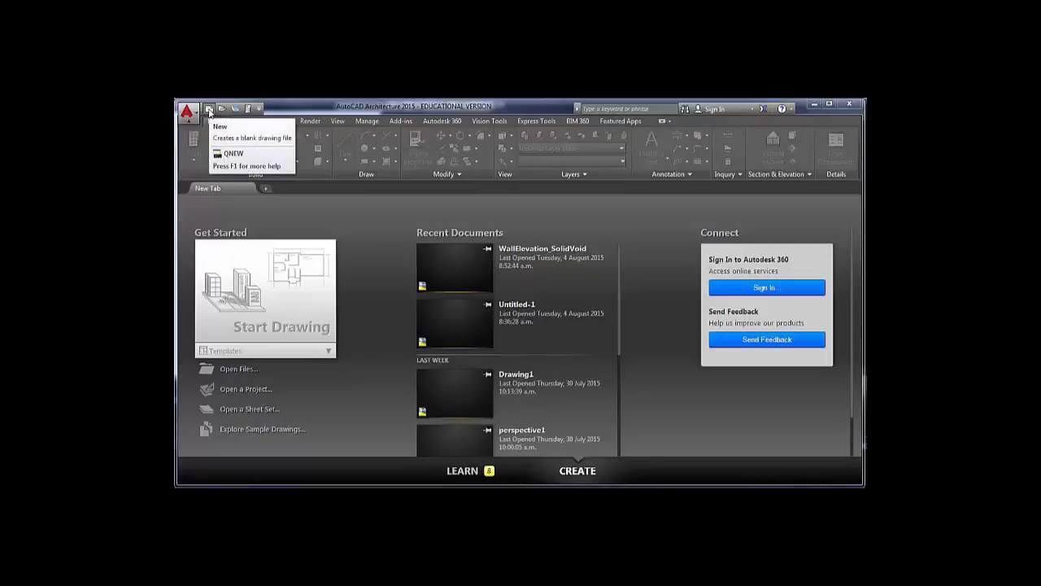
- Create a new blank drawing and draw a rectangle from 0,0 with a length of 7000 and a width of 3000
left_click(209, 109)
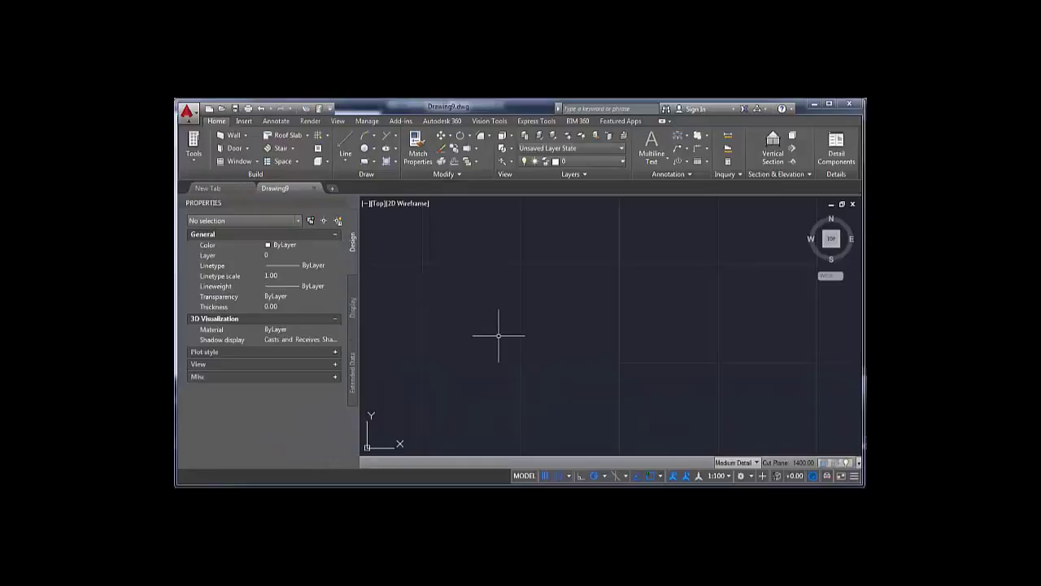
mouse_move(501, 377)
middle_mouse_down()
mouse_move(562, 307)
mouse_move(499, 344)
mouse_move(542, 348)
middle_mouse_up()
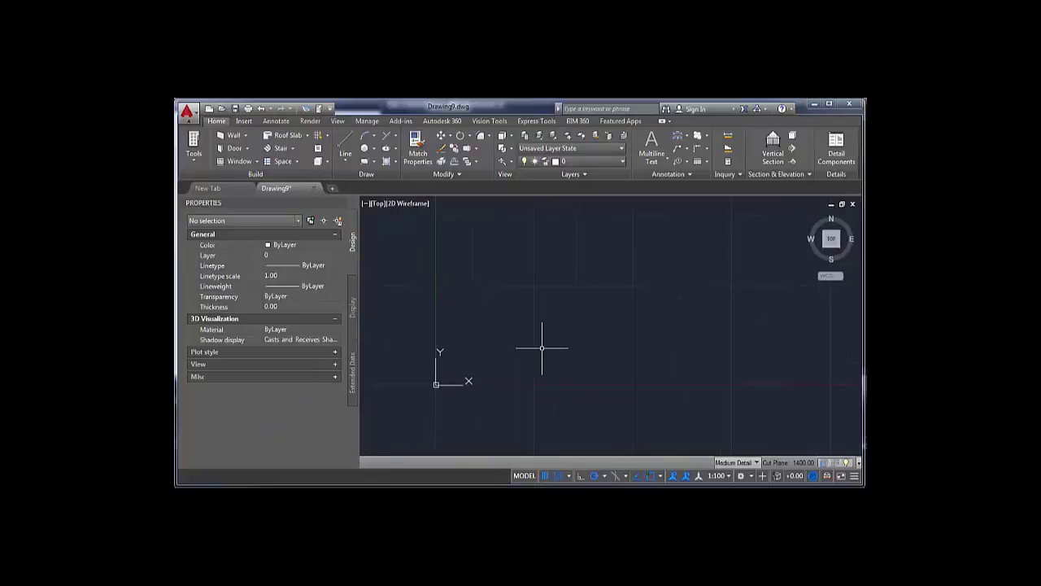
key("Return")
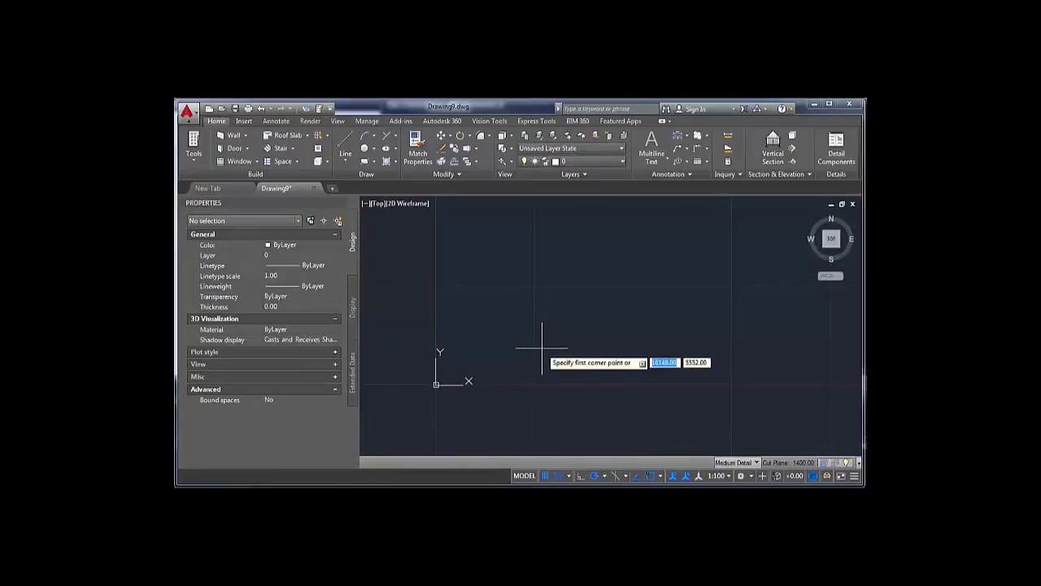
type("0,0")
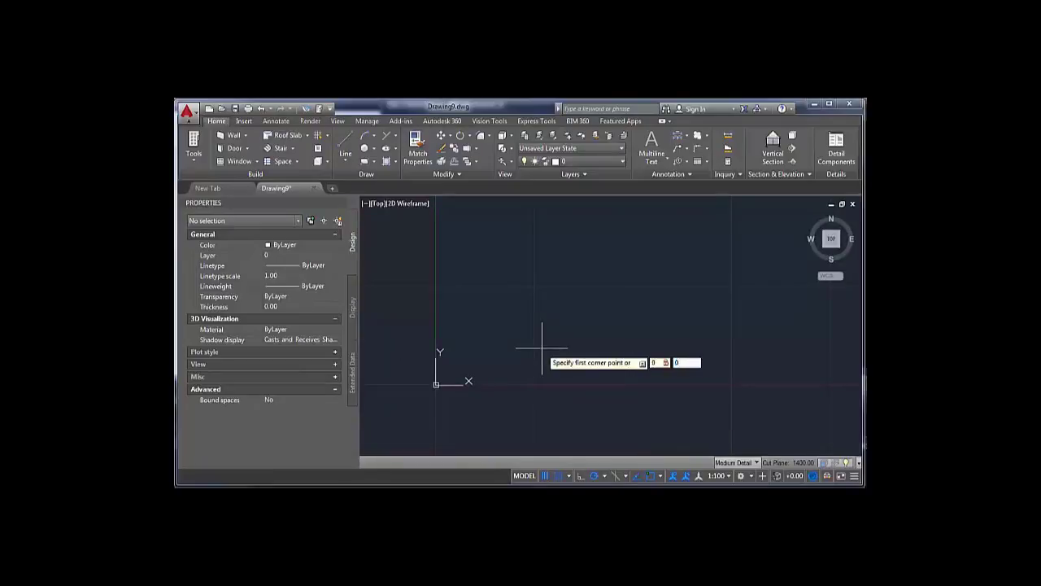
key("Return")
key("Down")
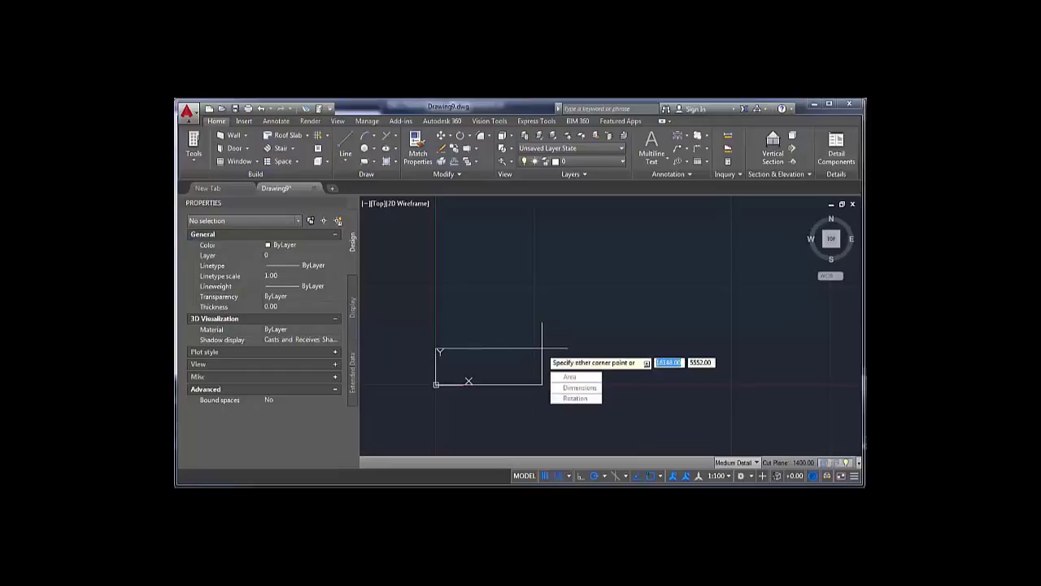
left_click(562, 393)
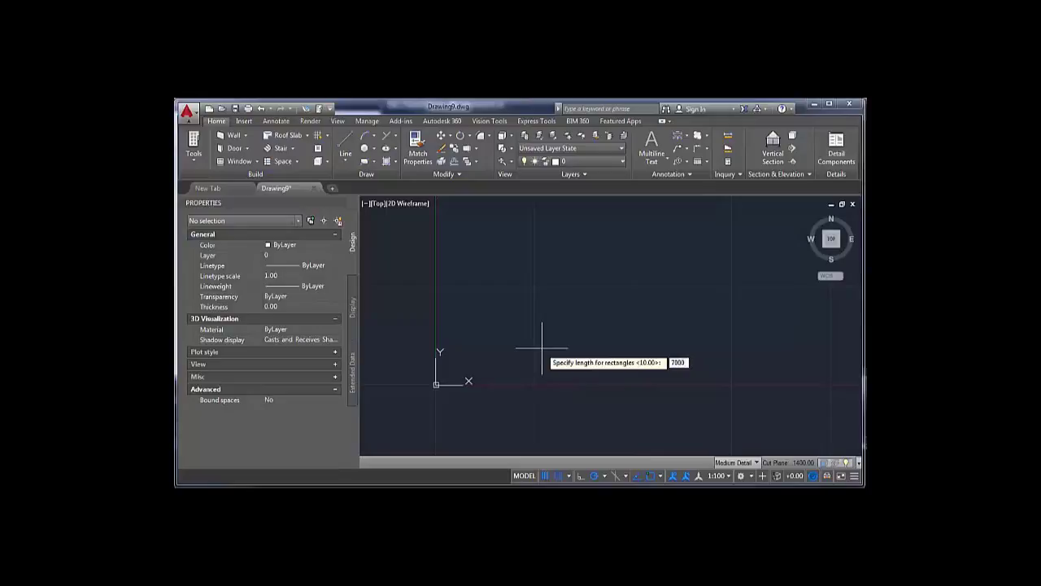
type("7000")
key("Return")
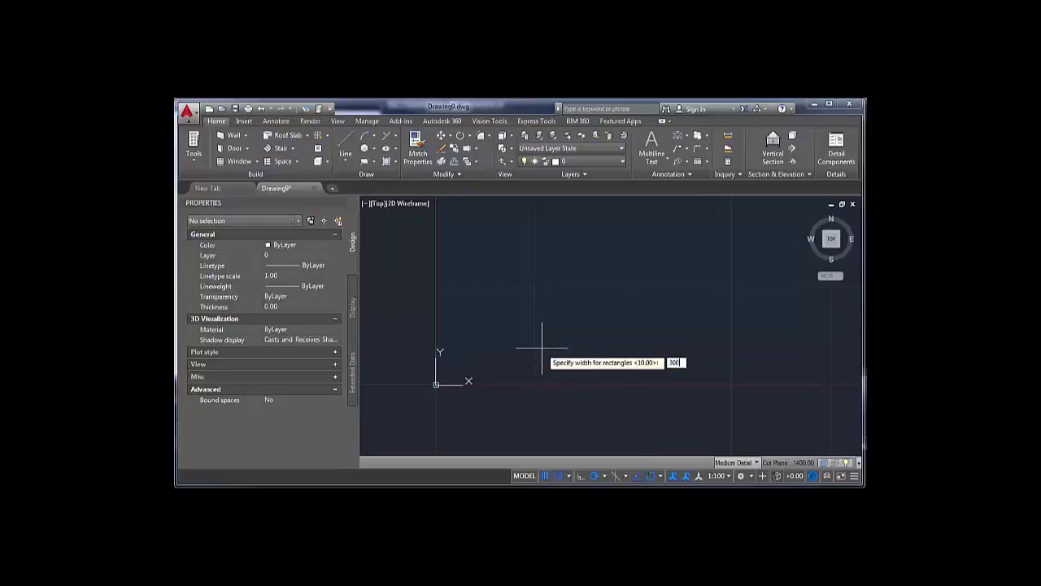
key("Return")
left_click(568, 335)
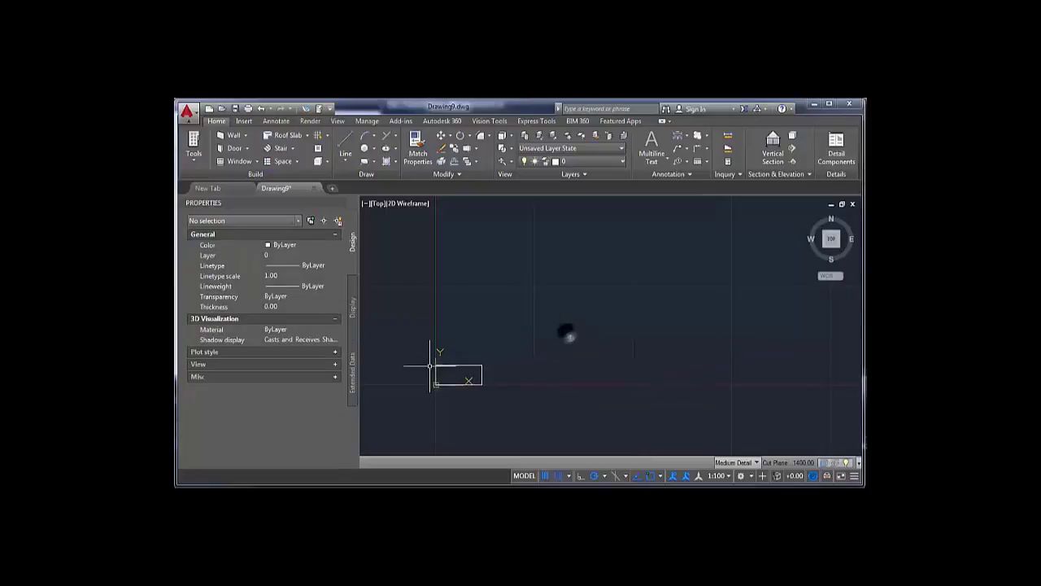
middle_click_drag(438, 373, 534, 351)
scroll(551, 354, "up", 8)
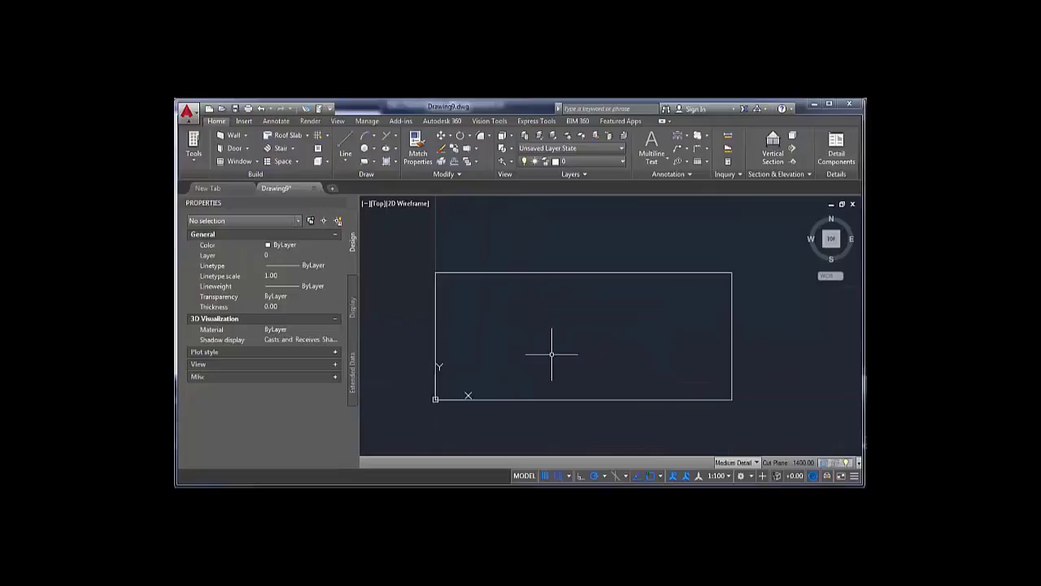
middle_click_drag(551, 328, 536, 310)
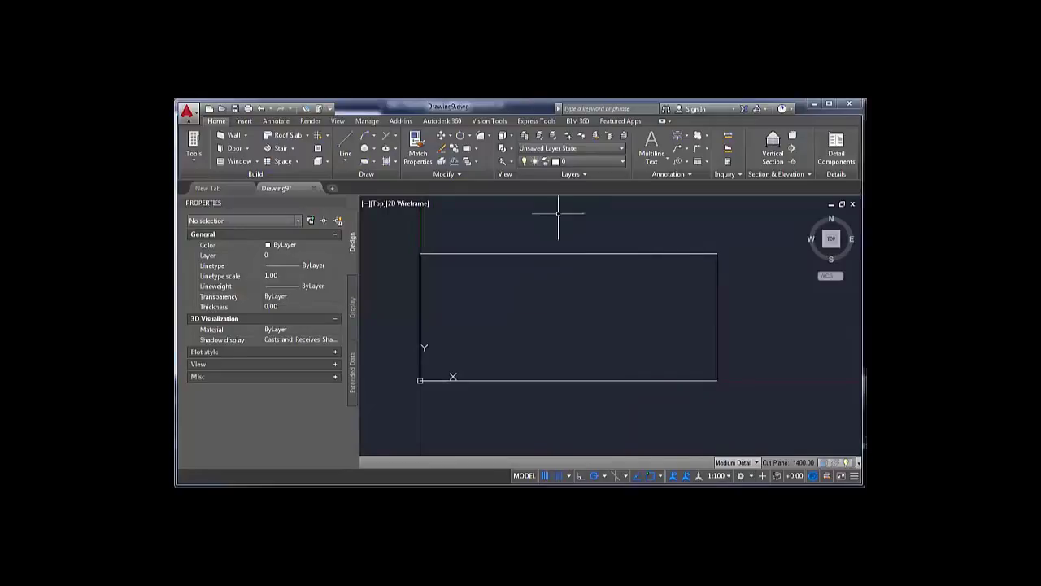
- Create a layer named Outline with index color 173 and a 0.25 mm lineweight
left_click(525, 135)
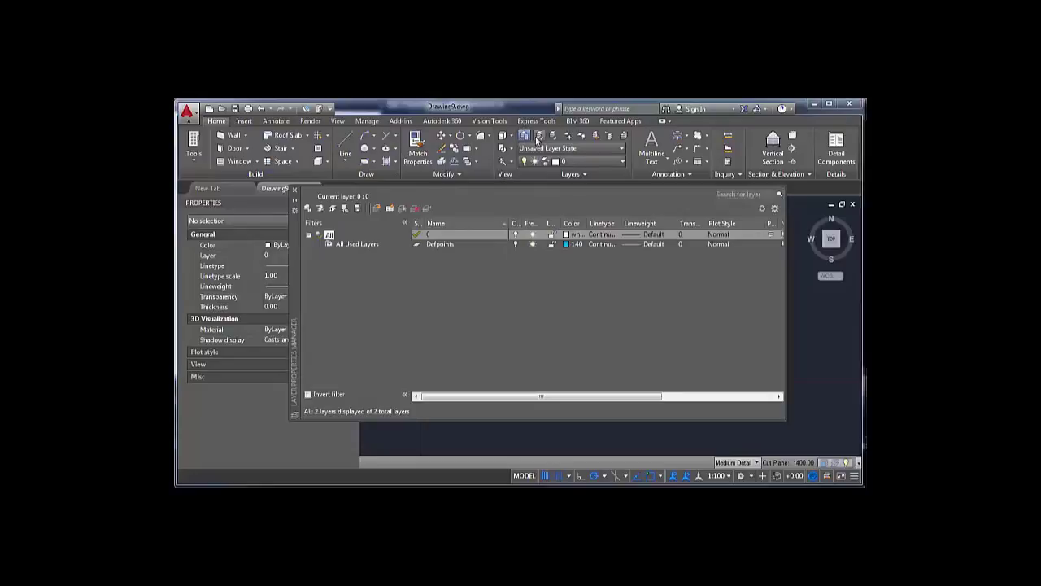
left_click(375, 207)
type("Outline")
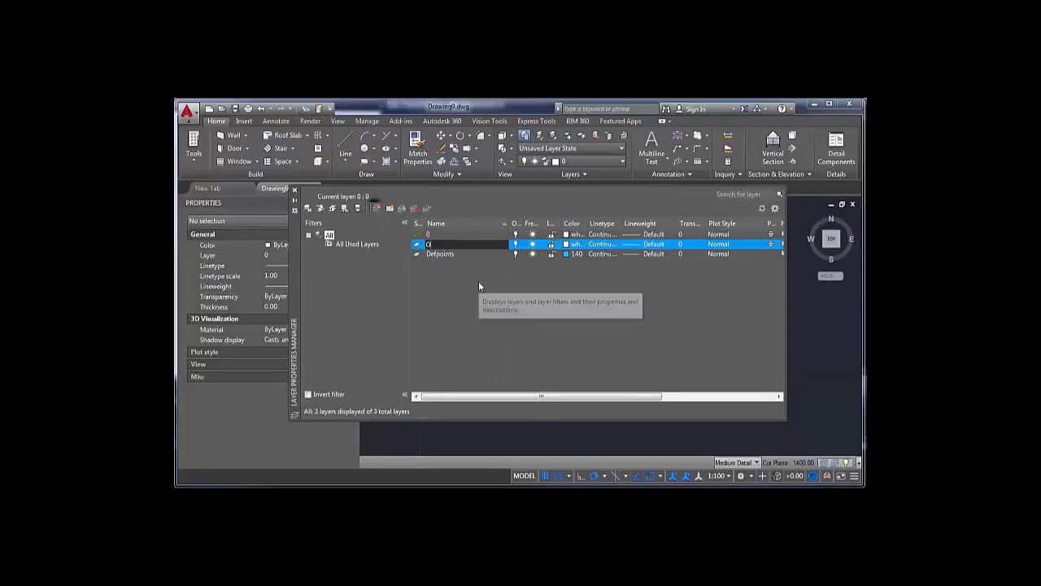
left_click(570, 244)
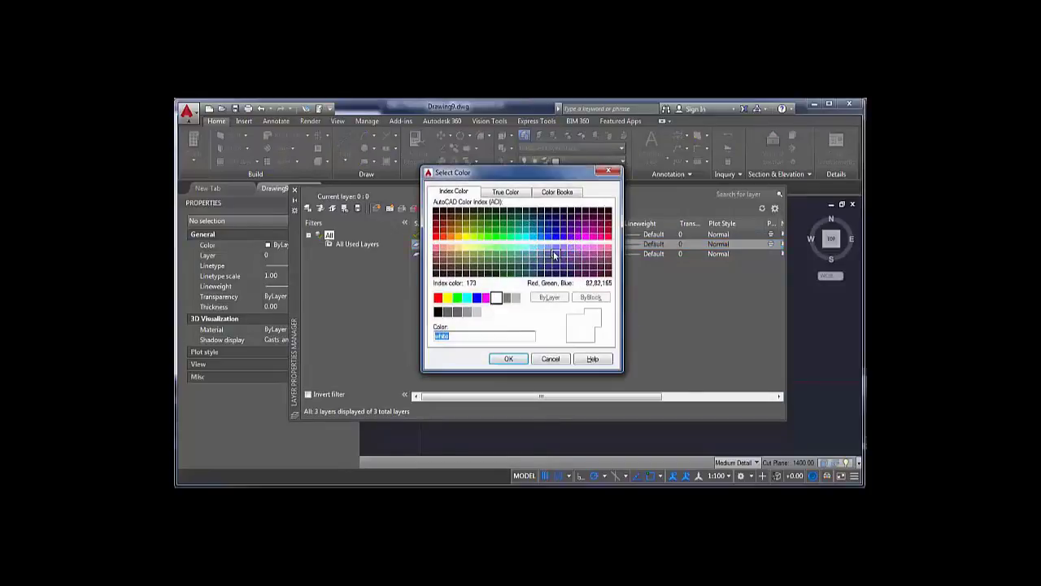
left_click(553, 256)
left_click(508, 359)
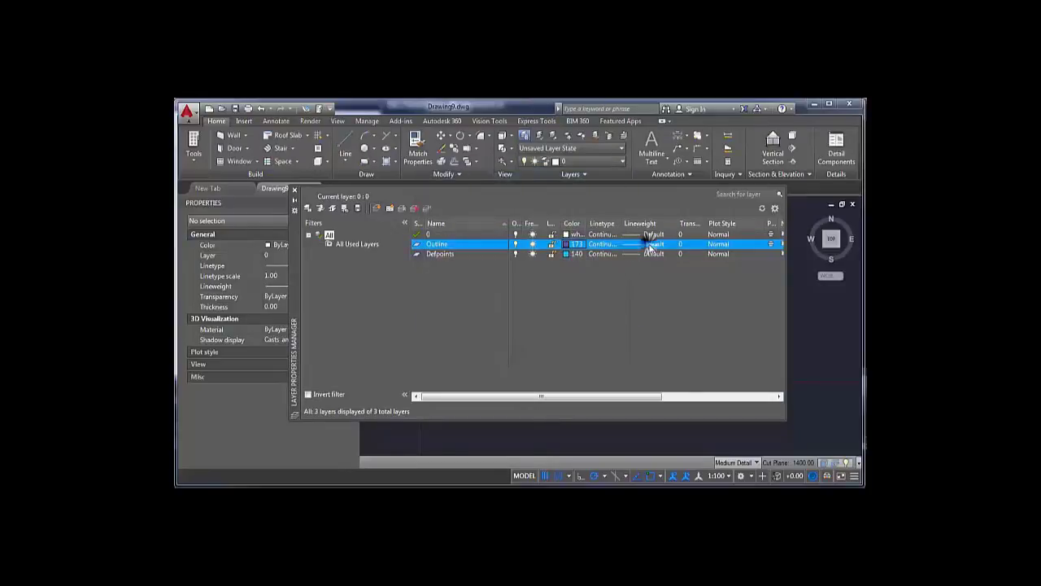
left_click(650, 244)
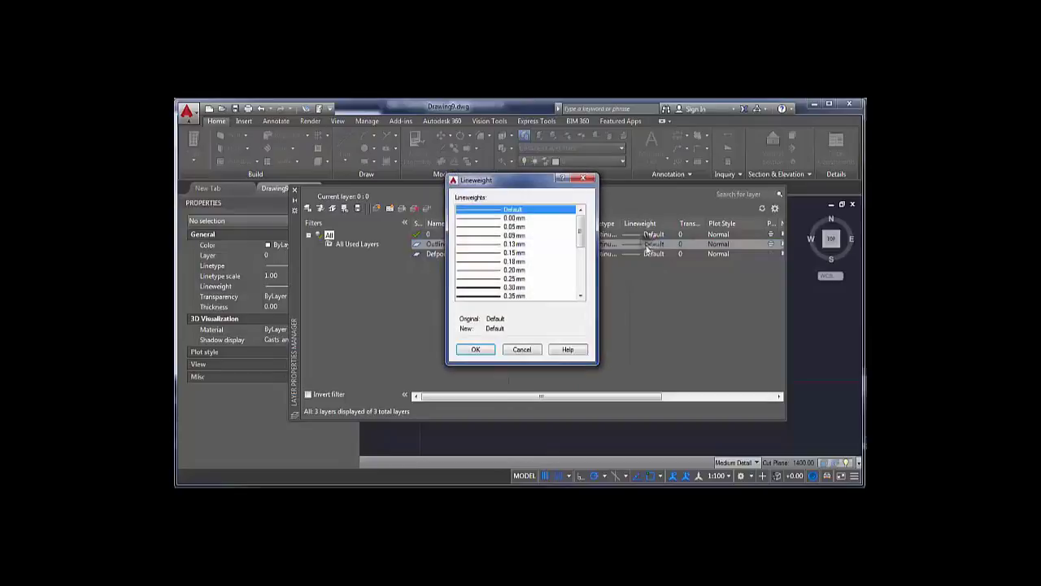
left_click(516, 284)
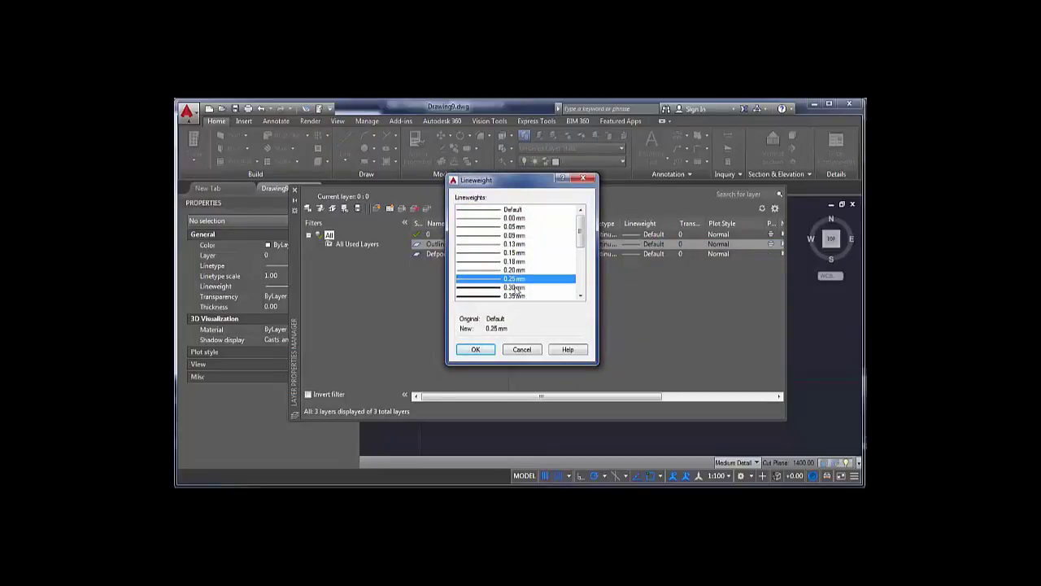
left_click(476, 349)
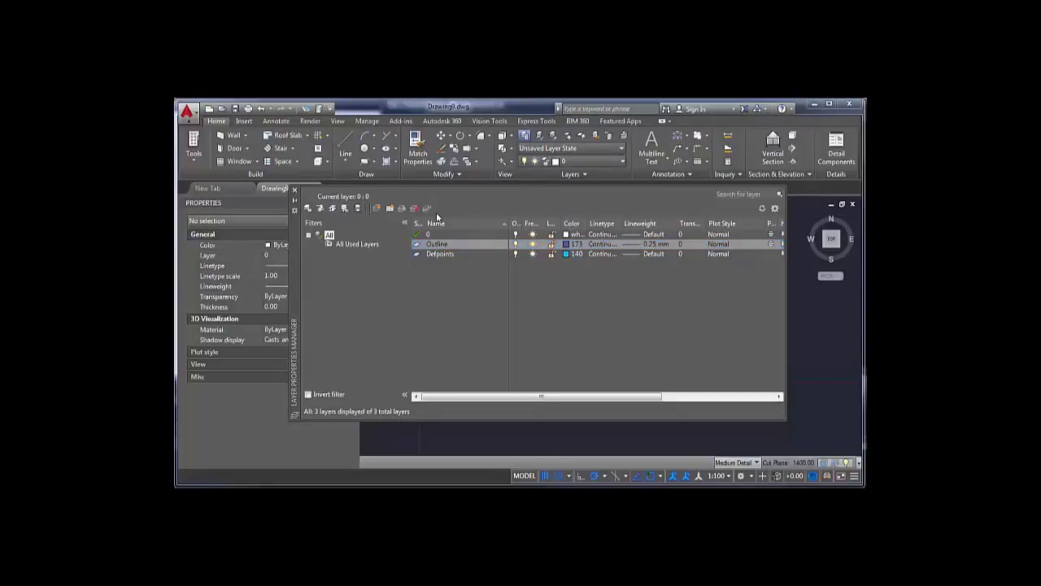
- Add another layer named gridlines and give it index color 105
left_click(376, 209)
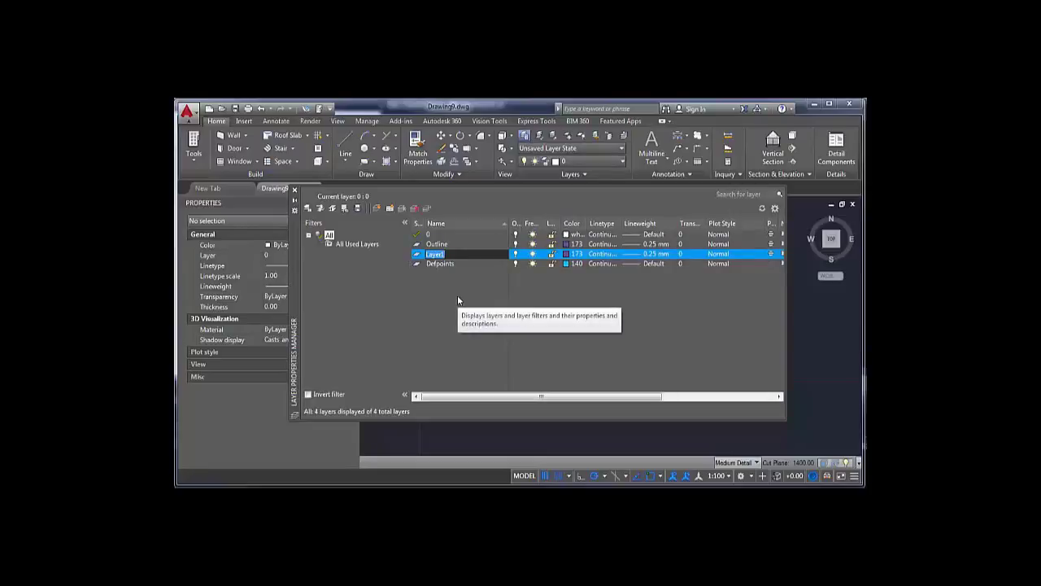
type("gridlines")
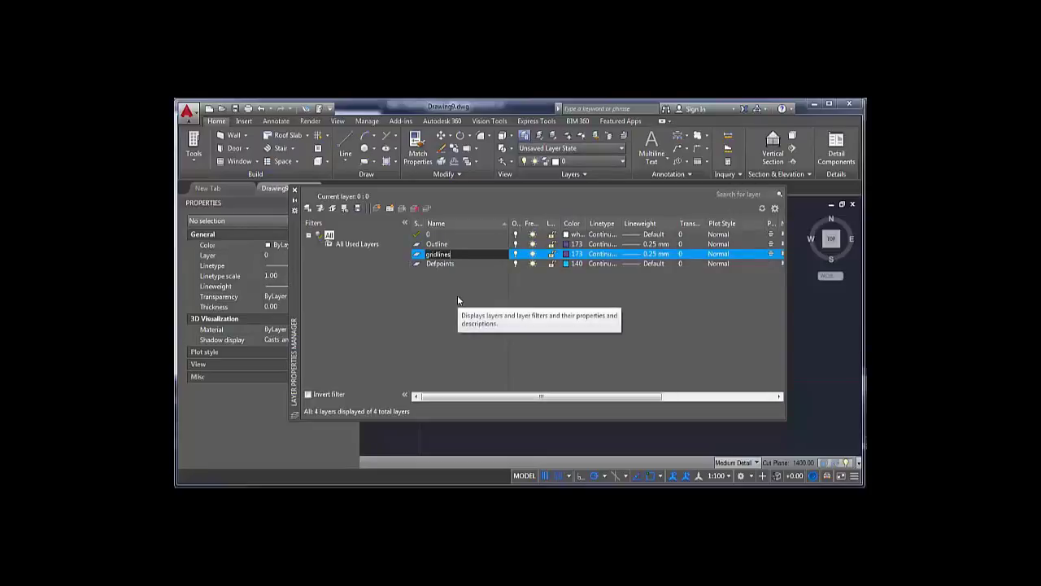
left_click(567, 254)
left_click(504, 263)
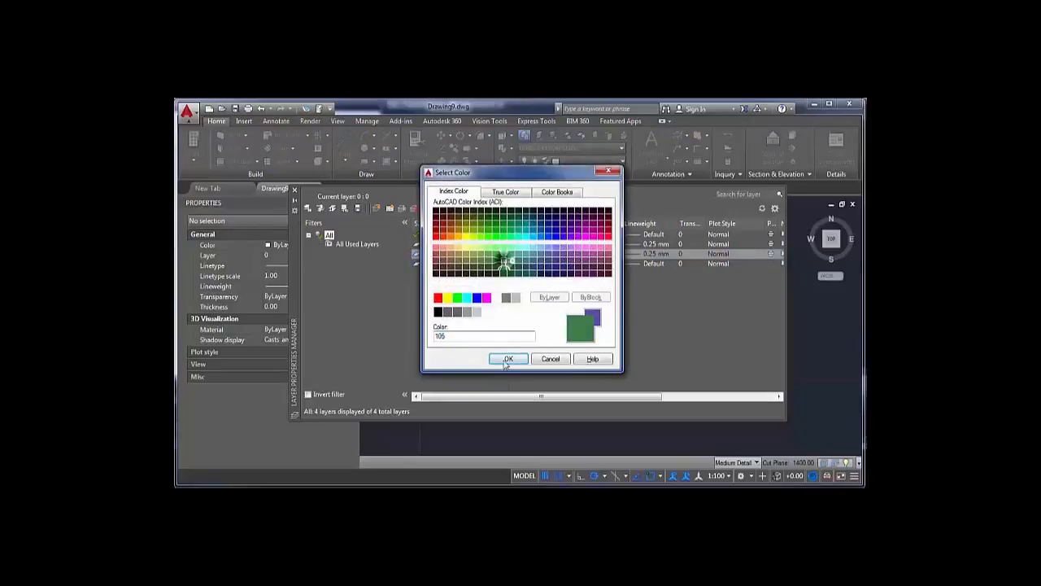
left_click(508, 359)
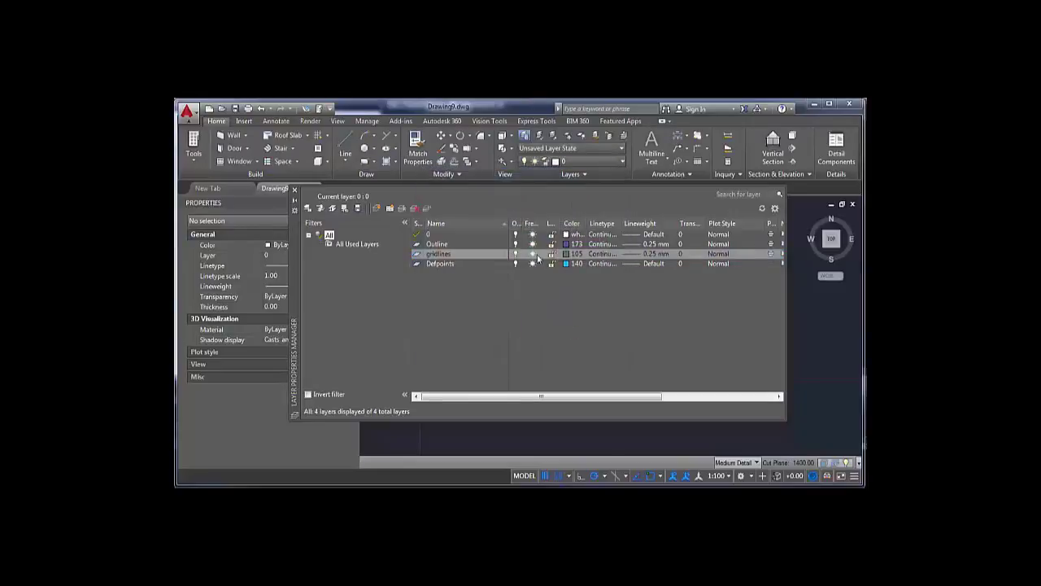
- Set the gridlines layer's linetype to CENTER2 and its lineweight to 0.09 mm
left_click(605, 255)
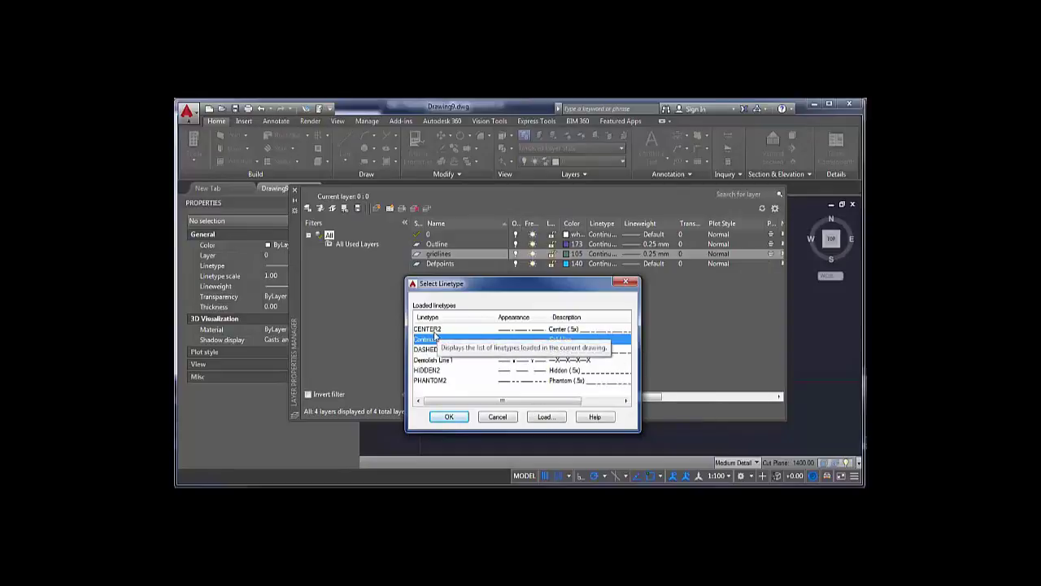
left_click(431, 329)
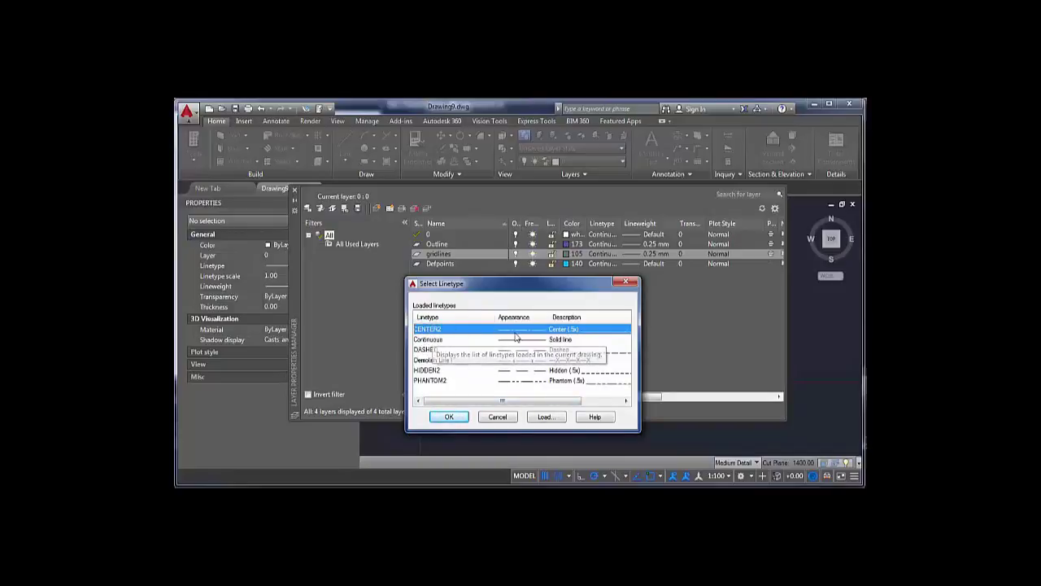
left_click(450, 417)
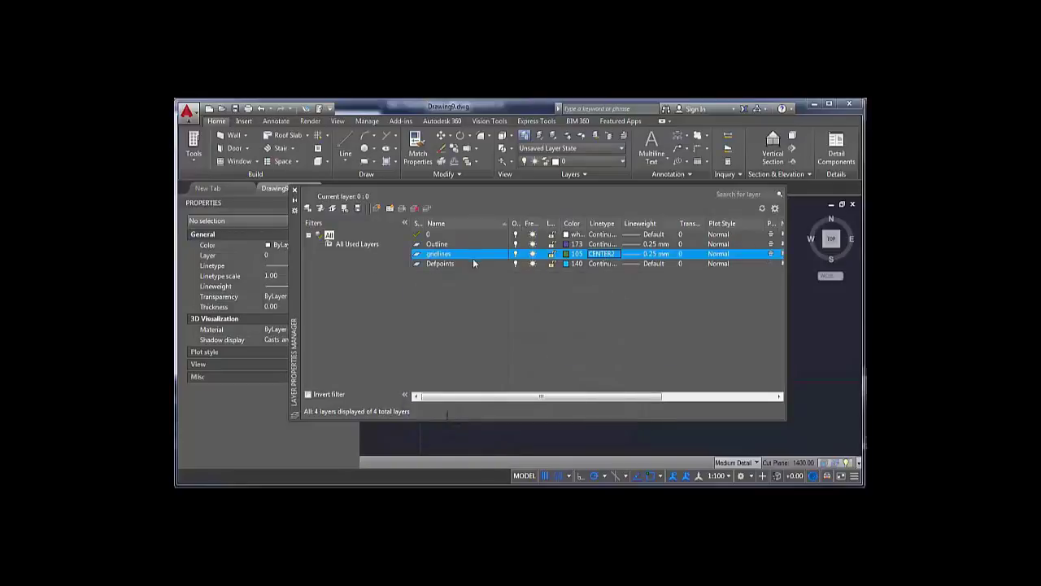
left_click(650, 253)
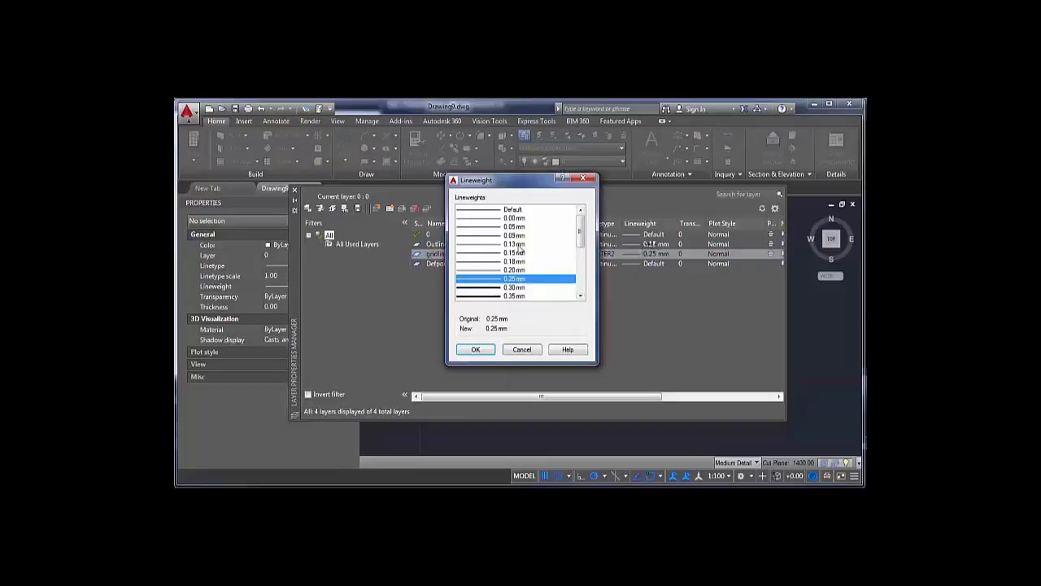
left_click(510, 243)
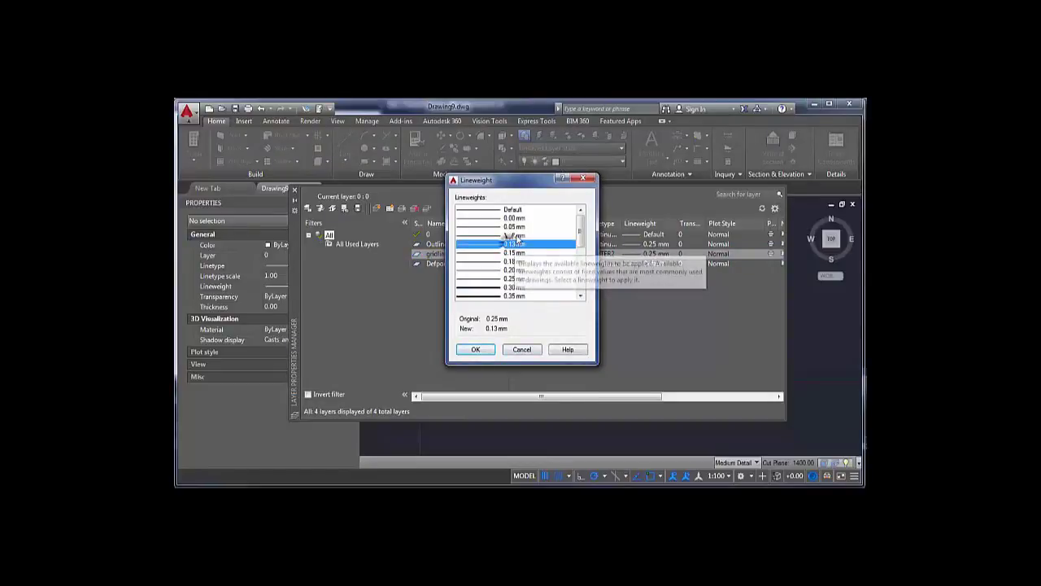
left_click(510, 235)
left_click(475, 349)
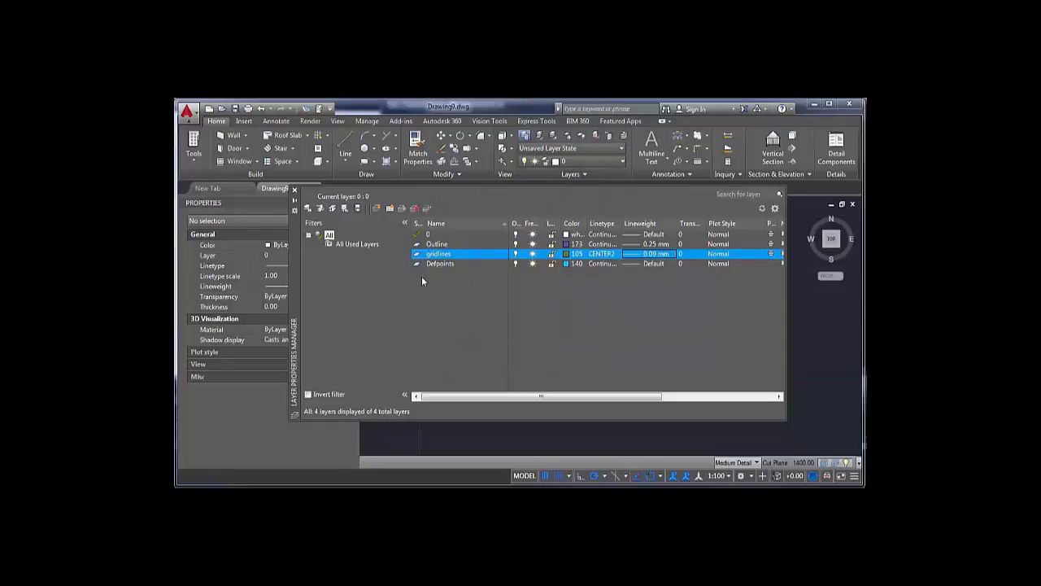
left_click(295, 189)
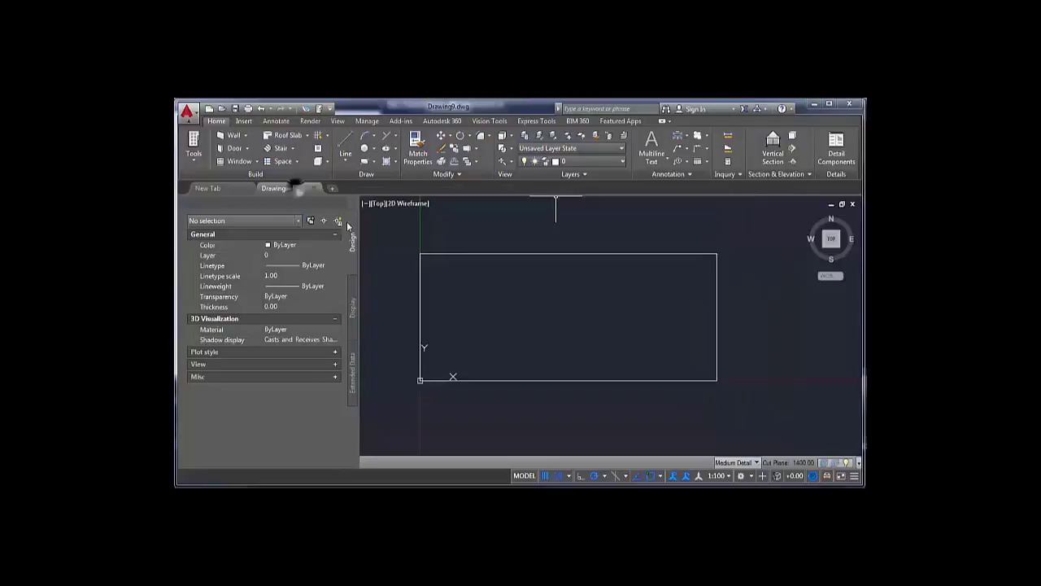
- Move the rectangle from layer 0 to the Outline layer
left_click(533, 254)
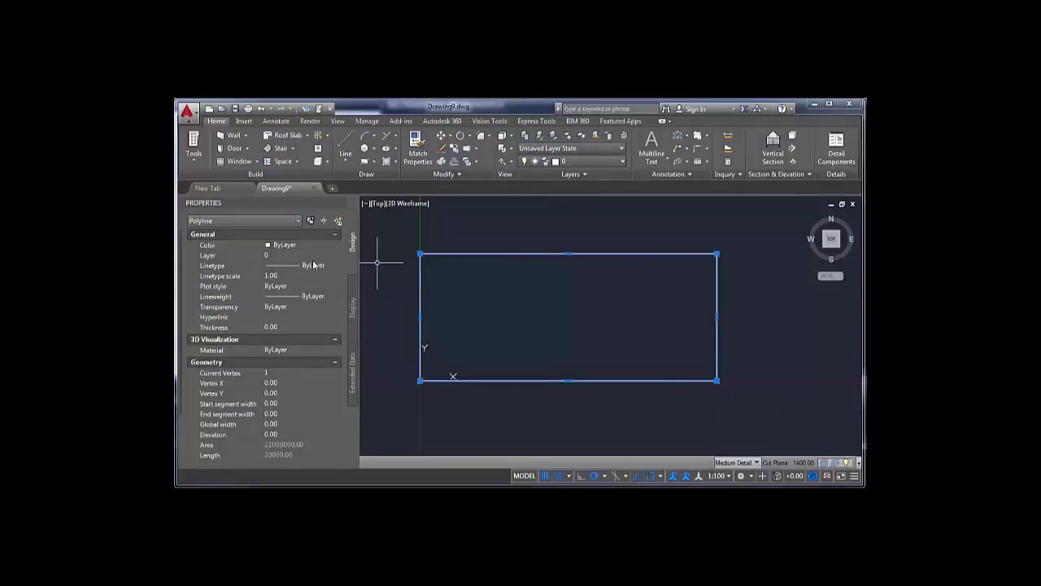
left_click(331, 256)
left_click(336, 254)
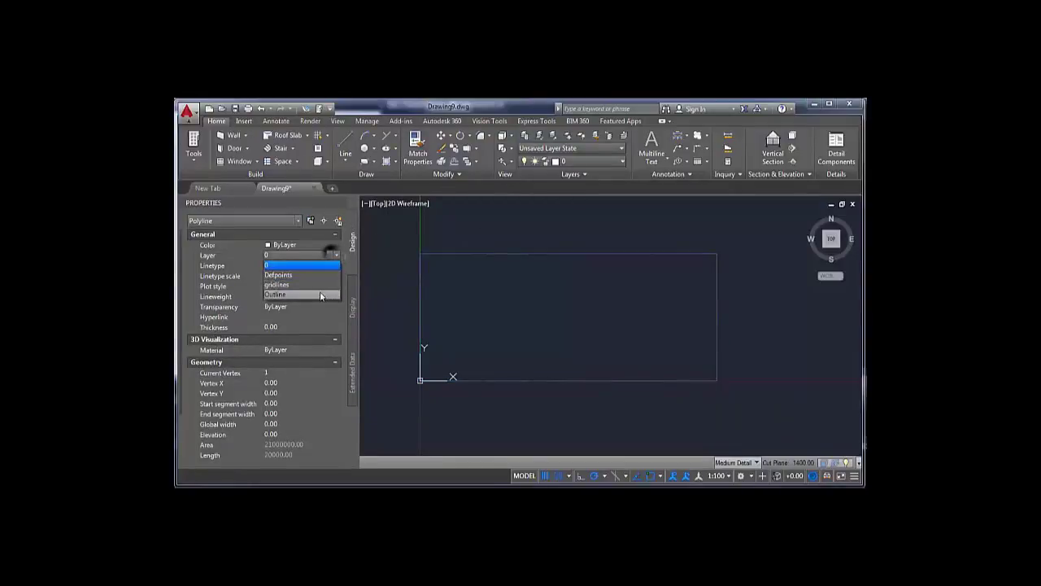
left_click(320, 291)
key("Escape")
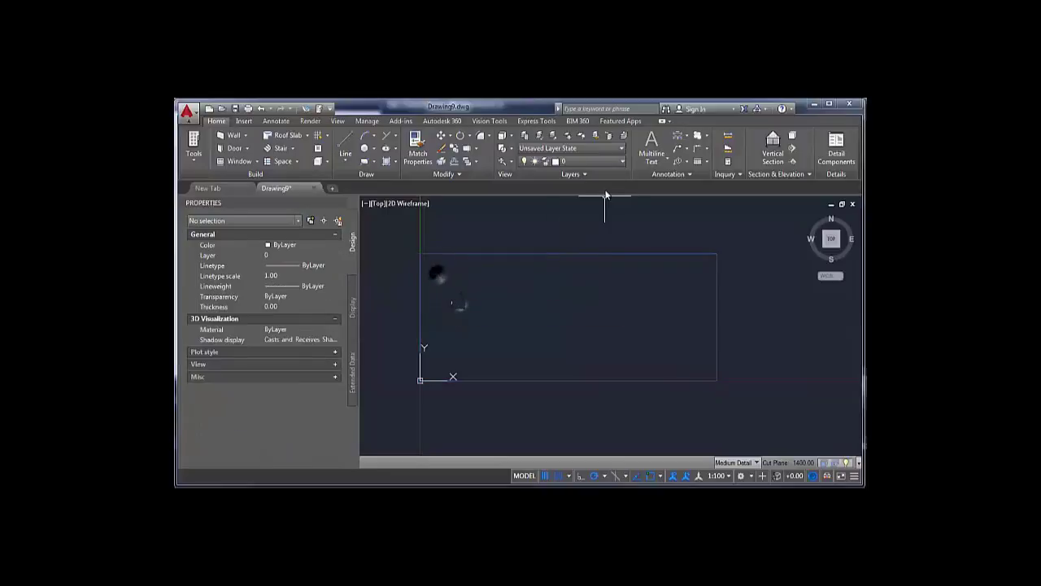
- Make the gridlines layer current and draw a vertical line about 3736 long from the rectangle's lower-left corner up past its upper edge
left_click(620, 162)
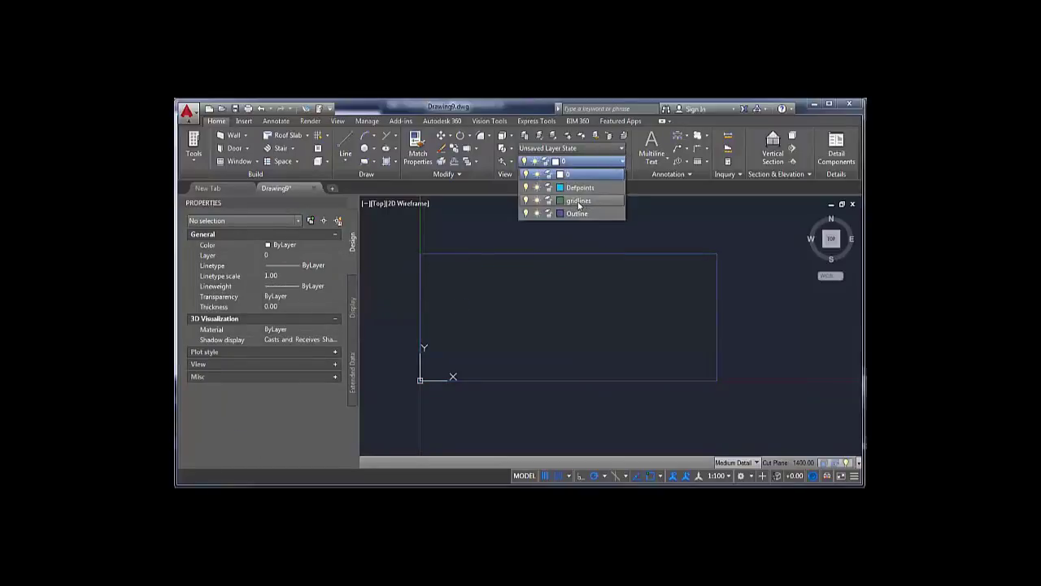
left_click(578, 204)
middle_click_drag(482, 313, 532, 319)
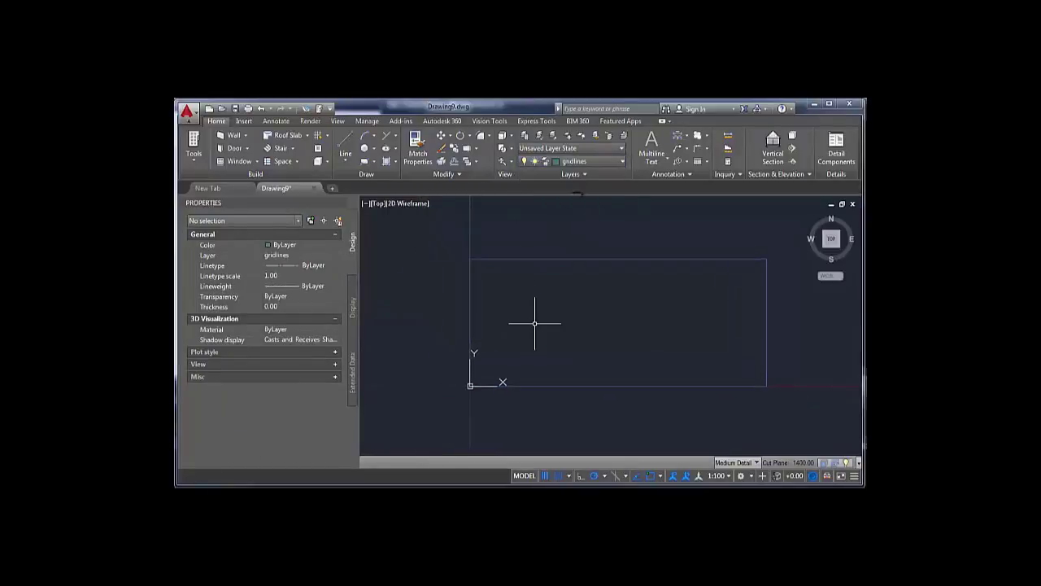
type("l")
key("Return")
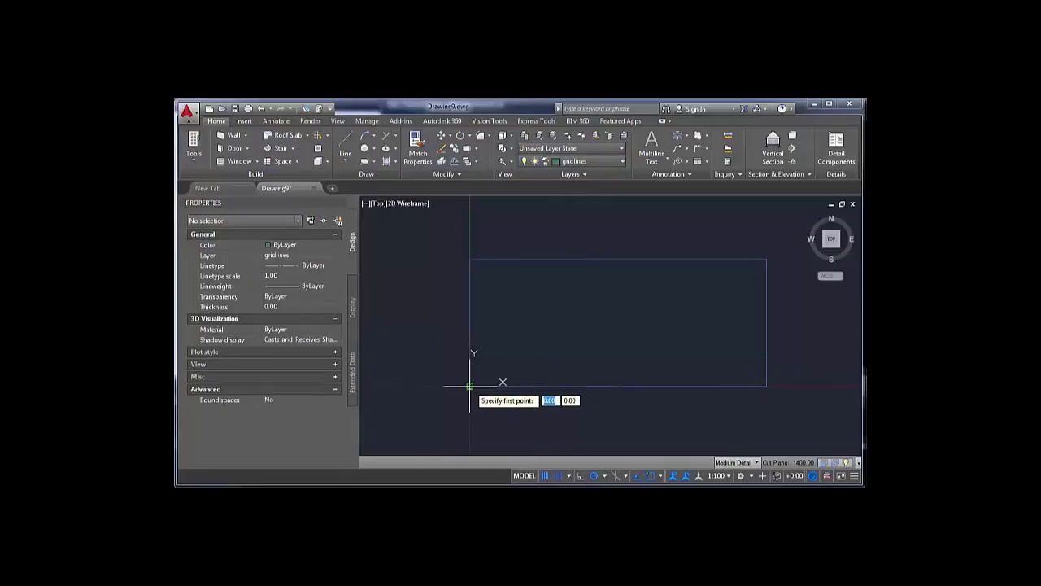
left_click(470, 385)
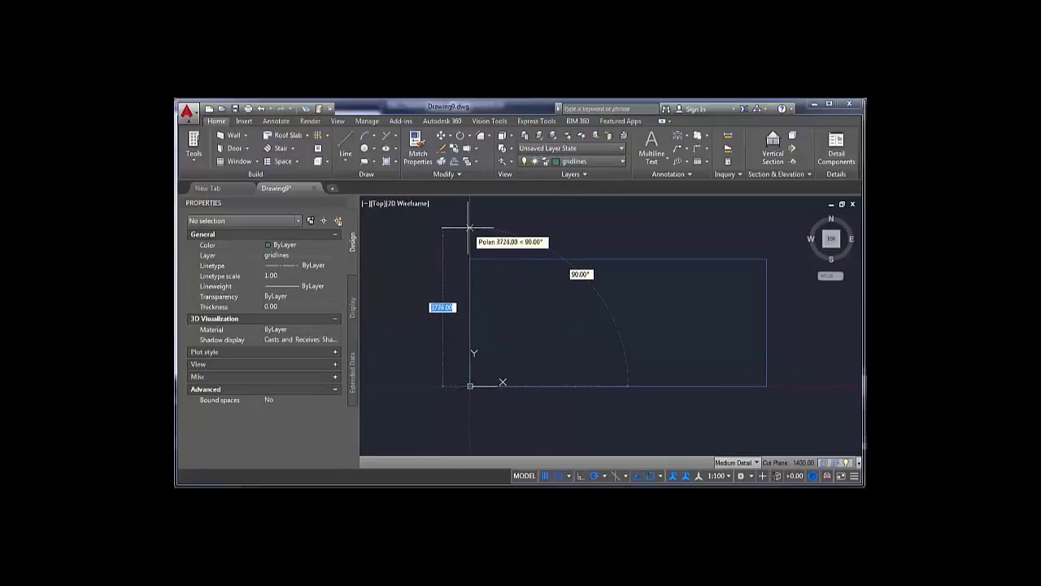
left_click(470, 259)
key("Escape")
- Stretch the vertical gridline's lower end to about 600 below the rectangle's bottom edge
left_click(470, 239)
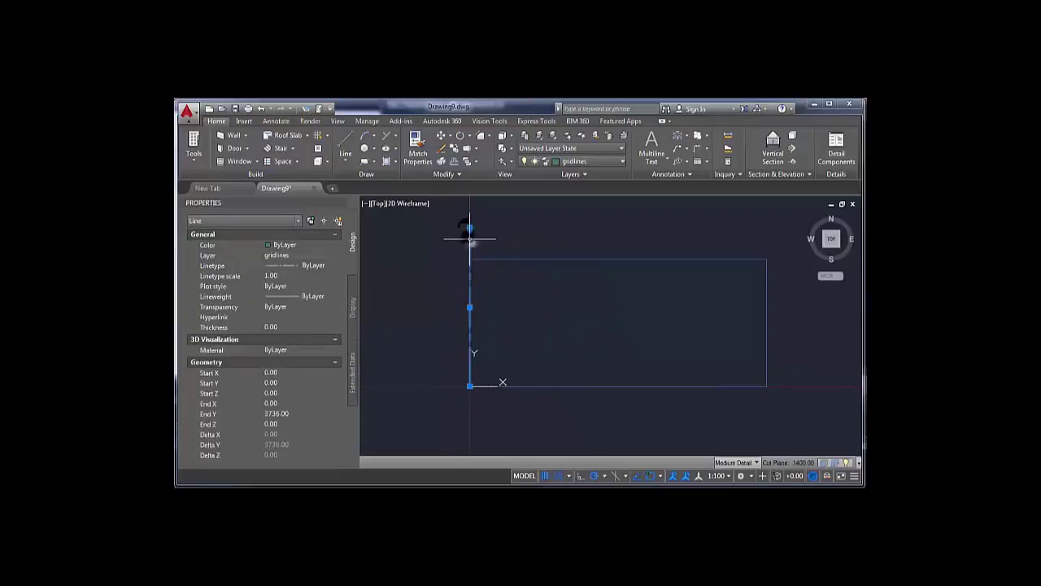
left_click(470, 385)
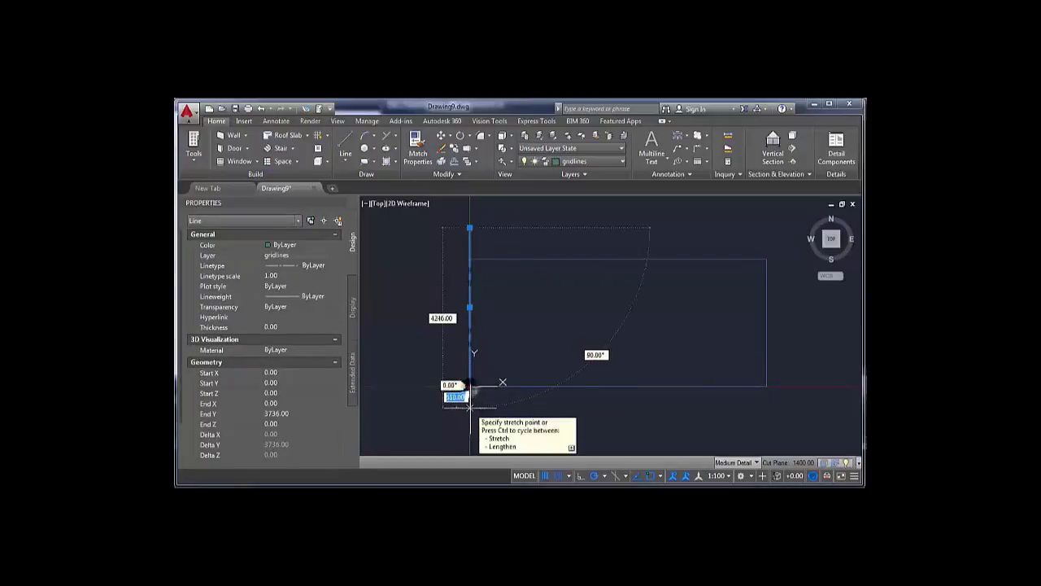
left_click(470, 411)
key("Escape")
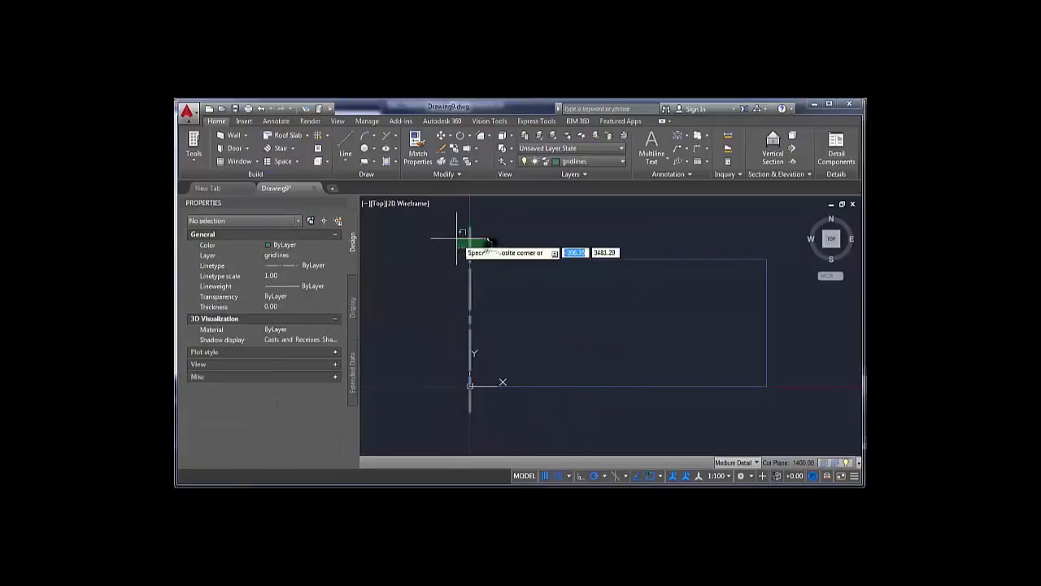
- Copy the vertical gridline from the rectangle's lower-left corner to its lower-right corner
left_click(468, 242)
key("Return")
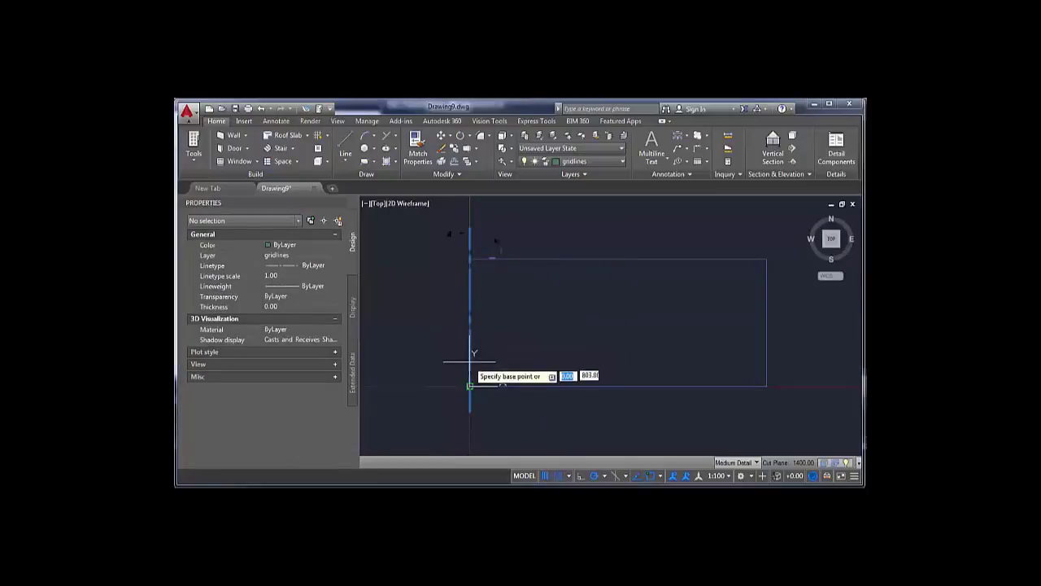
left_click(470, 384)
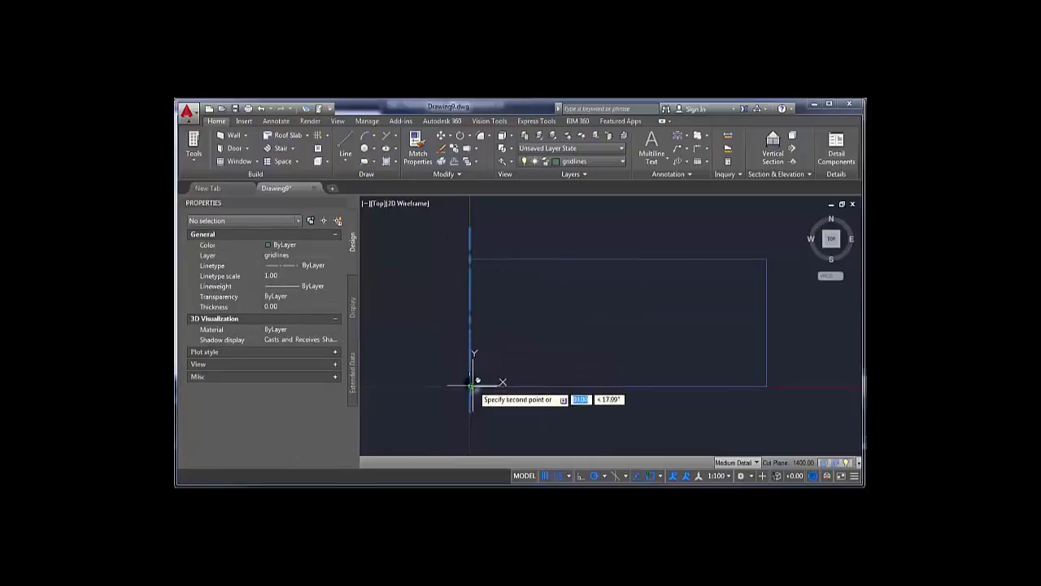
left_click(766, 386)
key("Escape")
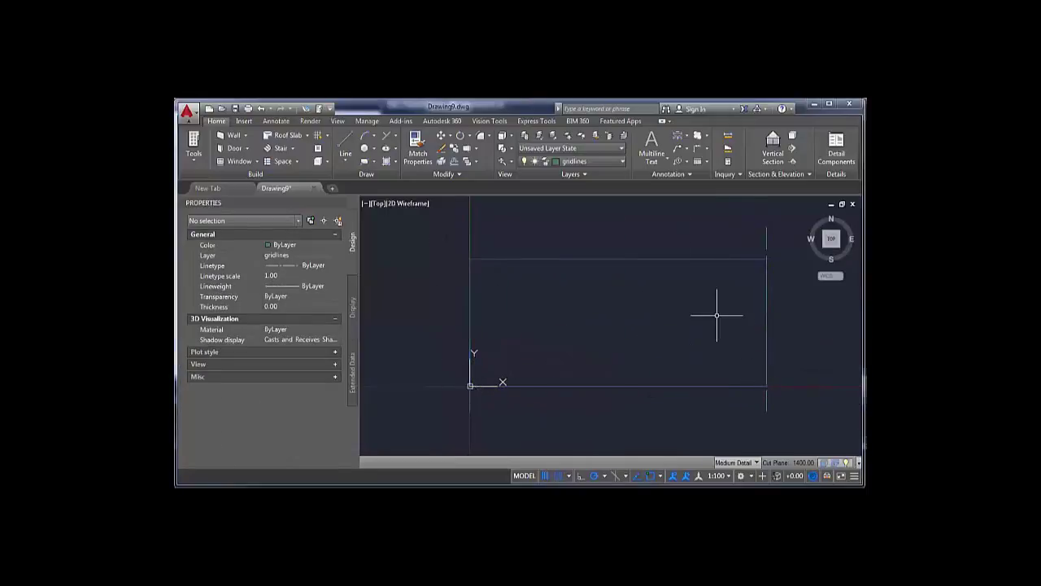
- Draw a horizontal line joining the upper ends of the two vertical gridlines
type("l")
key("Return")
left_click(766, 229)
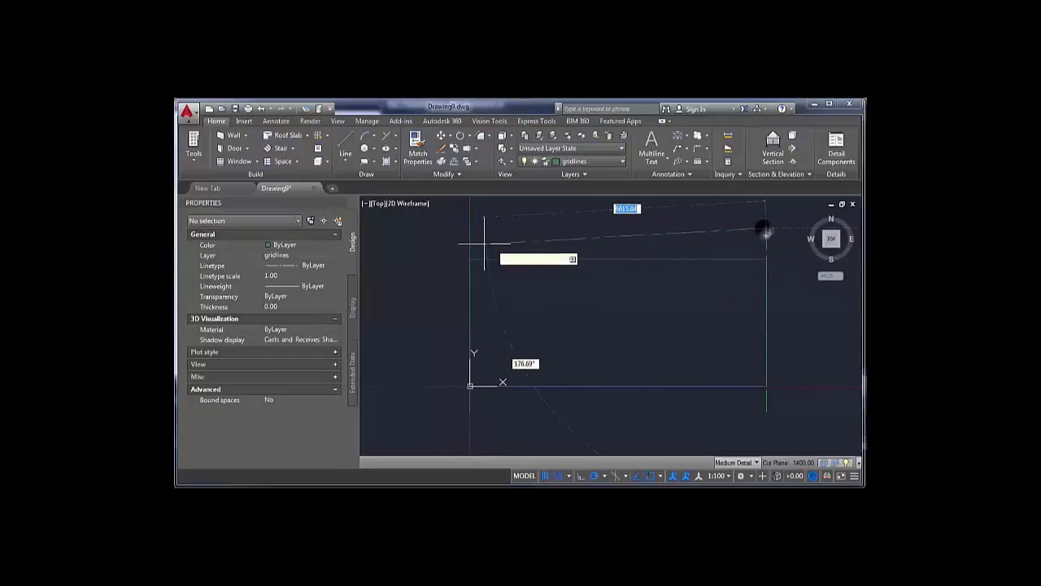
left_click(470, 229)
key("Escape")
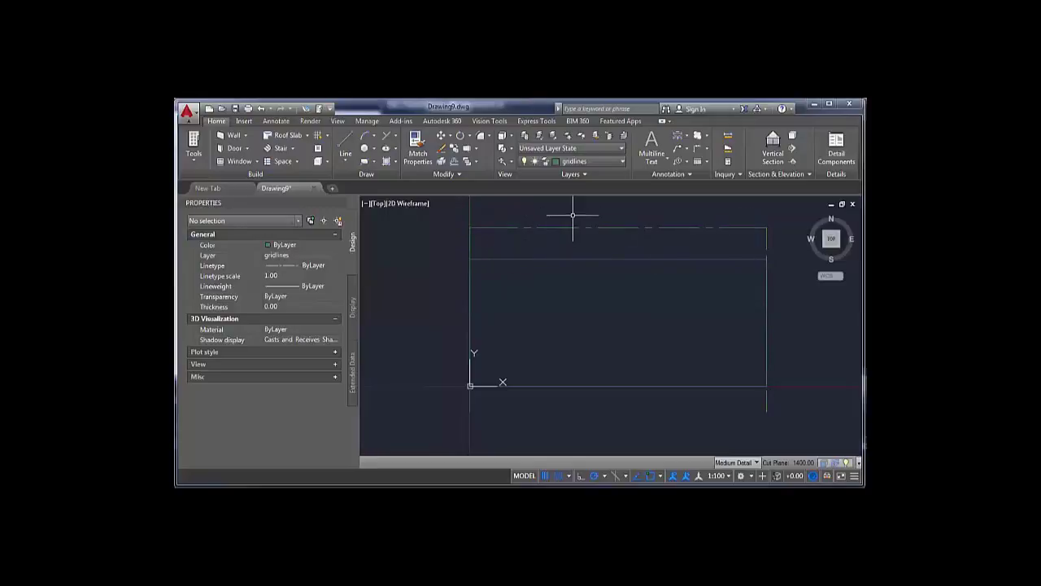
- Divide the horizontal line above the rectangle into 5 equal segments
left_click(735, 237)
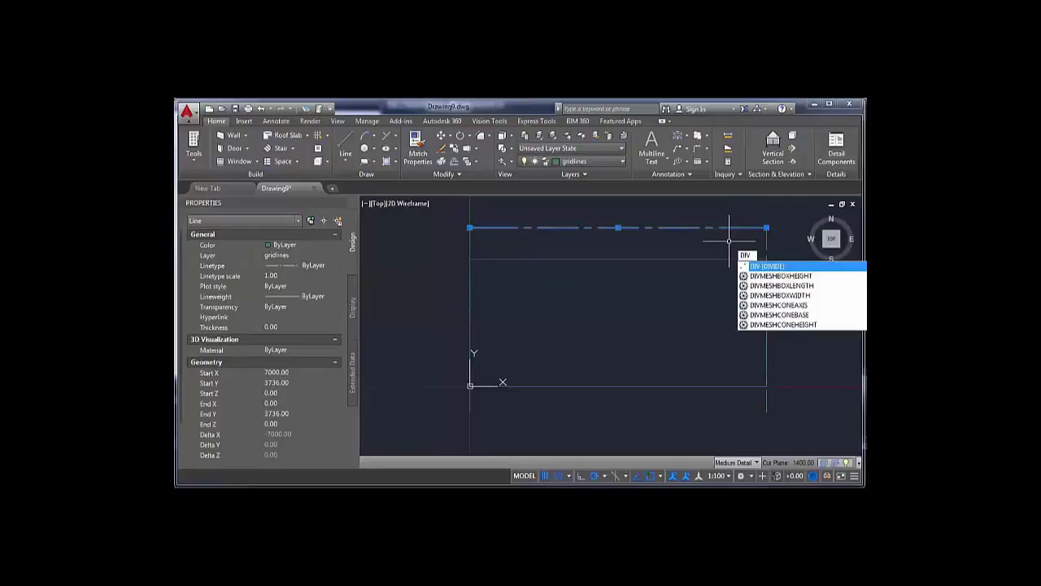
left_click(761, 267)
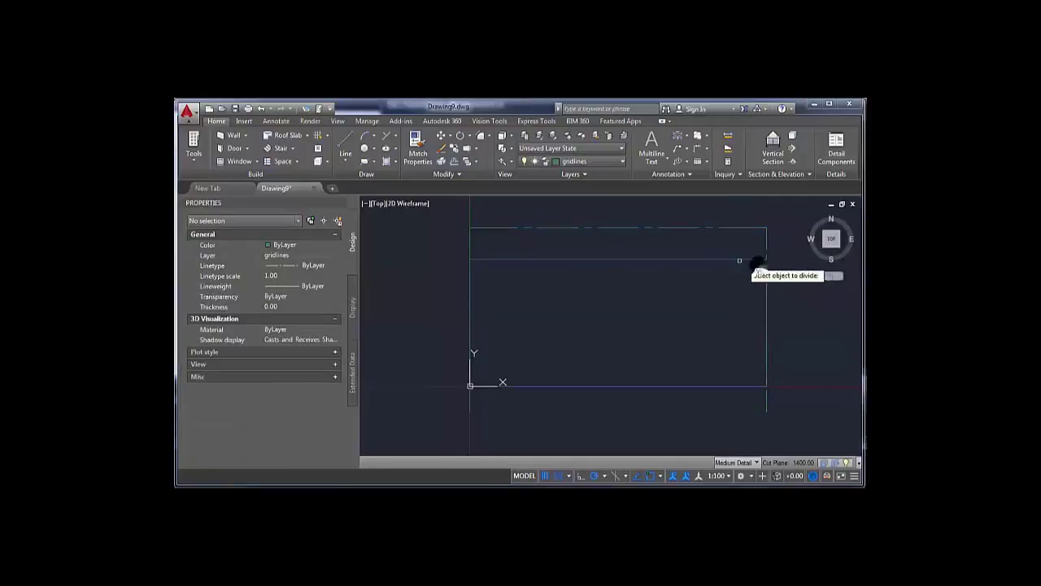
left_click(633, 231)
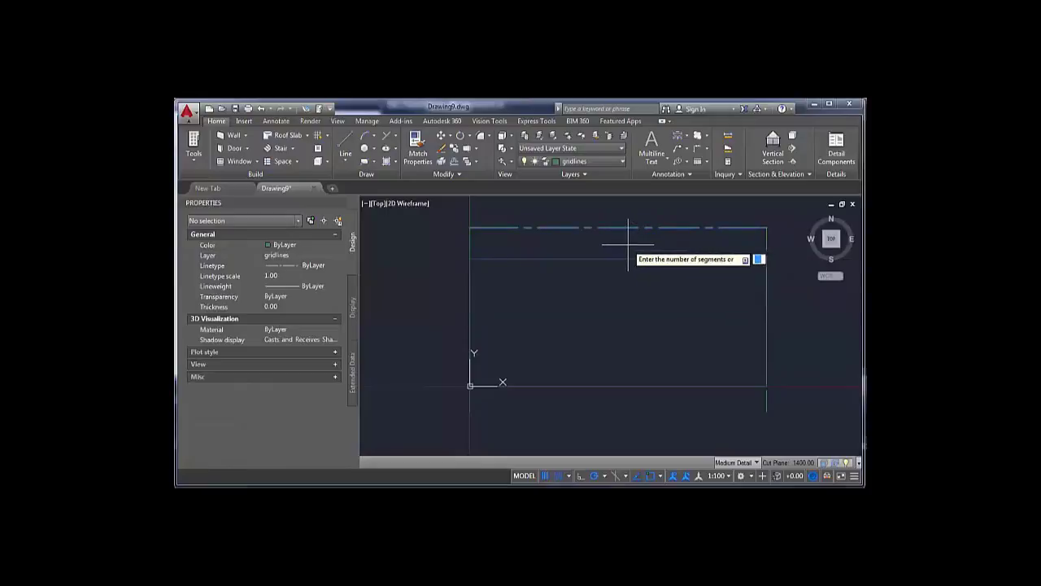
key("Return")
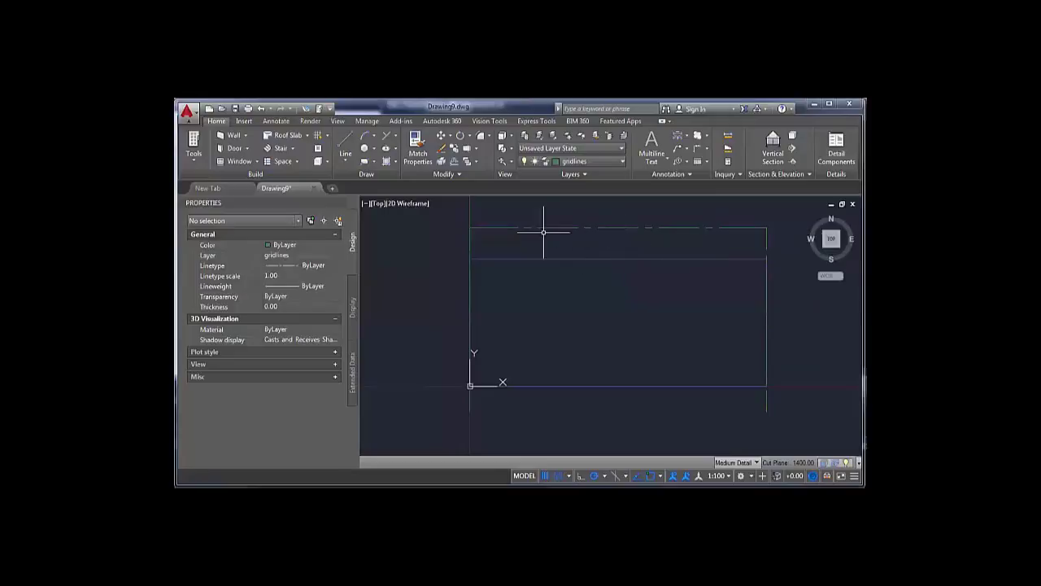
- Check the division points along the horizontal line above the rectangle by selecting them
left_click(499, 214)
left_click(651, 245)
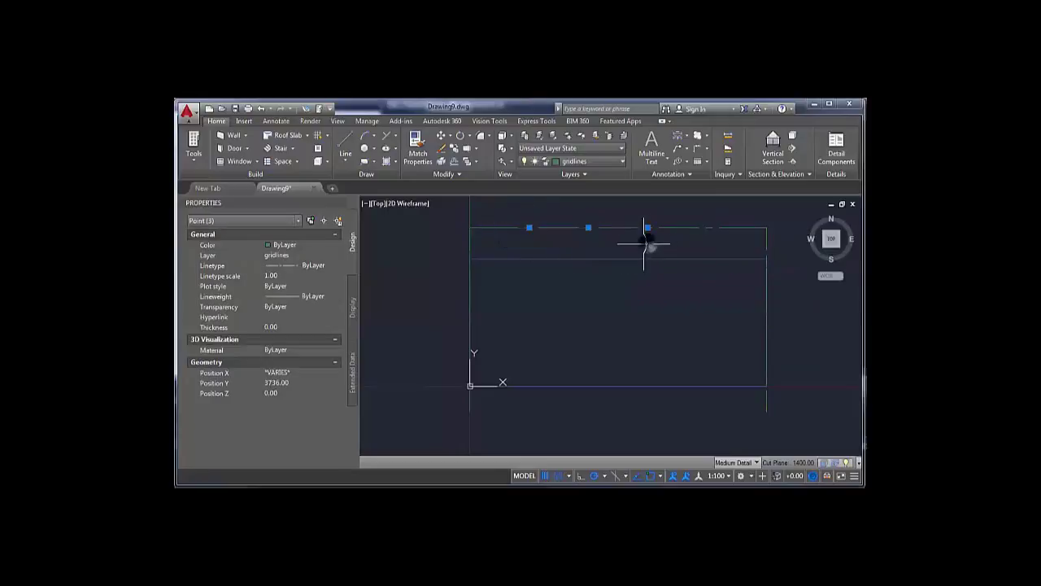
key("Escape")
left_click(622, 210)
left_click(684, 241)
key("Escape")
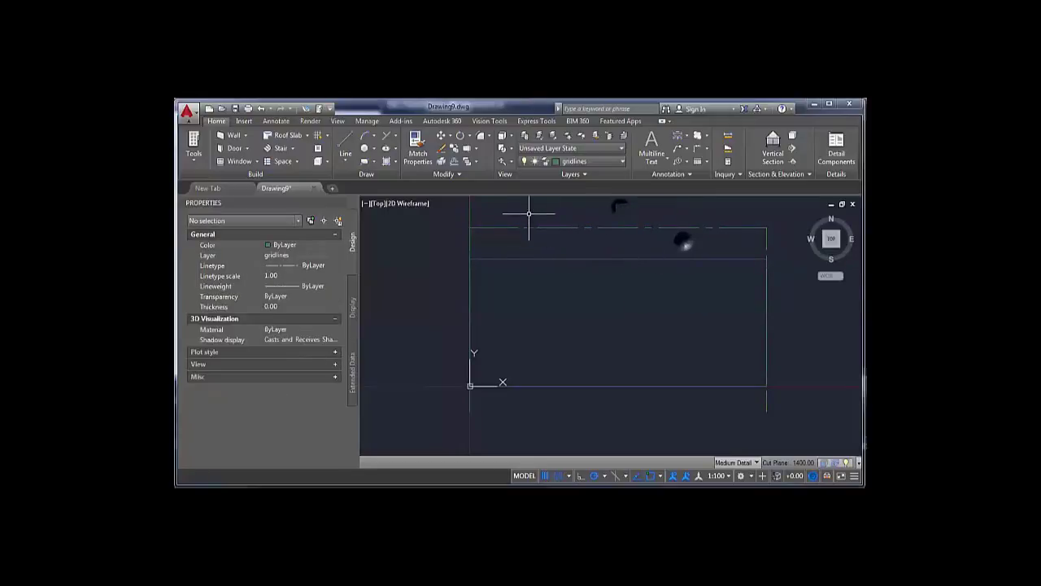
left_click(499, 214)
left_click(735, 246)
key("Escape")
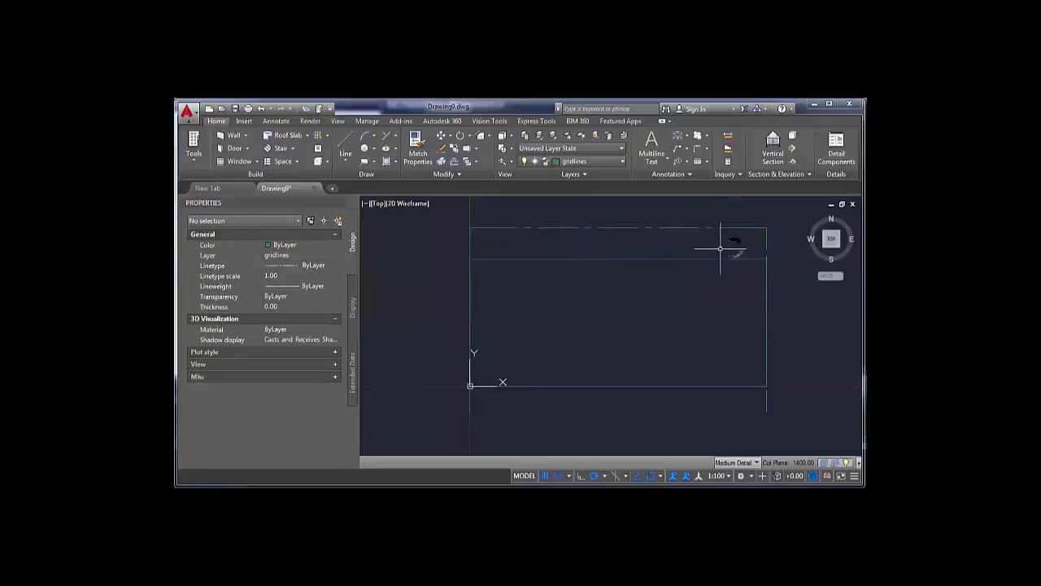
- Copy the right-hand vertical gridline from its upper end to each of the four division points
left_click(766, 235)
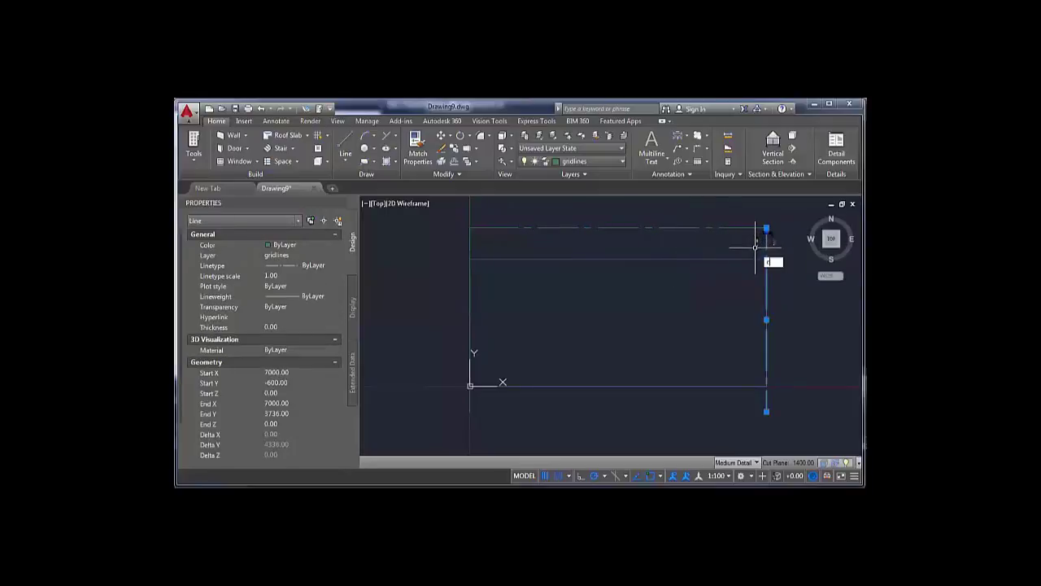
type("o")
key("Return")
left_click(766, 229)
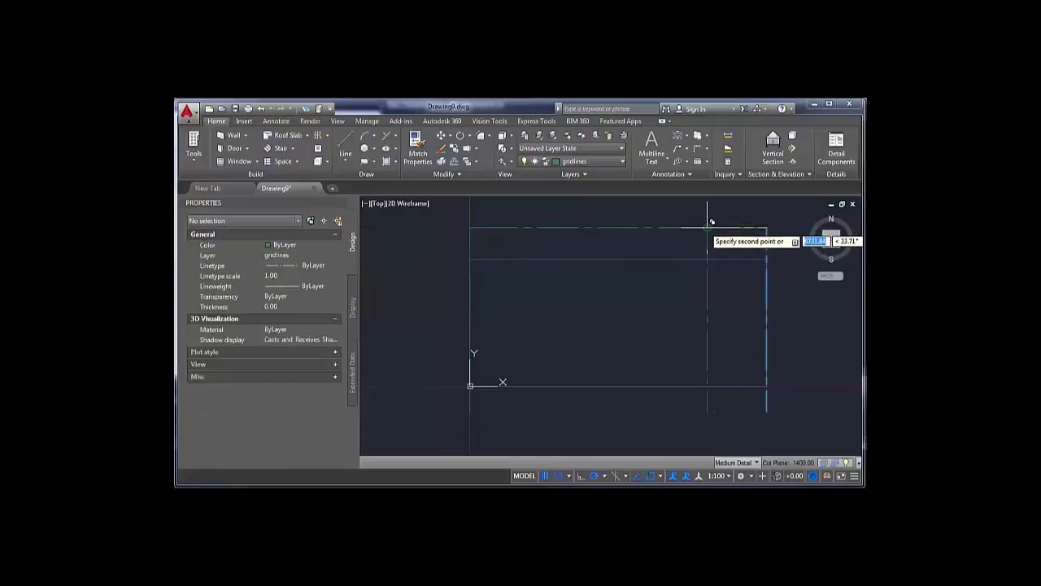
left_click(707, 227)
left_click(648, 227)
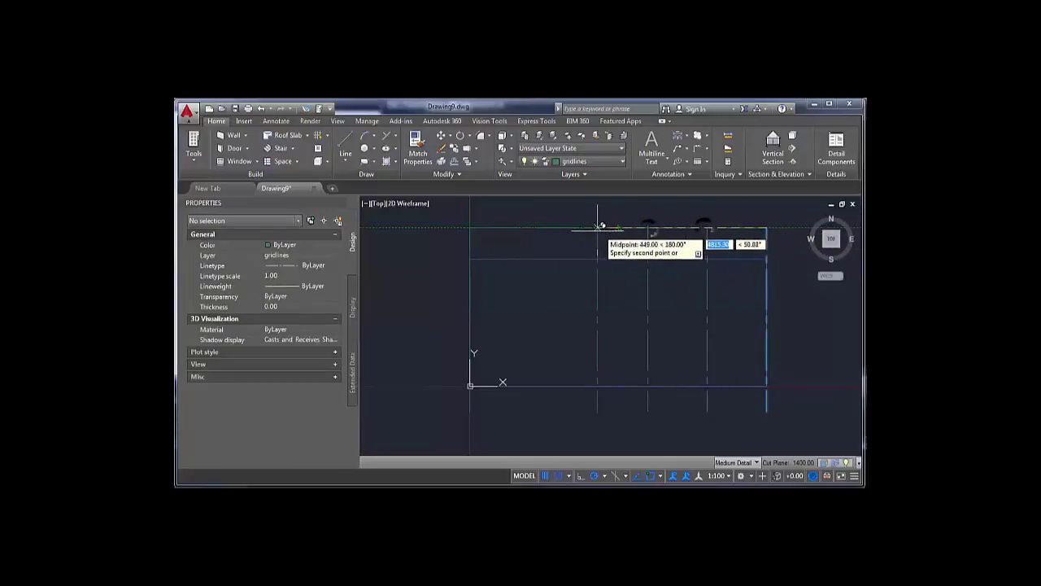
left_click(589, 227)
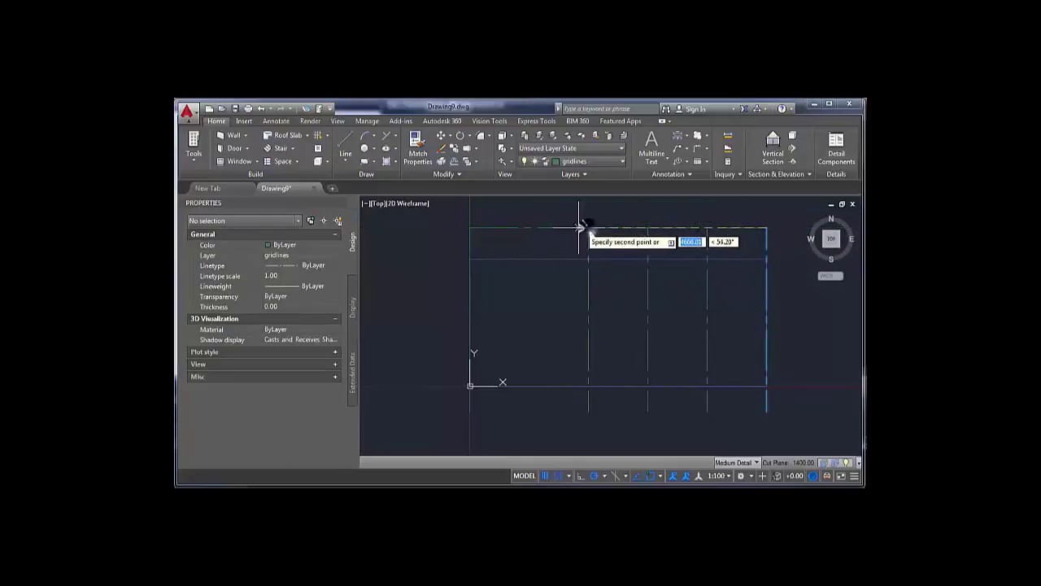
left_click(529, 227)
key("Return")
- Delete the horizontal construction line and its division points above the rectangle
left_click(598, 224)
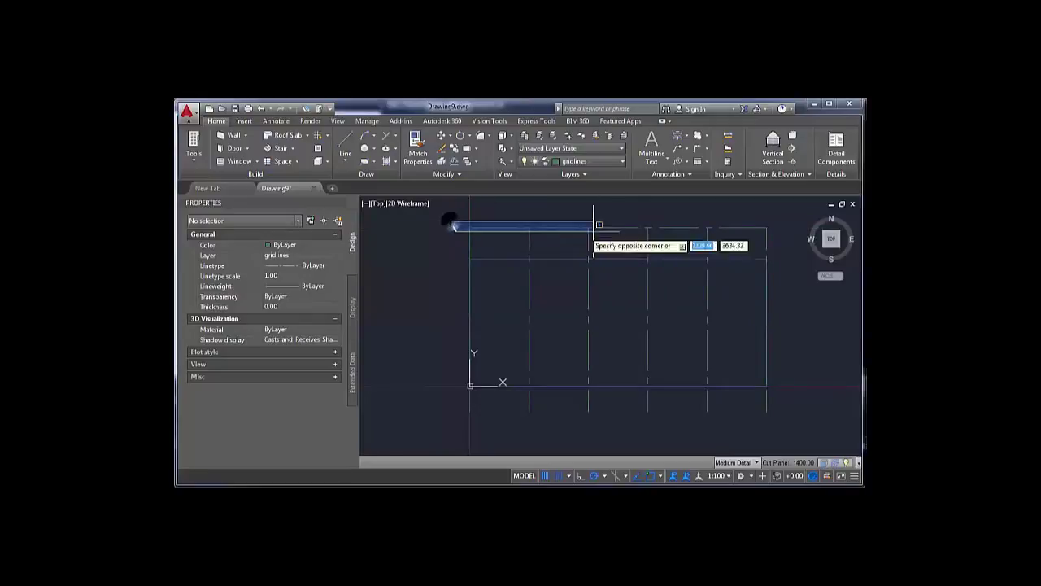
left_click(771, 234)
key("Delete")
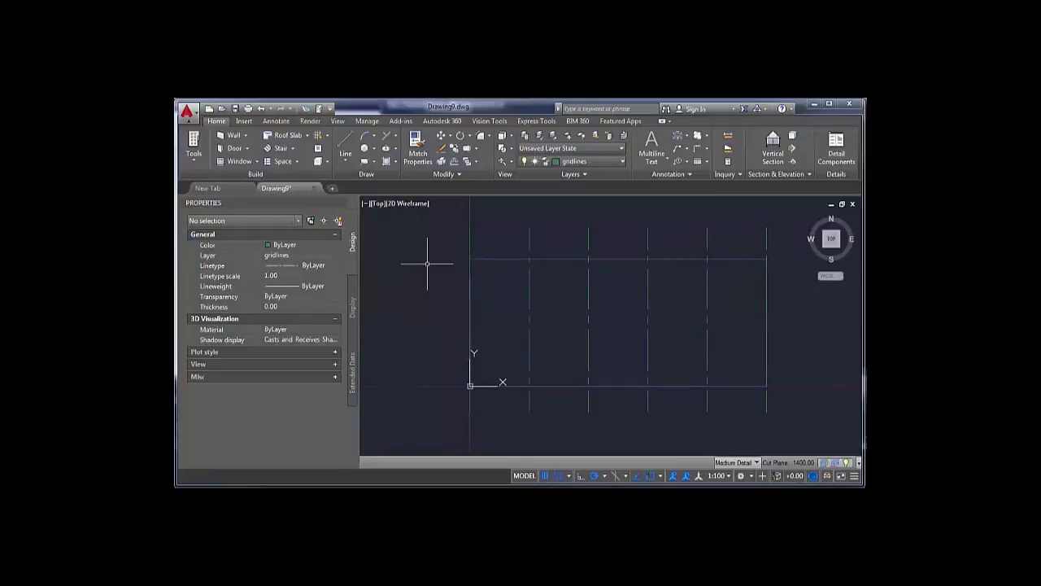
left_click(788, 244)
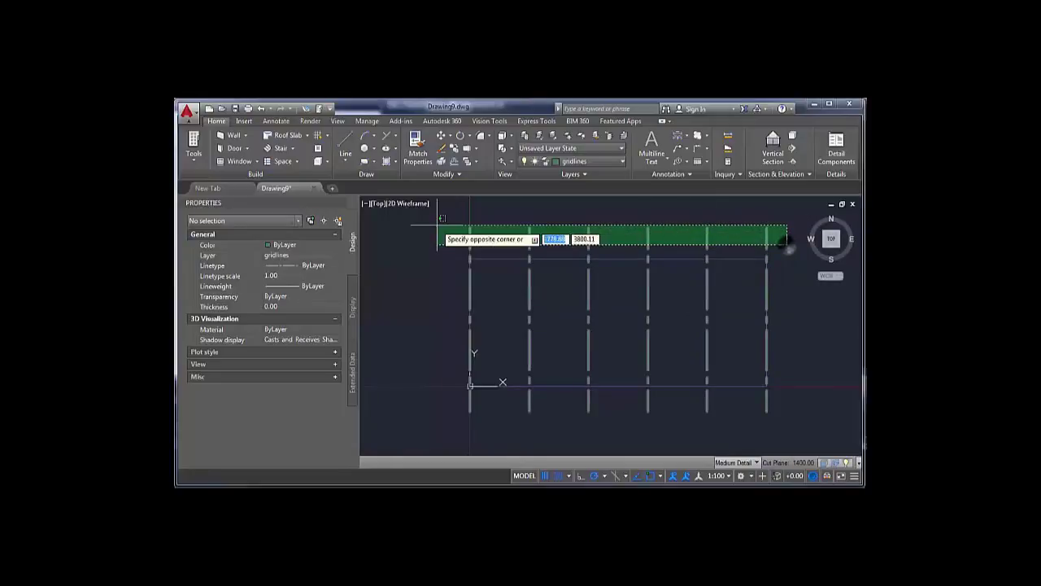
left_click(442, 226)
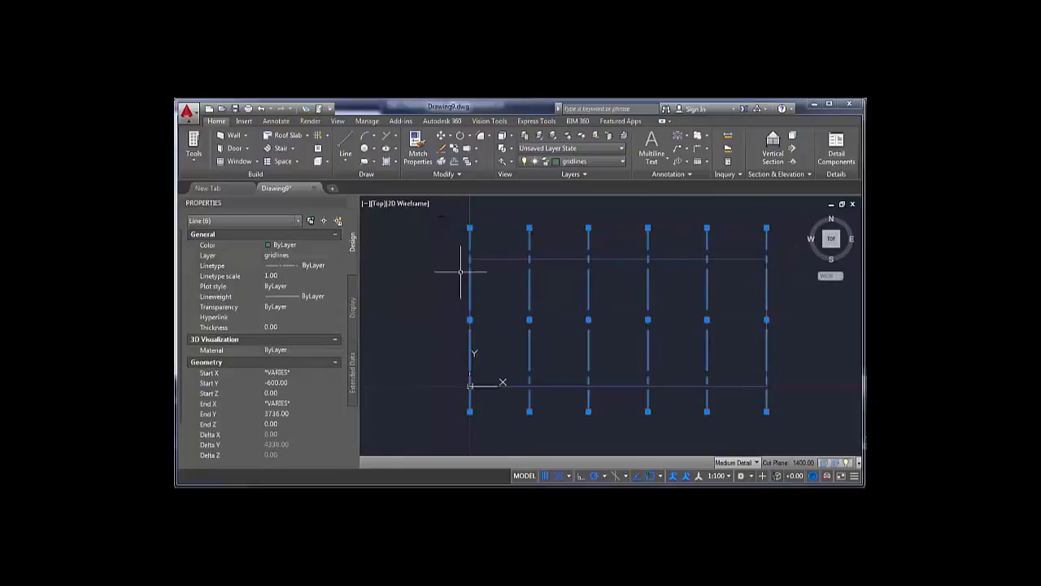
key("Escape")
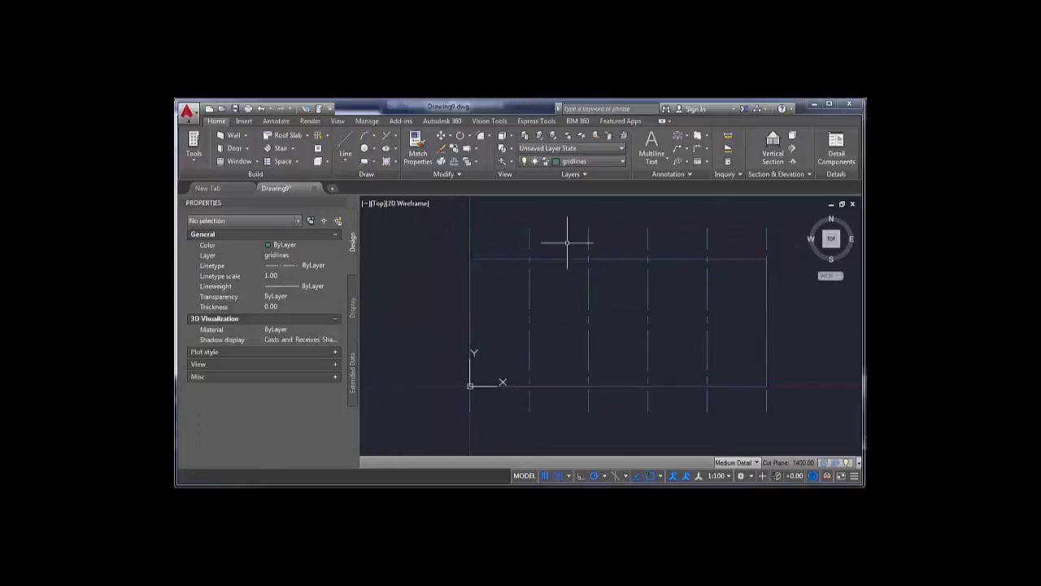
- Set the linetype scale to 0.50 for new objects and for all six vertical gridlines
left_click(278, 278)
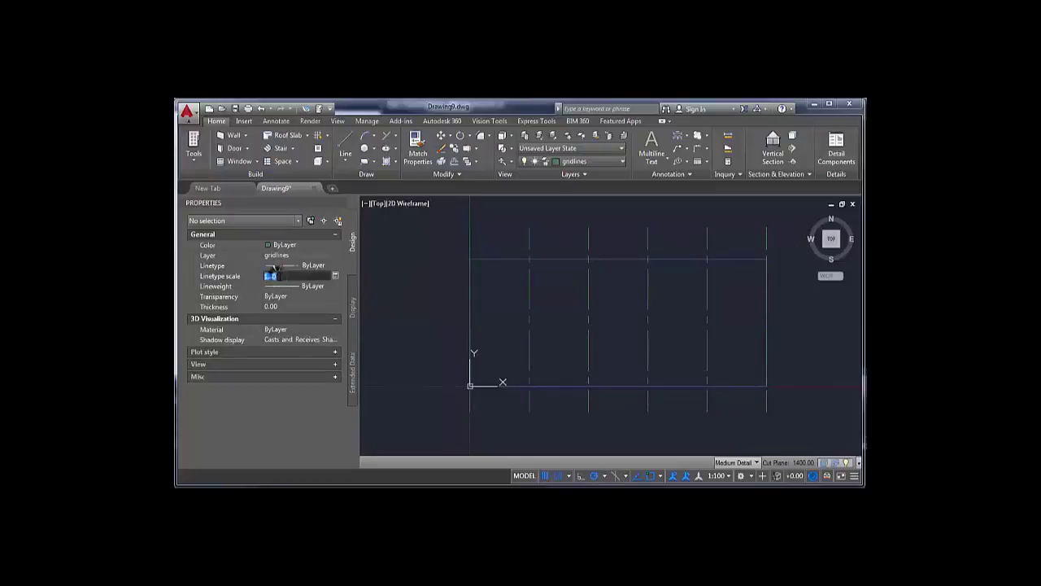
key("Return")
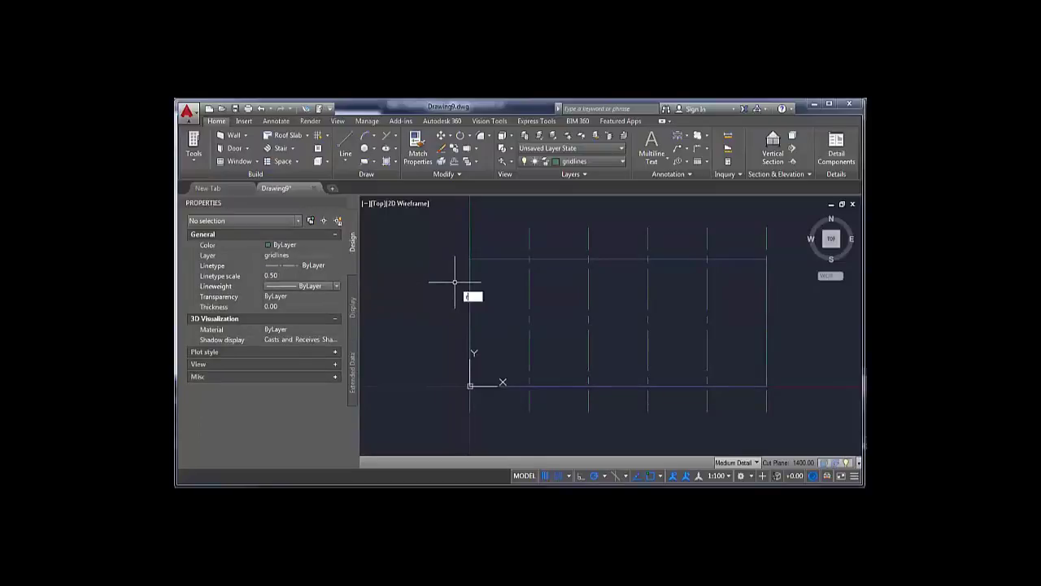
left_click(776, 246)
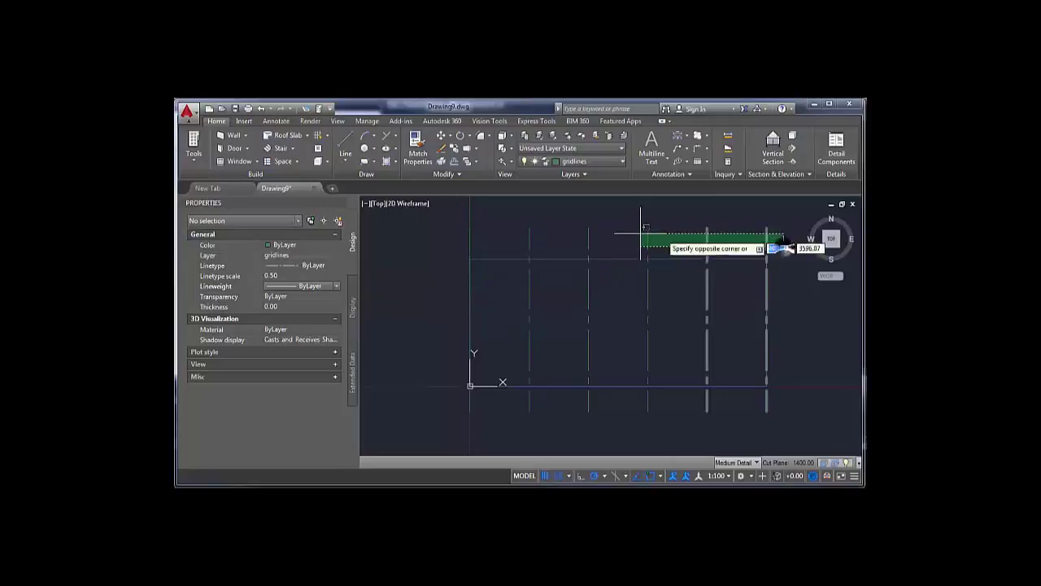
left_click(465, 222)
left_click(293, 279)
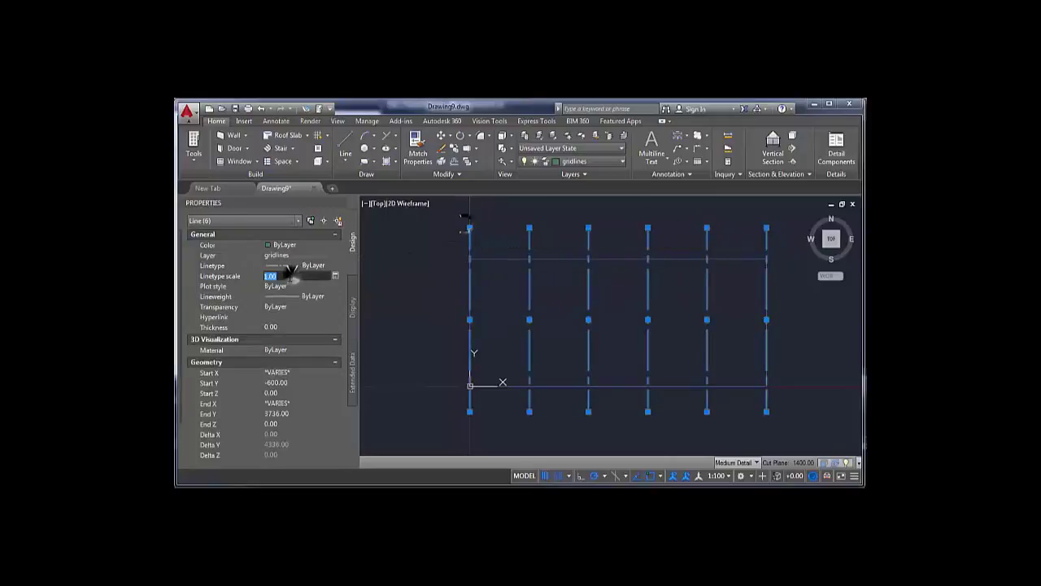
key("Return")
key("Escape")
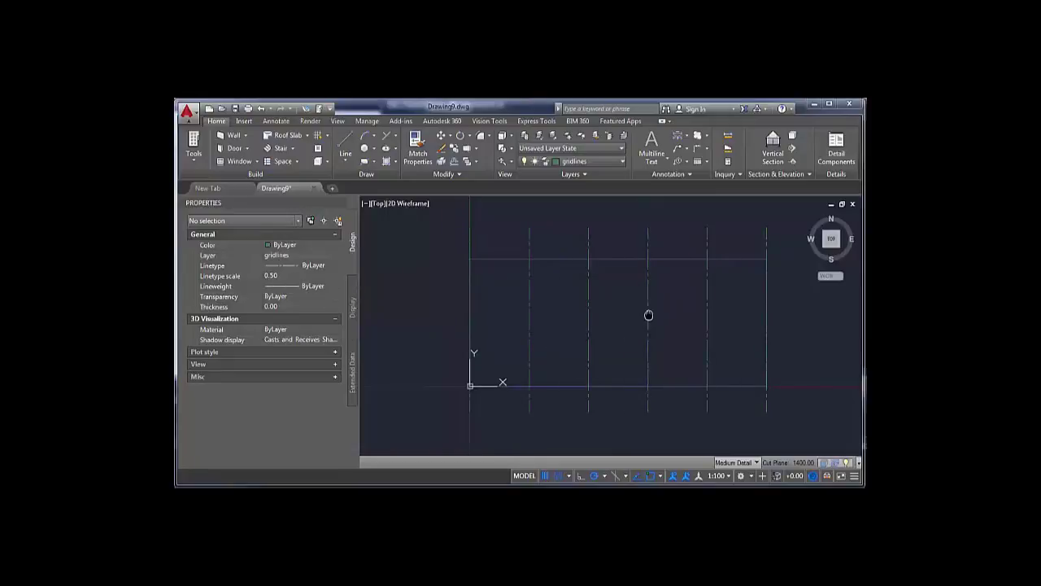
- Check the properties of the fourth and fifth vertical gridlines by selecting each one in turn
middle_click_drag(648, 315, 600, 316)
scroll(599, 315, "up", 2)
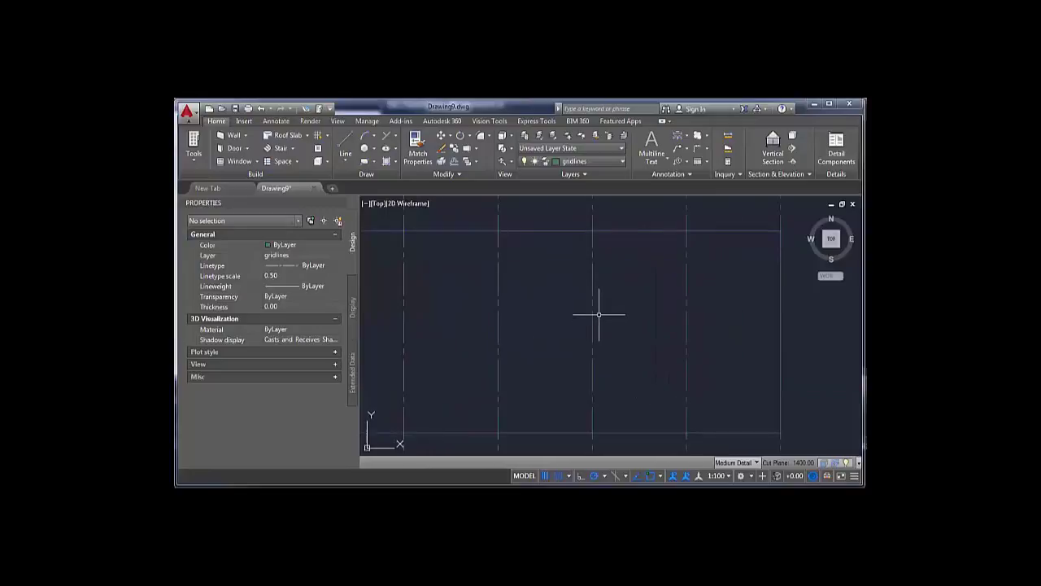
left_click(593, 238)
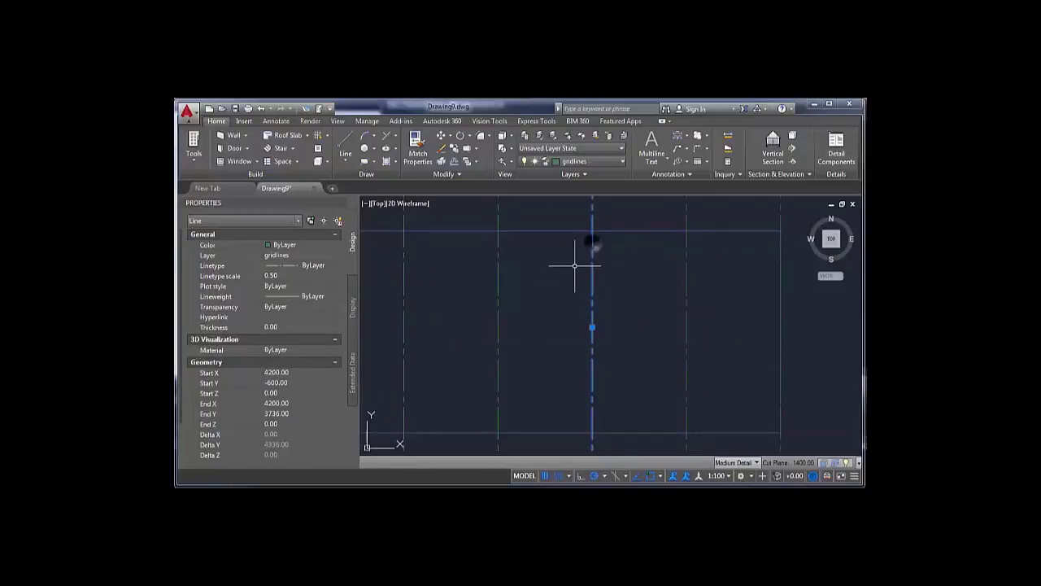
key("Escape")
left_click(688, 272)
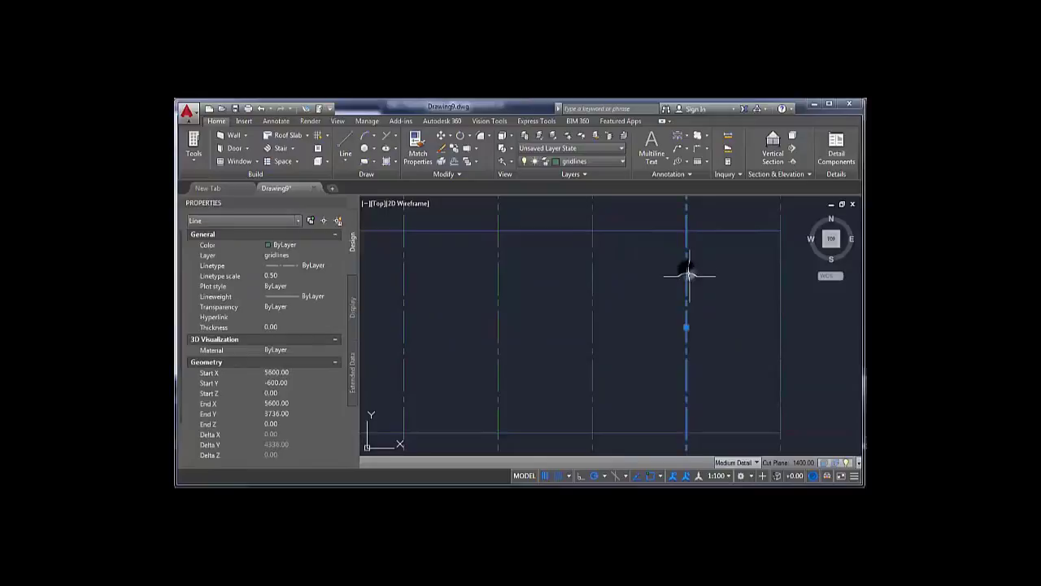
key("Escape")
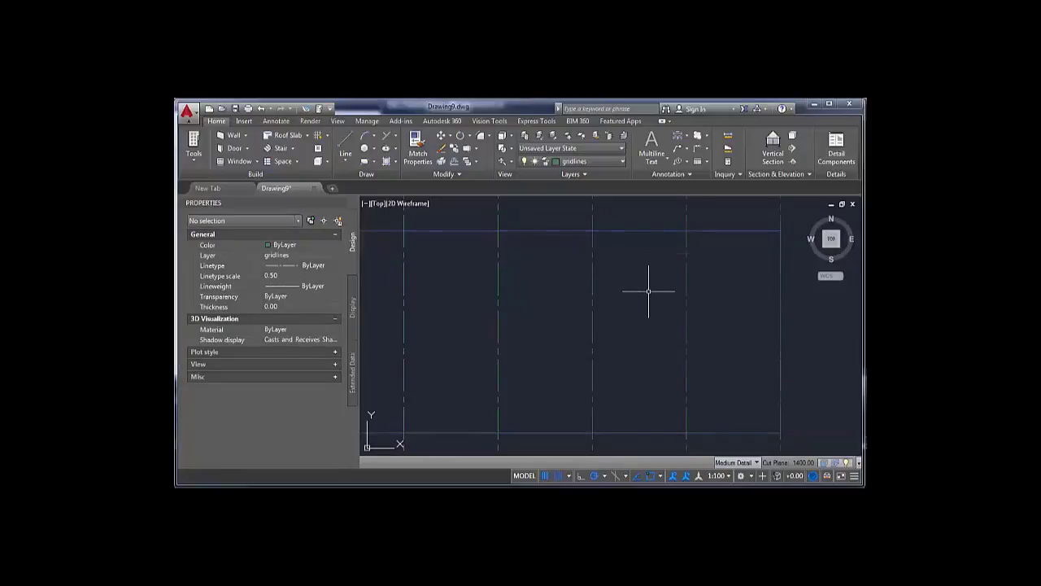
scroll(649, 291, "down", 2)
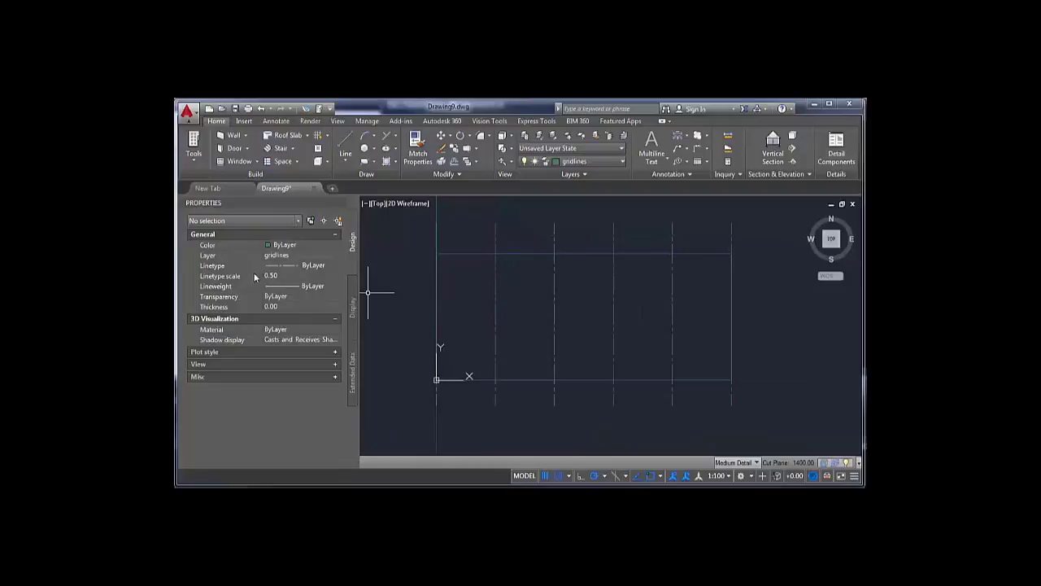
mouse_move(531, 296)
middle_mouse_down()
mouse_move(564, 309)
mouse_move(559, 322)
middle_mouse_up()
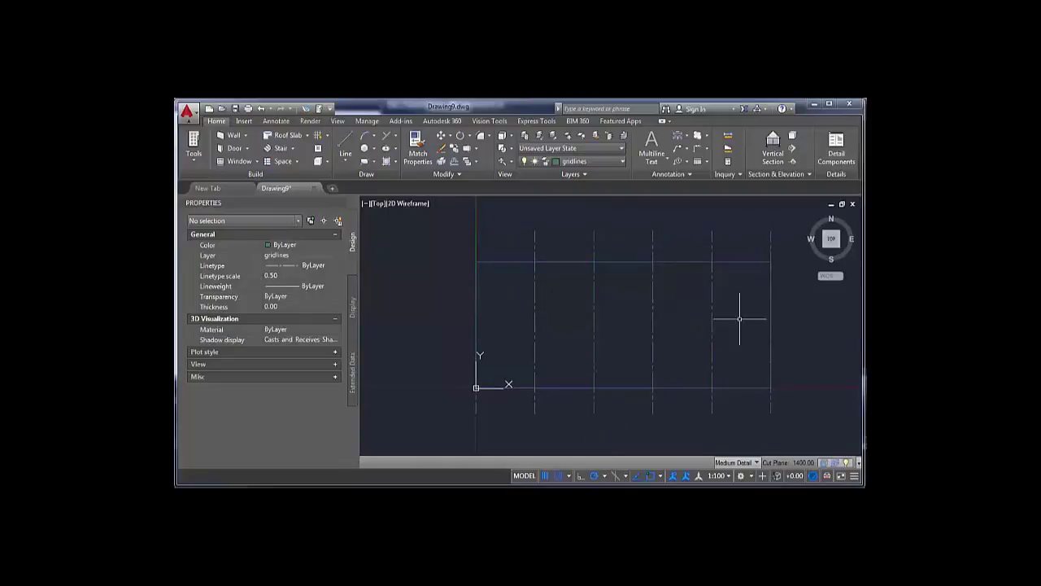
middle_click_drag(702, 336, 642, 314)
scroll(634, 325, "up", 2)
scroll(632, 327, "down", 2)
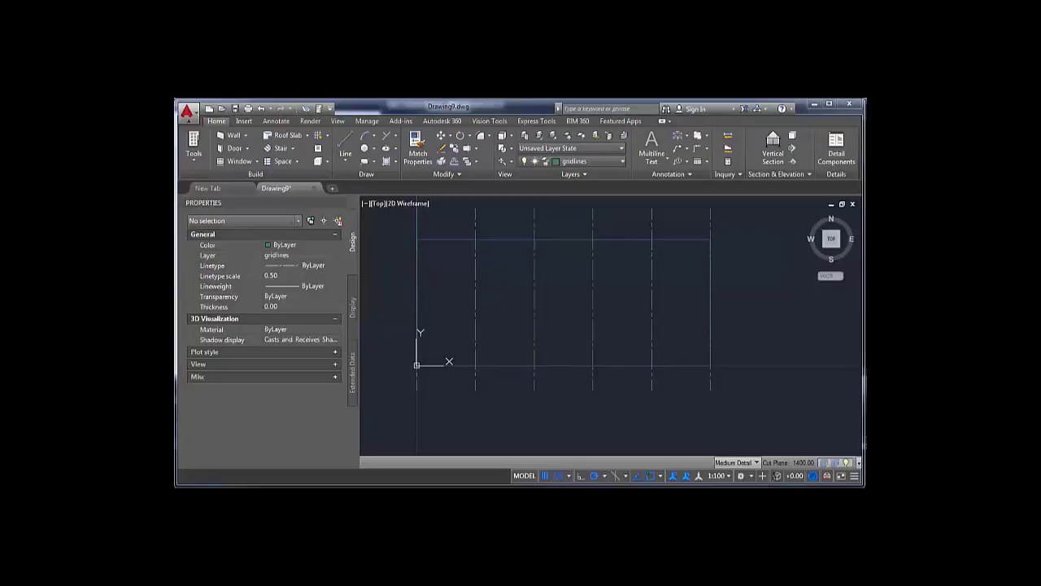
scroll(678, 351, "up", 2)
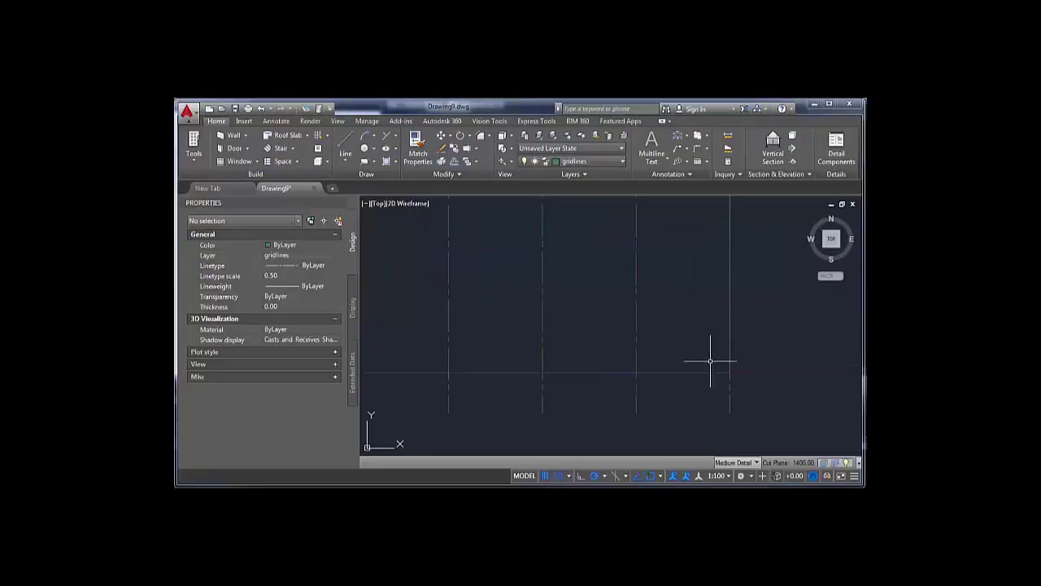
- Create a new layer named diagramLines and assign it index color 32
left_click(525, 134)
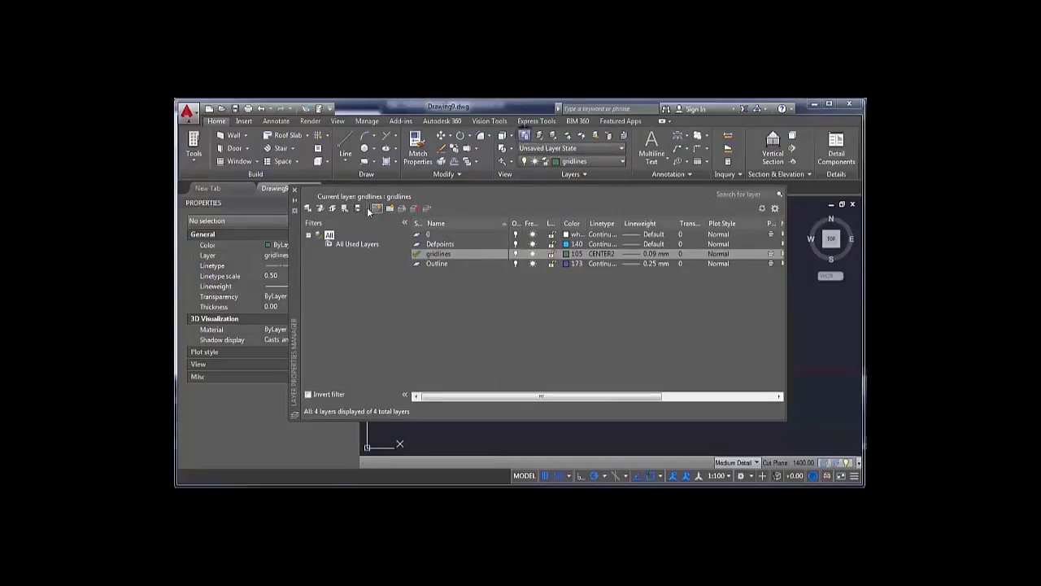
left_click(378, 208)
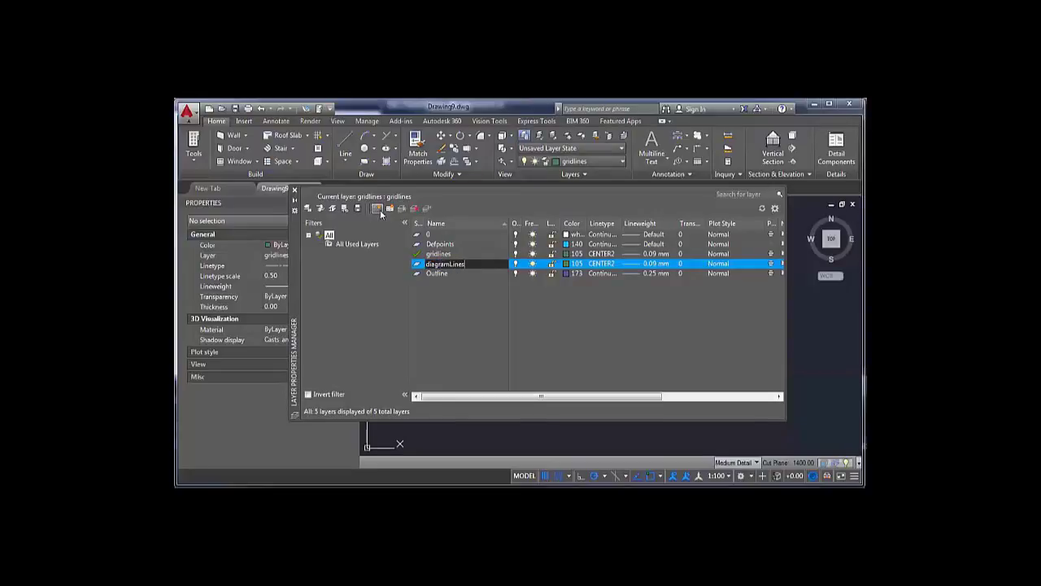
left_click(572, 263)
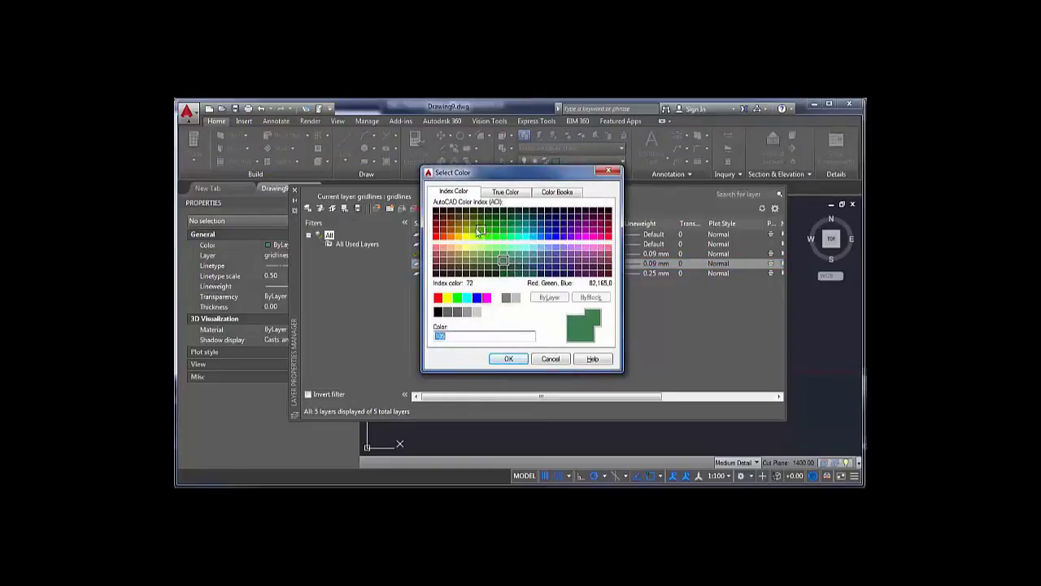
left_click(452, 233)
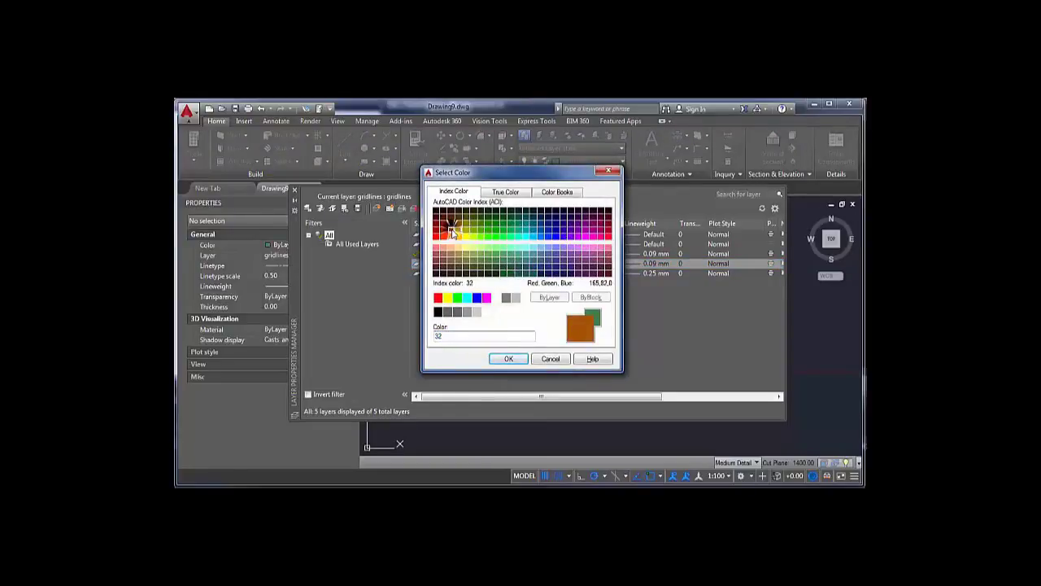
left_click(508, 358)
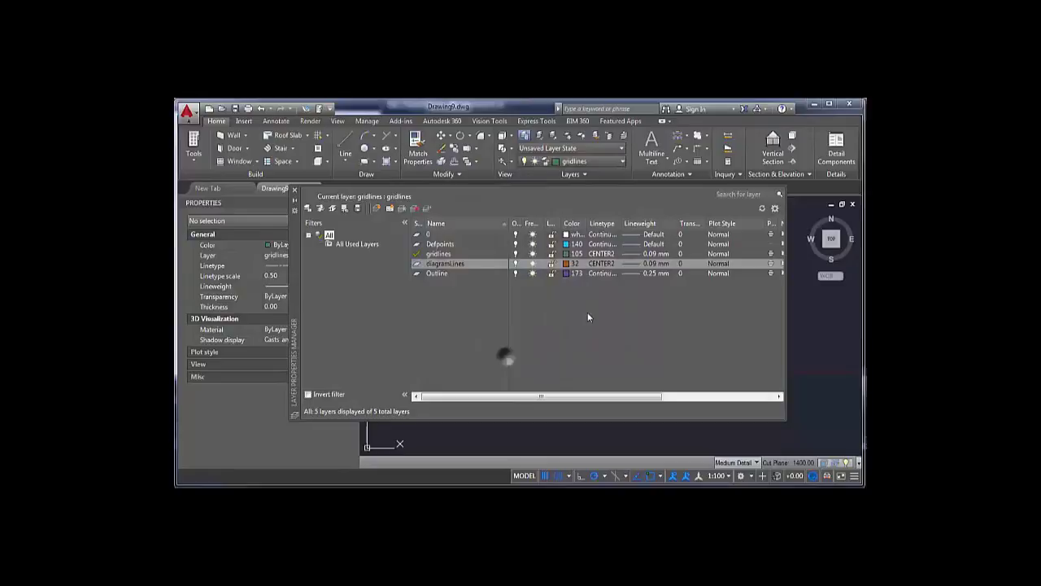
- Give the diagramLines layer a Continuous linetype and a 0.35 mm lineweight, and close the layer manager
left_click(606, 264)
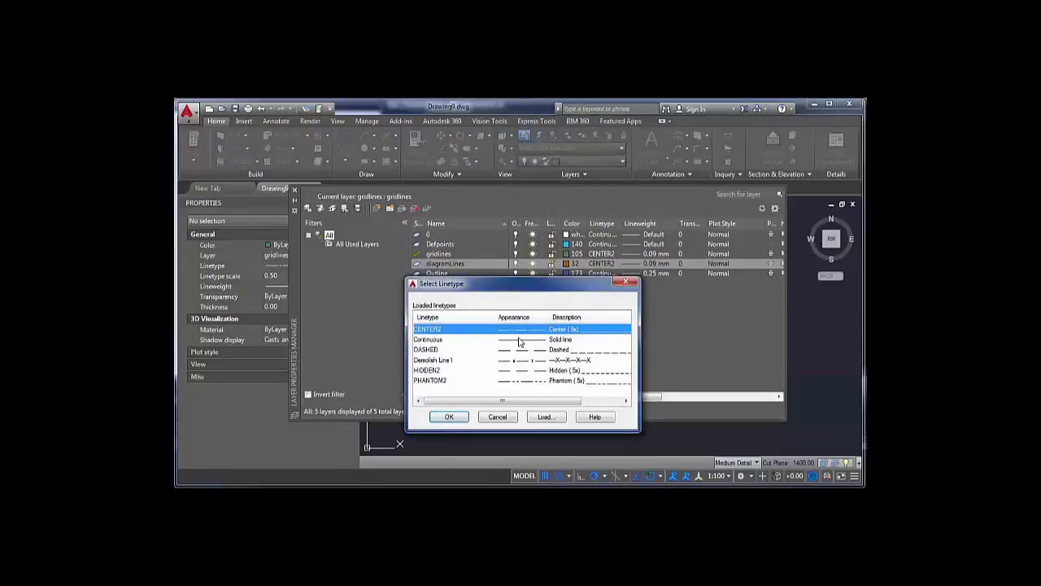
left_click(517, 339)
left_click(449, 418)
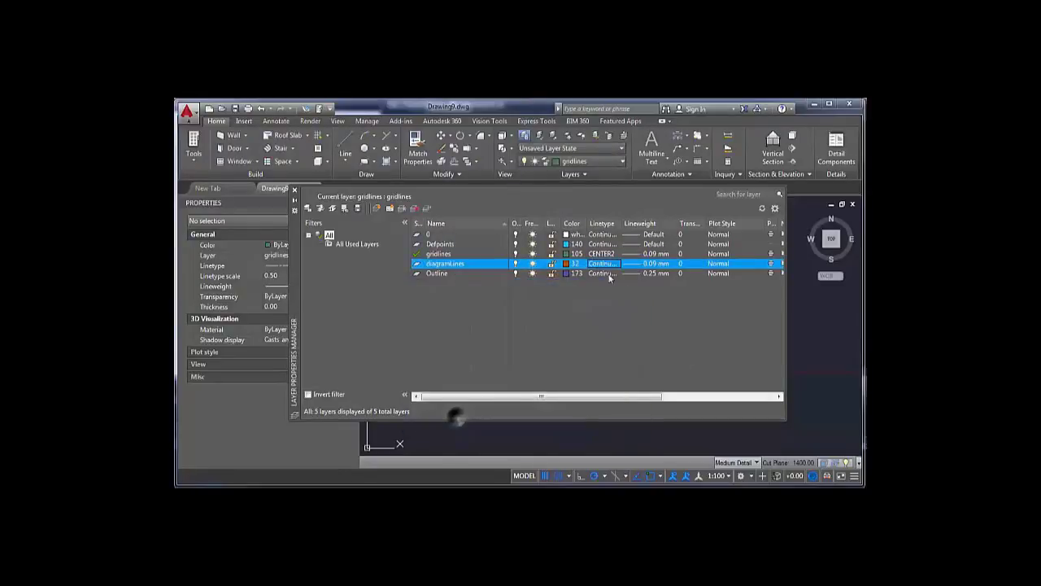
left_click(643, 263)
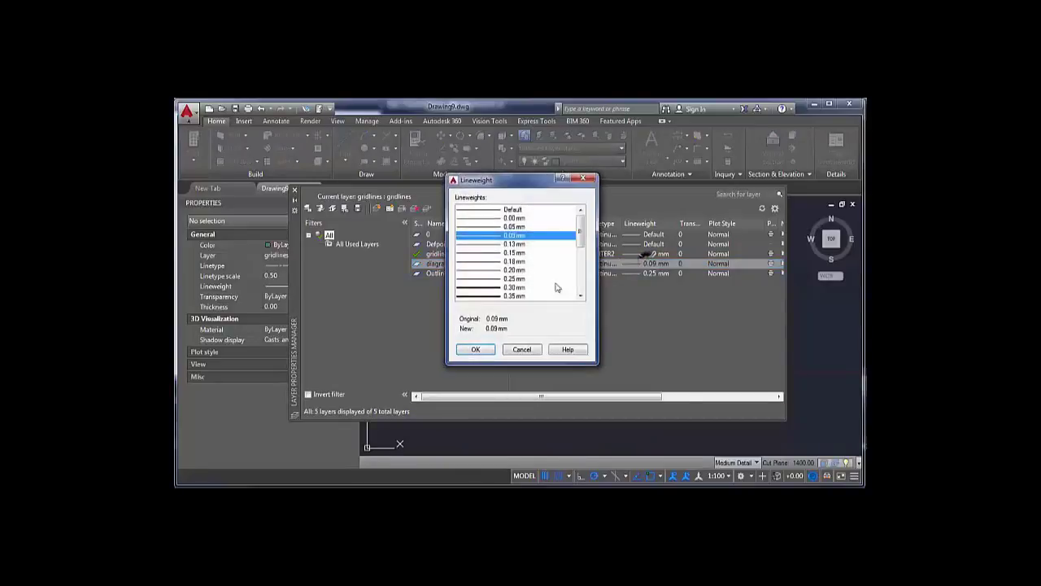
left_click(514, 287)
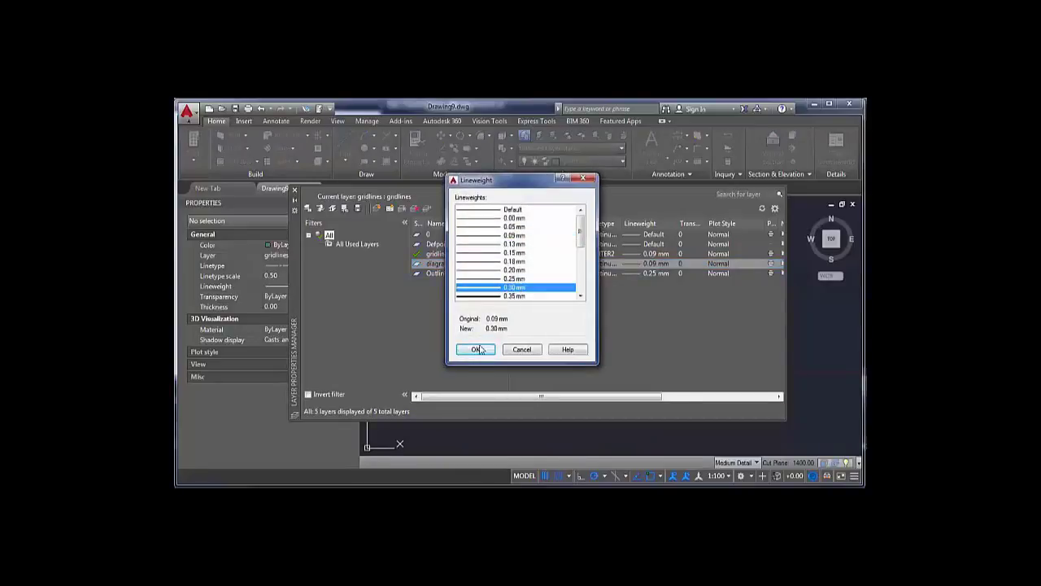
left_click(513, 296)
left_click(476, 349)
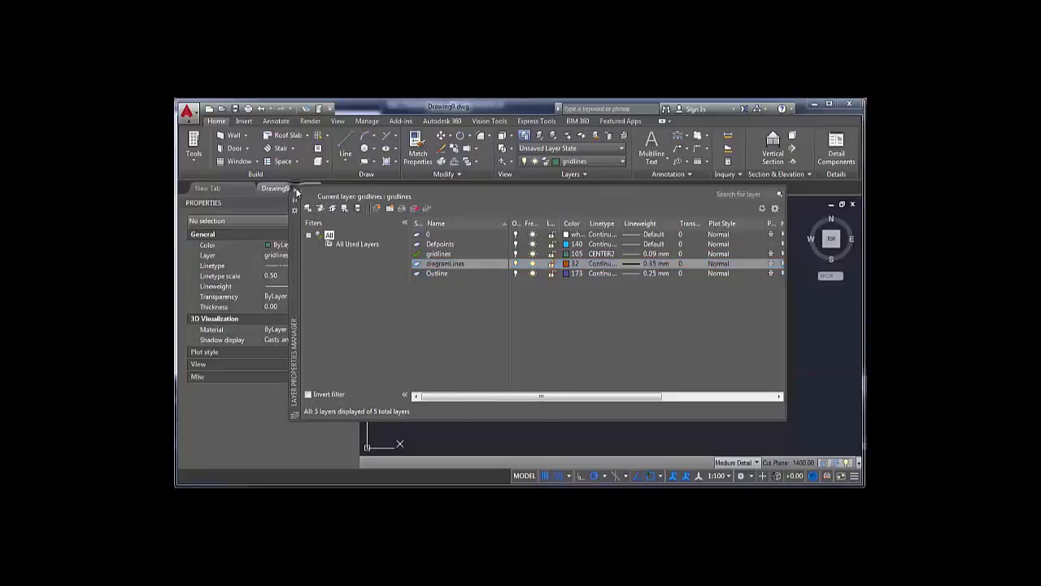
left_click(295, 191)
- Using a Nearest snap on the right-hand gridline, draw a horizontal line leftward about 4857 long, about 88 above the rectangle's lower edge
scroll(626, 363, "down", 2)
middle_click_drag(626, 364, 679, 360)
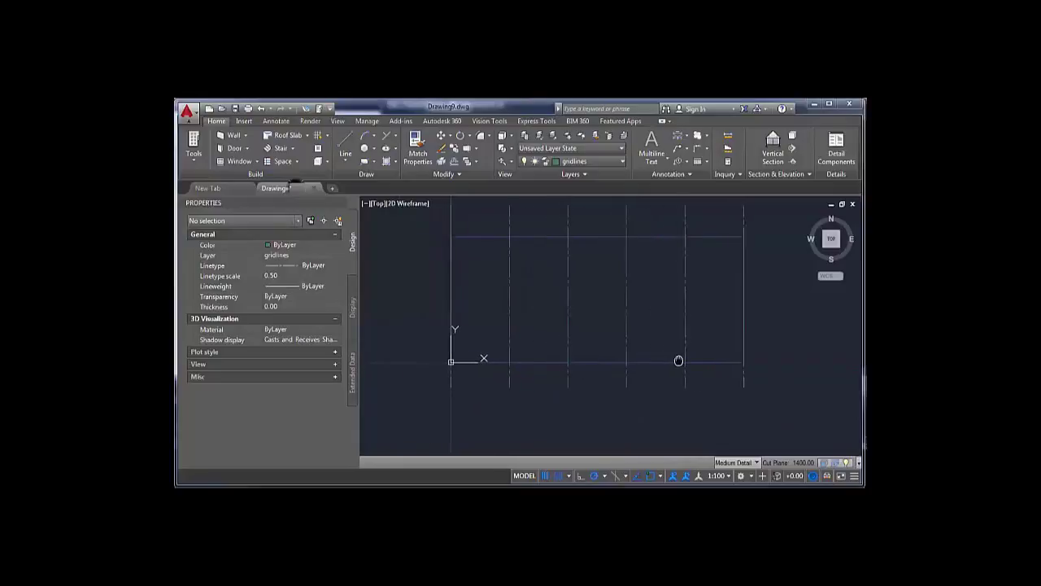
type("l")
key("Return")
scroll(738, 362, "up", 4)
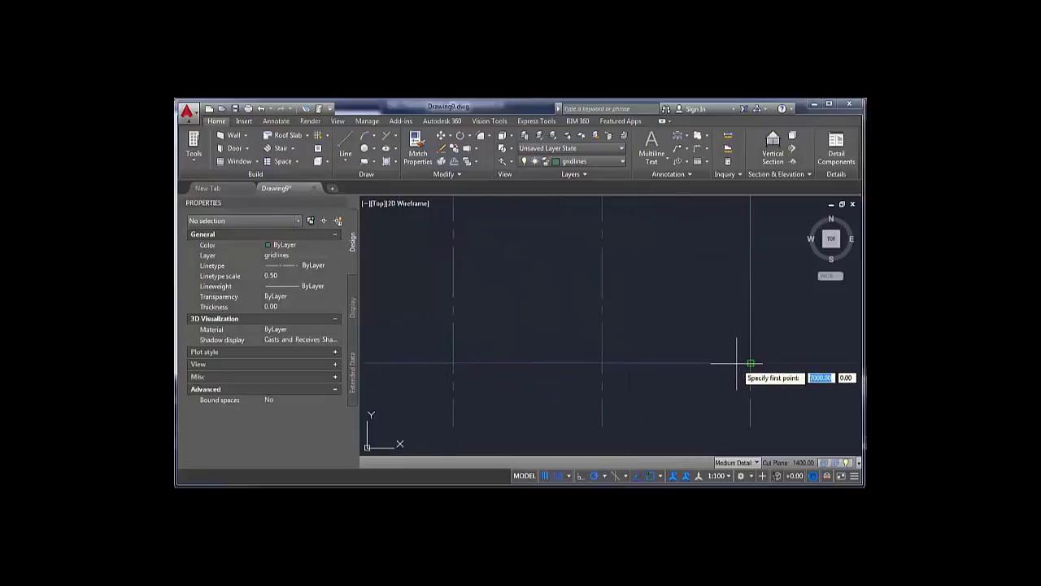
scroll(738, 363, "up", 4)
middle_click_drag(737, 362, 668, 320)
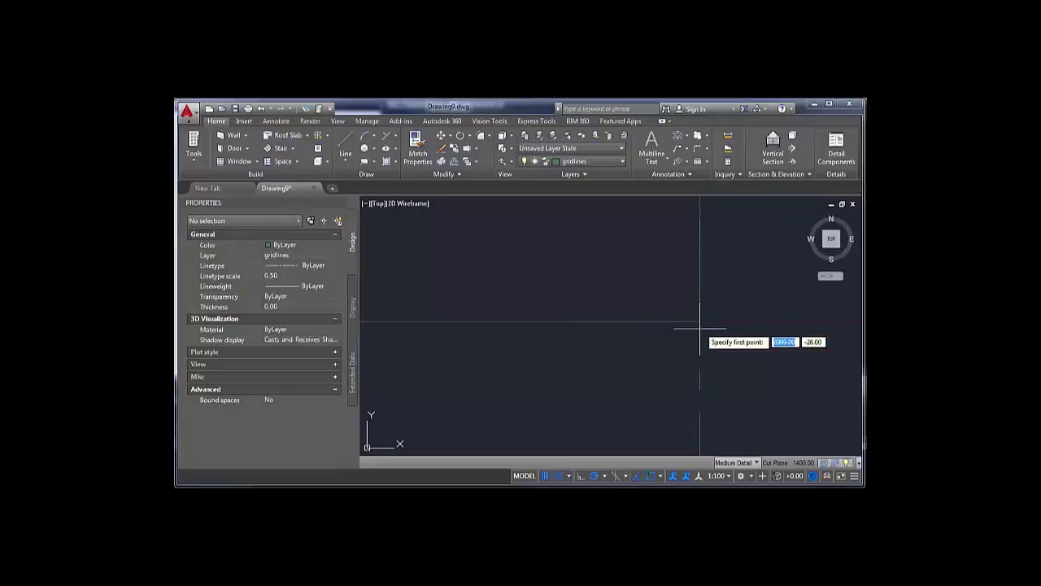
middle_click_drag(558, 321, 613, 349)
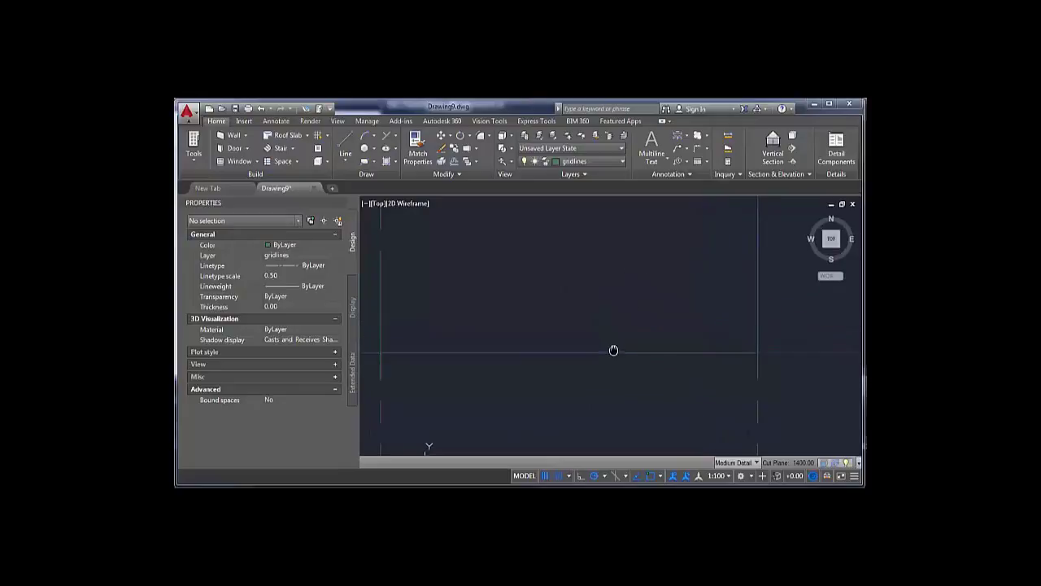
left_click(659, 476)
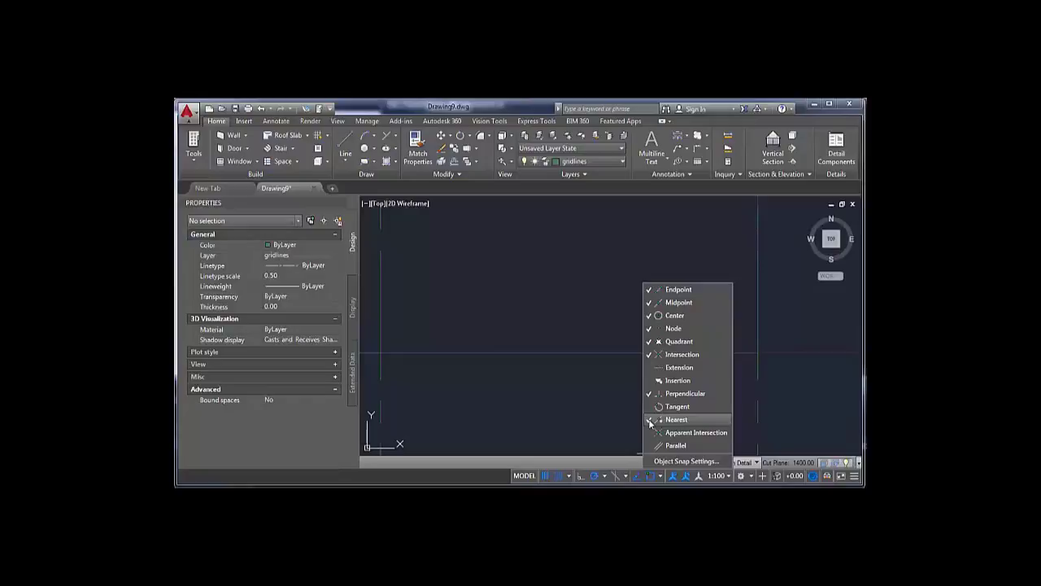
left_click(660, 478)
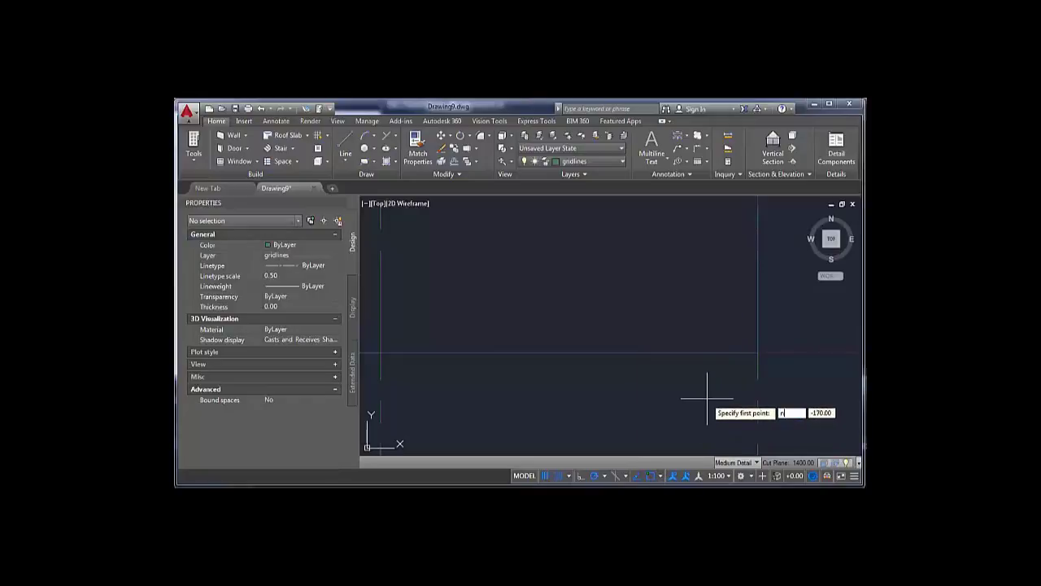
key("Return")
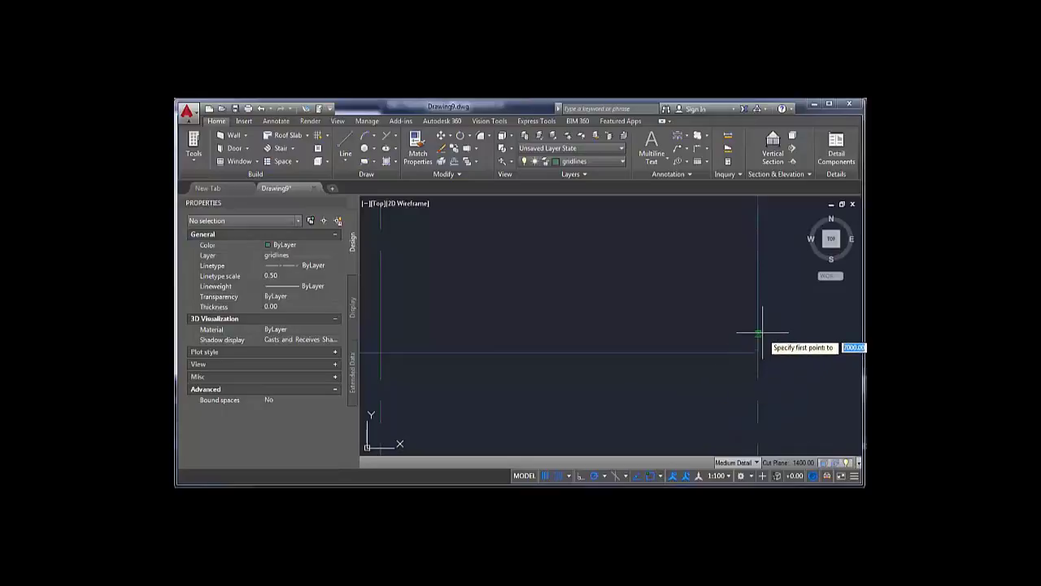
left_click(758, 334)
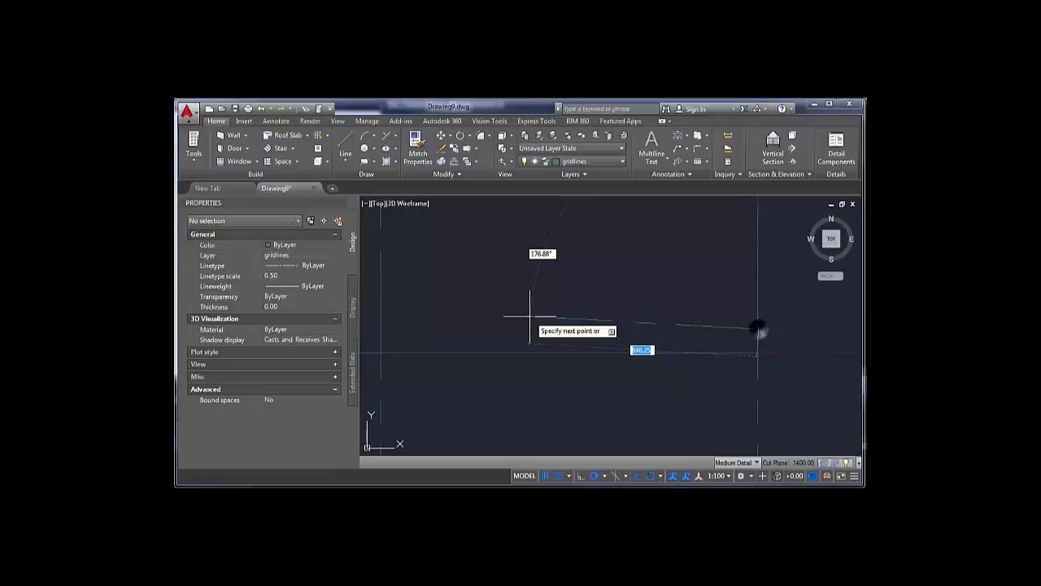
scroll(532, 309, "down", 8)
mouse_move(449, 323)
middle_mouse_down()
mouse_move(707, 325)
mouse_move(680, 326)
middle_mouse_up()
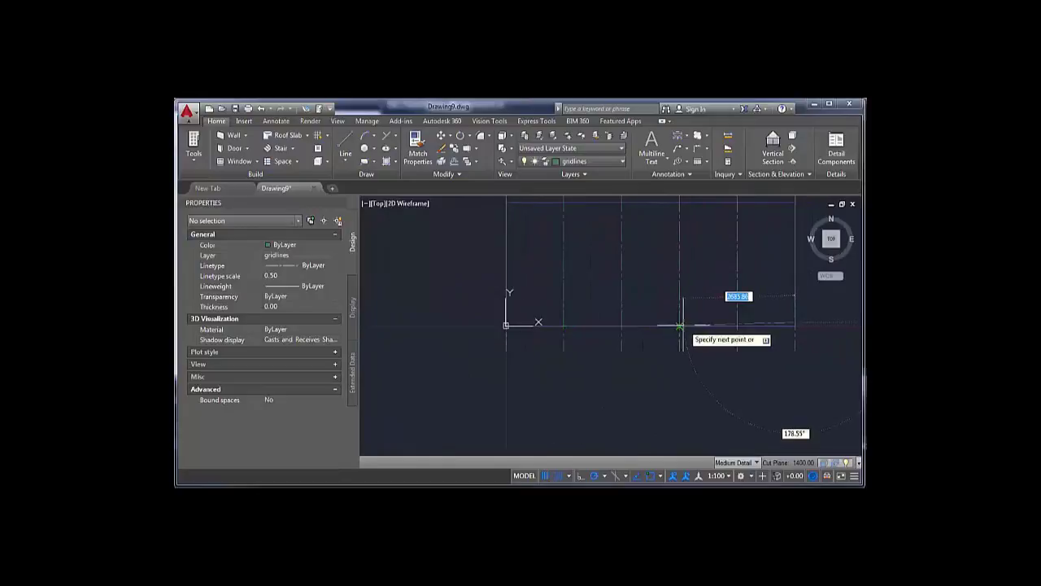
left_click(594, 322)
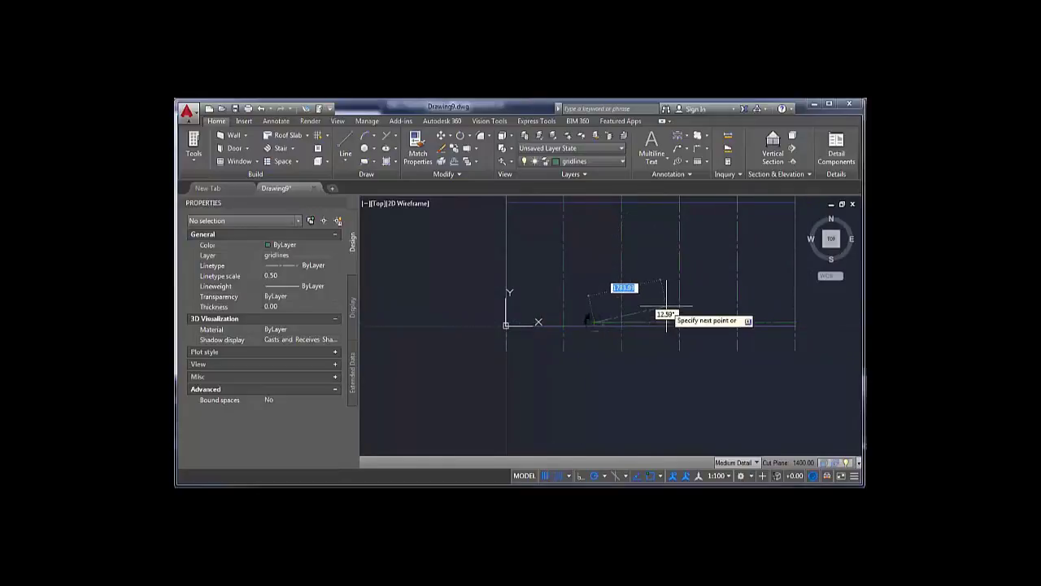
key("Escape")
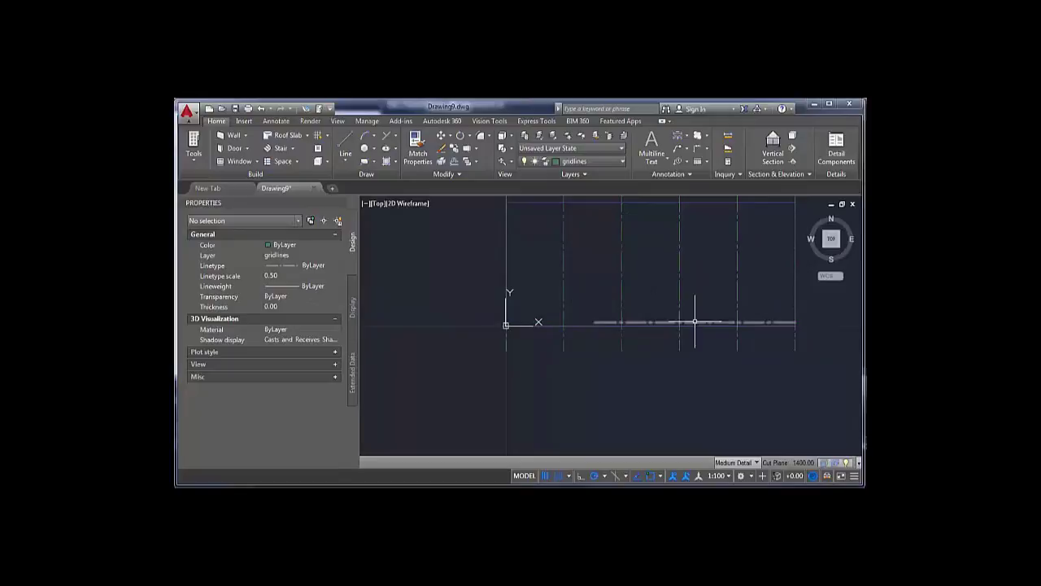
- Move the new horizontal line near the rectangle's lower edge to the diagramLines layer
left_click(654, 322)
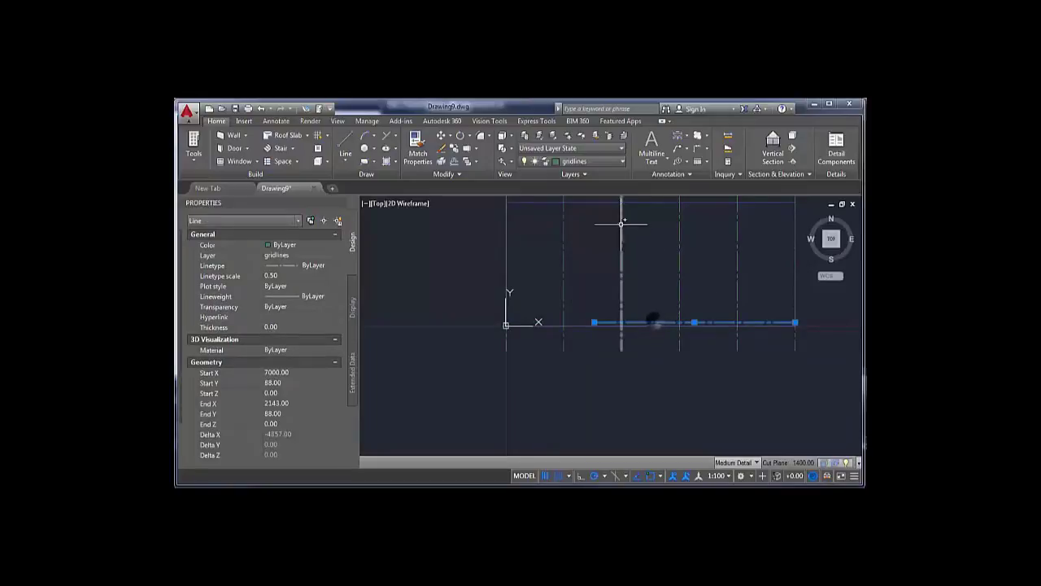
left_click(621, 161)
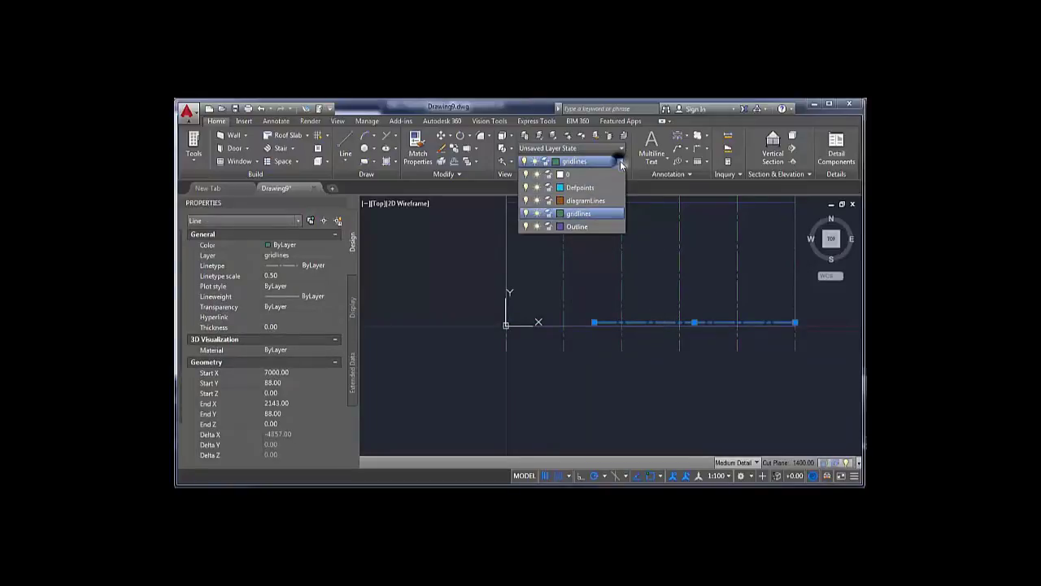
left_click(585, 200)
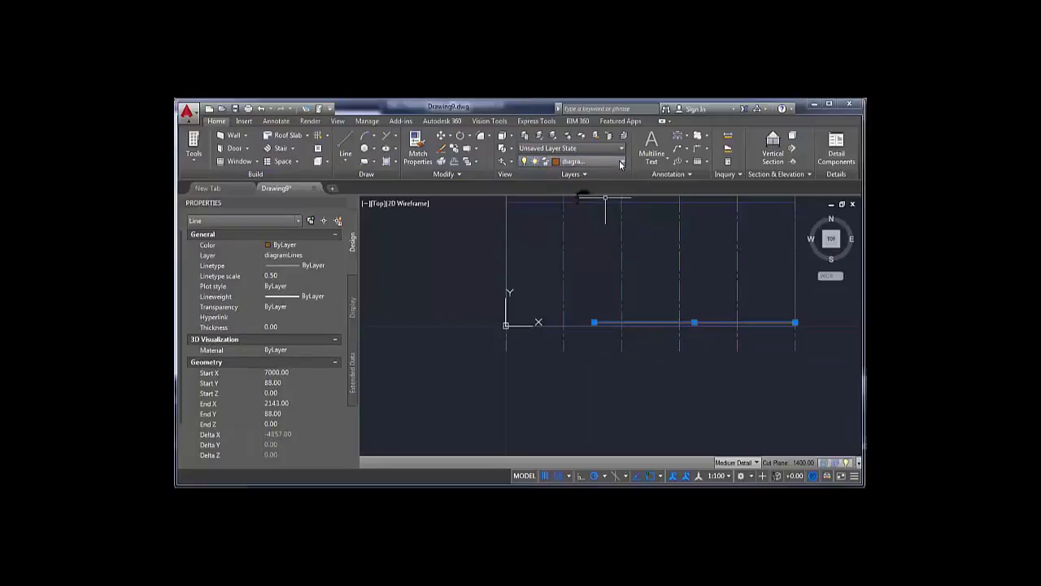
key("Escape")
- Make diagramLines the current layer for new objects
left_click(623, 165)
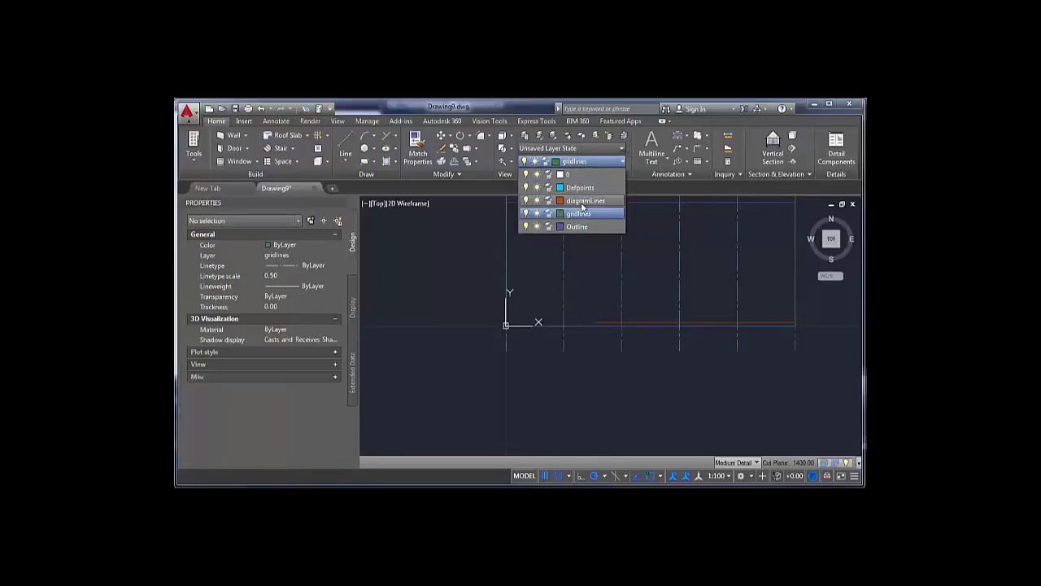
left_click(579, 201)
scroll(699, 305, "up", 2)
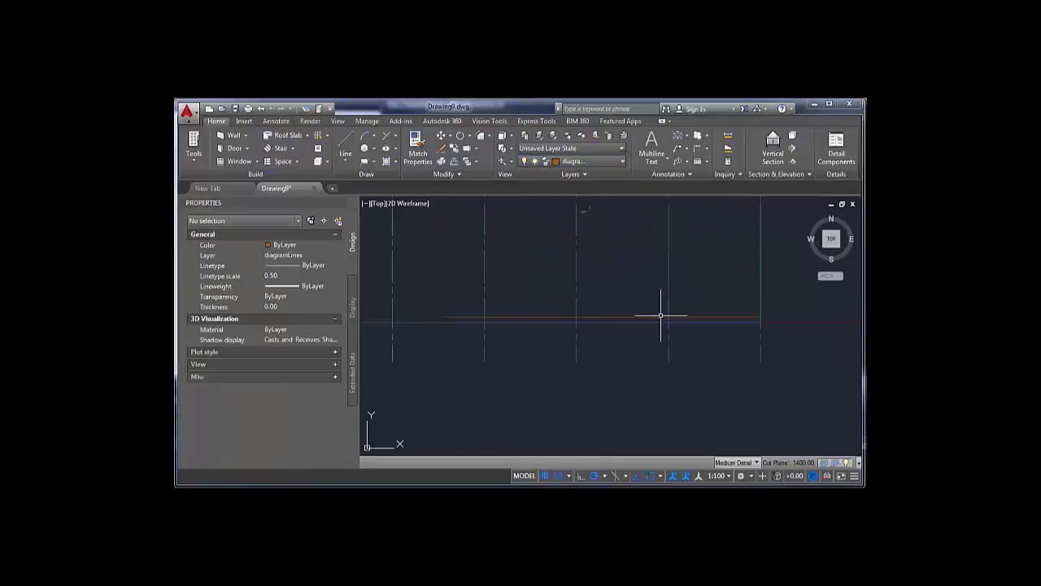
scroll(728, 319, "up", 2)
middle_click_drag(734, 316, 666, 368)
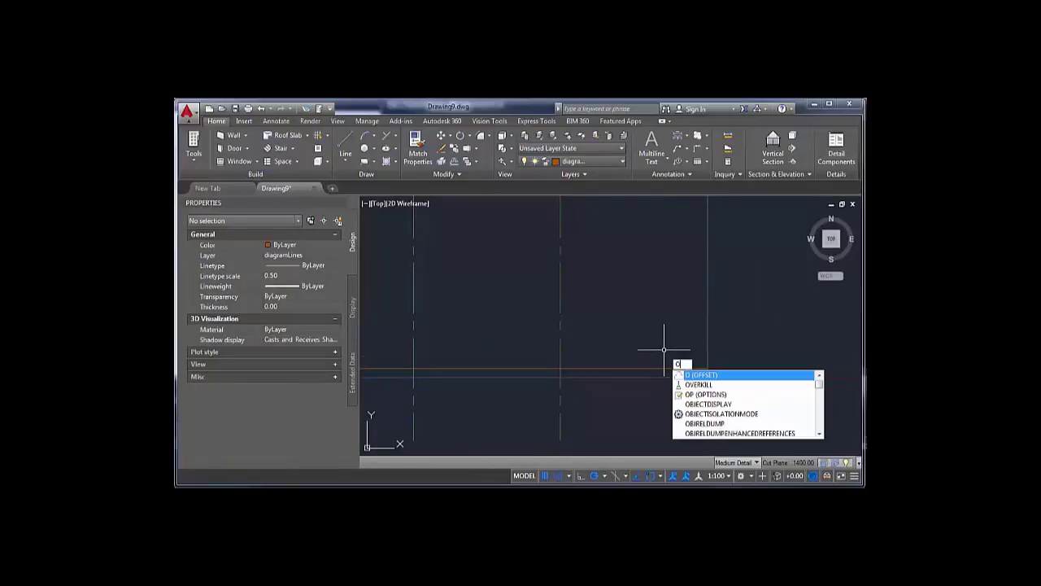
- Offset the diagram line upward four times in succession, picking the 88 gap between the rectangle's lower edge and the line as the distance
key("Return")
left_click(707, 377)
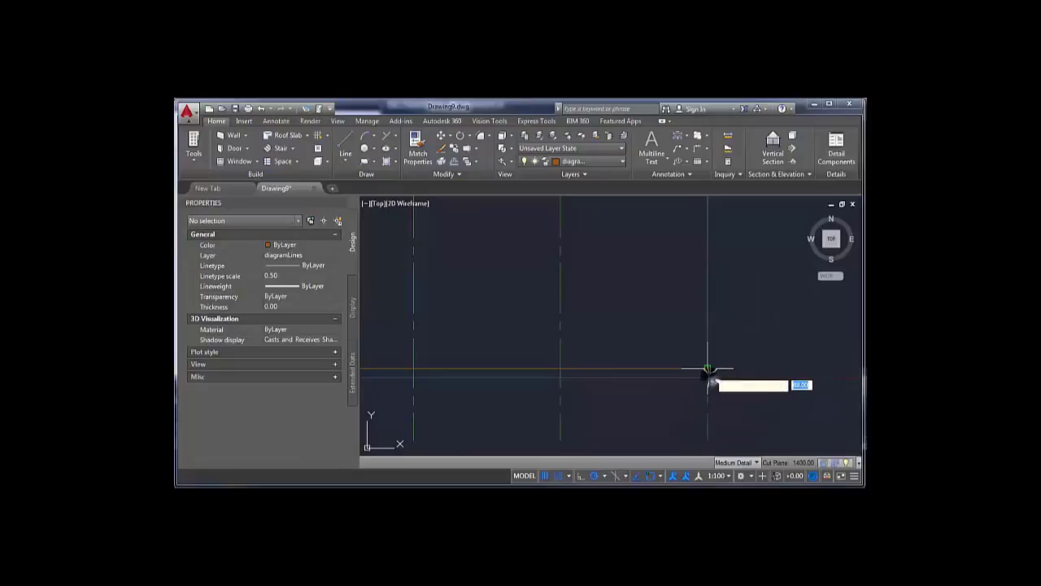
left_click(708, 369)
left_click(691, 369)
left_click(693, 339)
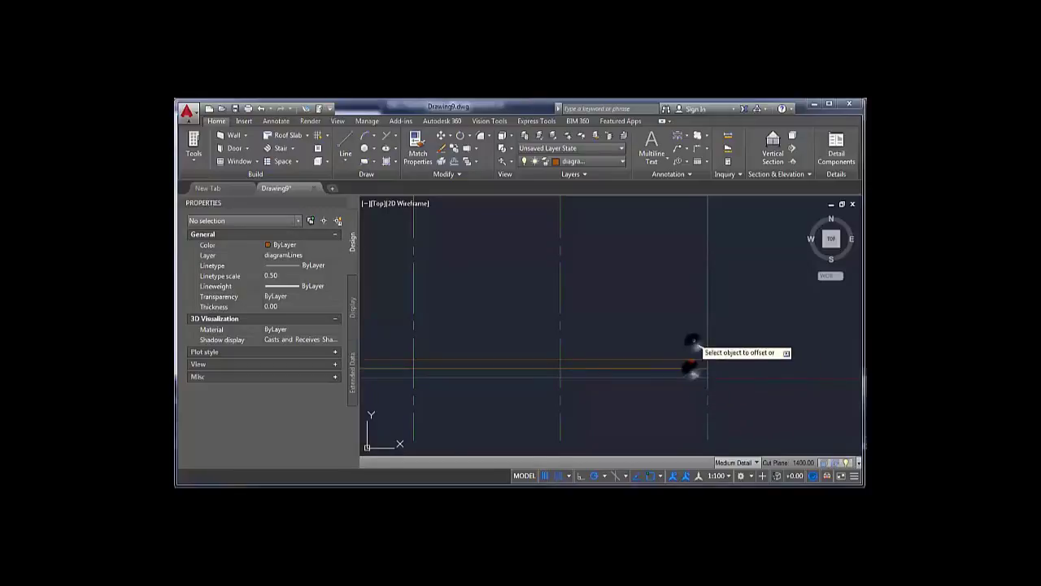
left_click(690, 359)
left_click(690, 340)
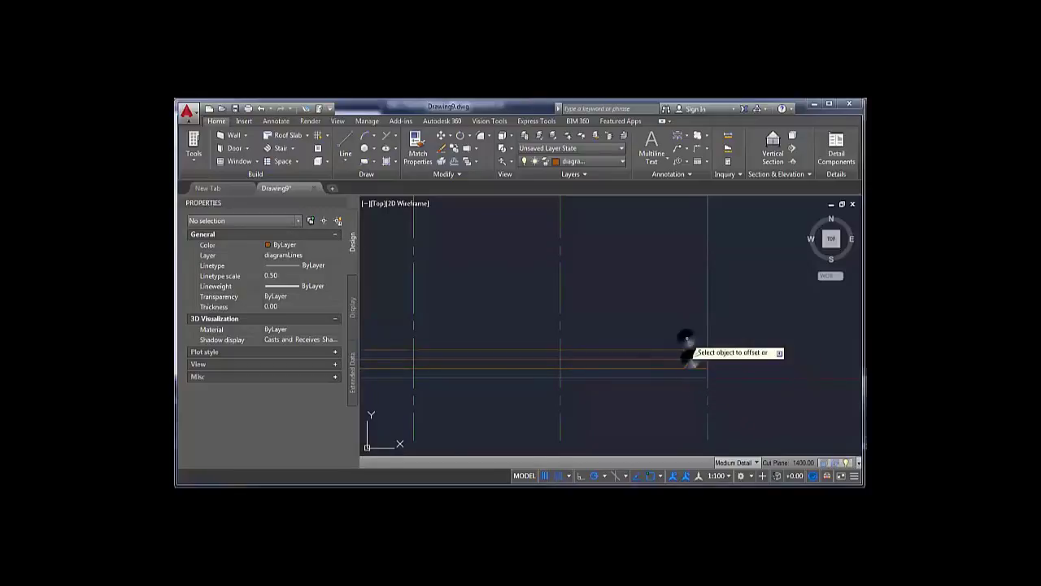
left_click(686, 350)
left_click(685, 340)
left_click(685, 340)
left_click(686, 330)
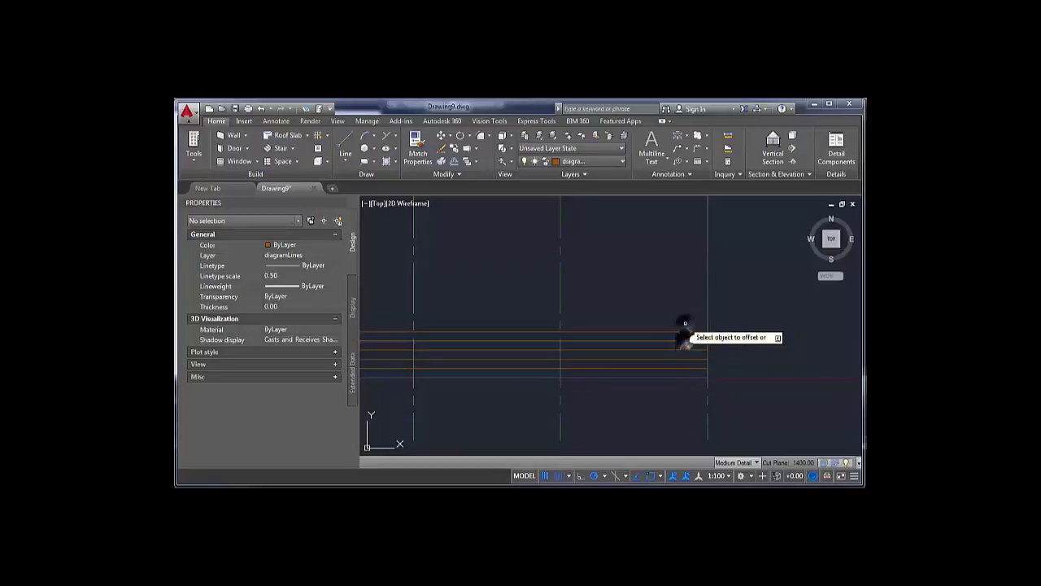
left_click(685, 330)
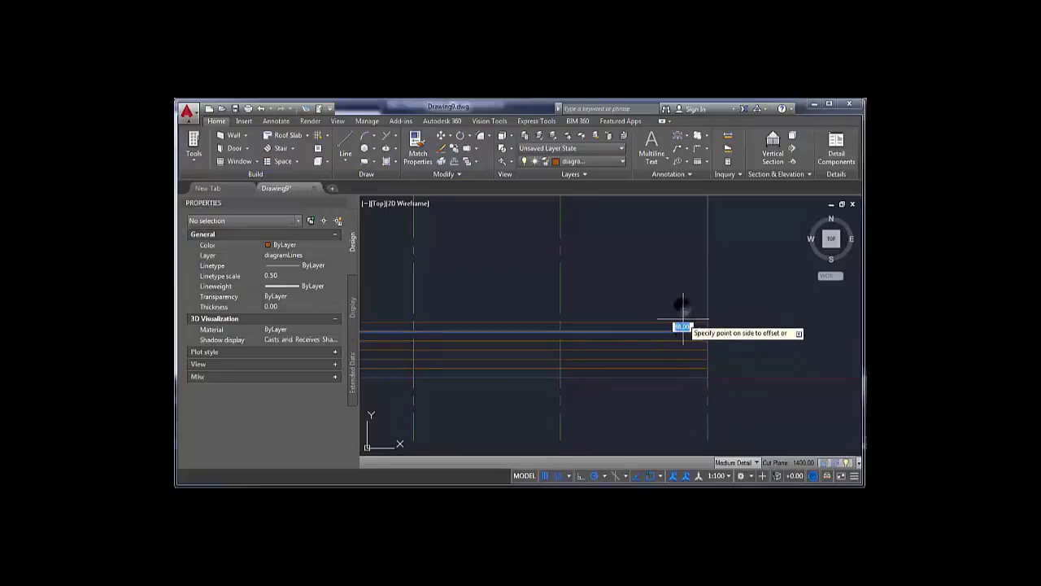
key("Escape")
- Copy the topmost diagram line upward repeatedly at 88 spacing, using the right end of the line directly below it as base point
left_click(699, 332)
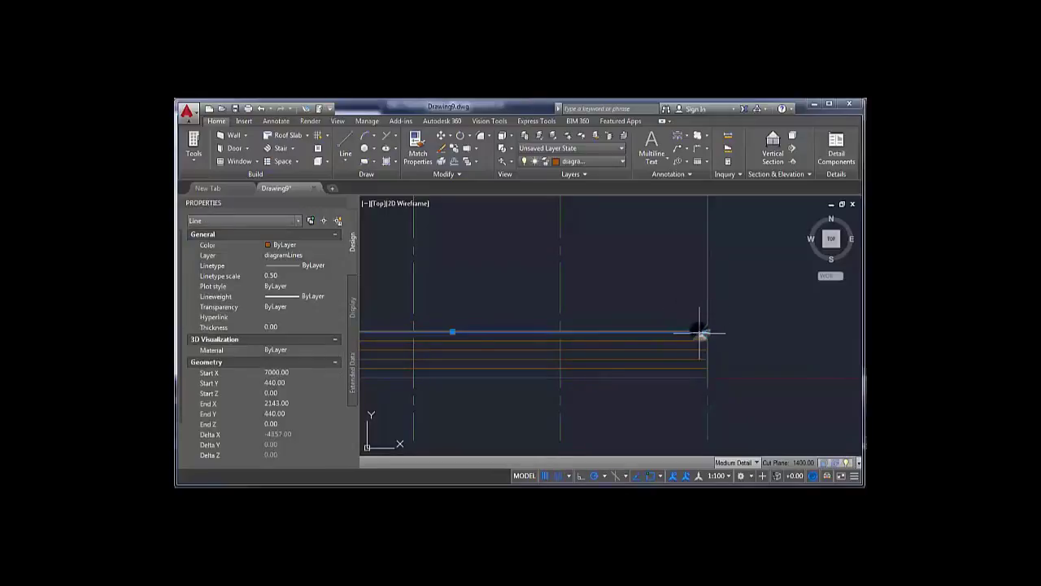
type("co")
key("Return")
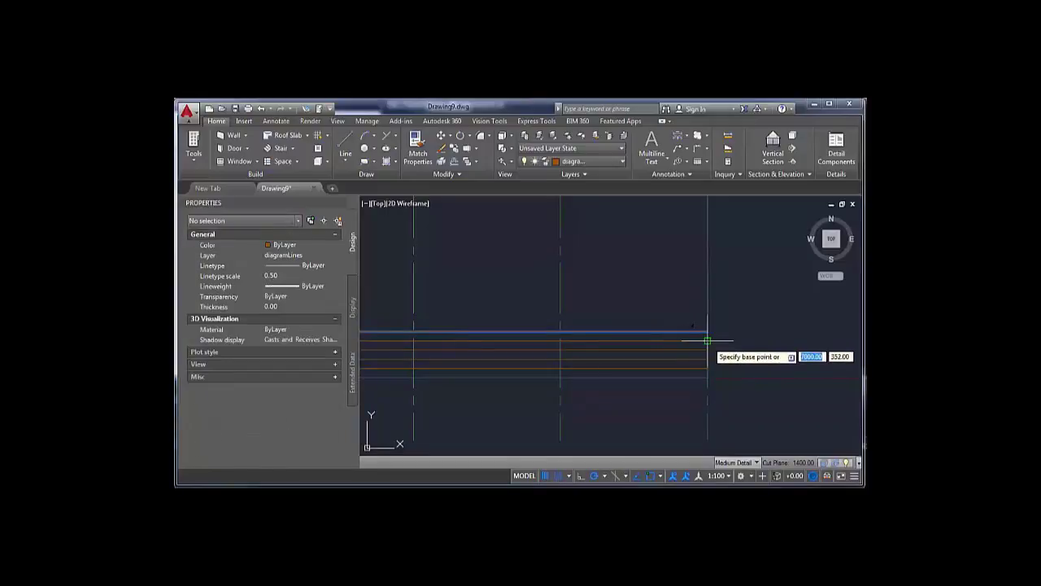
left_click(708, 336)
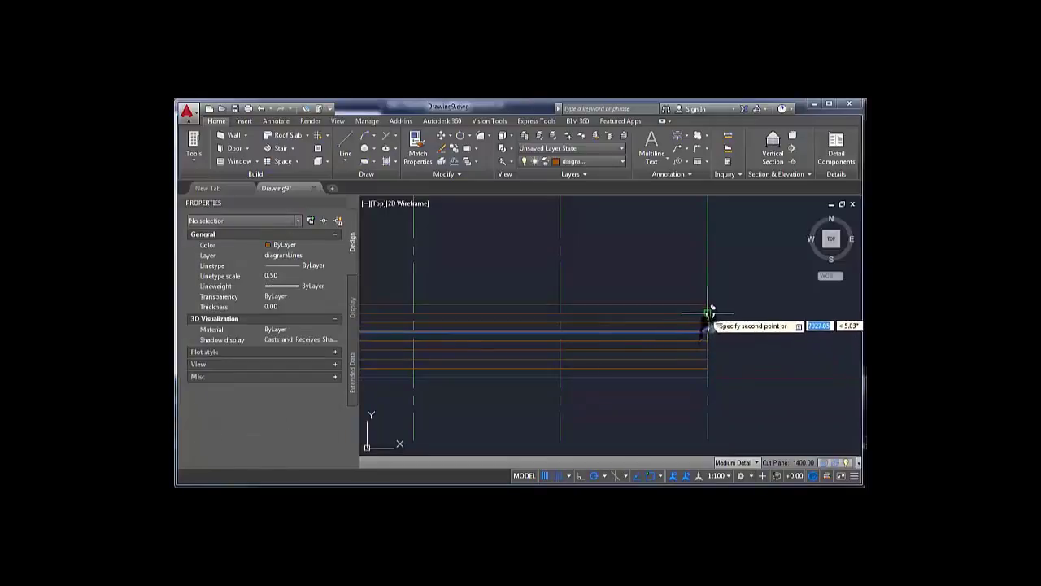
left_click(708, 304)
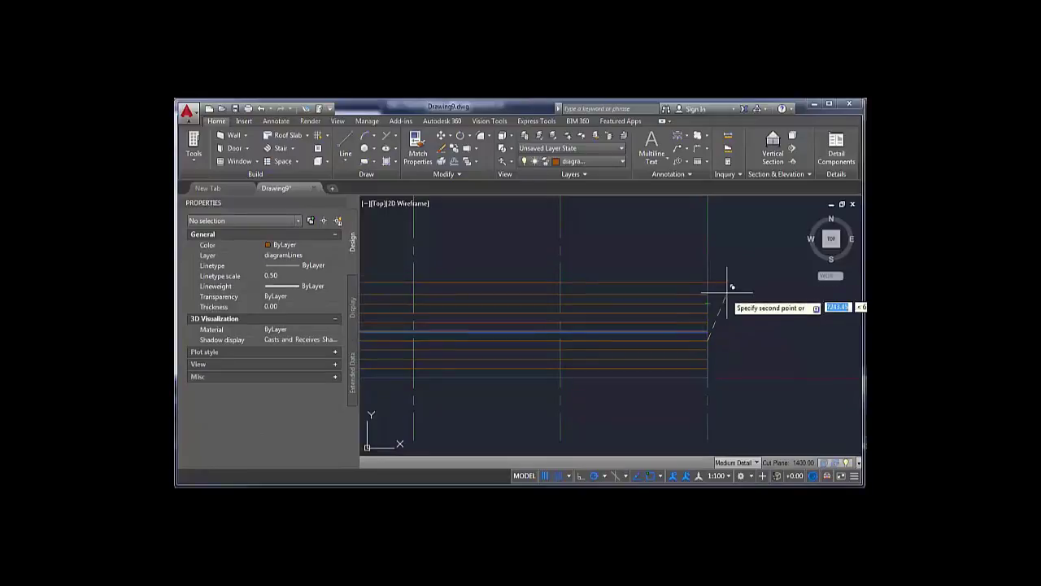
left_click(708, 291)
left_click(708, 280)
left_click(709, 269)
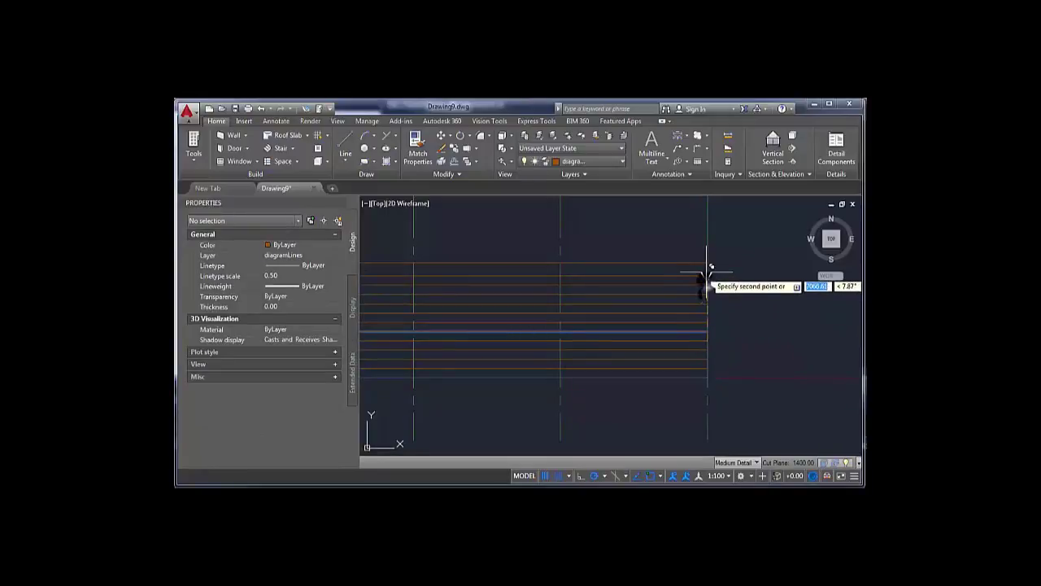
left_click(707, 257)
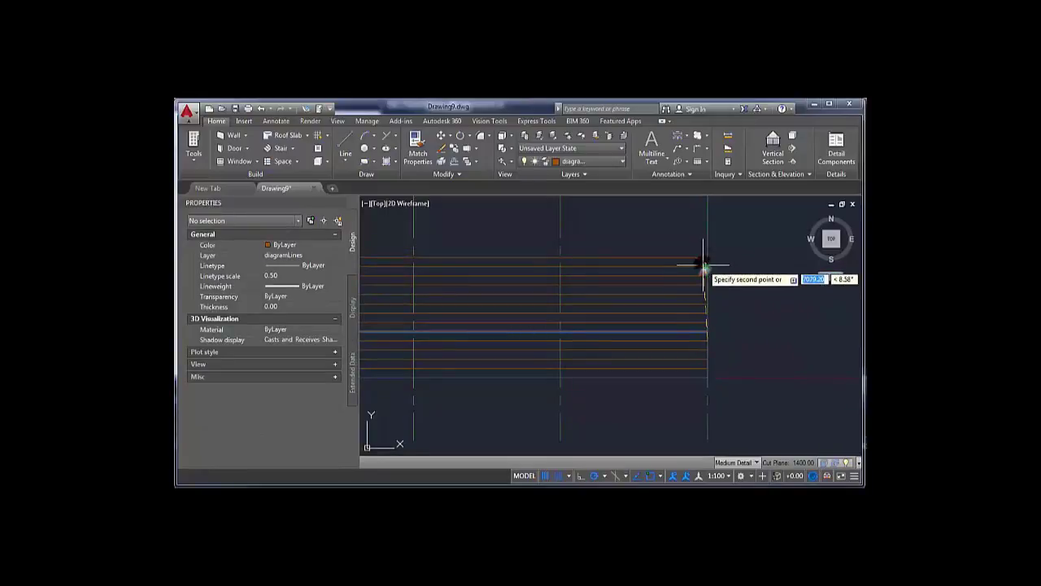
middle_click_drag(705, 262, 696, 340)
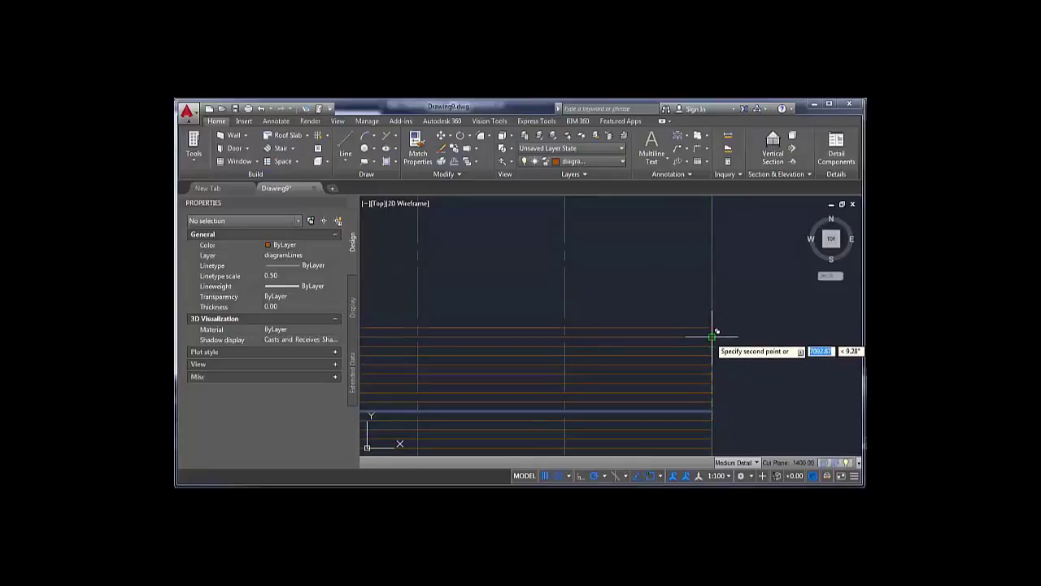
- Delete every second diagram line in the lower part of the stack, starting with the second line above the rectangle's lower edge
scroll(713, 332, "down", 4)
scroll(709, 324, "up", 5)
middle_click_drag(713, 321, 689, 354)
scroll(721, 333, "down", 3)
scroll(688, 362, "up", 3)
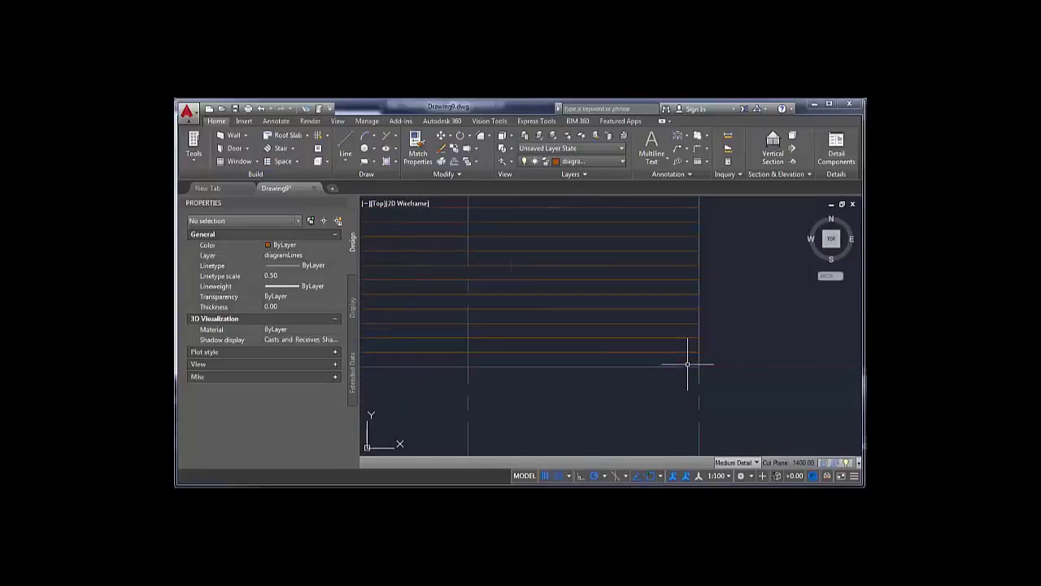
left_click(688, 337)
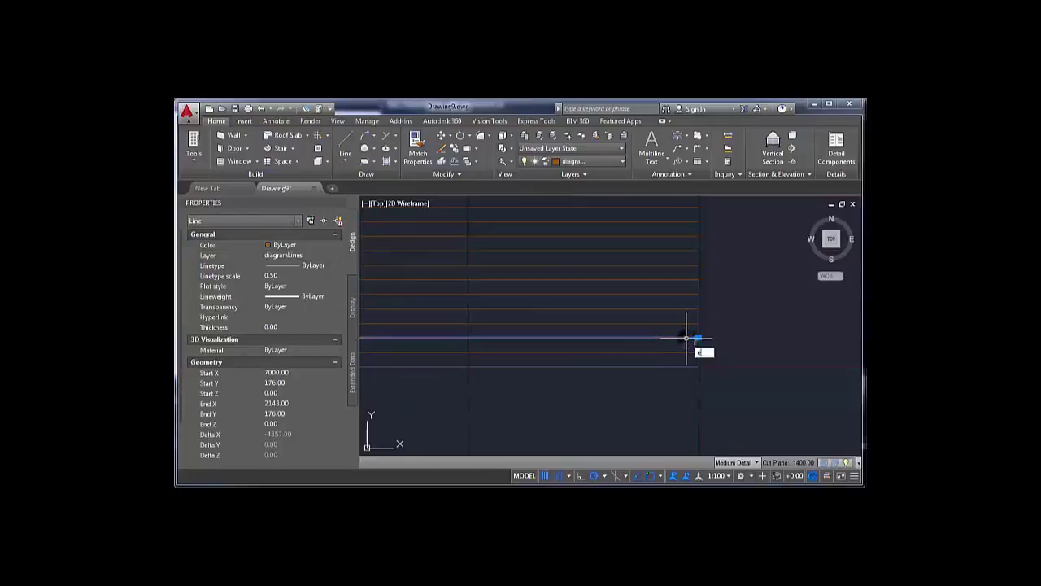
key("Delete")
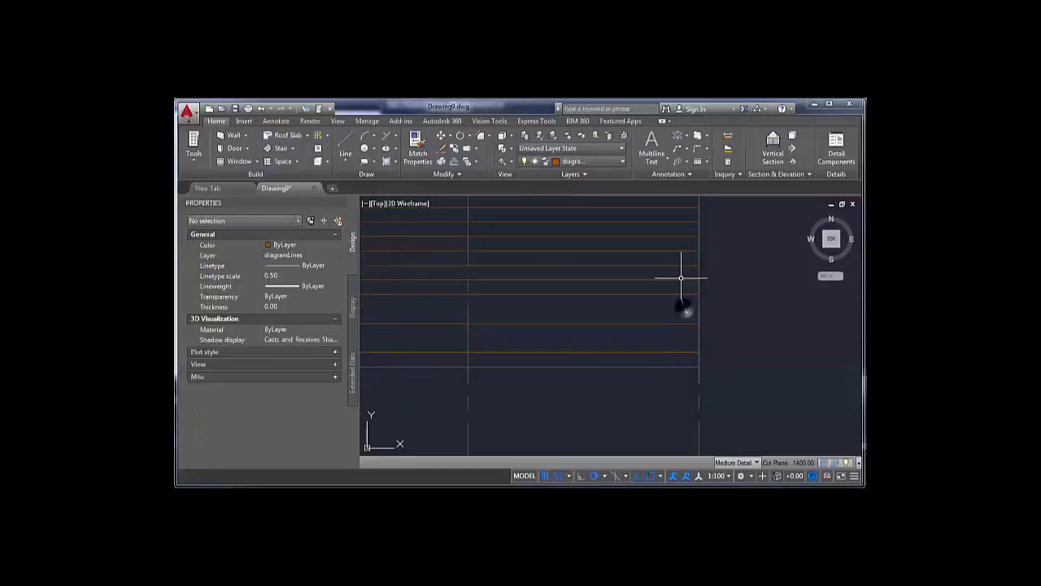
left_click(681, 277)
left_click(662, 265)
key("Delete")
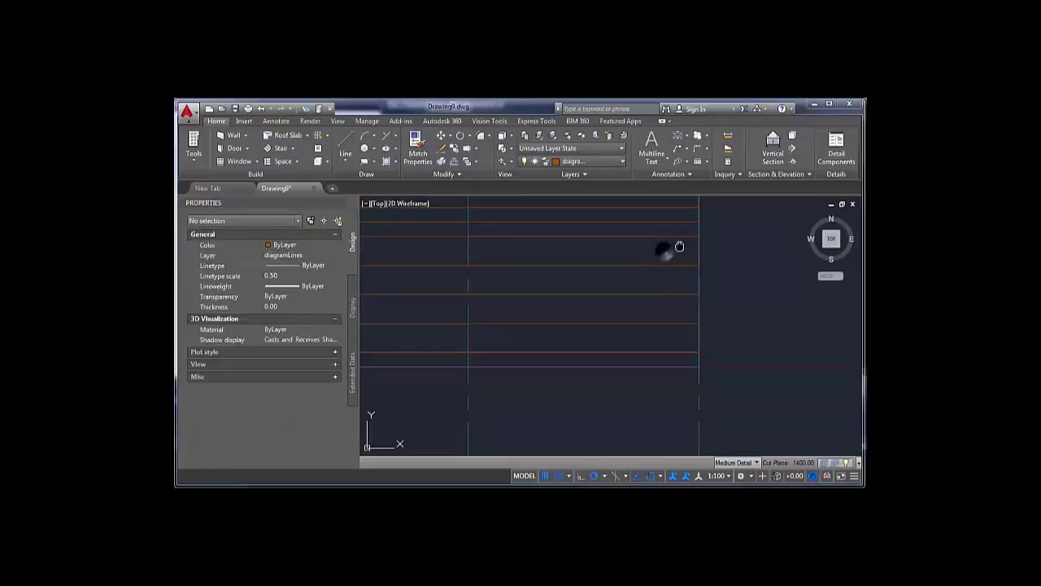
- Delete every second diagram line in the upper part of the stack, including the topmost one
middle_click_drag(679, 244, 681, 337)
left_click(678, 315)
key("Delete")
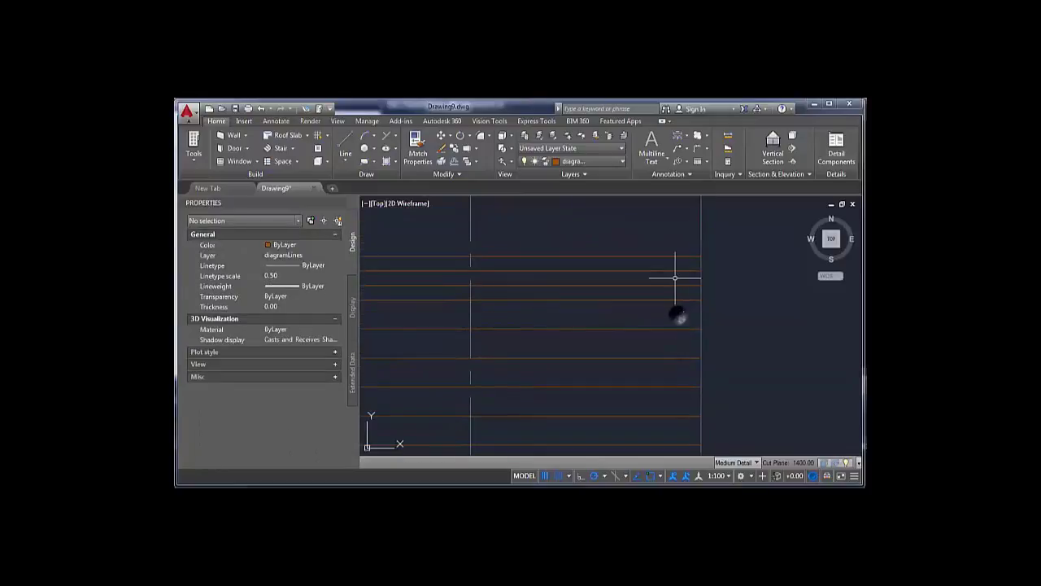
left_click(673, 284)
key("Delete")
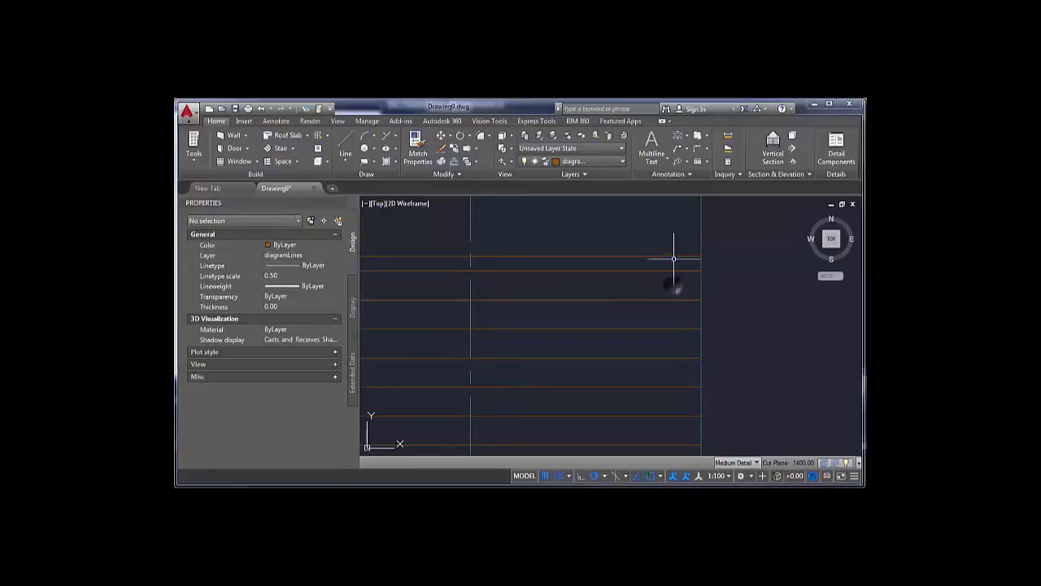
left_click(674, 257)
key("Delete")
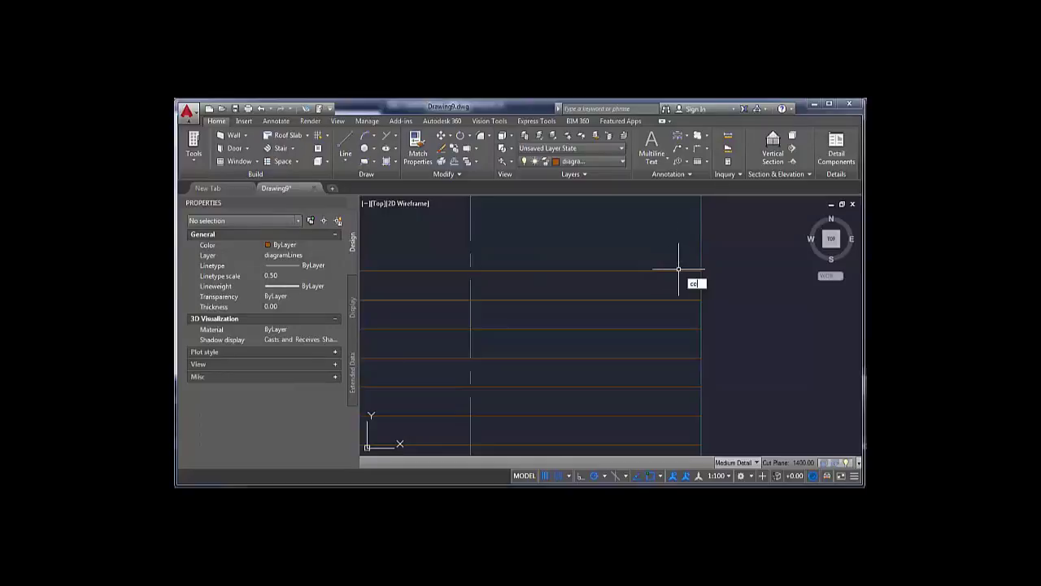
key("Return")
left_click(696, 299)
key("Return")
left_click(700, 301)
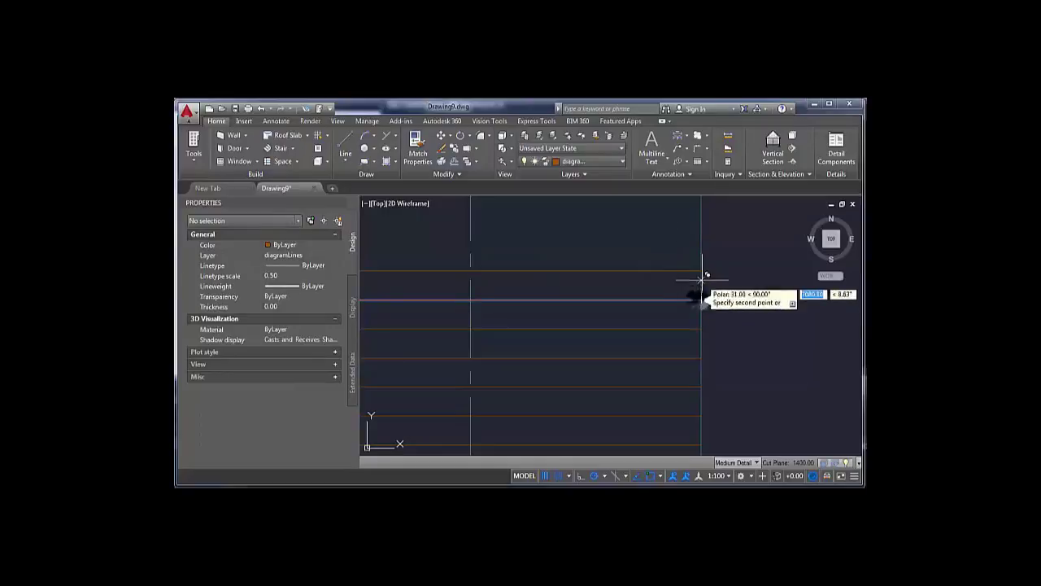
middle_click_drag(707, 269, 703, 363)
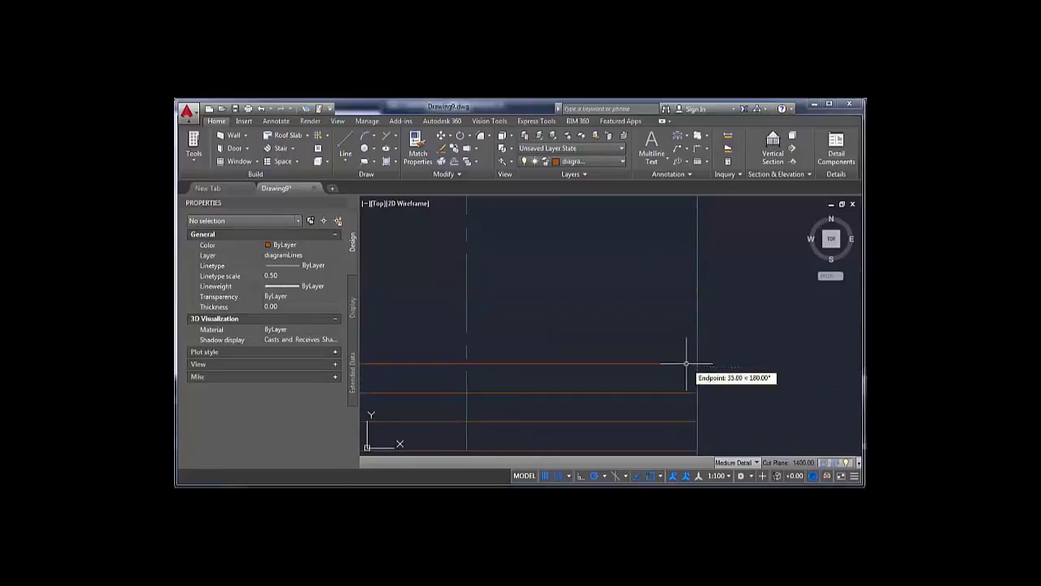
- Copy the topmost remaining diagram line upward repeatedly at 176 spacing, based on the right end of the line below, until the rectangle is filled
left_click(686, 364)
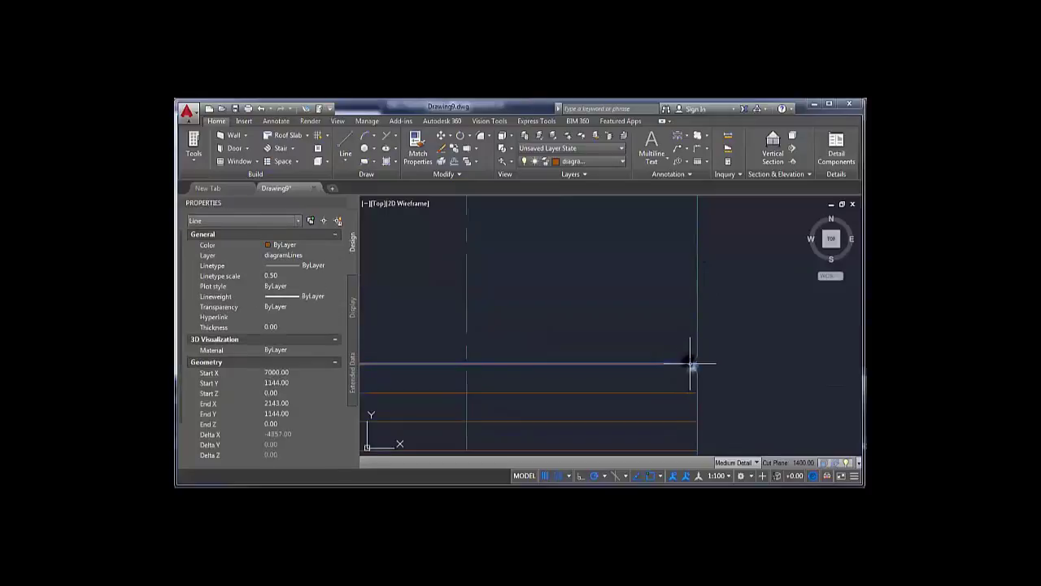
type("co")
key("Return")
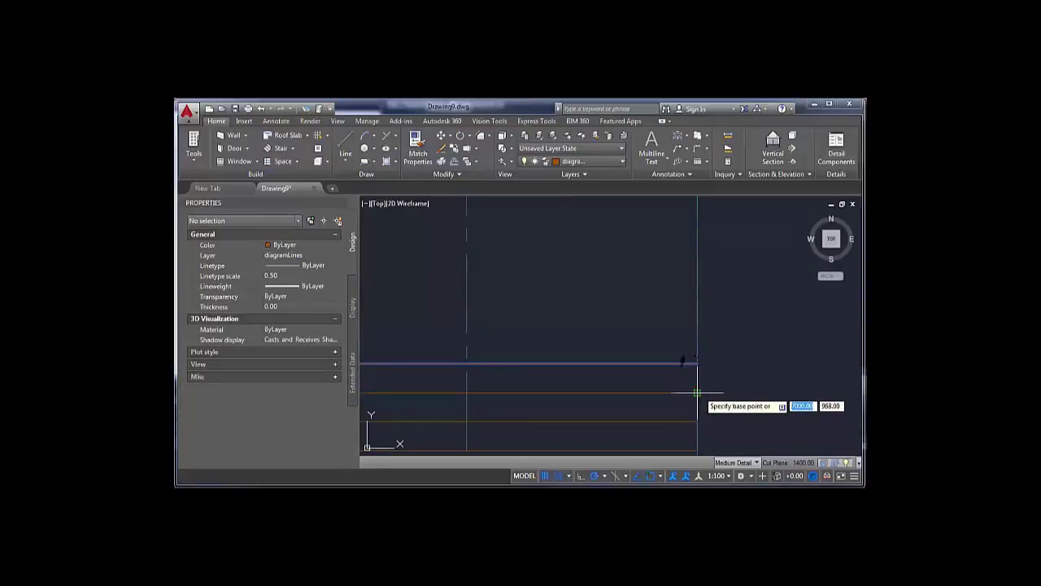
left_click(697, 393)
left_click(697, 363)
left_click(697, 334)
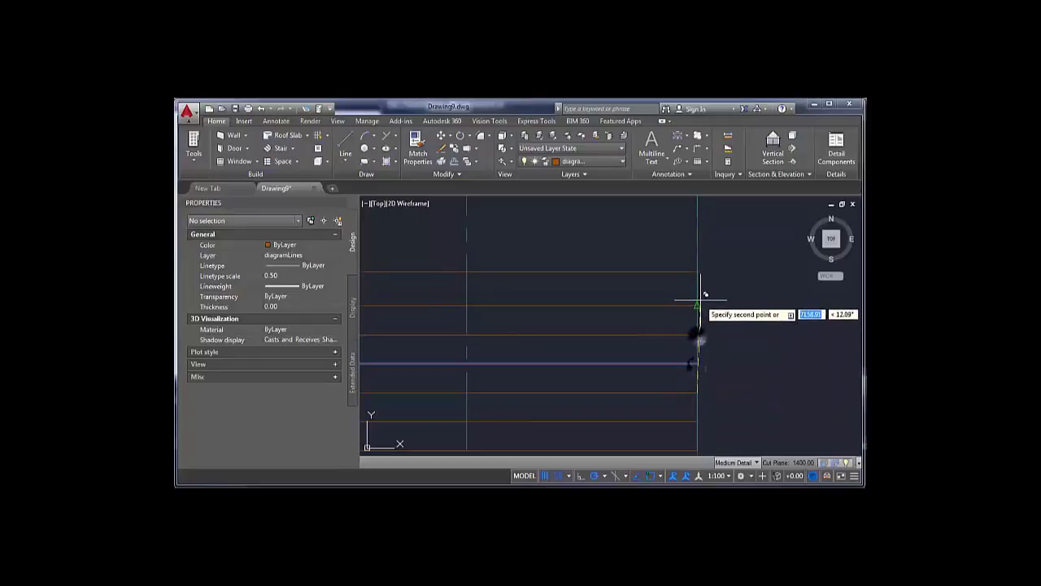
left_click(697, 305)
middle_click_drag(697, 270, 702, 382)
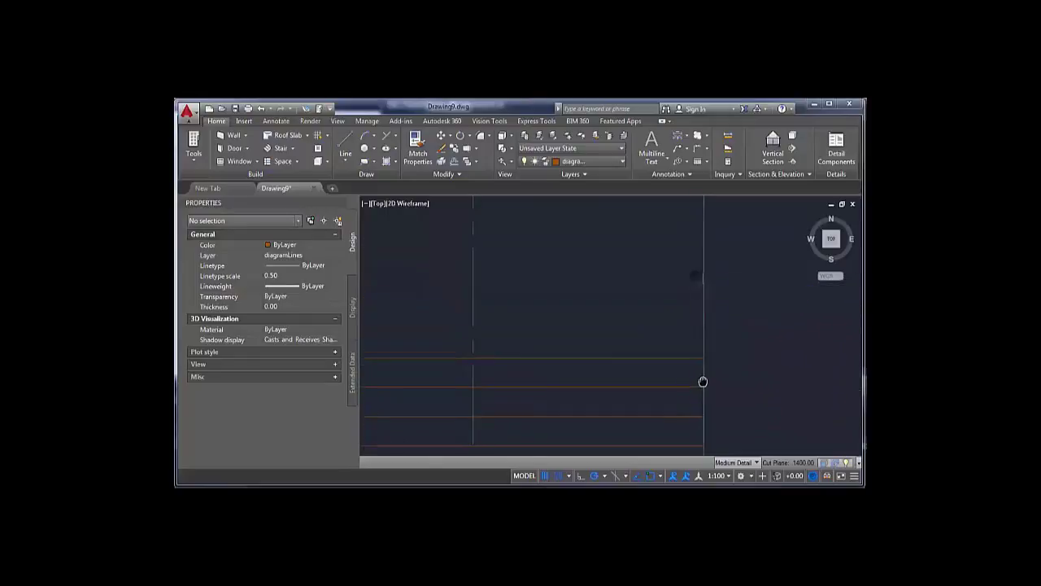
left_click(698, 358)
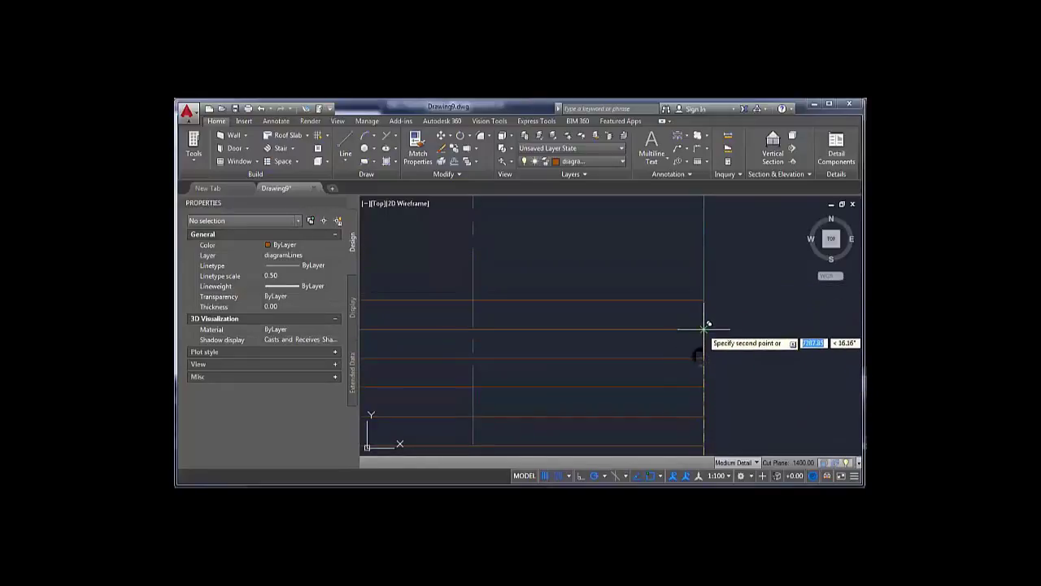
left_click(702, 328)
left_click(703, 300)
middle_click_drag(701, 268, 702, 371)
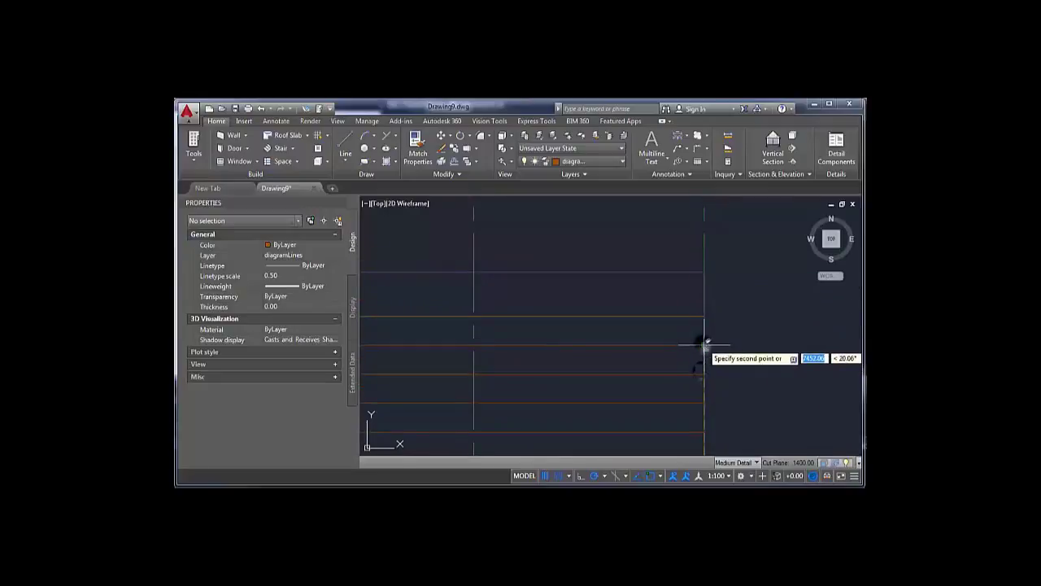
left_click(705, 344)
left_click(704, 316)
key("Escape")
- Shorten the second diagram line from the rectangle's lower edge to about 3191 long by stretching its left end horizontally to the right
scroll(670, 372, "down", 4)
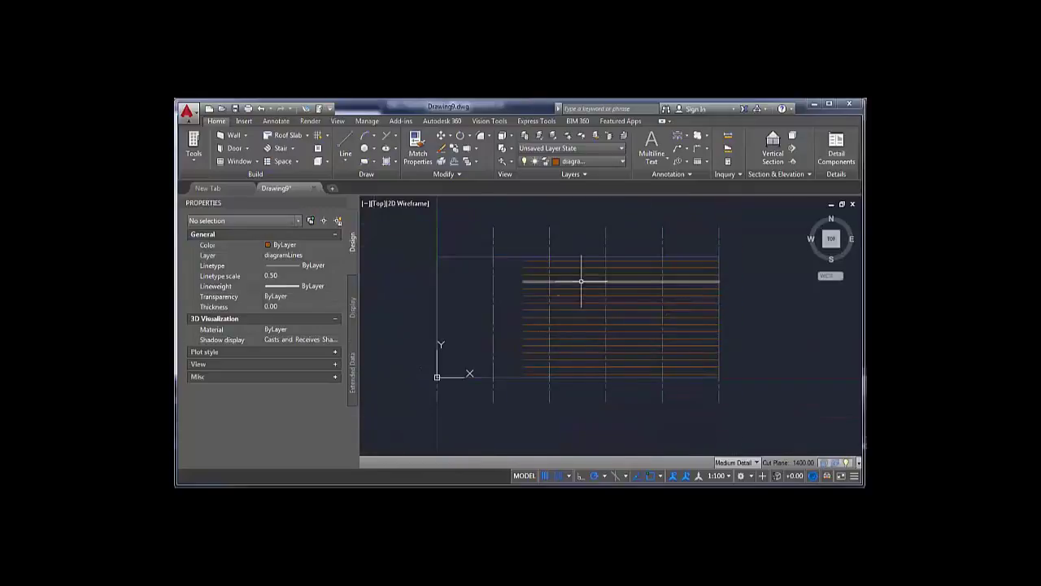
middle_click_drag(574, 359, 642, 344)
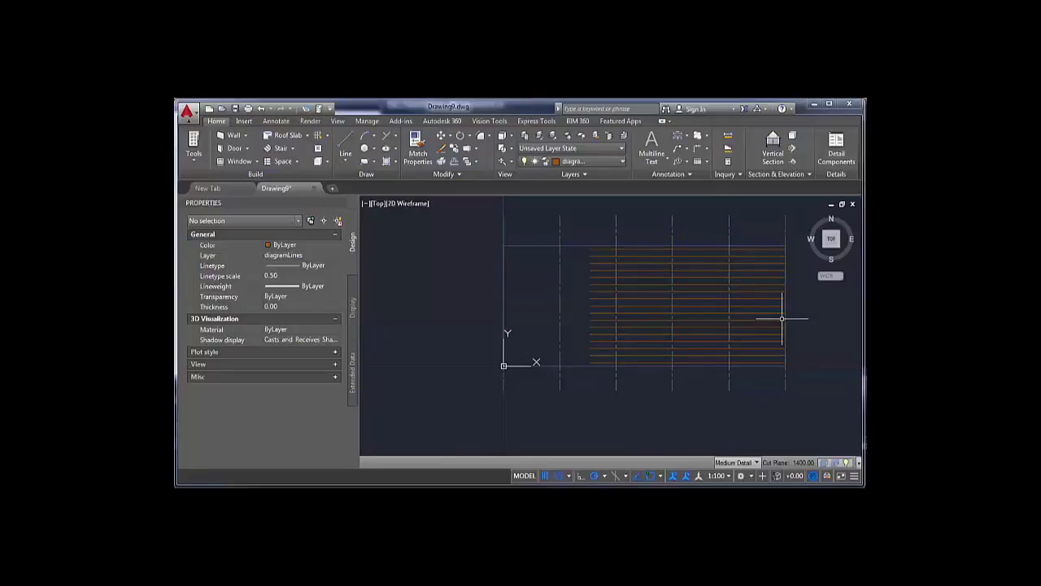
middle_click_drag(653, 346, 619, 347)
scroll(559, 340, "up", 3)
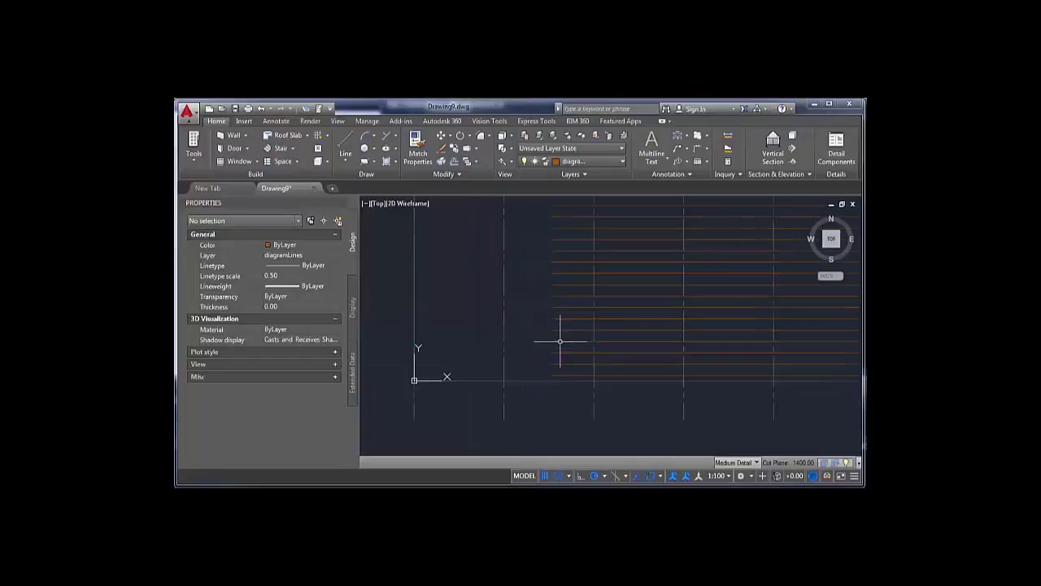
left_click(552, 363)
left_click(552, 364)
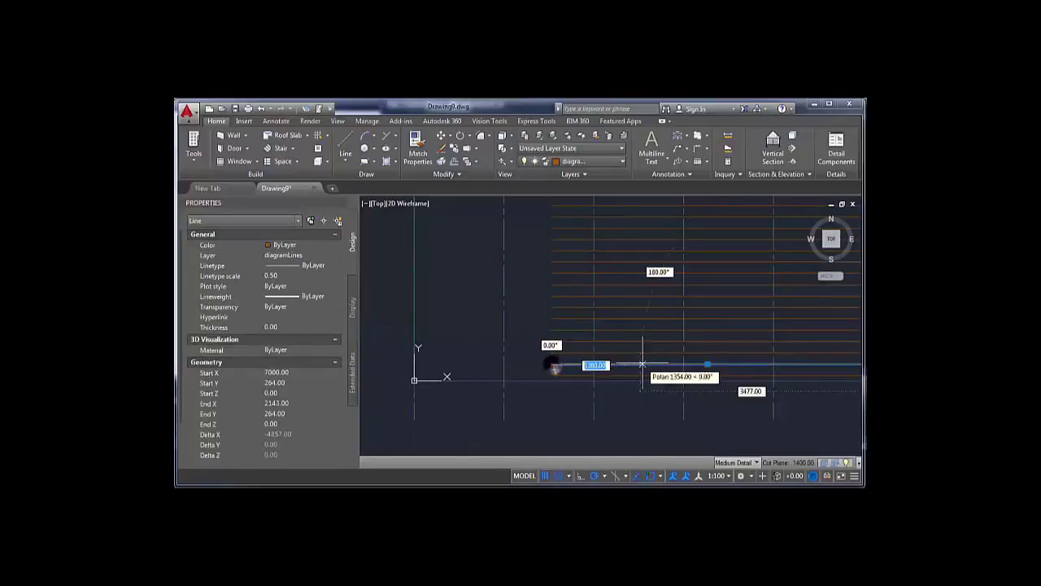
left_click(659, 366)
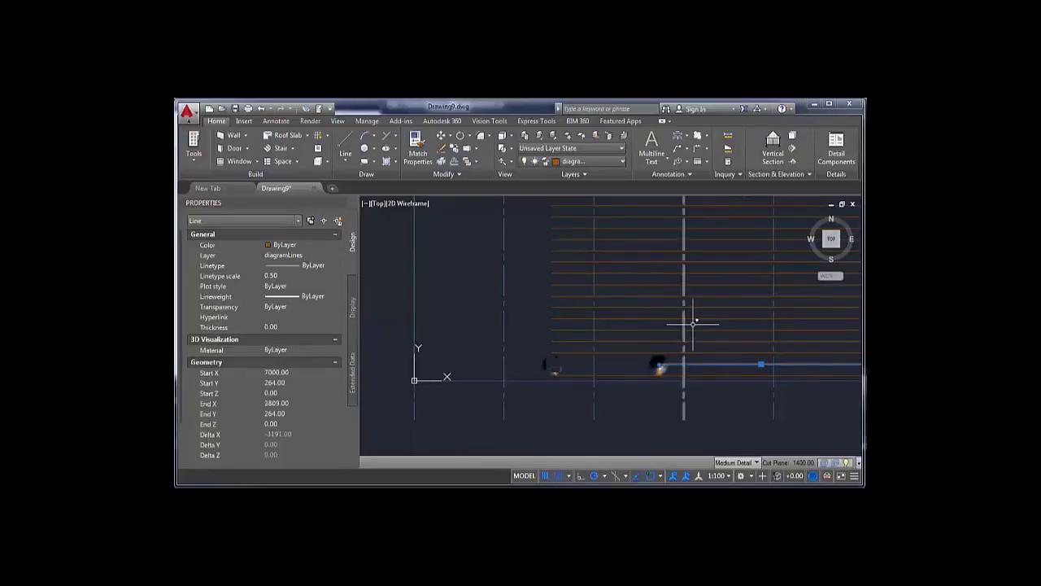
- Shorten the third diagram line from the rectangle's lower edge by stretching its left end to just right of the third gridline
left_click(559, 352)
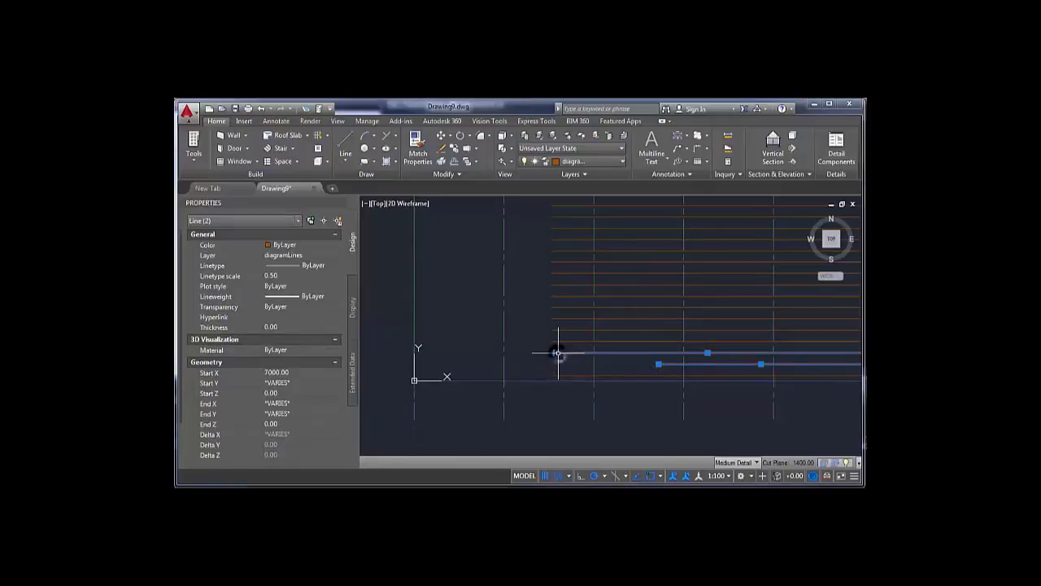
left_click(553, 352)
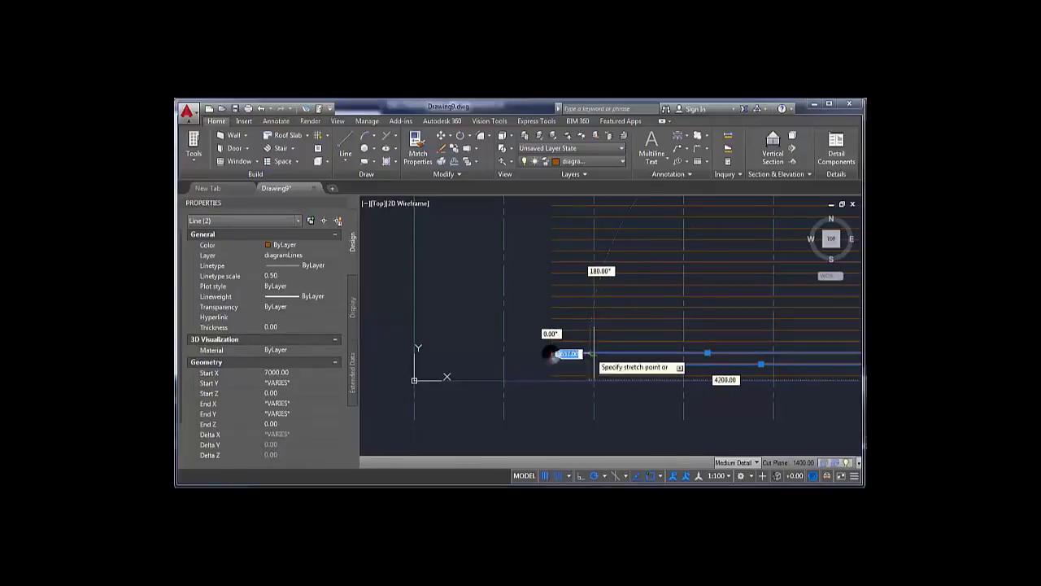
left_click(610, 352)
middle_click_drag(625, 335, 502, 360)
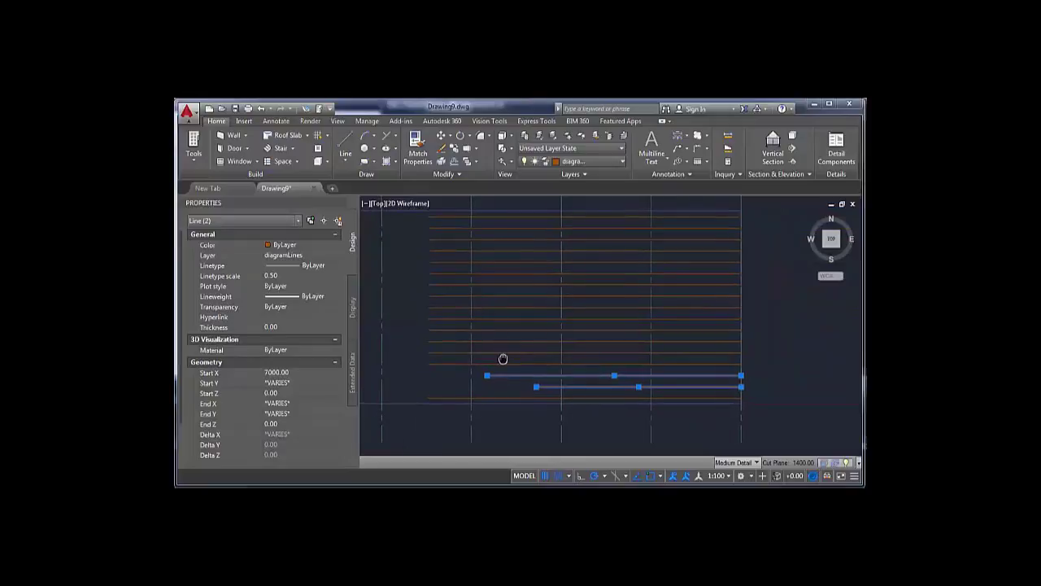
- Shorten the tenth diagram line from the rectangle's lower edge by stretching its left end to just right of the fifth gridline
key("Escape")
middle_click_drag(563, 318, 570, 335)
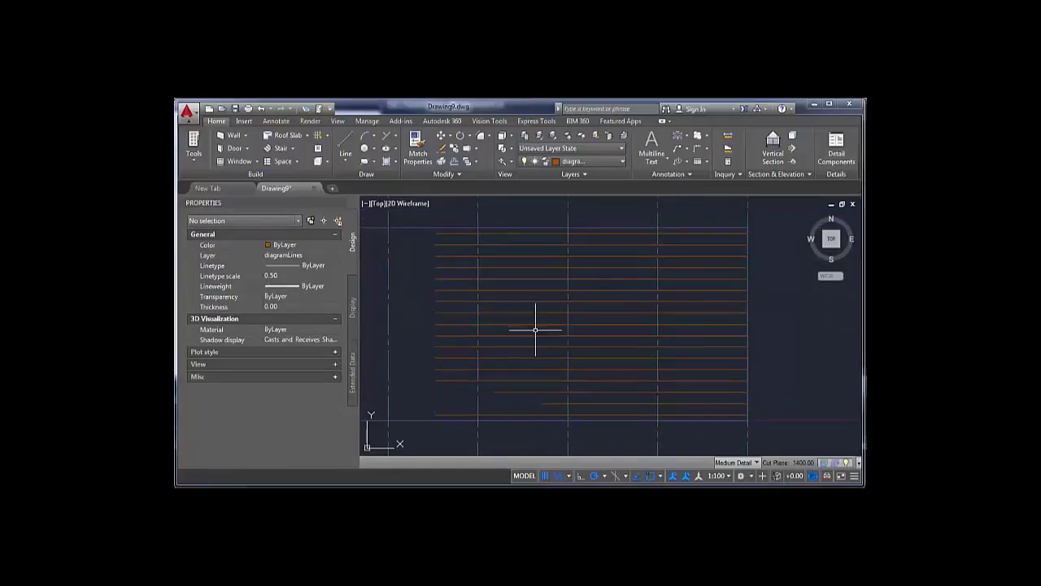
left_click(517, 313)
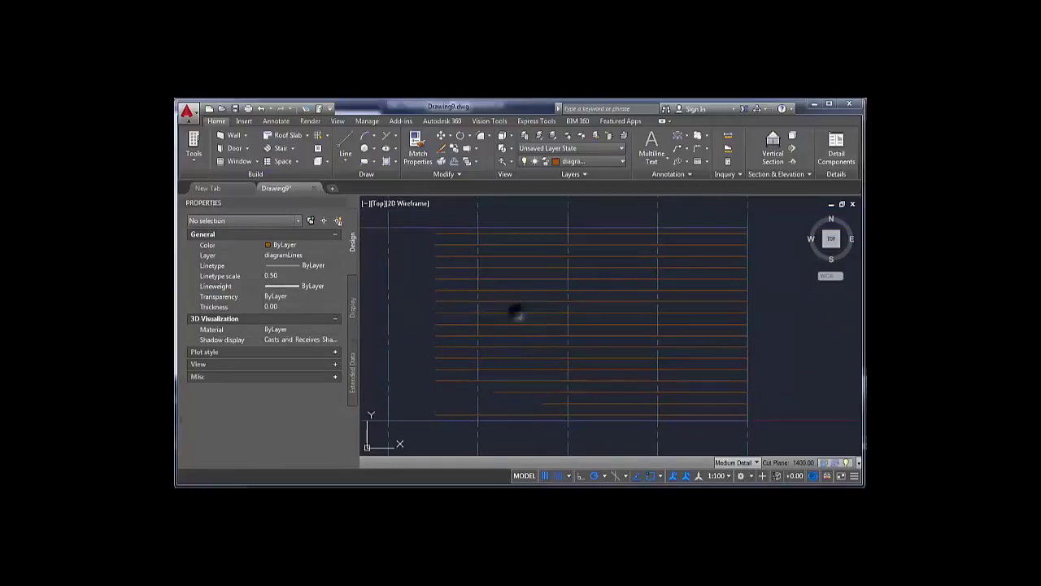
left_click(436, 312)
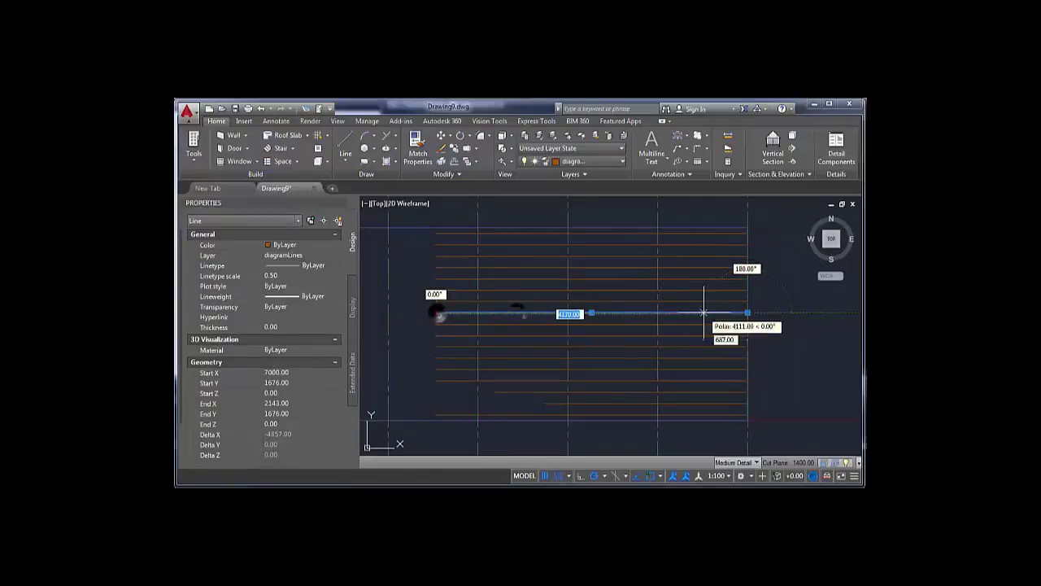
left_click(678, 312)
key("Escape")
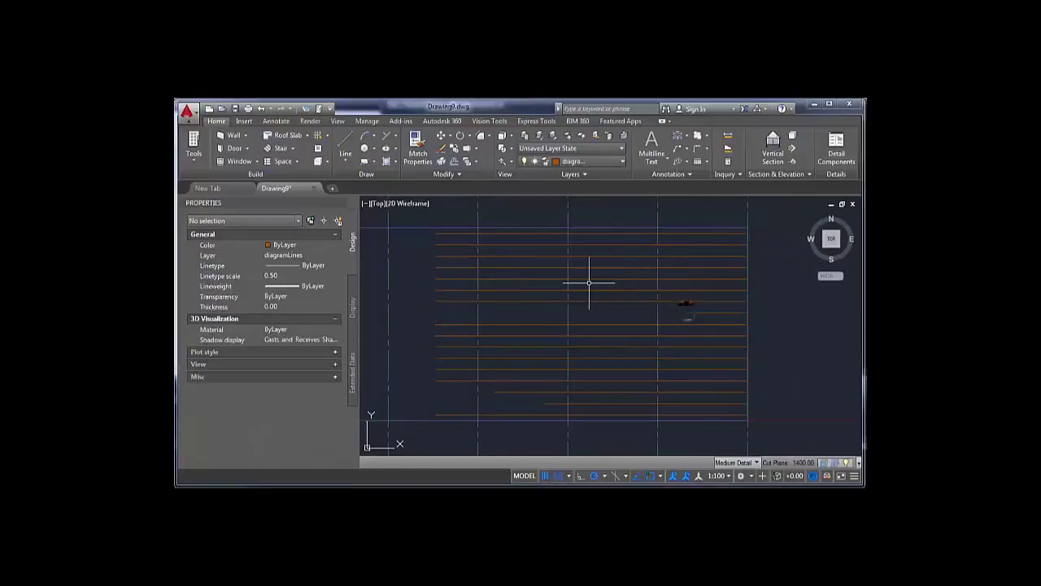
- Stretch the left ends of the sixth and seventh diagram lines from the top inward, making them about 3349 and 4368 long
left_click(463, 290)
left_click(436, 290)
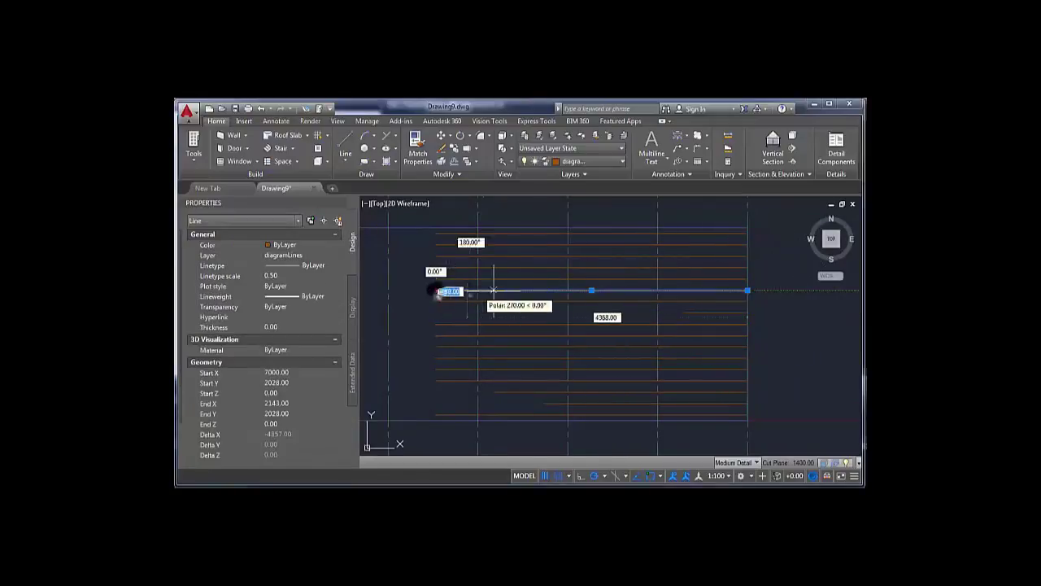
left_click(523, 291)
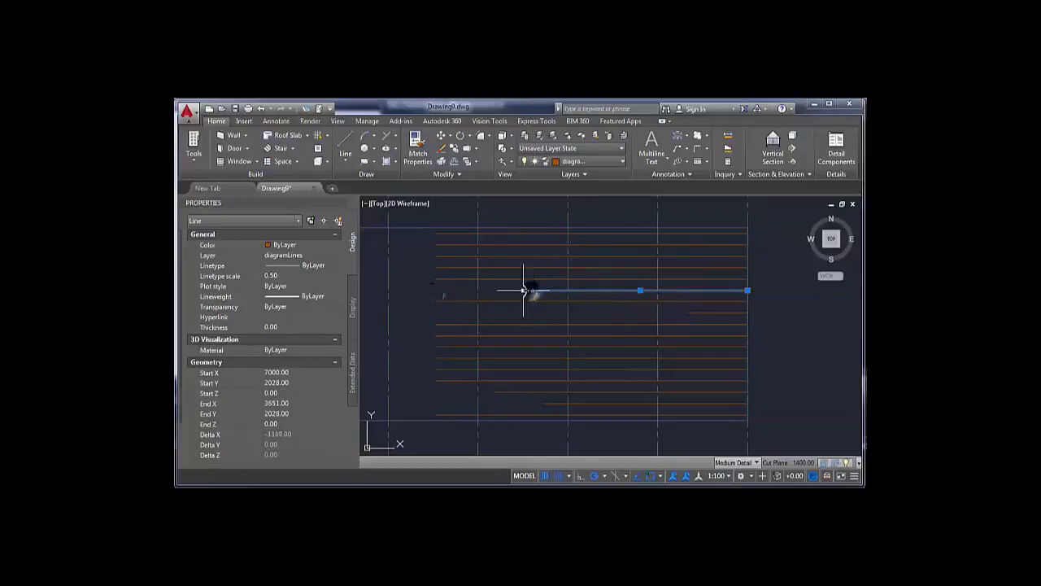
key("Escape")
left_click(446, 301)
left_click(453, 302)
left_click(468, 302)
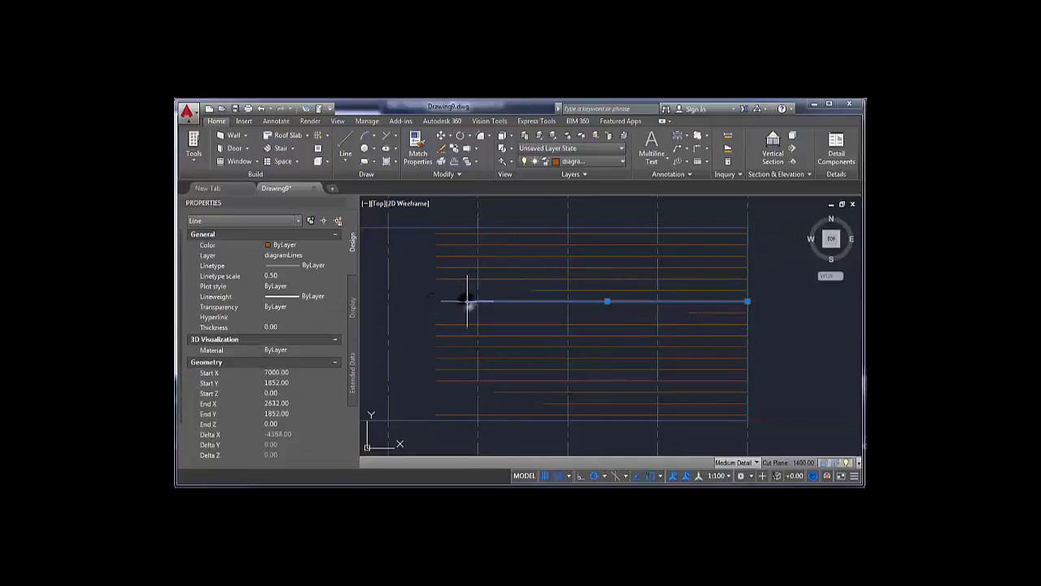
key("Escape")
- Shorten the third and second diagram lines from the top by stretching their left ends to points between the fourth and fifth gridlines
left_click(446, 256)
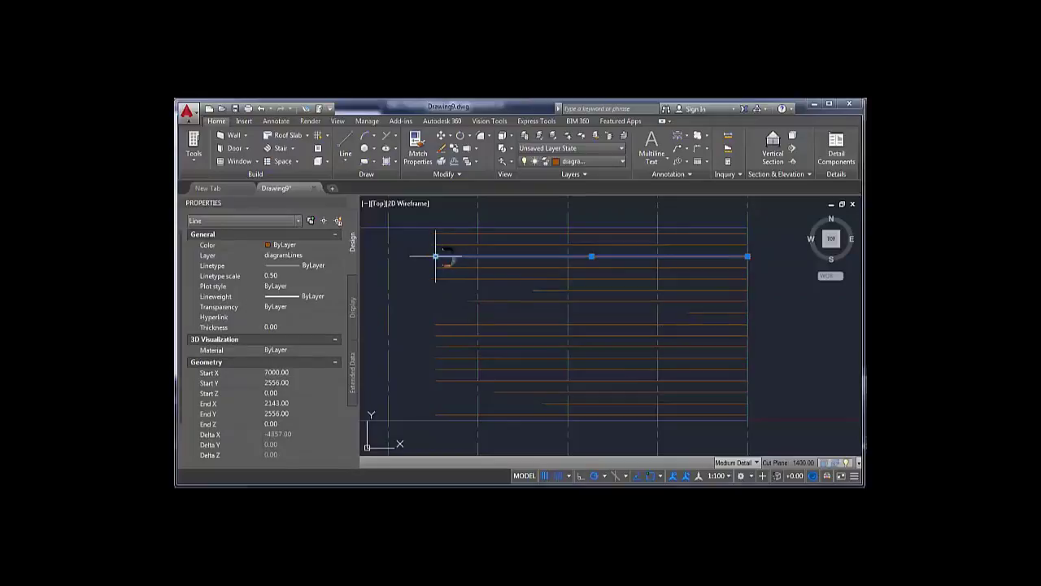
left_click(435, 257)
left_click(624, 256)
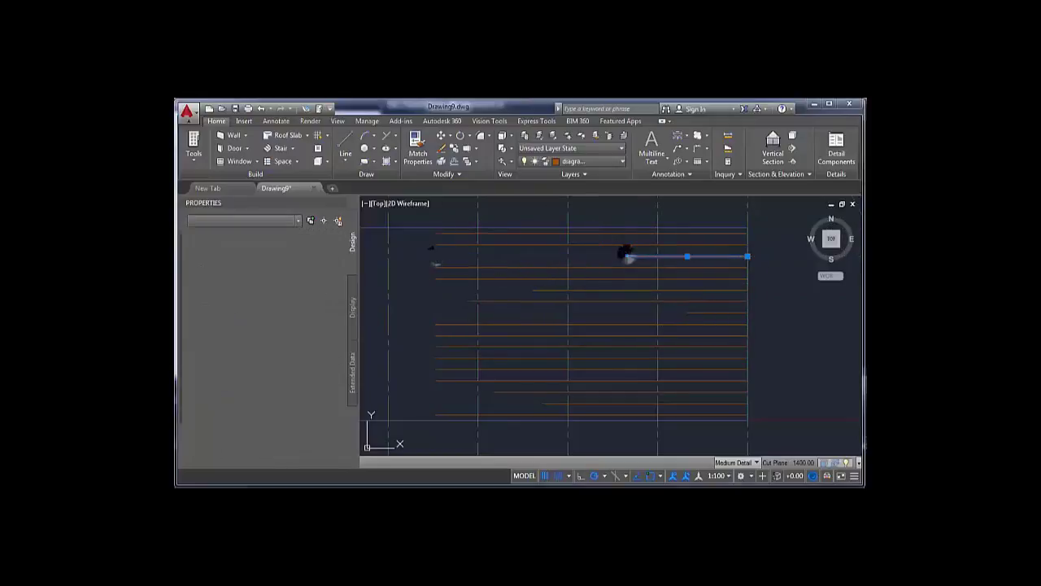
key("Escape")
left_click(443, 244)
left_click(435, 244)
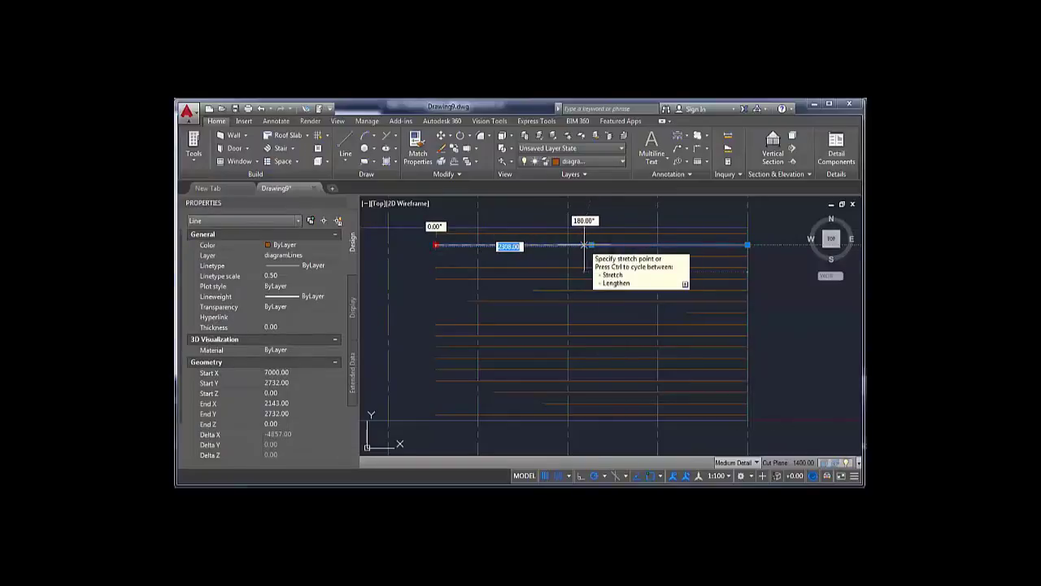
left_click(585, 244)
key("Escape")
- Shorten the topmost diagram line to about 3964 long by stretching its left end horizontally to the right
left_click(543, 235)
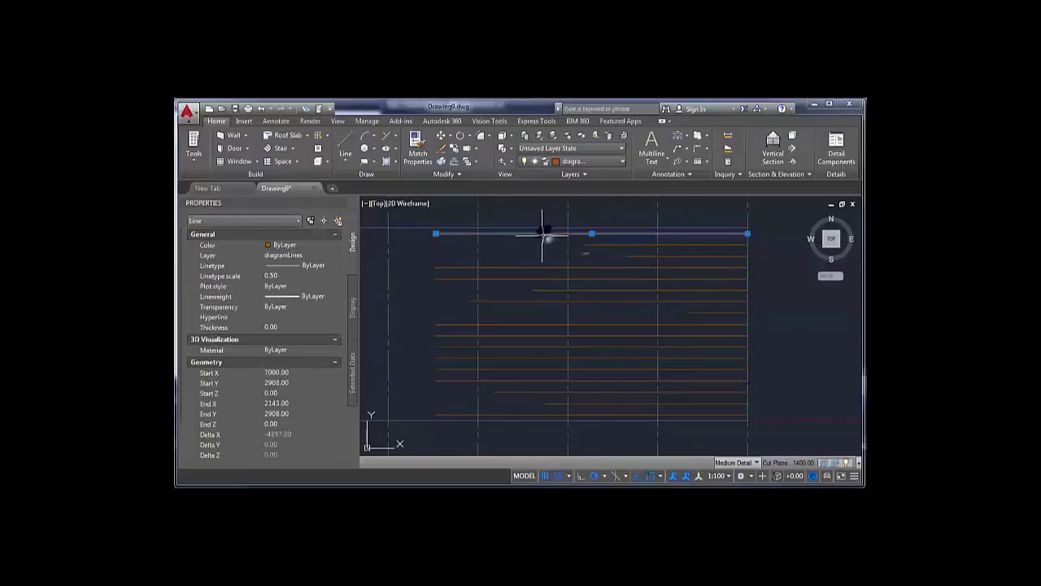
left_click(435, 234)
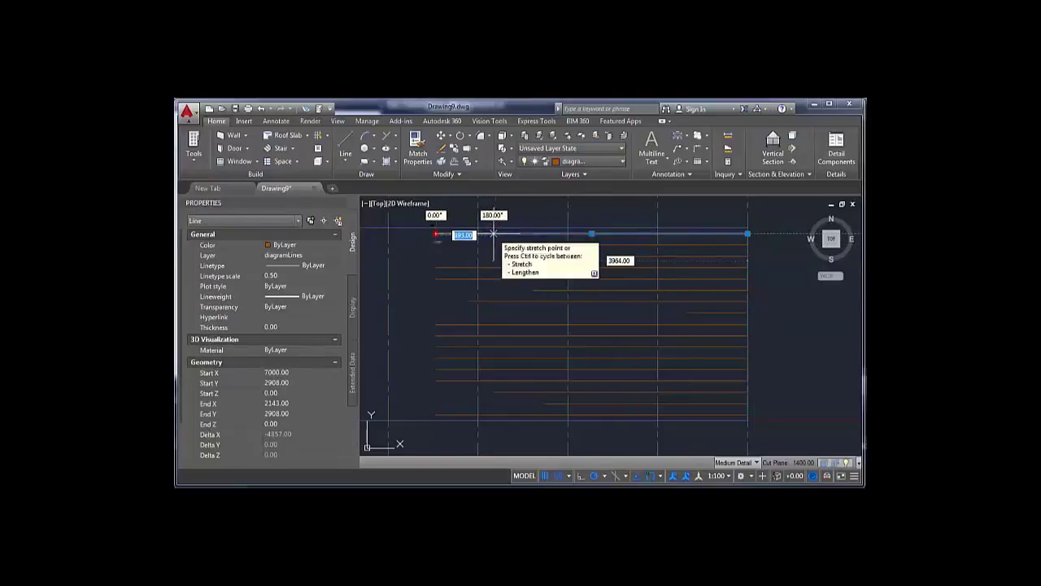
left_click(494, 235)
key("Escape")
left_click(448, 266)
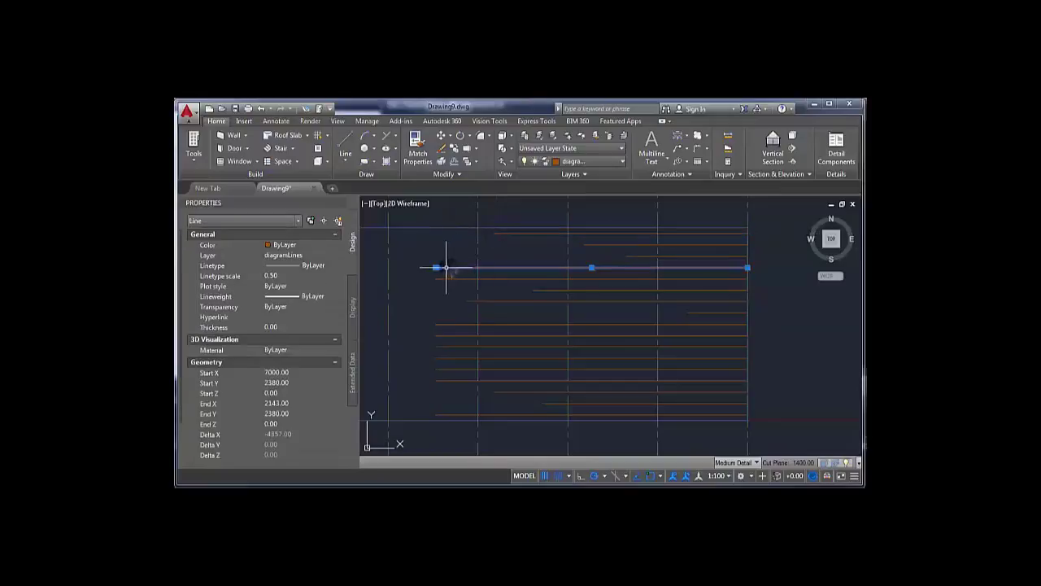
left_click(435, 266)
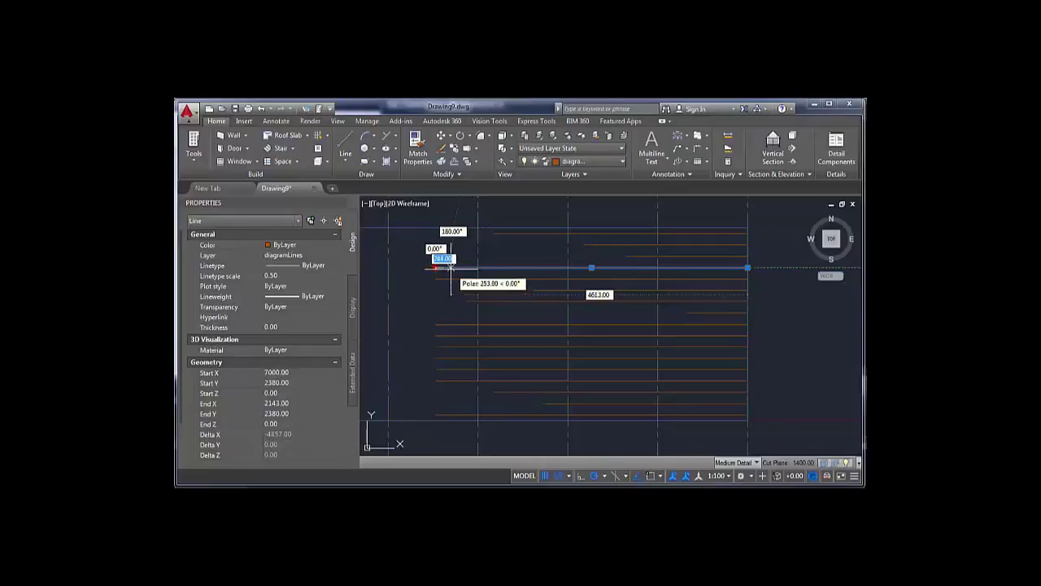
key("Escape")
key("Escape")
- Shorten the fifth diagram line from the top to about 3846 and the ninth from the lower edge to about 3796 long
left_click(443, 279)
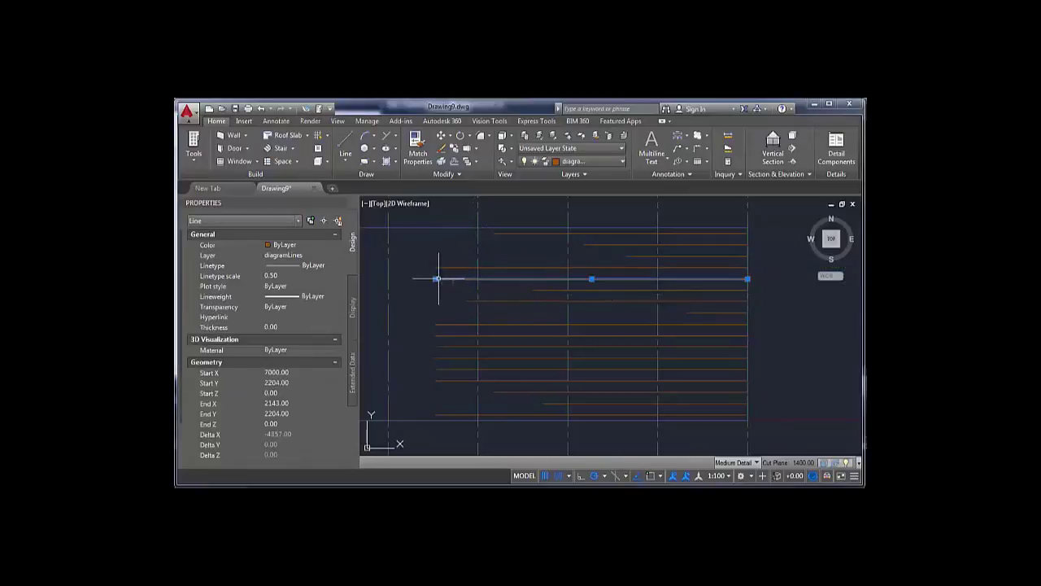
left_click(436, 280)
left_click(494, 281)
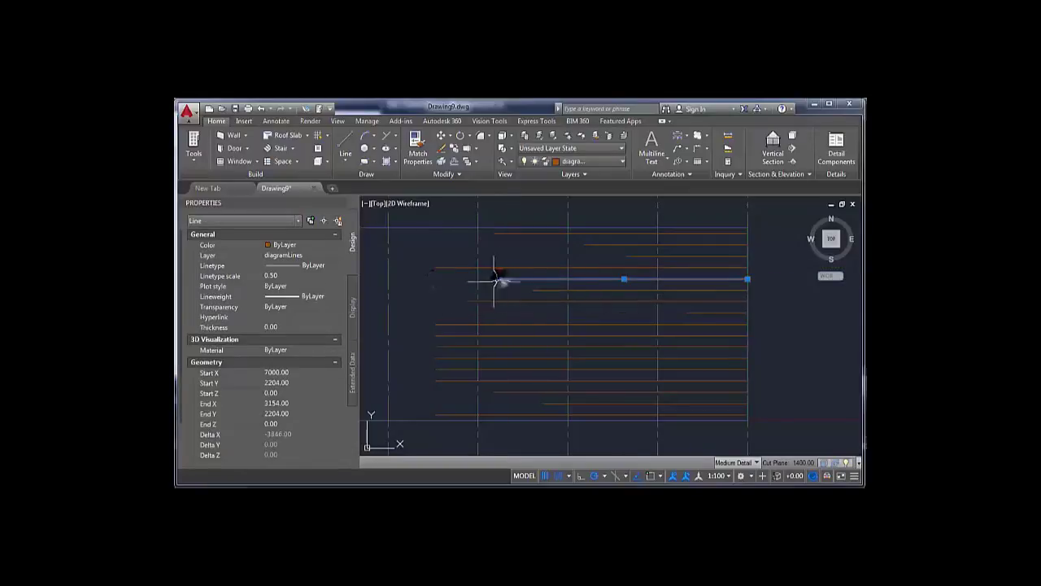
key("Escape")
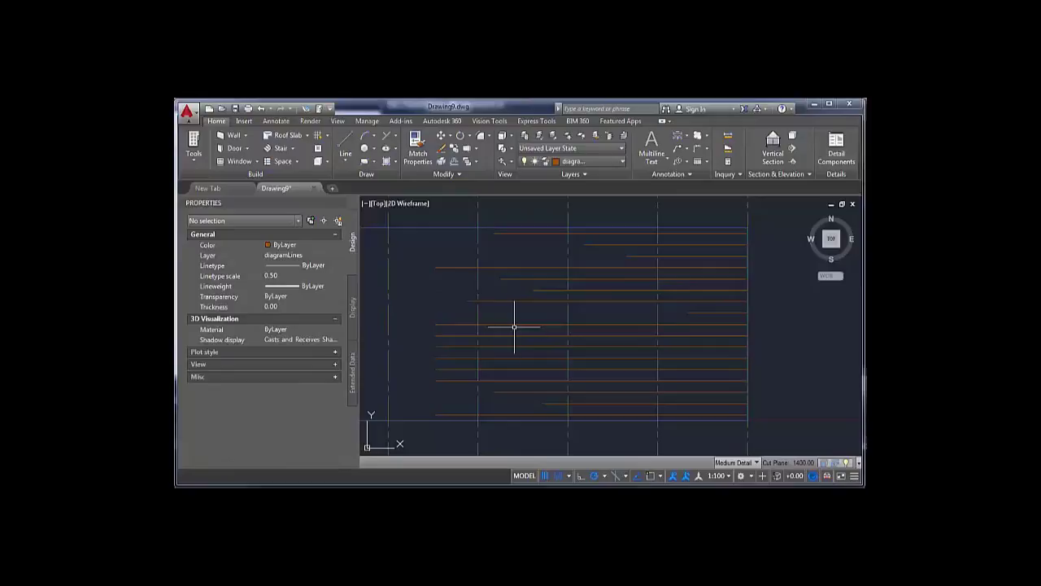
left_click(449, 325)
left_click(436, 324)
left_click(502, 325)
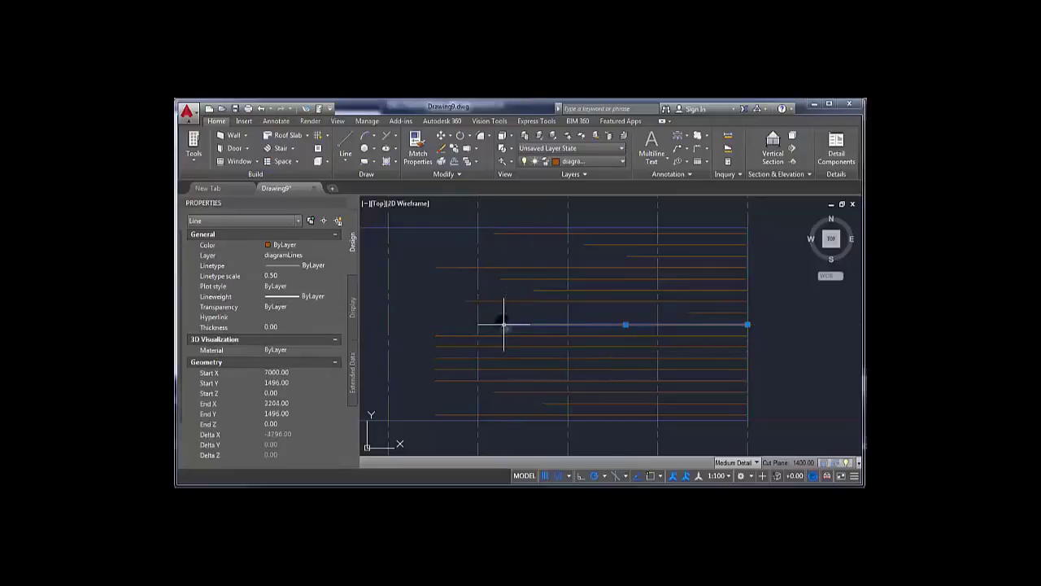
key("Escape")
- Shorten the eighth diagram line from the lower edge to just left of the third gridline, and the sixth to about 3998 long
left_click(449, 334)
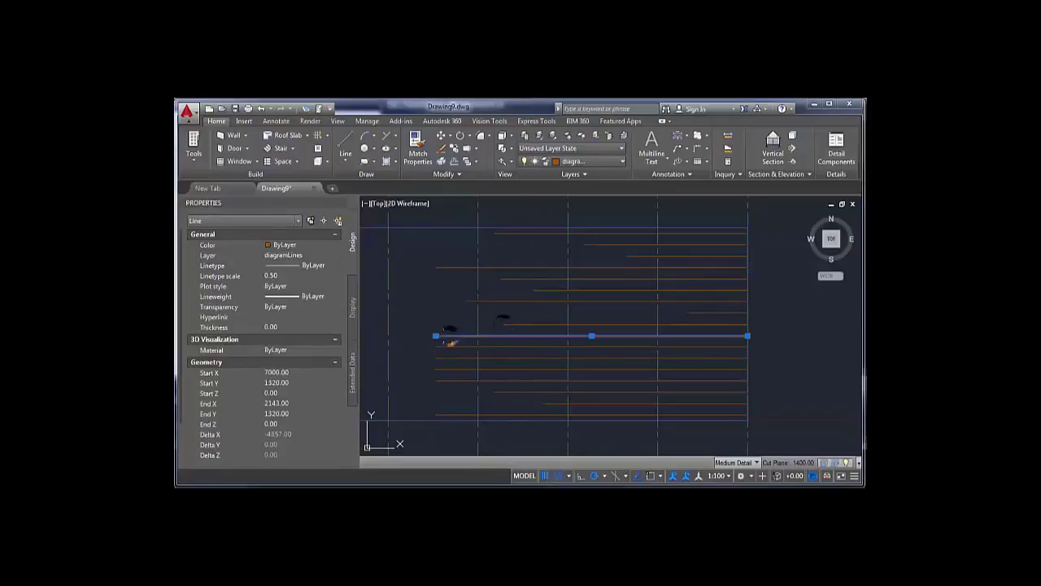
left_click(436, 335)
left_click(466, 335)
key("Escape")
left_click(447, 347)
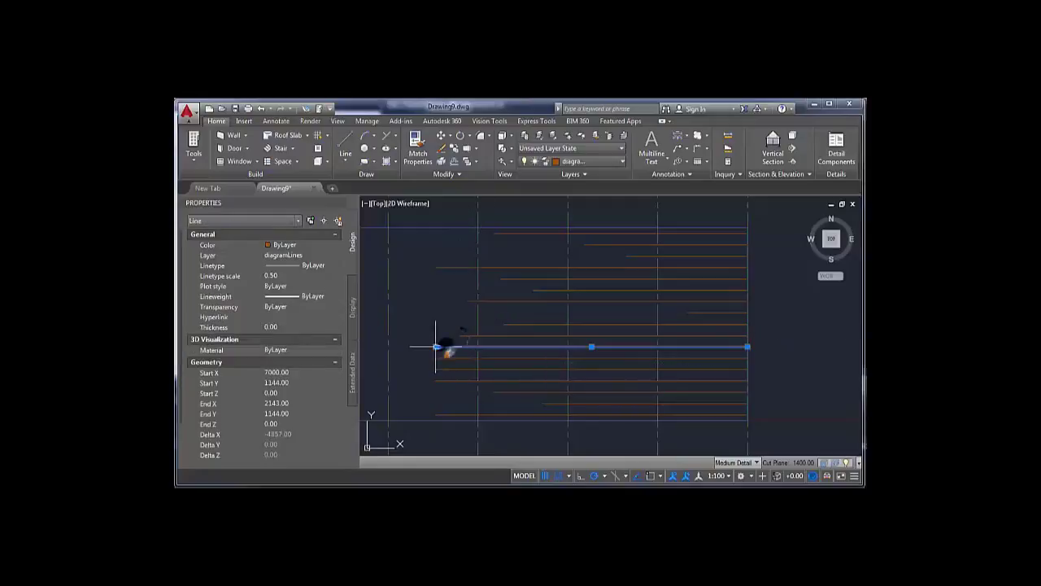
key("Escape")
left_click(443, 358)
left_click(436, 358)
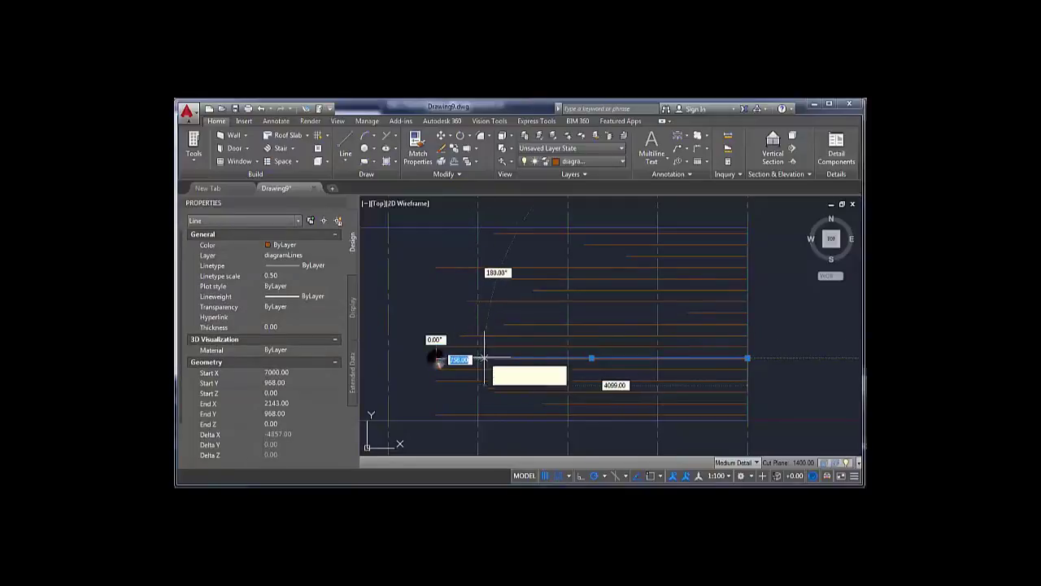
left_click(488, 358)
key("Escape")
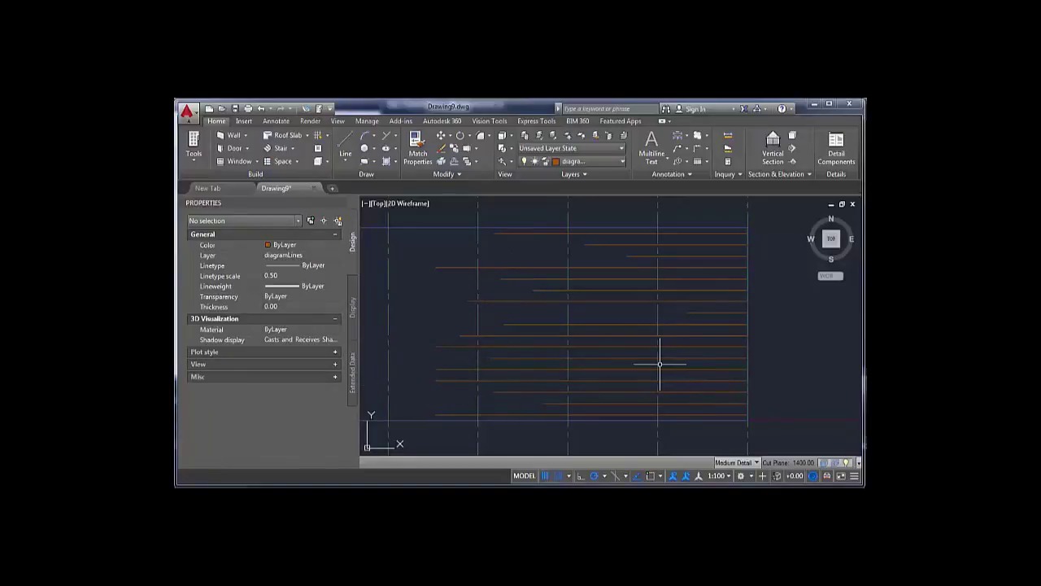
- Shorten the fifth diagram line from the rectangle's lower edge to about 1270 long by stretching its left end
middle_click_drag(642, 383, 711, 353)
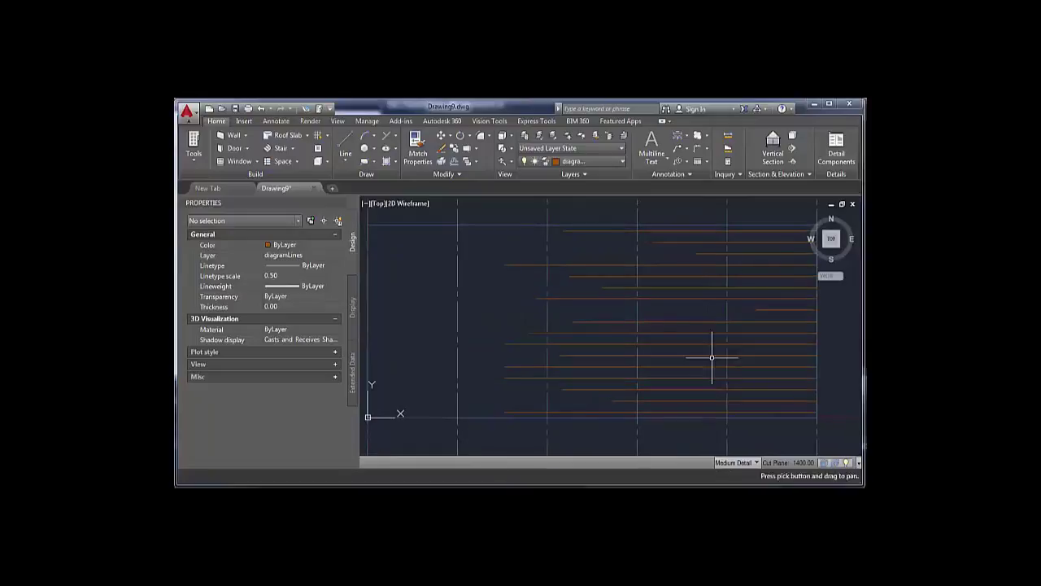
left_click(577, 366)
left_click(504, 367)
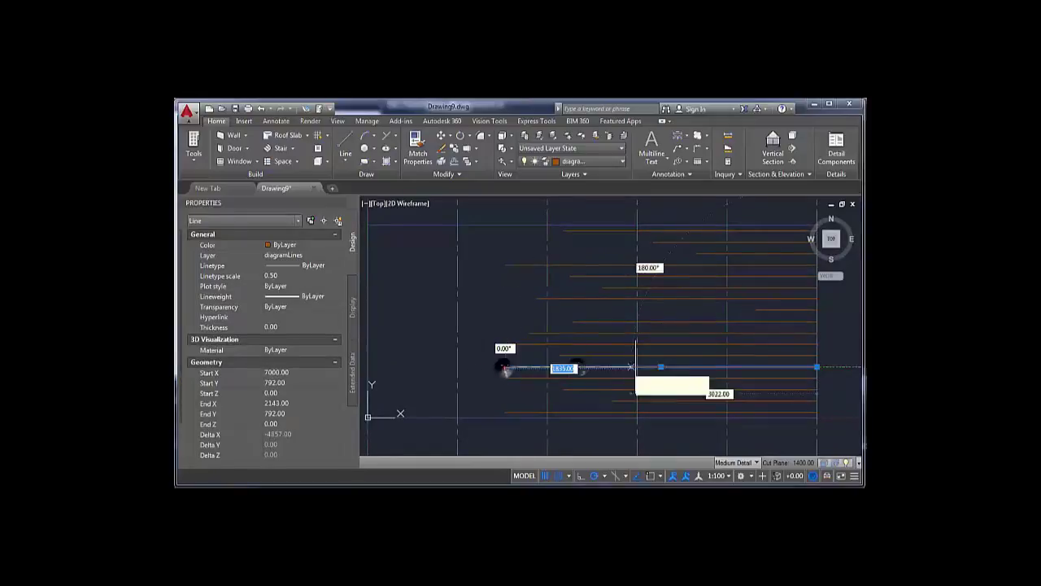
left_click(737, 367)
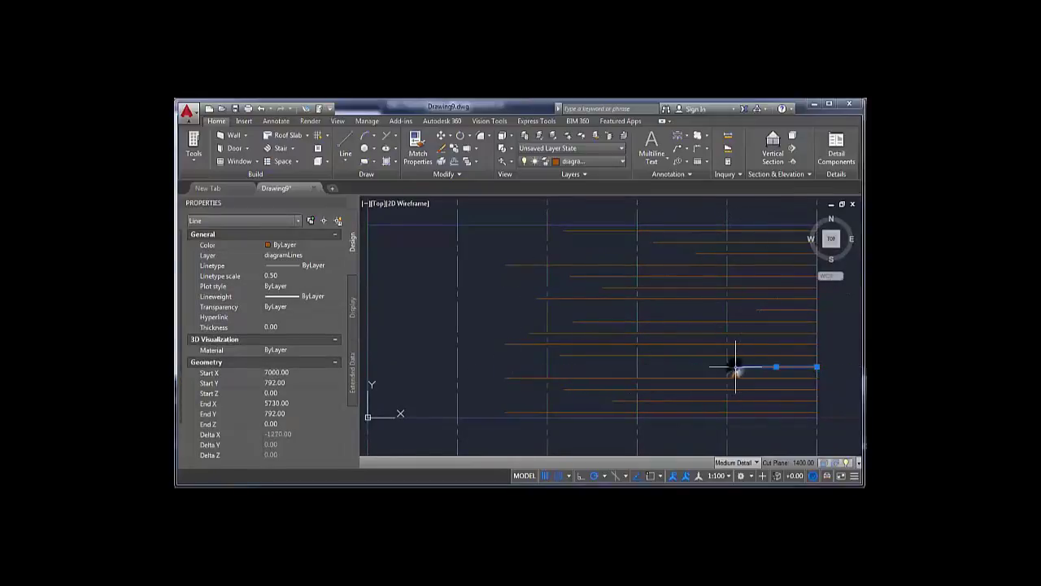
key("Escape")
- Shorten the fourth diagram line from the lower edge by stretching its left end about 1580 to the right
mouse_move(729, 361)
middle_mouse_down()
mouse_move(708, 348)
mouse_move(616, 348)
middle_mouse_up()
middle_click_drag(482, 367, 561, 360)
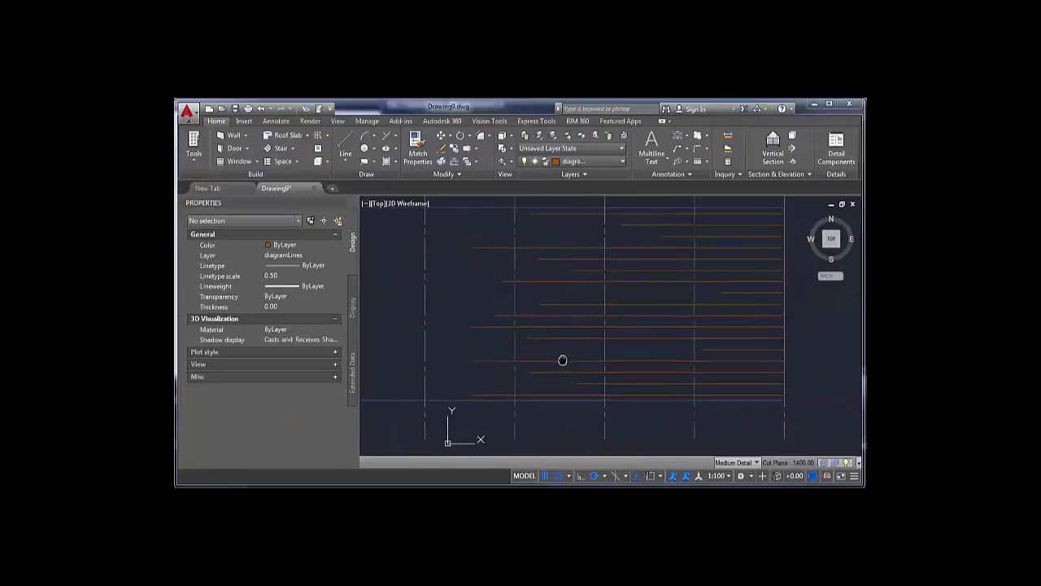
left_click(493, 363)
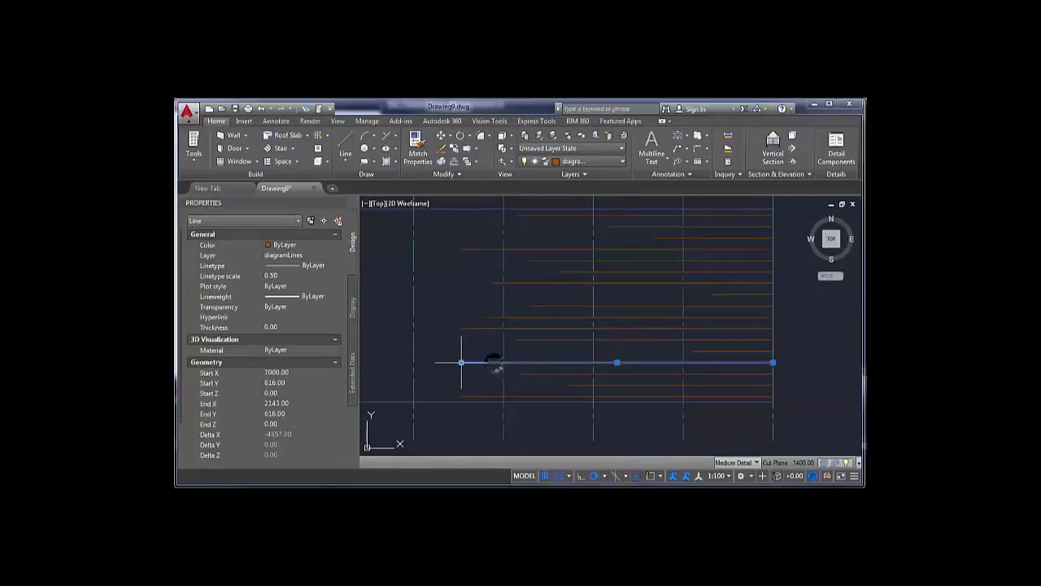
left_click(461, 362)
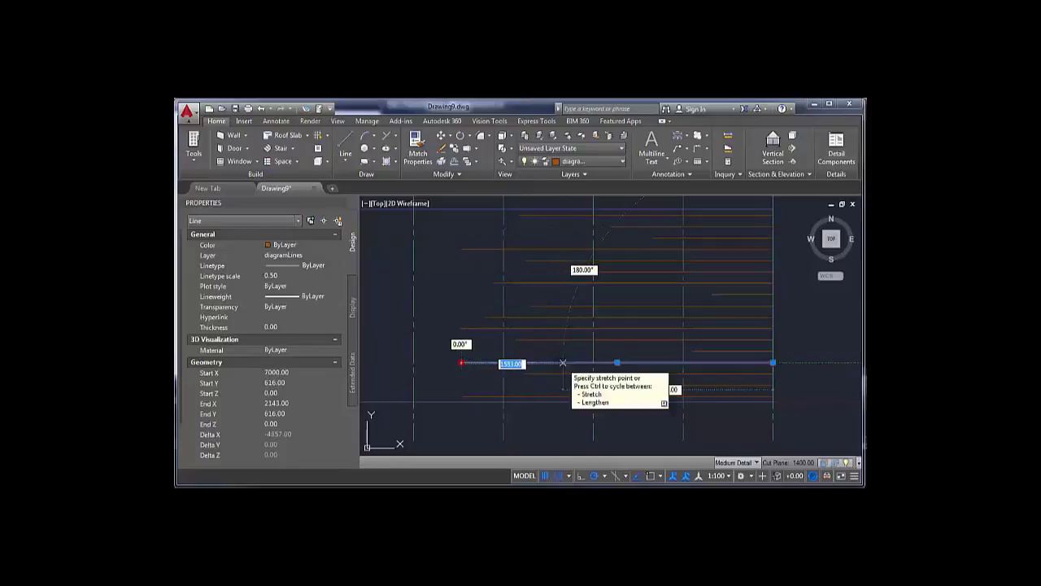
key("Escape")
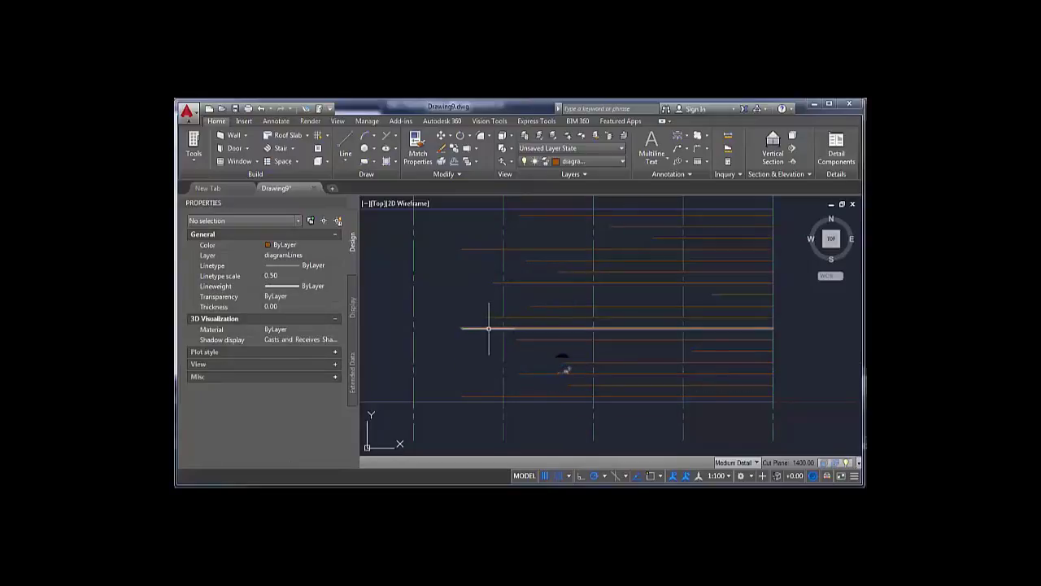
- Shorten the seventh diagram line from the lower edge to about 3863 long and extend the sixth leftward to about the third gridline
left_click(489, 329)
left_click(464, 329)
left_click(527, 328)
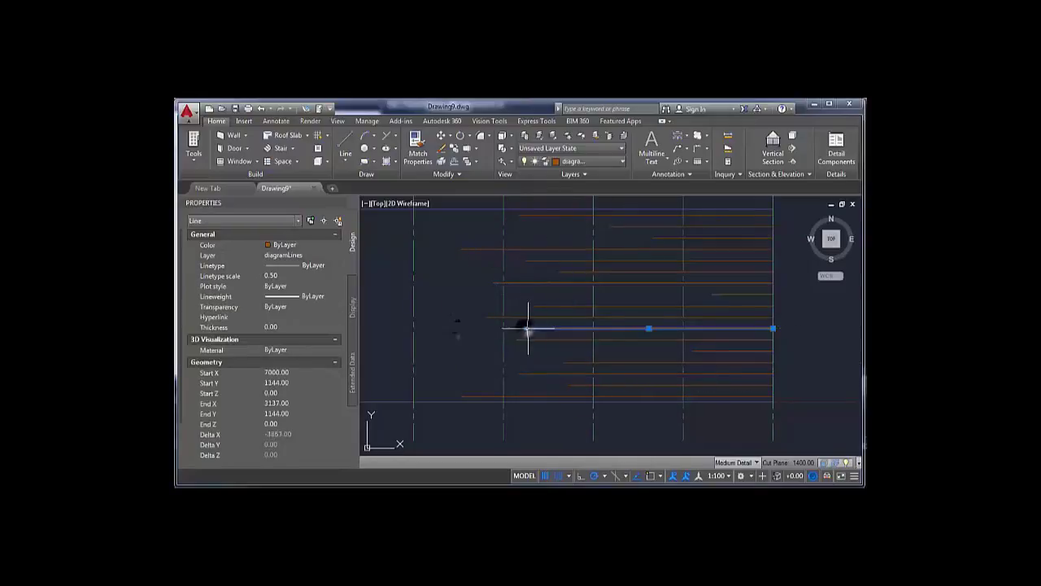
key("Escape")
left_click(520, 339)
left_click(513, 340)
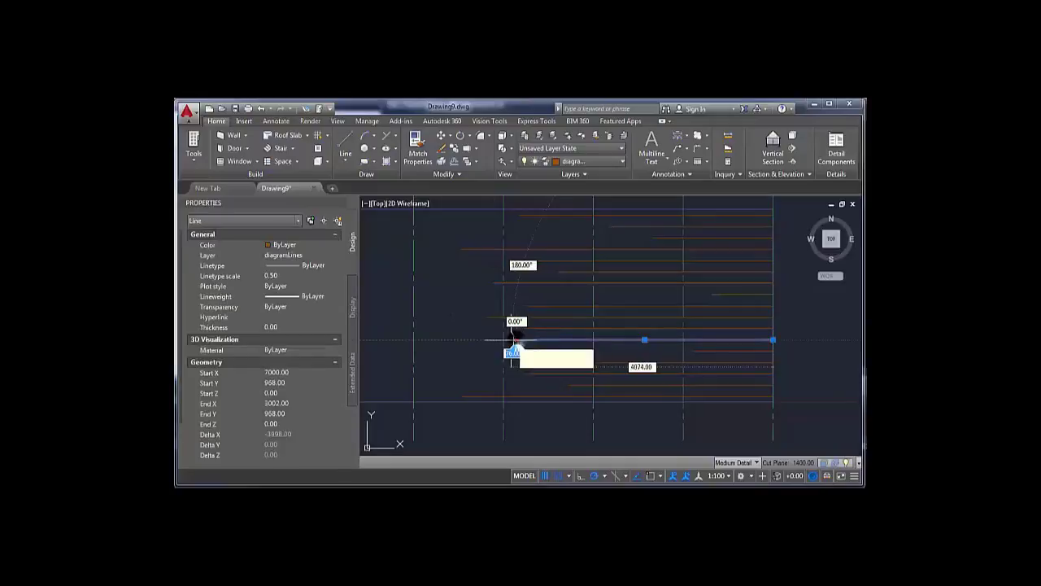
left_click(505, 340)
key("Escape")
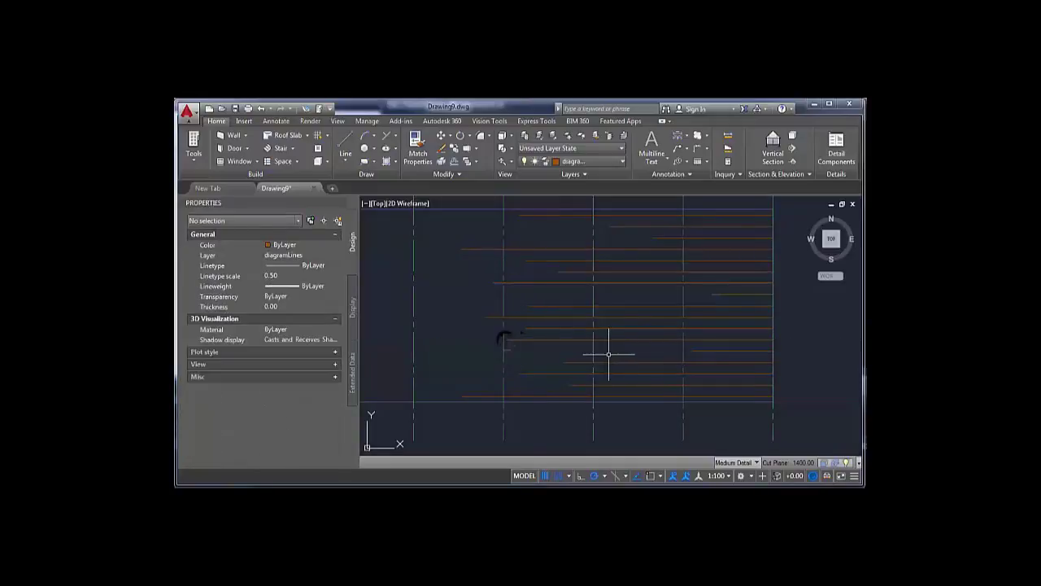
- Shorten the second diagram line from the rectangle's lower edge to about 1998 long by stretching its left end to the right
scroll(609, 353, "down", 2)
middle_click_drag(610, 351, 576, 350)
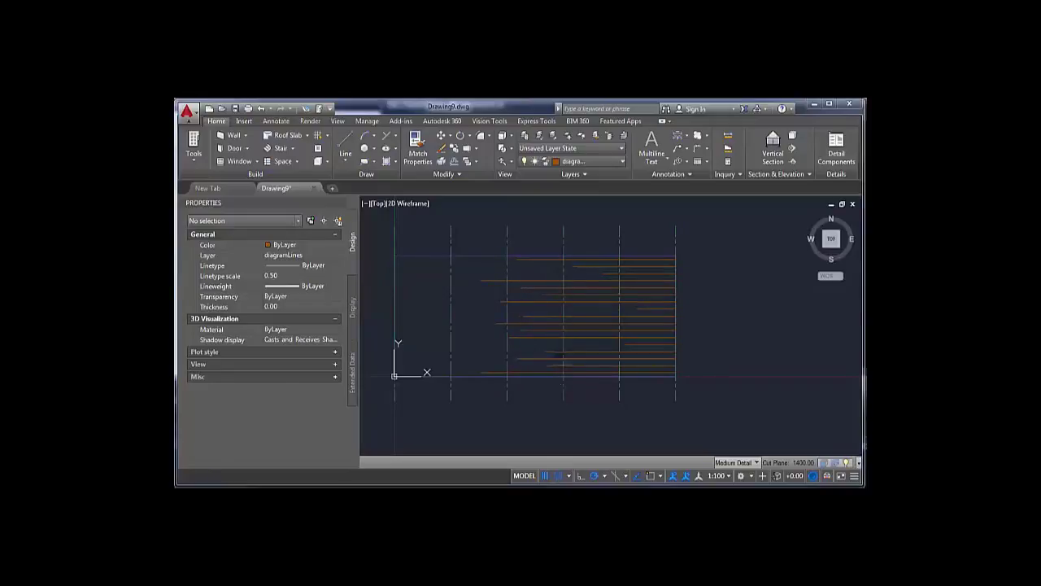
left_click(543, 357)
key("Escape")
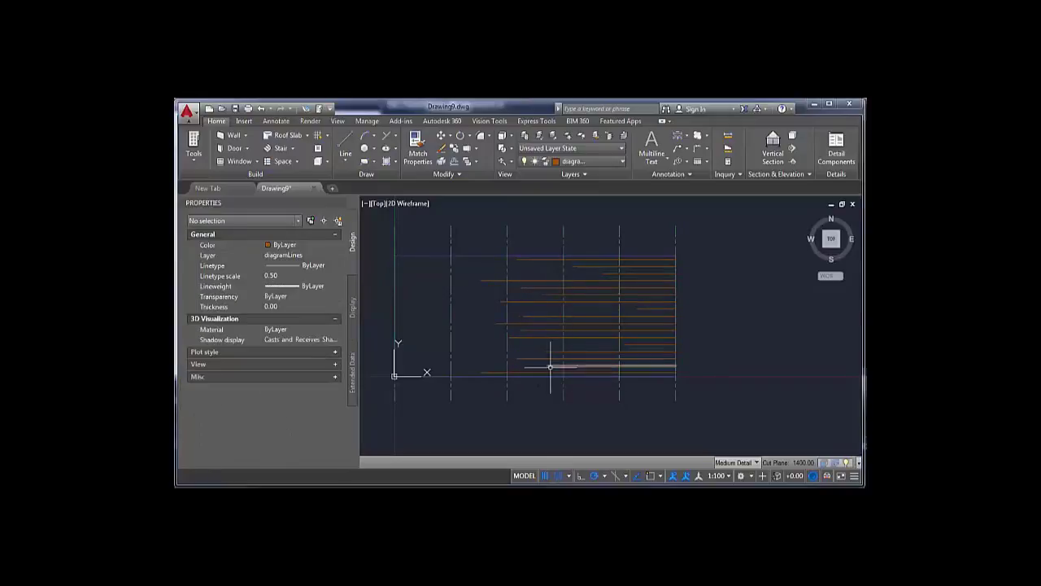
left_click(552, 365)
left_click(548, 366)
left_click(595, 365)
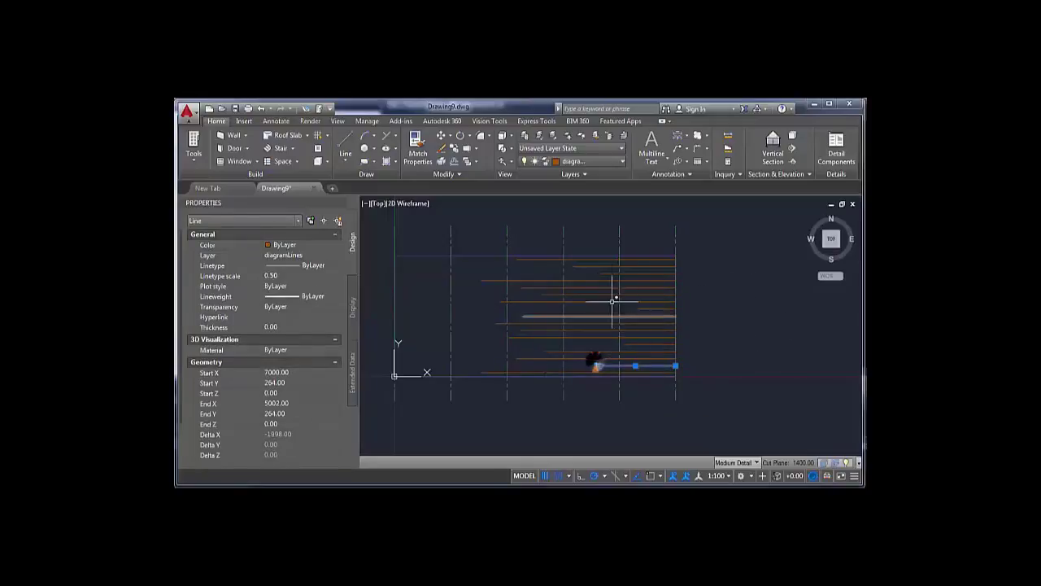
- Shorten the fourth diagram line from the rectangle's upper edge to about 3239 long by stretching its left end to the right
key("Escape")
scroll(643, 261, "down", 2)
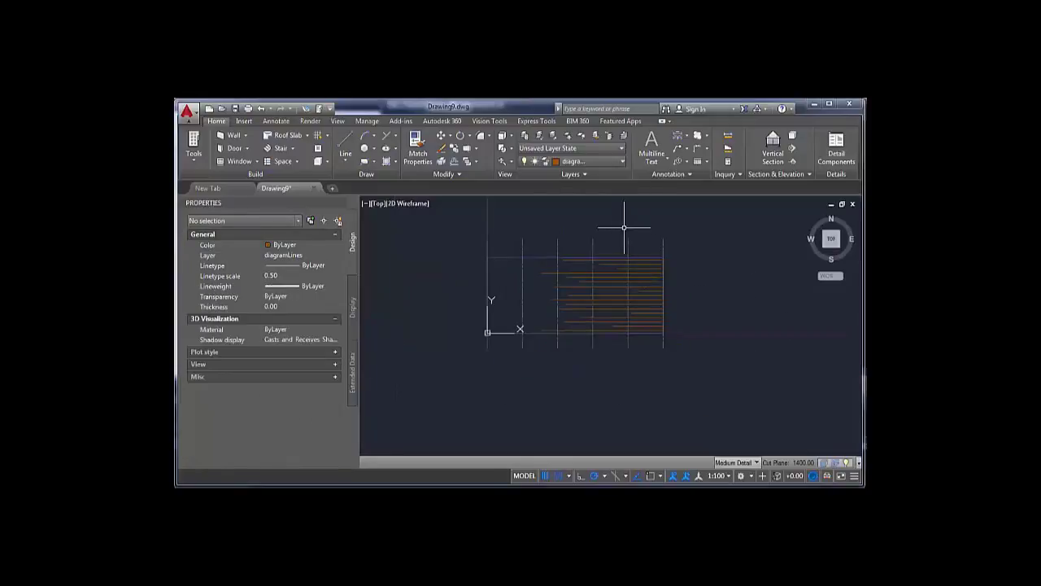
scroll(569, 276, "up", 4)
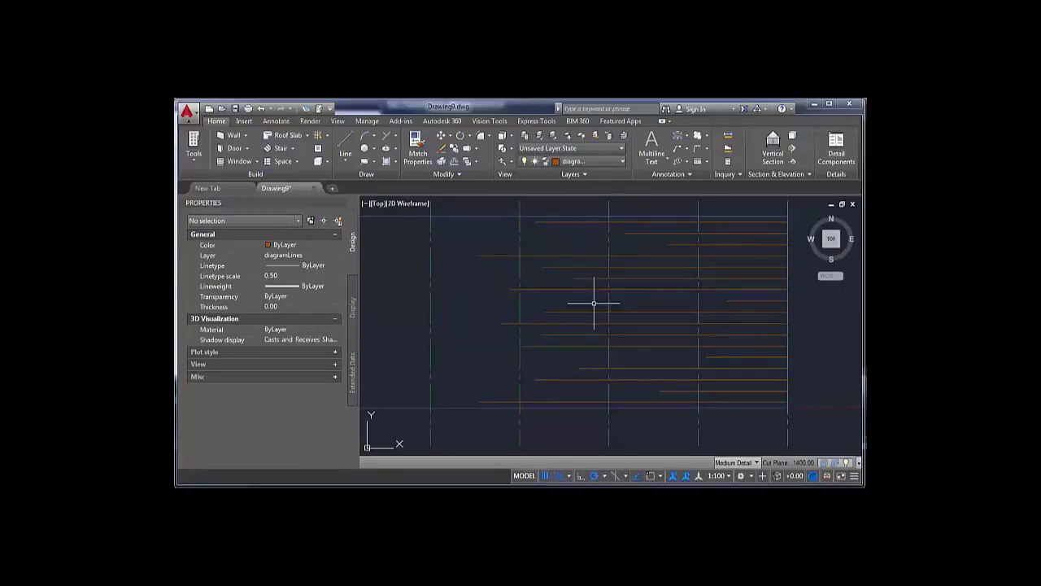
left_click(506, 254)
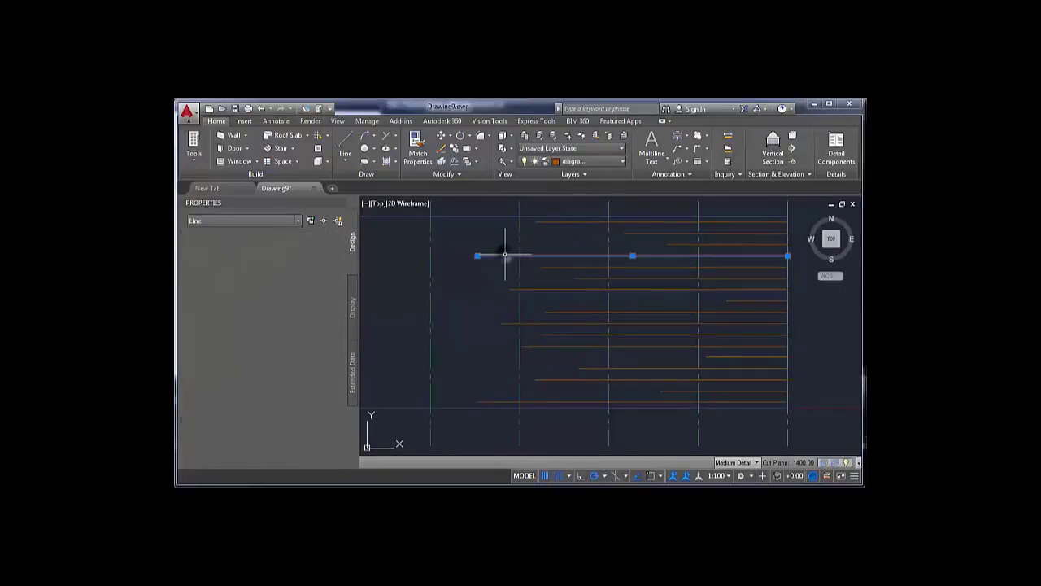
left_click(477, 256)
left_click(579, 256)
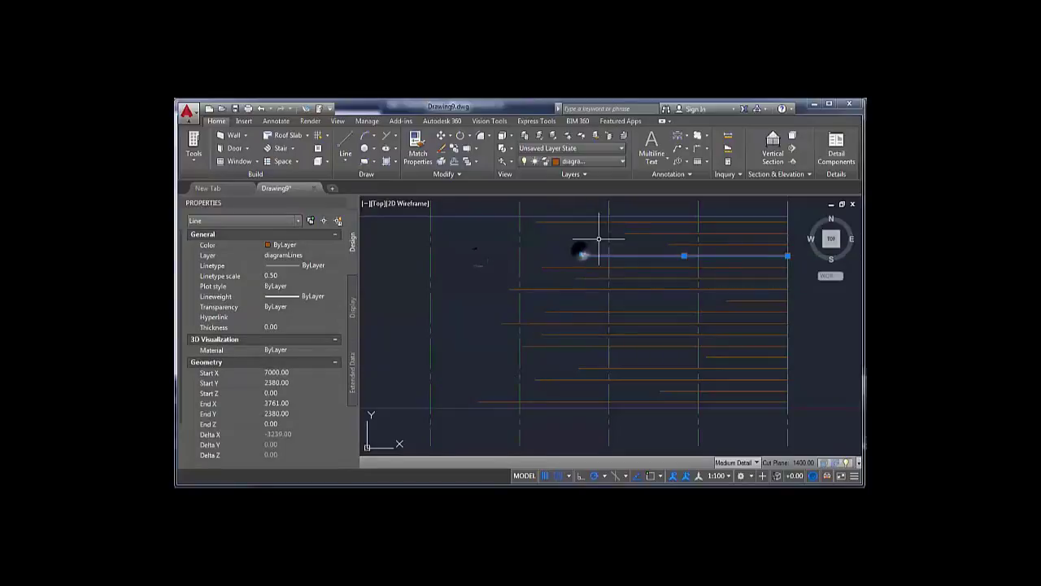
key("Escape")
scroll(653, 274, "down", 2)
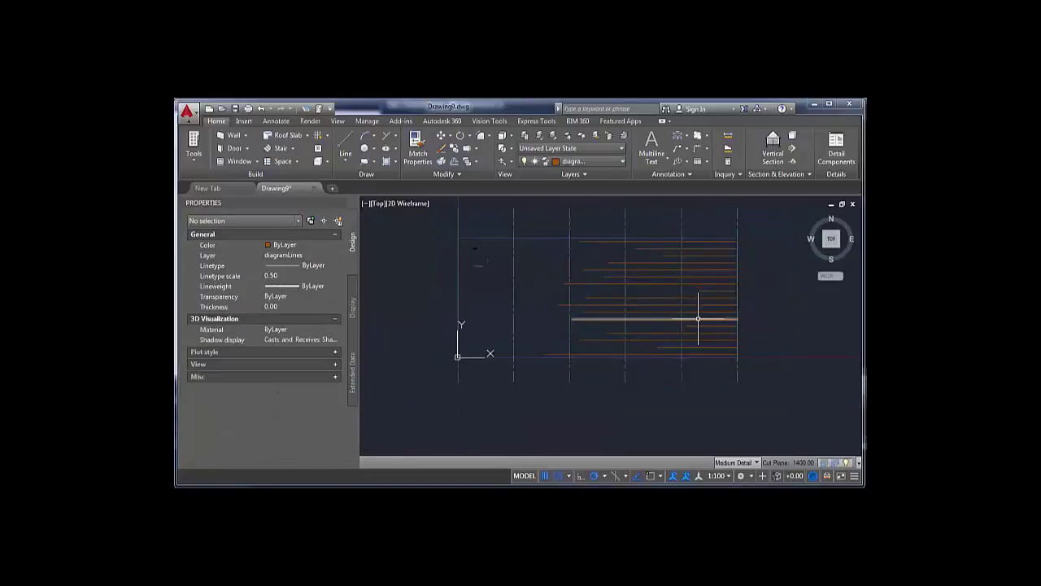
mouse_move(657, 306)
middle_mouse_down()
mouse_move(656, 360)
mouse_move(613, 295)
middle_mouse_up()
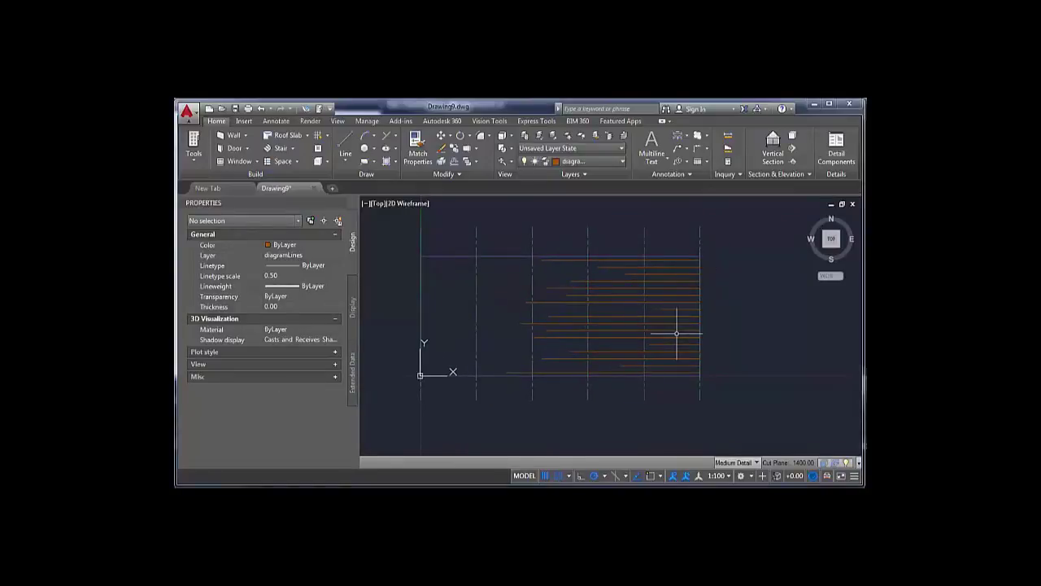
scroll(654, 288, "up", 2)
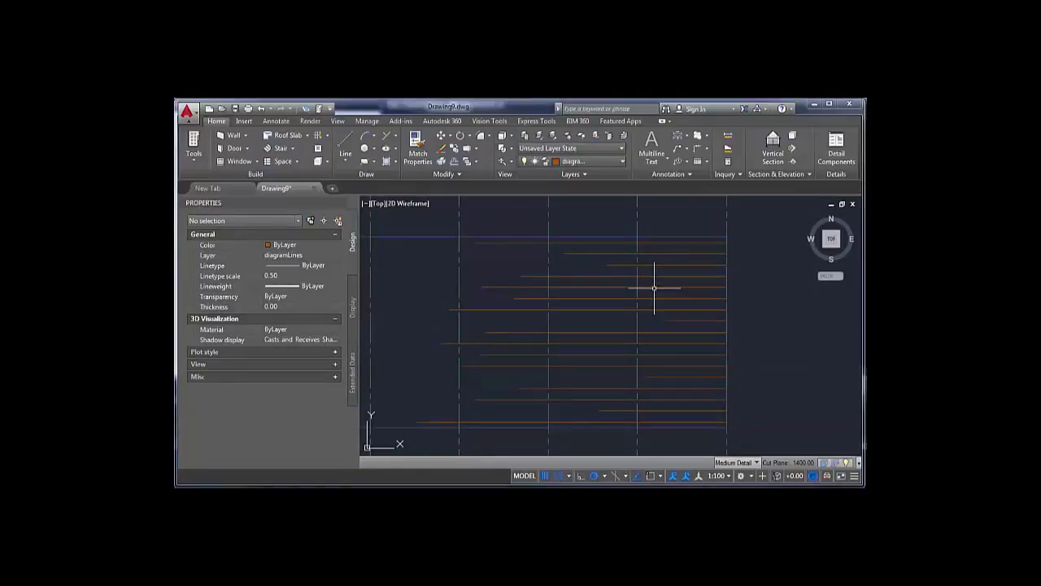
scroll(651, 297, "down", 2)
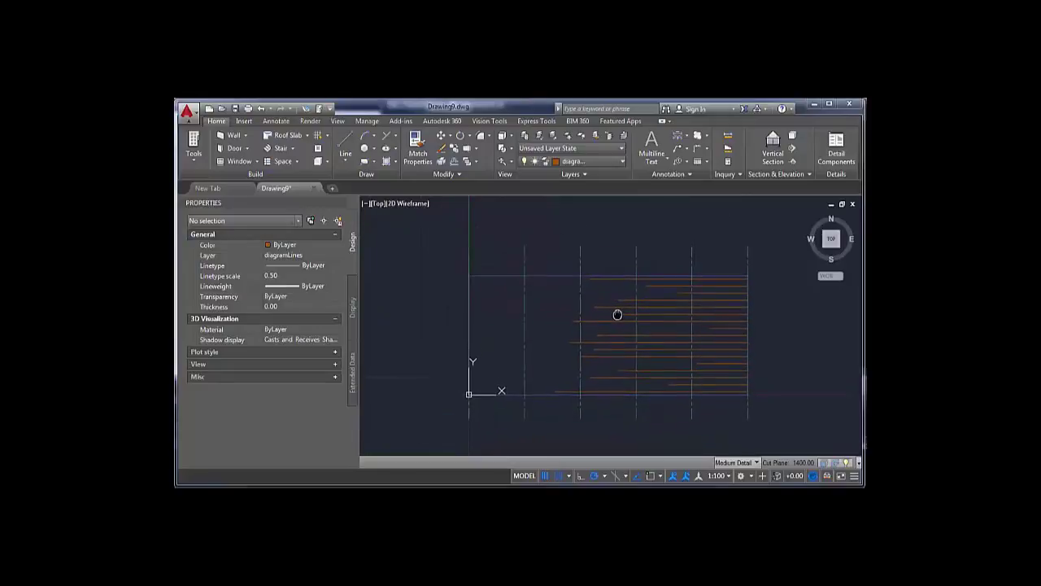
scroll(593, 298, "up", 4)
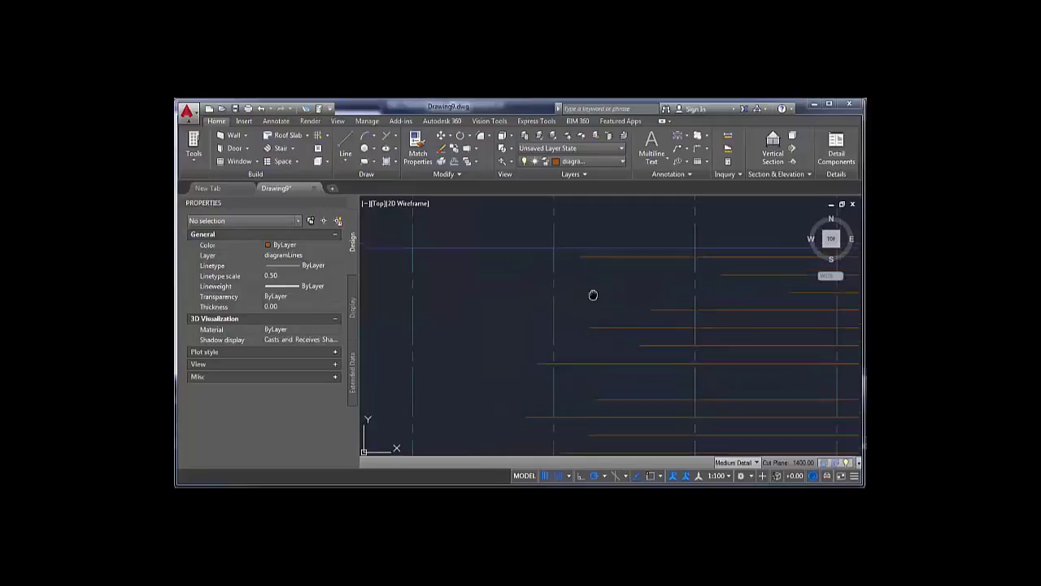
middle_click_drag(593, 294, 574, 301)
scroll(587, 291, "up", 4)
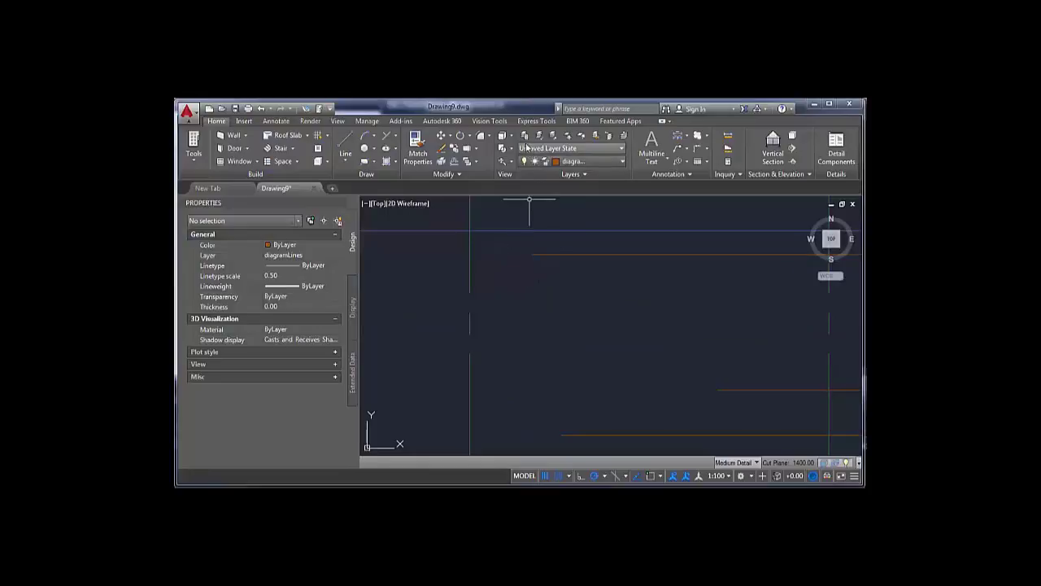
- Create a layer named circles with index colour 231
left_click(525, 135)
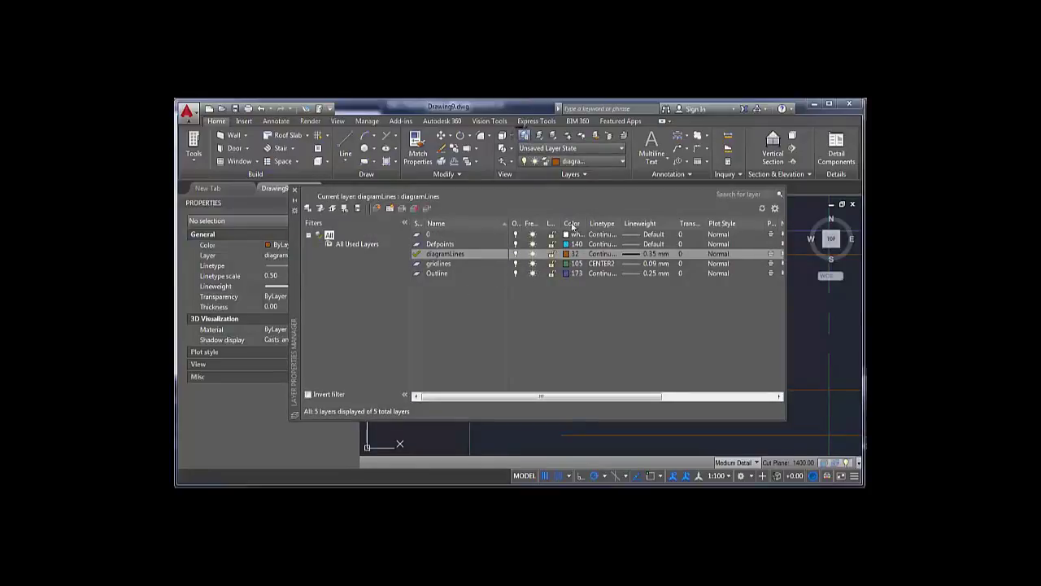
left_click(388, 208)
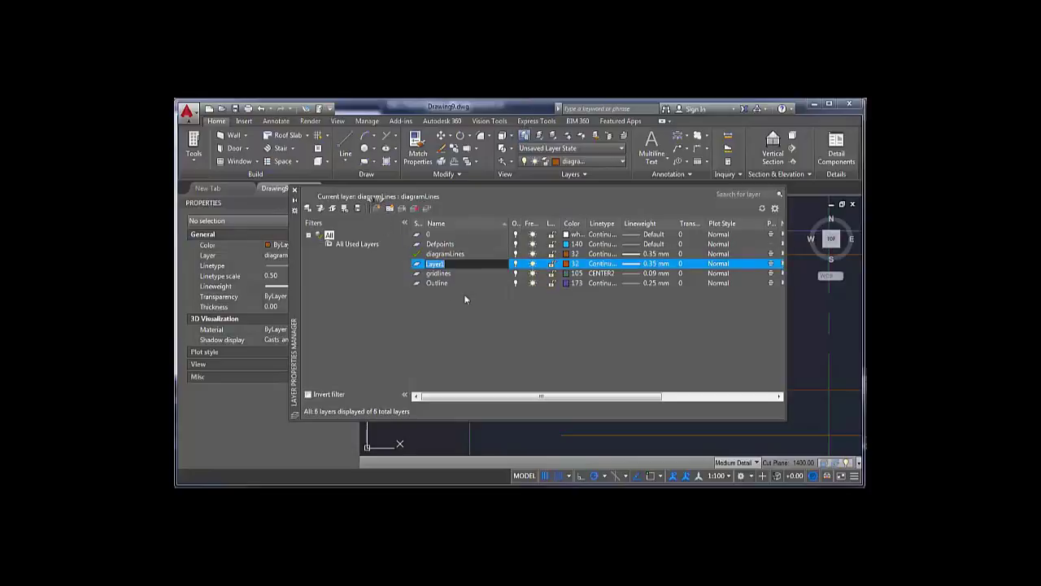
type("circles")
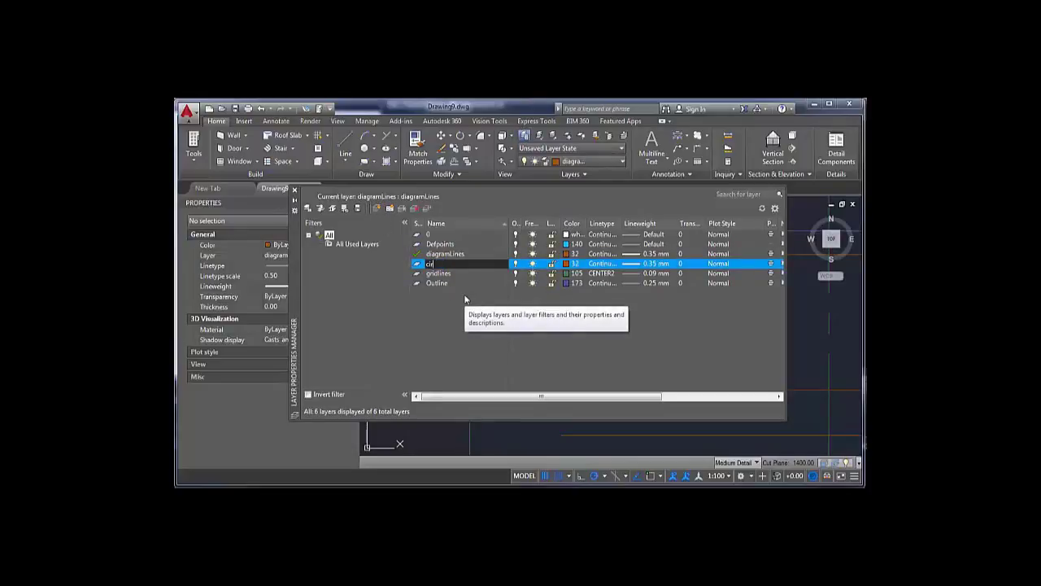
left_click(567, 264)
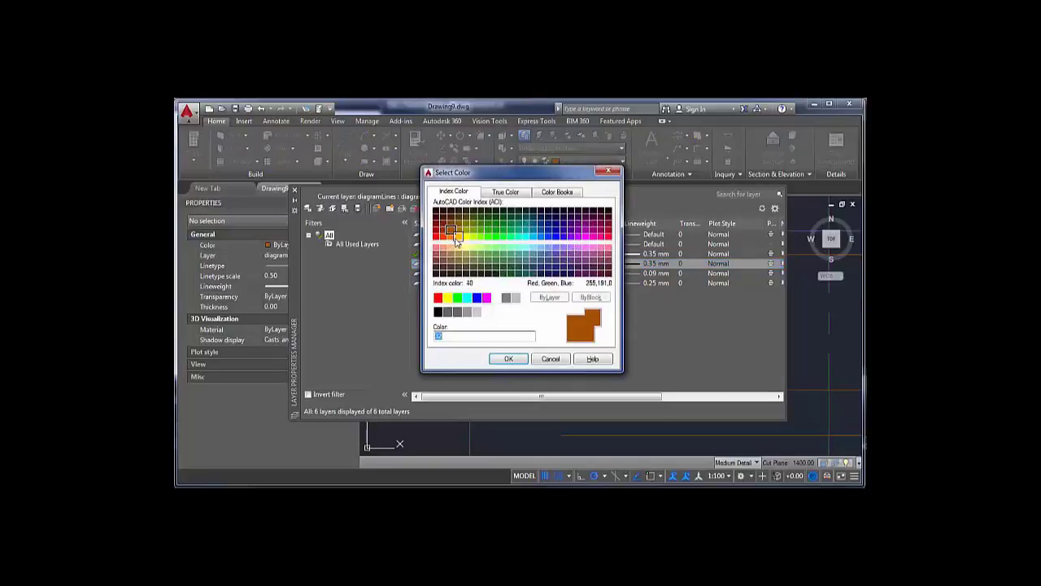
left_click(602, 250)
left_click(503, 357)
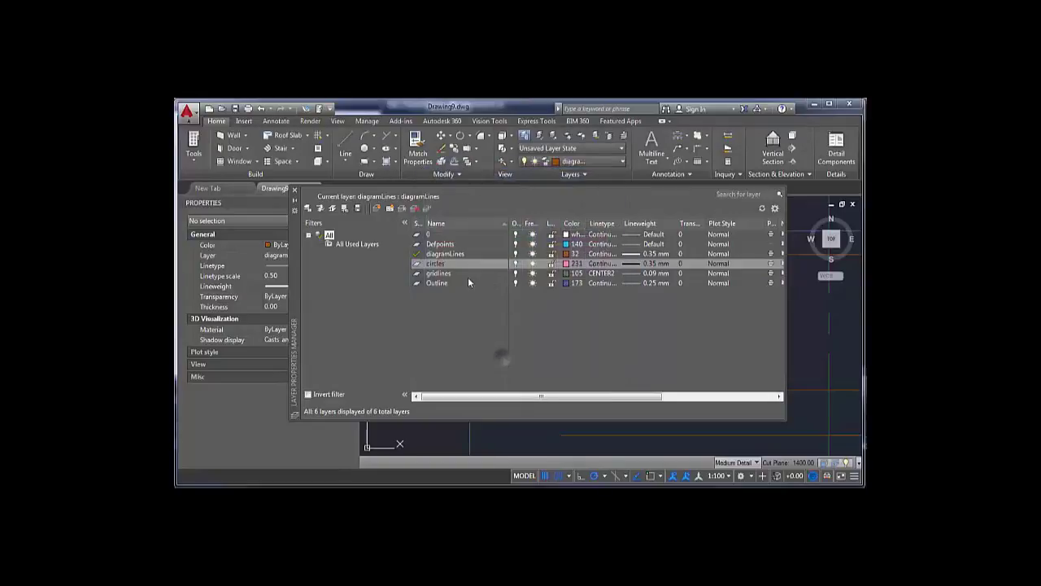
- Create a layer named circleHatch based on the circles layer, with index colour 243
left_click(452, 266)
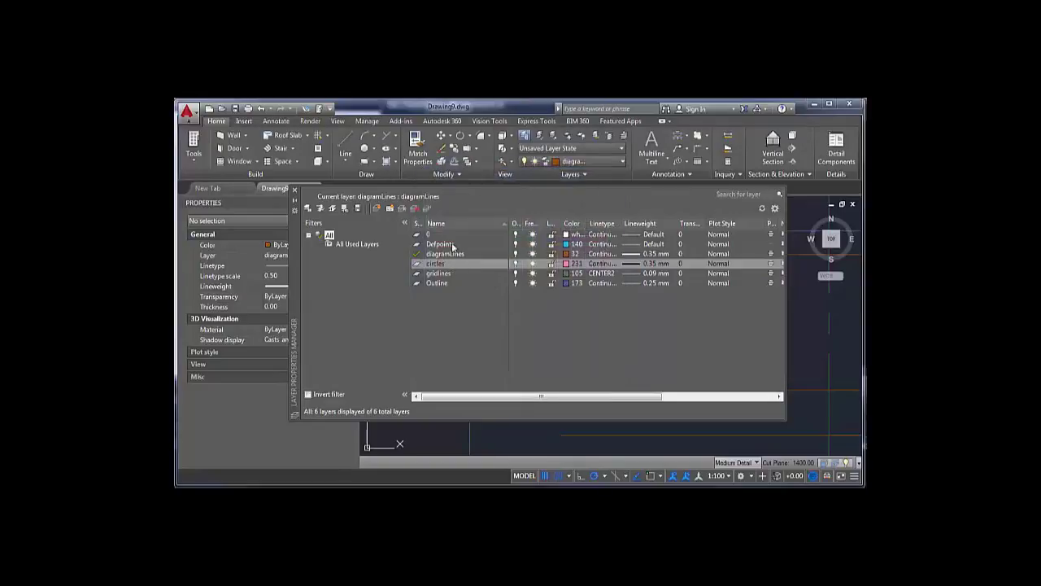
left_click(376, 209)
type("circleHatch")
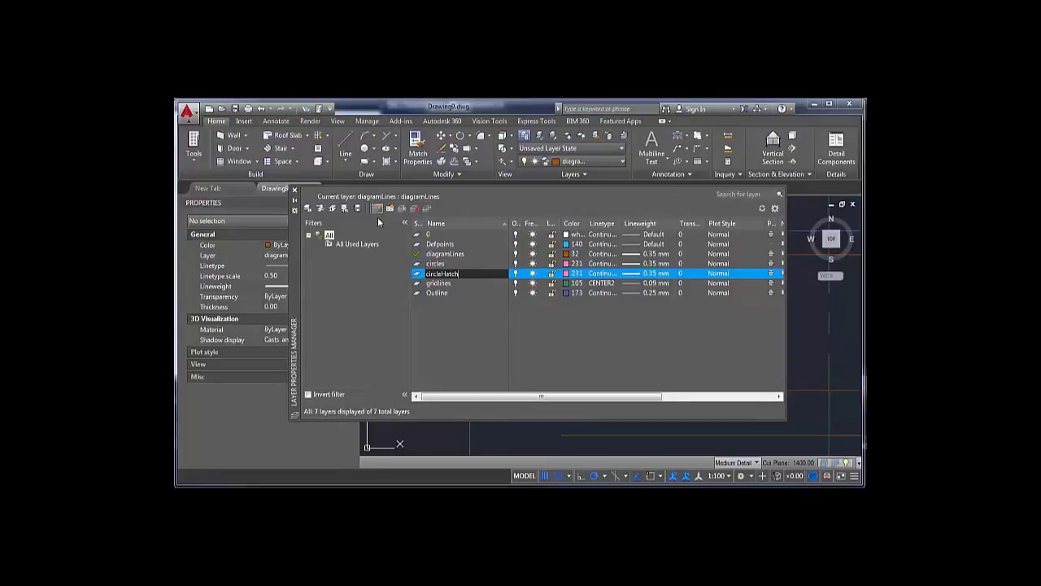
left_click(570, 274)
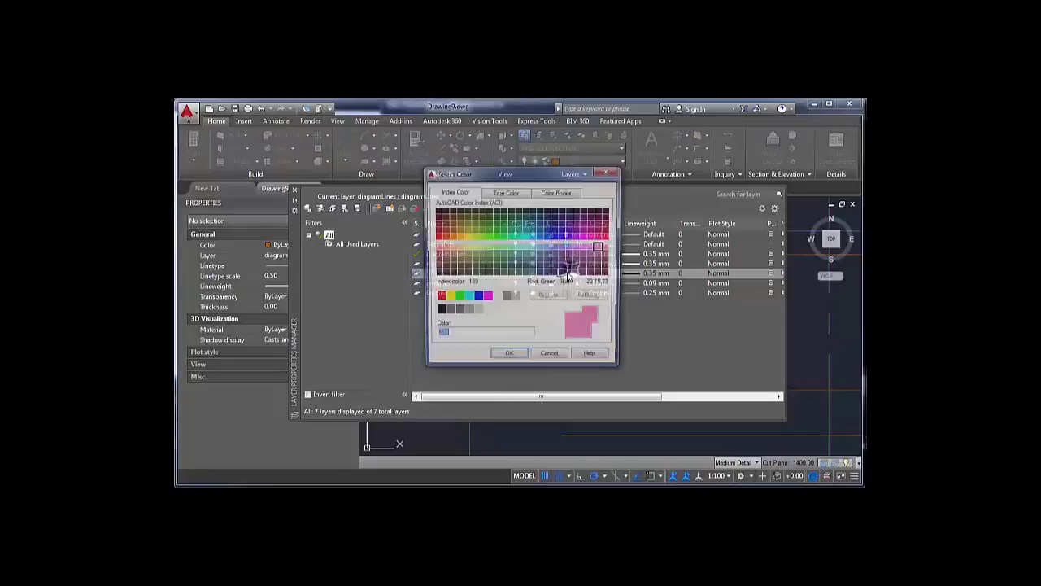
left_click(607, 253)
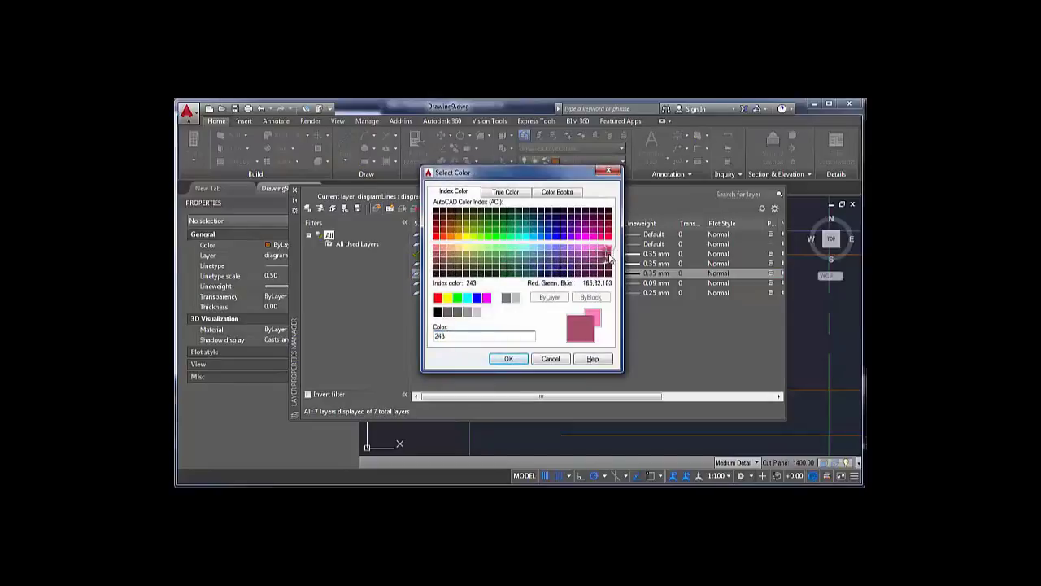
left_click(520, 359)
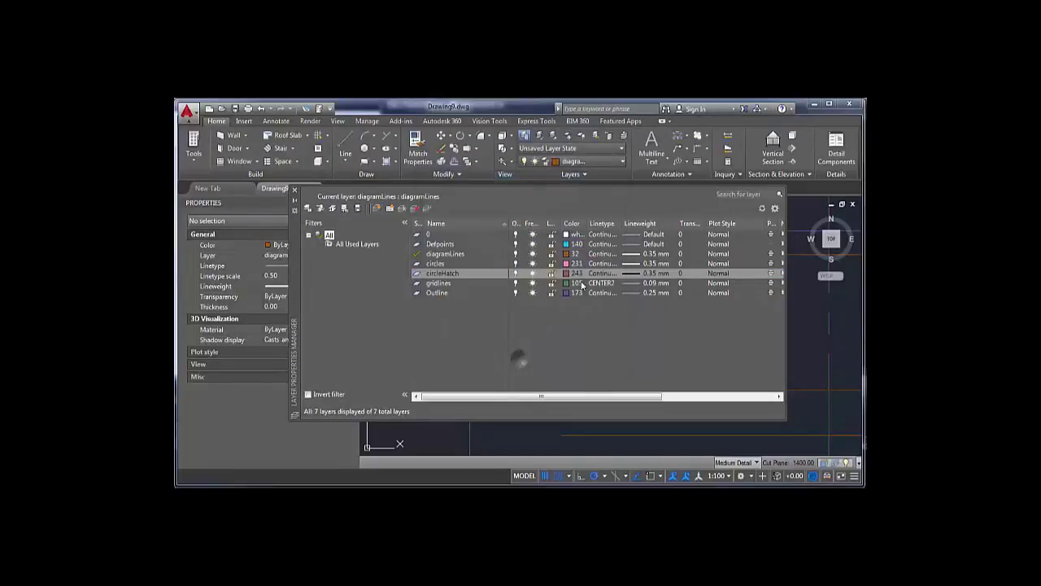
- Set the circles layer's lineweight to 0.05 mm and make it the current layer
left_click(659, 264)
left_click(514, 227)
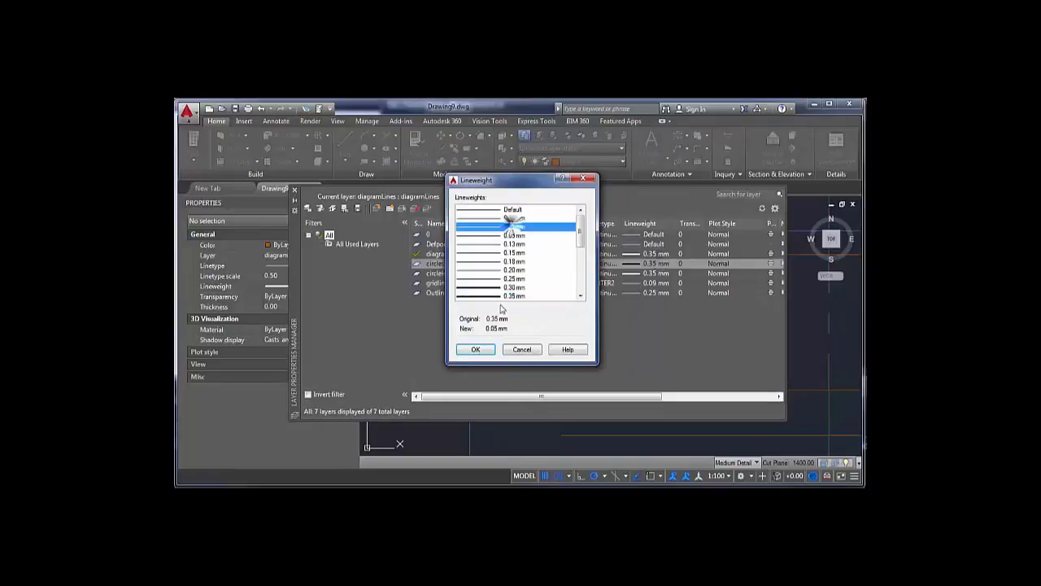
left_click(477, 349)
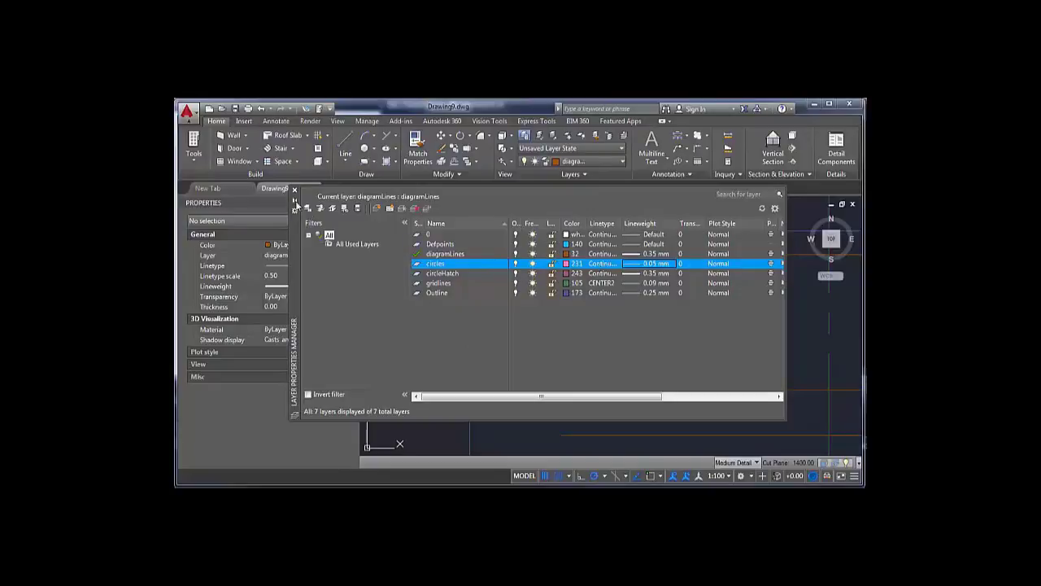
double_click(417, 265)
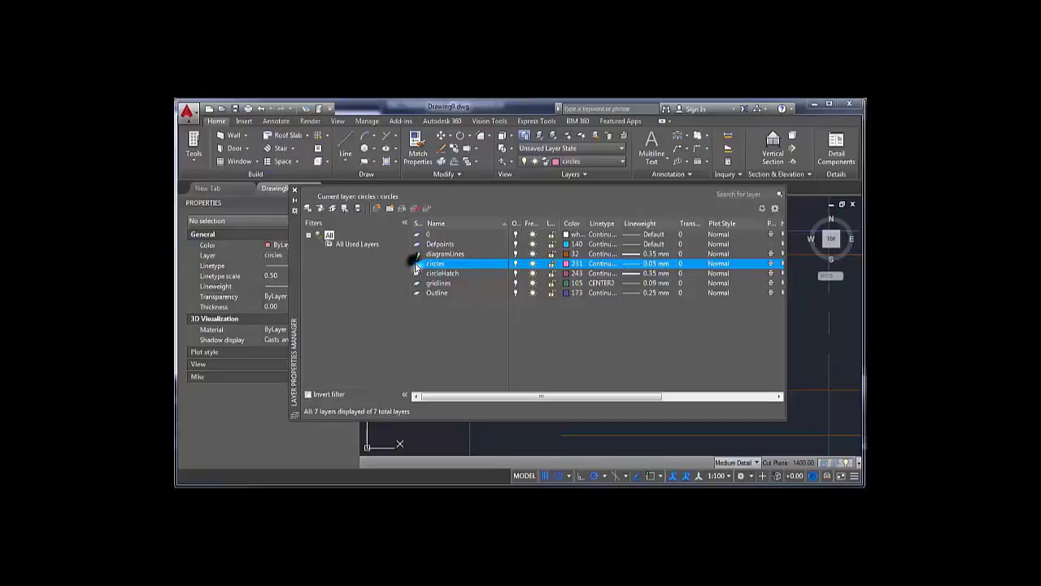
left_click(296, 190)
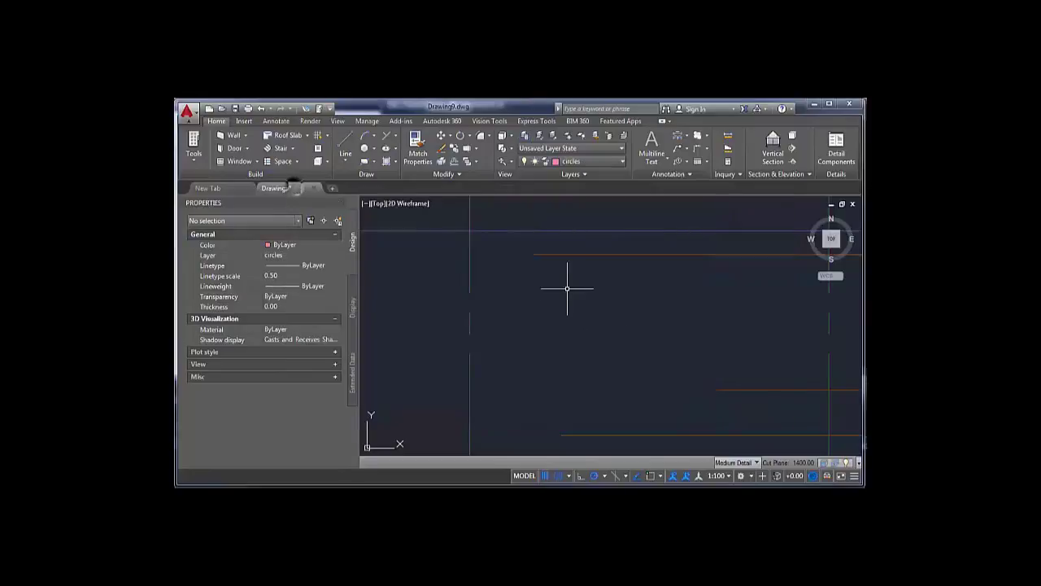
type("c")
key("Return")
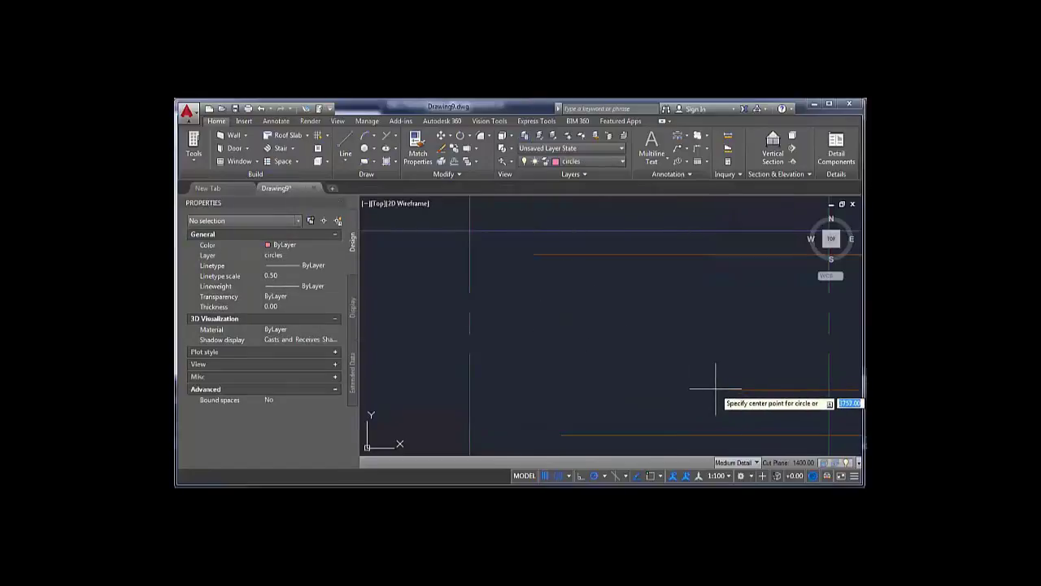
left_click(715, 388)
key("Escape")
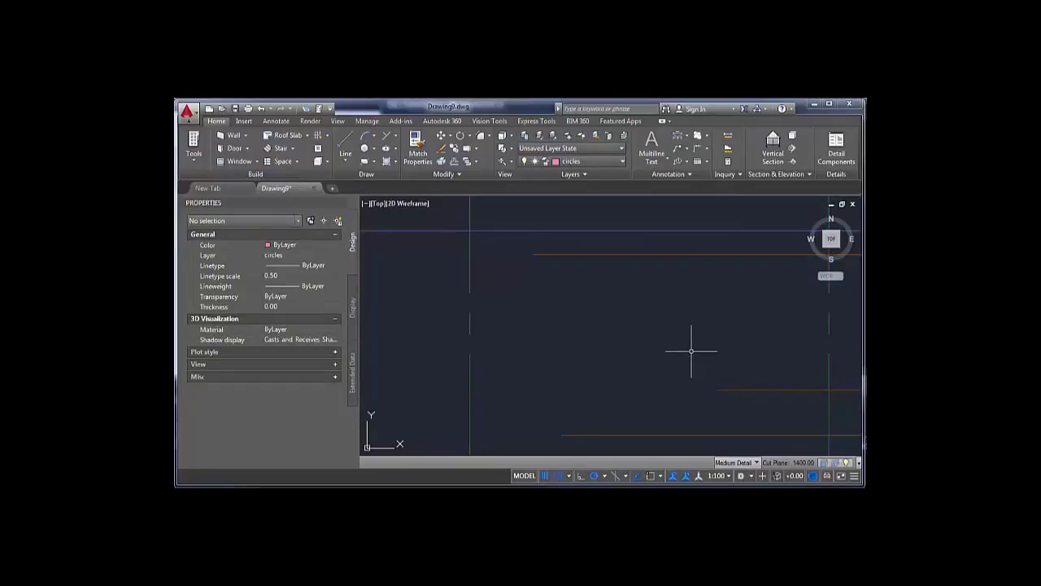
- Draw a circle of about 50 radius centred on the left end of the fourth diagram line from the upper edge
type("c")
key("Return")
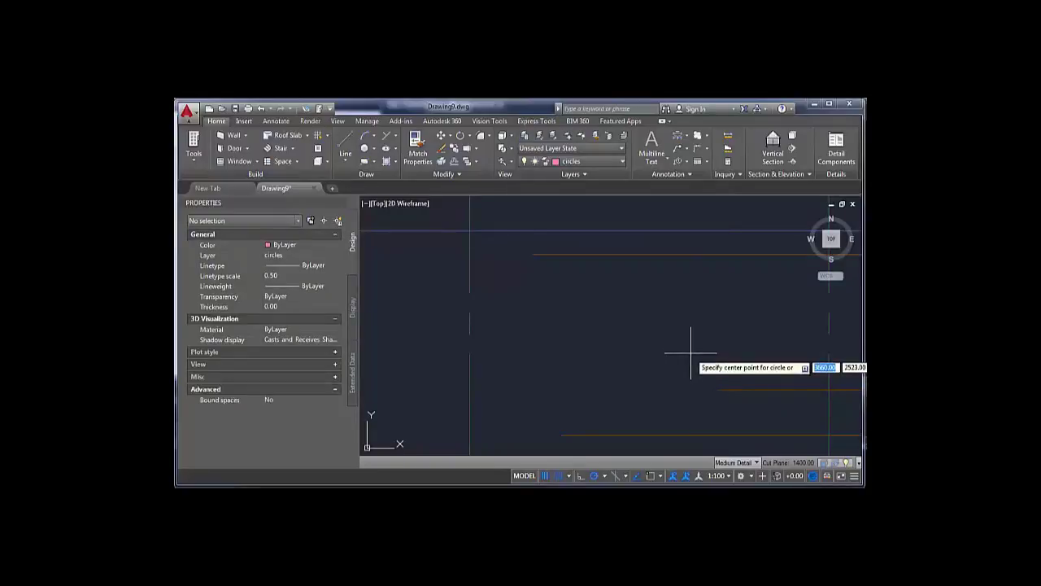
left_click(716, 391)
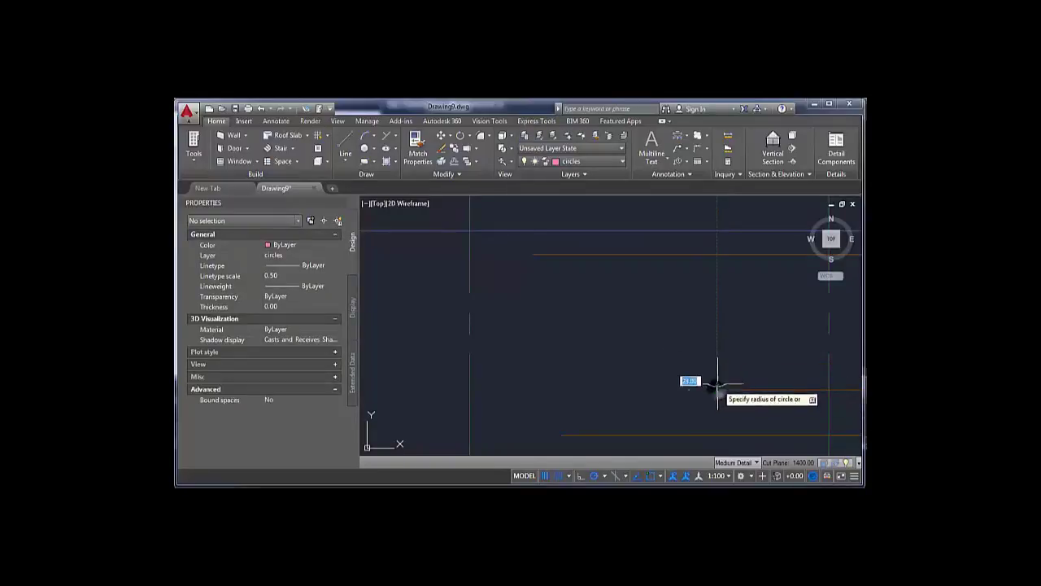
left_click(722, 372)
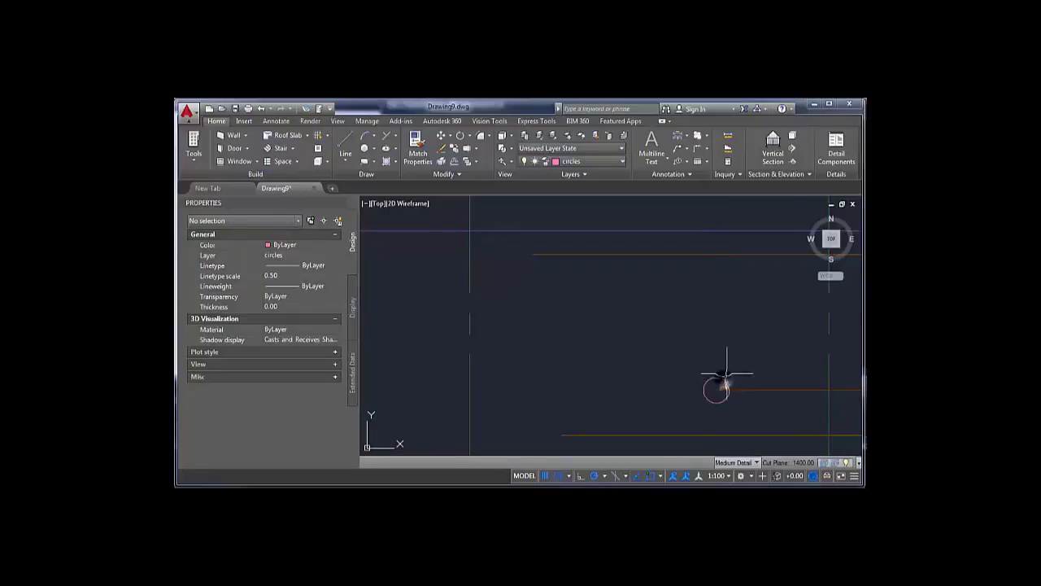
- Draw a smaller concentric circle inside the first one, centred on the same left end of the diagram line
scroll(728, 370, "down", 6)
middle_click_drag(732, 366, 584, 315)
scroll(559, 318, "up", 4)
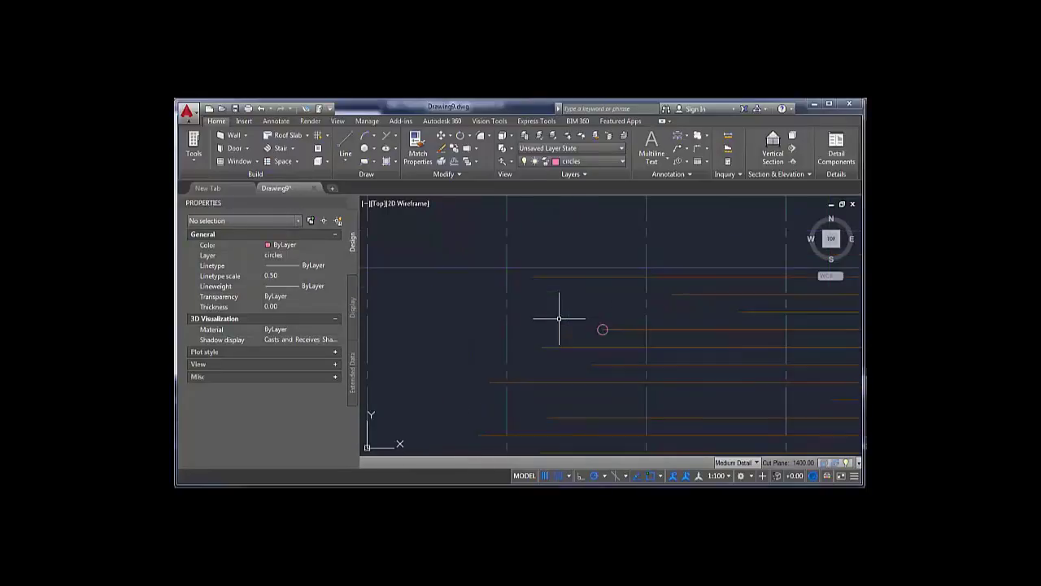
scroll(588, 321, "up", 6)
middle_click_drag(646, 337, 602, 319)
scroll(589, 329, "up", 2)
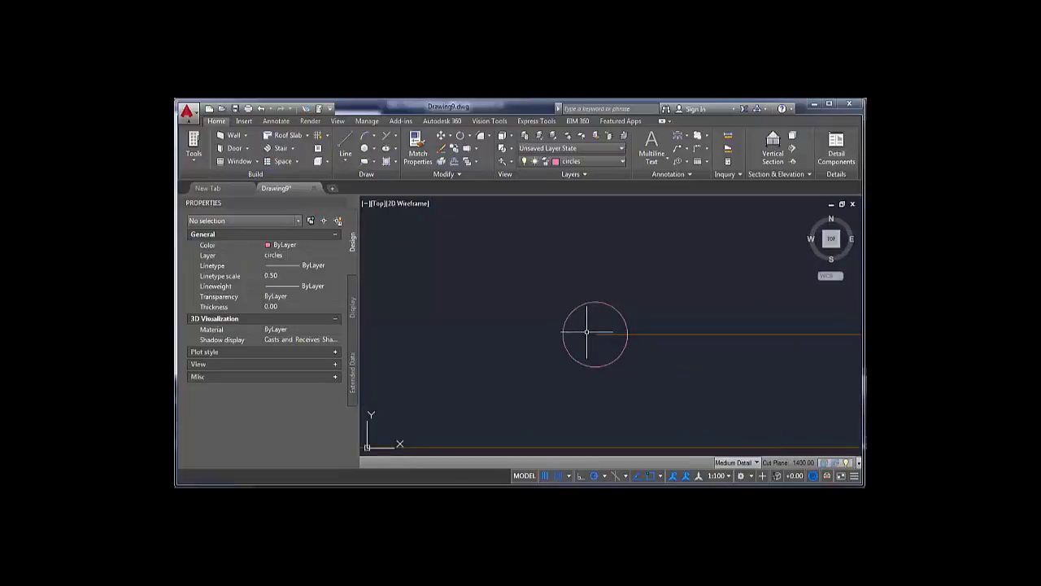
key("Return")
left_click(597, 334)
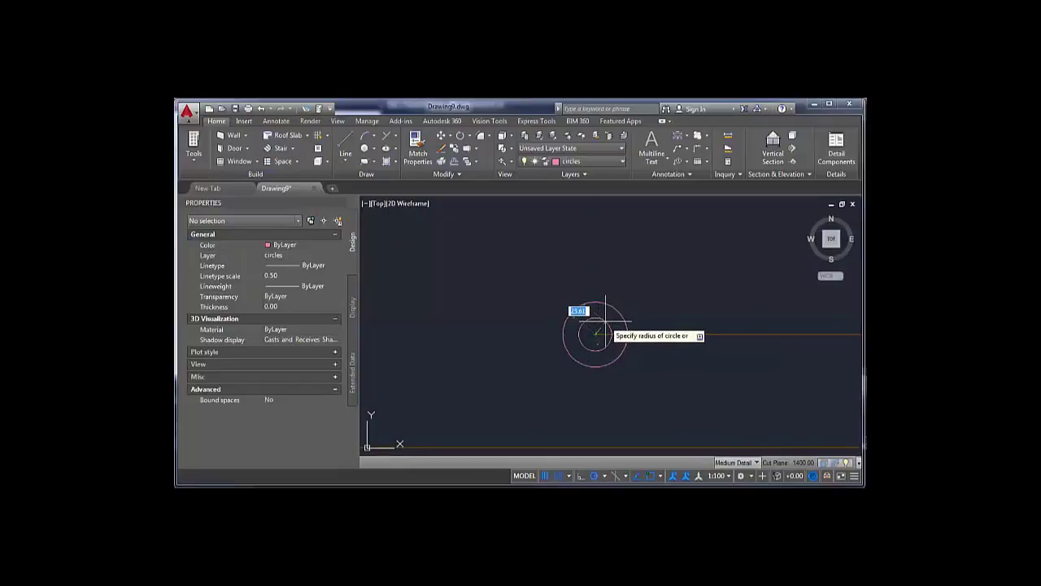
left_click(614, 312)
left_click(615, 310)
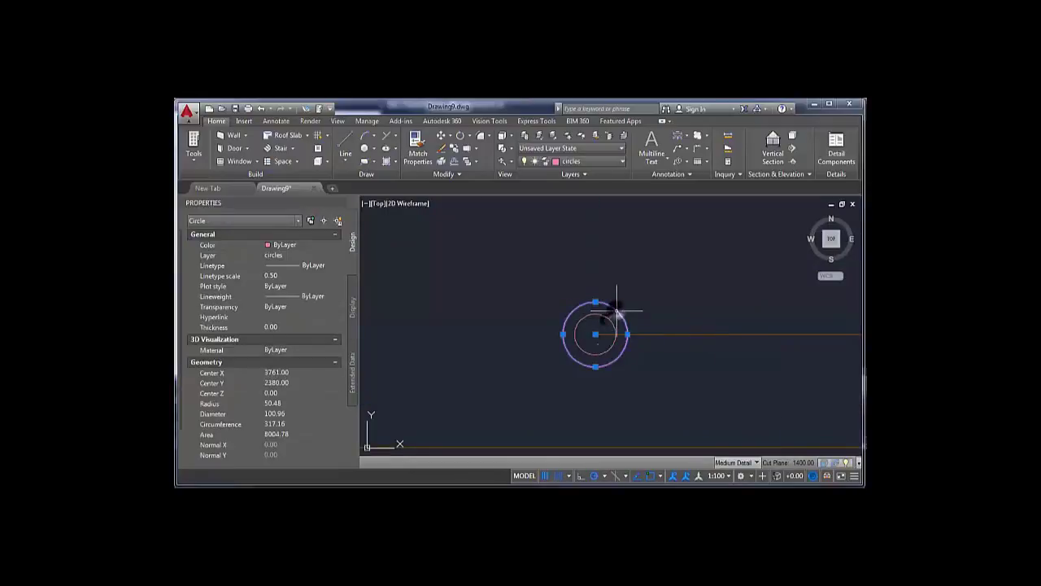
key("Escape")
scroll(618, 316, "down", 5)
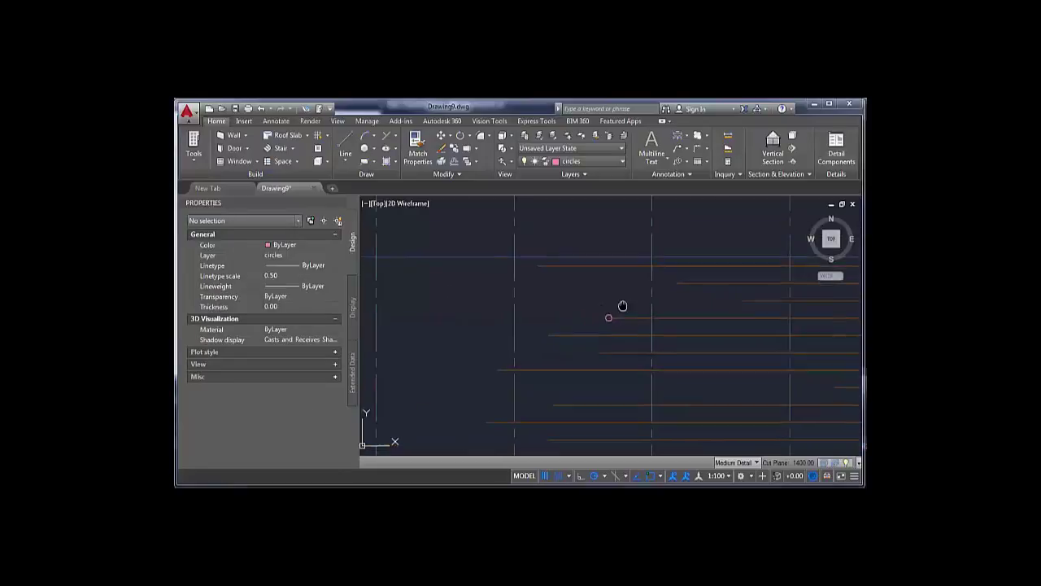
middle_click_drag(622, 306, 514, 316)
scroll(623, 318, "up", 3)
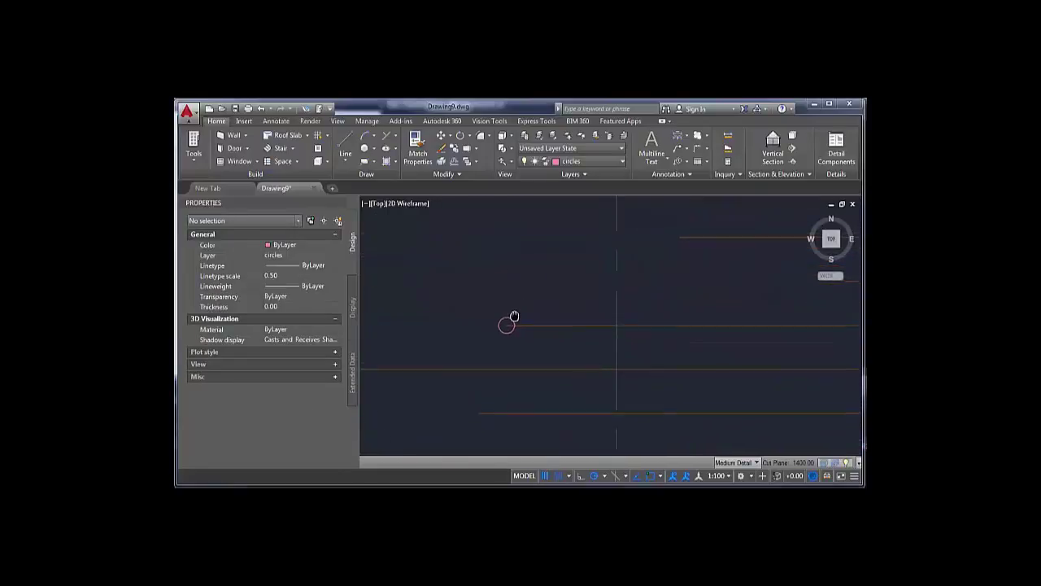
- Fill the circle at the left end of the fourth diagram line with a SOLID hatch
scroll(511, 321, "down", 2)
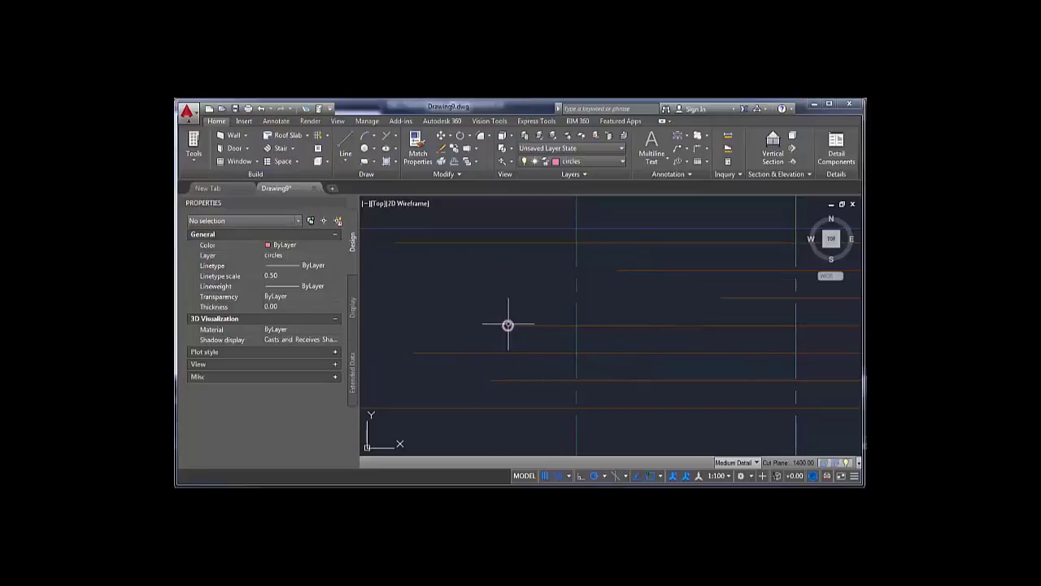
scroll(506, 326, "up", 3)
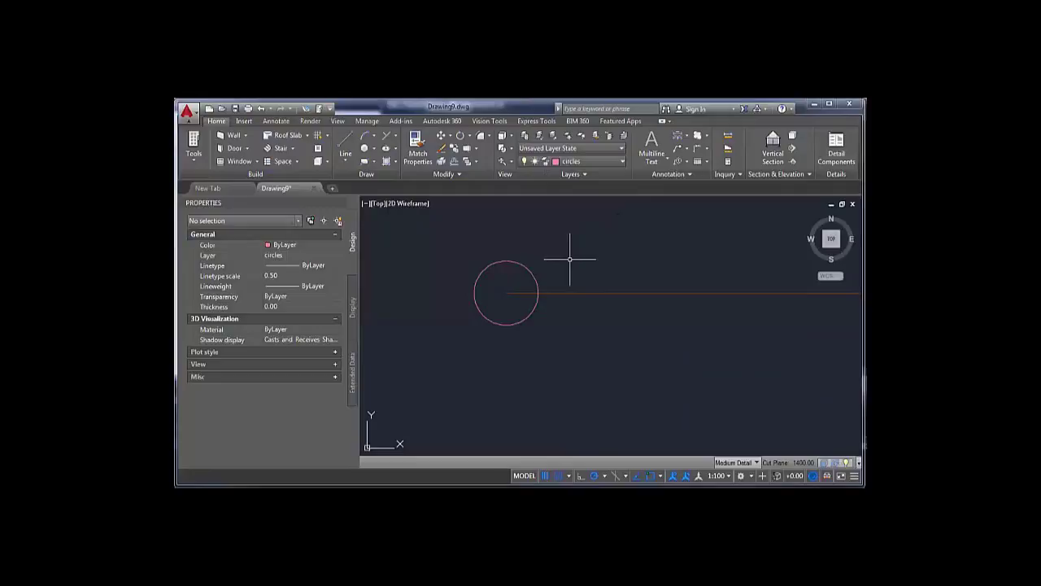
left_click(387, 161)
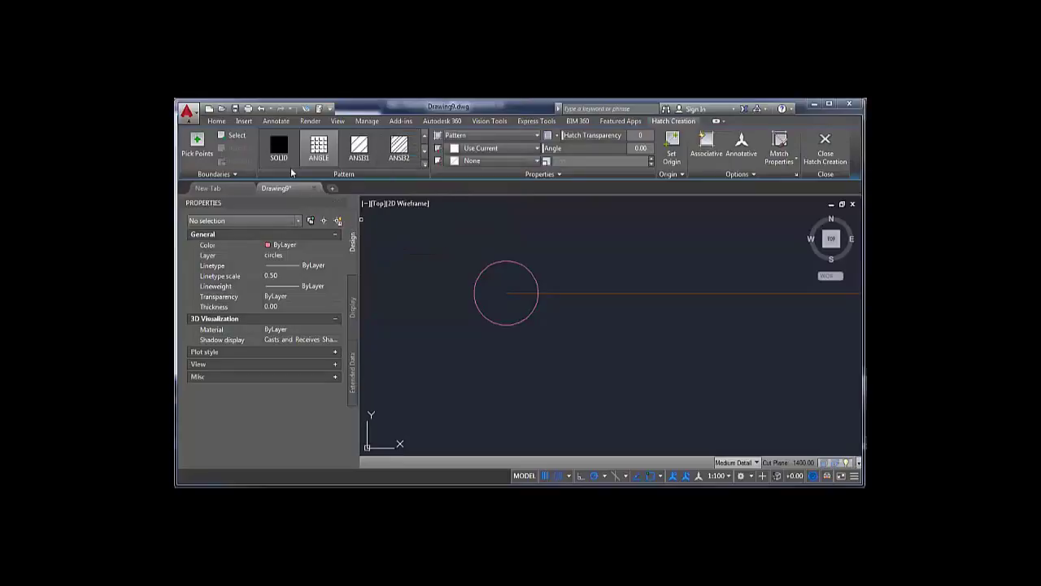
left_click(279, 148)
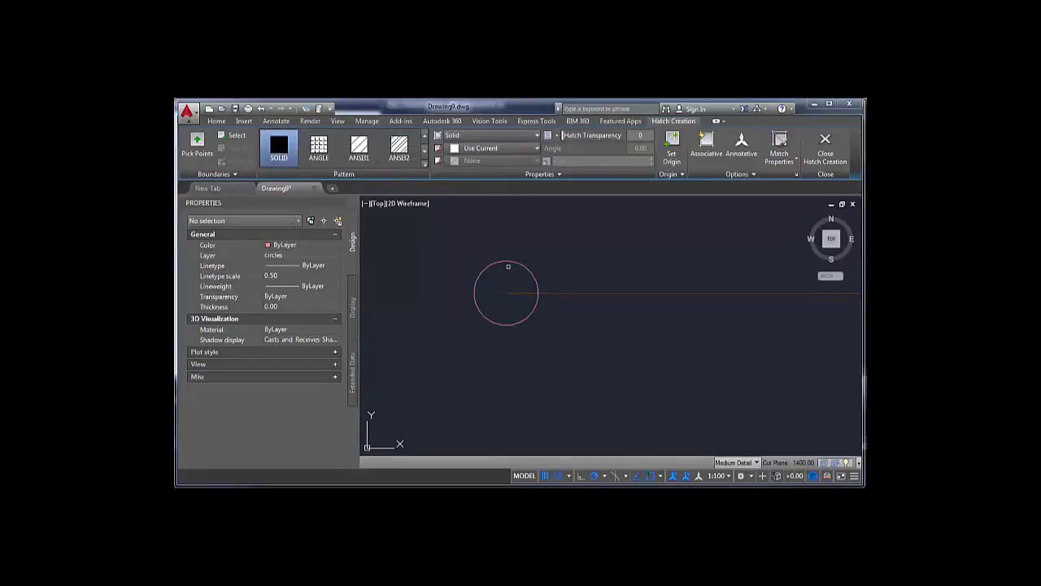
left_click(196, 149)
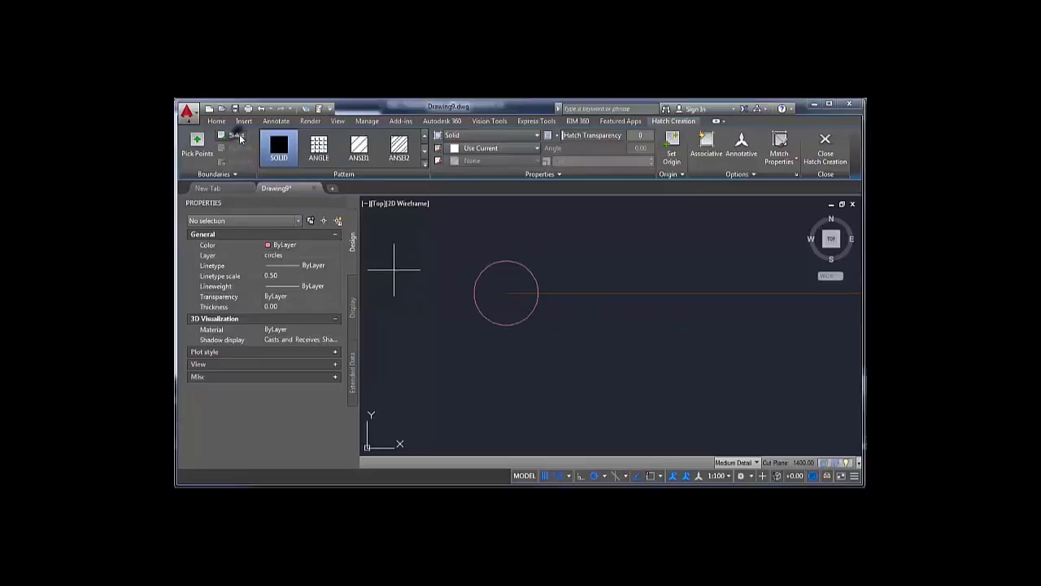
left_click(507, 274)
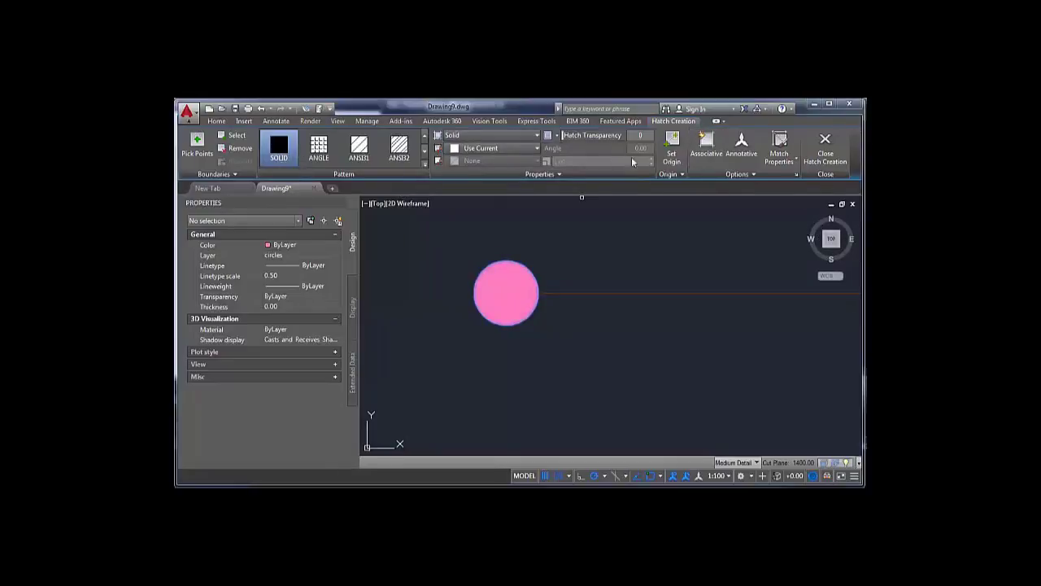
left_click(814, 145)
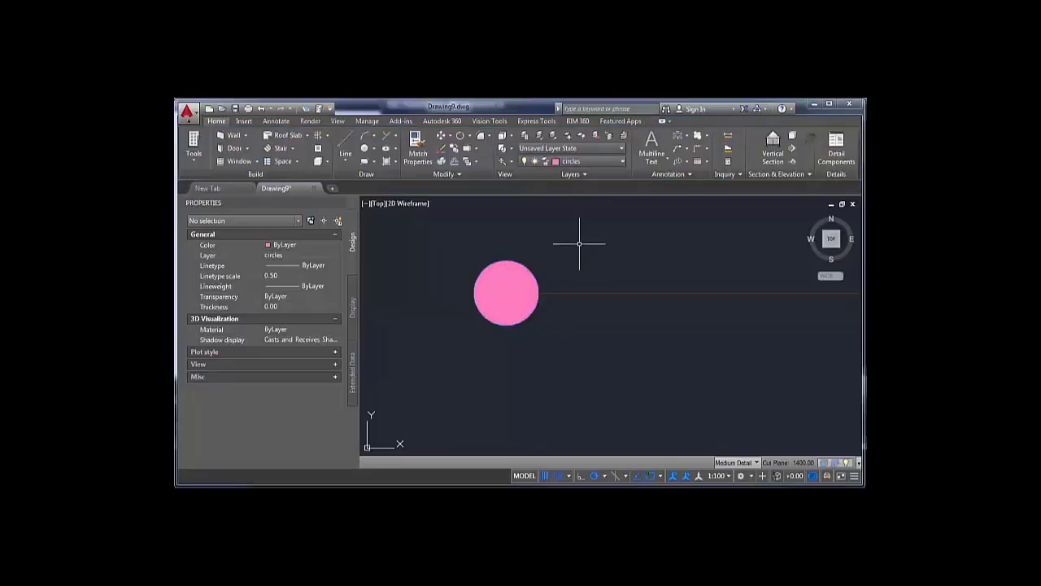
- Move the circle's solid hatch to the circleHatch layer
left_click(507, 280)
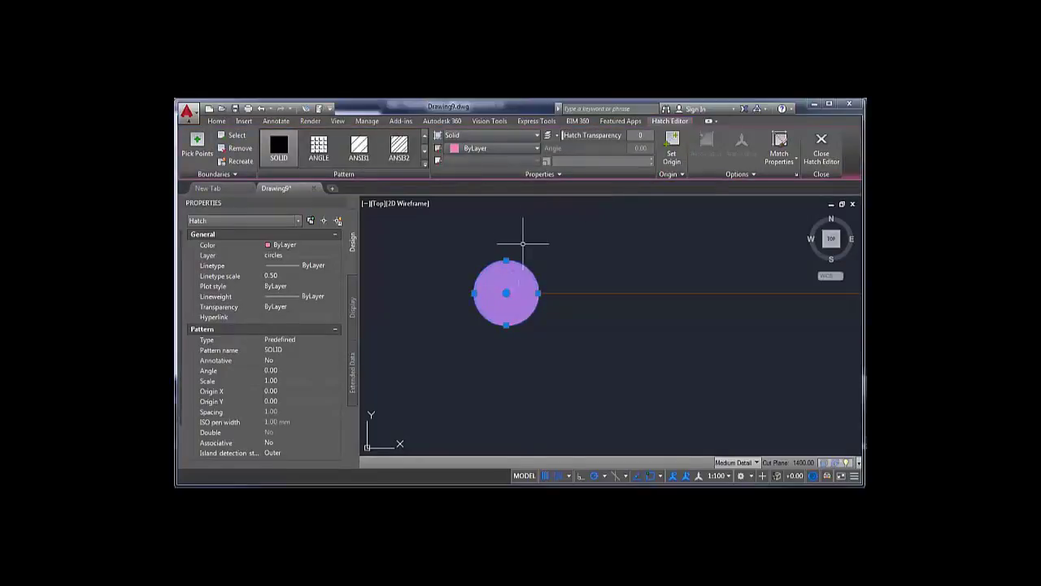
key("Escape")
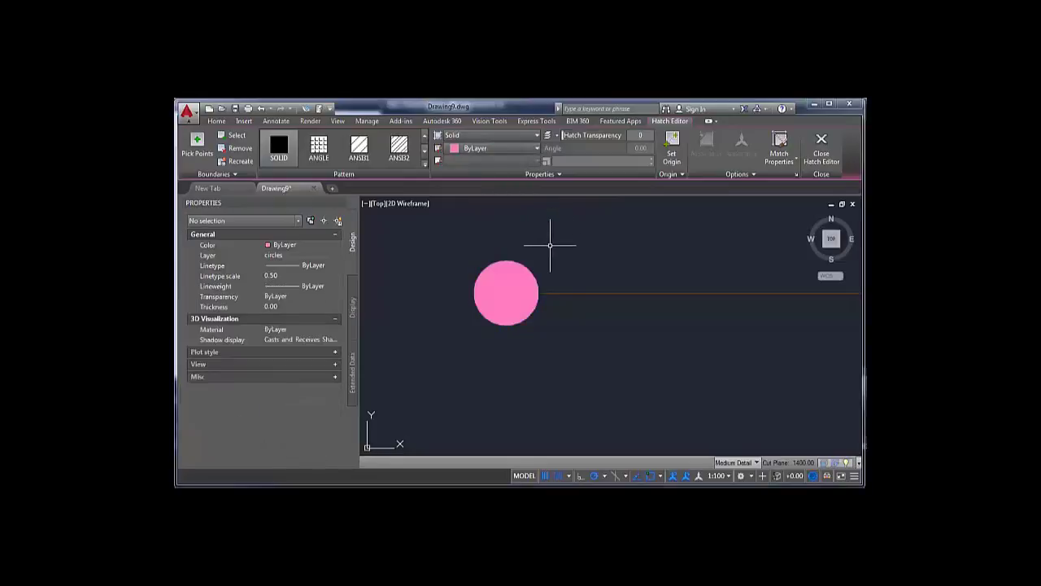
left_click(509, 289)
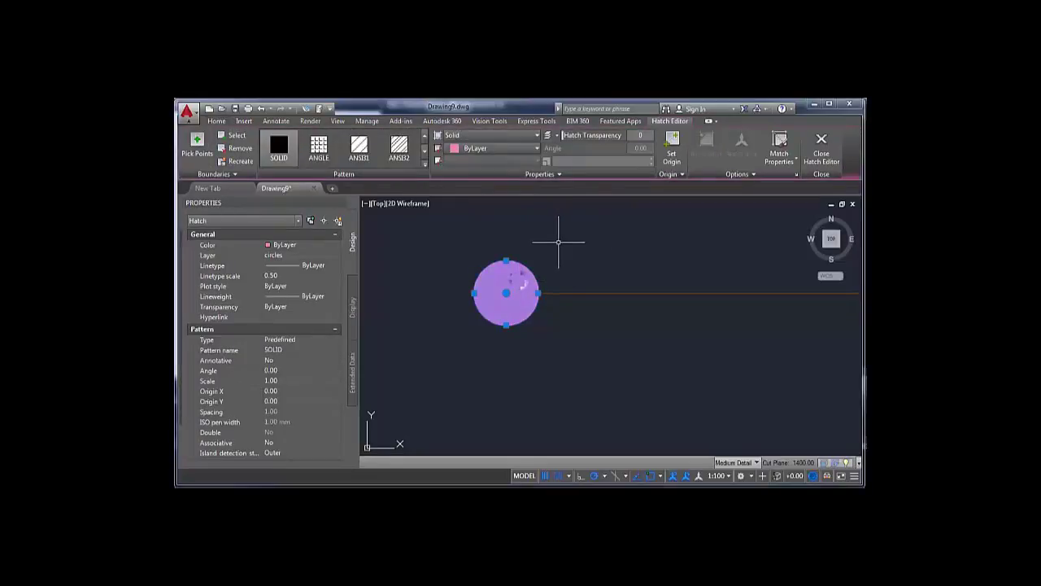
left_click(216, 120)
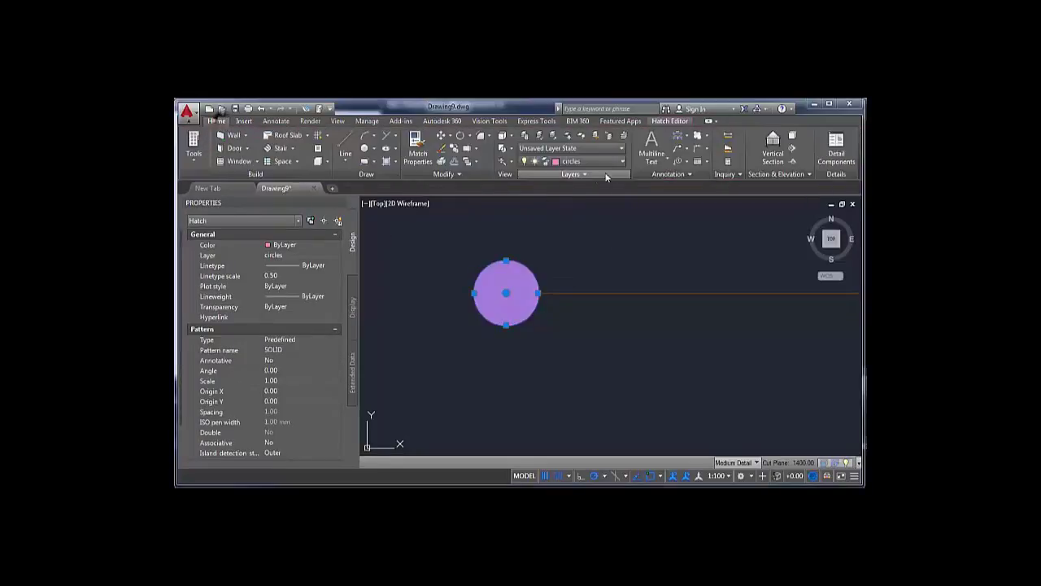
left_click(624, 165)
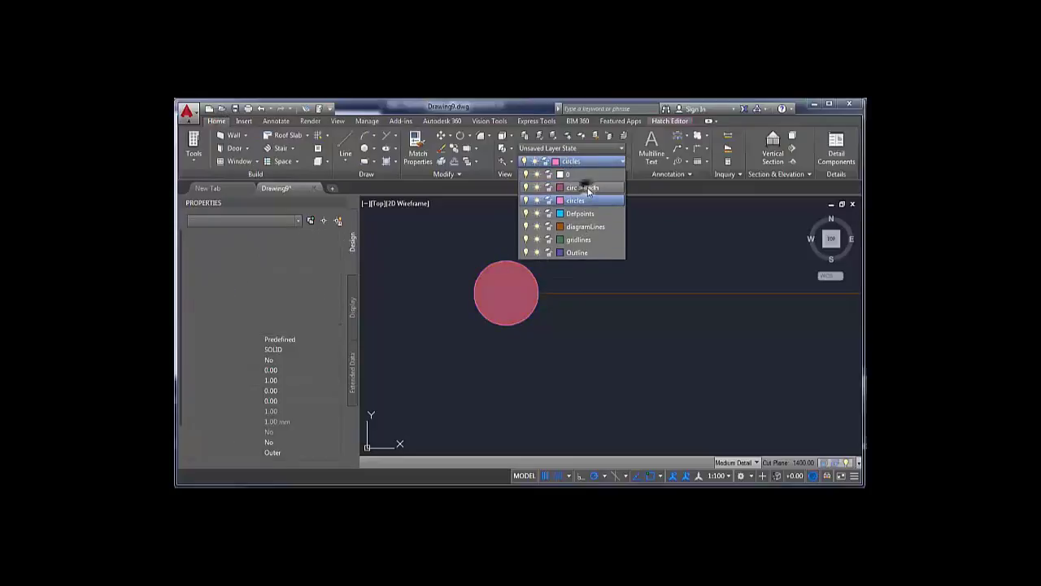
left_click(585, 185)
- Copy the circle with its hatch from its centre to the left ends of the first, second and third diagram lines
left_click(447, 244)
left_click(561, 354)
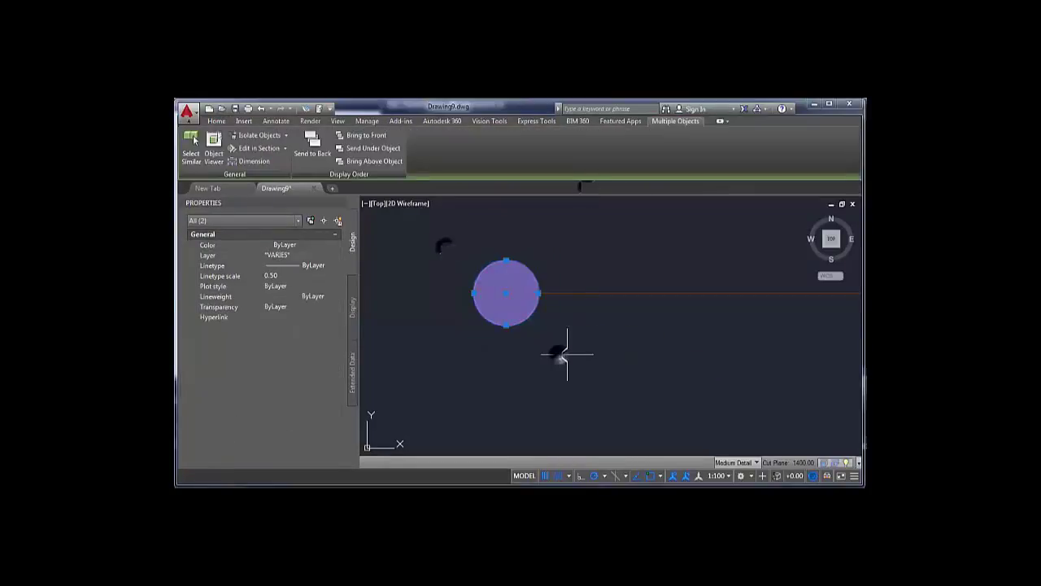
type("co")
key("Return")
left_click(506, 292)
scroll(543, 297, "down", 2)
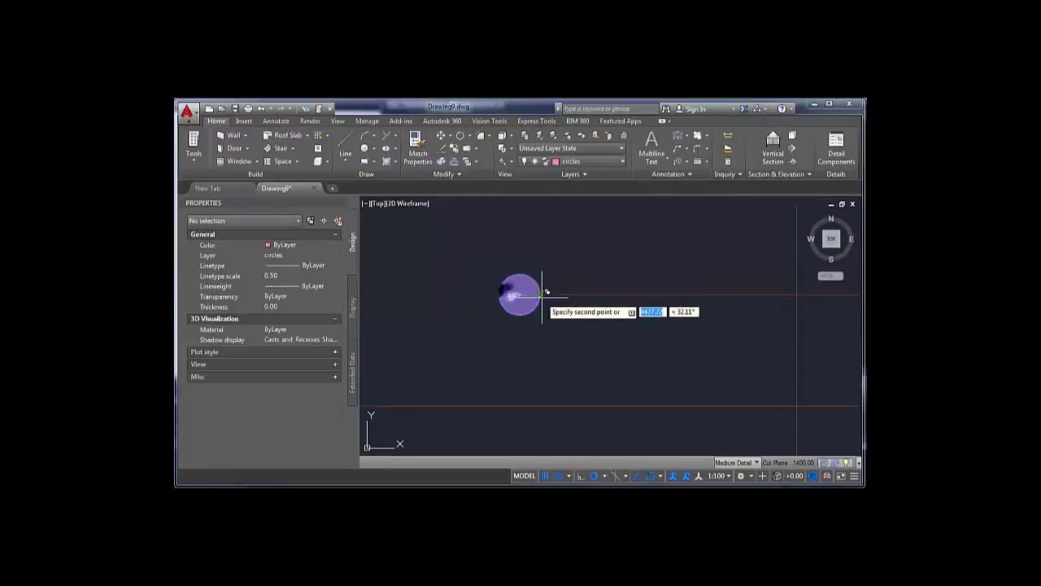
scroll(522, 259, "down", 3)
middle_click_drag(523, 260, 541, 386)
left_click(429, 321)
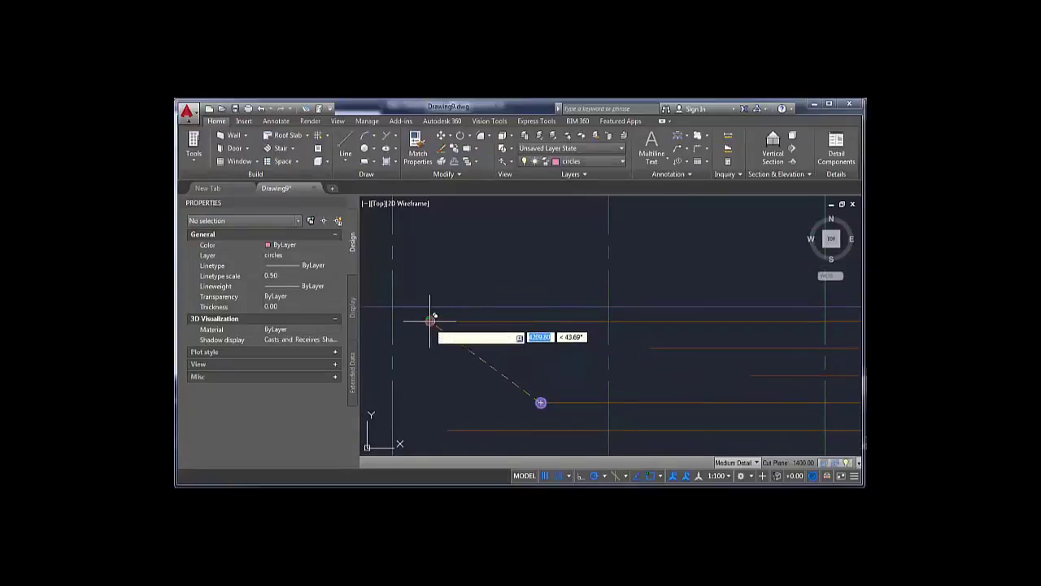
left_click(645, 349)
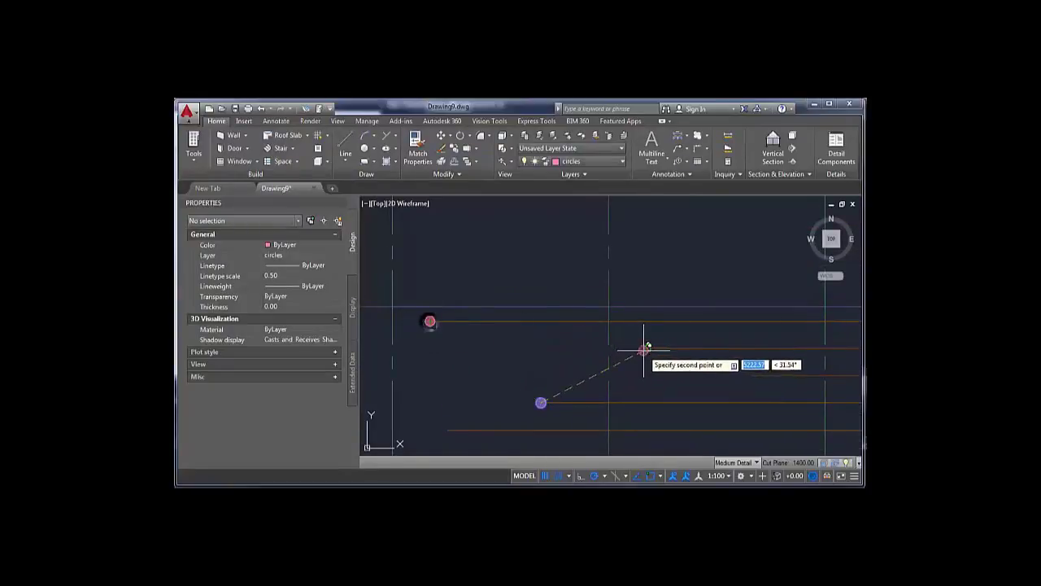
left_click(747, 375)
- Place further copies of the hatched circle on the left ends of the fifth, sixth and seventh diagram lines
middle_click_drag(747, 375, 690, 299)
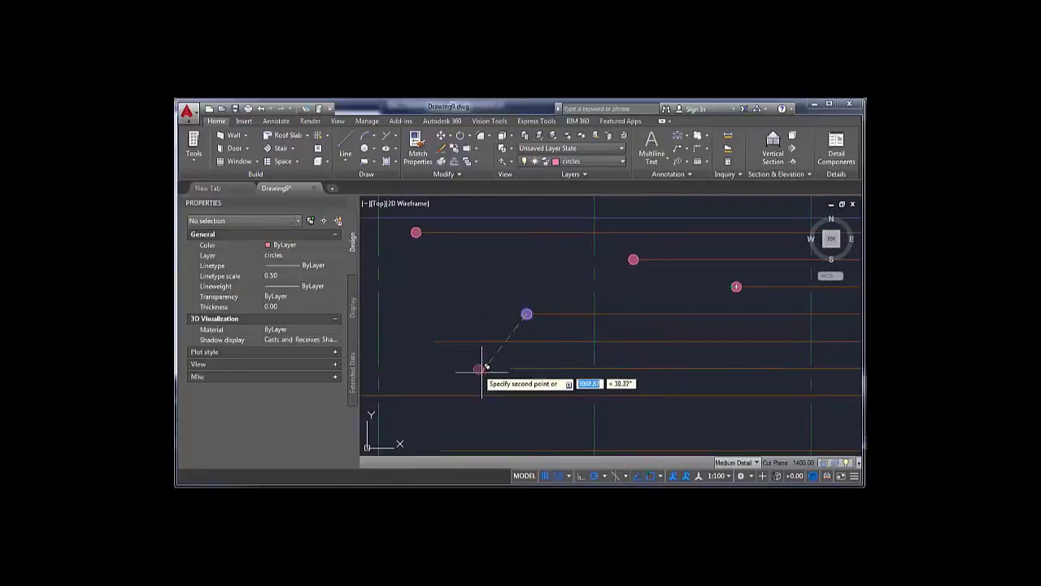
left_click(432, 341)
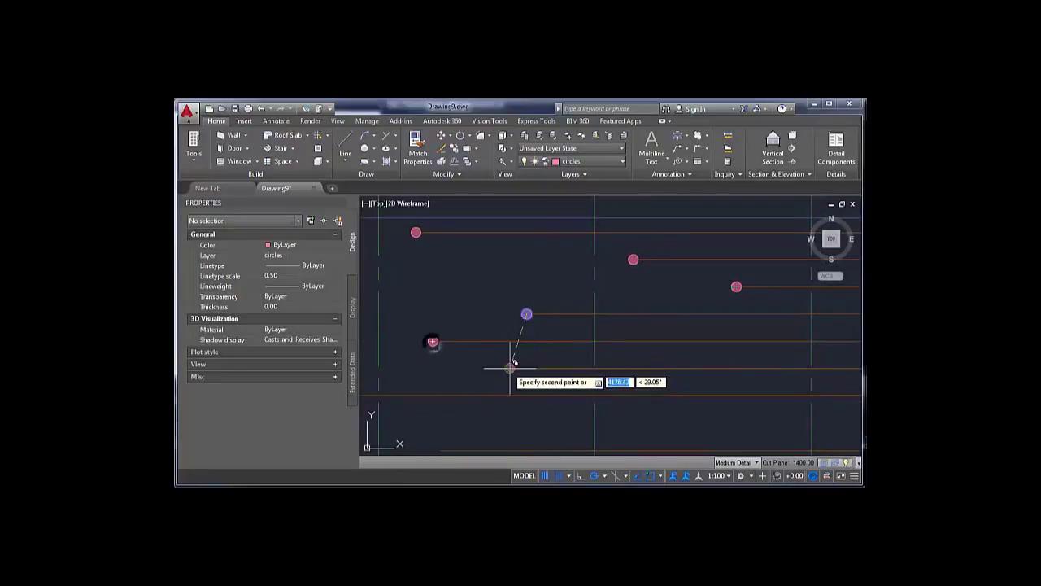
left_click(508, 369)
middle_click_drag(553, 368, 614, 301)
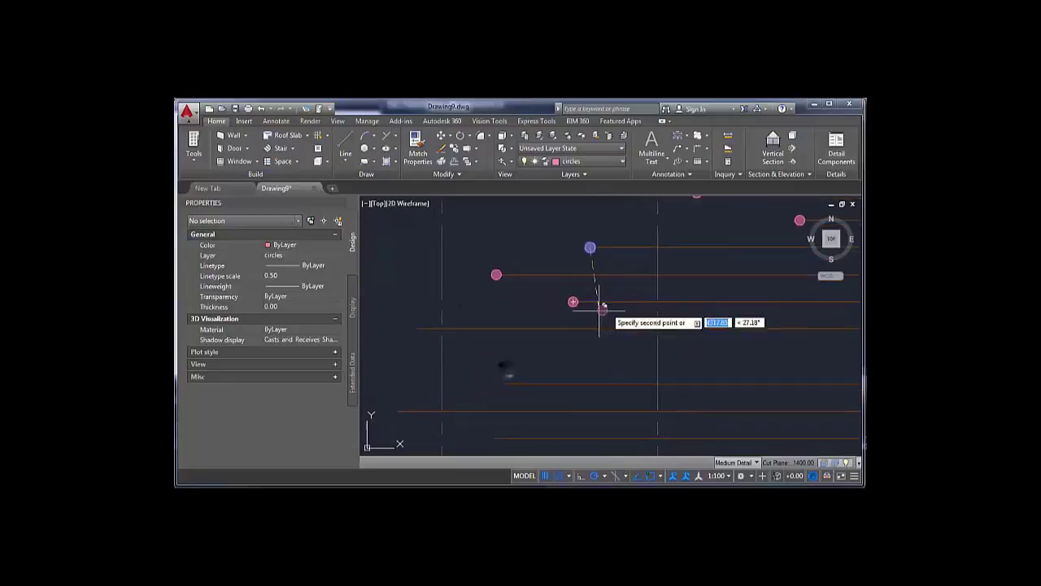
left_click(418, 330)
- Place copies of the hatched circle on the left ends of the eighth to twelfth diagram lines
middle_click_drag(497, 390, 524, 310)
scroll(527, 317, "down", 2)
middle_click_drag(697, 308, 520, 318)
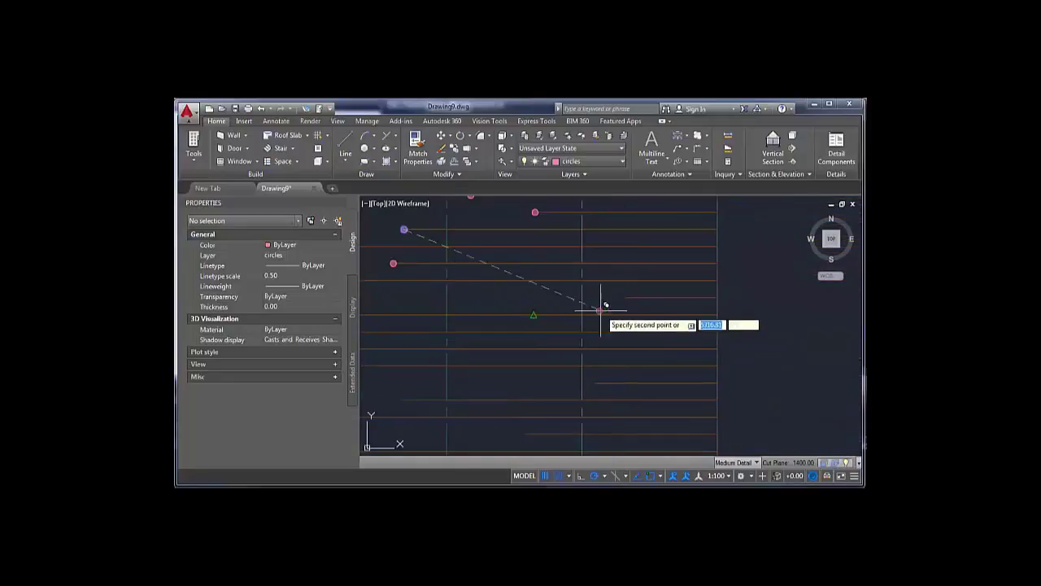
left_click(623, 300)
middle_click_drag(547, 356, 694, 341)
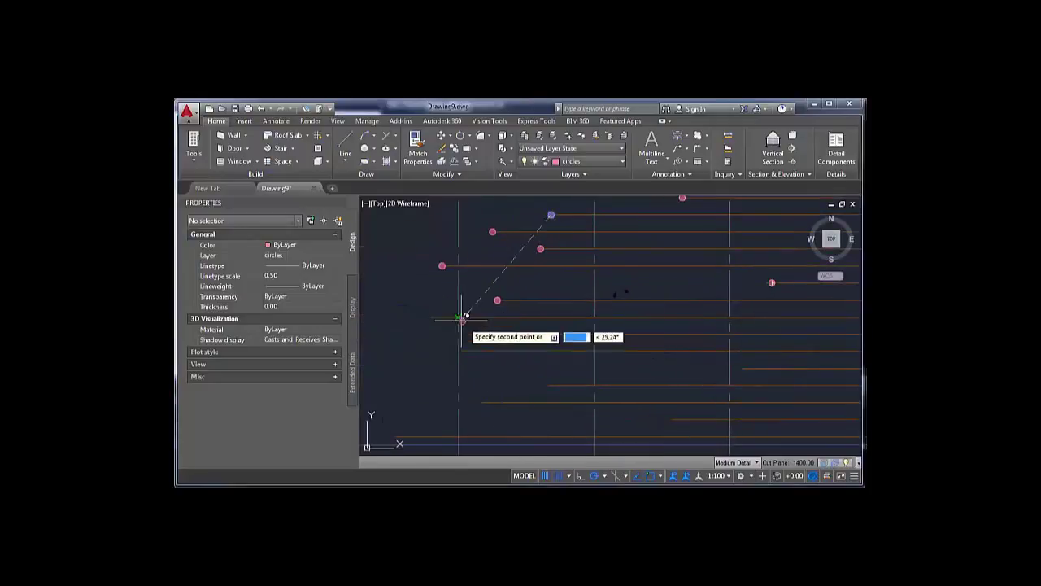
left_click(431, 317)
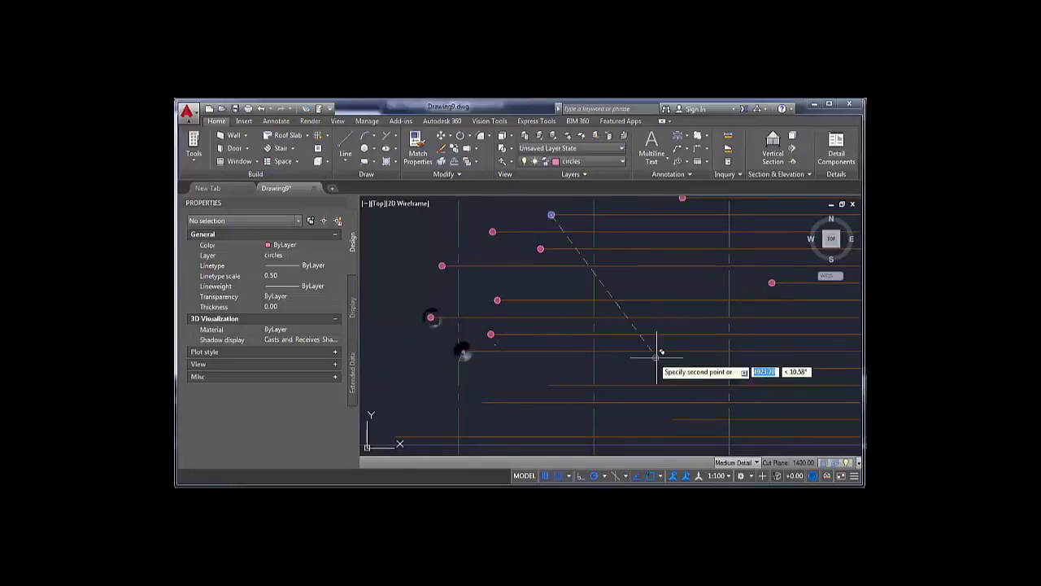
- Place copies of the hatched circle on the left ends of the last five diagram lines, down to the outline's lower edge
middle_click_drag(687, 359, 572, 349)
left_click(625, 356)
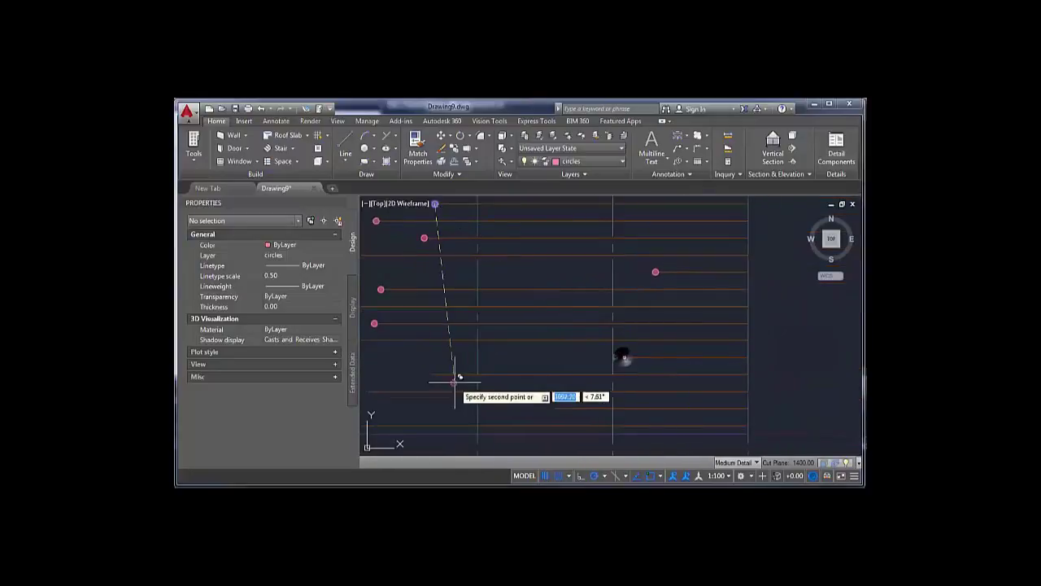
middle_click_drag(468, 374, 553, 354)
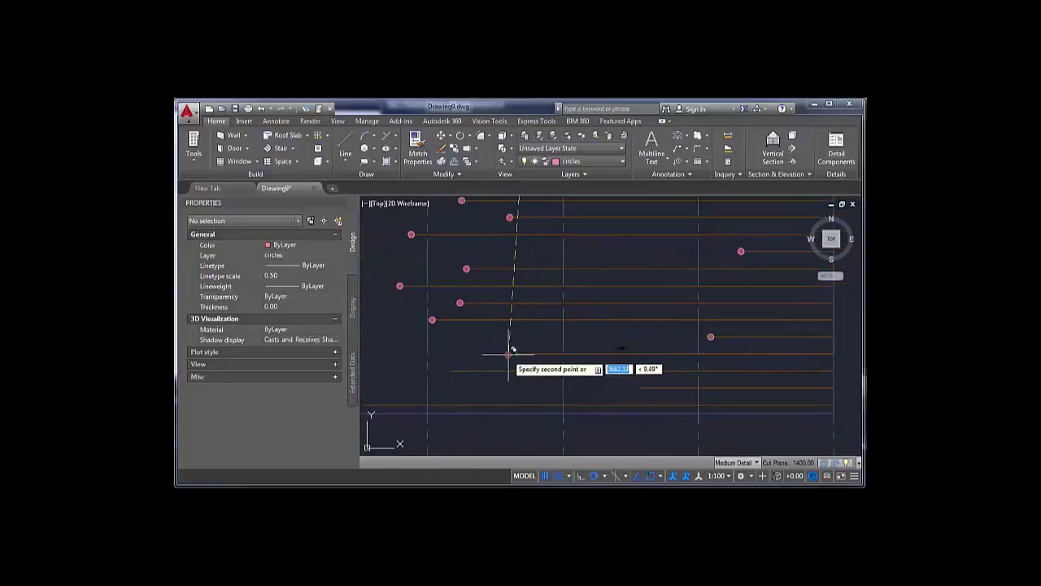
left_click(515, 352)
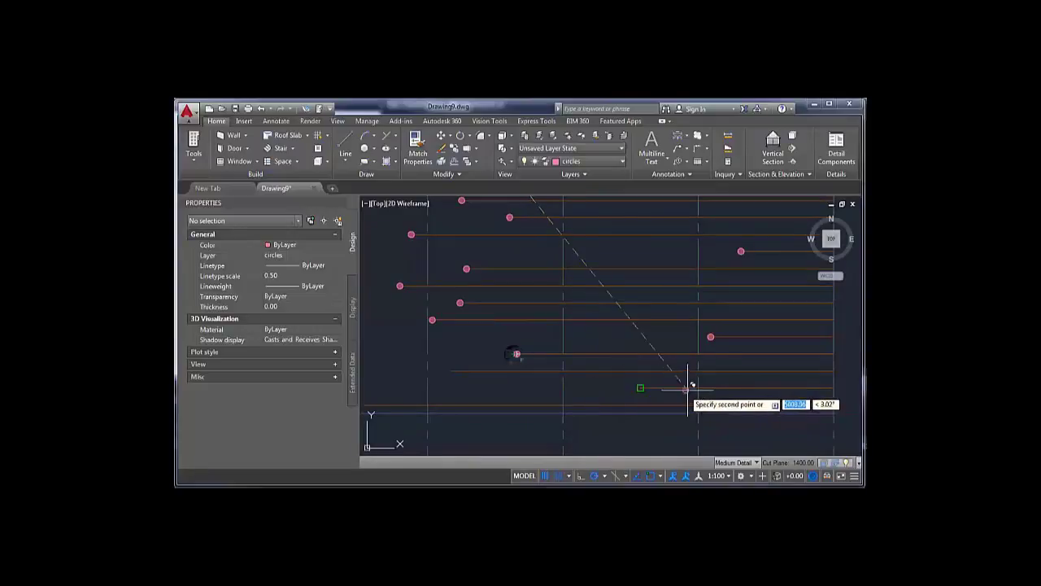
left_click(640, 387)
left_click(452, 371)
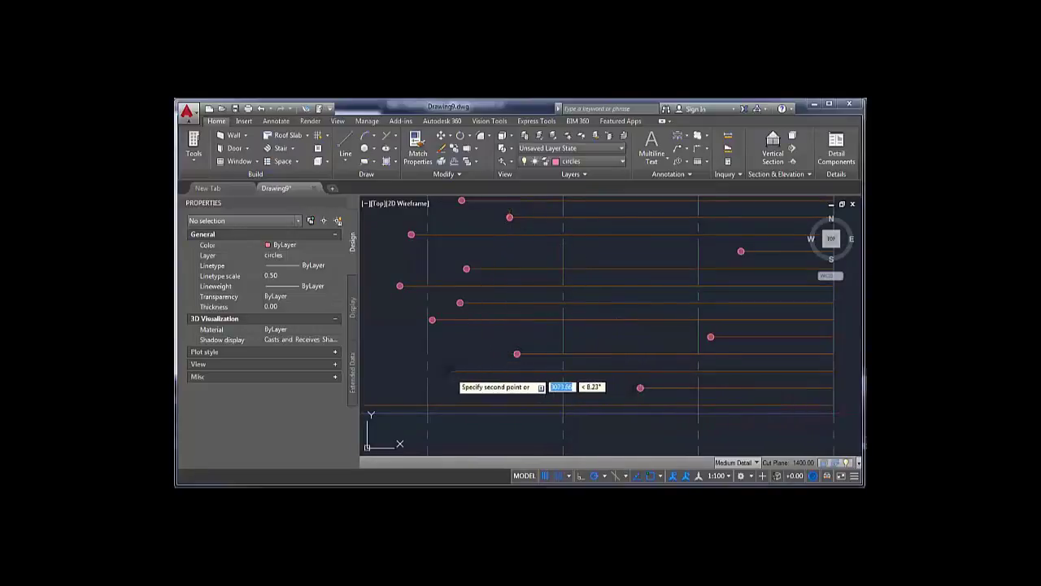
mouse_move(496, 388)
middle_mouse_down()
mouse_move(514, 374)
mouse_move(524, 337)
mouse_move(592, 365)
mouse_move(633, 361)
middle_mouse_up()
scroll(583, 360, "down", 2)
left_click(575, 348)
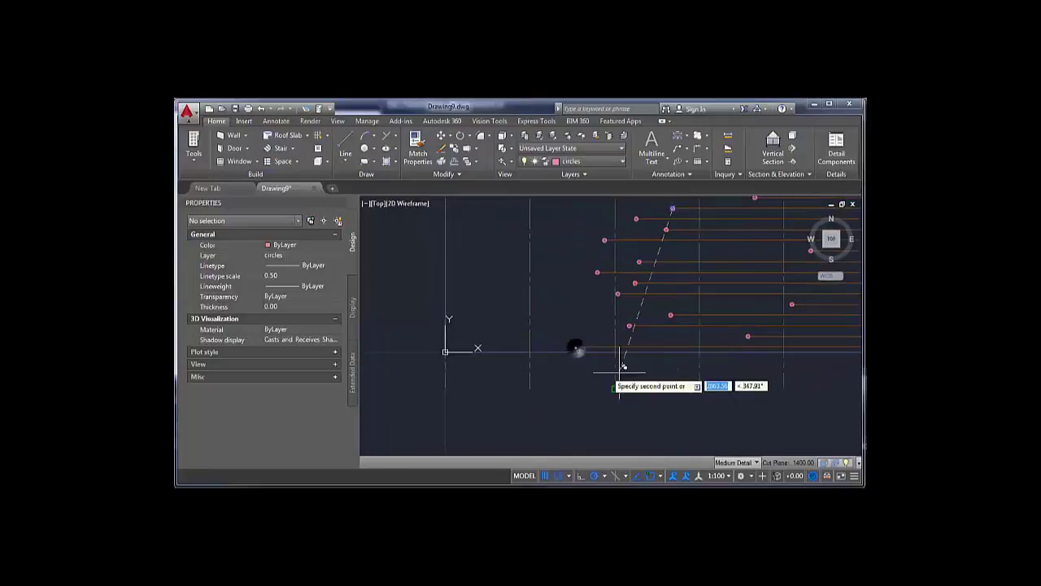
- Examine the whole diagram to check the hatched circles at the left ends of all lines
middle_click_drag(705, 285, 627, 352)
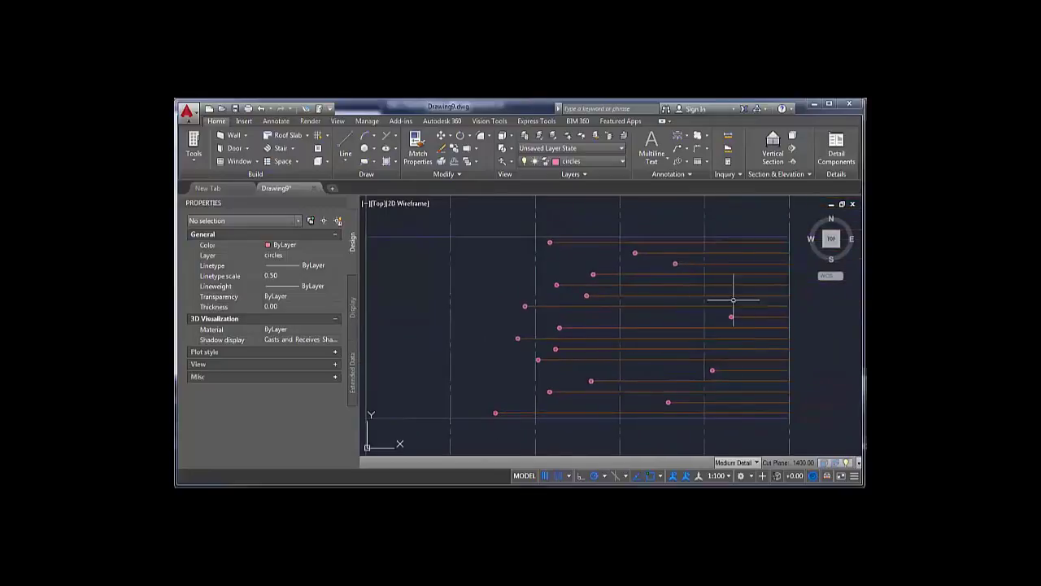
middle_click_drag(670, 309, 606, 313)
scroll(607, 312, "down", 2)
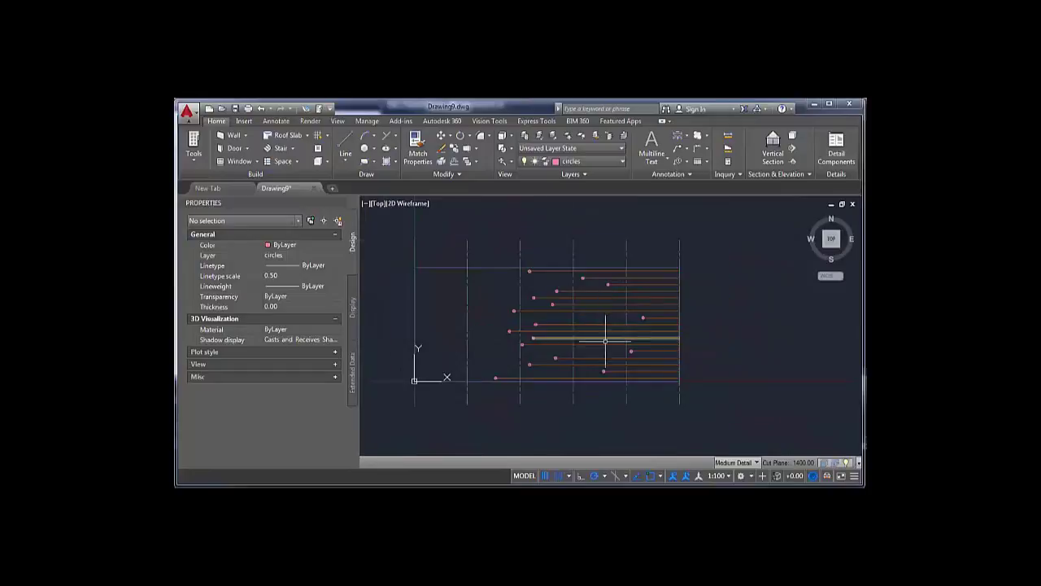
scroll(605, 339, "down", 2)
scroll(605, 340, "up", 3)
scroll(606, 340, "down", 1)
mouse_move(554, 335)
middle_mouse_down()
mouse_move(637, 334)
mouse_move(563, 315)
middle_mouse_up()
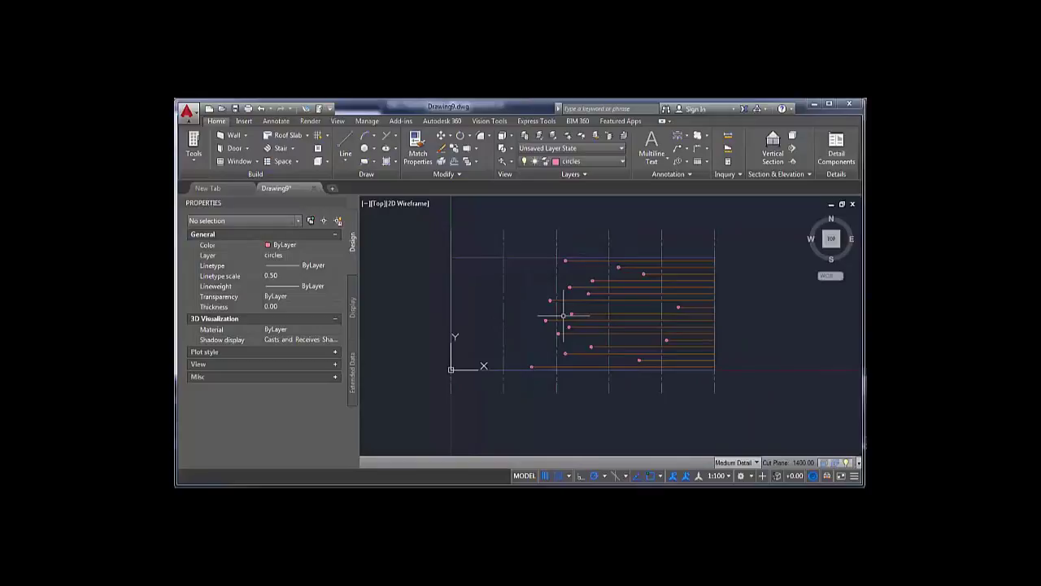
- Set up a plot with the DWG To PDF.pc3 plotter and ISO A4 (297.00 x 210.00 MM) paper
key("ctrl+p")
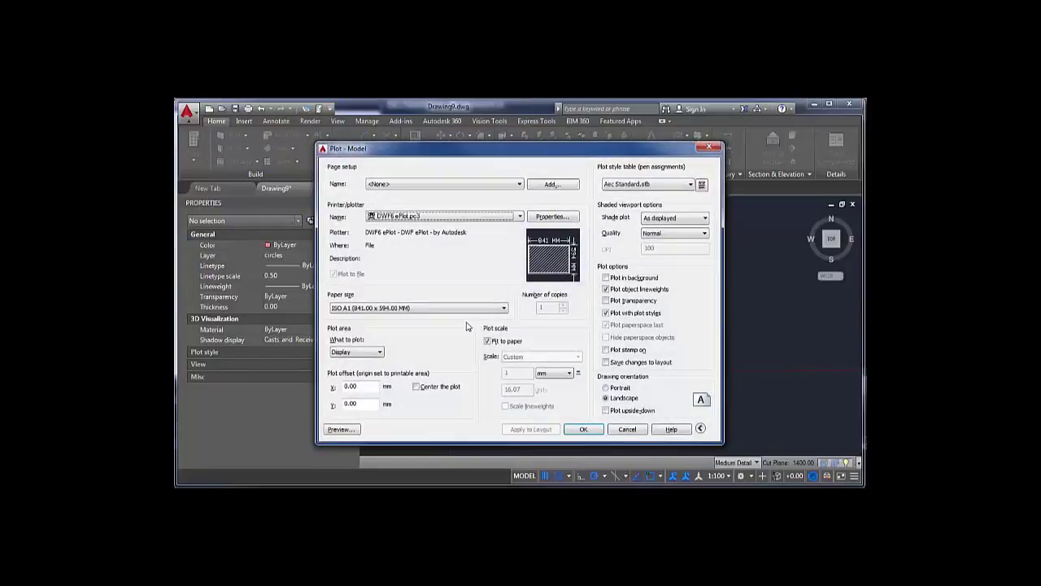
left_click(519, 216)
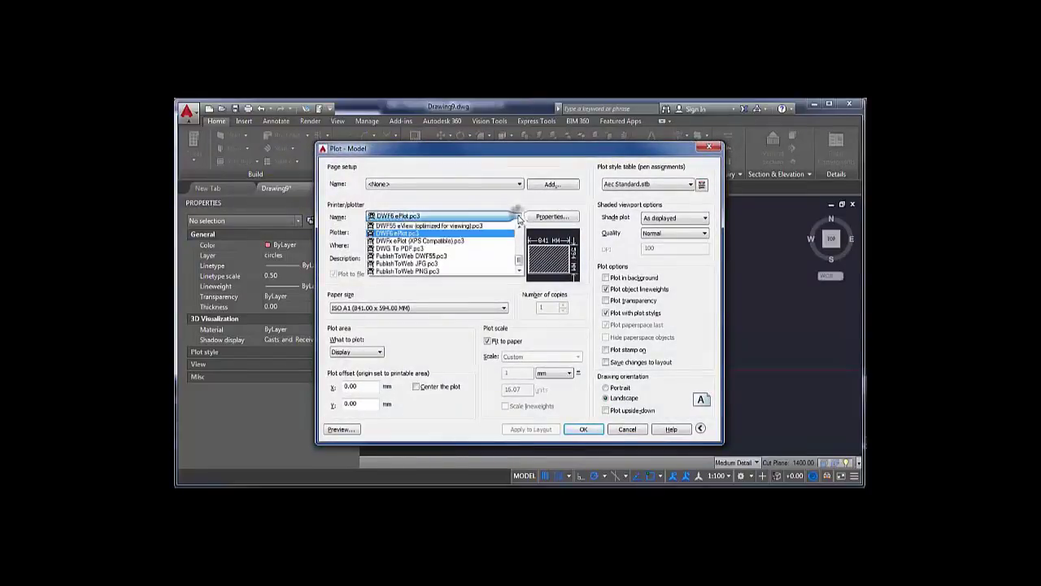
left_click(395, 248)
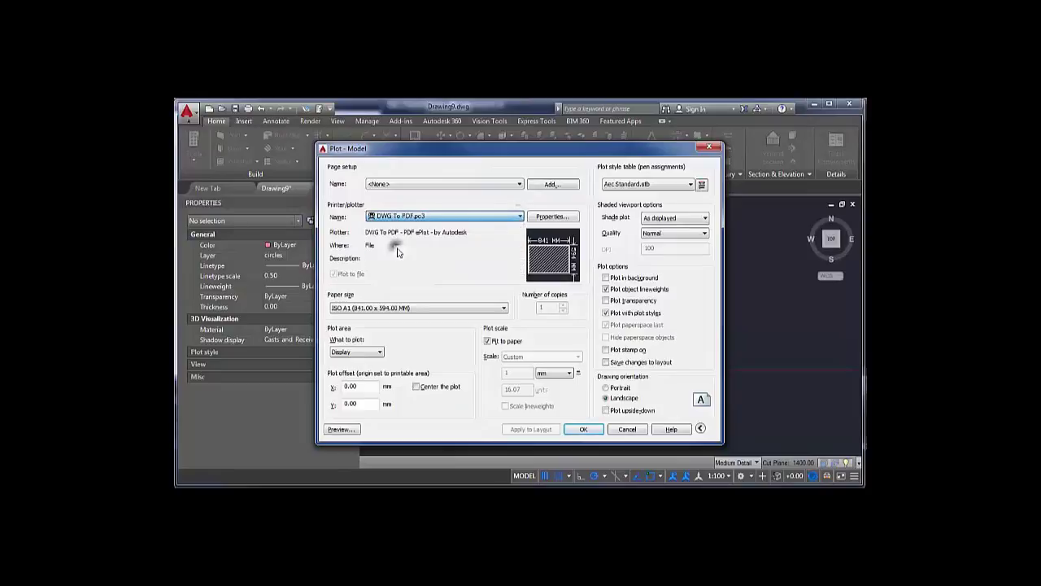
left_click(504, 308)
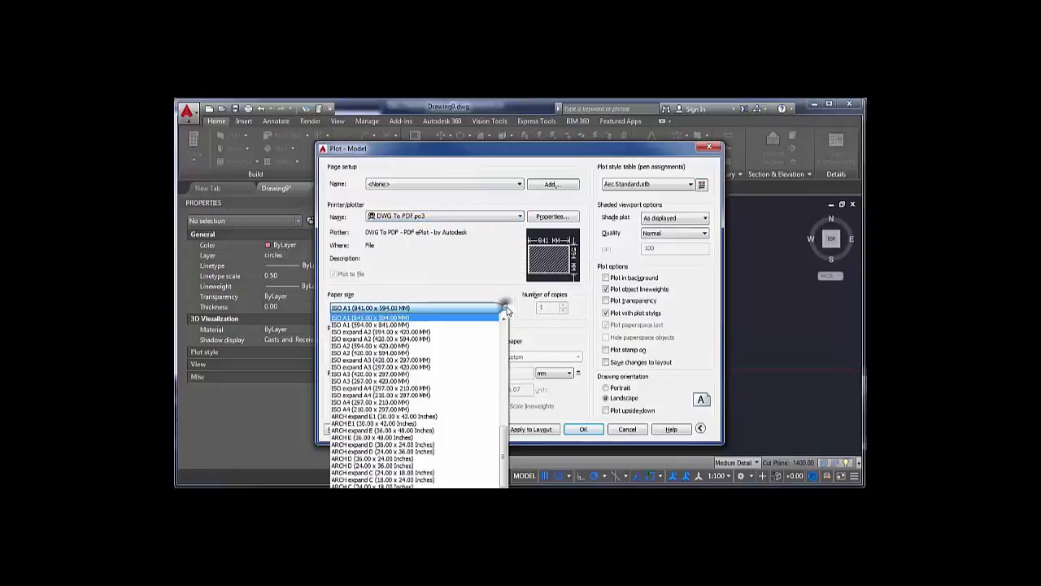
left_click(392, 402)
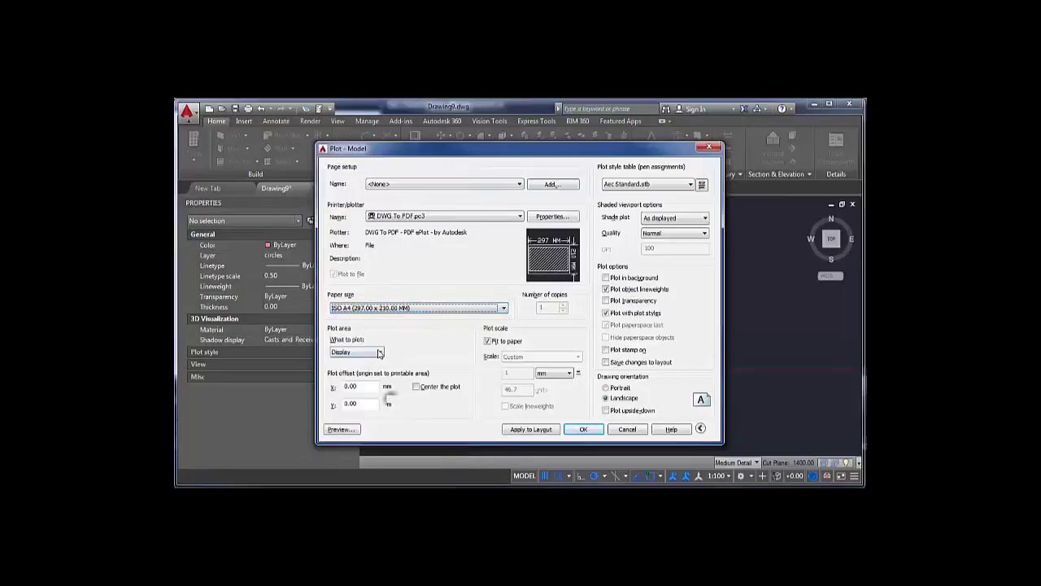
- Set the plot area to a window enclosing the whole diagram and apply the plot settings to the layout
left_click(379, 353)
left_click(365, 383)
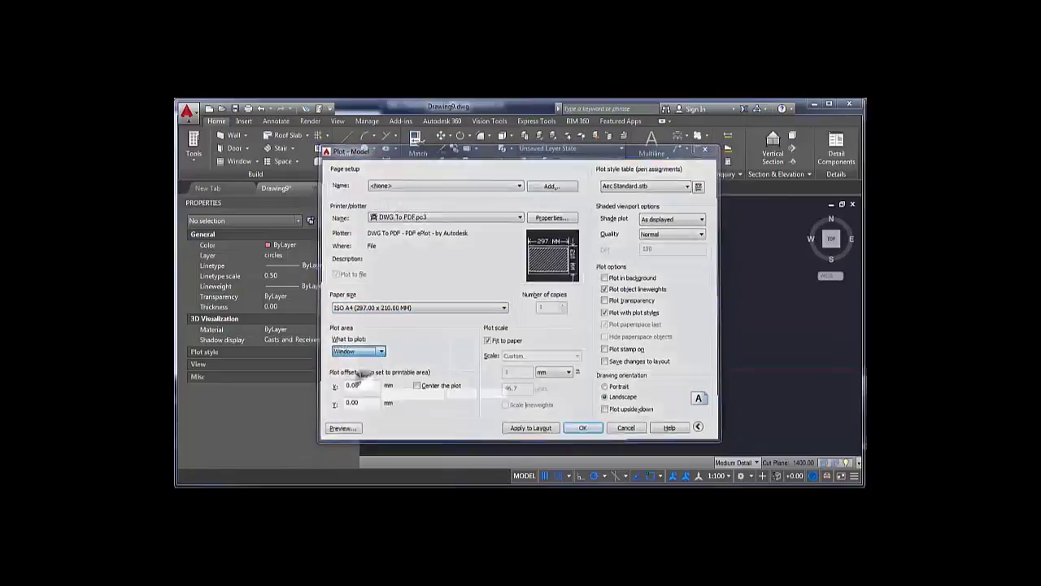
left_click(423, 218)
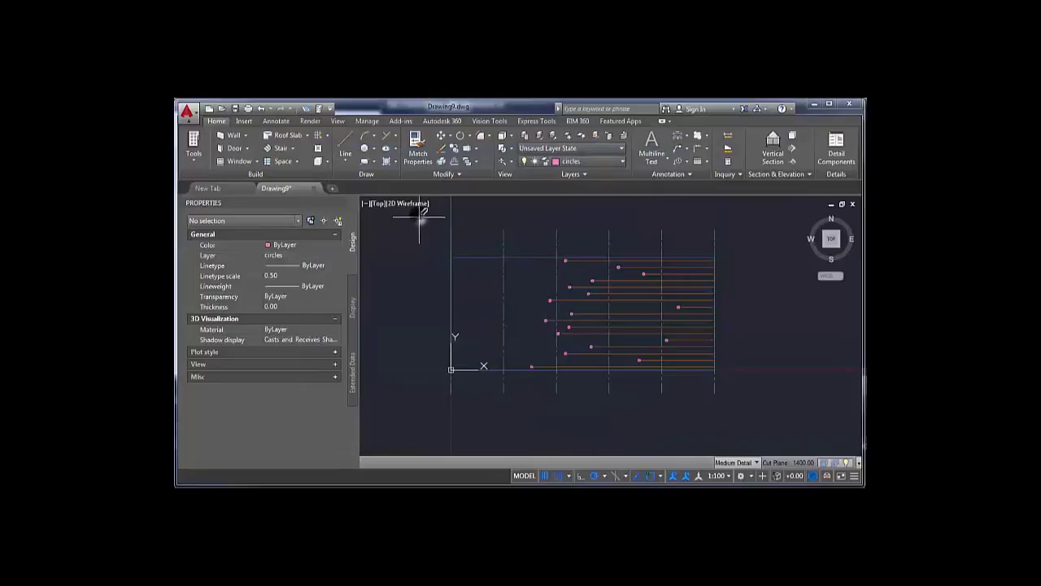
left_click(745, 400)
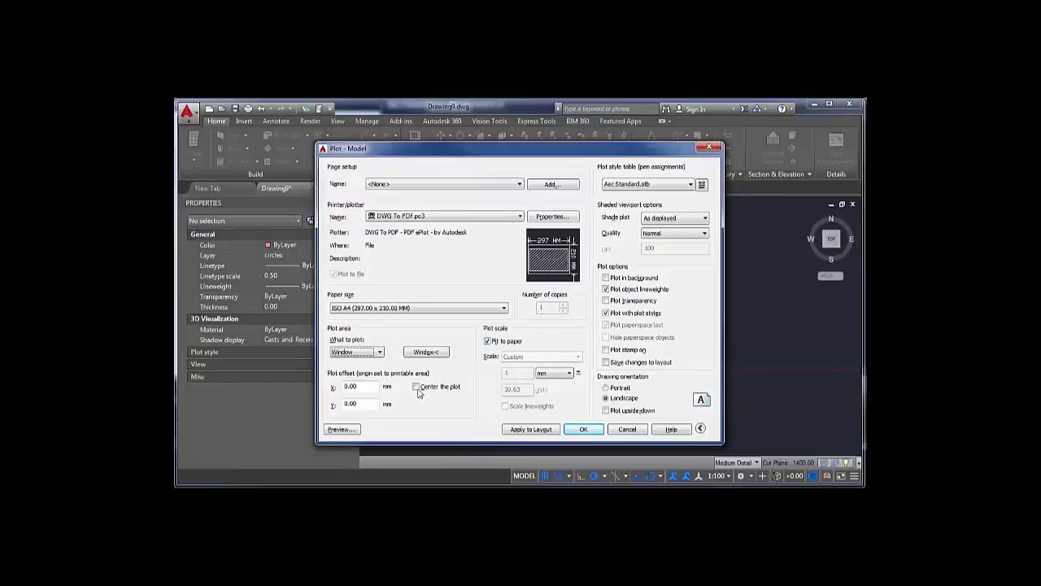
left_click(529, 430)
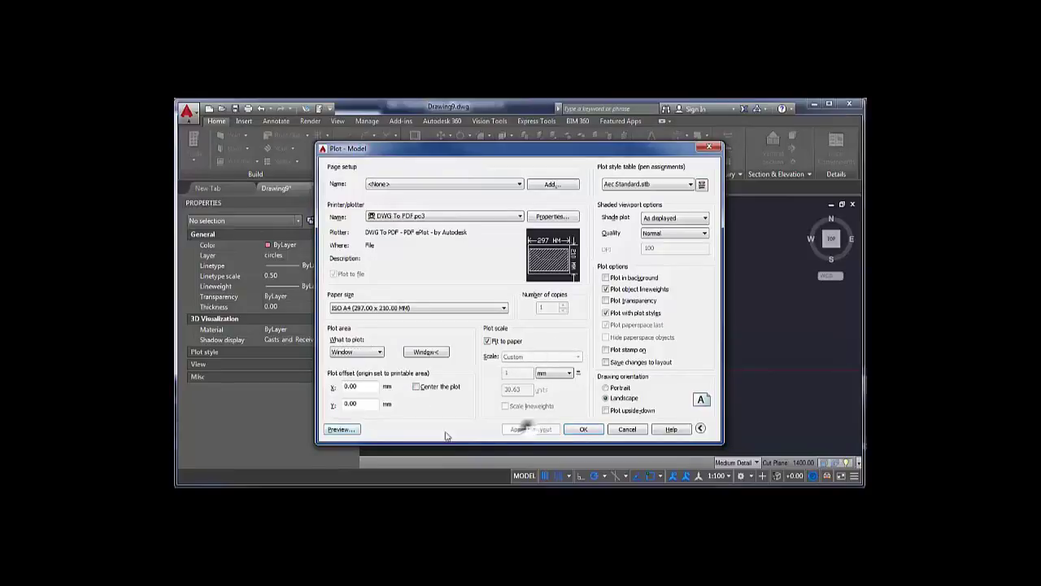
- Preview the plot to examine the line colours and weights, then exit the plot setup without plotting
left_click(341, 429)
scroll(560, 287, "up", 4)
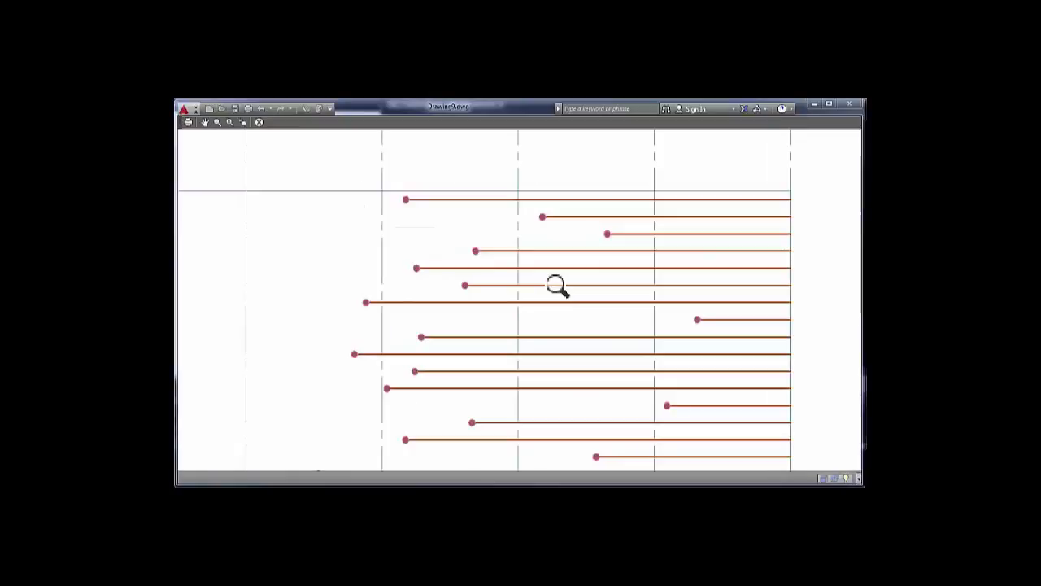
scroll(515, 241, "down", 6)
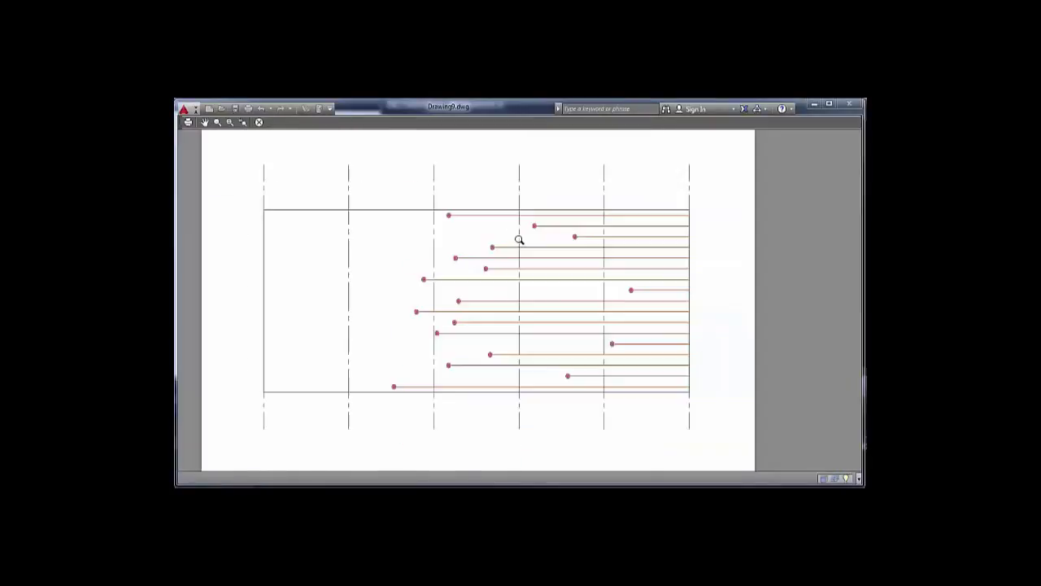
right_click(518, 255)
left_click(543, 262)
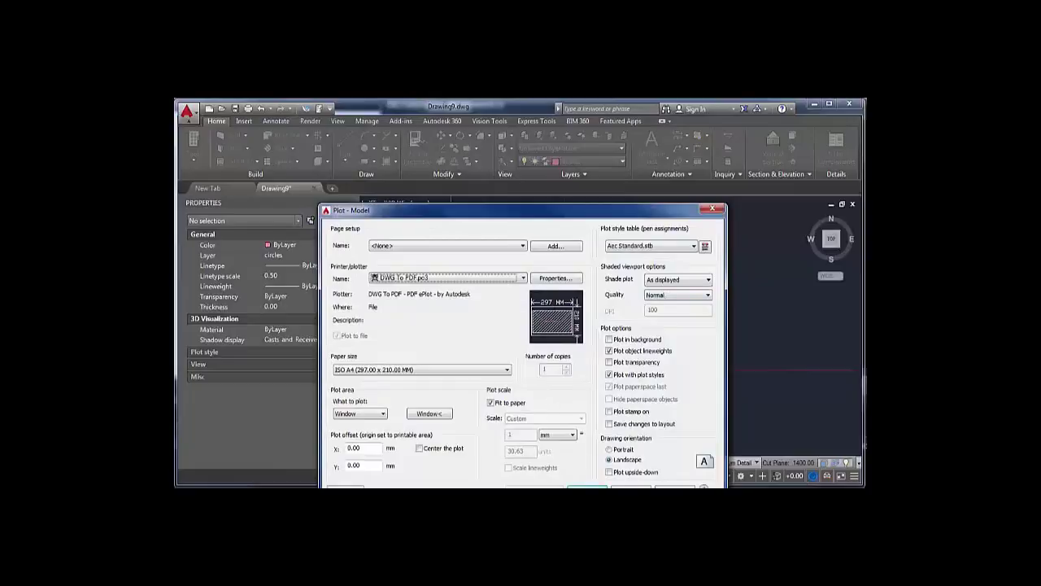
left_click(631, 491)
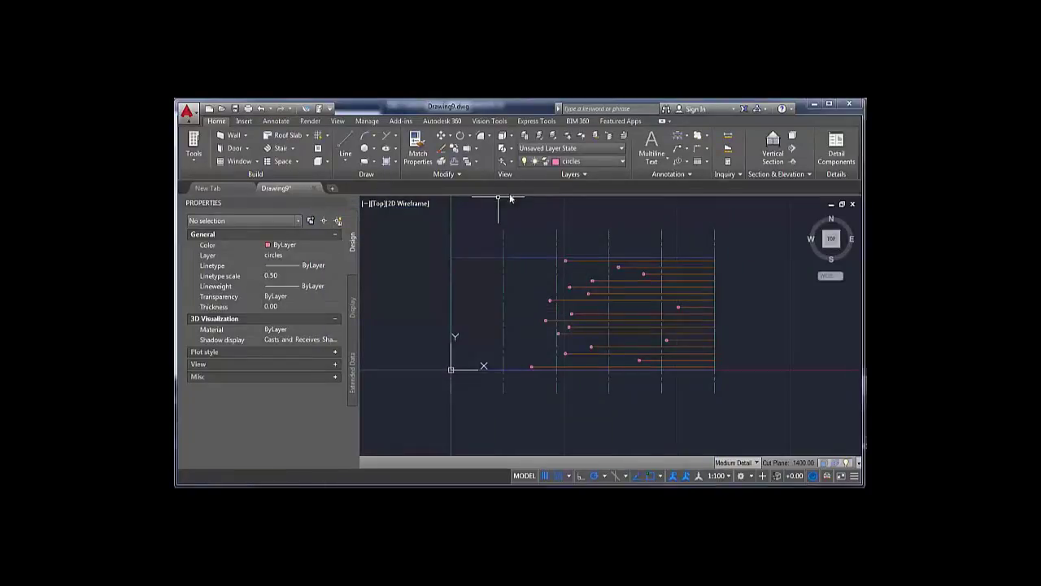
- Assign the Full Saturation plot style to all layers from 0 to Outline
left_click(525, 136)
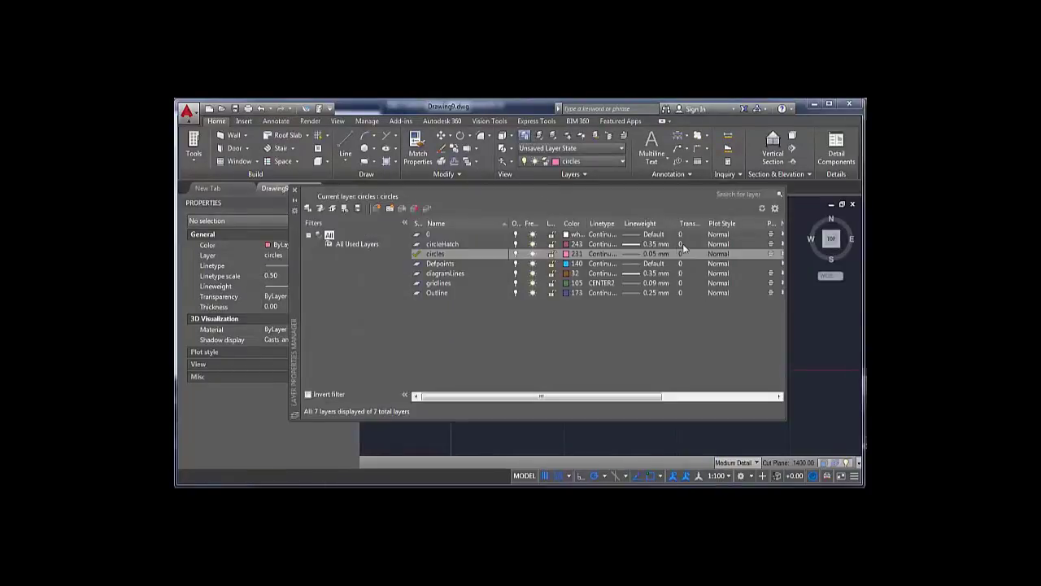
left_click(439, 235)
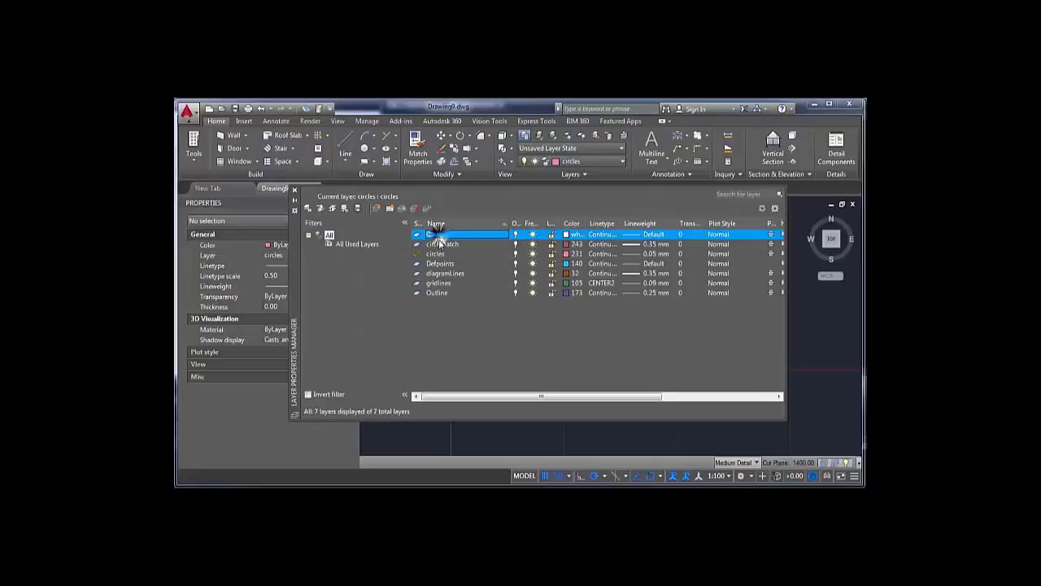
left_click(441, 293, "shift")
left_click(720, 237)
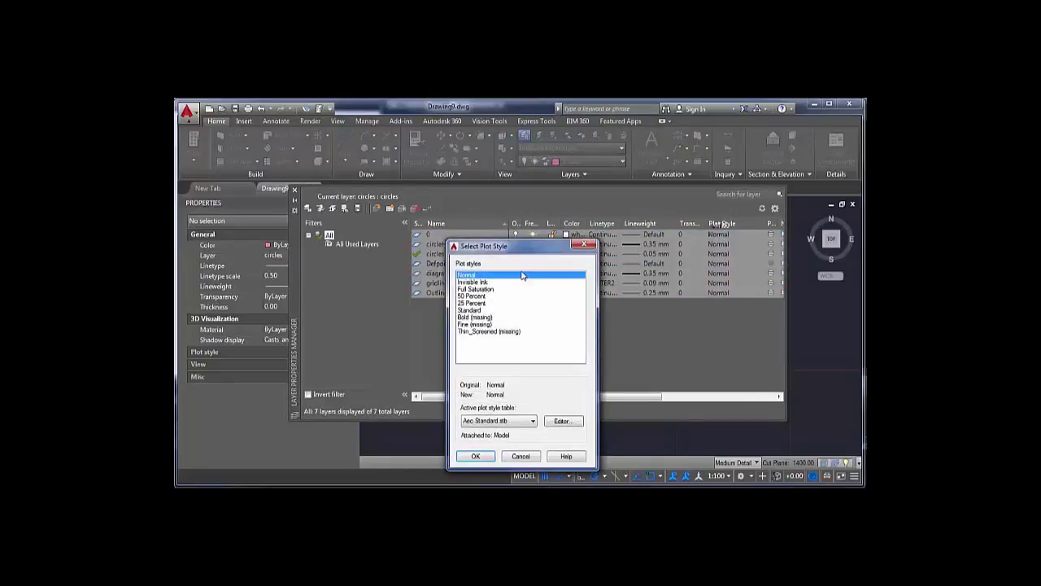
left_click(473, 289)
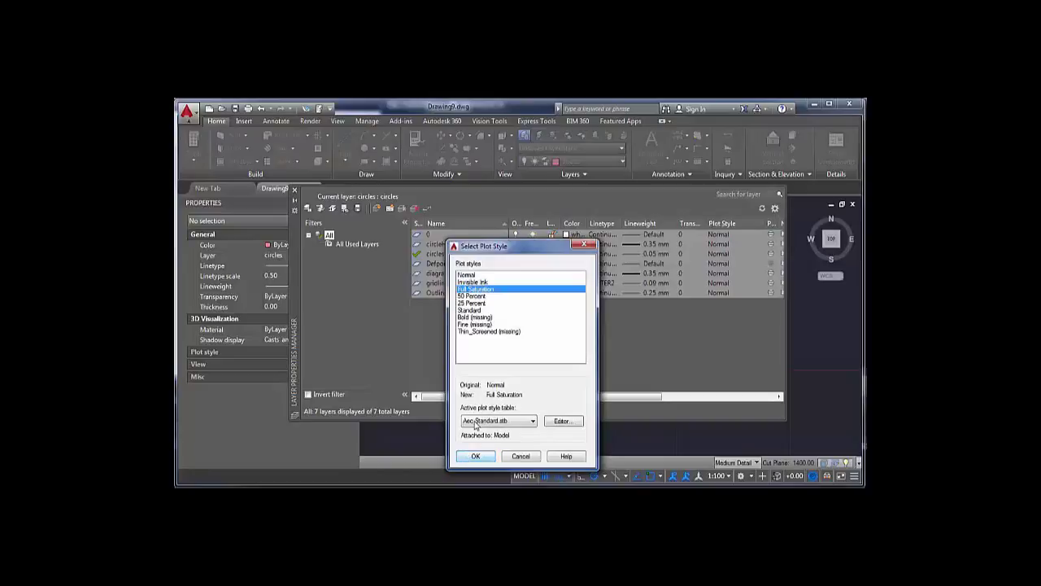
left_click(474, 457)
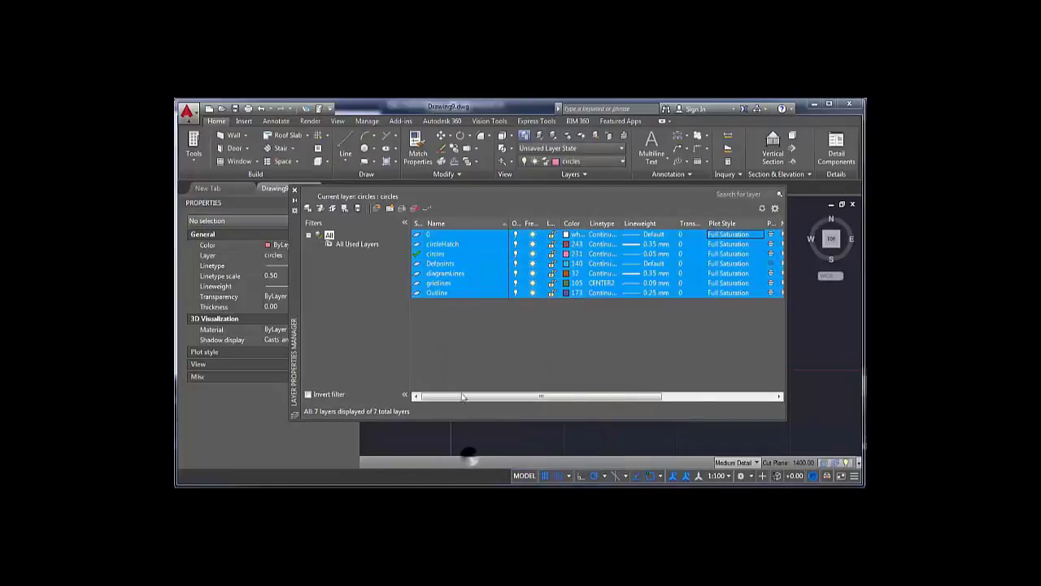
left_click(295, 190)
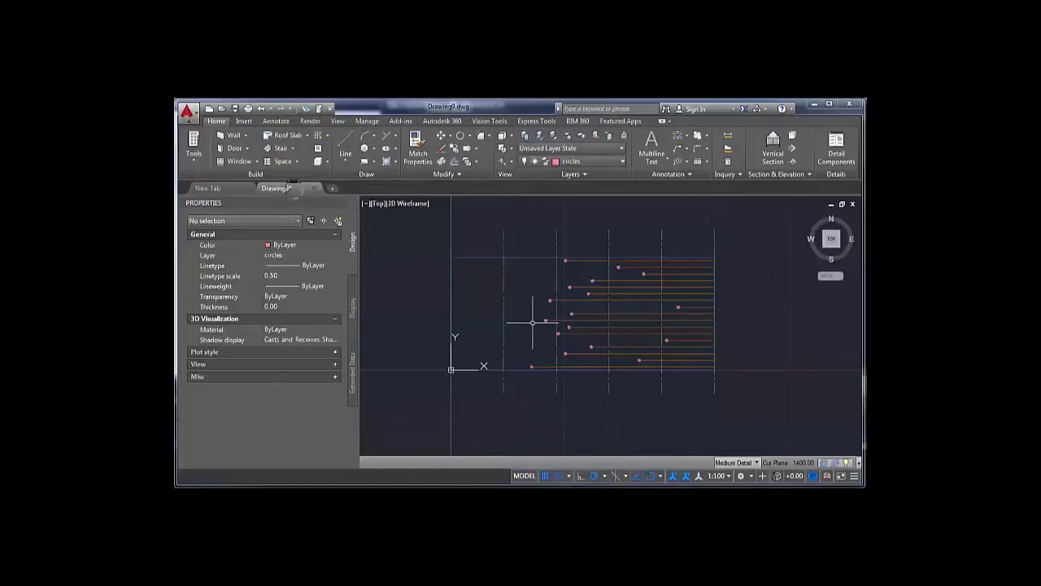
- Preview the plot again to check the linework and hatched circles with the new plot style, then leave the plot setup
key("ctrl+p")
left_click(332, 427)
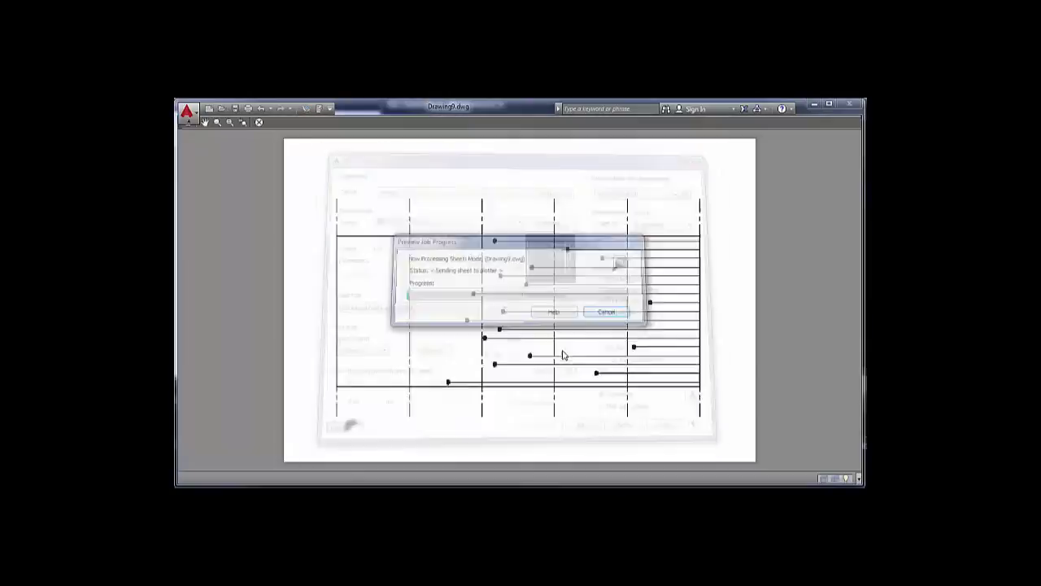
scroll(511, 262, "up", 5)
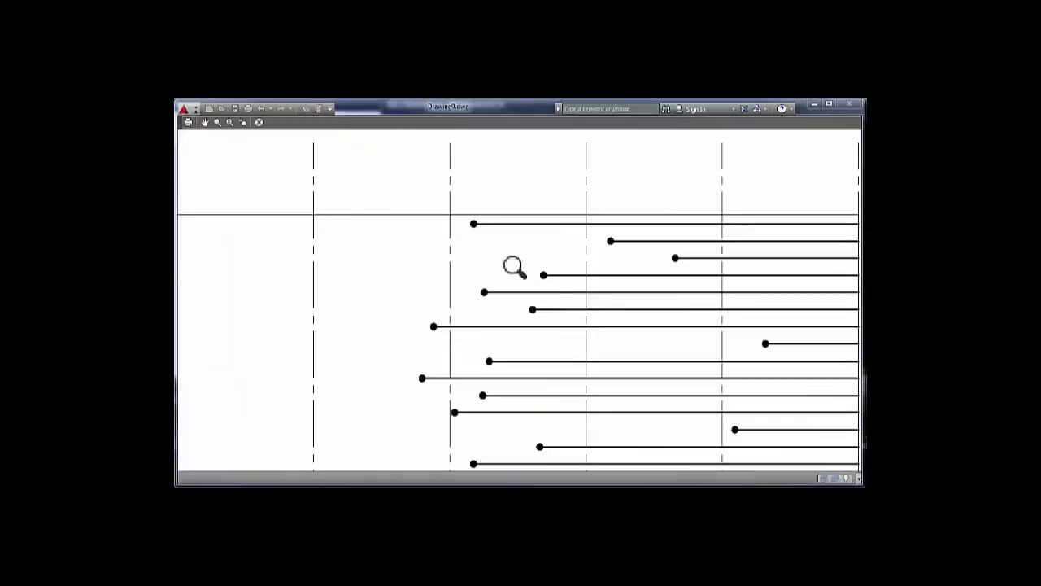
scroll(495, 236, "up", 3)
scroll(481, 197, "up", 2)
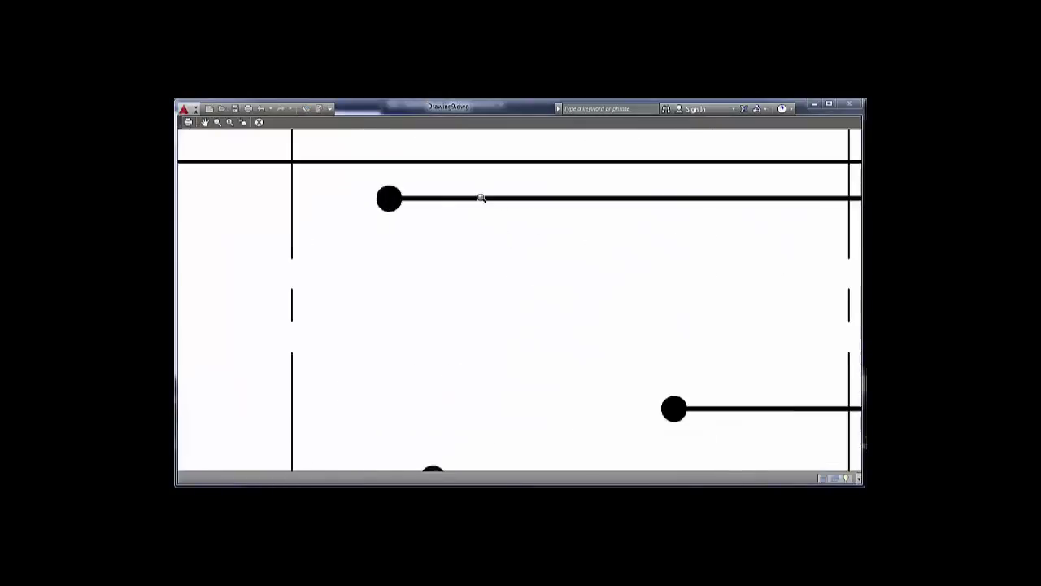
scroll(497, 222, "down", 10)
middle_click_drag(496, 274, 495, 245)
key("Escape")
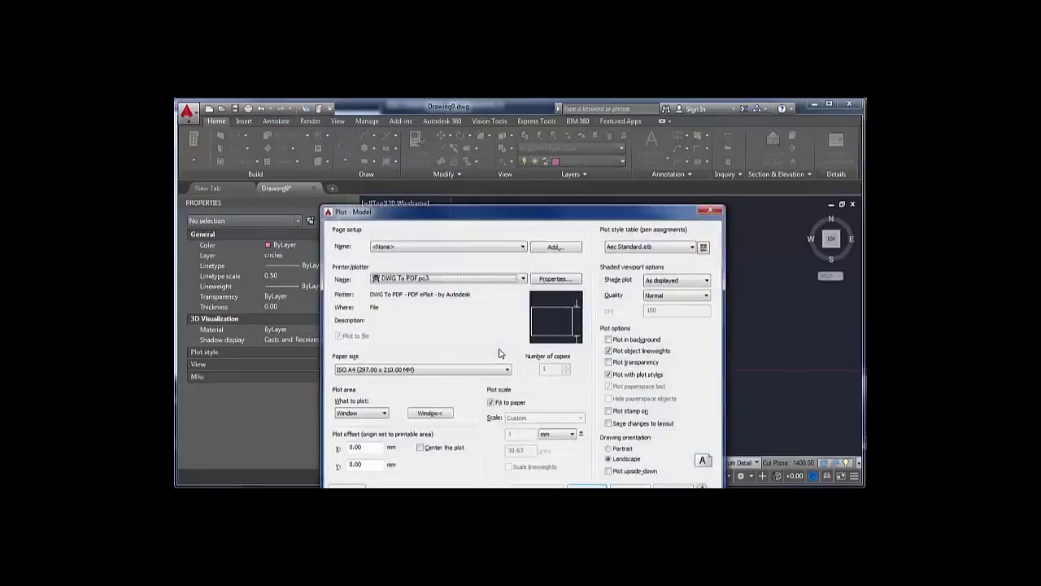
left_click(632, 488)
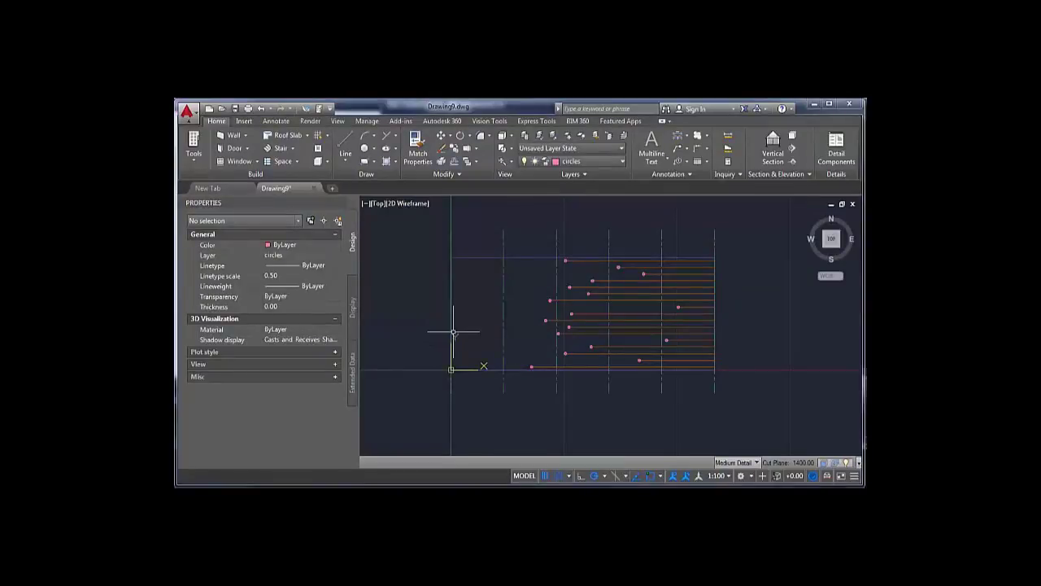
- Draw a horizontal ground line about 8840 long along the outline's lower edge, extending about 875 beyond its left corner and past the right one
type("l")
key("Return")
left_click(450, 370)
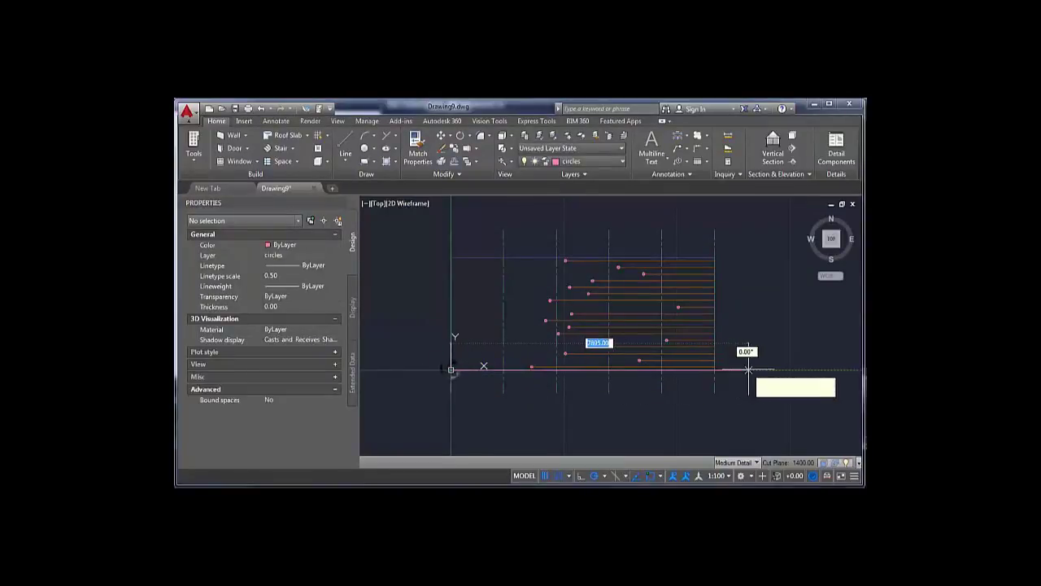
left_click(750, 369)
key("Return")
left_click(734, 370)
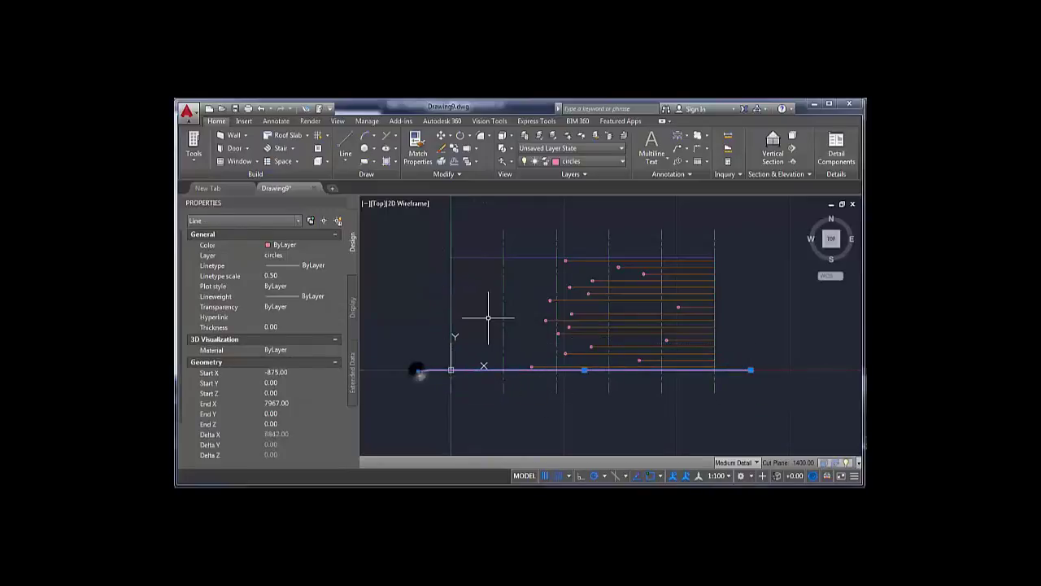
key("Escape")
- Create a new layer named ground and set its colour to blue
left_click(521, 139)
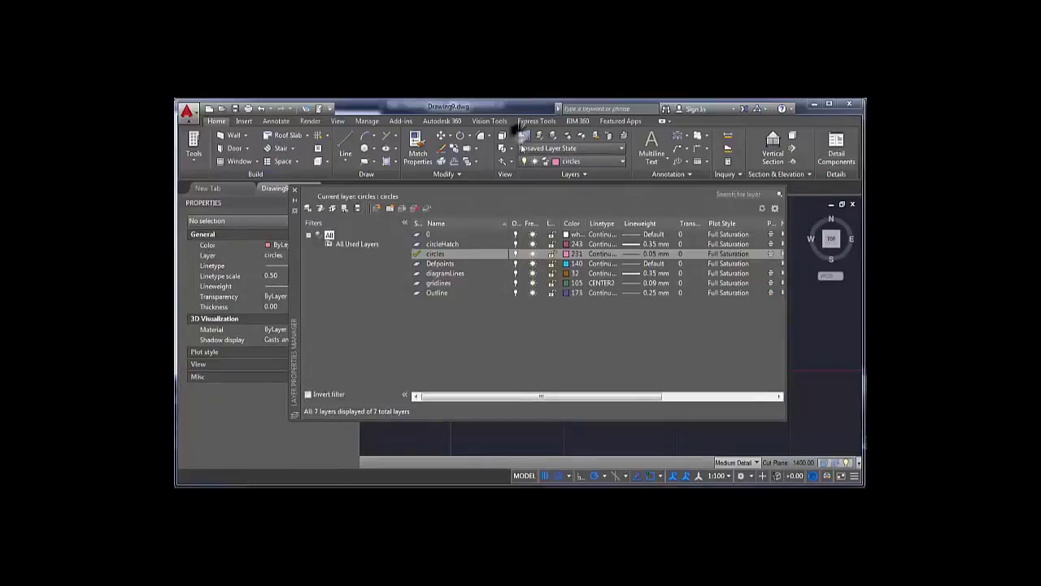
left_click(375, 208)
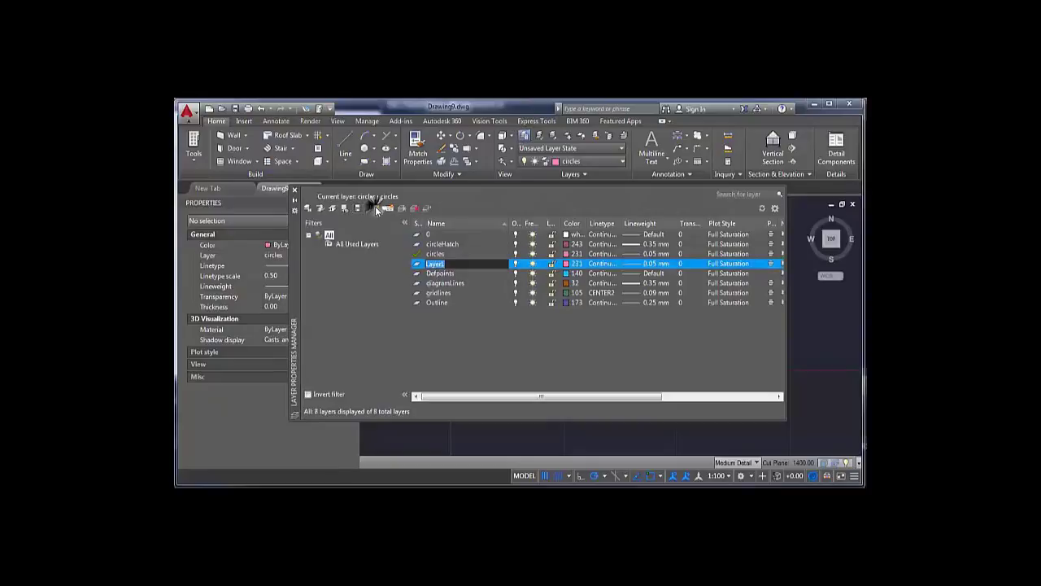
type("ground")
double_click(578, 258)
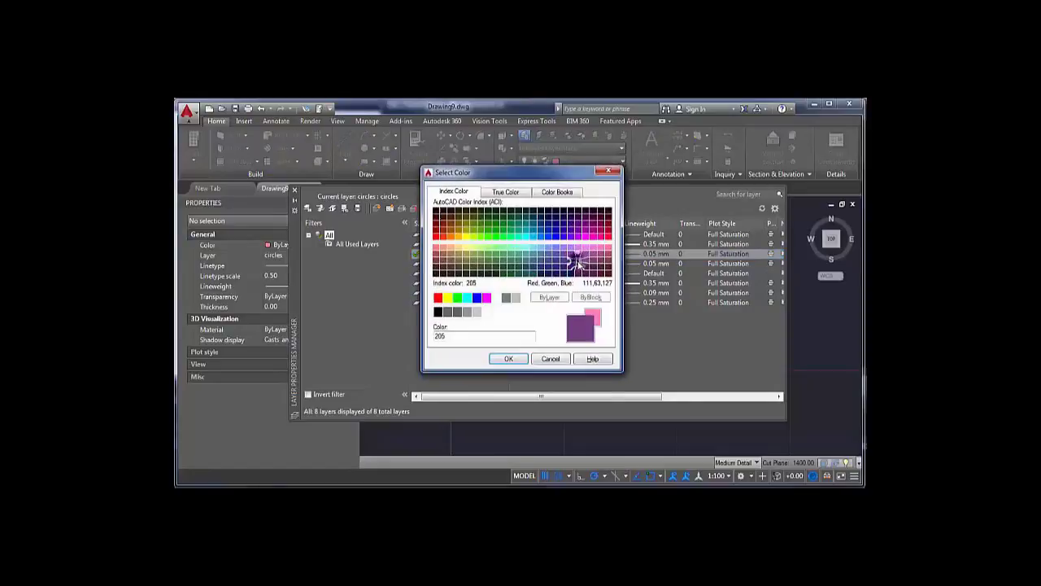
left_click(562, 353)
left_click(576, 264)
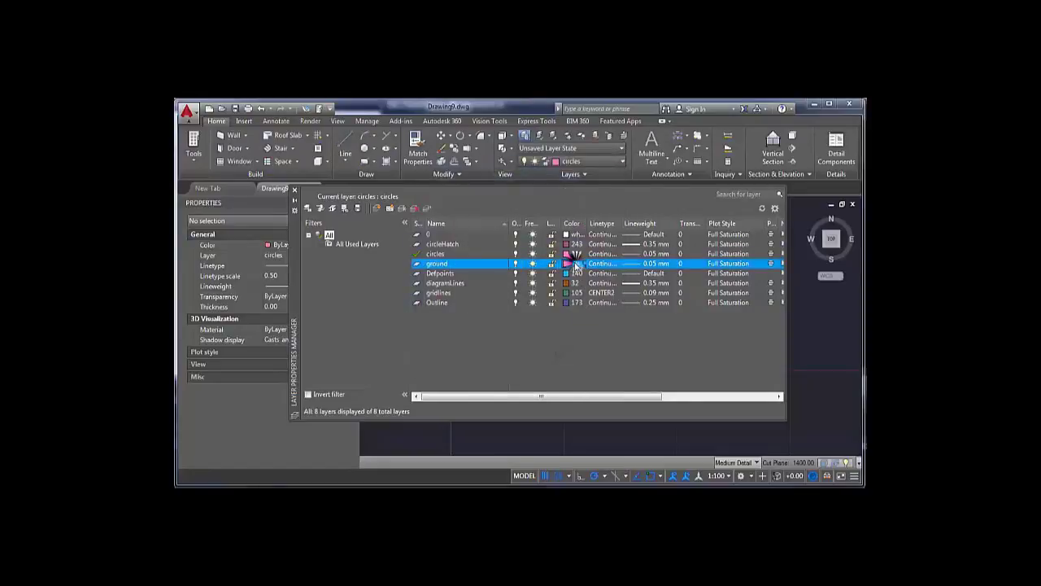
left_click(478, 297)
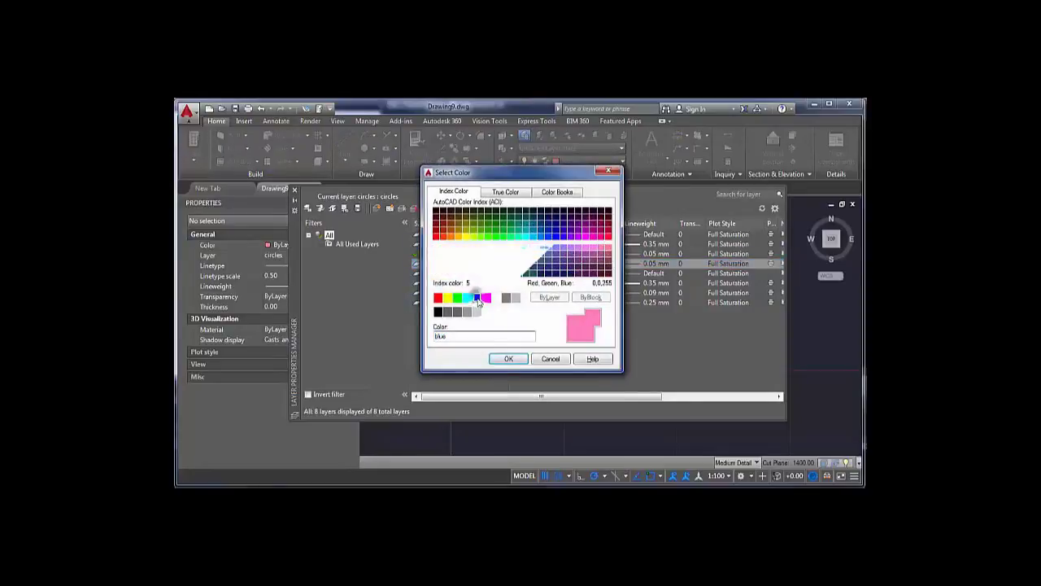
left_click(508, 359)
- Set the lineweight of the ground layer to 0.40 mm
left_click(655, 263)
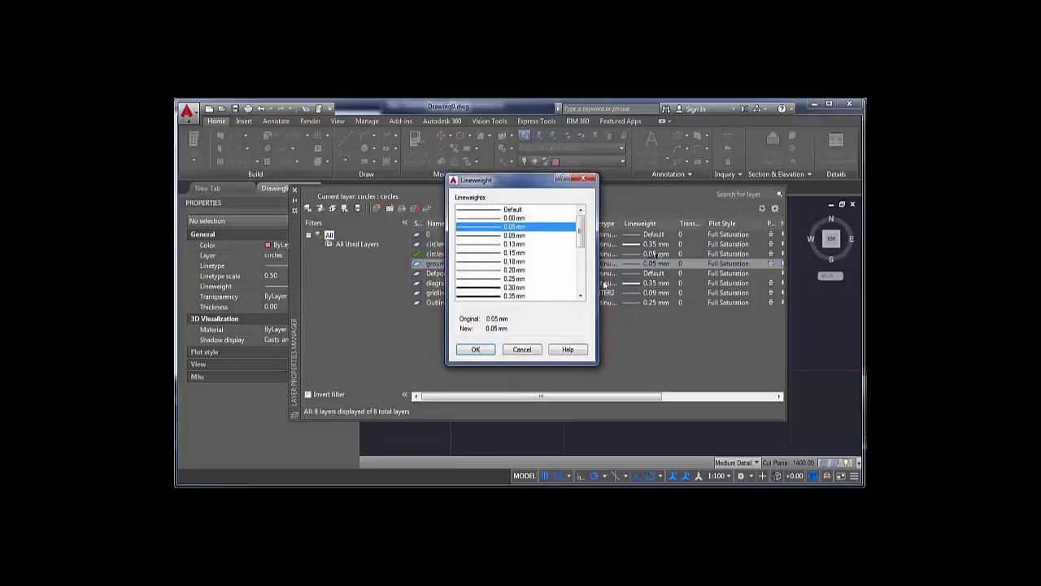
scroll(574, 252, "down", 2)
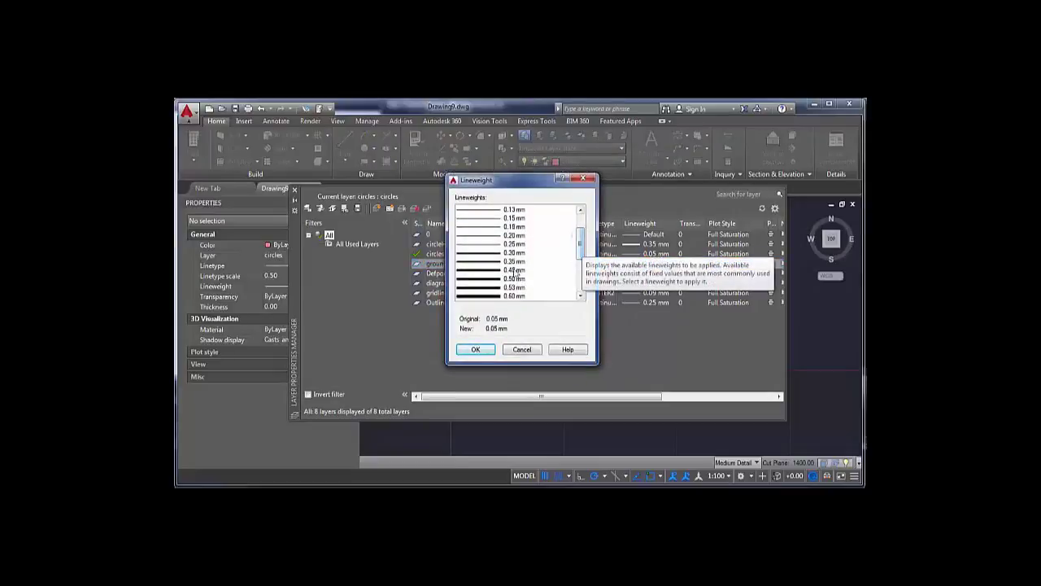
left_click(515, 270)
left_click(477, 349)
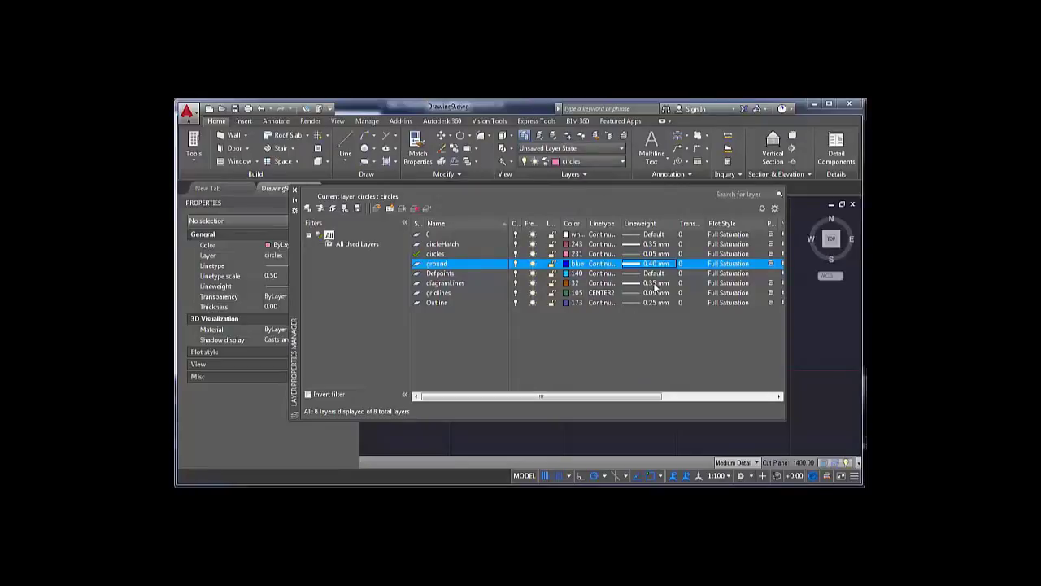
- Set the lineweight of the Outline layer to 0.20 mm and close the layer manager
left_click(652, 302)
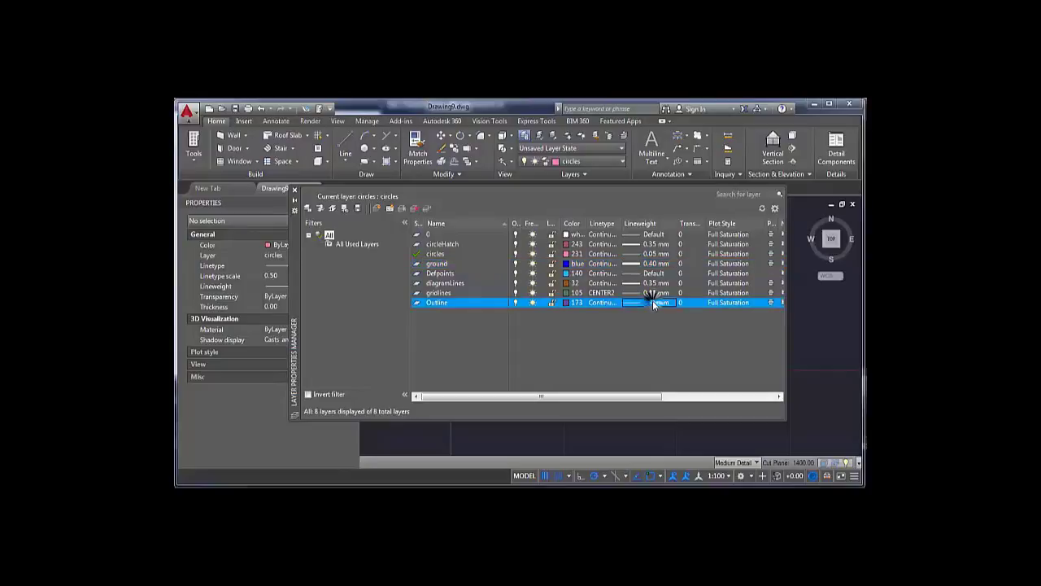
left_click(514, 269)
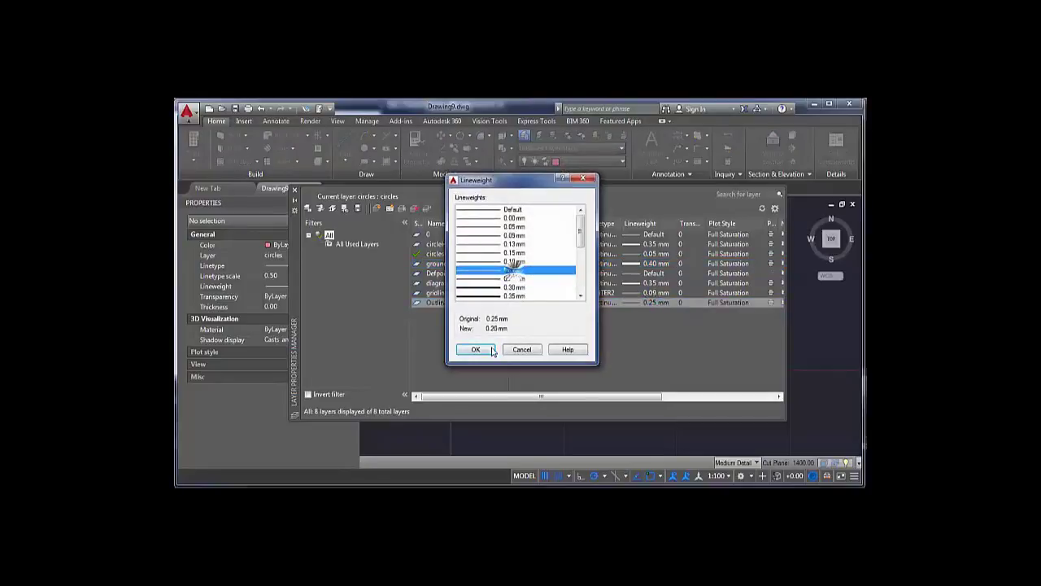
left_click(476, 349)
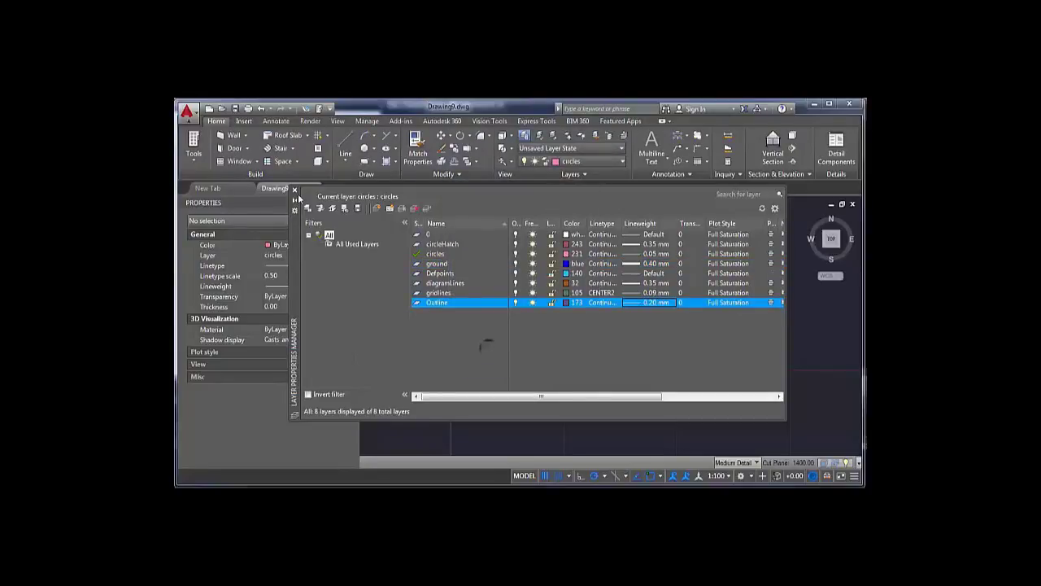
left_click(295, 191)
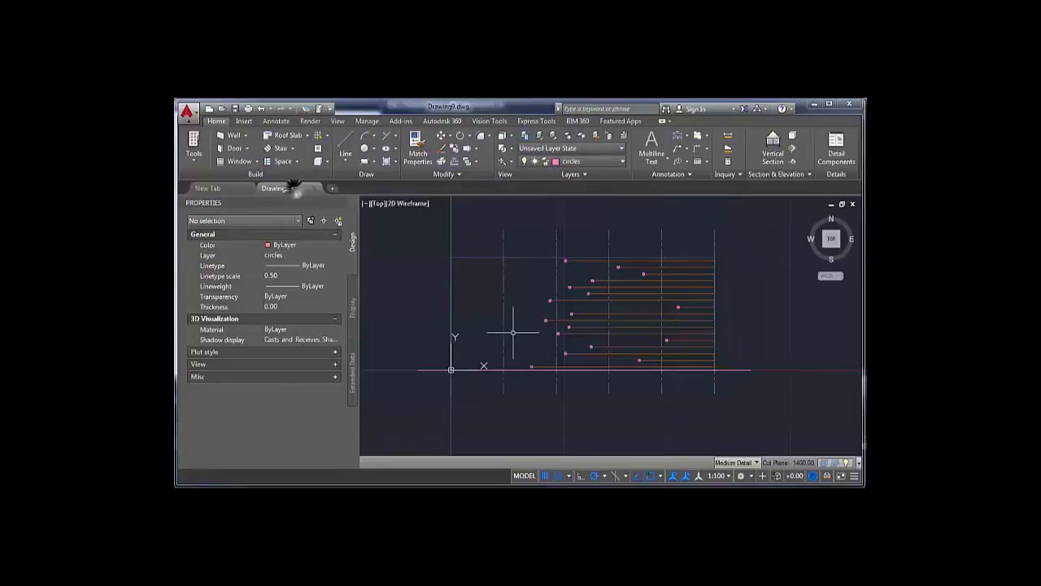
- Move the horizontal line along the outline's lower edge to the ground layer
left_click(743, 370)
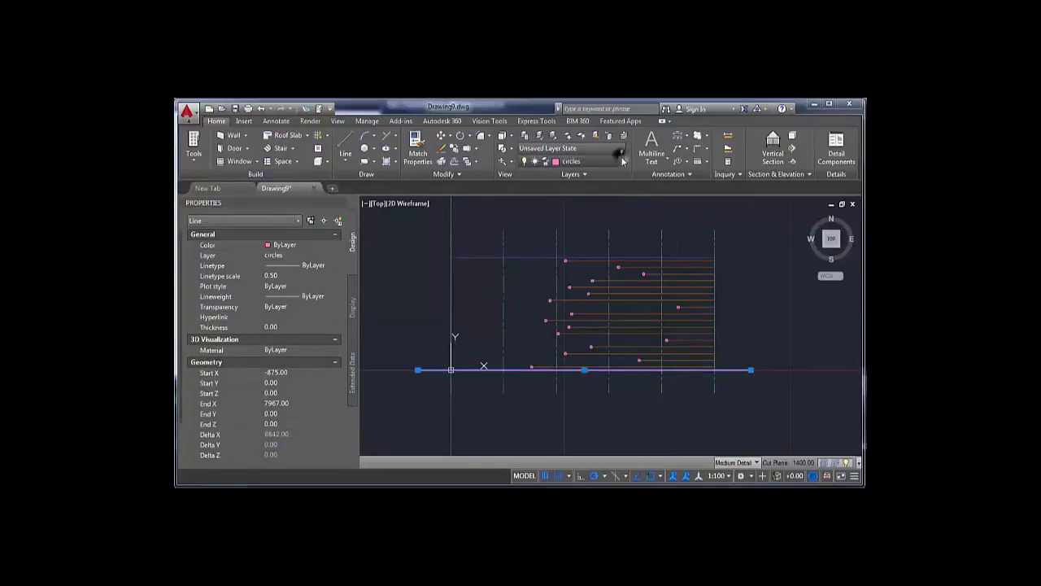
left_click(589, 161)
left_click(602, 257)
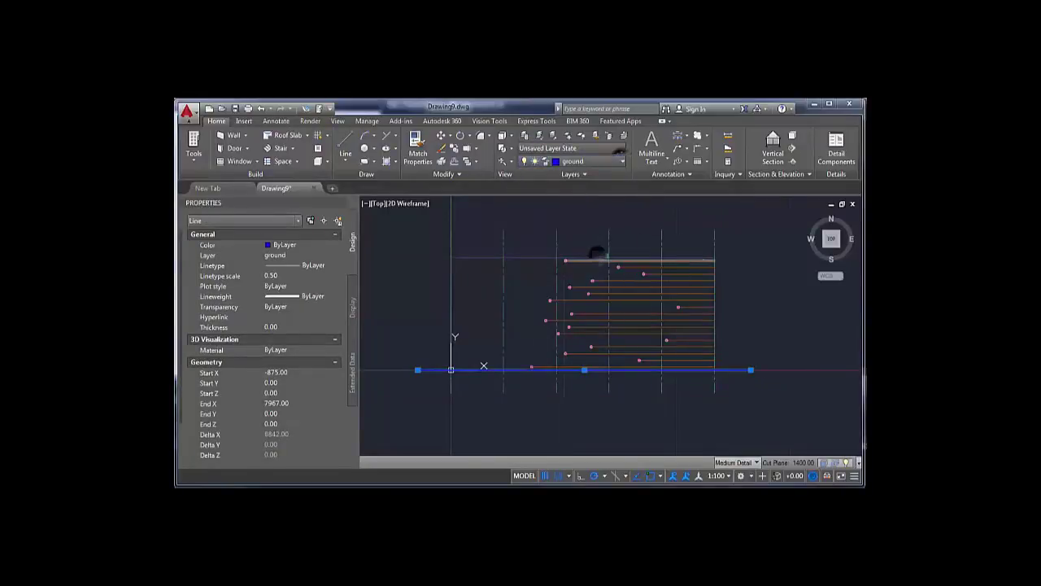
- Preview the plot and examine the lineweights of the ground line, outline and gridlines near the drawing's lower-left corner
key("Escape")
key("ctrl+p")
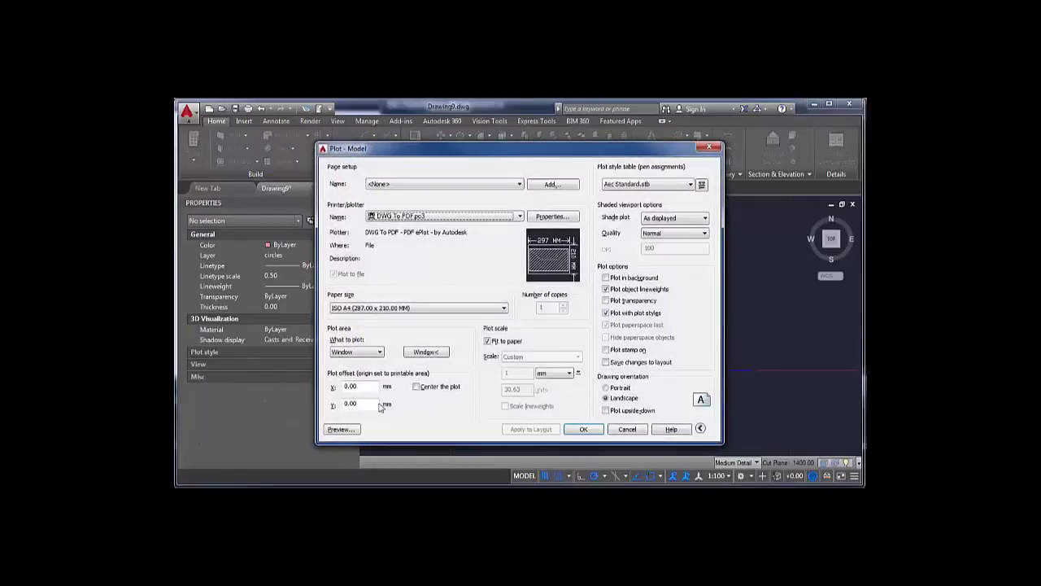
left_click(351, 429)
scroll(505, 359, "up", 5)
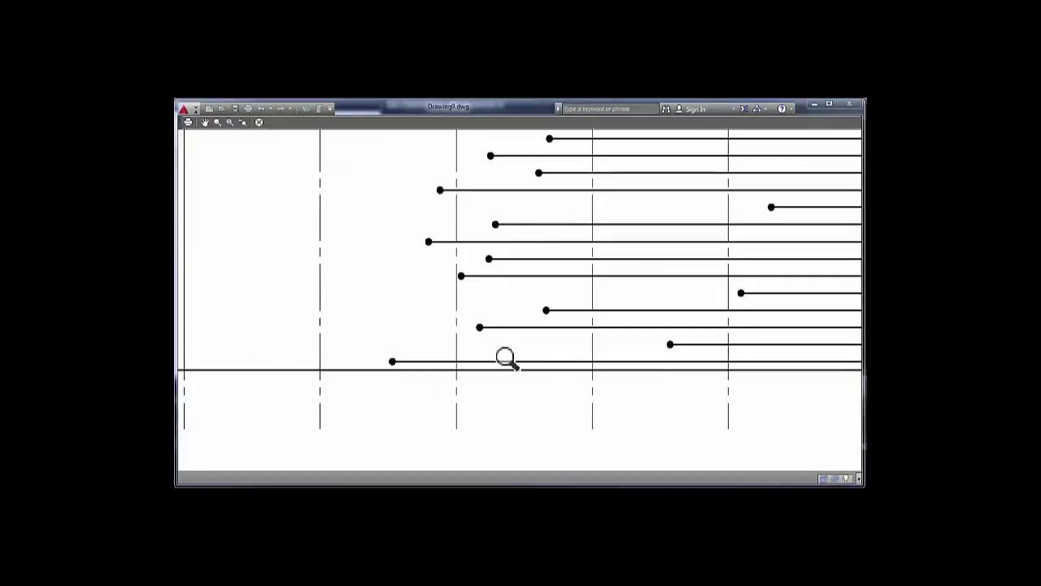
scroll(401, 360, "up", 3)
scroll(402, 360, "down", 3)
middle_click_drag(360, 342, 523, 338)
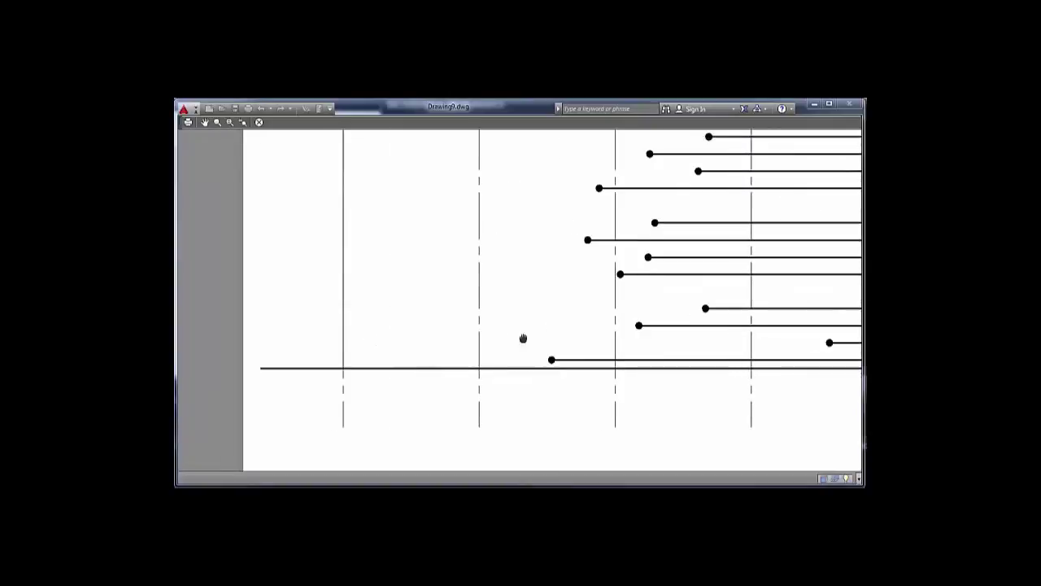
scroll(523, 338, "down", 6)
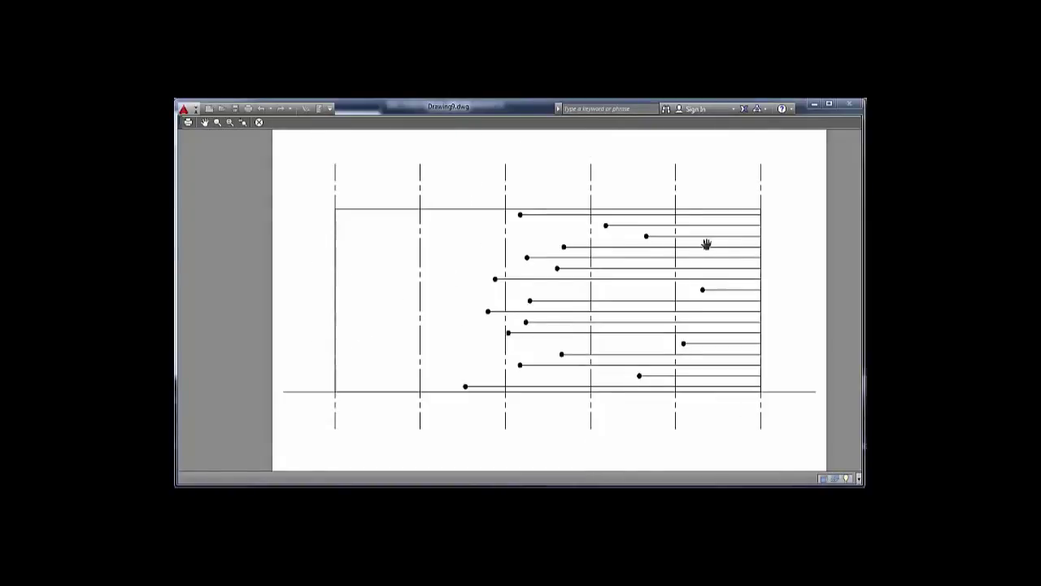
- Examine the hatched circles and diagram lines up close in the plot preview, and exit without plotting
scroll(706, 244, "up", 4)
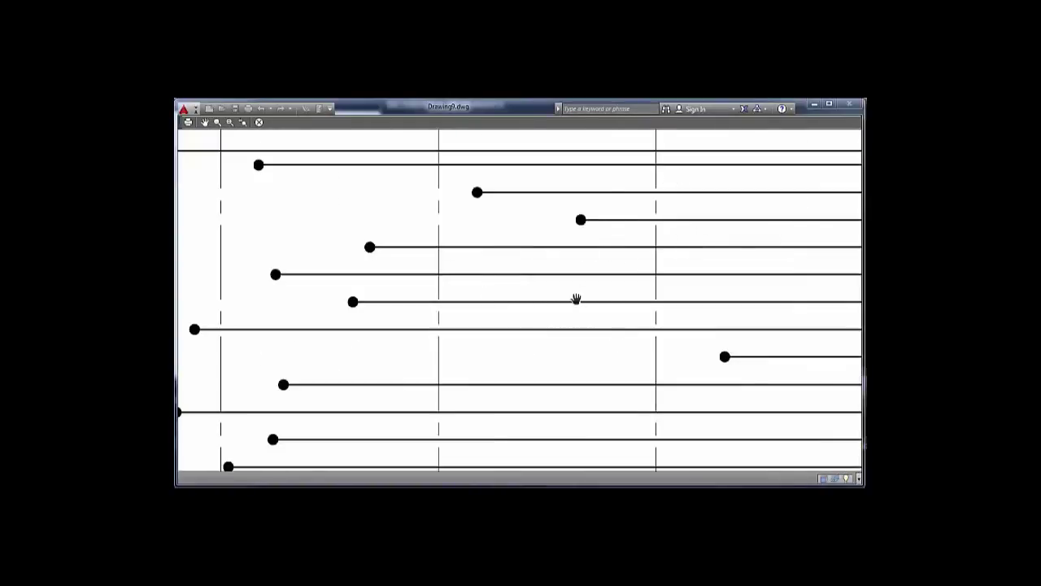
scroll(576, 299, "up", 2)
scroll(579, 297, "down", 4)
scroll(598, 285, "down", 4)
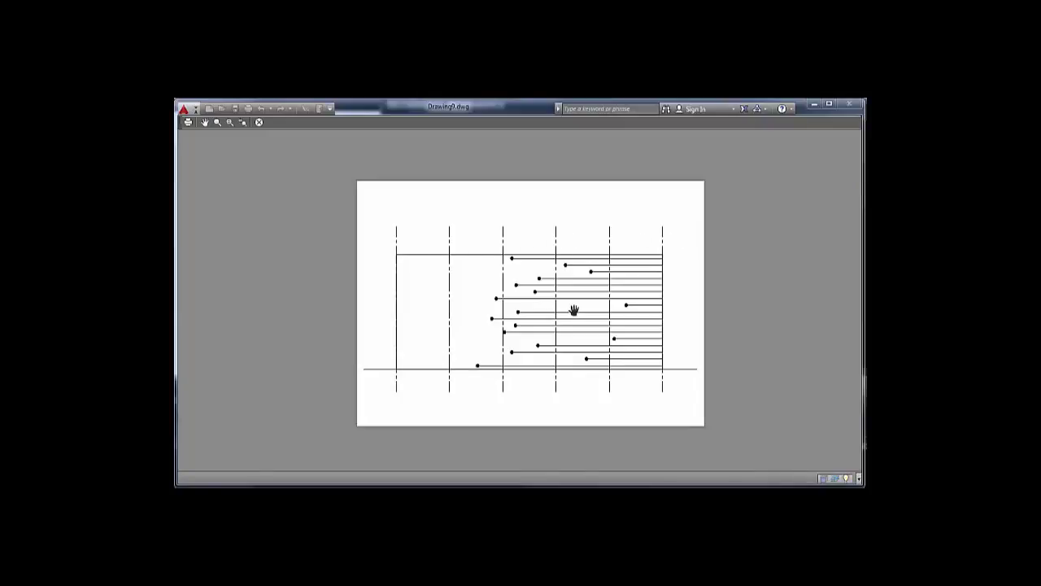
scroll(574, 310, "up", 2)
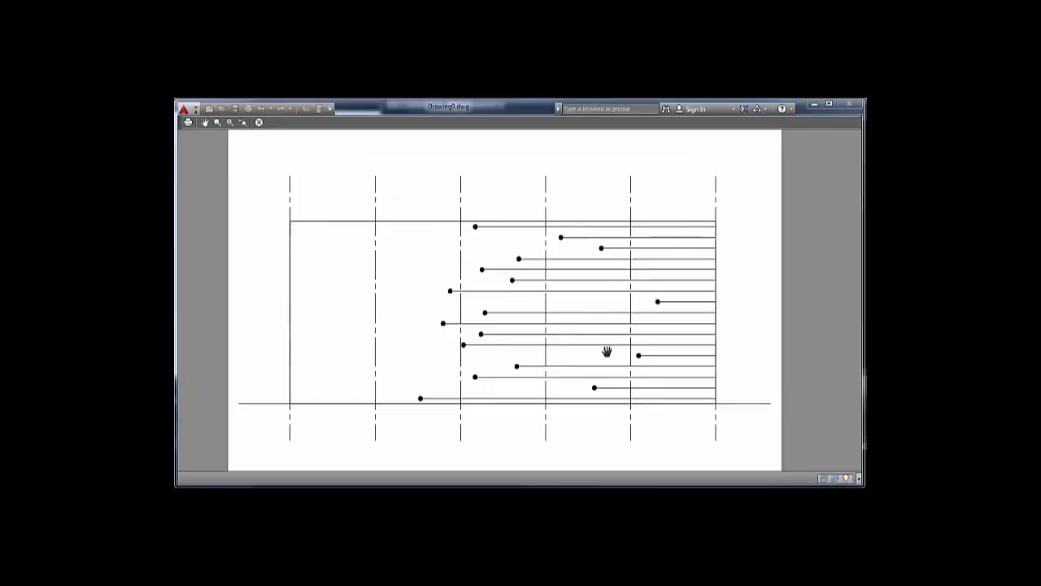
scroll(536, 274, "up", 2)
scroll(534, 272, "down", 4)
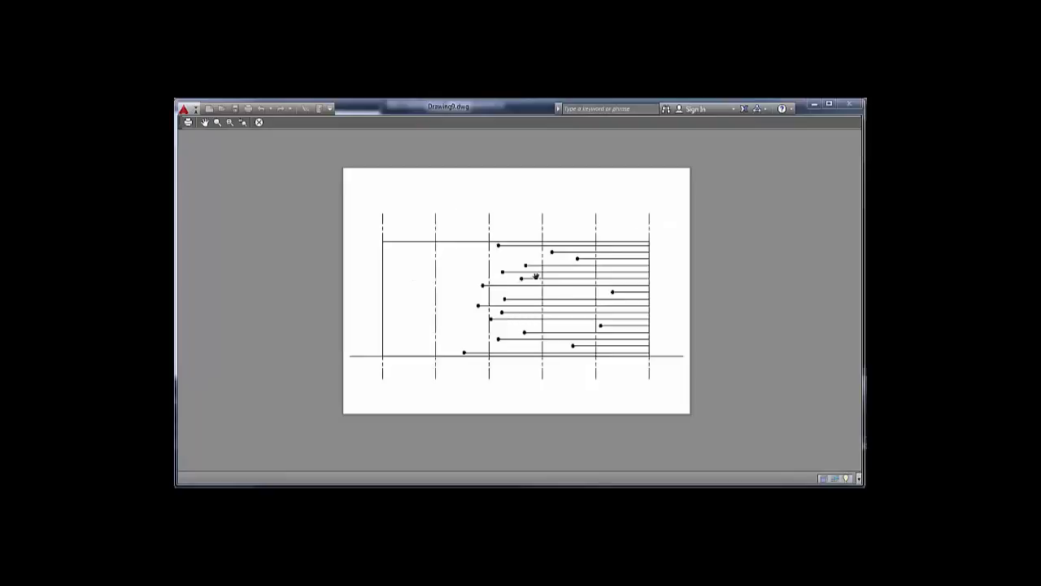
scroll(536, 262, "up", 4)
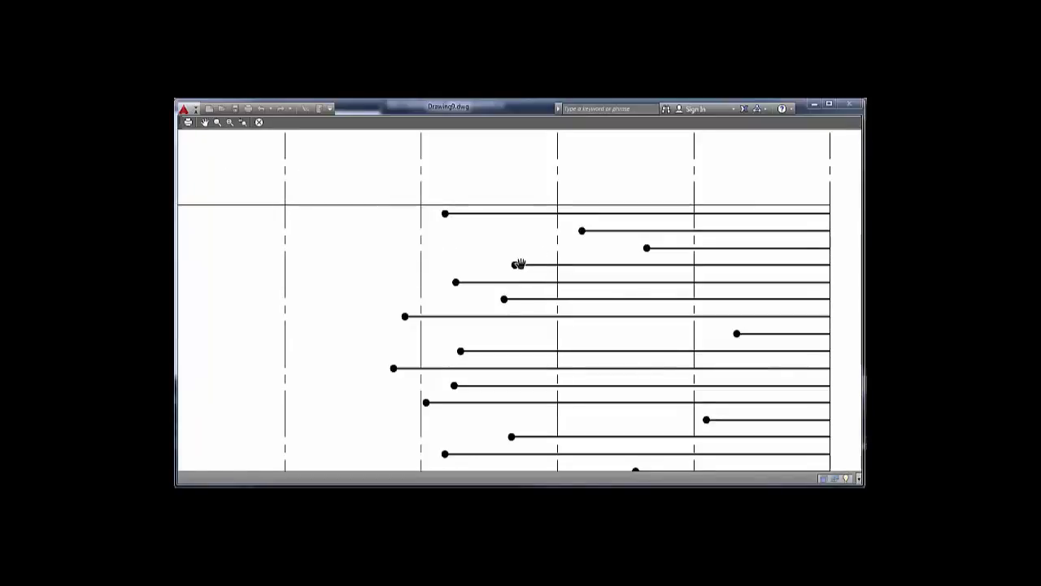
scroll(518, 264, "down", 4)
right_click(519, 266)
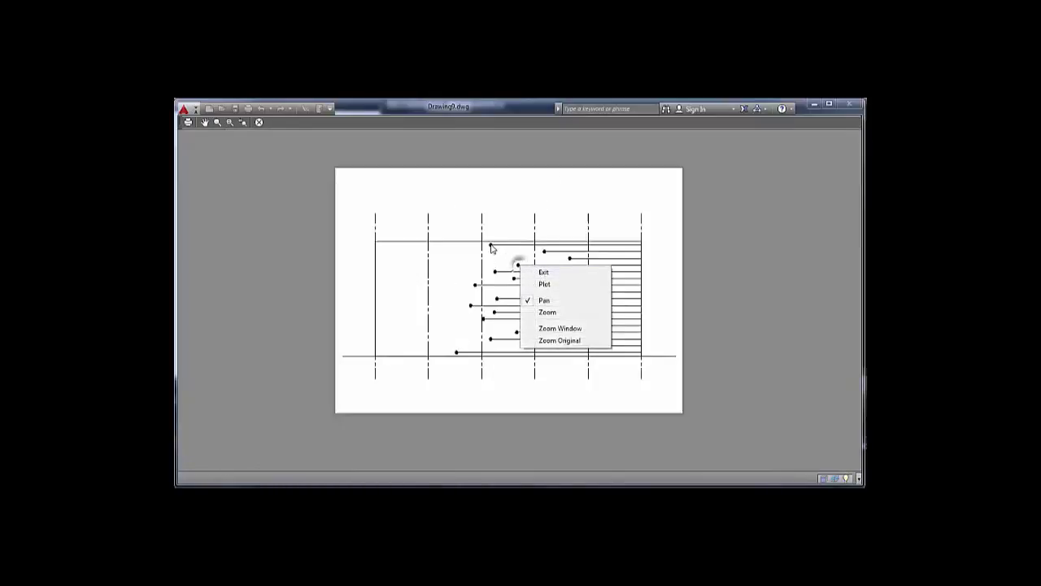
left_click(544, 273)
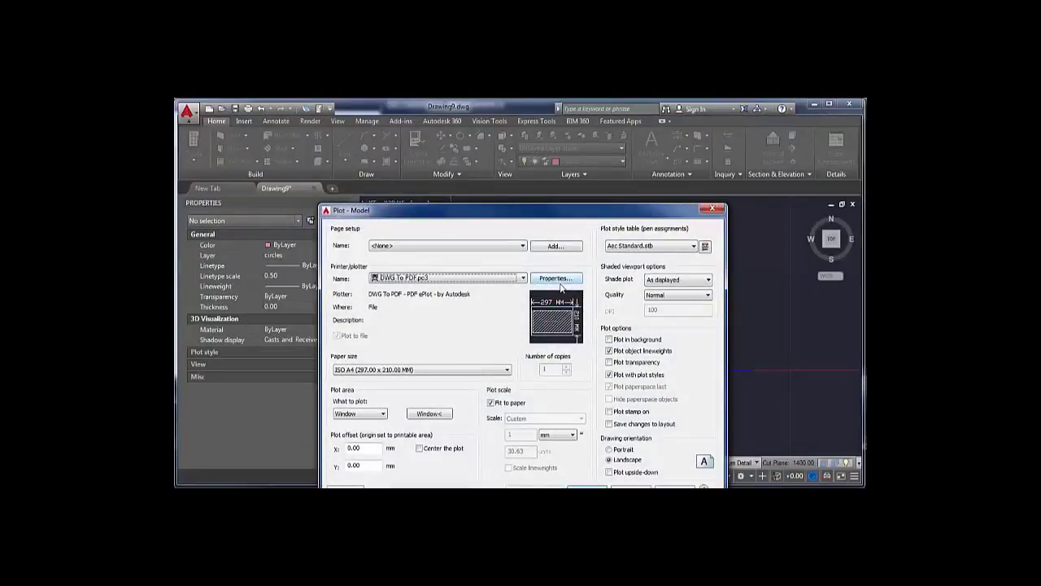
left_click(628, 489)
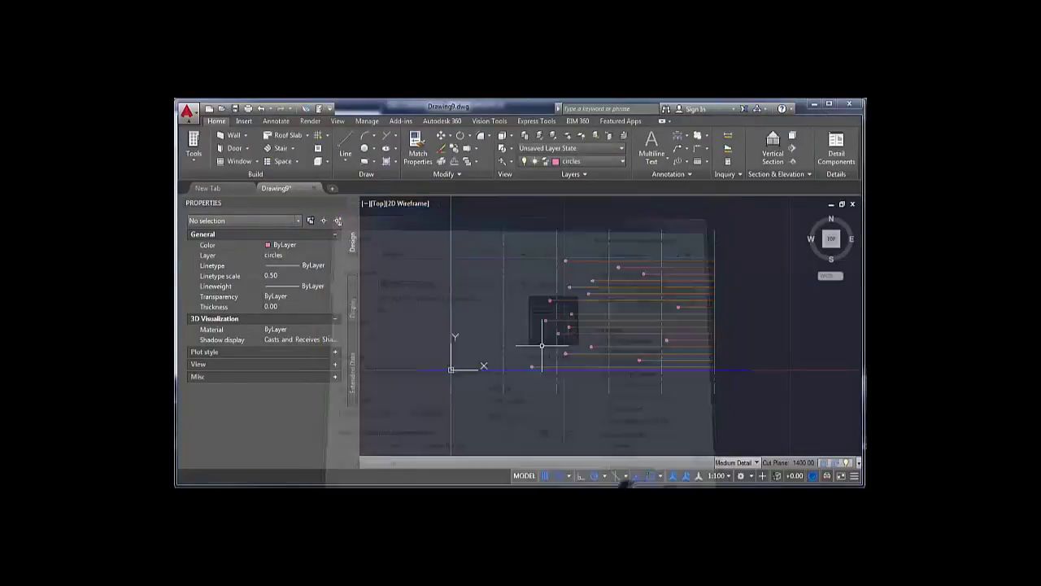
- Set the colour of the circleHatch and circles layers to red
left_click(523, 135)
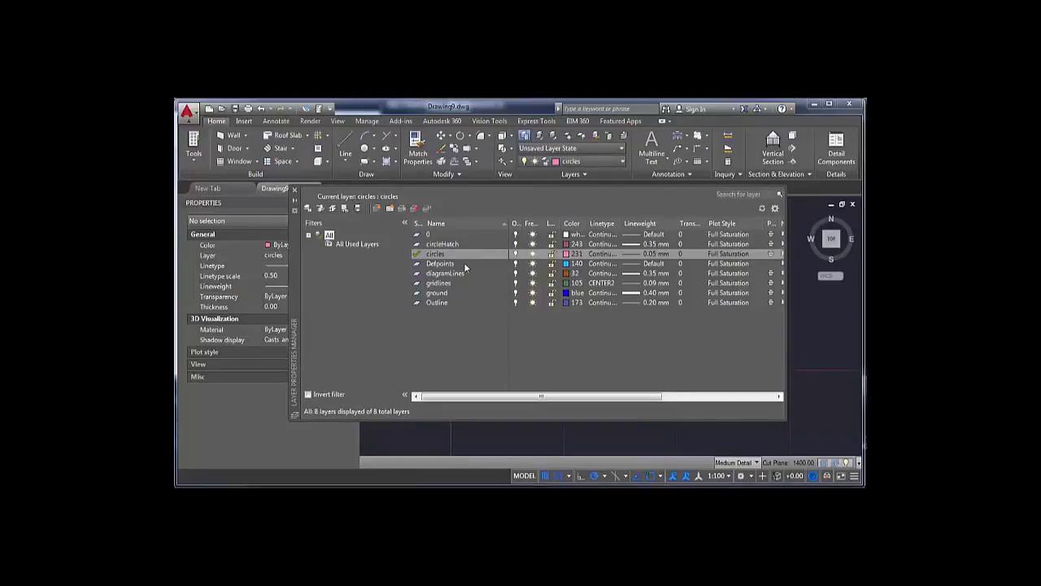
left_click(565, 245)
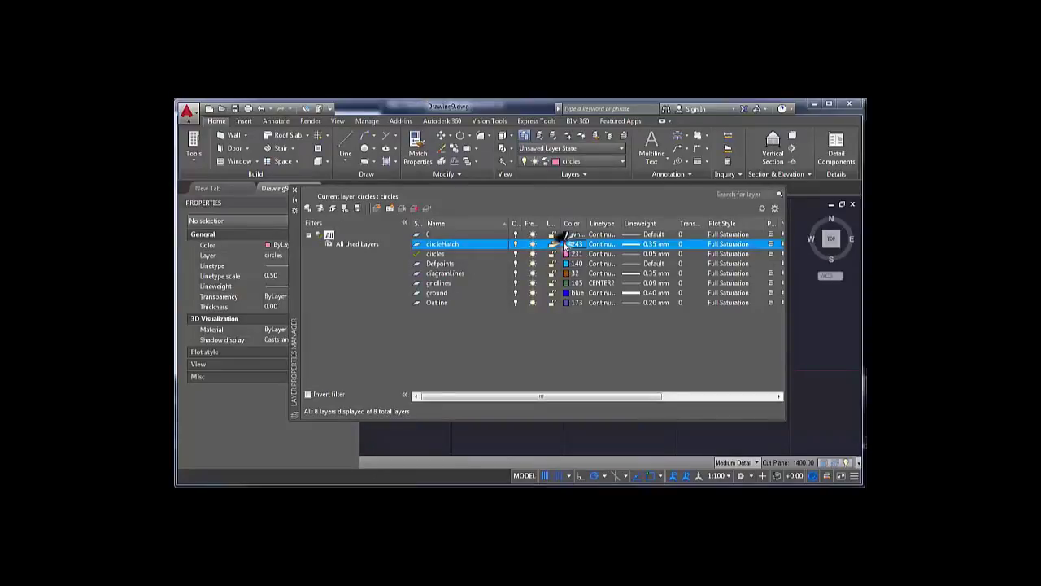
left_click(436, 299)
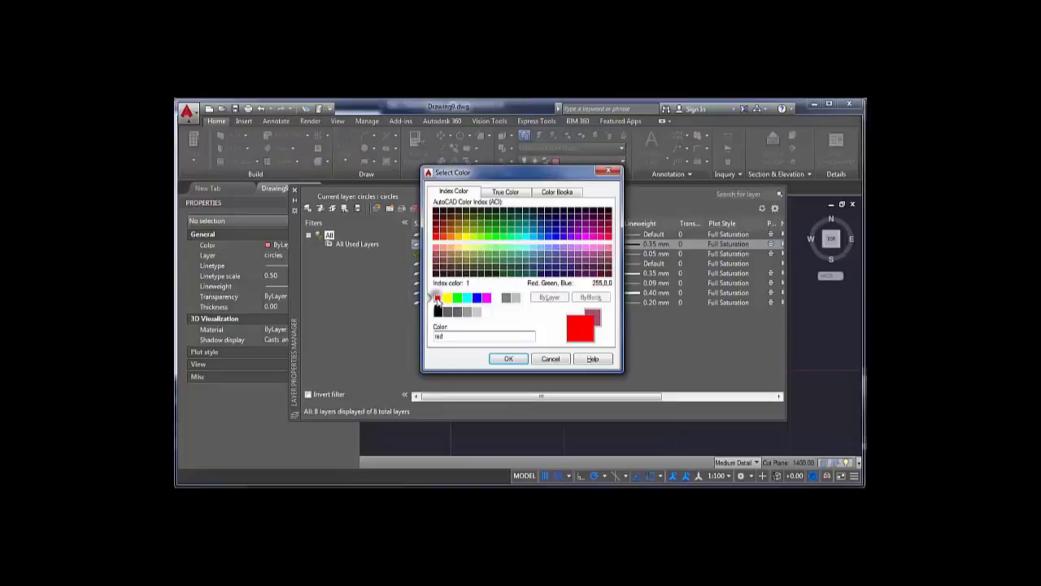
left_click(508, 359)
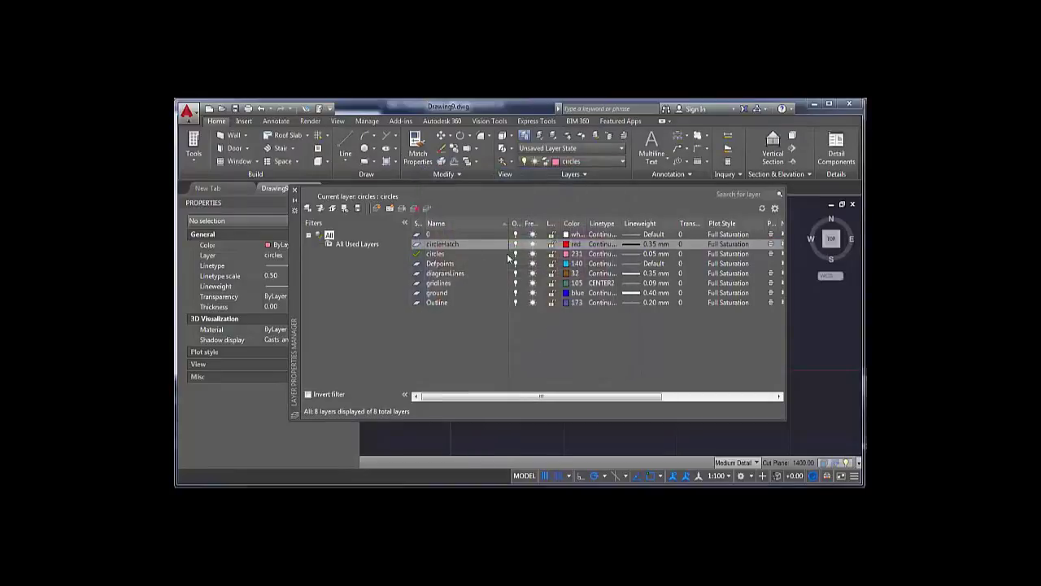
left_click(565, 254)
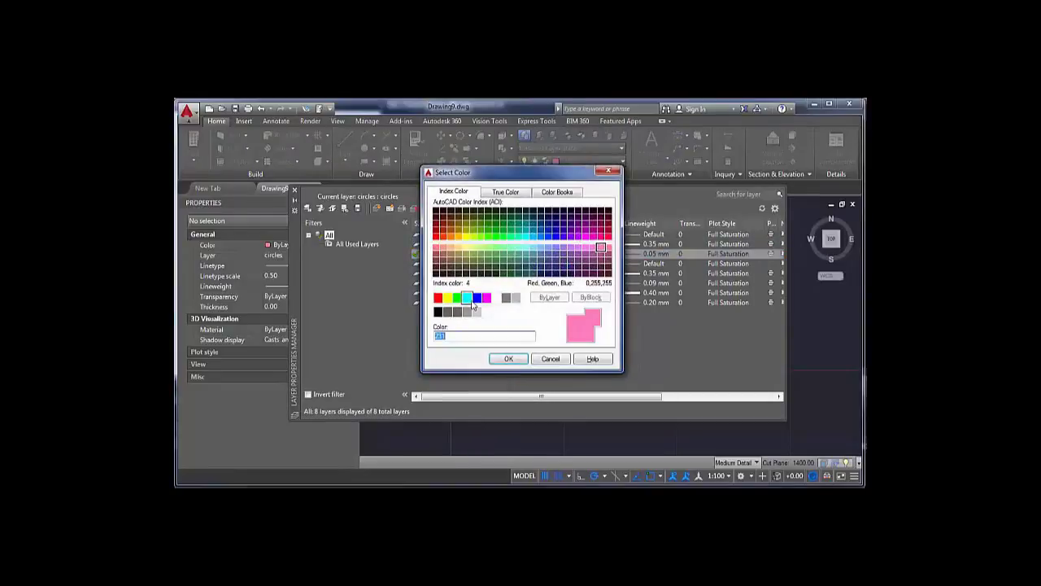
left_click(437, 298)
left_click(508, 358)
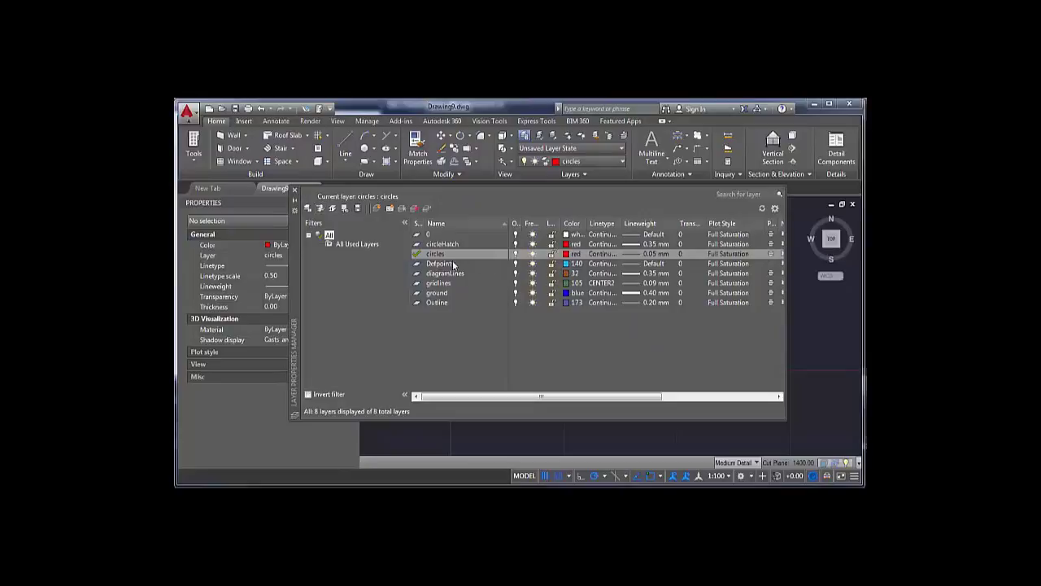
- Assign the Normal plot style to the circleHatch and circles layers and close the layer manager
left_click(727, 245)
left_click(470, 282)
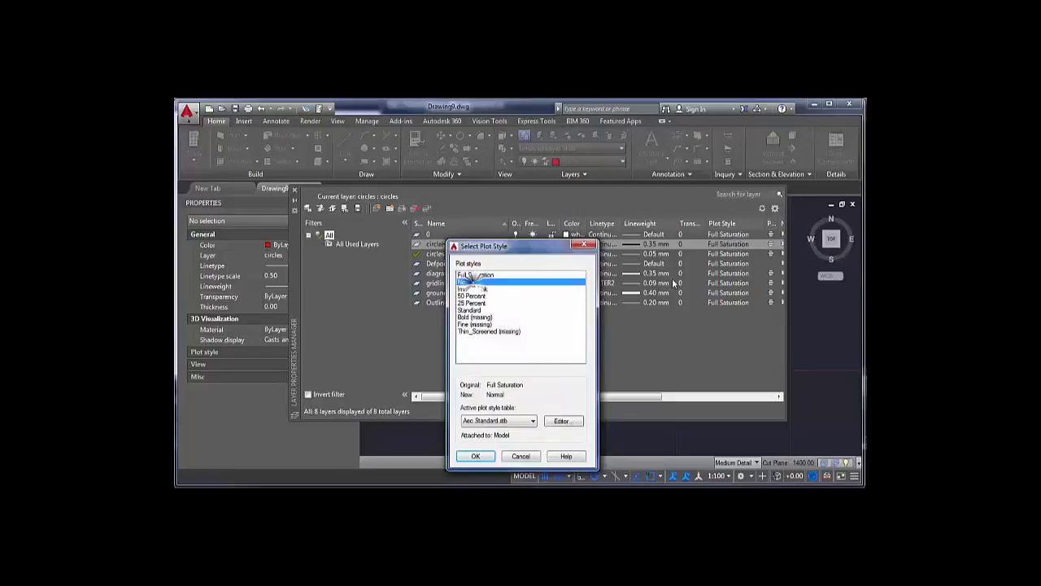
left_click(475, 456)
left_click(727, 254)
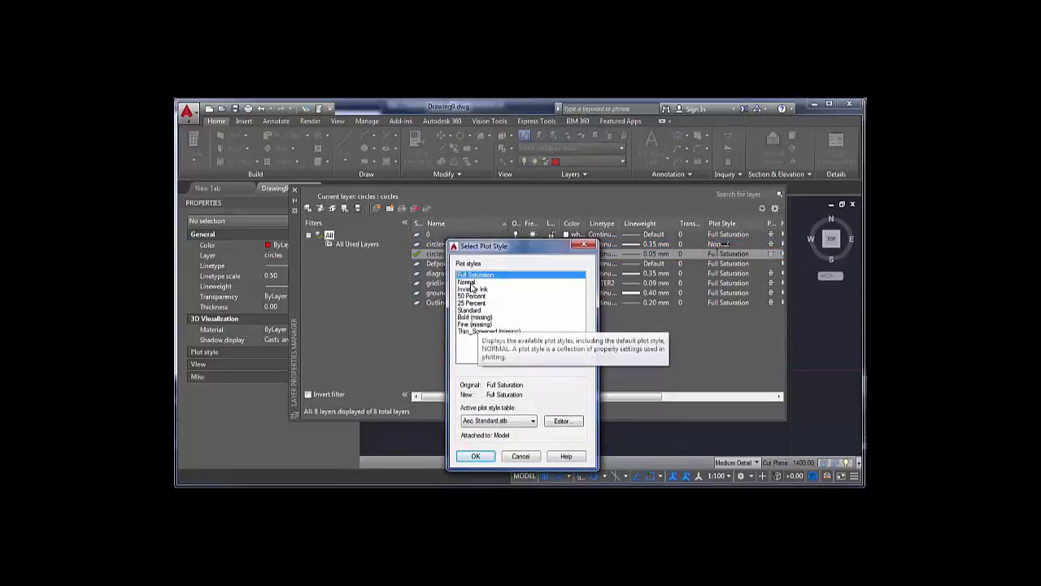
left_click(470, 282)
left_click(476, 456)
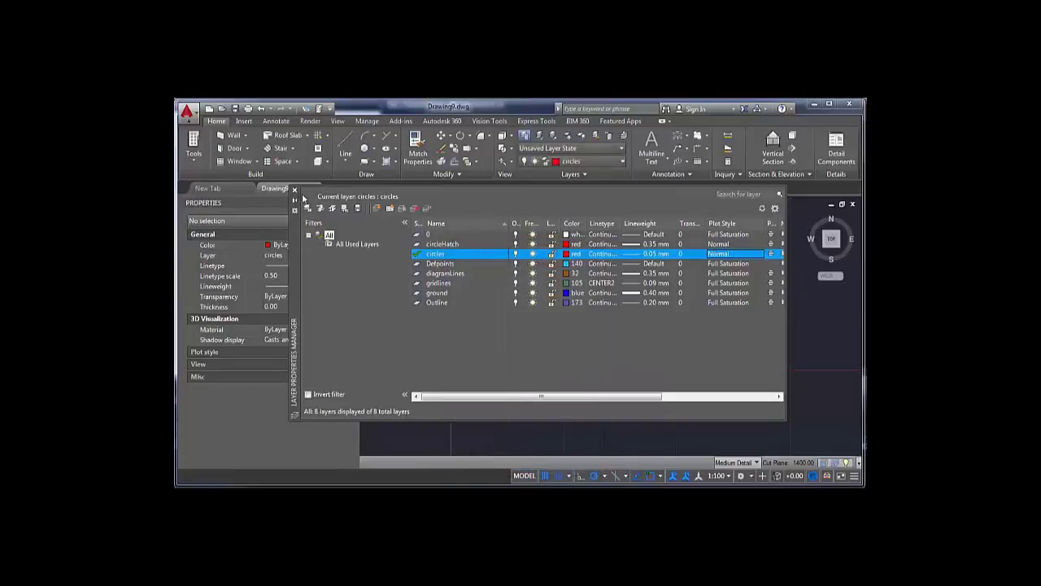
left_click(295, 191)
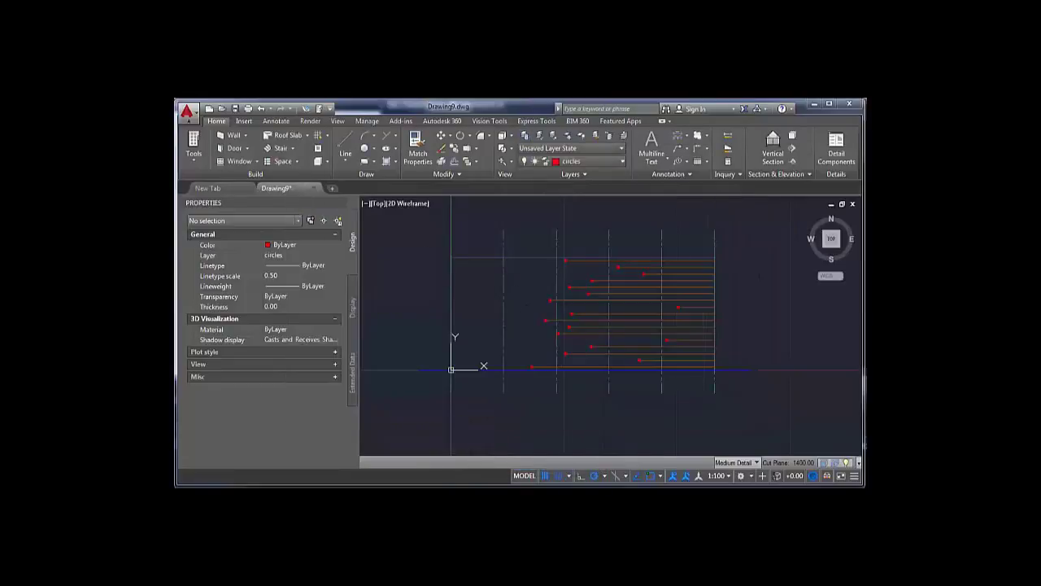
- Preview the plot to check the colour of the hatched circles, and exit without plotting
key("ctrl+p")
left_click(356, 428)
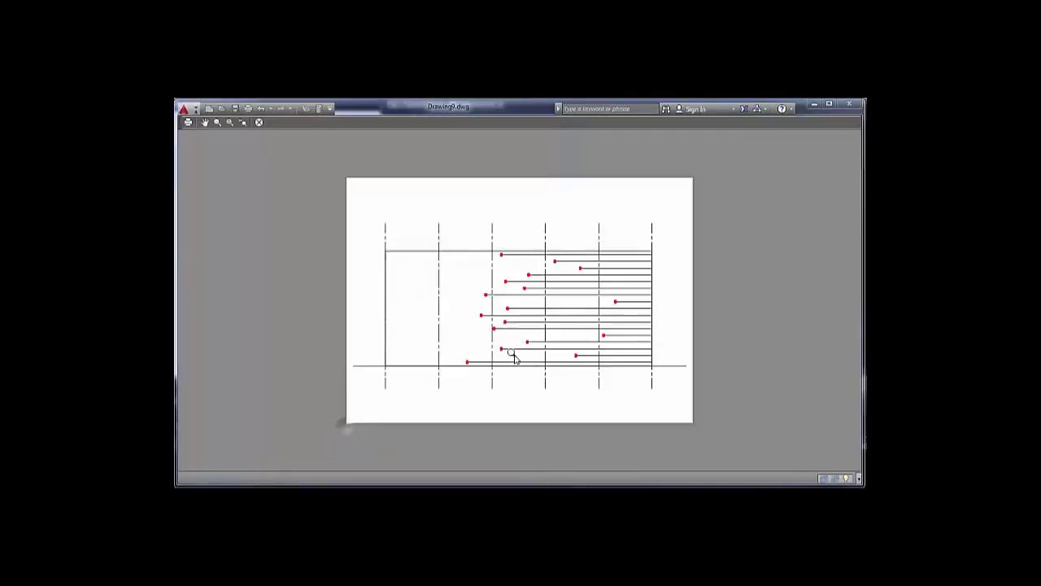
scroll(545, 295, "up", 3)
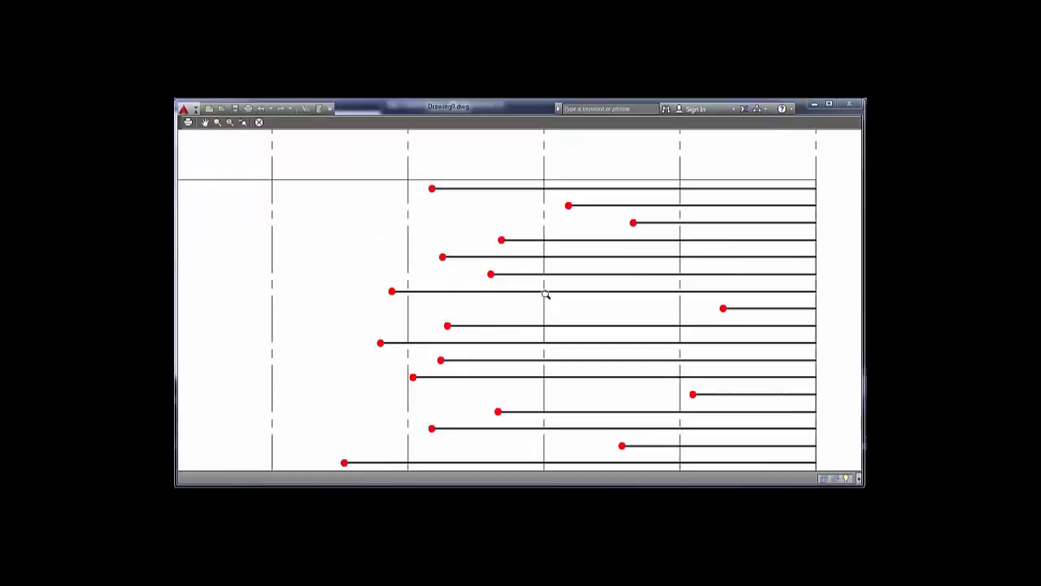
scroll(545, 294, "down", 3)
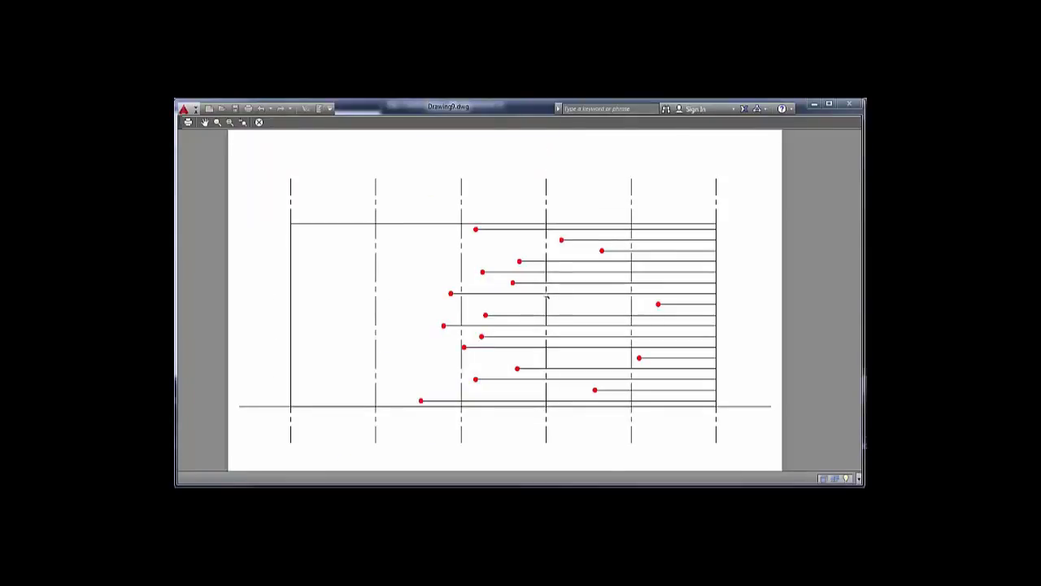
scroll(547, 297, "up", 2)
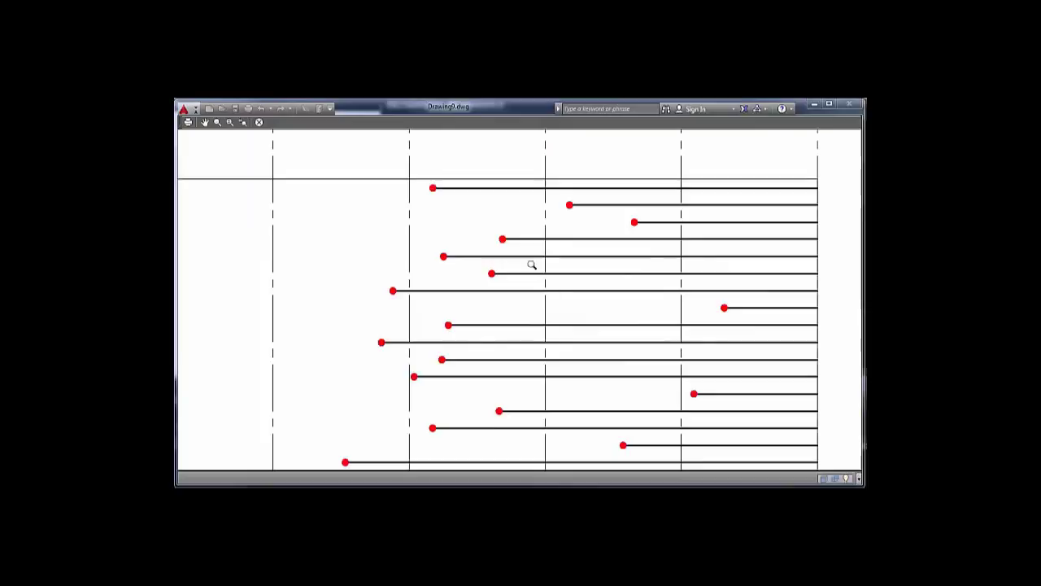
right_click(461, 293)
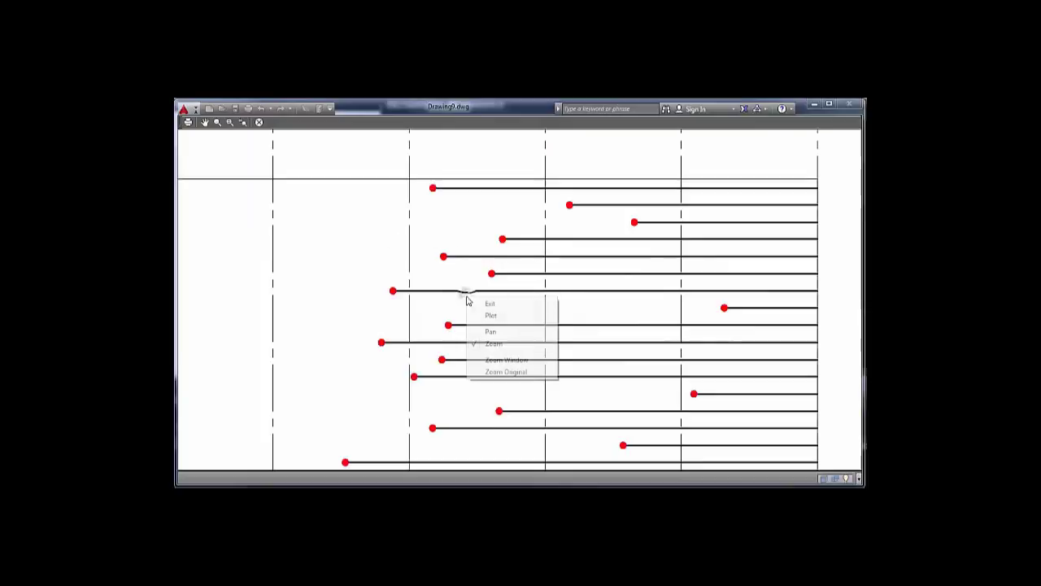
left_click(490, 305)
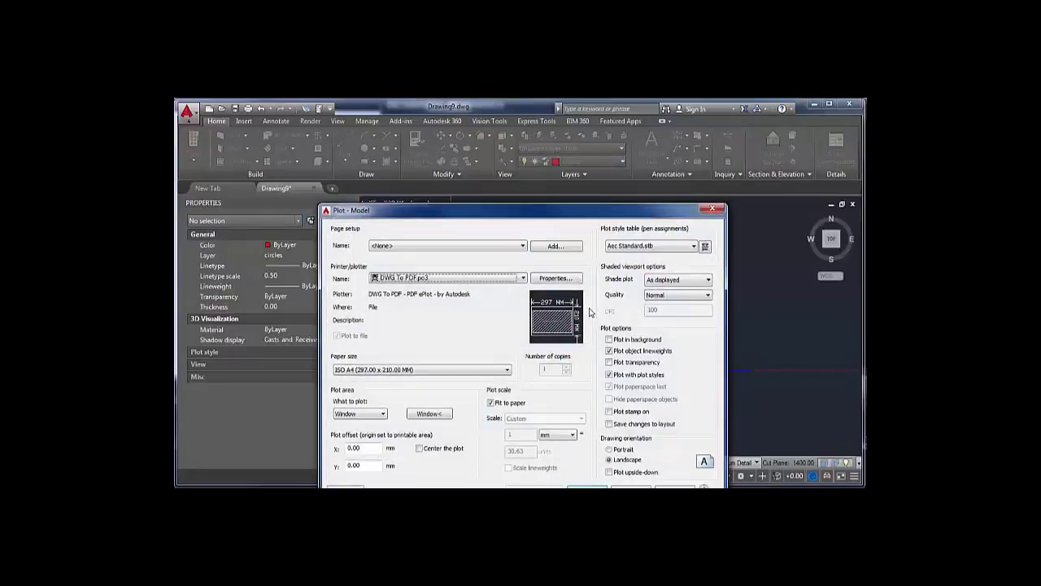
left_click(630, 487)
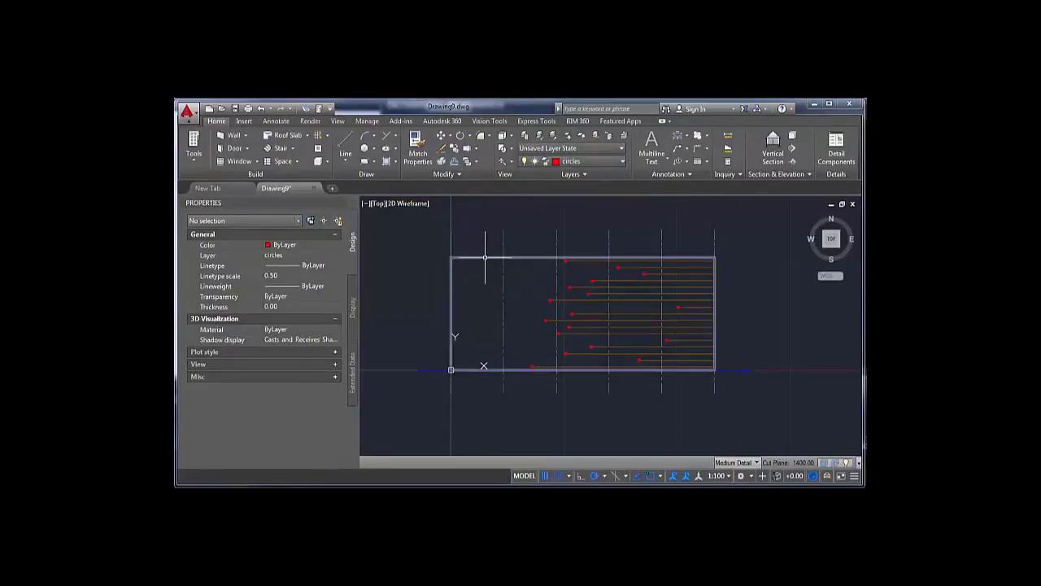
- Assign the 50 Percent plot style to the circles layer and close the layer manager
left_click(524, 136)
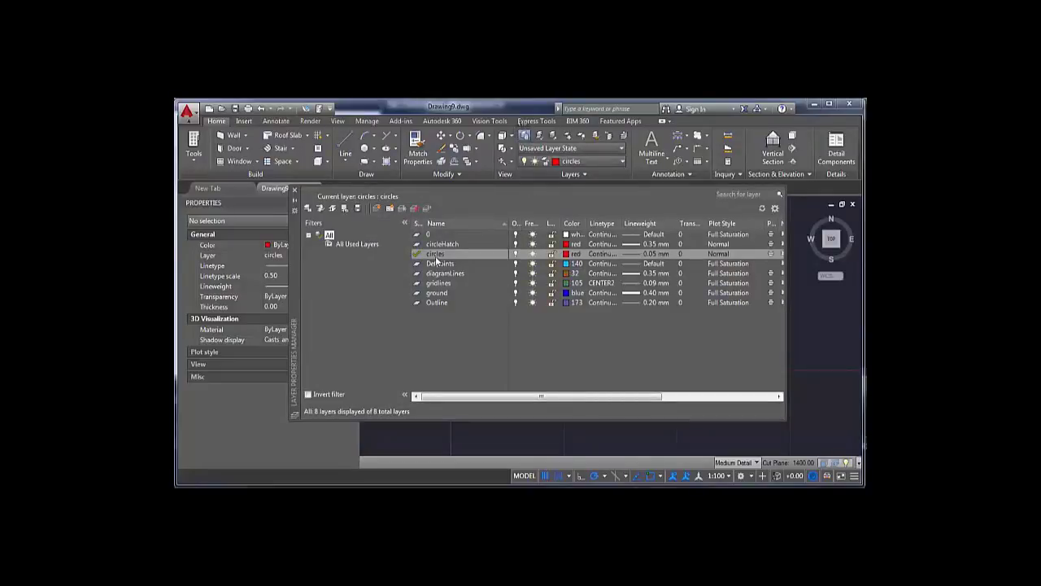
left_click(717, 253)
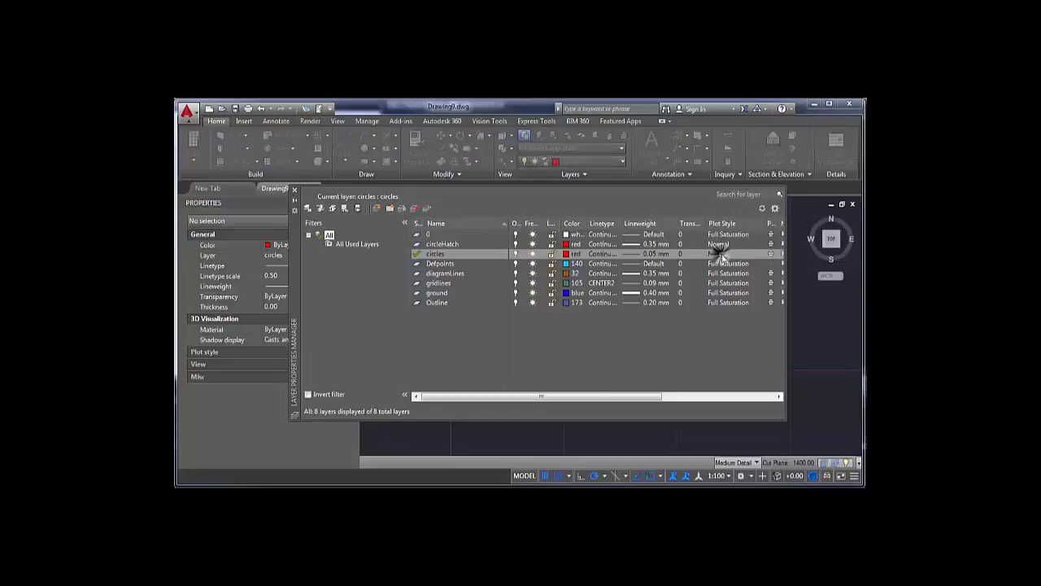
left_click(475, 296)
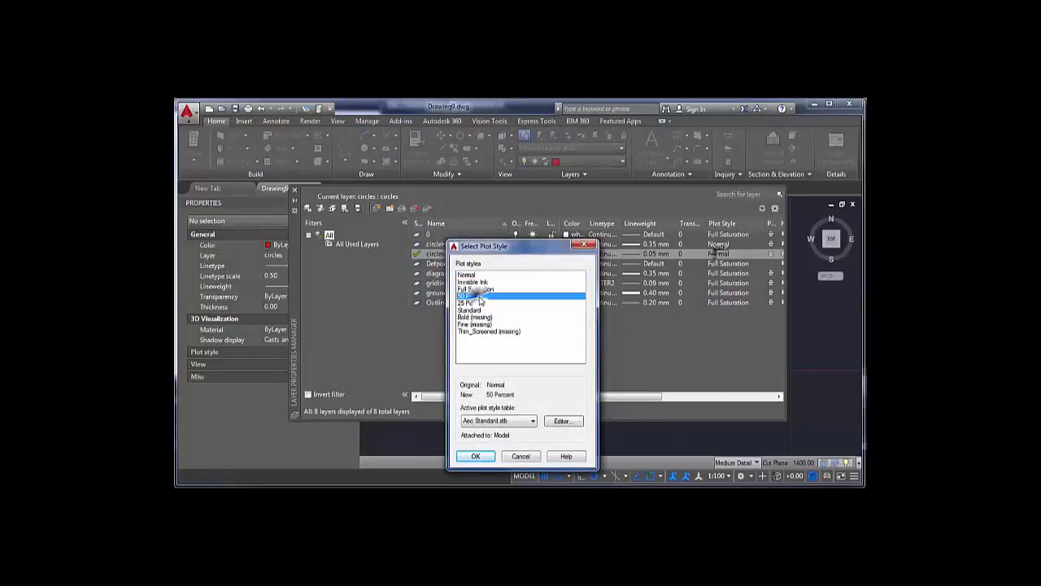
left_click(476, 455)
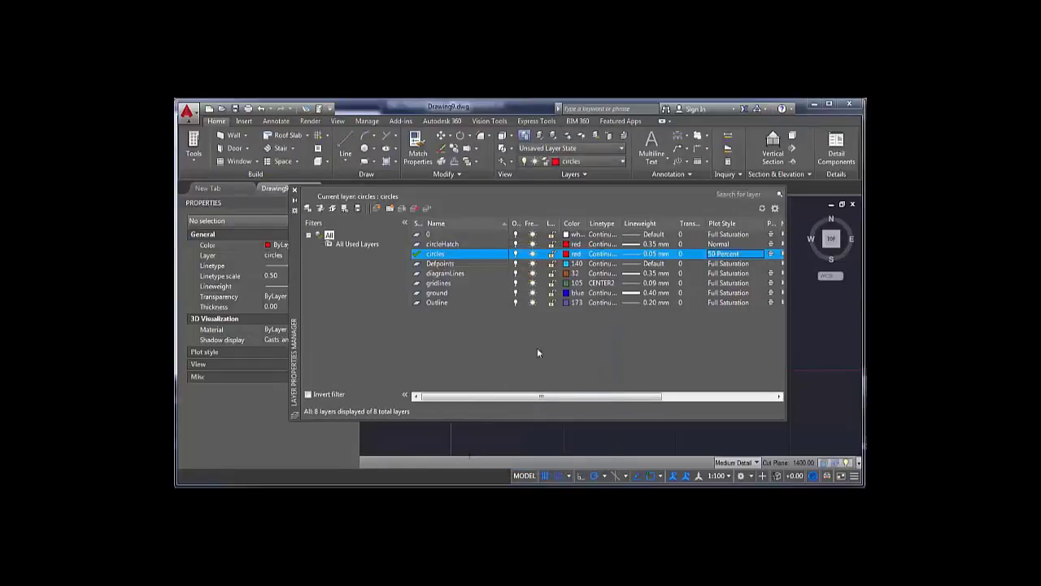
left_click(295, 192)
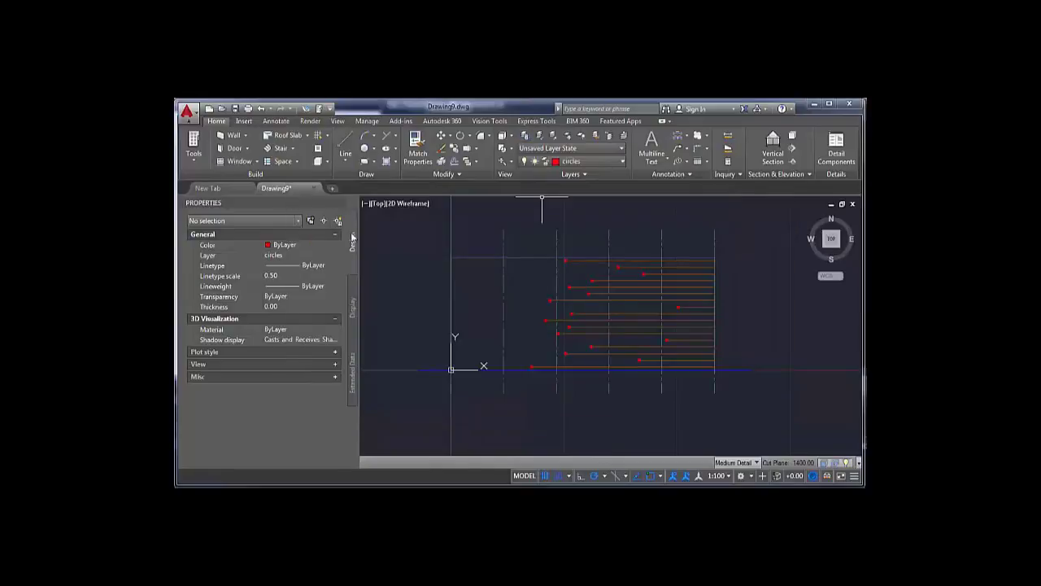
- Preview the plot to examine the circle outlines against their hatches and the diagram lines, and exit without plotting
key("ctrl+p")
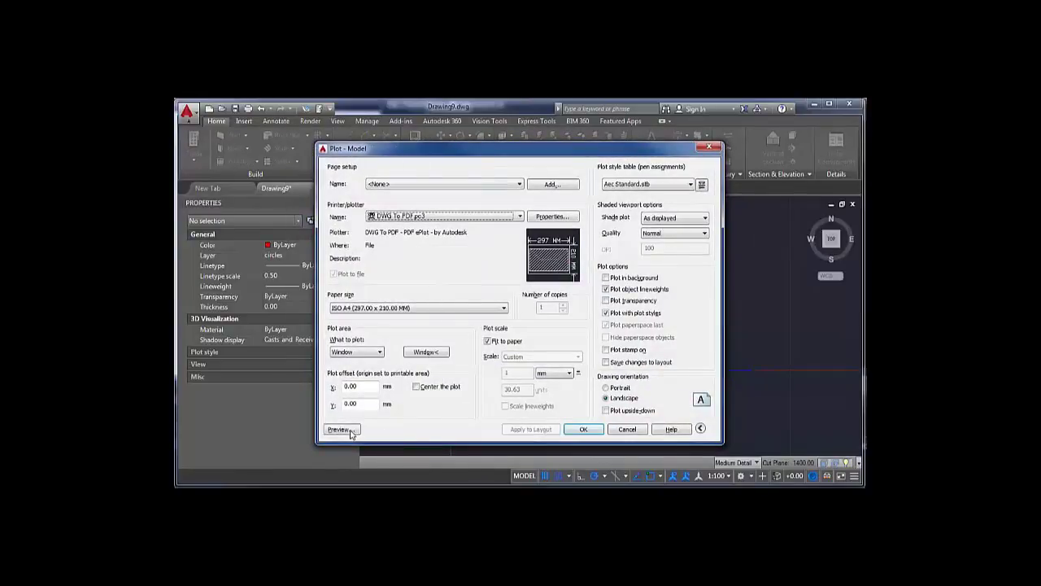
left_click(338, 430)
scroll(537, 277, "up", 5)
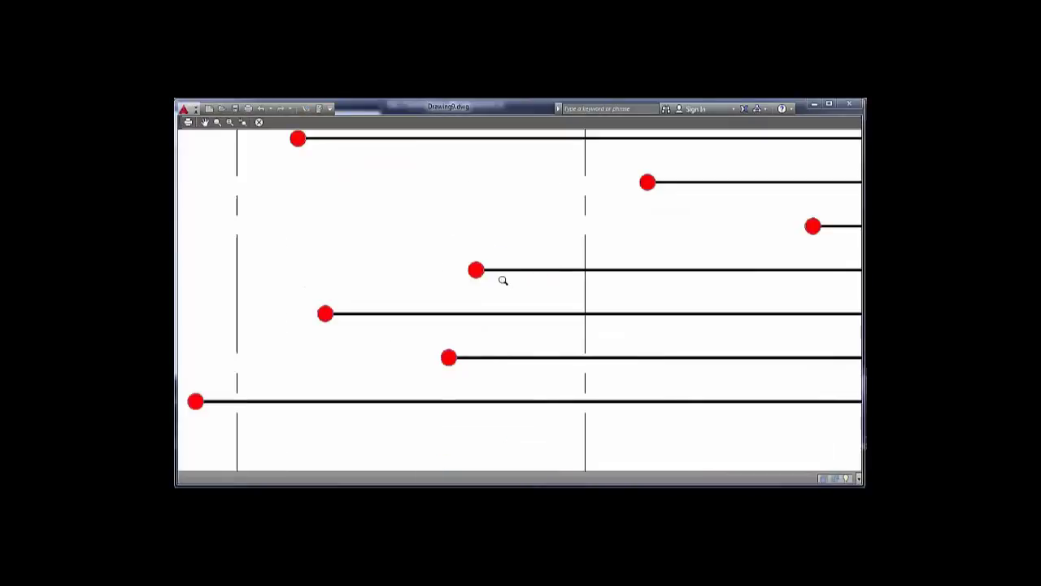
scroll(480, 269, "down", 8)
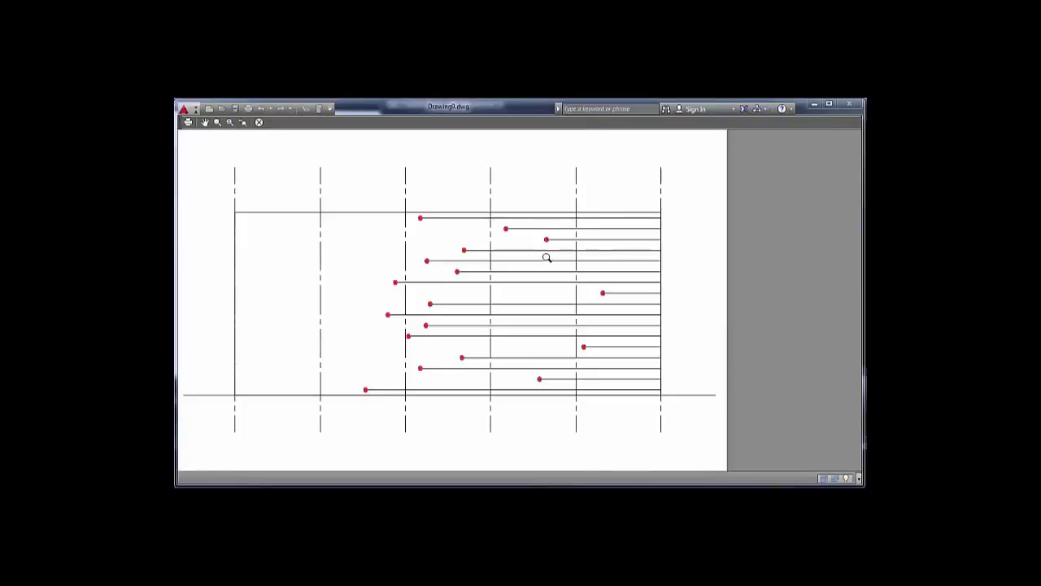
scroll(546, 244, "up", 5)
scroll(537, 260, "down", 5)
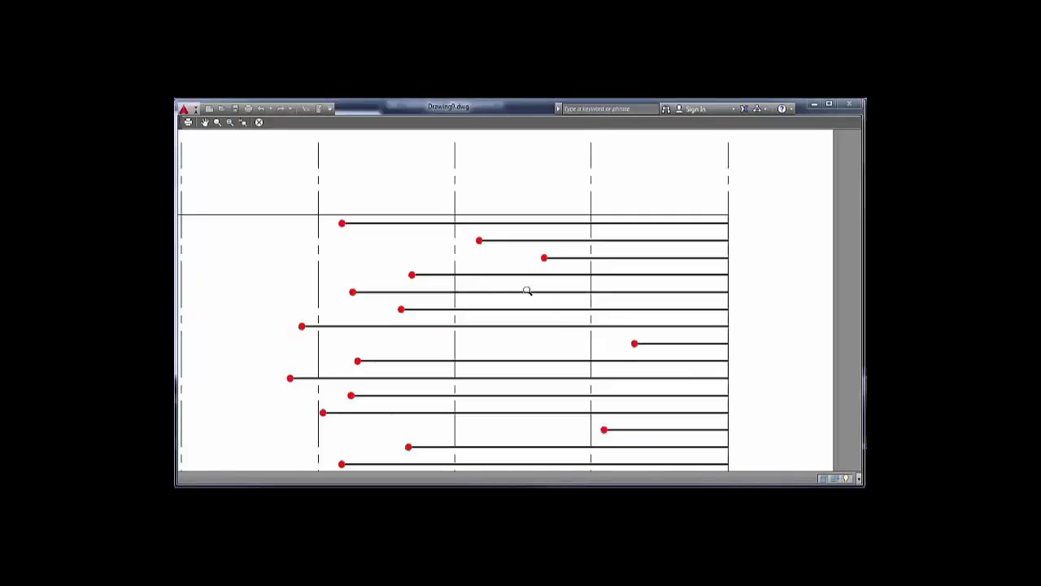
right_click(527, 290)
left_click(546, 295)
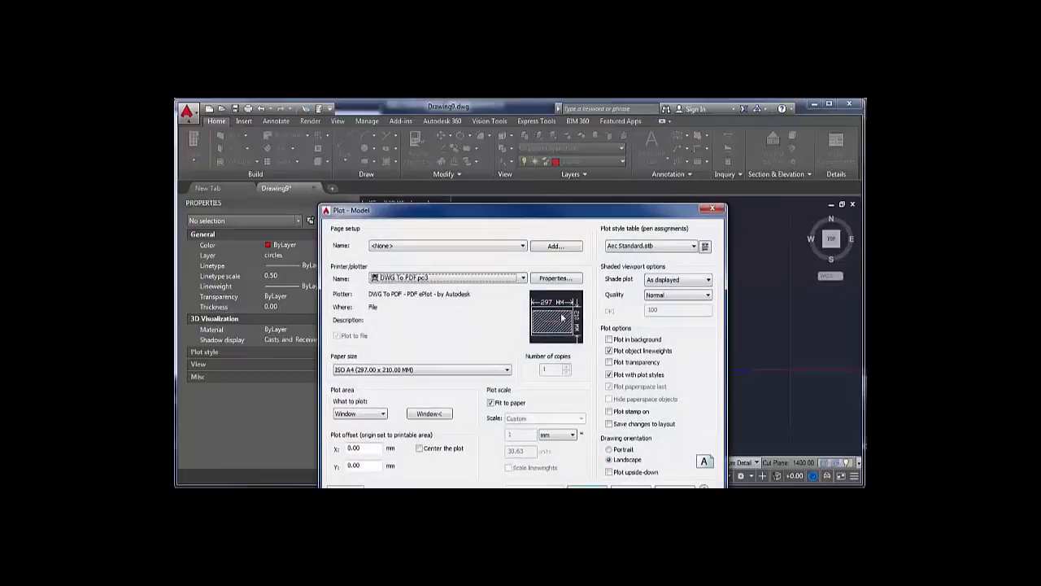
left_click(632, 485)
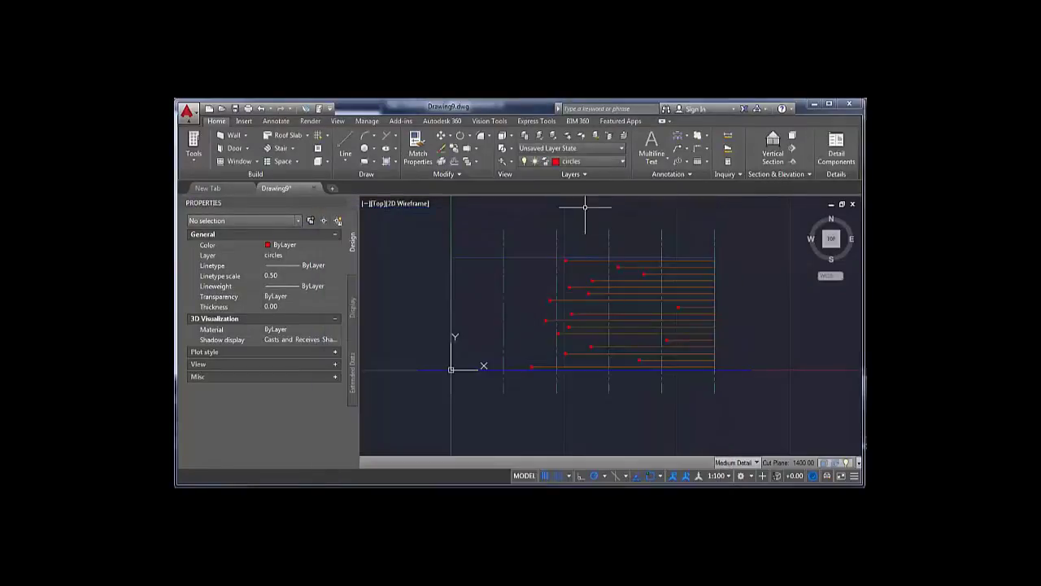
- Assign the Full Saturation plot style to the circleHatch and circles layers
left_click(524, 135)
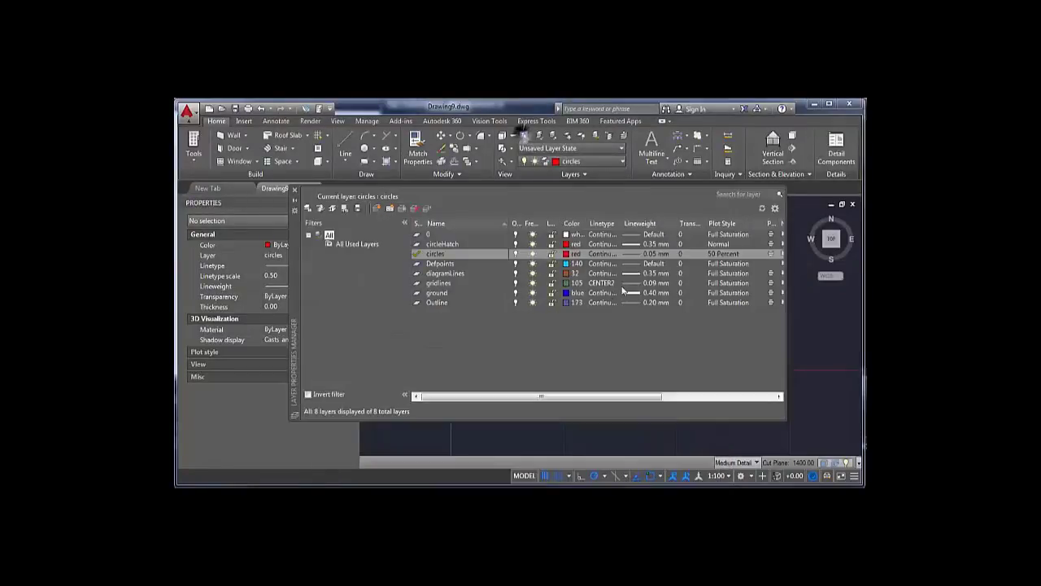
left_click(726, 244)
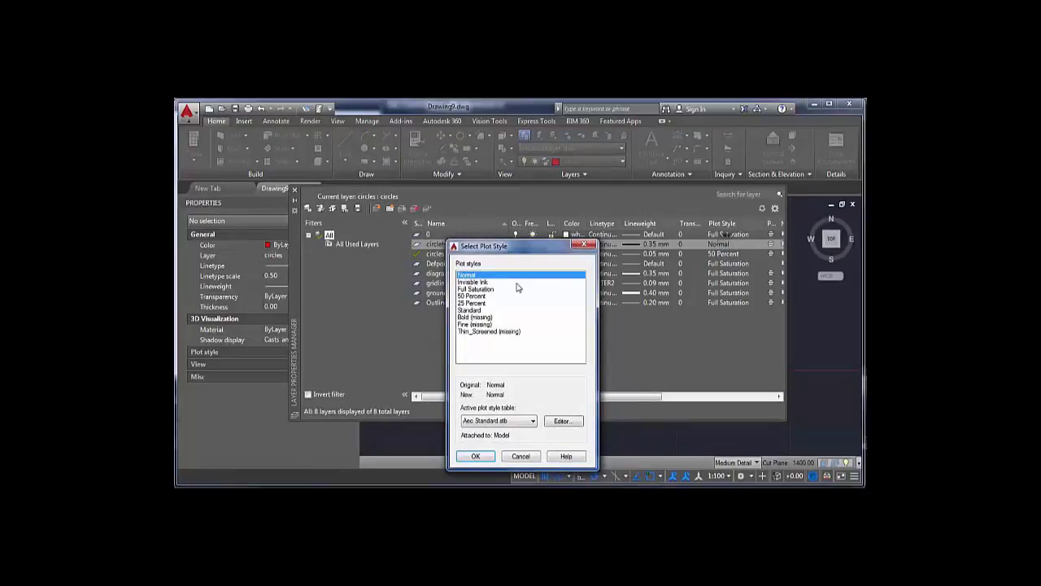
left_click(480, 289)
left_click(477, 456)
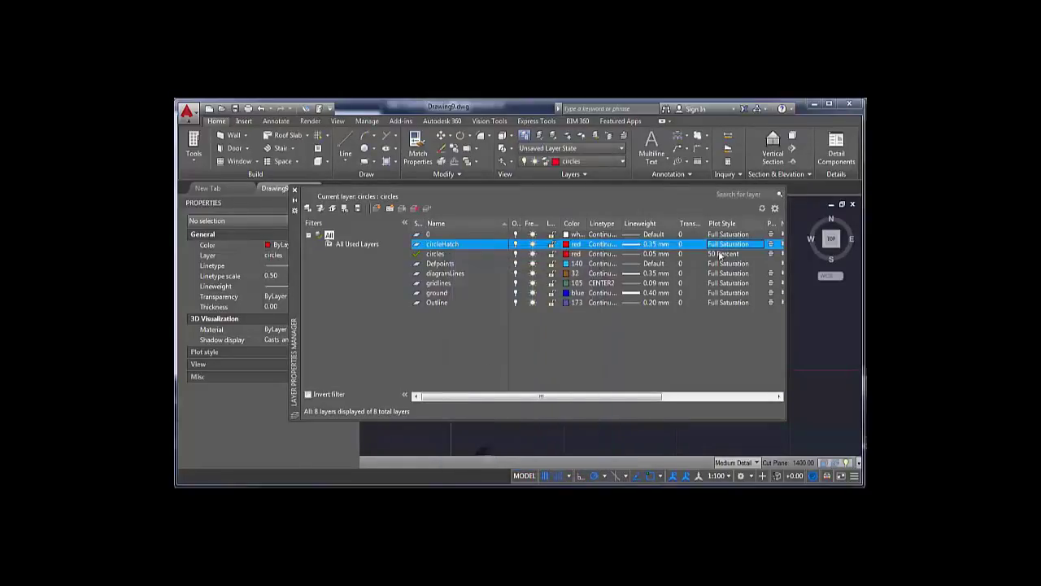
left_click(726, 254)
left_click(475, 295)
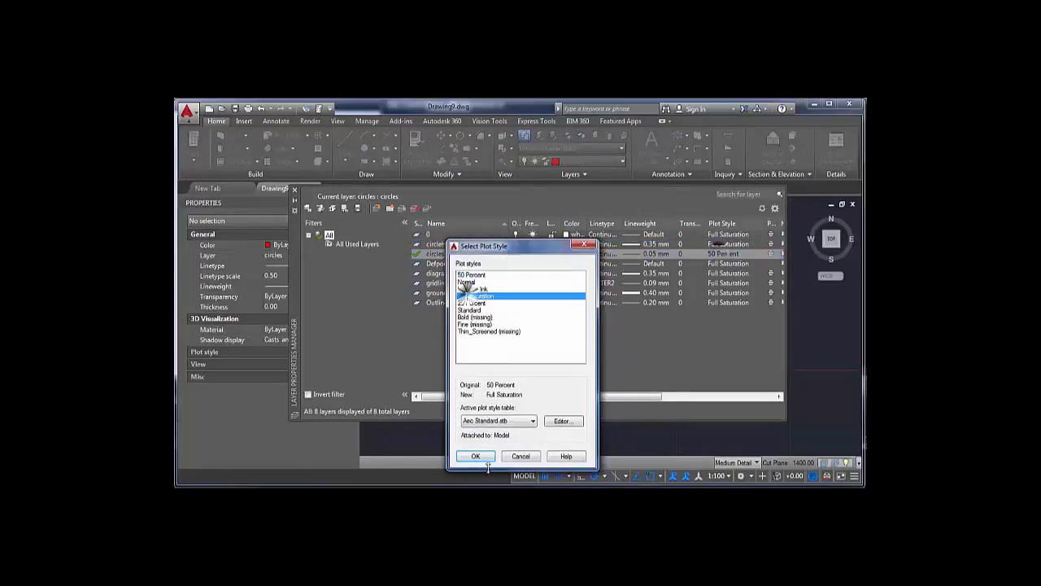
left_click(475, 456)
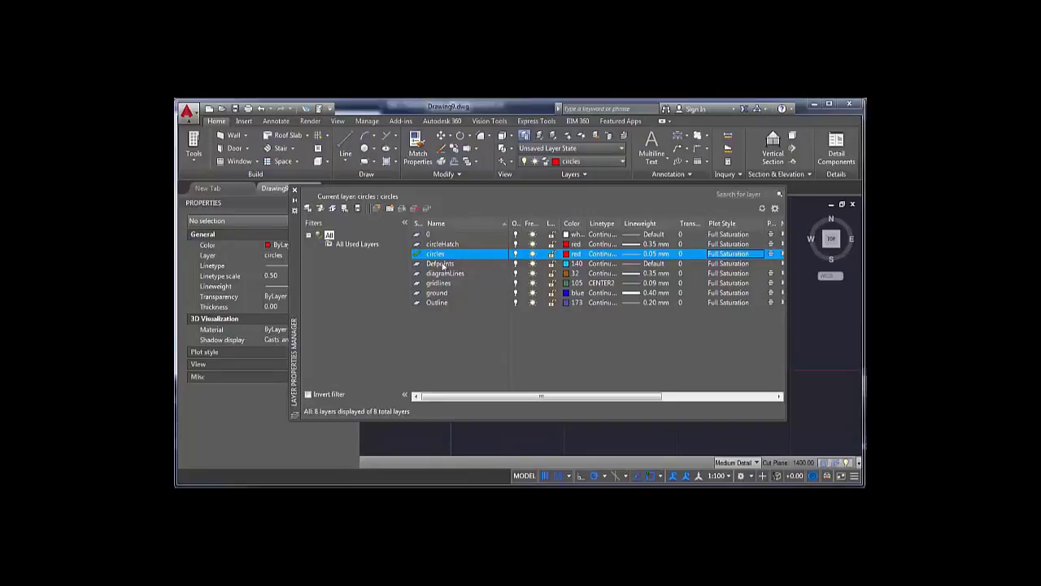
- Create a layer named rectangles with colour 45 and make it the current layer
left_click(377, 209)
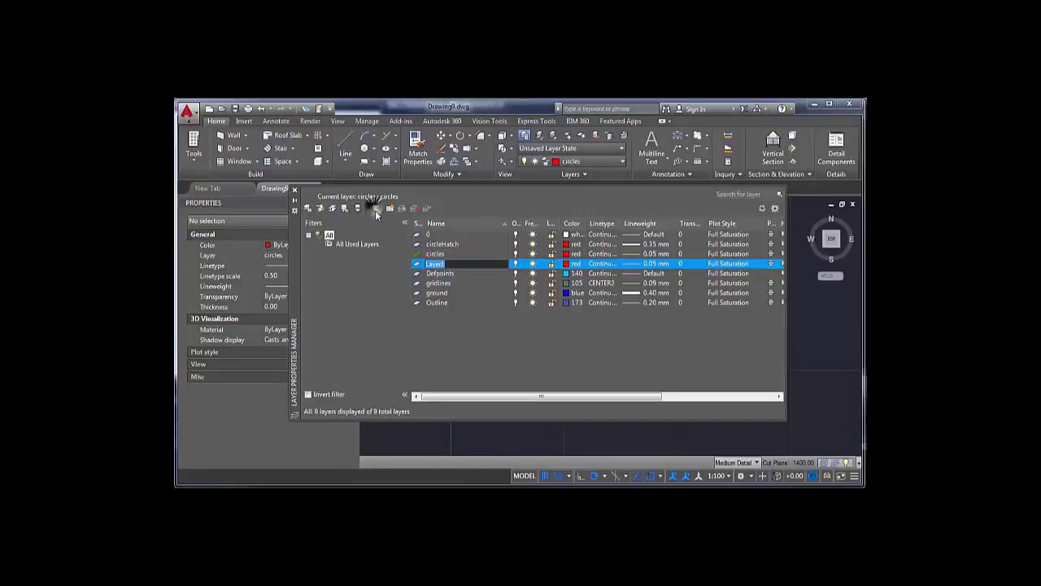
type("rec")
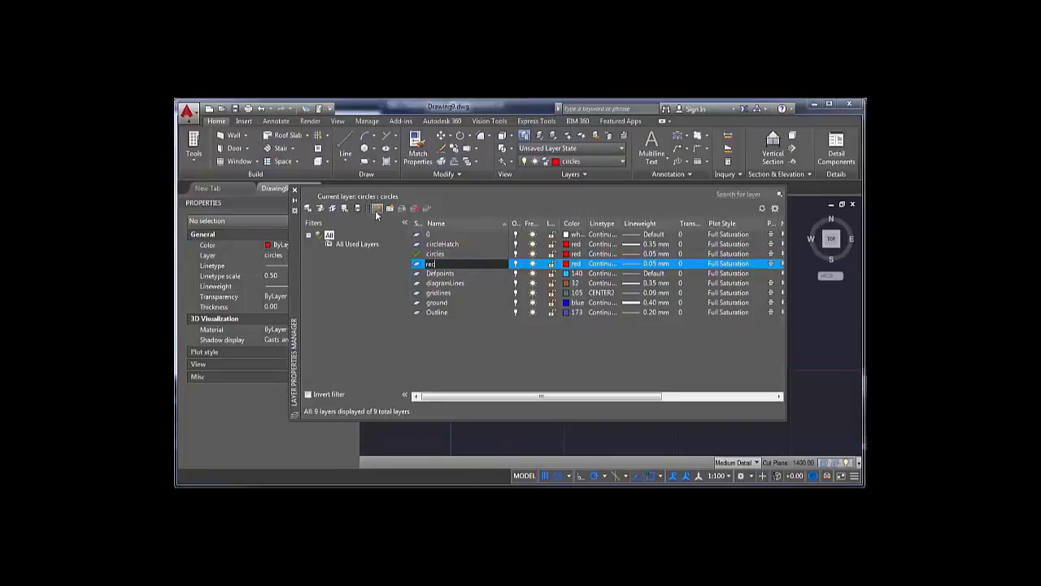
type("tangles")
left_click(566, 262)
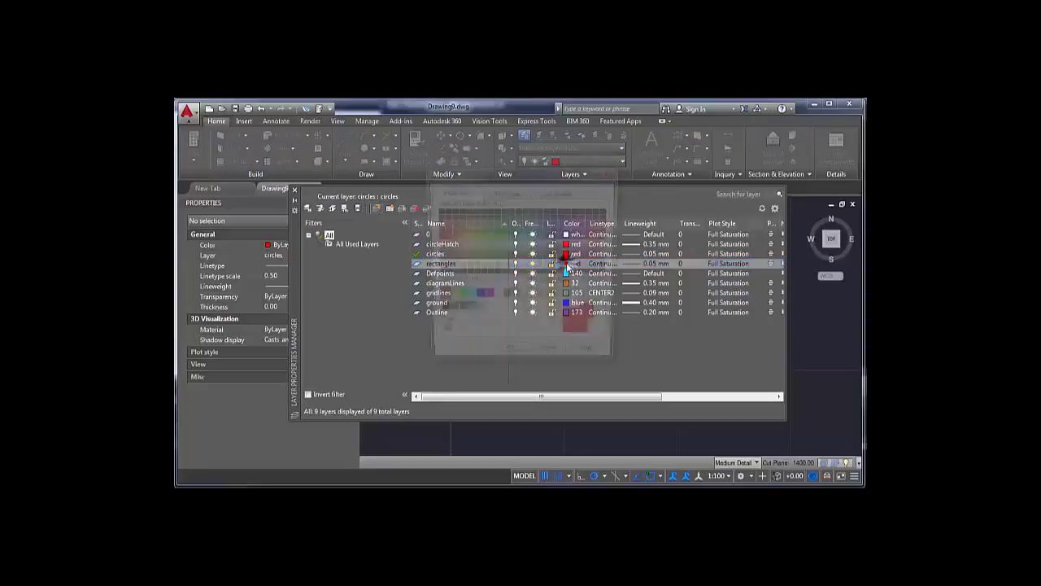
left_click(461, 261)
left_click(508, 359)
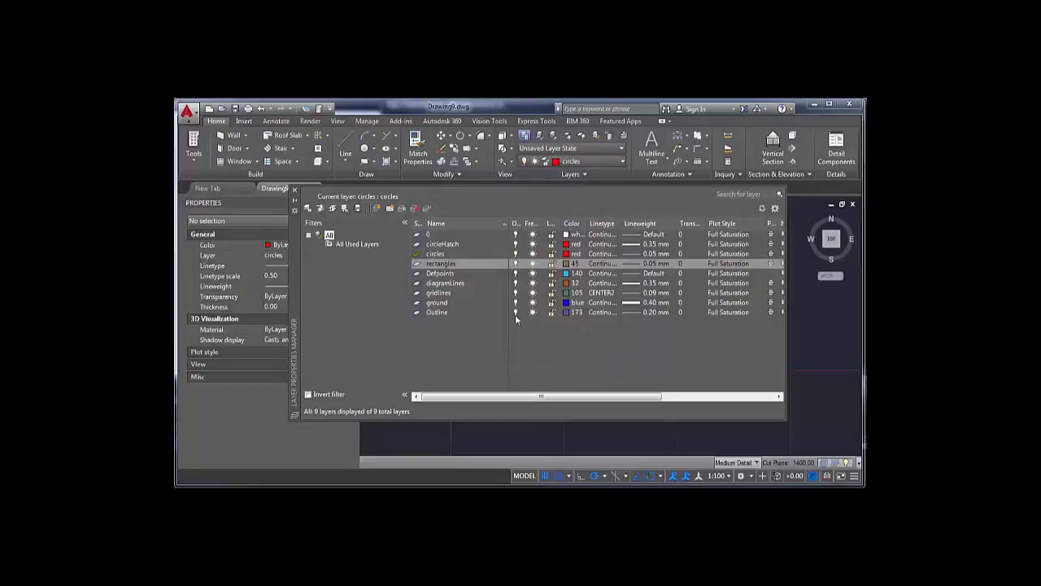
double_click(417, 264)
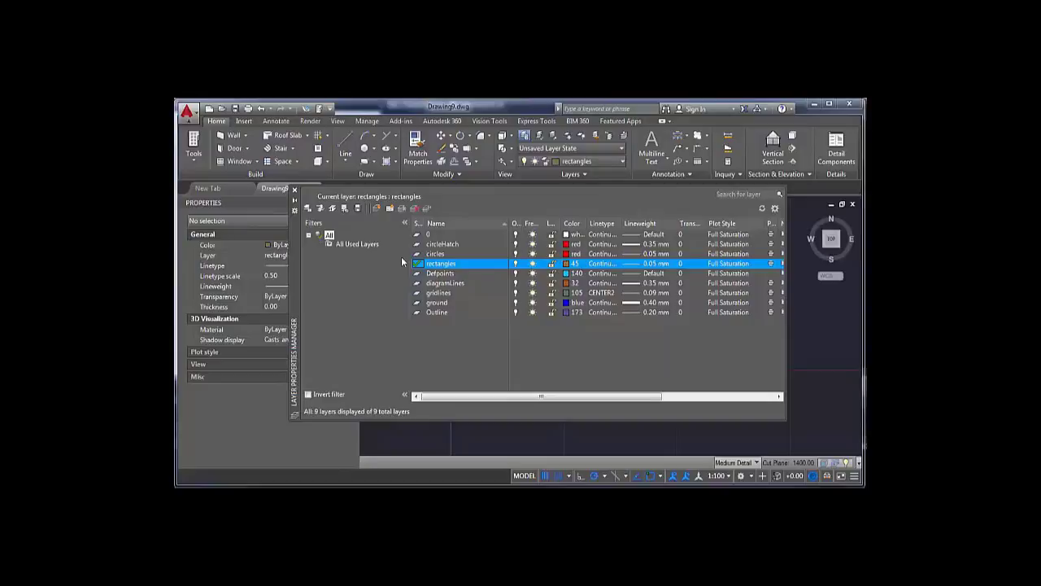
- Turn off the circles and circleHatch layers and close the layer manager
left_click(515, 253)
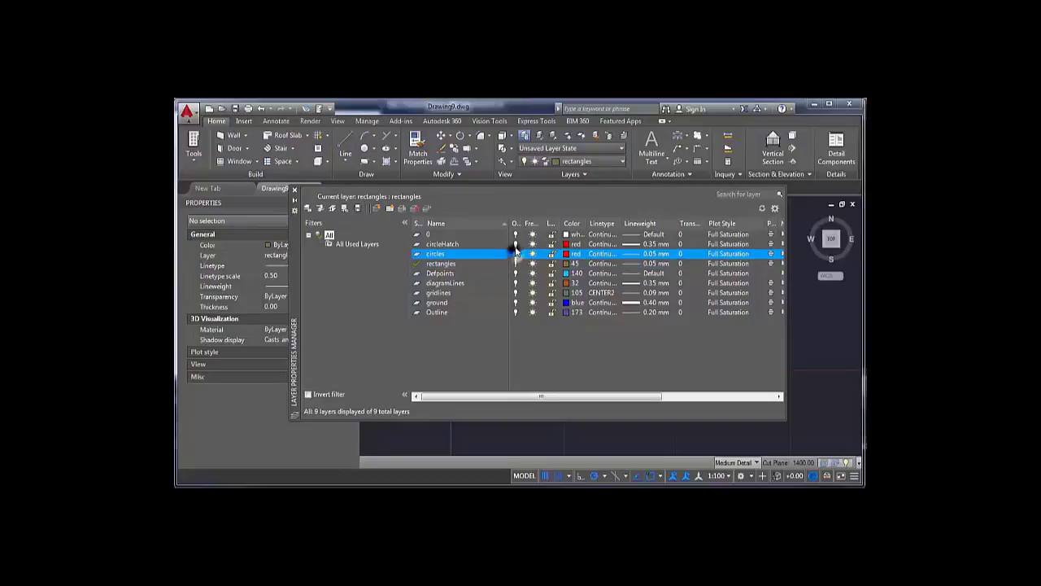
left_click(516, 244)
left_click(294, 189)
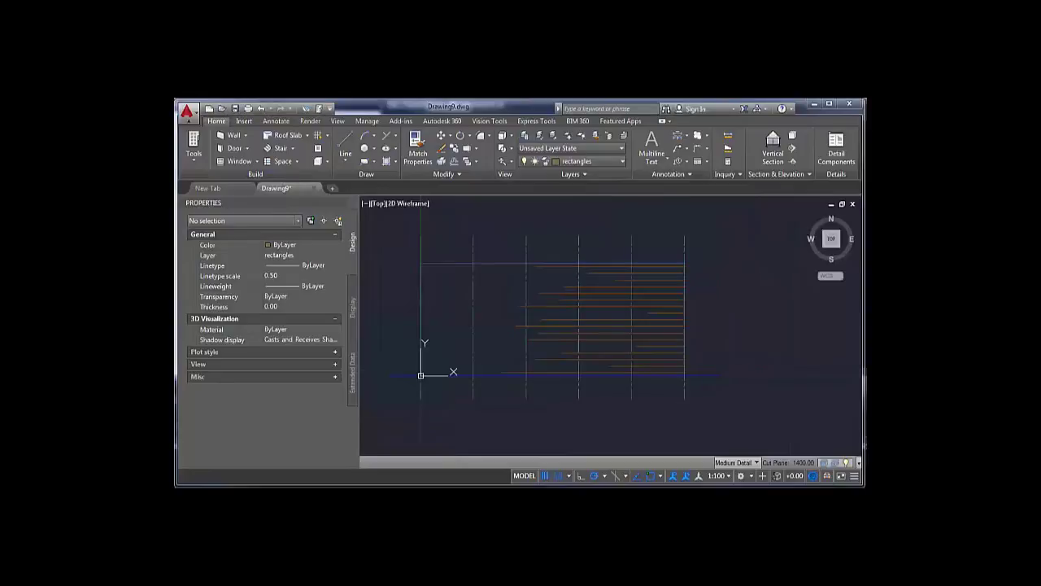
- Copy the outline, gridlines, diagram lines and ground line horizontally about 9500 units to the right of the original
mouse_move(548, 319)
middle_mouse_down()
mouse_move(585, 305)
mouse_move(576, 303)
middle_mouse_up()
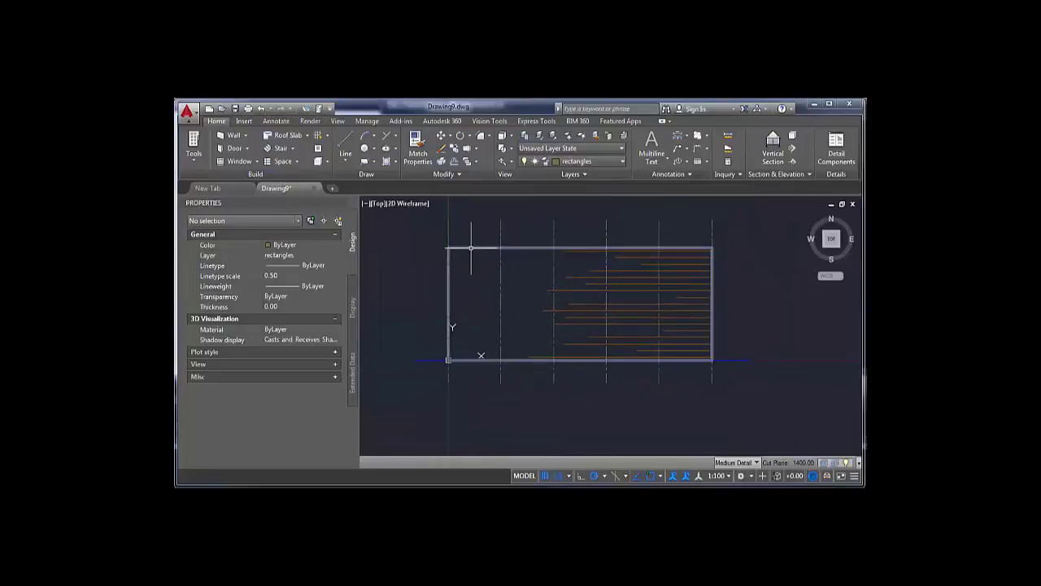
scroll(435, 273, "down", 3)
left_click(409, 231)
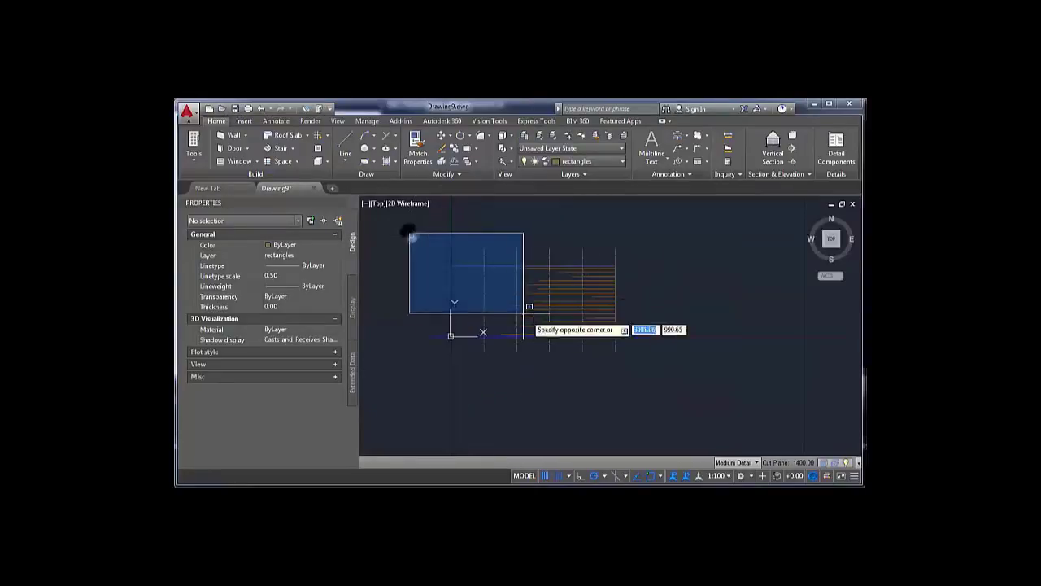
left_click(665, 371)
type("o")
key("Return")
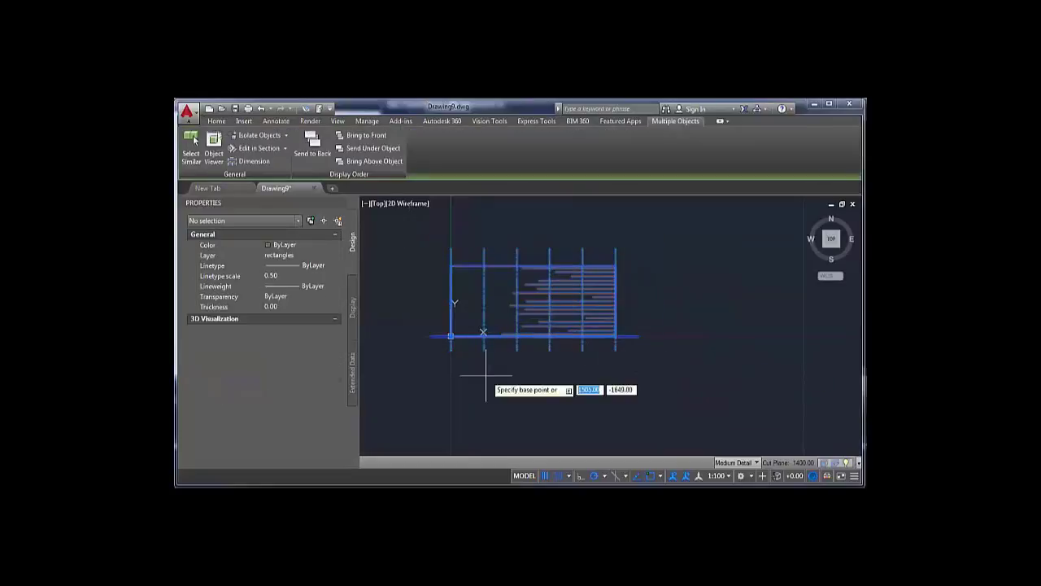
left_click(485, 376)
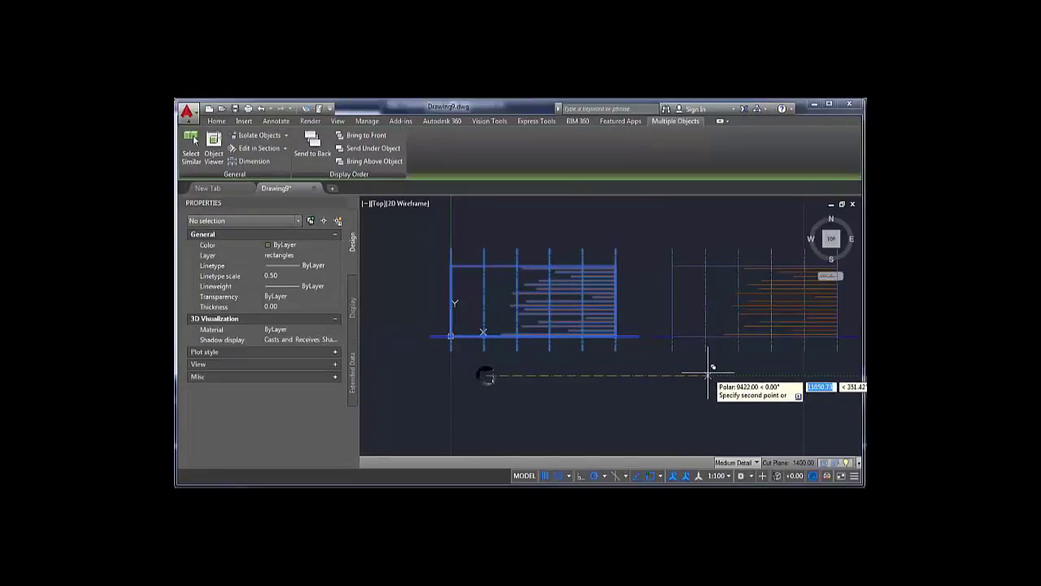
left_click(708, 365)
key("Escape")
- Select all the horizontal diagram lines in the copied drawing
middle_click_drag(744, 291, 564, 295)
scroll(623, 284, "up", 2)
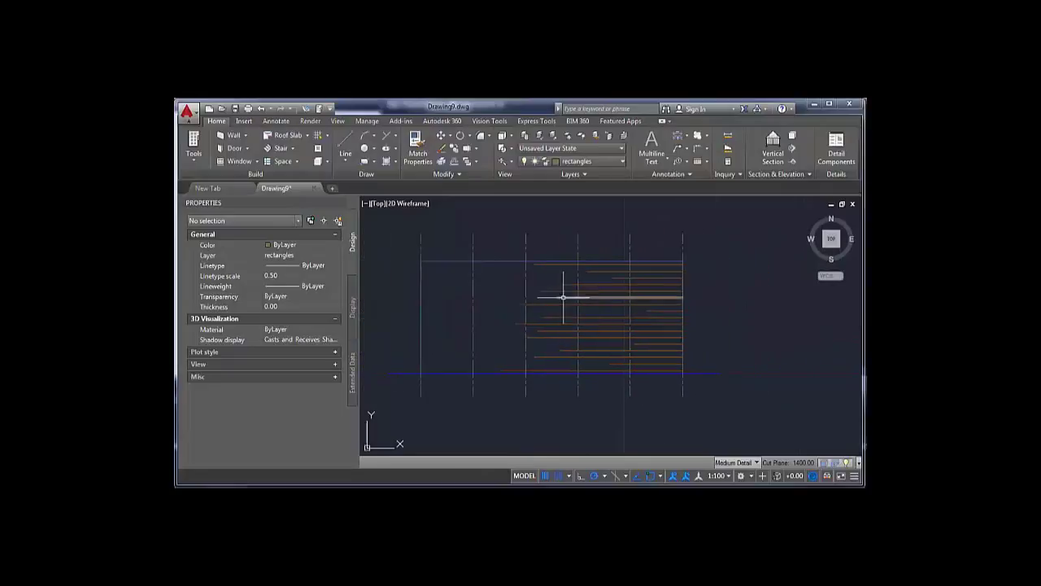
left_click(489, 250)
left_click(691, 373)
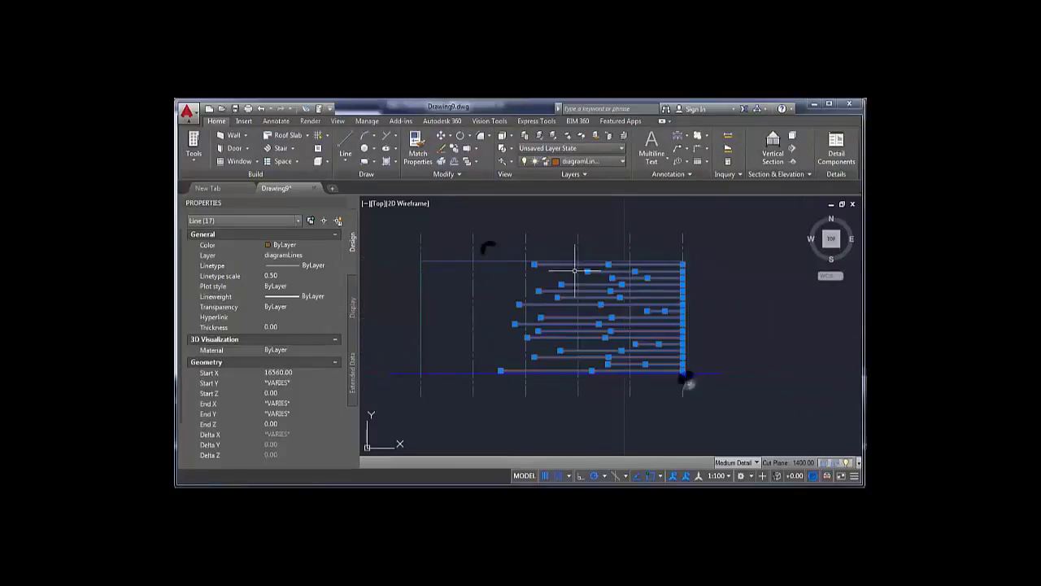
- Assign the 17 selected horizontal diagram lines to the rectangles layer
left_click(620, 161)
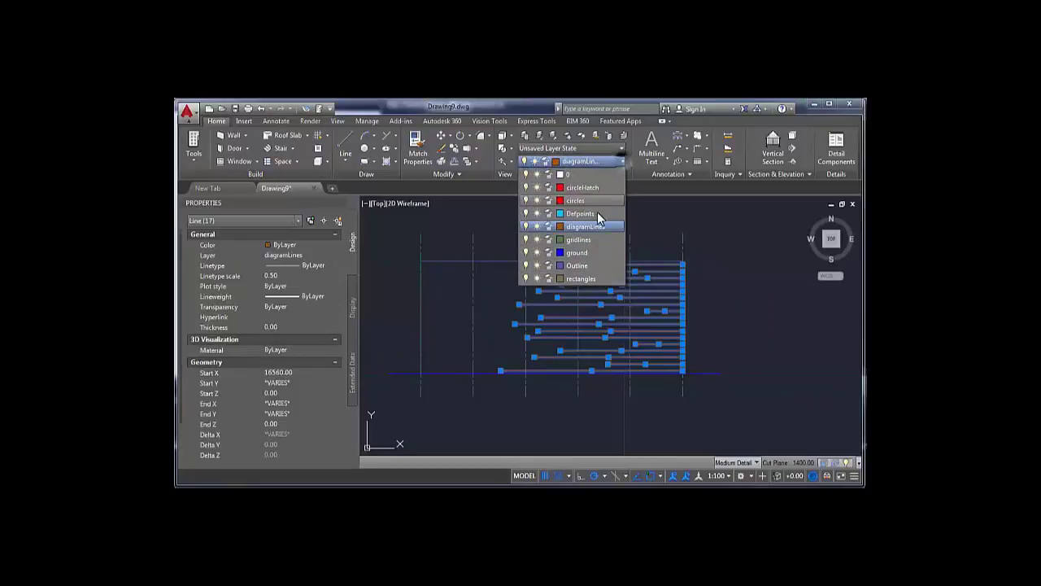
left_click(588, 281)
key("Escape")
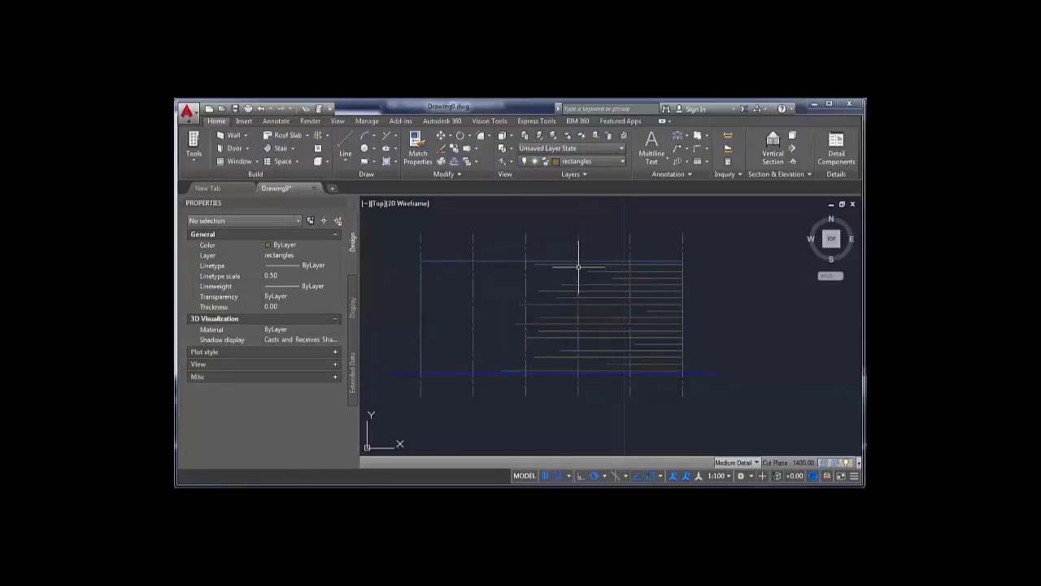
- Try offsetting the topmost diagram line downward by a distance of about 65, and undo the offset
scroll(578, 269, "up", 5)
type("o")
key("Return")
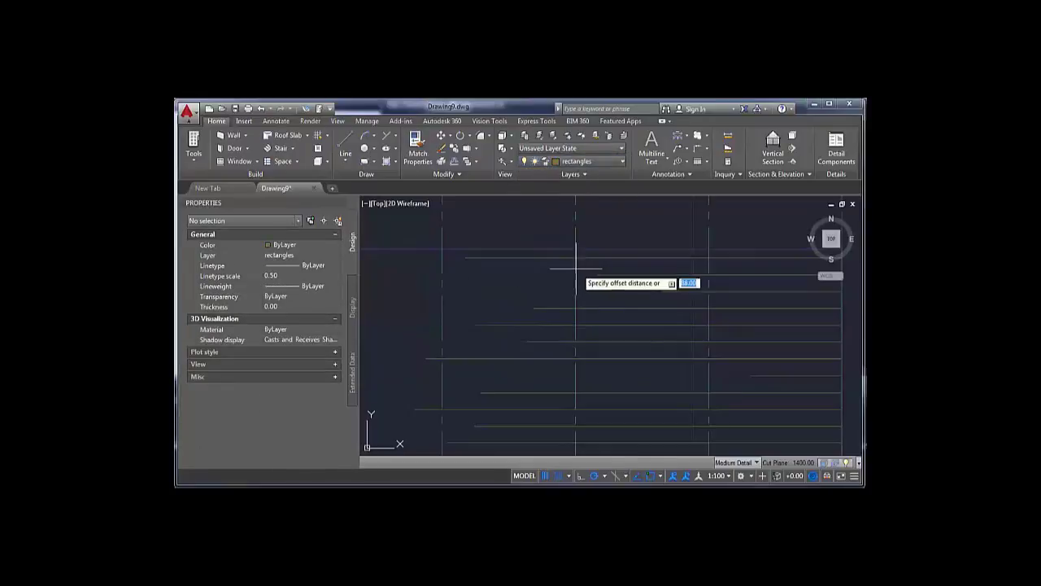
left_click(464, 258)
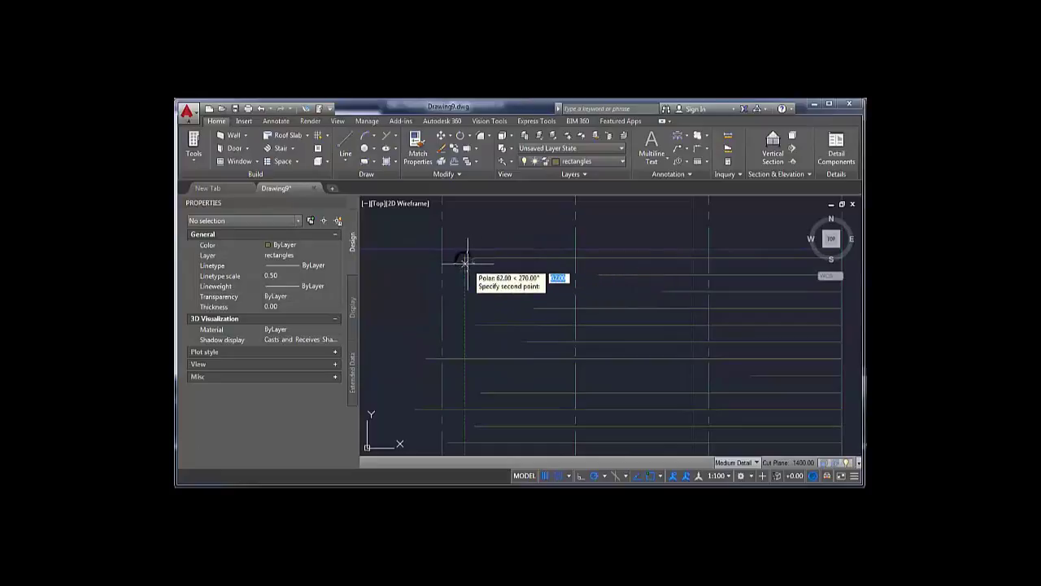
scroll(466, 262, "up", 3)
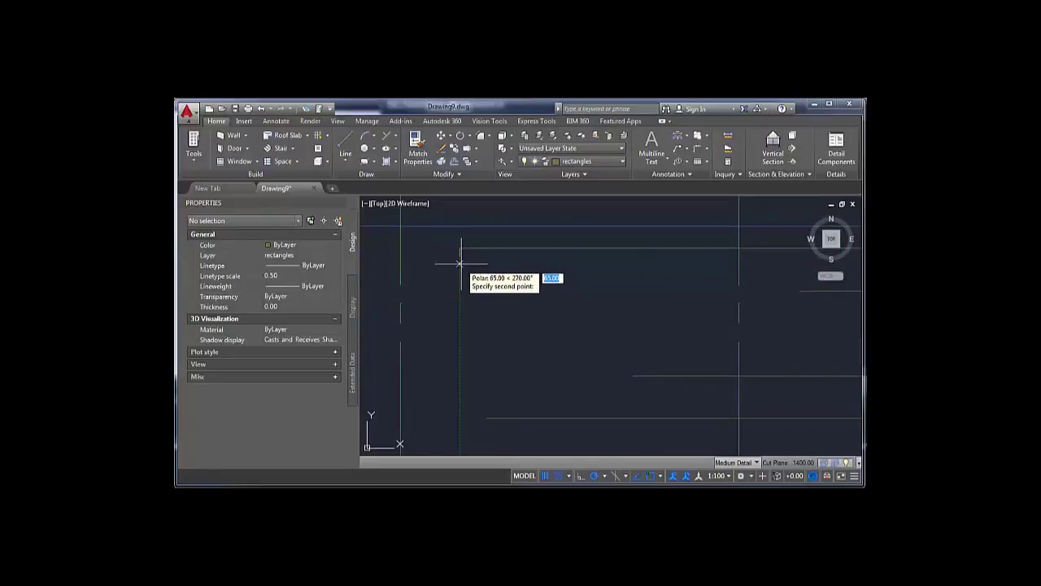
left_click(460, 265)
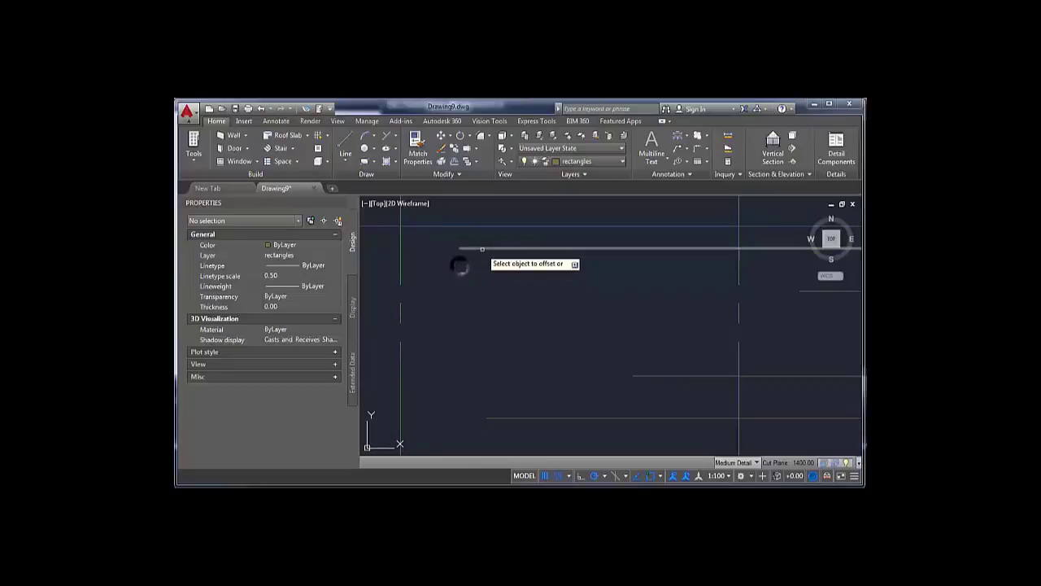
left_click(479, 247)
left_click(489, 277)
key("Escape")
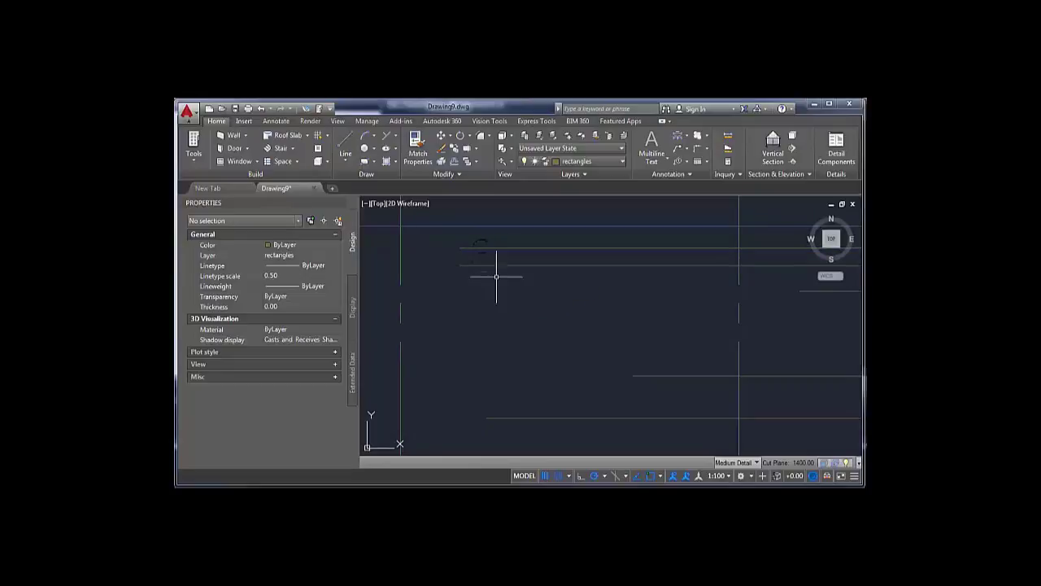
key("ctrl+z")
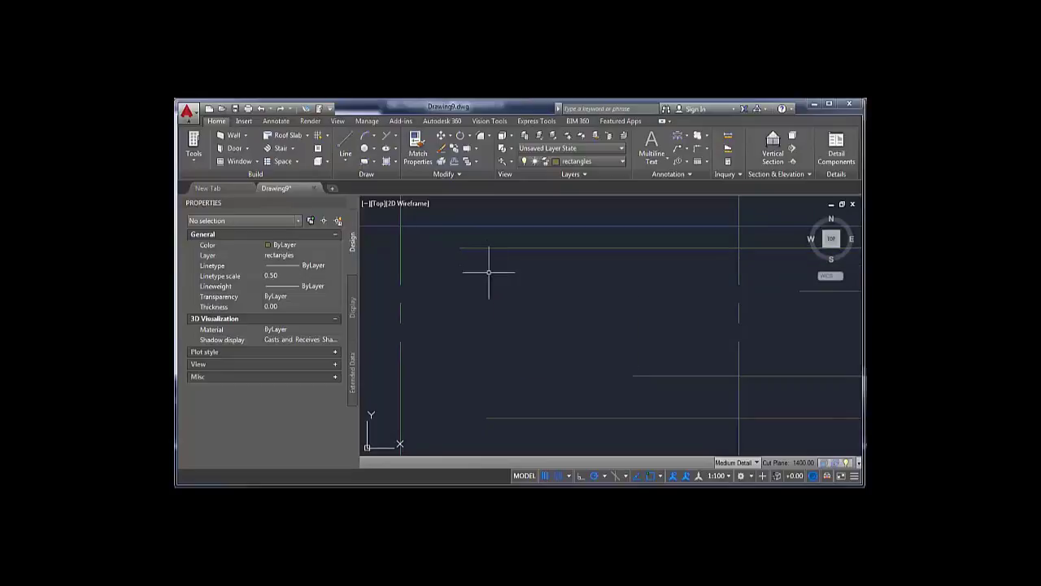
- Offset the topmost diagram line downward by 83, picking the distance from its left endpoint
type("o")
key("Return")
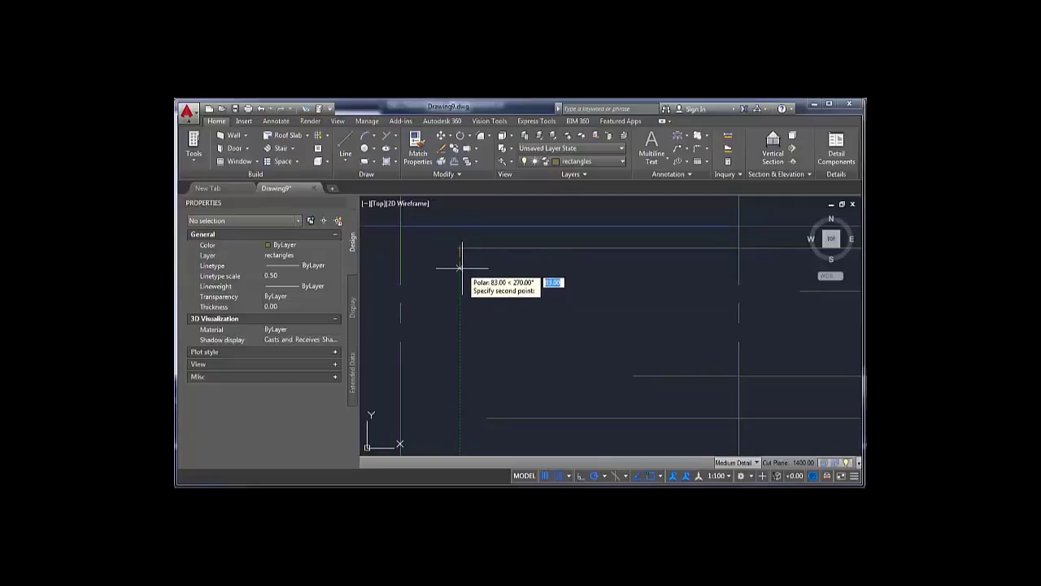
left_click(462, 268)
left_click(466, 248)
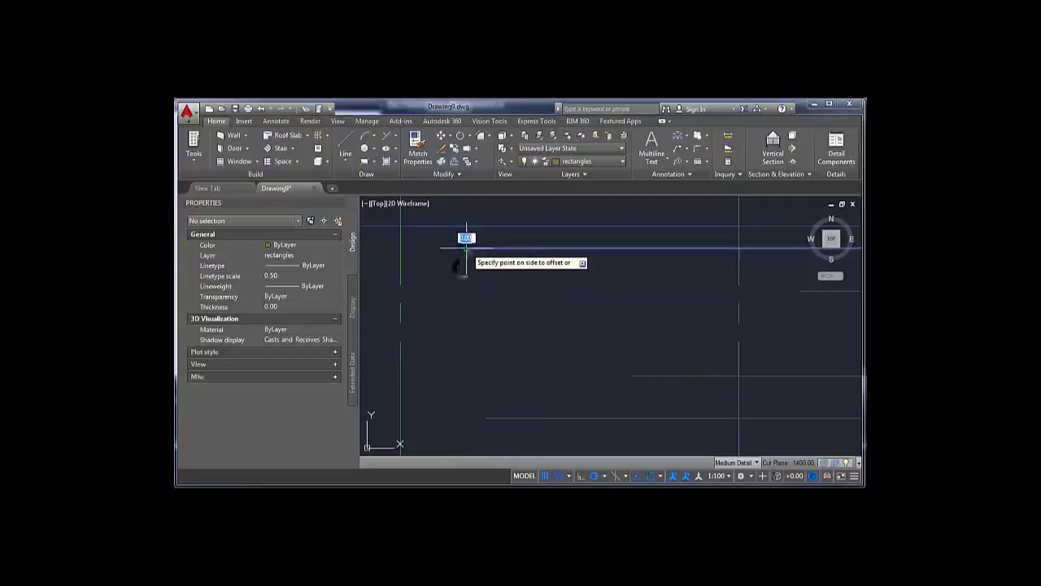
left_click(466, 266)
- Offset the next lines in the upper part of the diagram downward by the same 83 distance
scroll(485, 265, "down", 2)
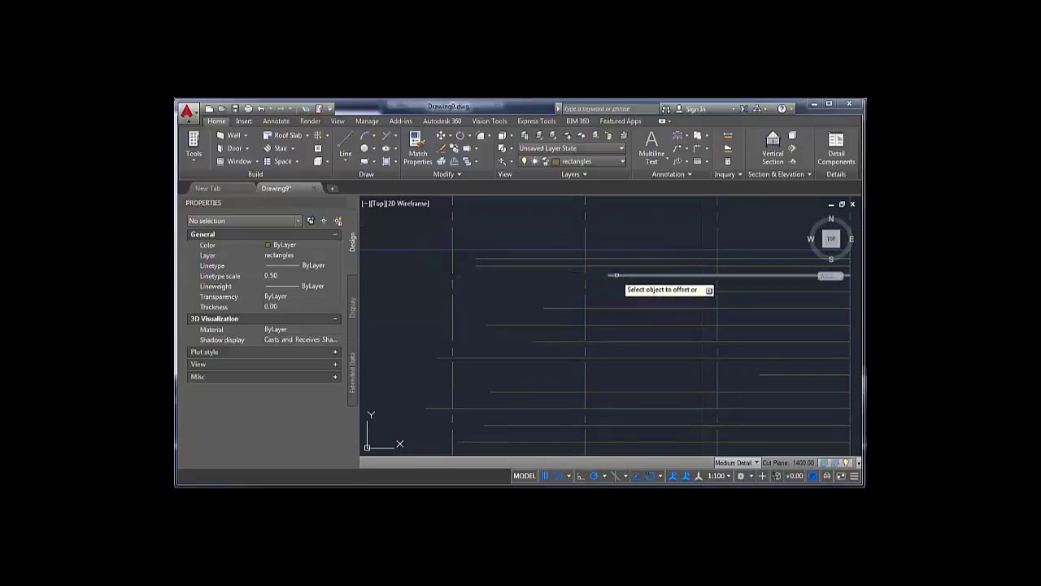
left_click(693, 291)
left_click(691, 301)
middle_click_drag(691, 301, 573, 277)
left_click(520, 284)
left_click(519, 303)
- Offset the lines in the middle of the diagram, including the shortest one, downward by the same distance
middle_click_drag(520, 303, 589, 291)
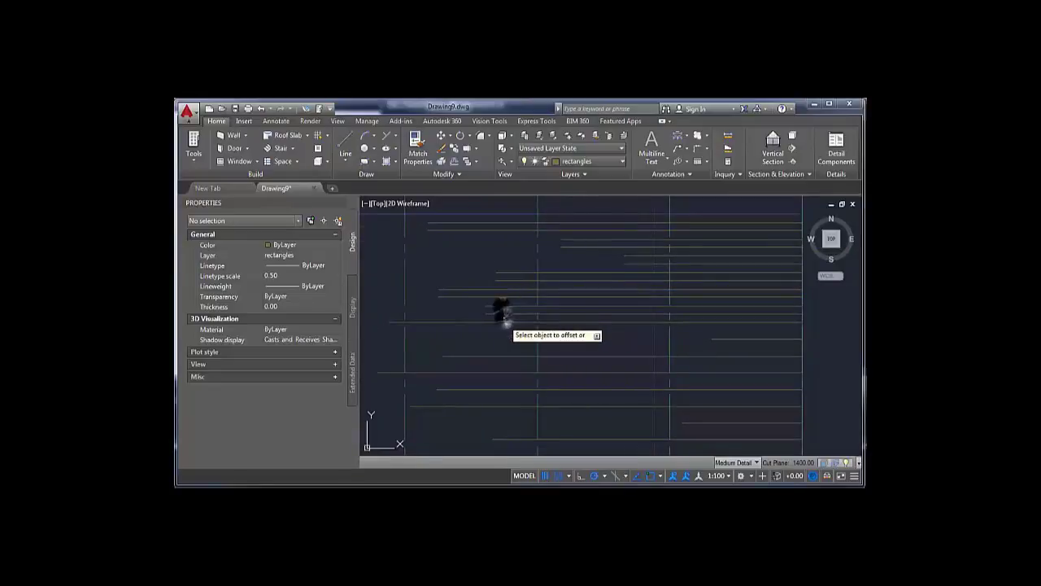
left_click(723, 339)
left_click(597, 356)
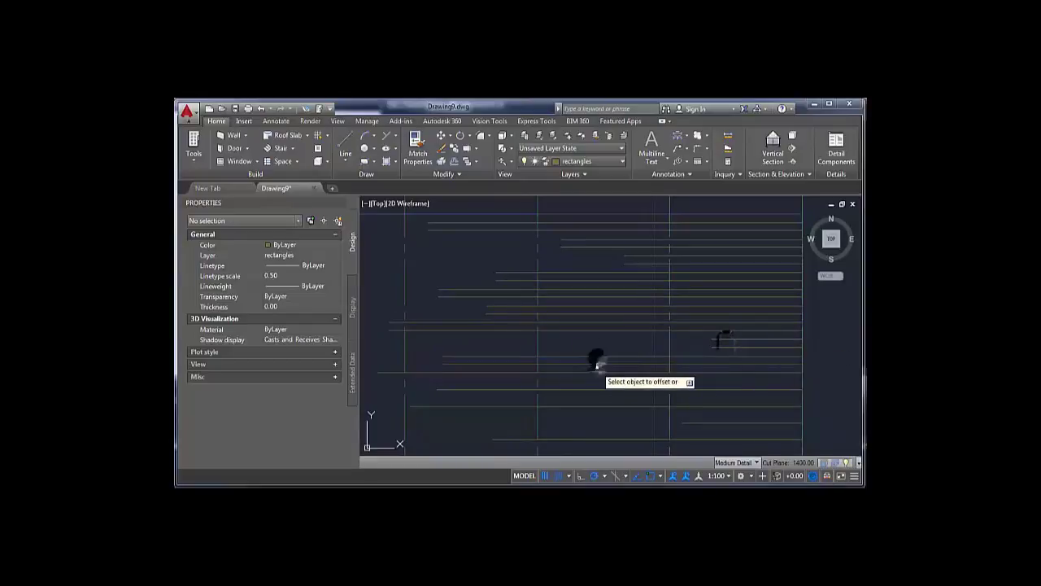
middle_click_drag(597, 356, 633, 324)
left_click(467, 328)
left_click(467, 347)
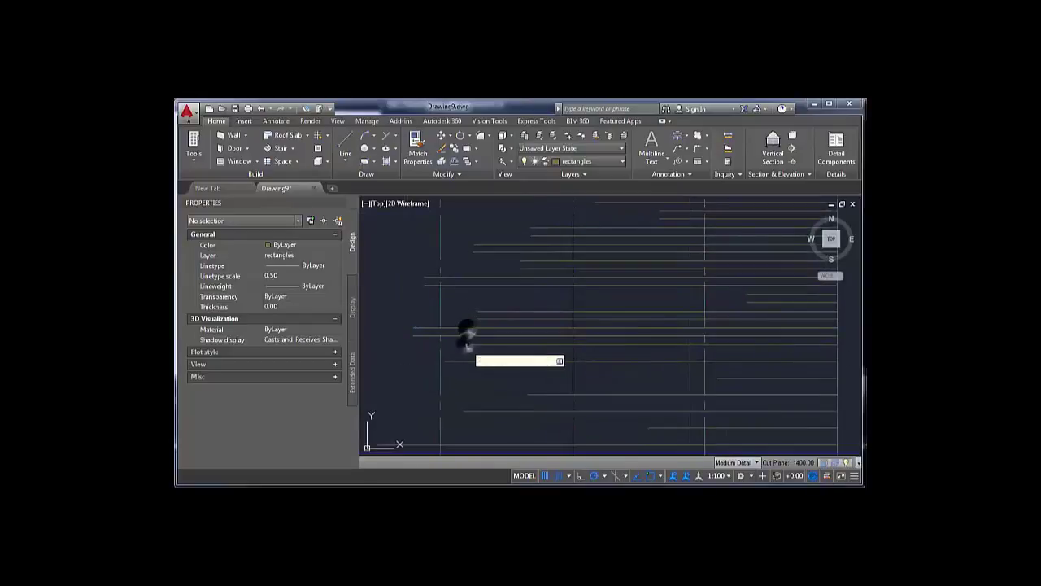
- Offset the next four lines in the lower half of the diagram downward by the same distance
left_click(478, 345)
left_click(474, 358)
left_click(472, 353)
left_click(480, 368)
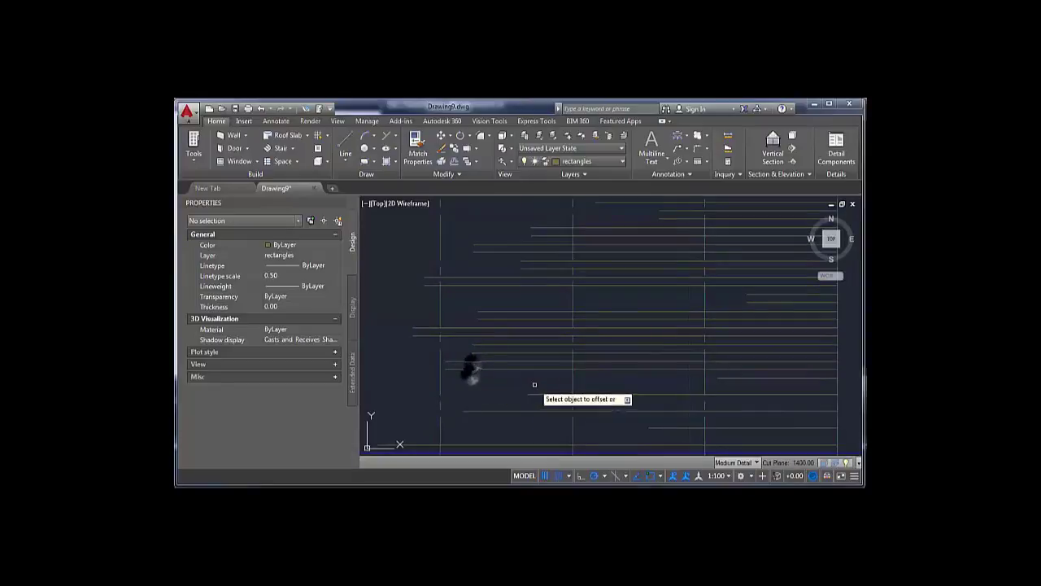
left_click(729, 377)
left_click(730, 385)
left_click(636, 396)
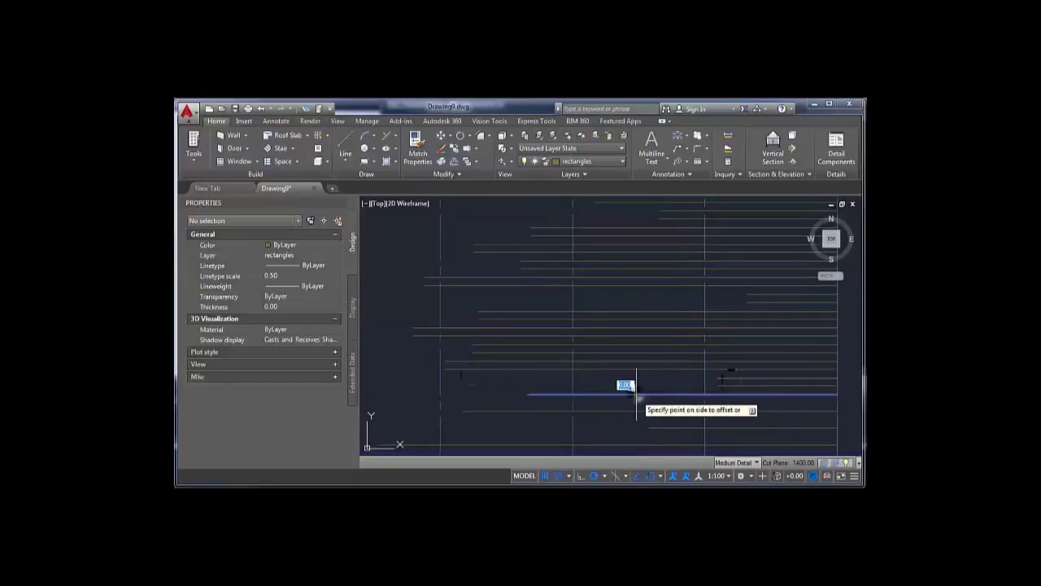
left_click(638, 404)
- Offset the last three diagram lines above the ground line downward by the same distance and end the offset
middle_click_drag(637, 404, 635, 347)
left_click(476, 354)
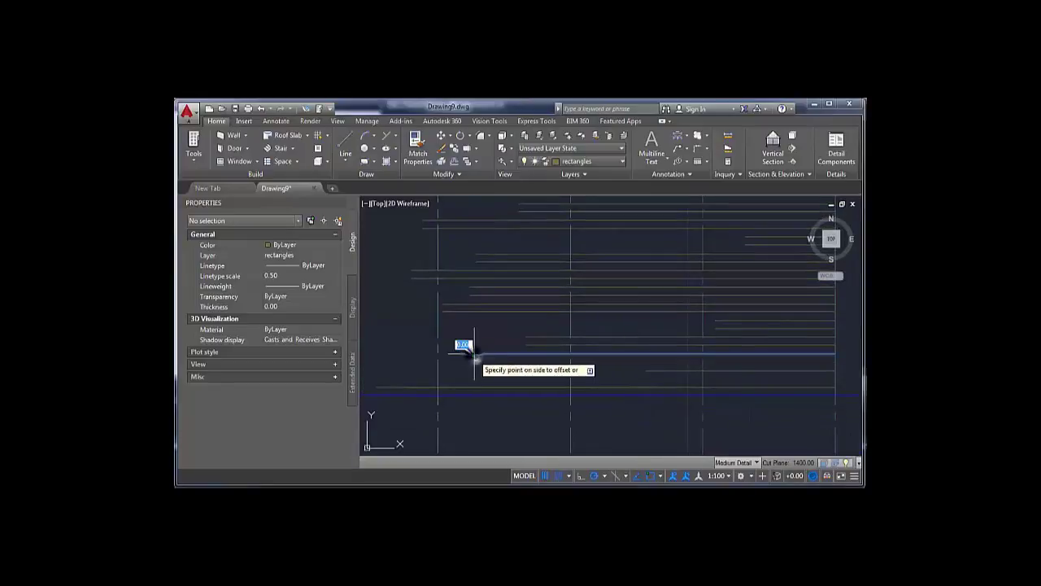
left_click(479, 370)
left_click(650, 371)
left_click(655, 386)
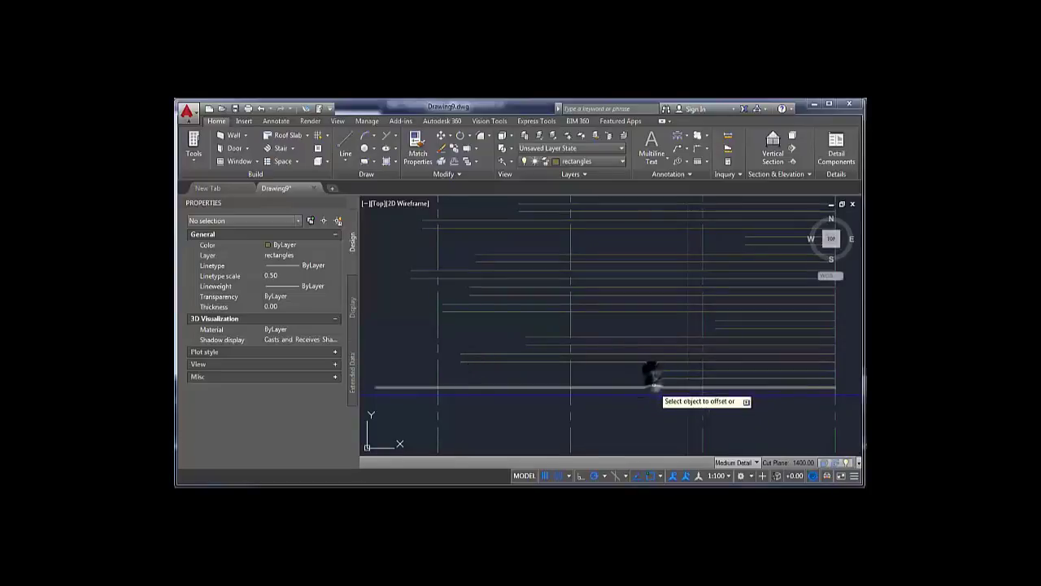
left_click(561, 388)
left_click(561, 396)
middle_click_drag(462, 404, 551, 397)
key("Escape")
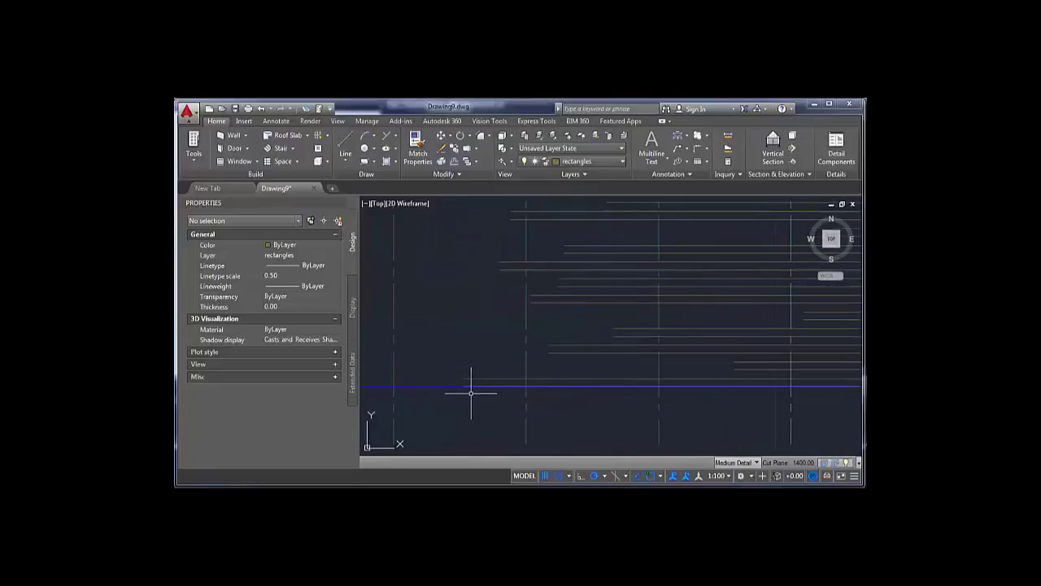
- Draw a vertical line closing the left end of the lowest bar, joining its lower and upper line endpoints
scroll(471, 394, "up", 2)
scroll(471, 394, "up", 2)
type("l")
key("Return")
left_click(451, 377)
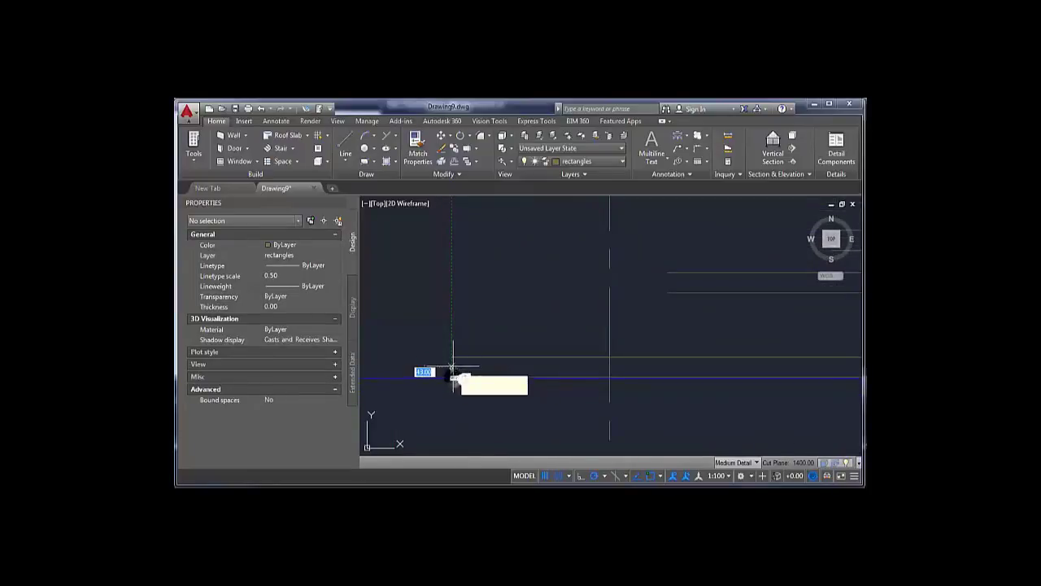
left_click(452, 357)
key("Escape")
- Copy the closing line from its lower endpoint to the left ends of the next three bars above the lowest one
left_click(435, 344)
left_click(486, 407)
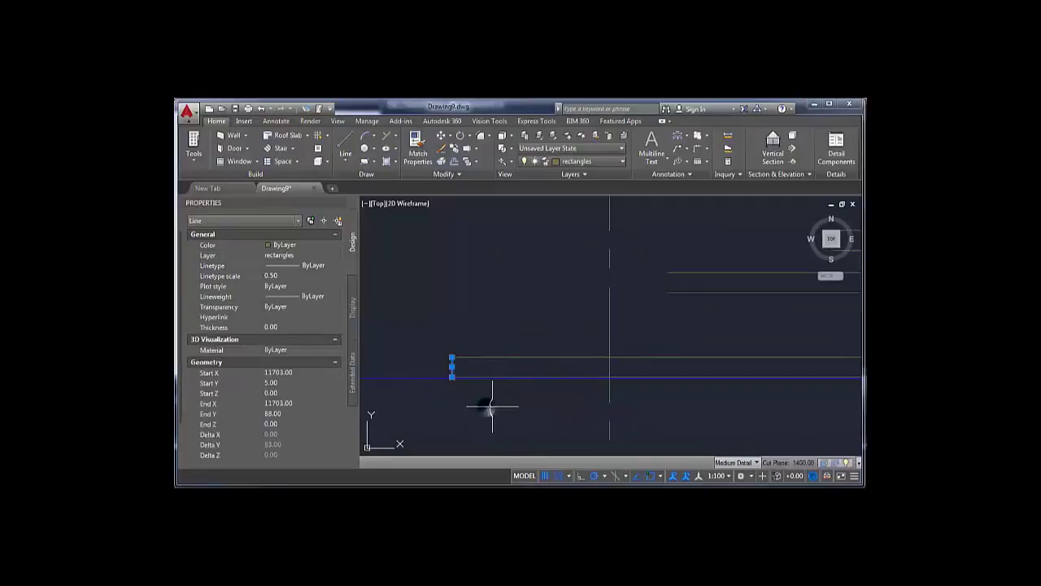
key("Return")
left_click(452, 377)
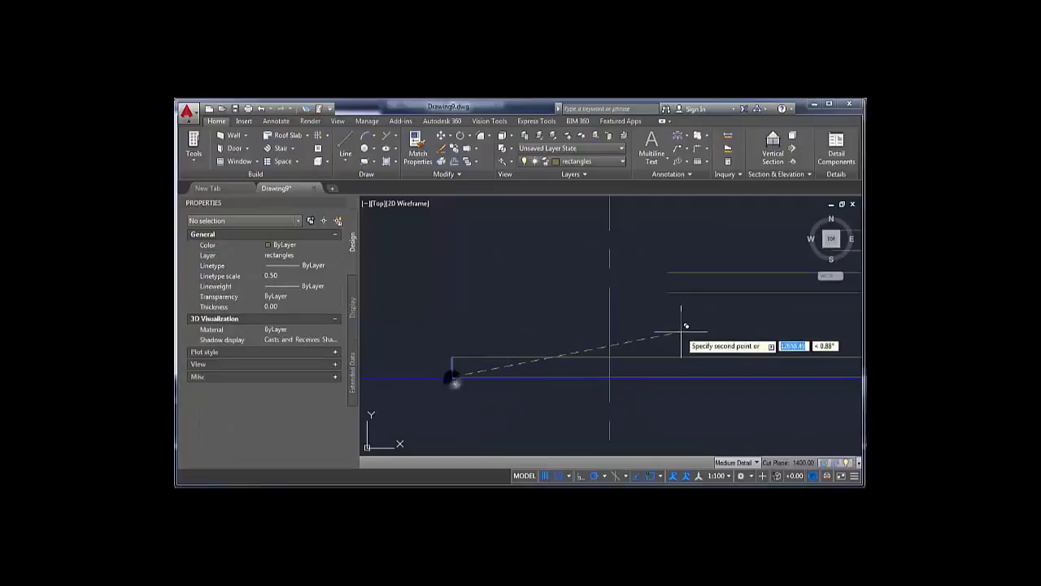
middle_click_drag(710, 334, 559, 339)
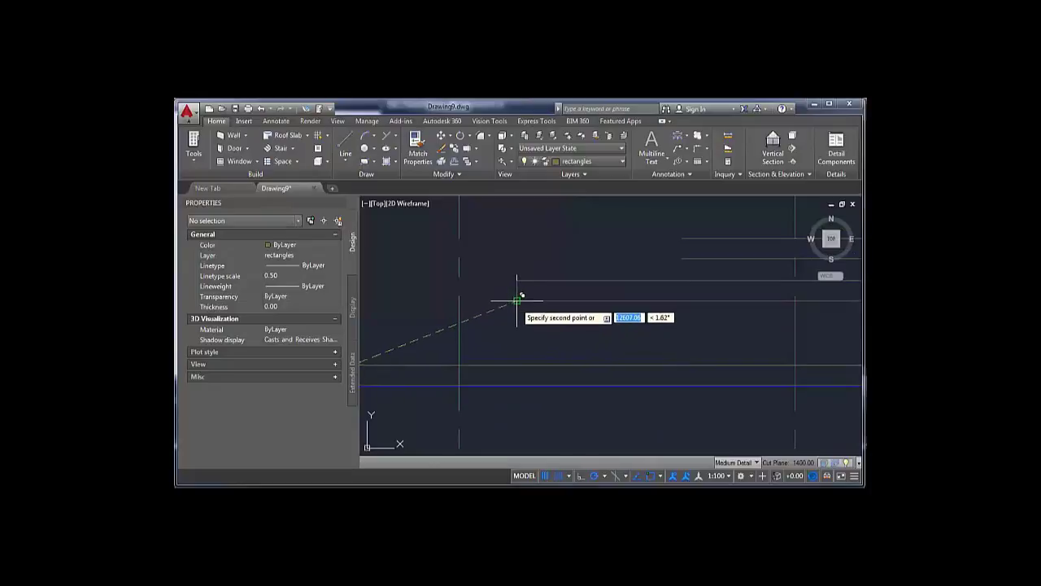
left_click(681, 258)
middle_click_drag(706, 287, 501, 276)
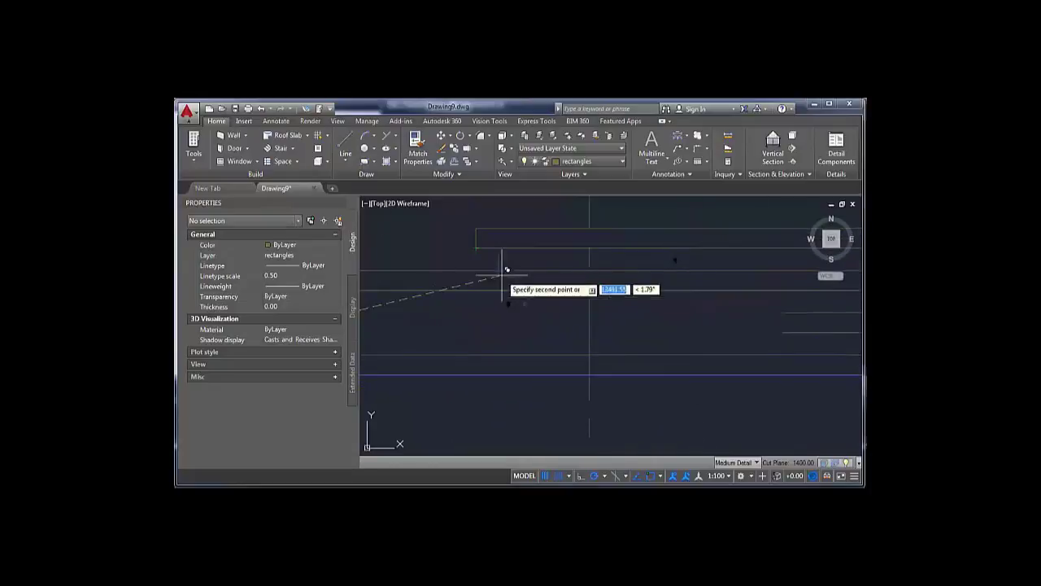
left_click(783, 331)
- Copy the closing line to the left ends of the bars in the lower middle of the diagram
middle_click_drag(684, 286, 738, 408)
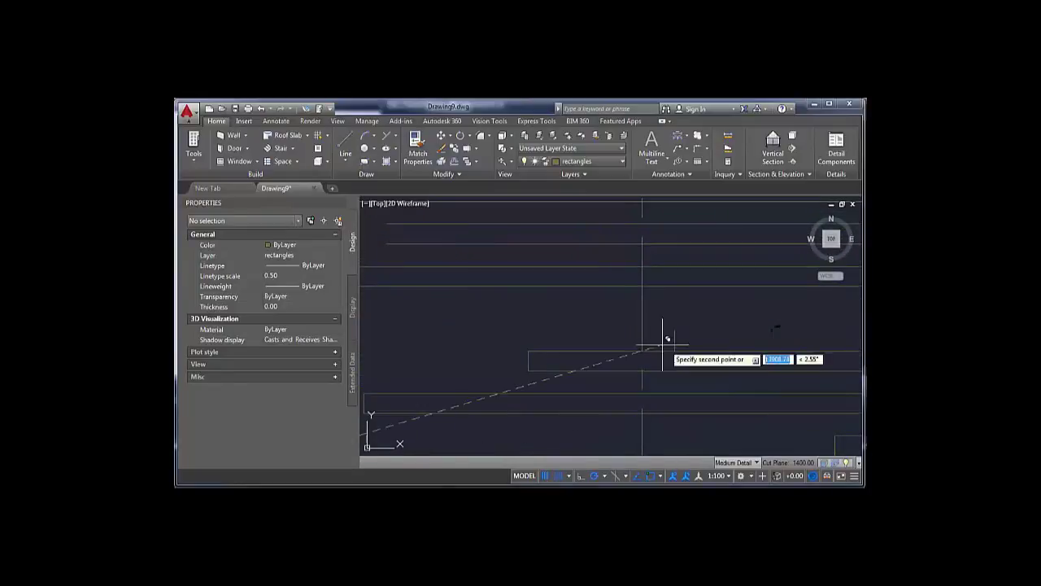
scroll(664, 343, "down", 2)
middle_click_drag(768, 340, 806, 364)
left_click(516, 327)
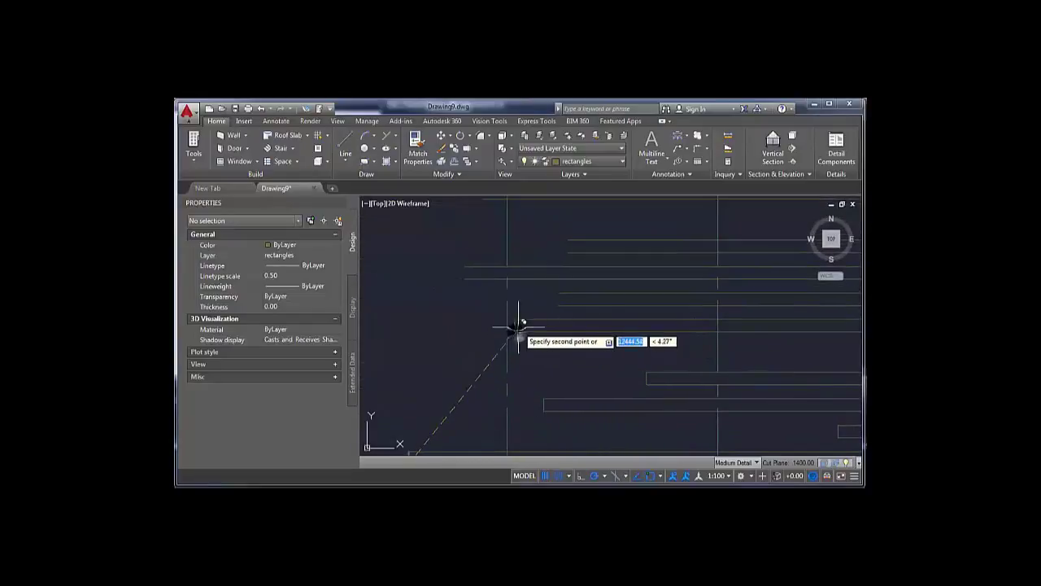
left_click(558, 306)
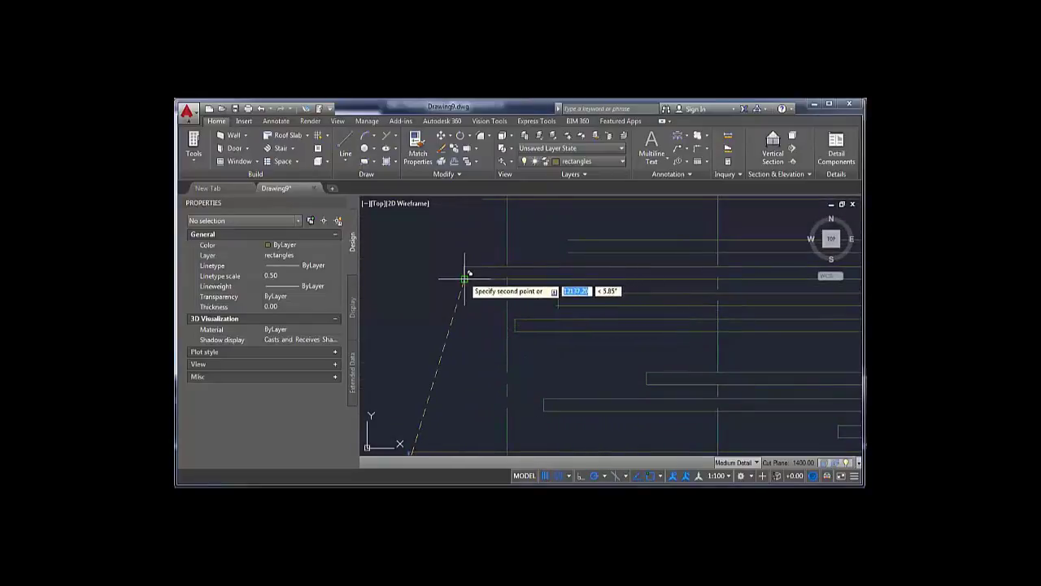
left_click(464, 279)
left_click(567, 252)
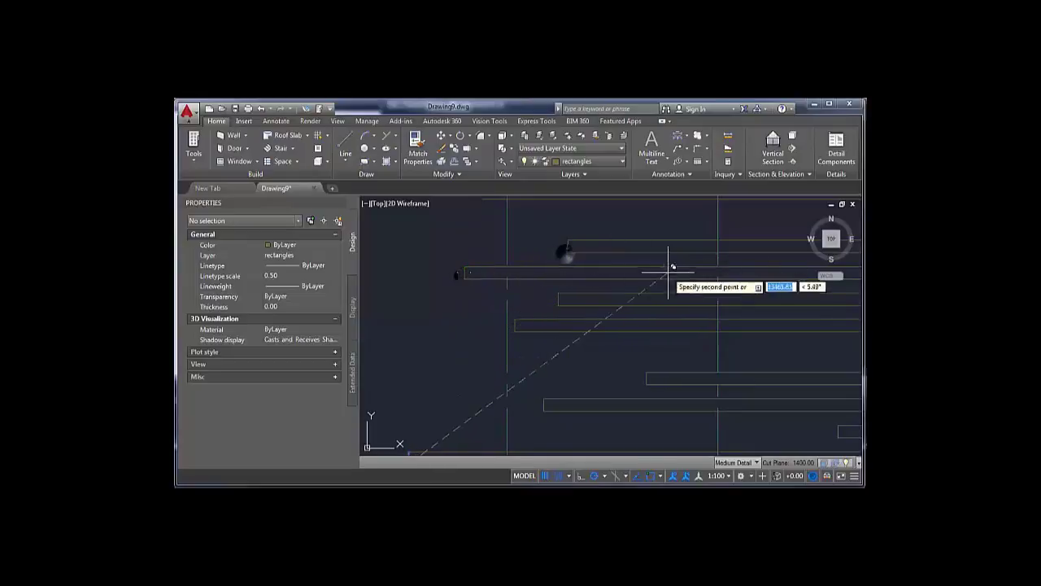
- Copy the closing line to the left ends of the next four bars above the already closed ones
middle_click_drag(666, 275, 448, 354)
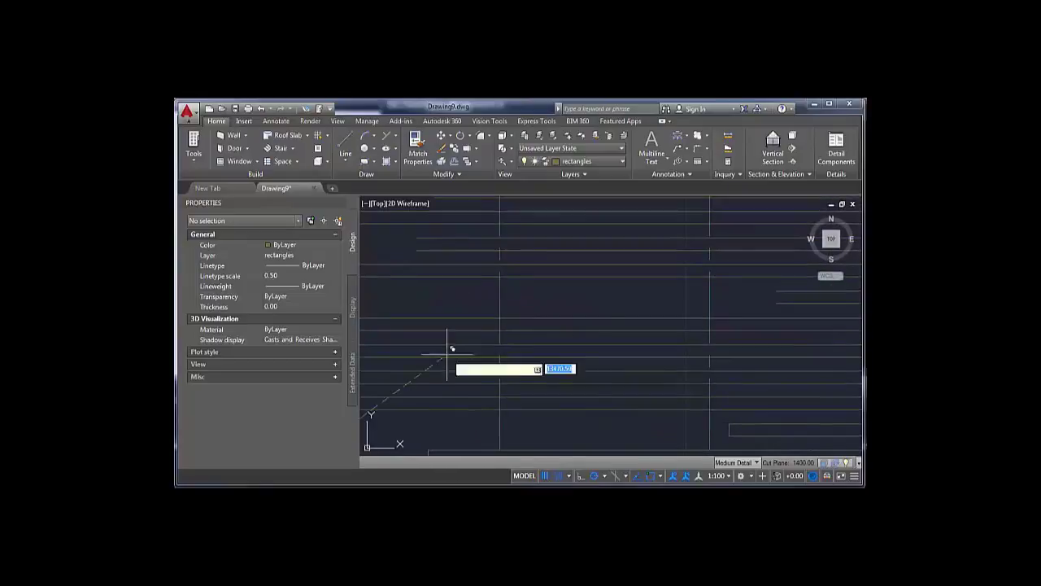
left_click(776, 290)
middle_click_drag(627, 339, 852, 369)
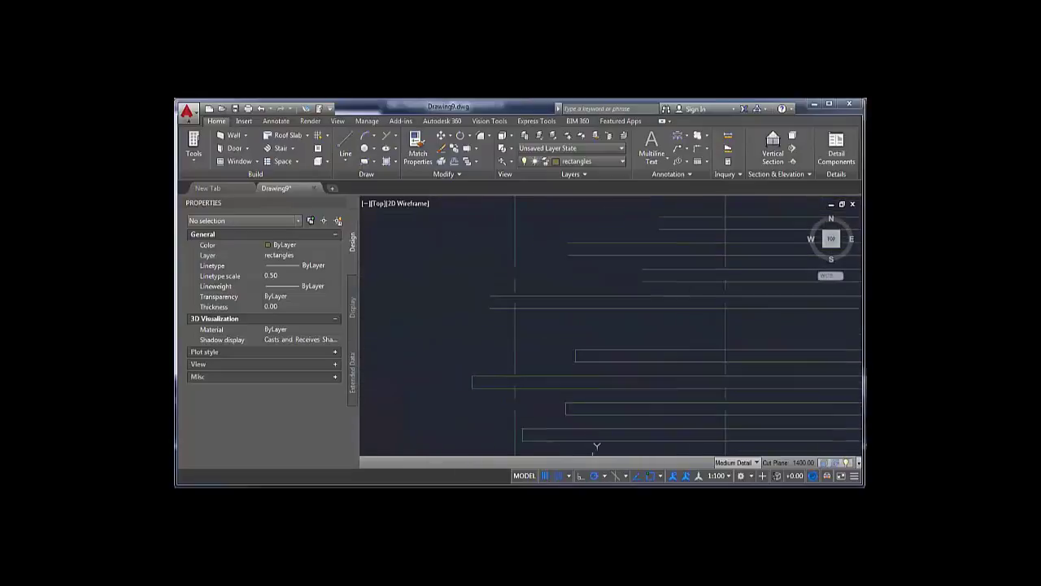
left_click(647, 285)
left_click(575, 254)
middle_click_drag(649, 249, 601, 358)
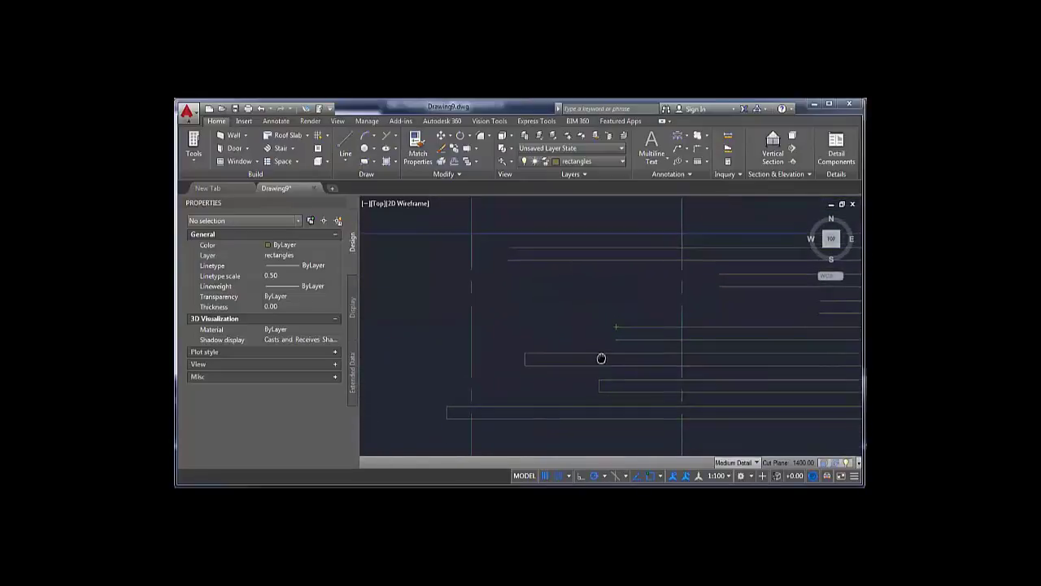
- Copy the closing line to the second and third bars from the top, and delete the misplaced copy above the third bar
middle_click_drag(725, 319, 581, 333)
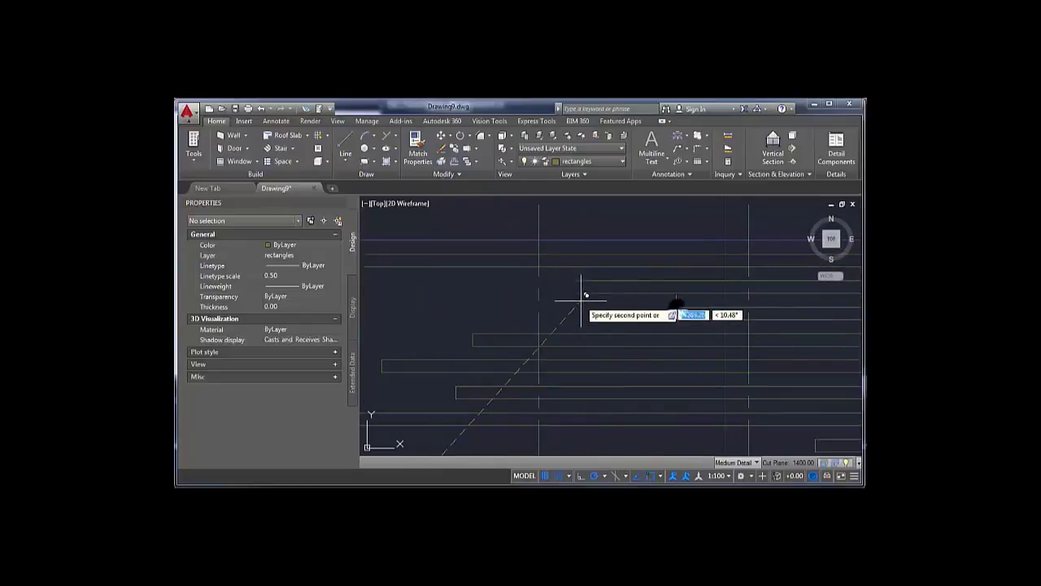
mouse_move(537, 307)
middle_mouse_down()
mouse_move(531, 363)
mouse_move(547, 337)
middle_mouse_up()
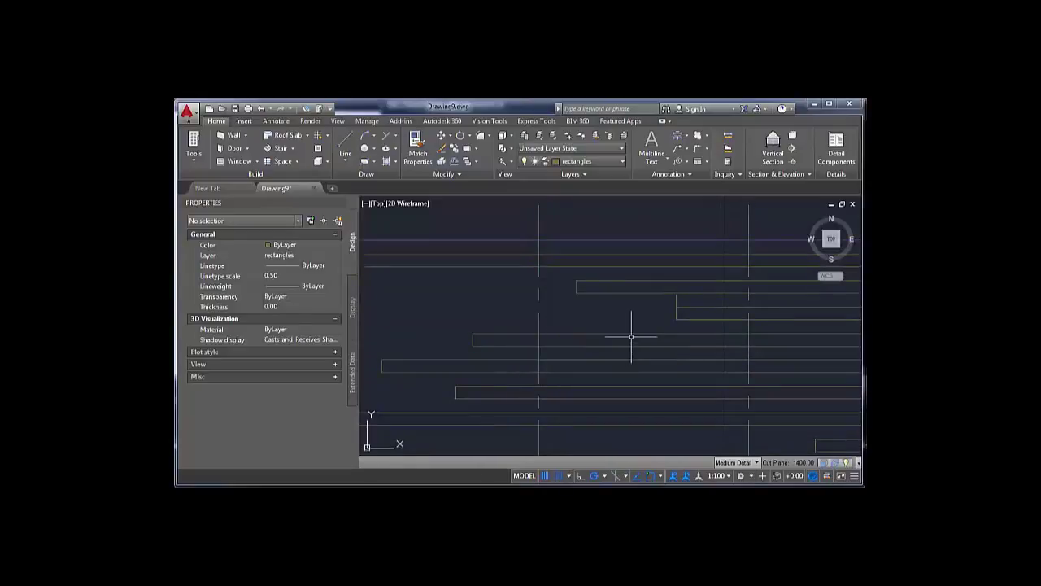
left_click(675, 302)
key("Escape")
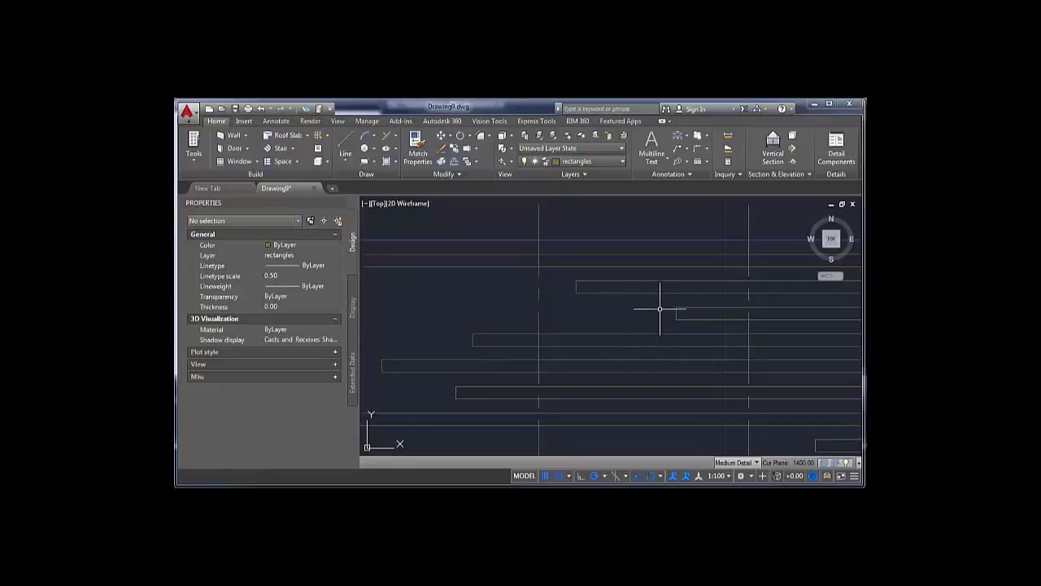
- Copy the closing line of the second bar from its lower endpoint to the left end of the topmost bar
left_click(565, 274)
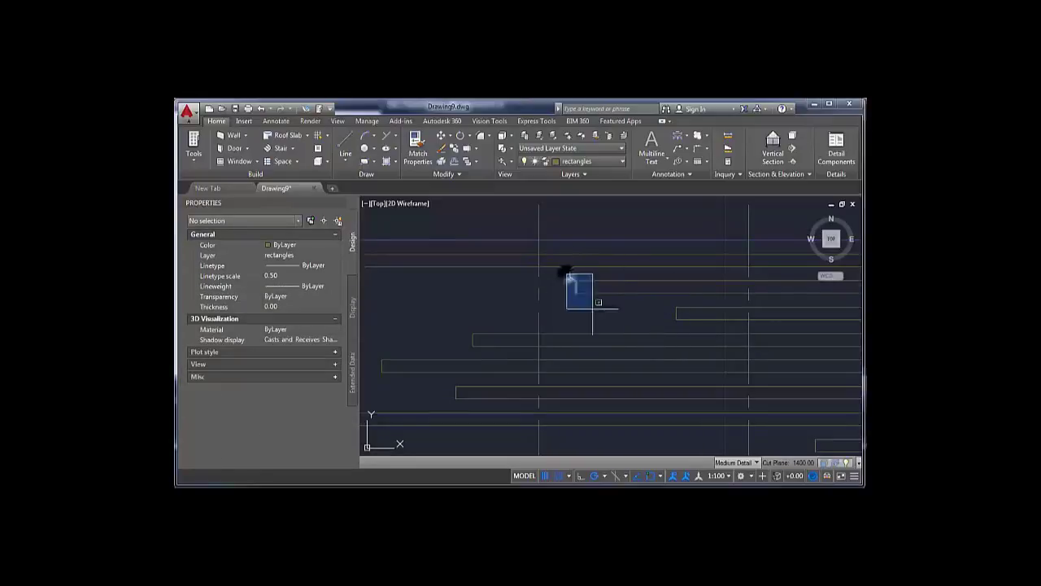
key("Escape")
left_click(564, 274)
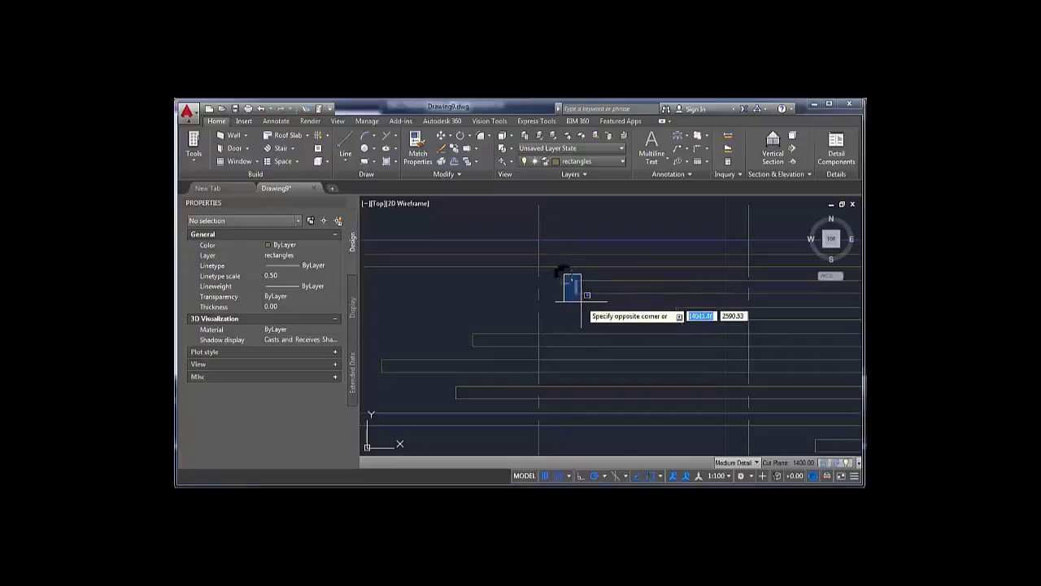
left_click(582, 305)
type("co")
key("Return")
left_click(577, 293)
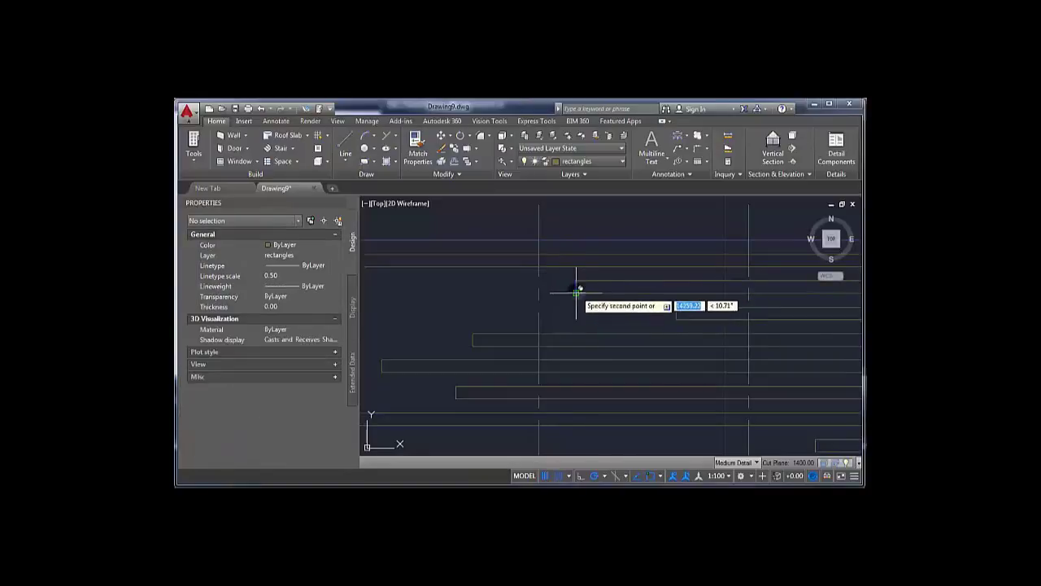
scroll(556, 300, "down", 2)
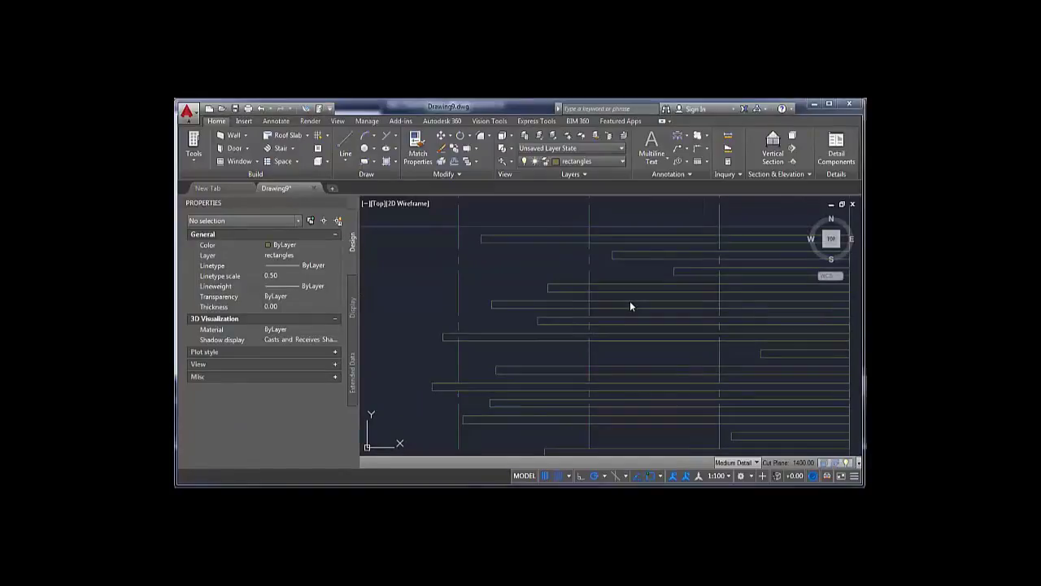
scroll(648, 295, "down", 2)
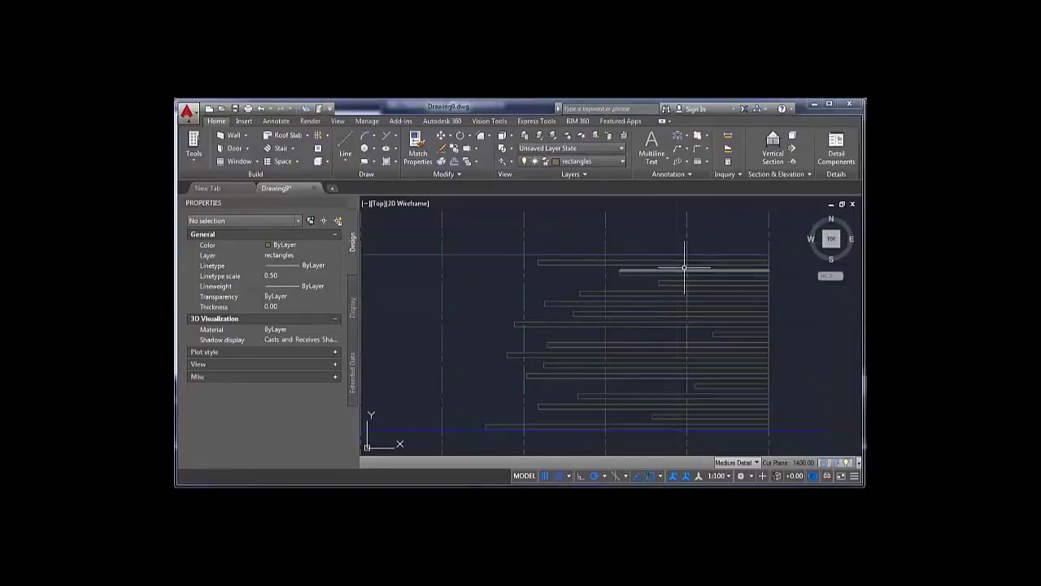
- Turn off the gridlines layer so only the bars and outlines remain displayed
middle_click_drag(659, 301, 624, 290)
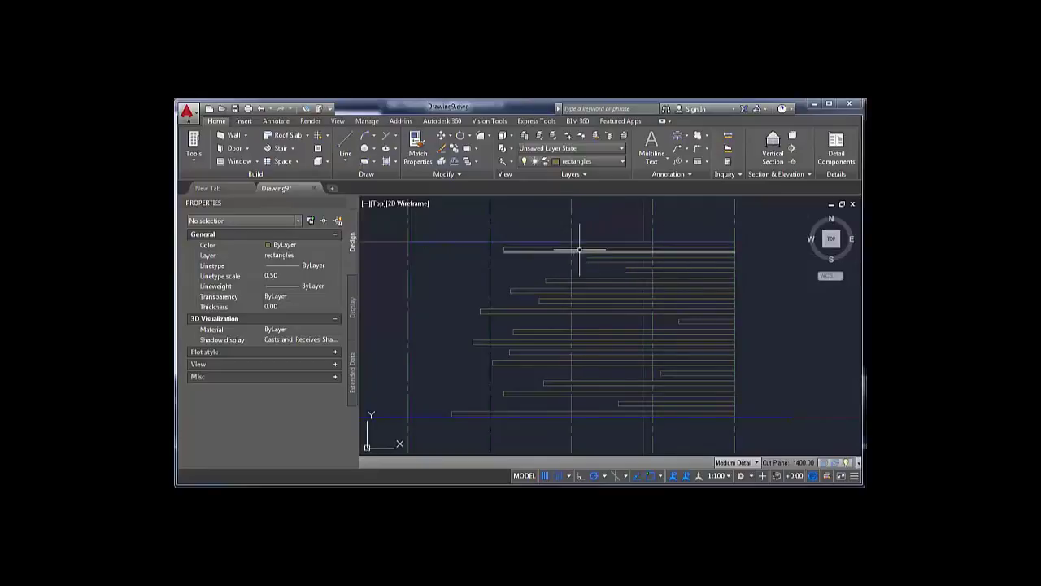
left_click(624, 162)
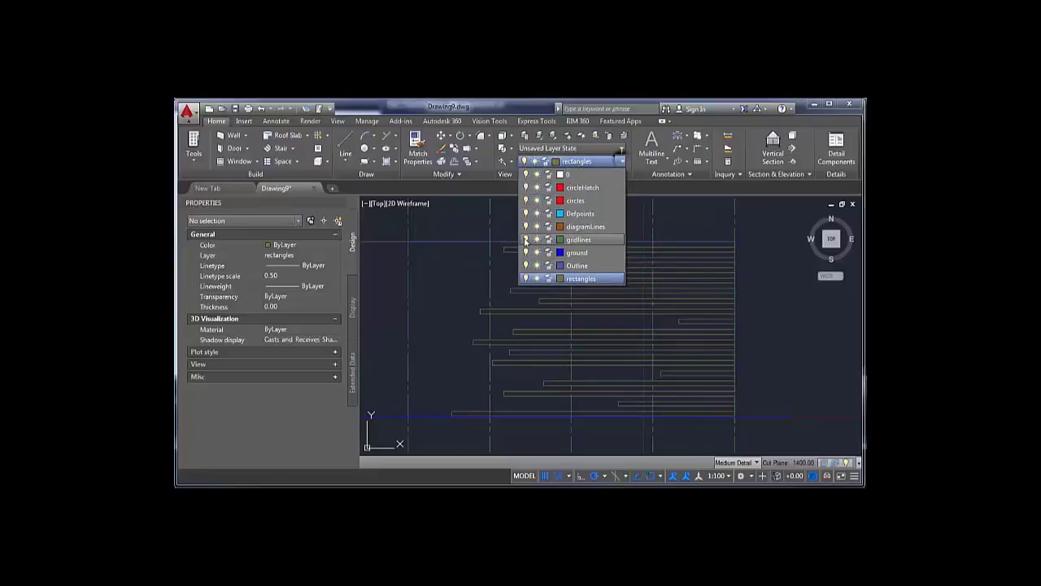
left_click(525, 240)
left_click(498, 224)
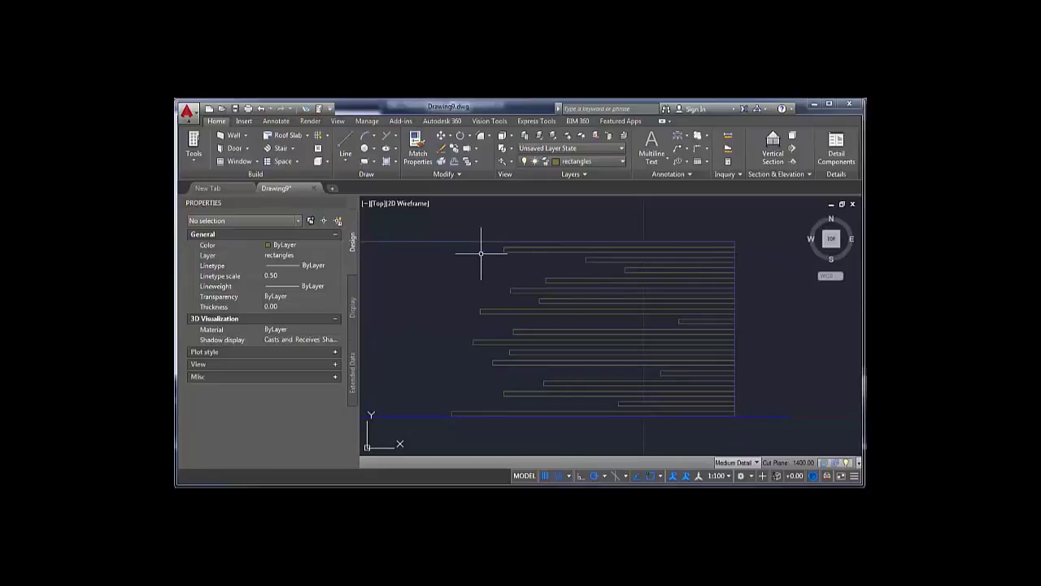
- Set up a gradient hatch with the GR_INVCYL pattern, using black (0,0,0) and white (255,255,255) as its two colours
left_click(387, 162)
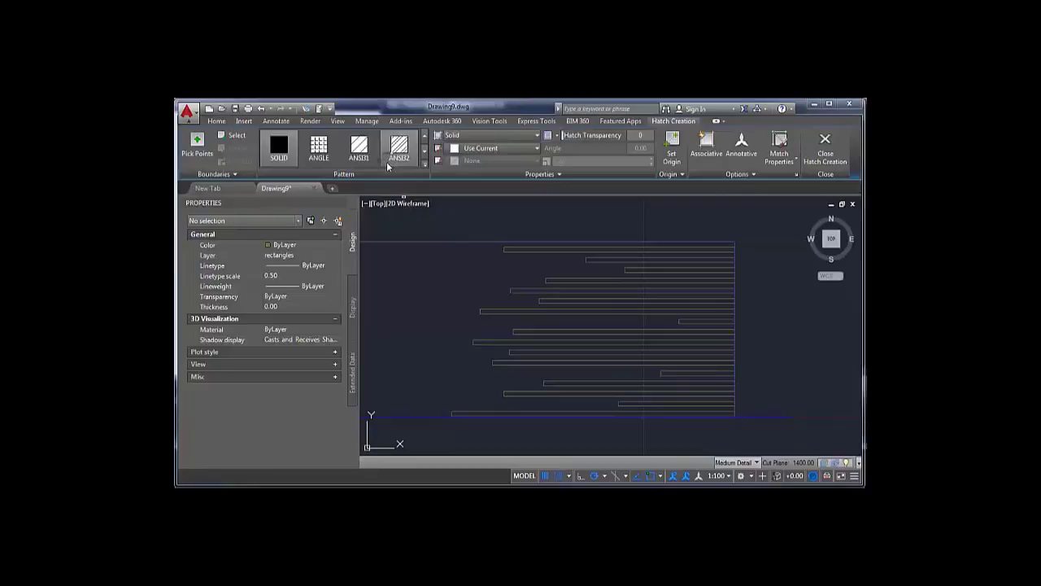
left_click(492, 138)
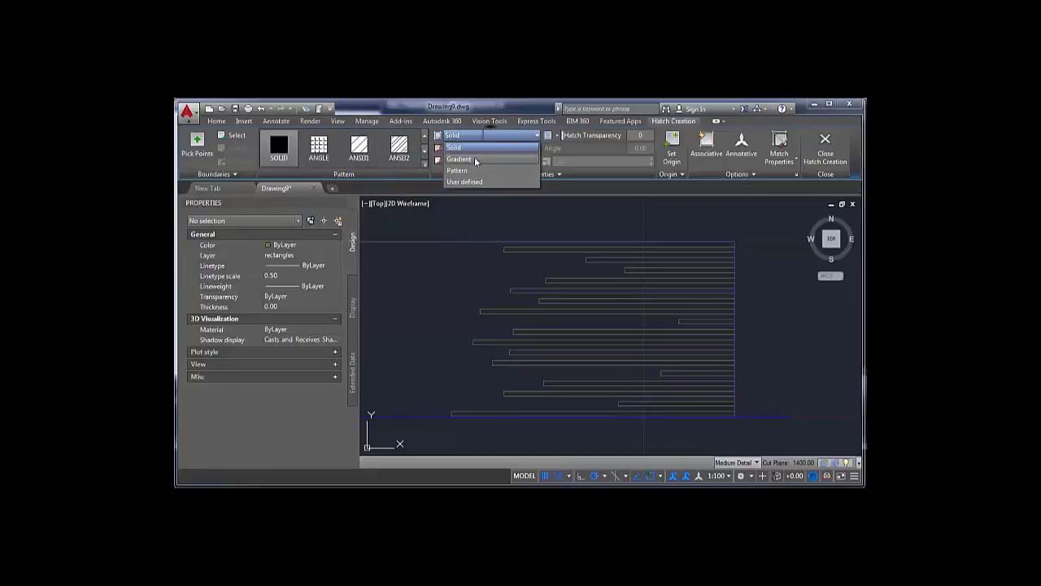
left_click(474, 158)
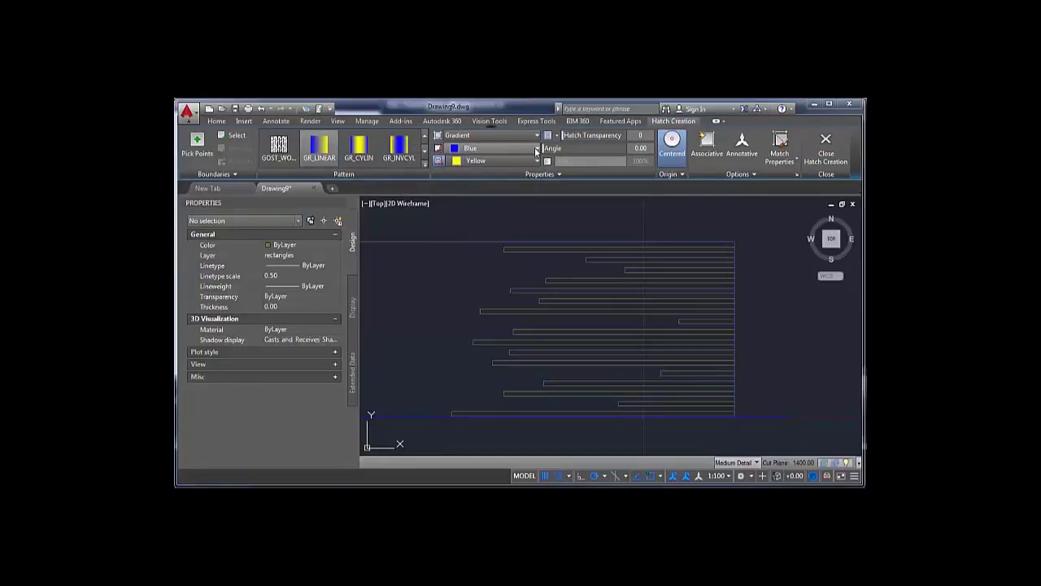
left_click(534, 147)
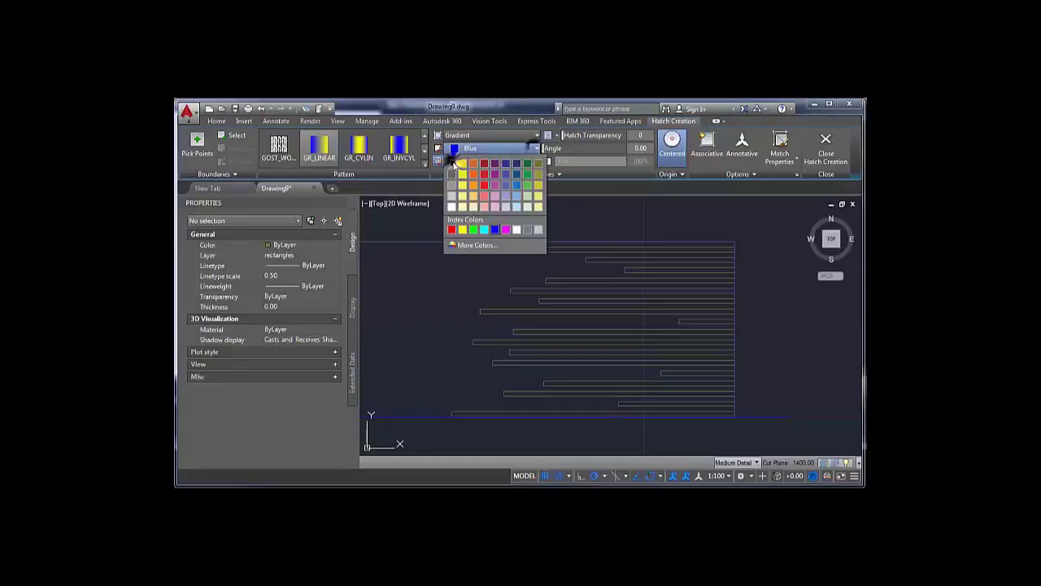
left_click(453, 165)
left_click(476, 162)
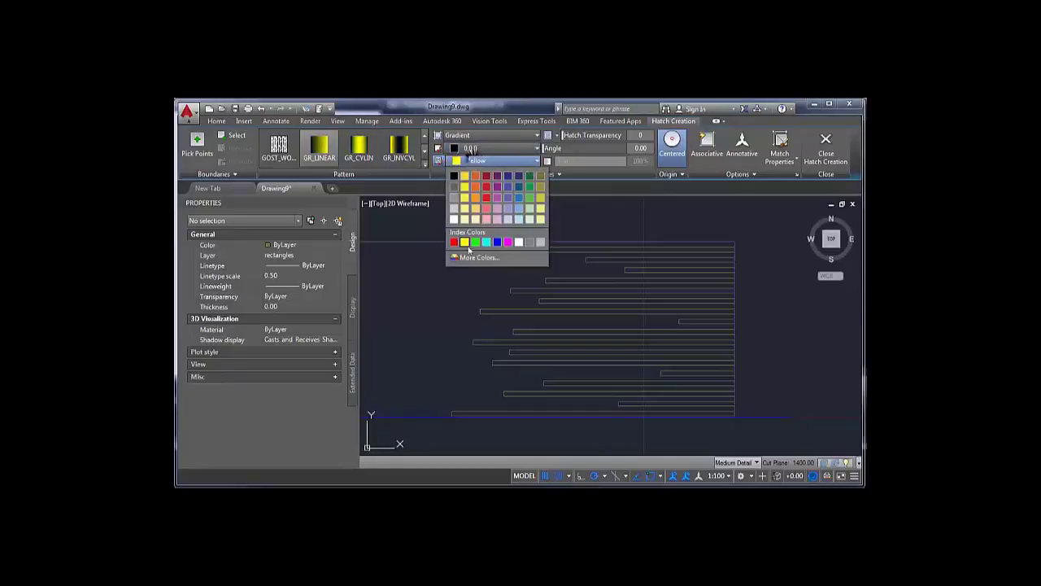
left_click(453, 219)
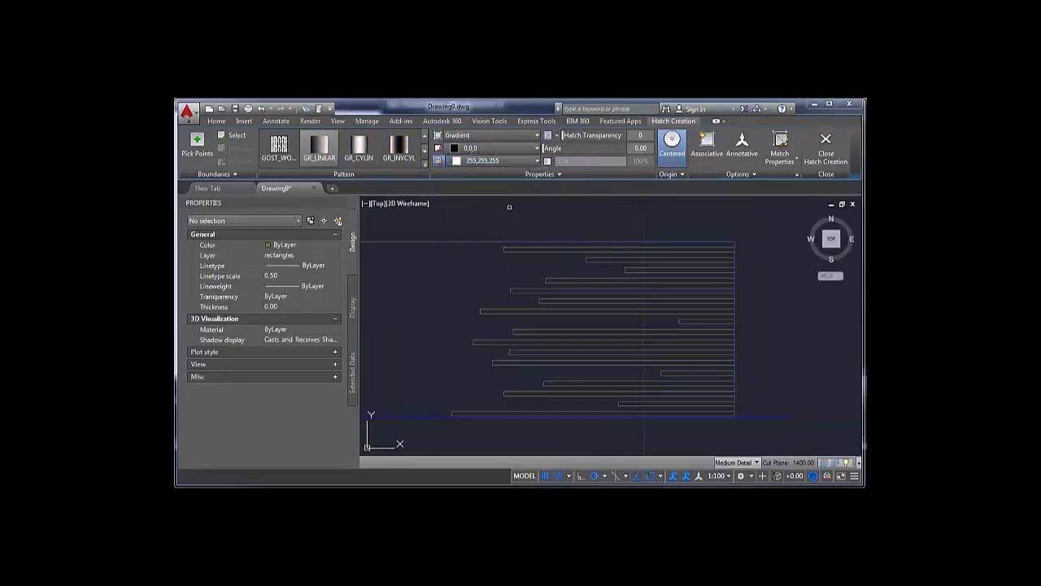
left_click(397, 154)
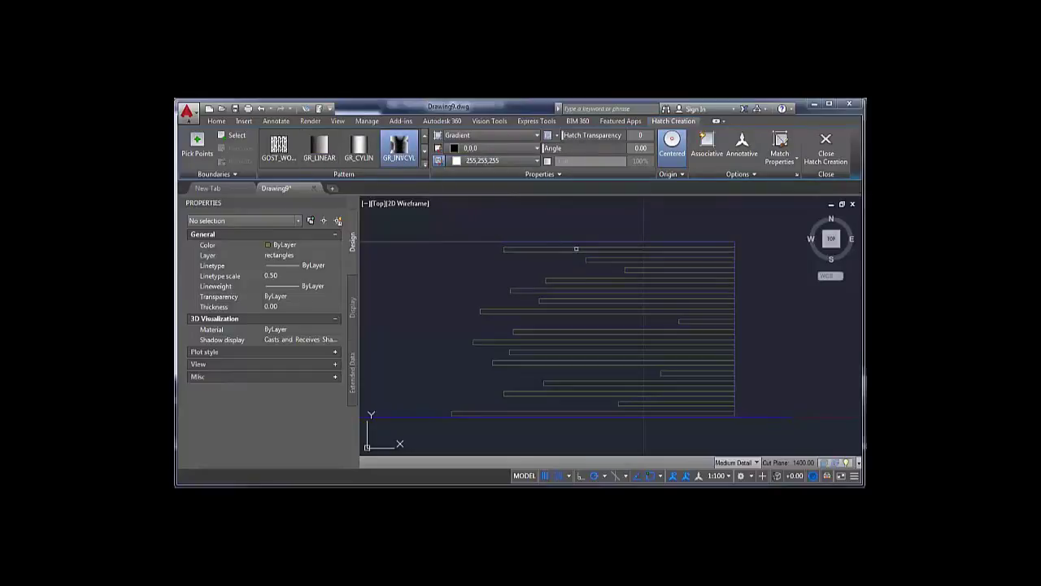
- Pick internal points in the upper eight bars to fill them with the black-to-white gradient hatch
left_click(197, 145)
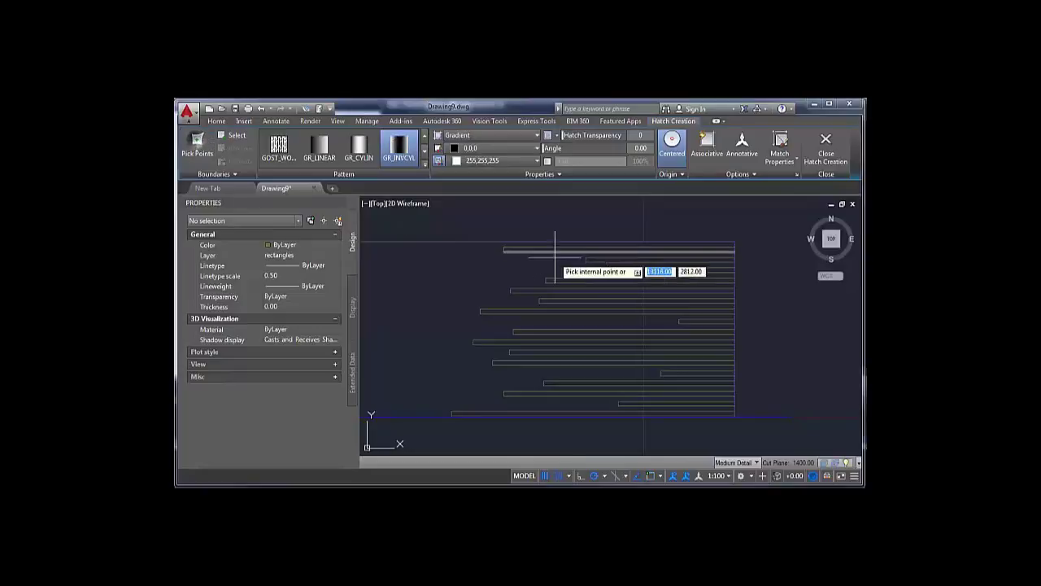
left_click(596, 248)
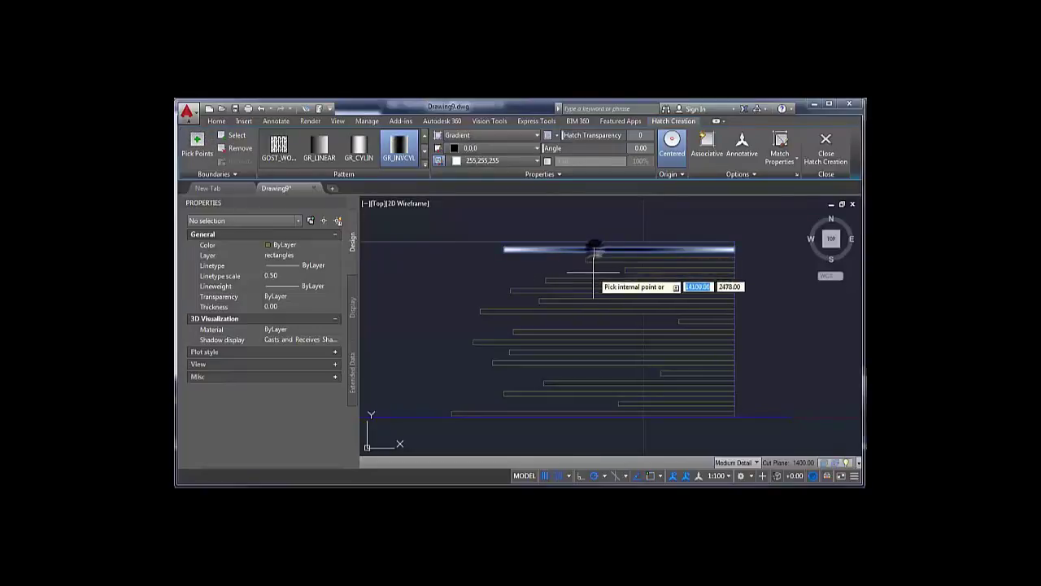
left_click(606, 259)
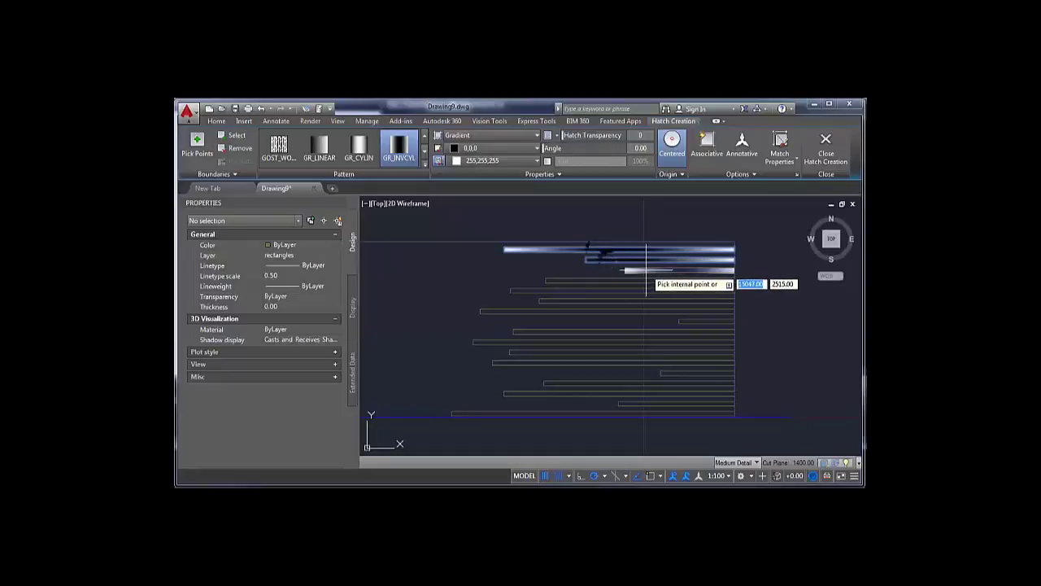
left_click(645, 270)
left_click(636, 280)
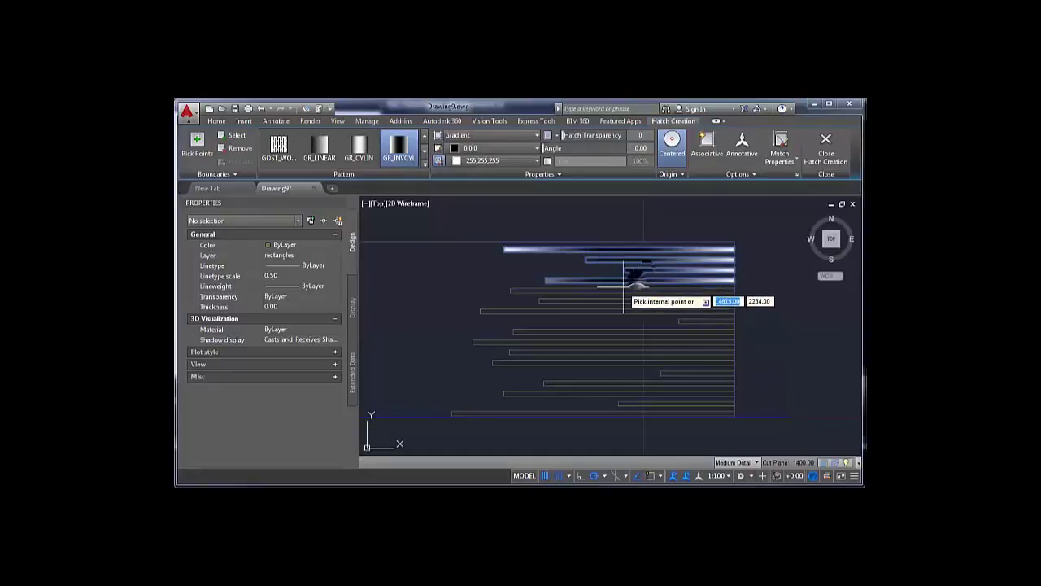
left_click(622, 290)
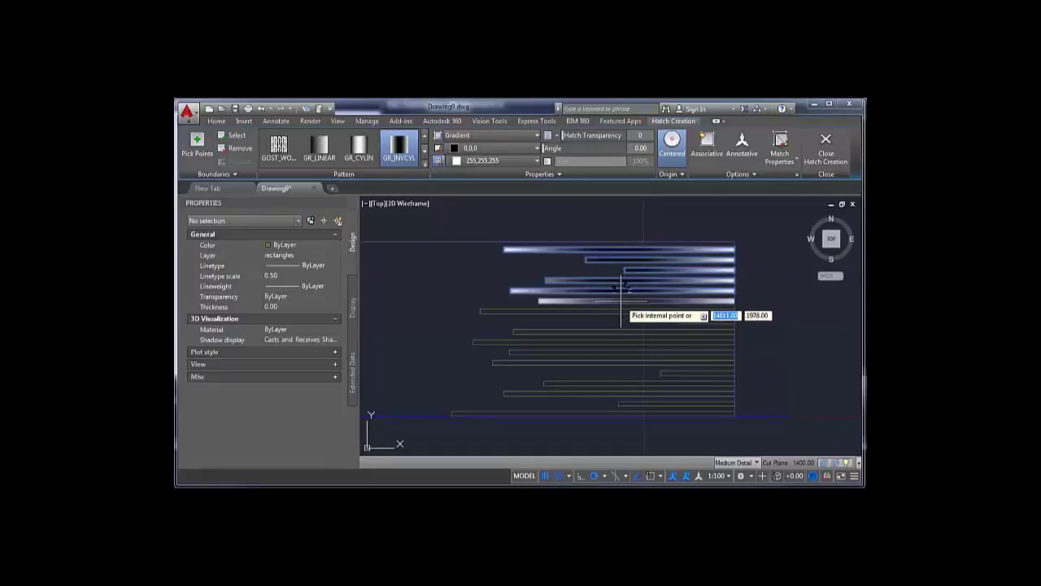
left_click(621, 301)
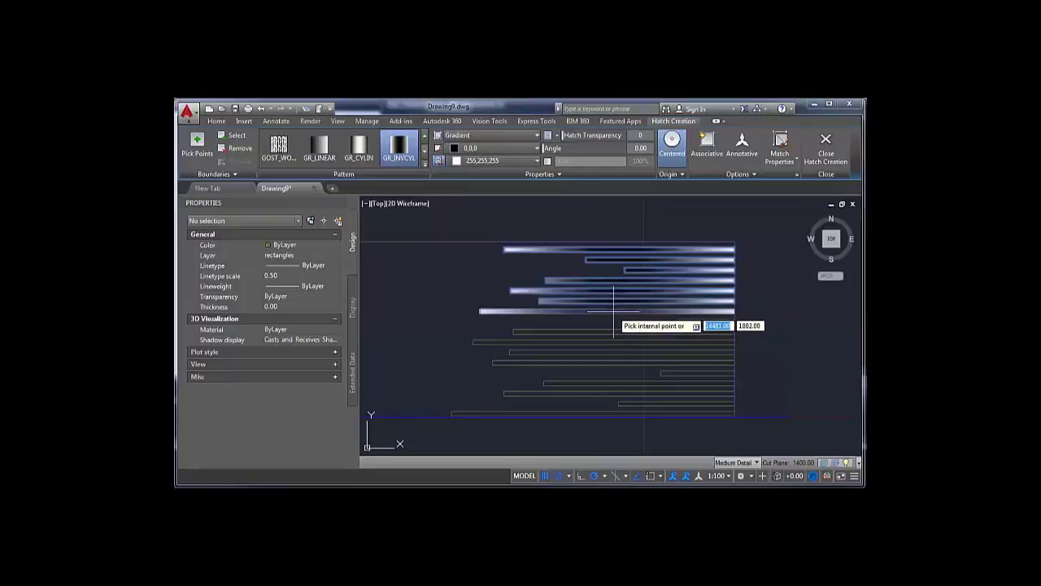
left_click(634, 313)
left_click(692, 321)
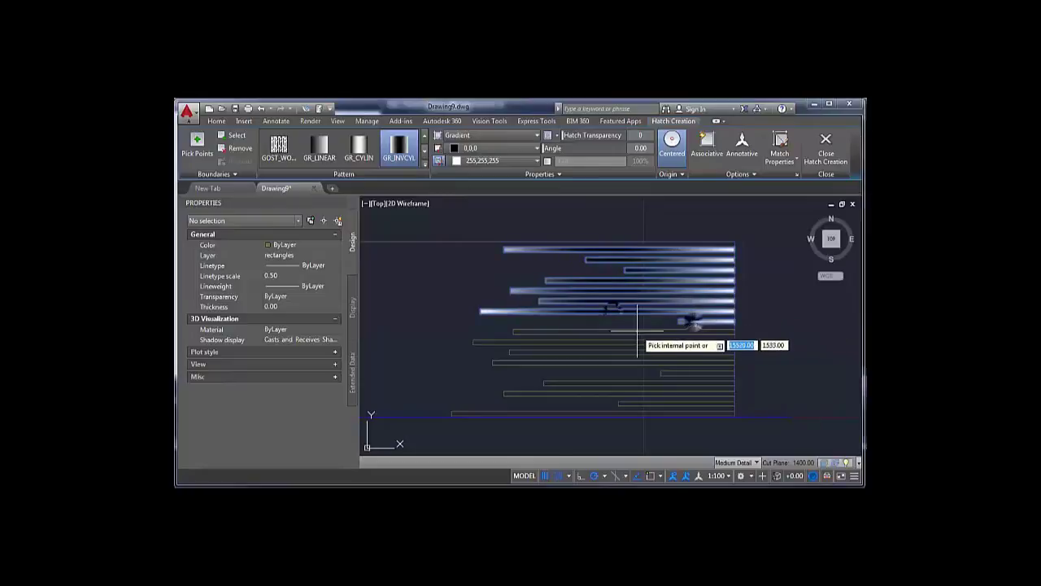
- Add the remaining nine bars down to the ground line to the gradient hatch and finish it
left_click(612, 332)
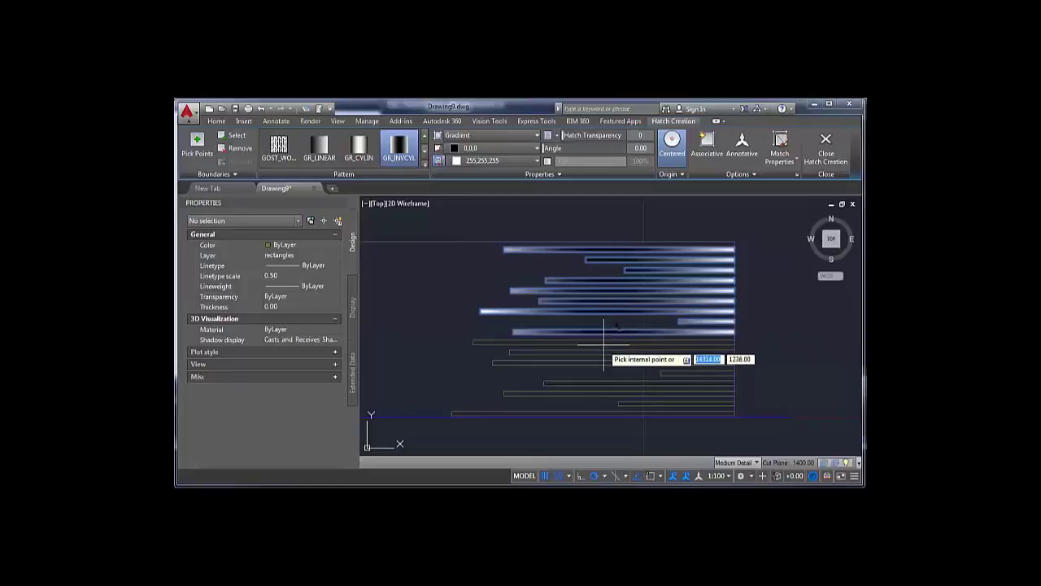
left_click(602, 342)
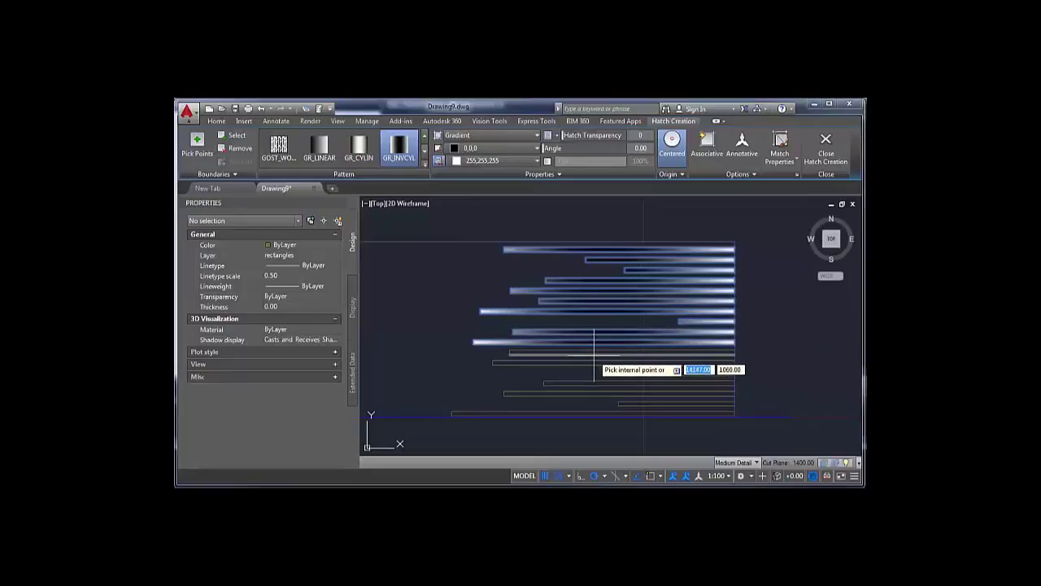
left_click(600, 351)
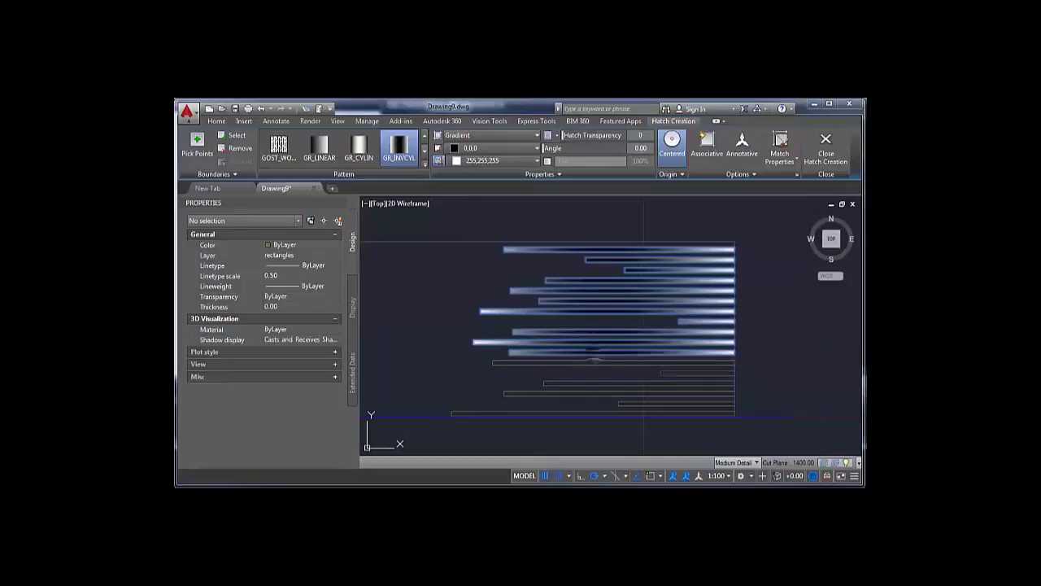
left_click(586, 362)
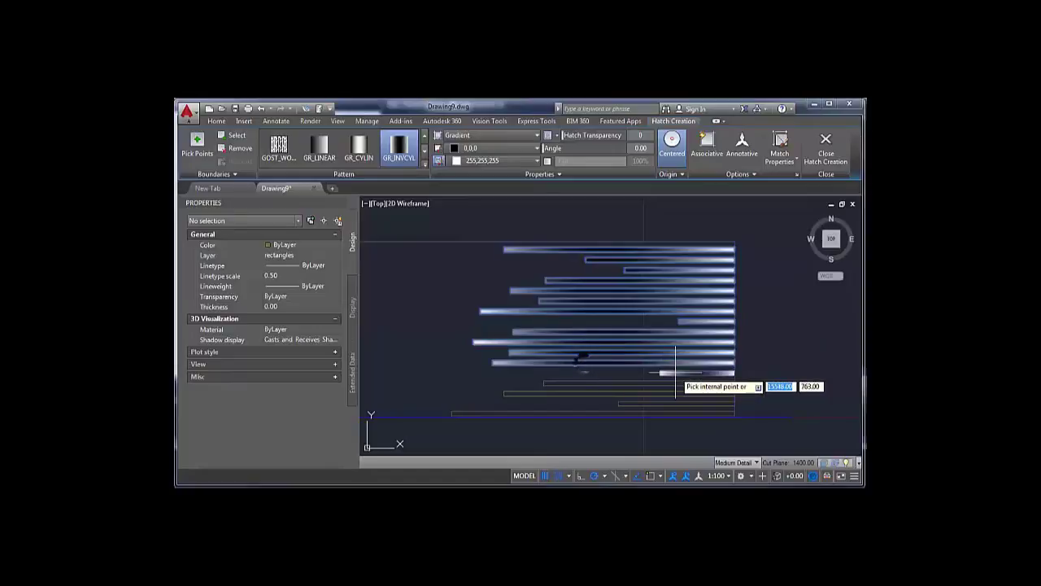
left_click(626, 383)
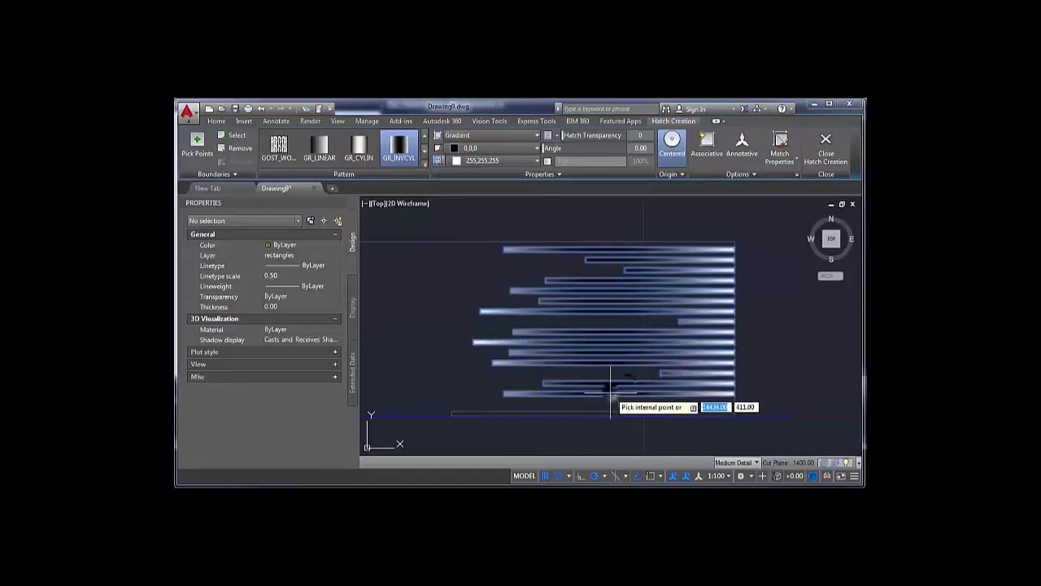
left_click(612, 394)
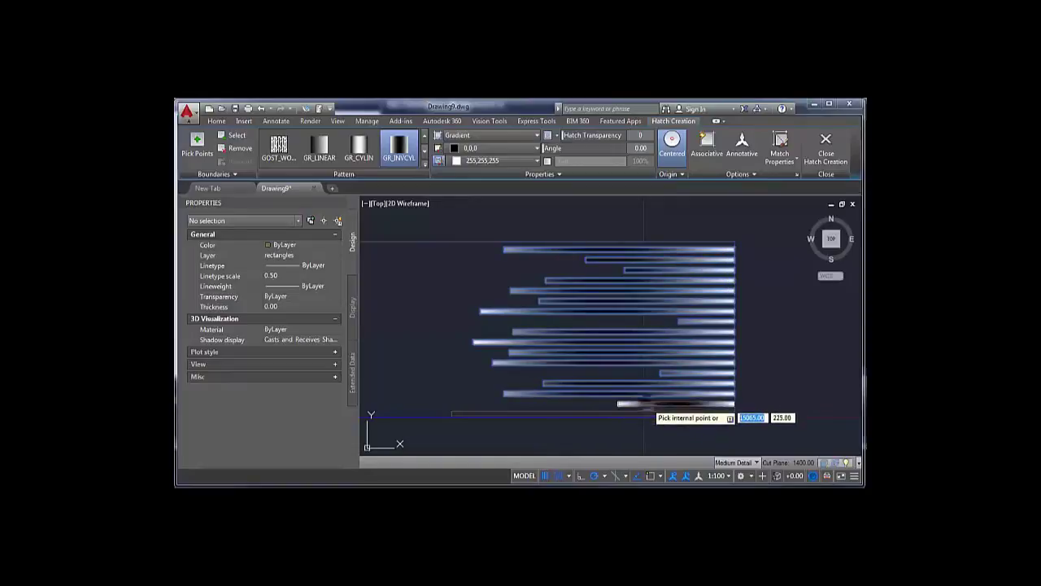
left_click(619, 414)
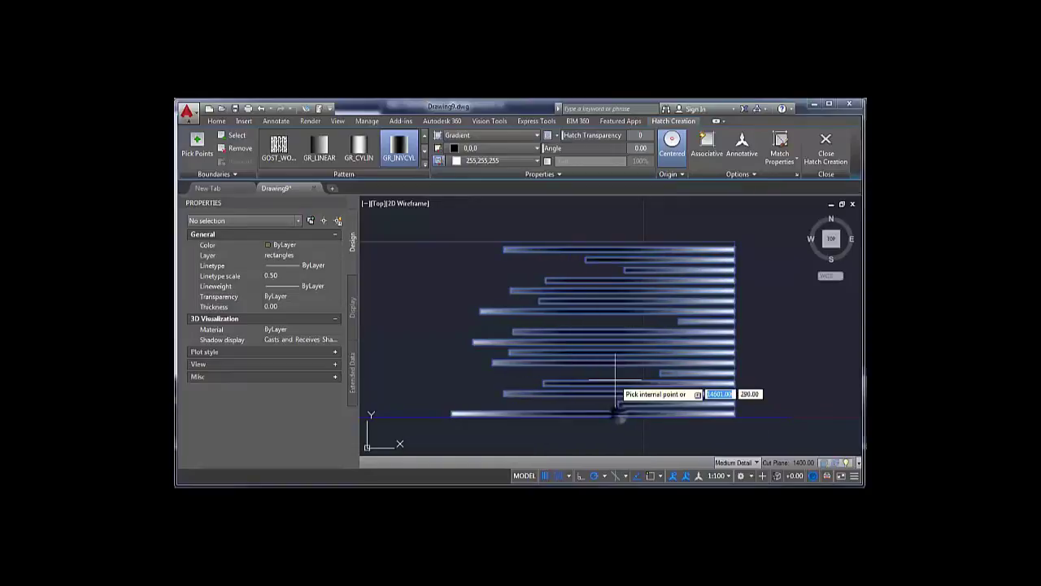
key("Return")
- Examine the gradient fill across all bars, both up close and as a whole, and check the hatch's properties
mouse_move(632, 322)
middle_mouse_down()
mouse_move(594, 318)
mouse_move(592, 353)
middle_mouse_up()
scroll(580, 312, "up", 3)
scroll(581, 313, "down", 3)
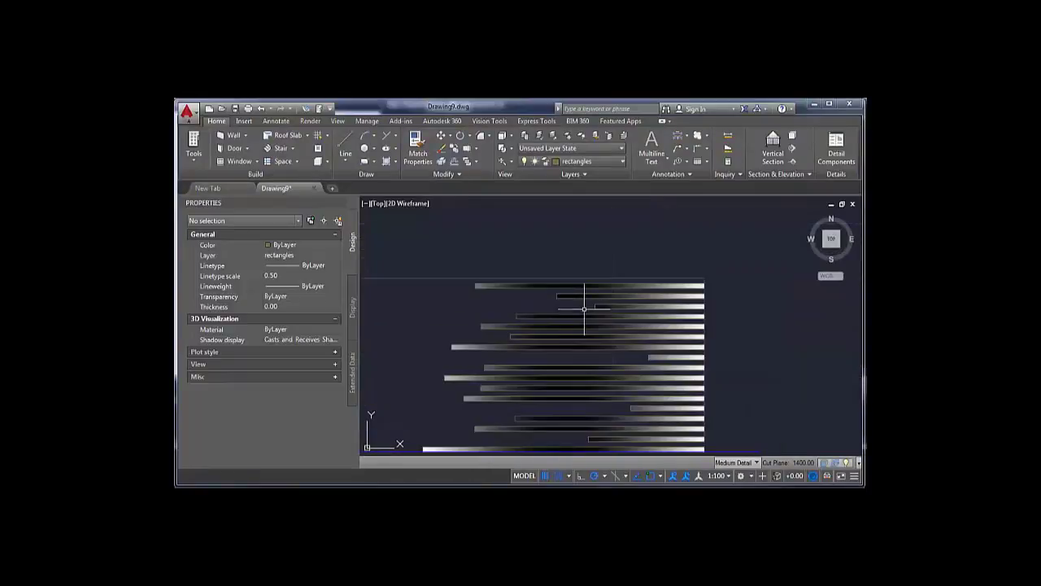
scroll(584, 310, "up", 2)
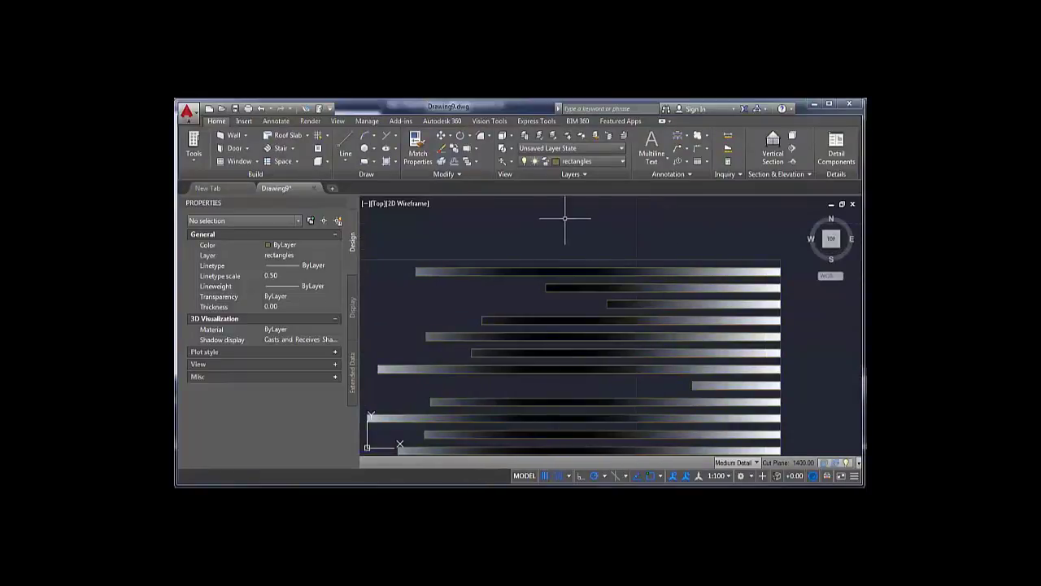
key("ctrl+a")
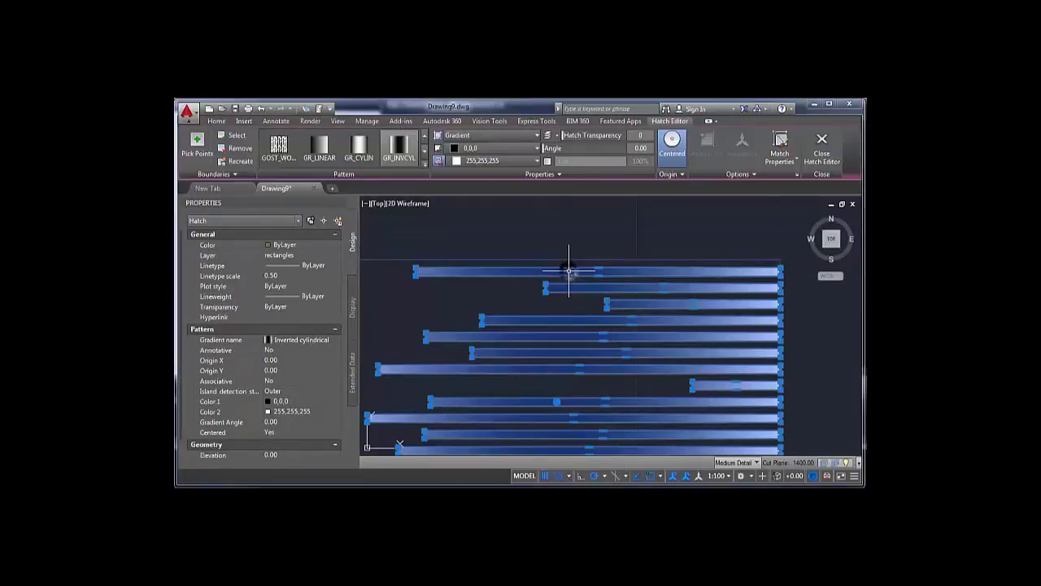
key("Escape")
scroll(584, 253, "down", 2)
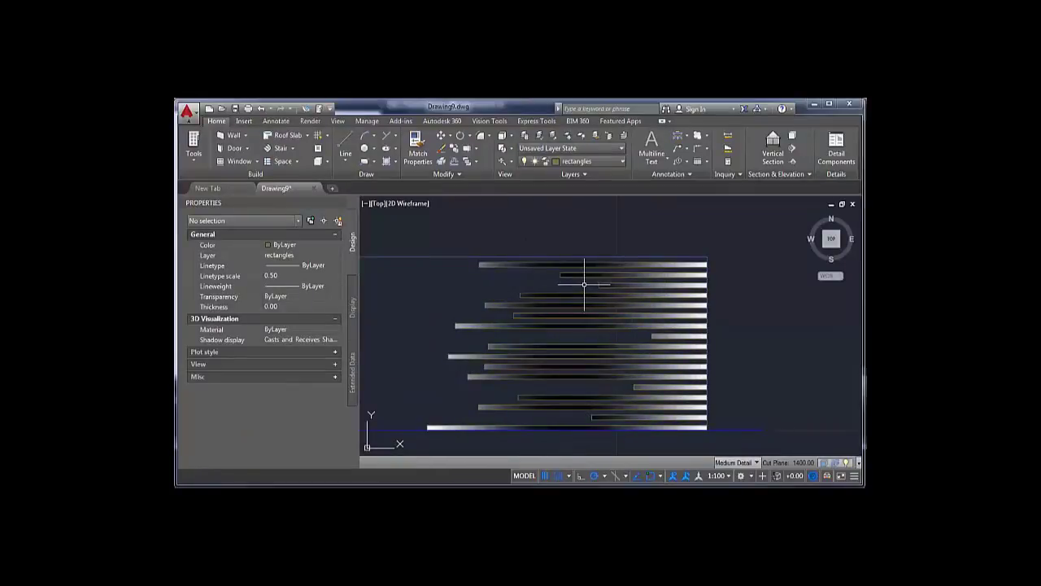
scroll(582, 285, "up", 2)
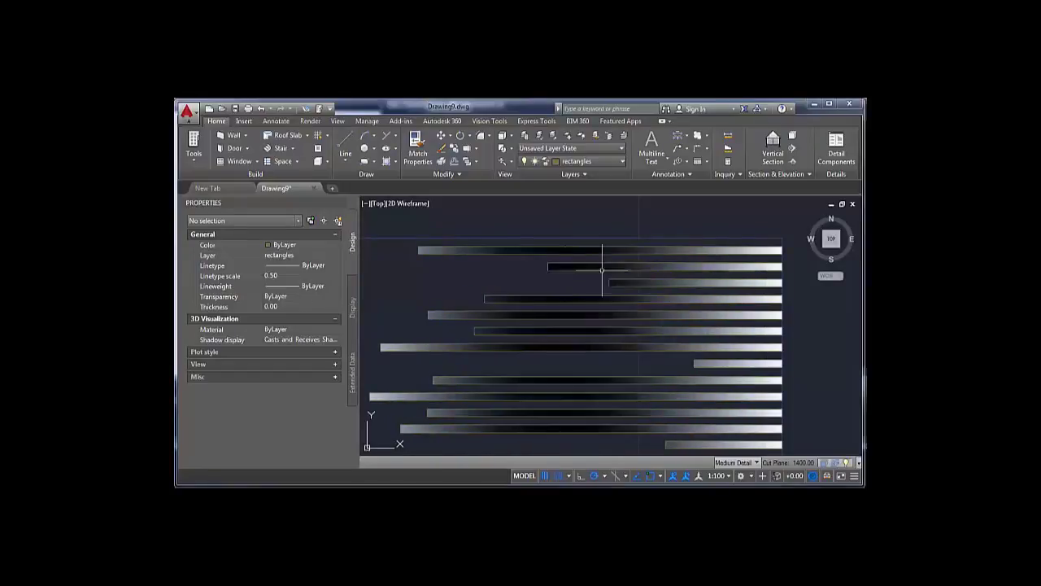
scroll(569, 260, "down", 2)
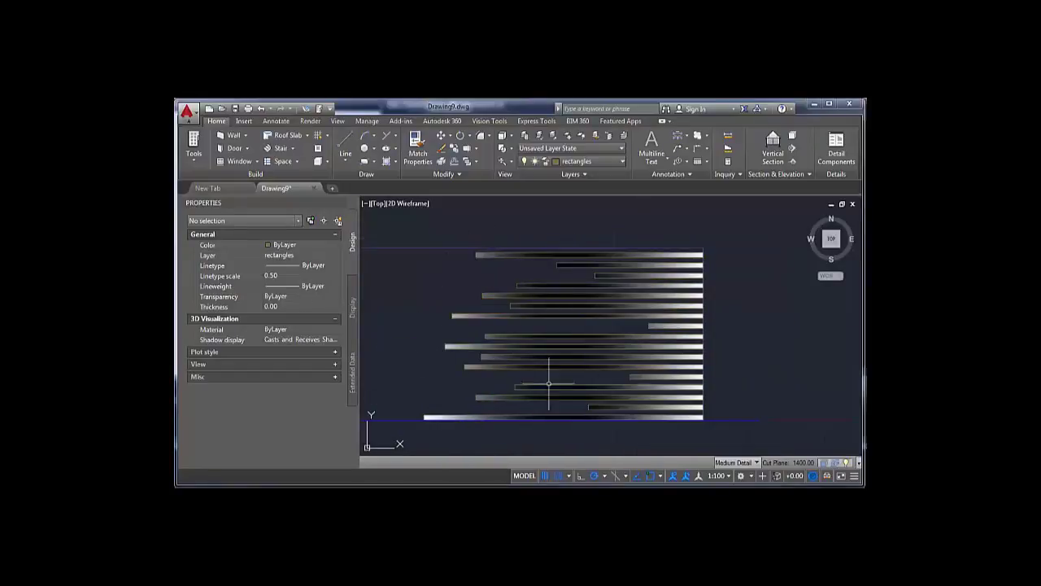
- Delete the combined gradient hatch that fills all the bars, keeping their rectangular outlines
scroll(561, 244, "up", 3)
left_click(557, 269)
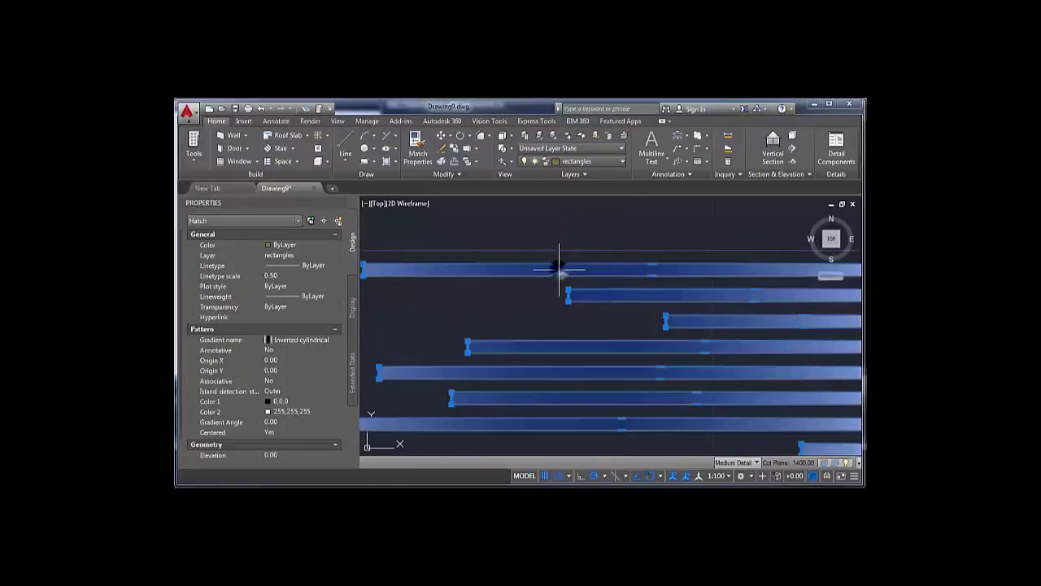
key("Delete")
scroll(548, 263, "down", 3)
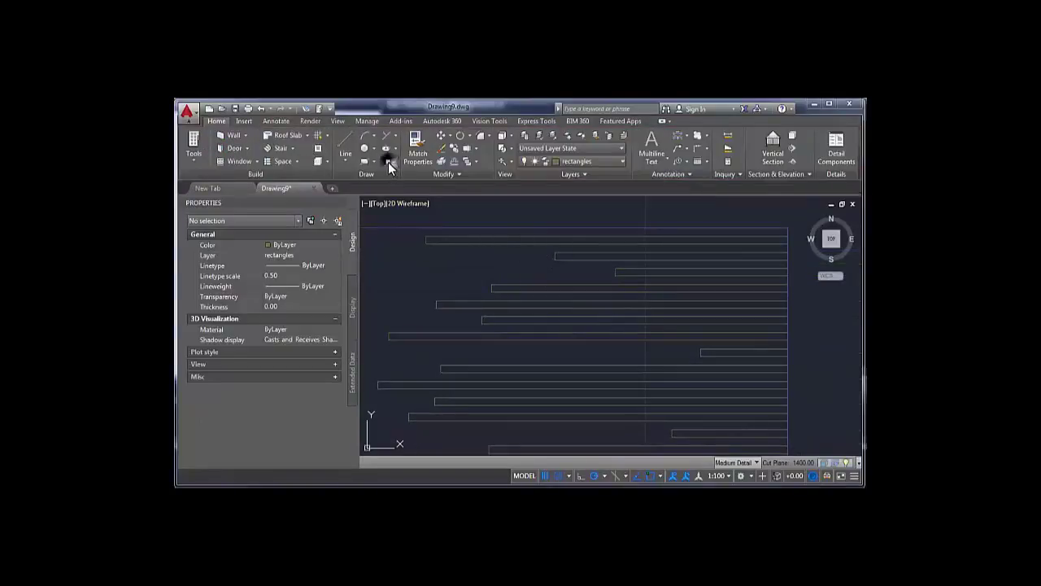
- Fill only the topmost bar with the centered GR_INVCYL gradient hatch, using colors 0,0,0 and 255,255,255
left_click(388, 161)
left_click(477, 134)
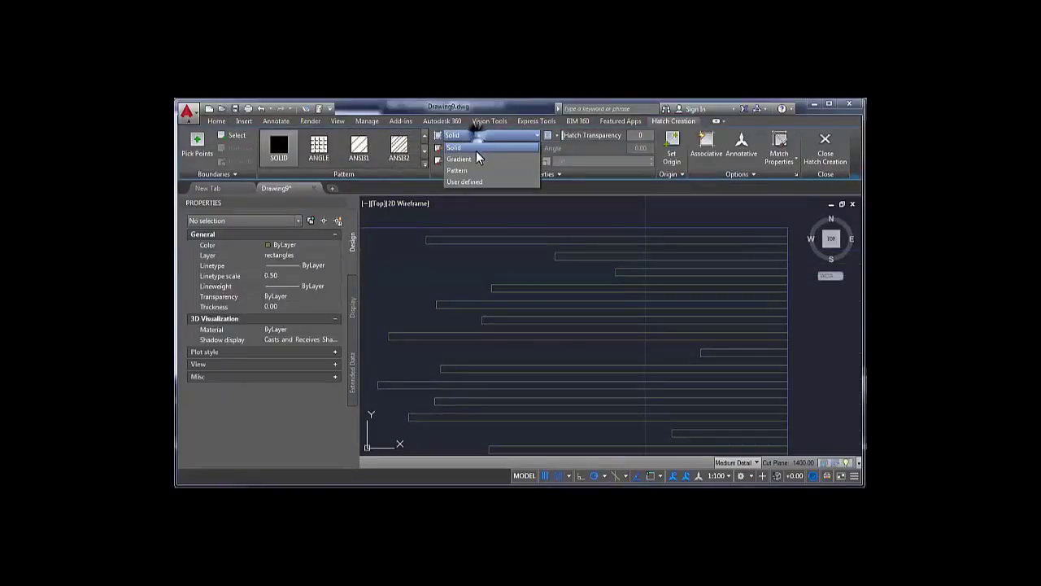
left_click(474, 158)
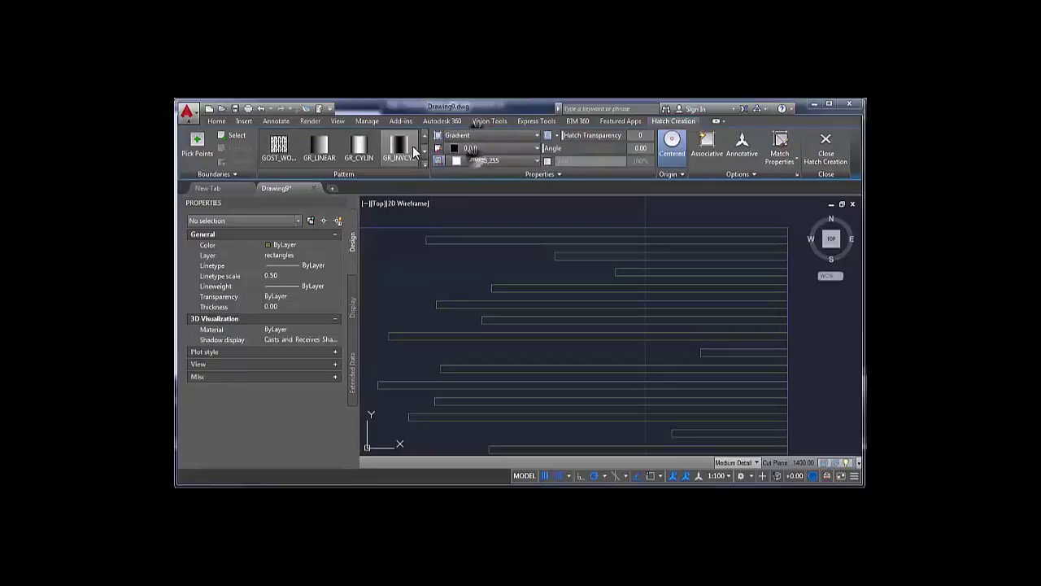
left_click(549, 238)
key("Return")
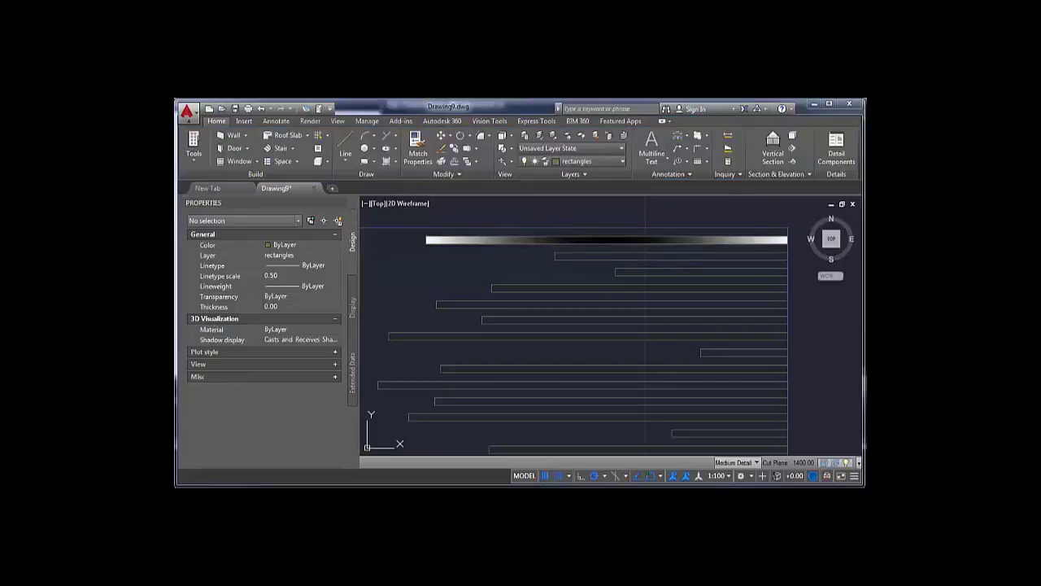
- Hatch the second bar from the top separately and change its solid fill to the black-to-white gradient
key("Return")
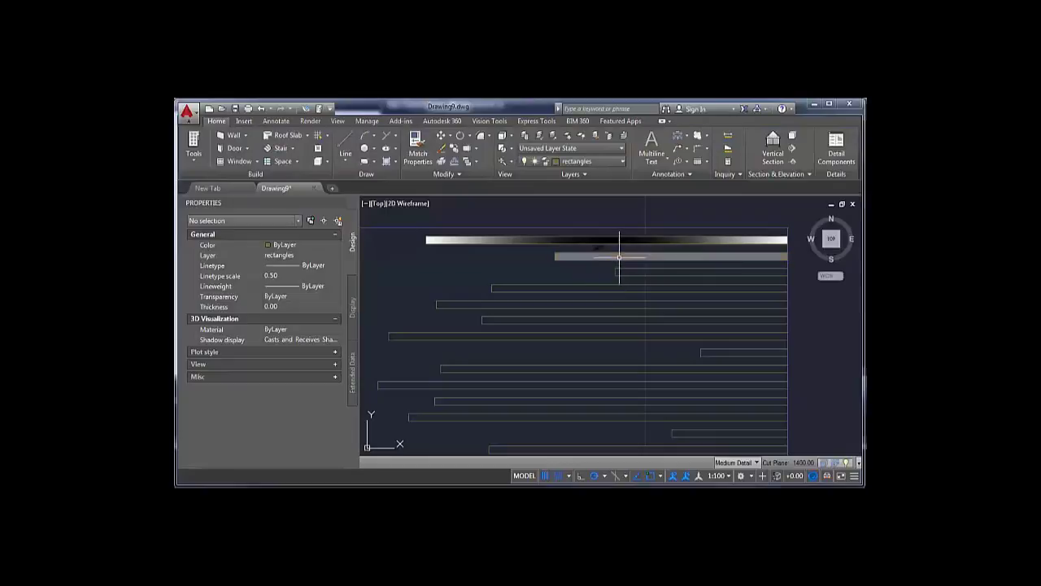
left_click(618, 257)
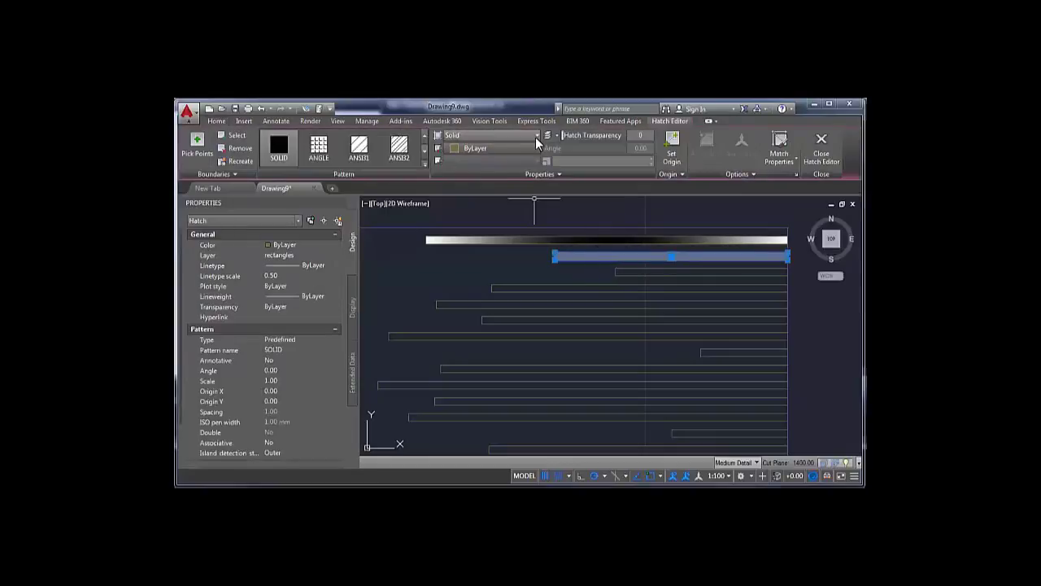
left_click(535, 136)
left_click(498, 156)
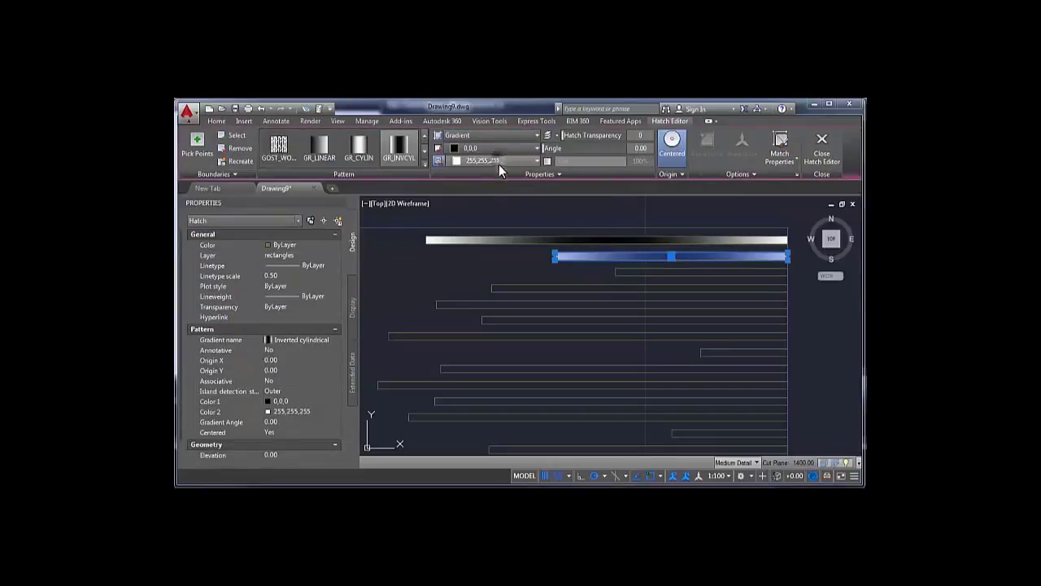
key("Escape")
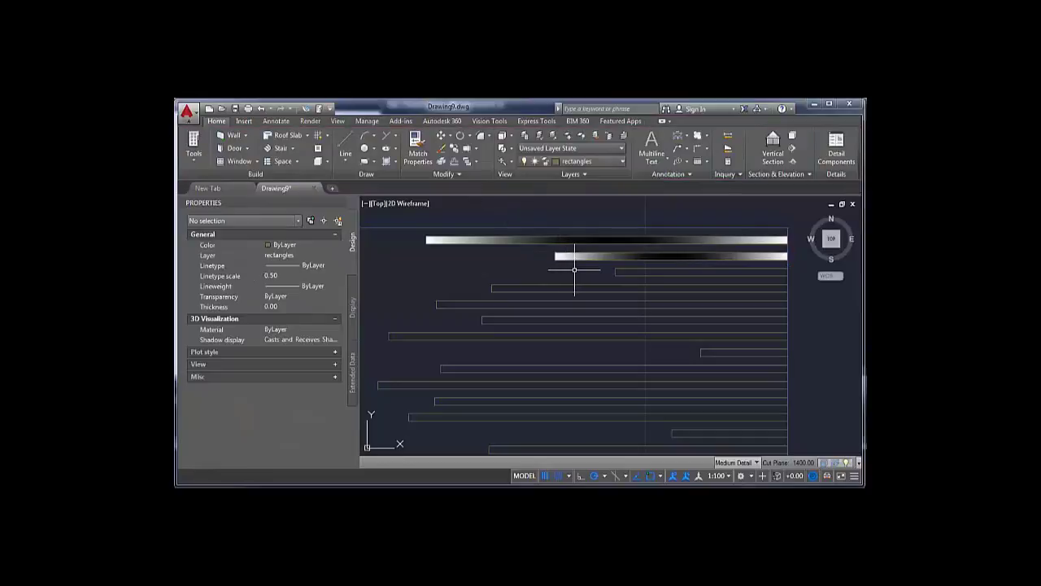
- Fill the third and fourth bars from the top with two separate solid hatches
key("Return")
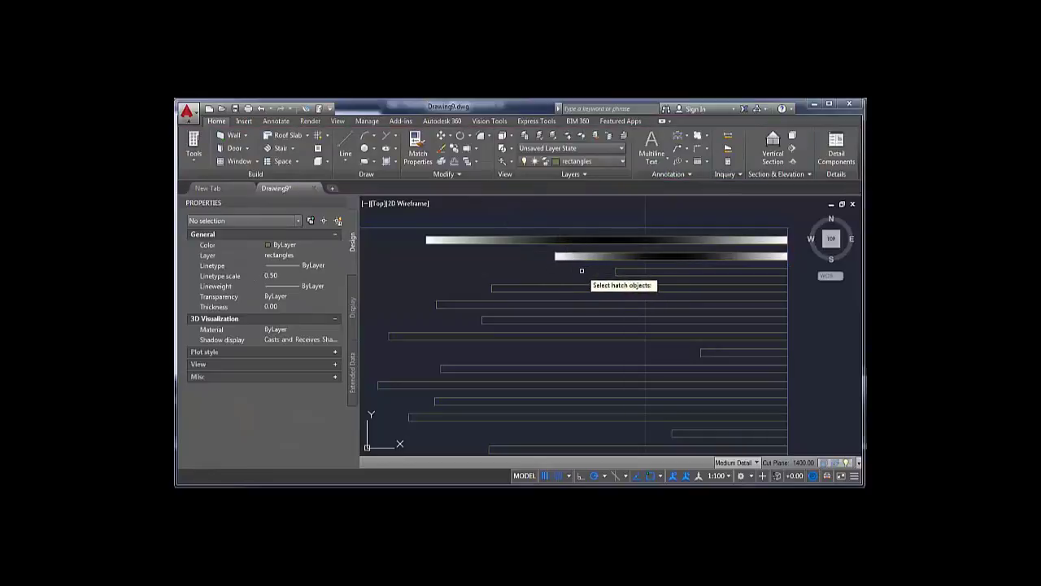
left_click(392, 161)
left_click(629, 272)
key("Return")
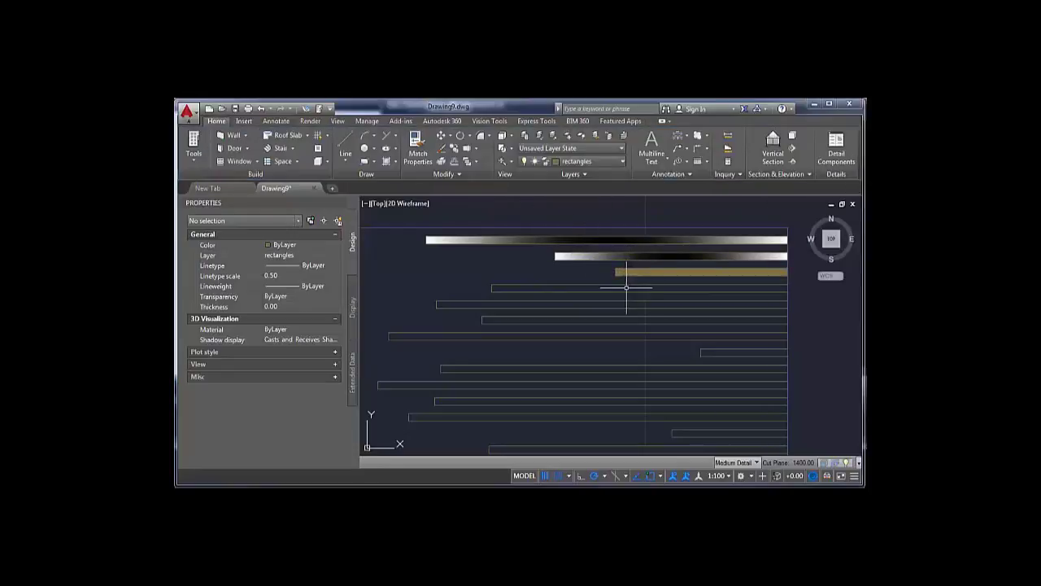
key("Return")
left_click(625, 288)
key("Return")
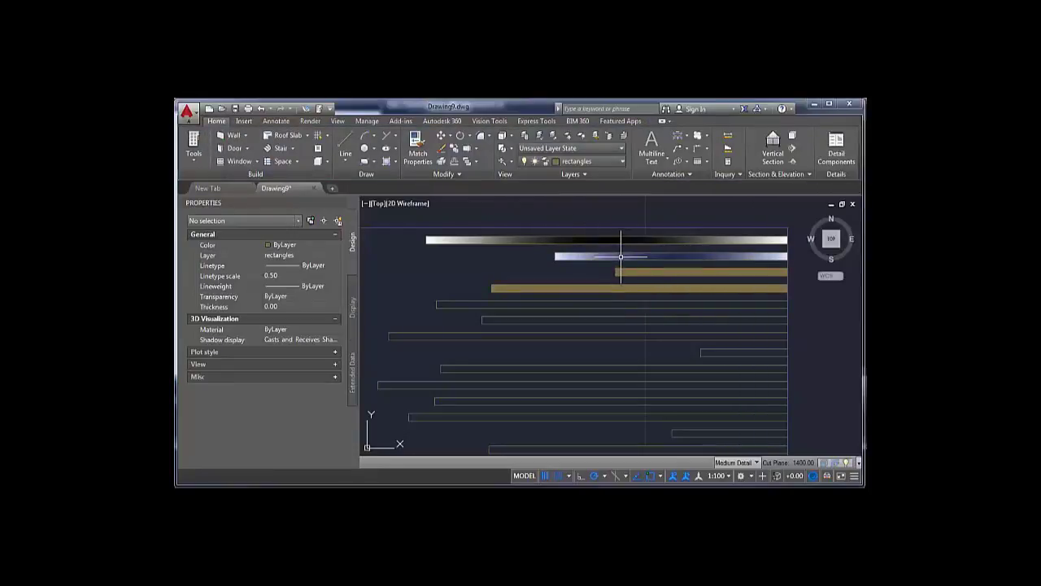
- Use Match Properties to copy the second bar's gradient onto the solid hatches of the third and fourth bars
left_click(620, 256)
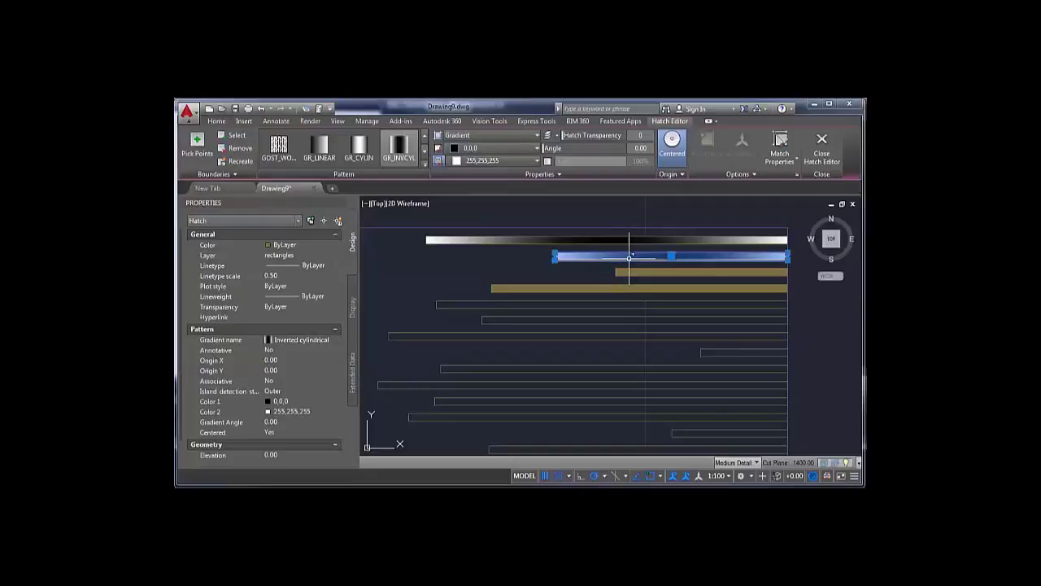
type("m")
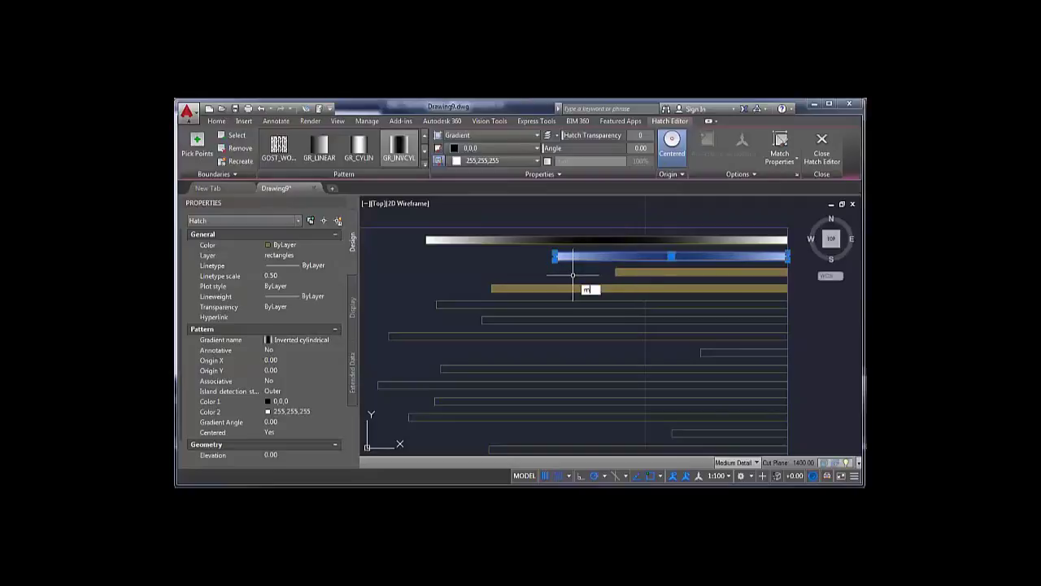
type("a")
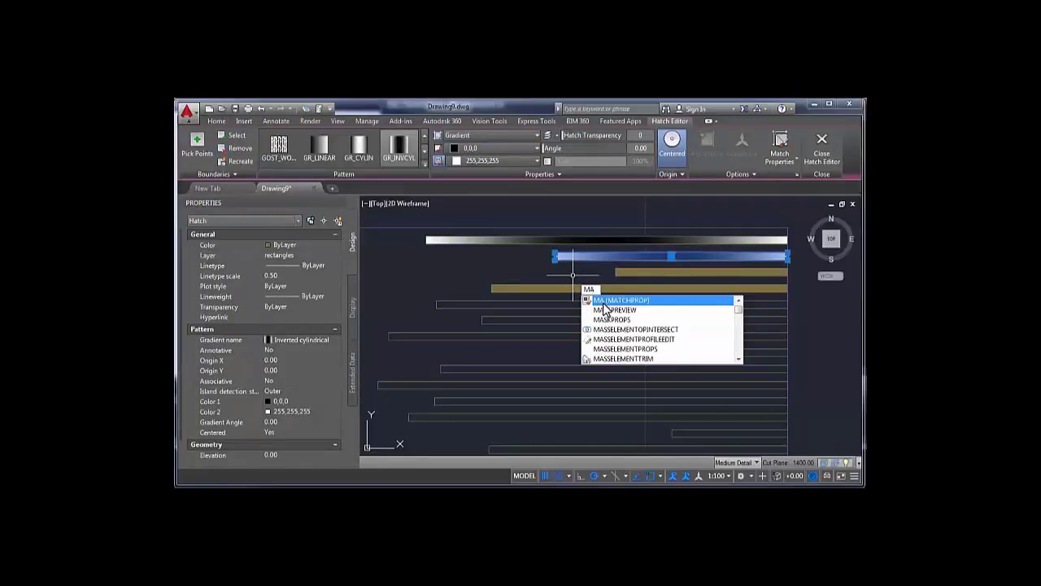
key("Return")
left_click(656, 270)
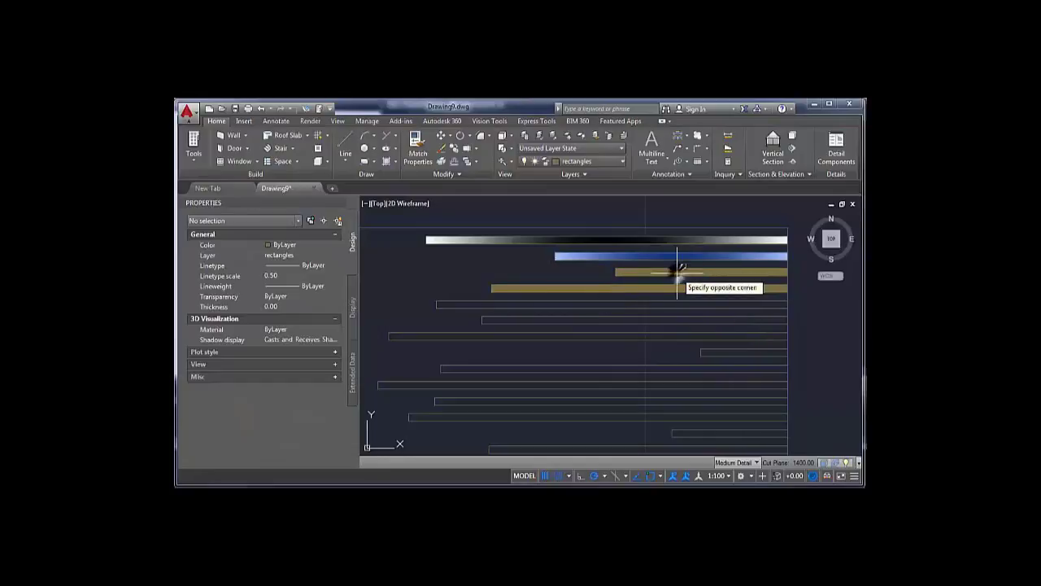
left_click(674, 271)
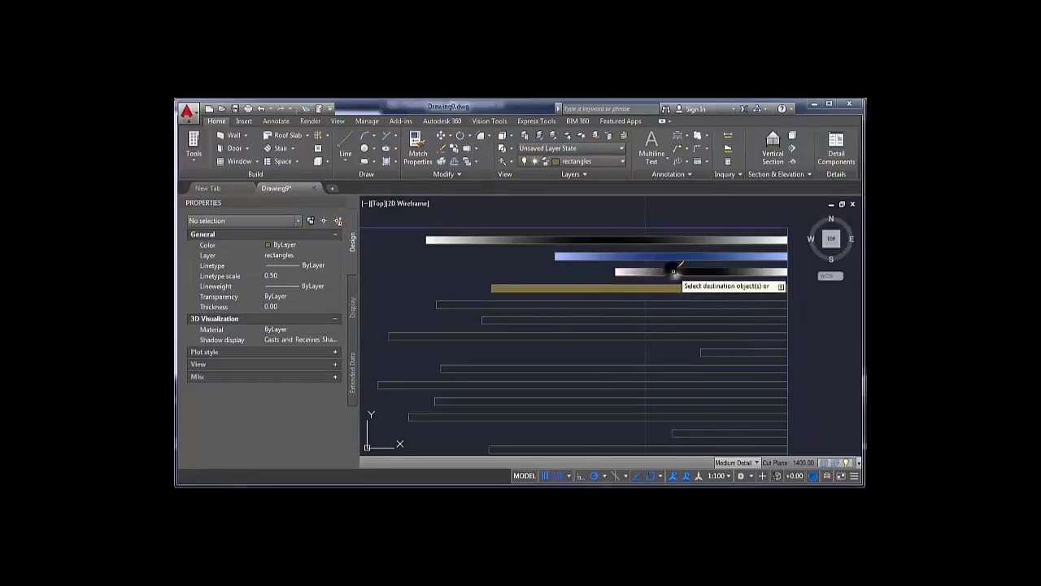
left_click(659, 288)
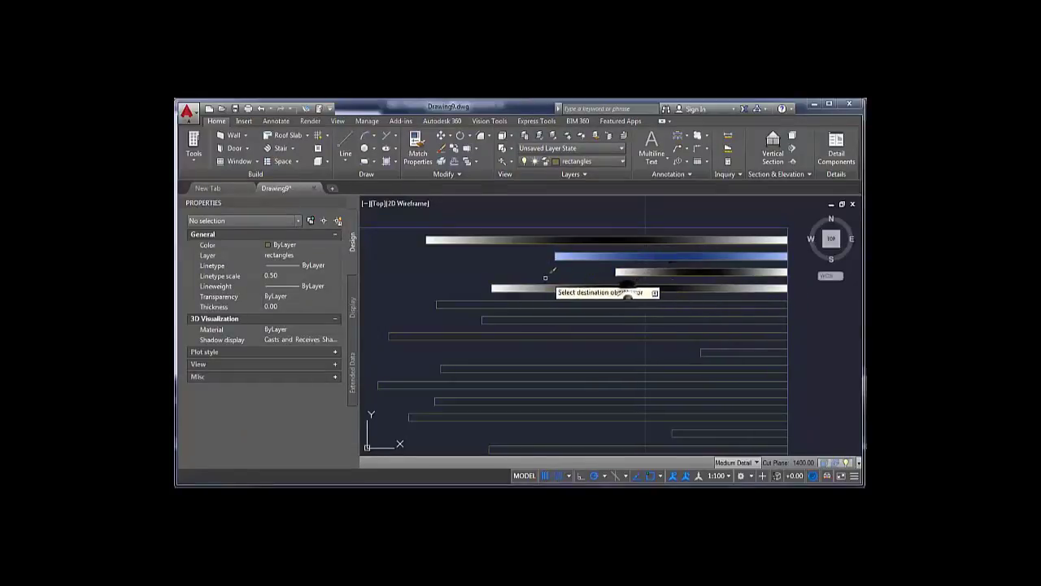
key("Return")
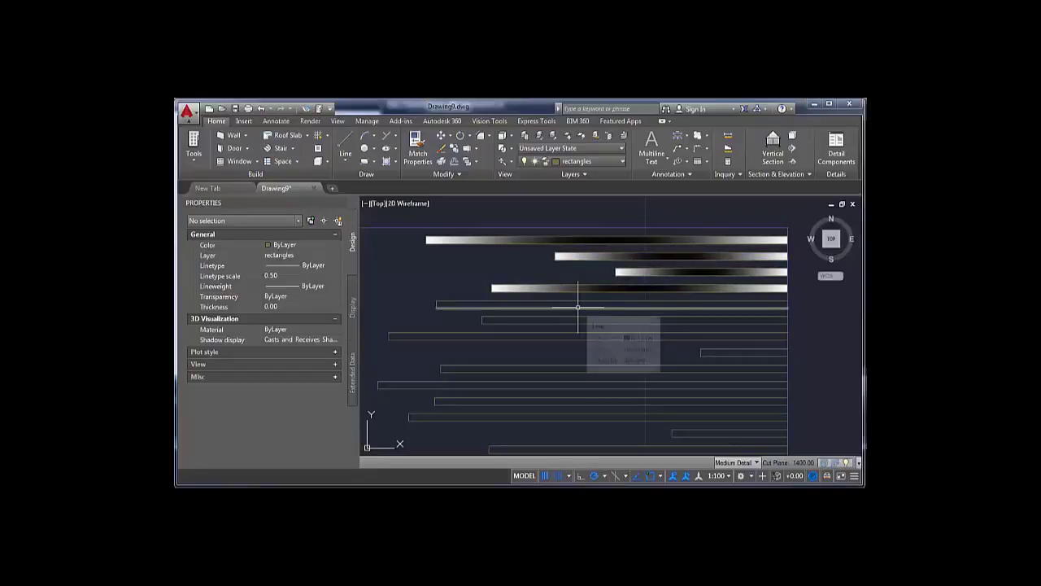
- Start a solid hatch and pick internal points in the fifth through twelfth bars from the top
left_click(385, 163)
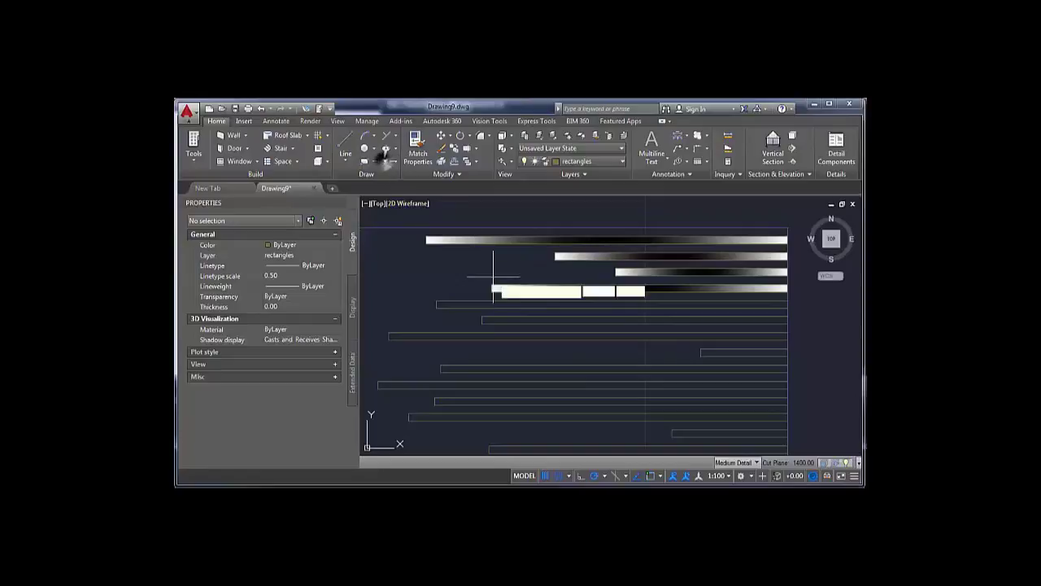
left_click(537, 322)
left_click(537, 337)
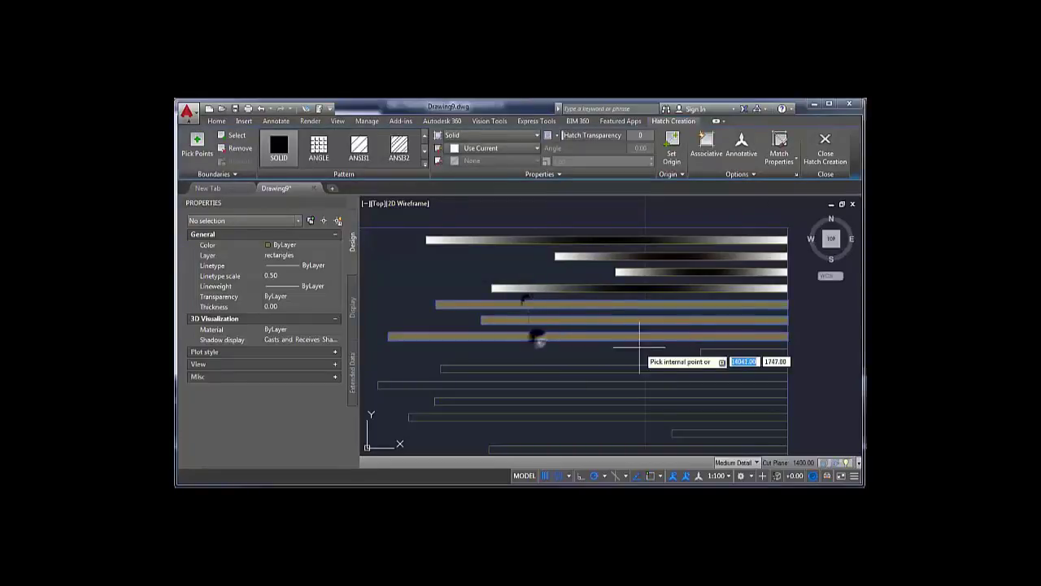
left_click(710, 352)
left_click(686, 370)
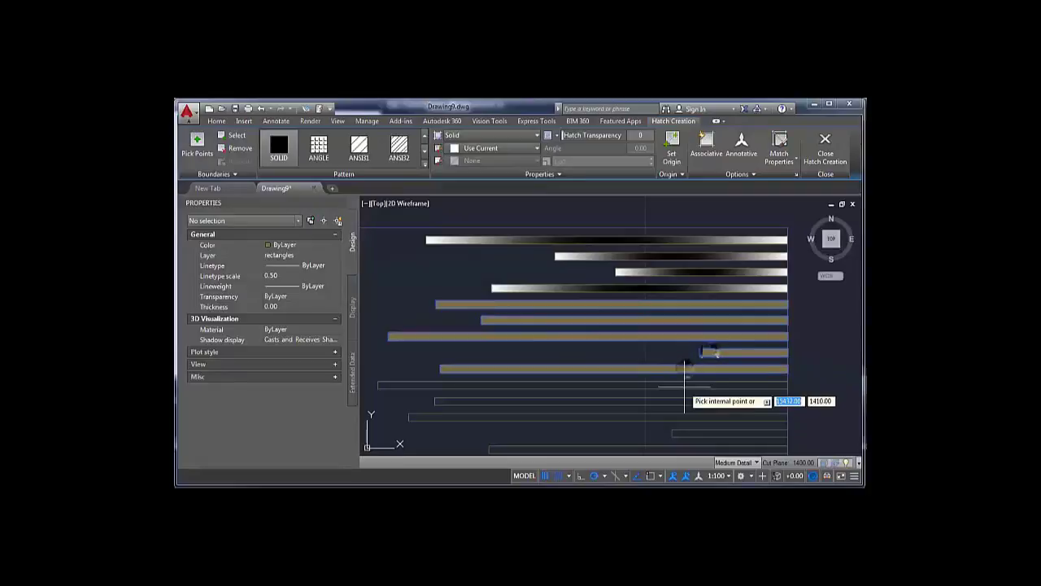
left_click(683, 384)
left_click(681, 400)
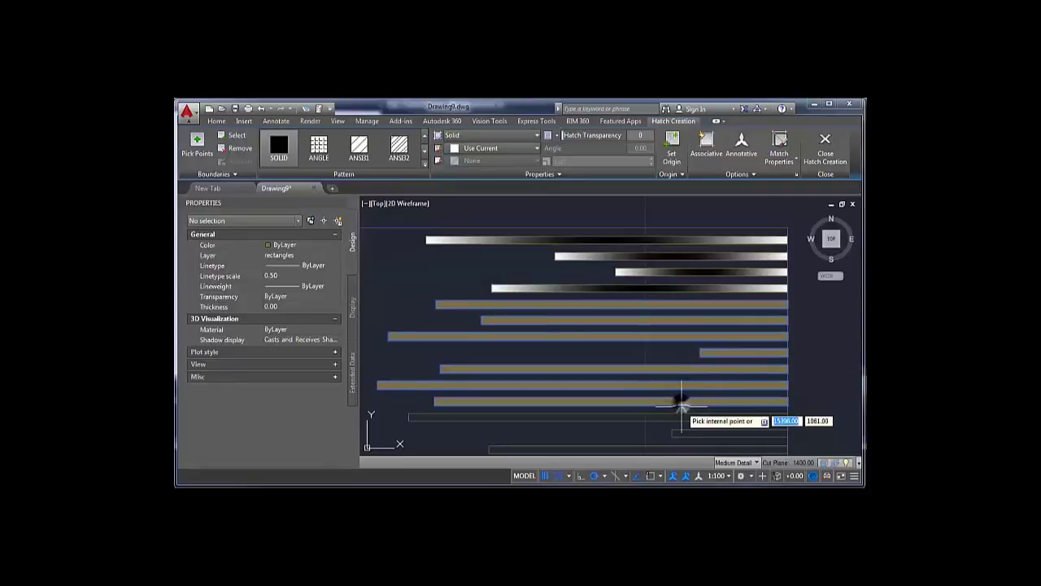
left_click(676, 416)
- Add the last five bars down to the ground line to the solid hatch, turning off snap mode for the lowest one, and finish it
middle_click_drag(675, 416, 676, 352)
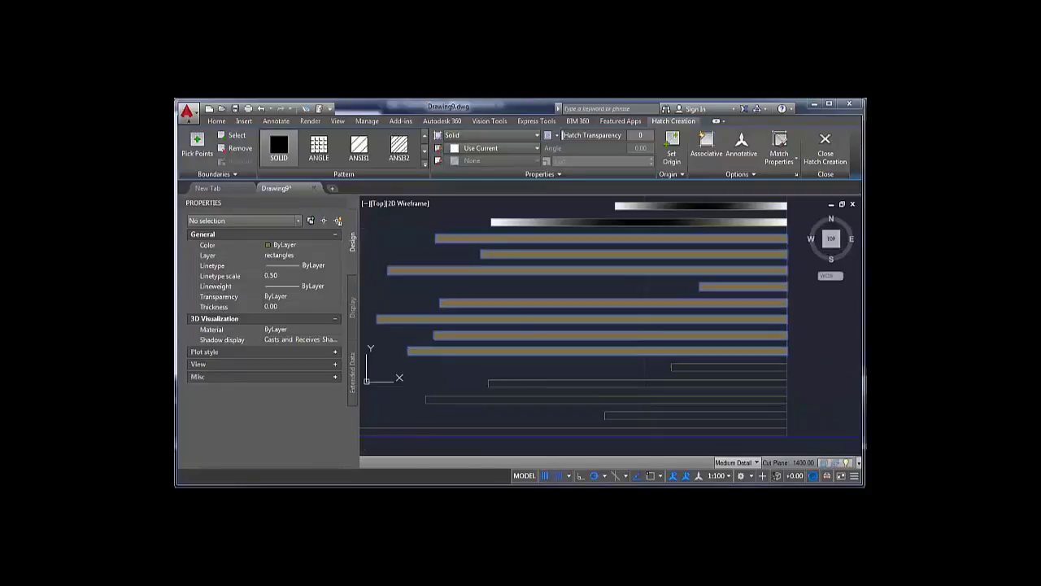
left_click(709, 367)
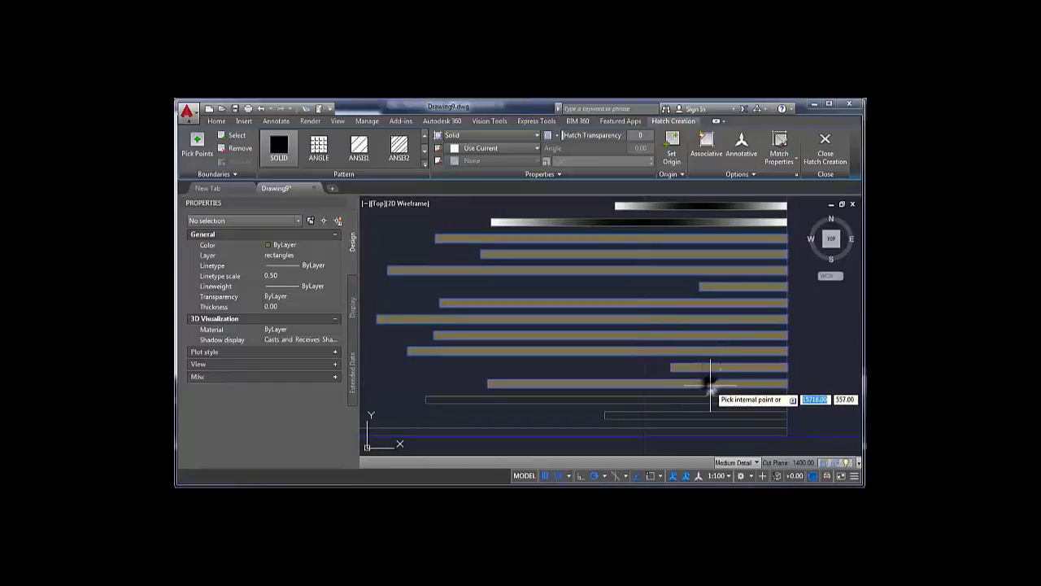
left_click(710, 384)
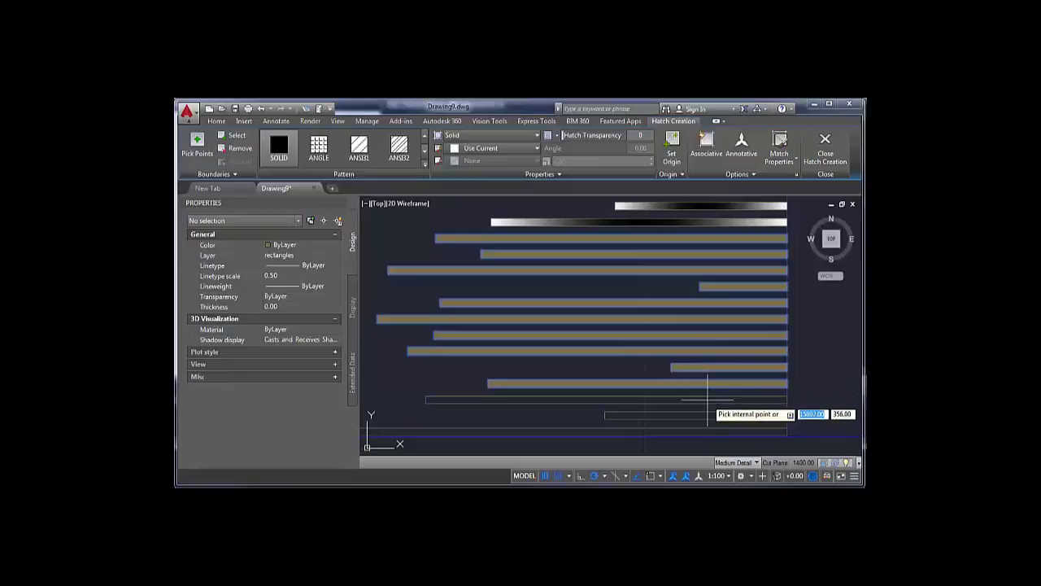
left_click(706, 399)
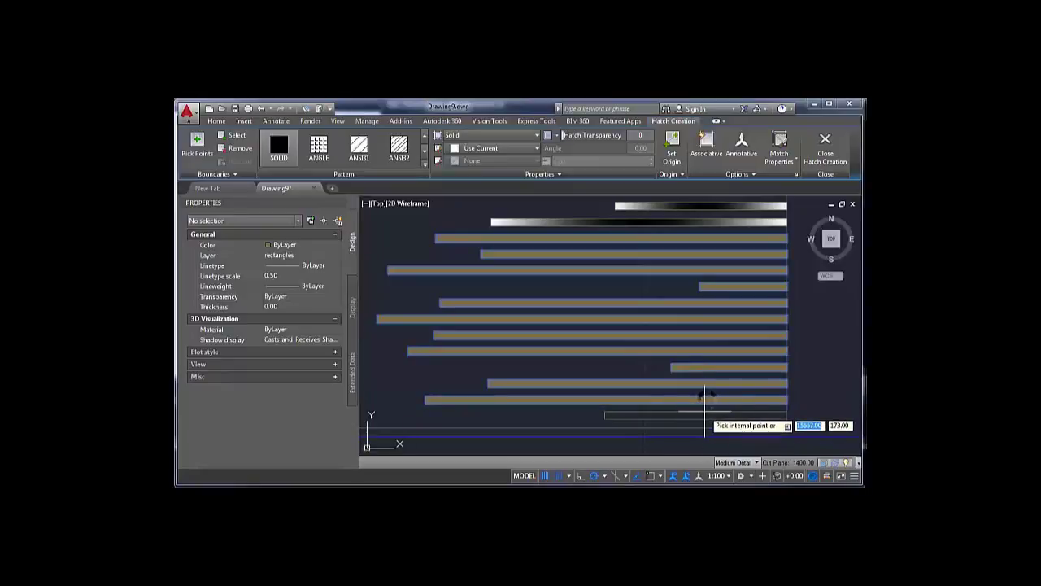
left_click(704, 415)
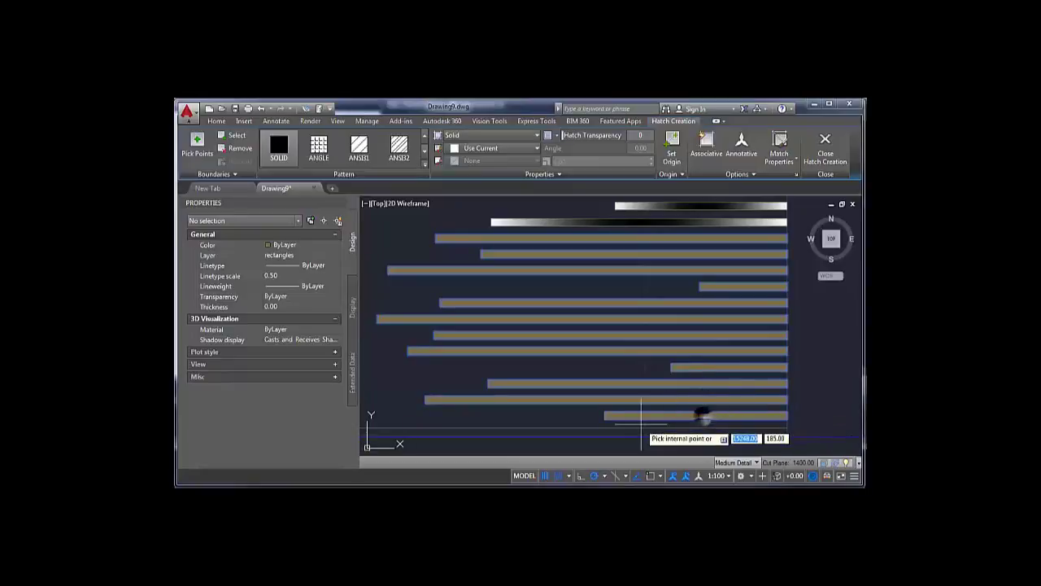
left_click(555, 476)
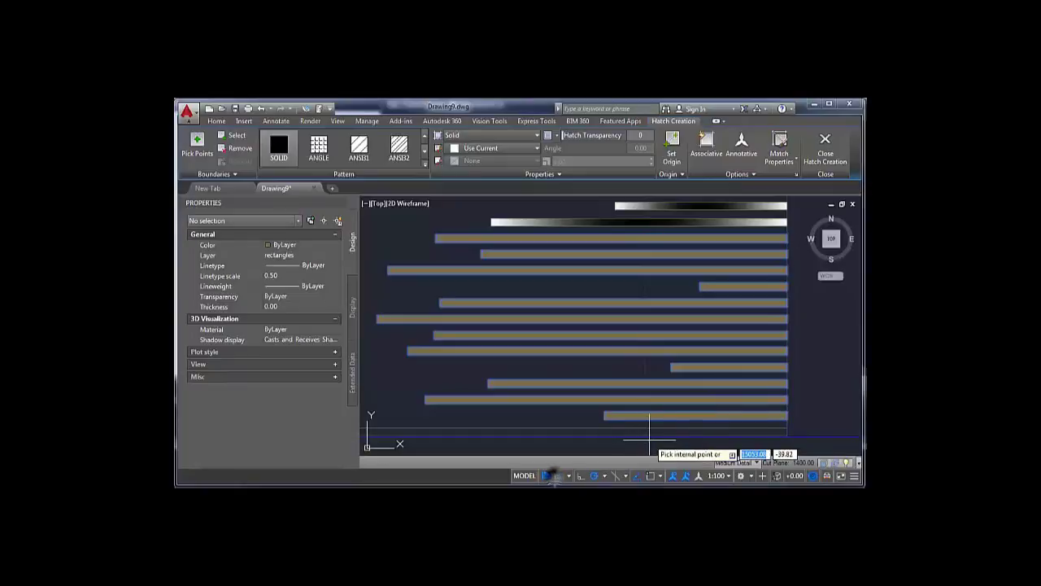
left_click(665, 432)
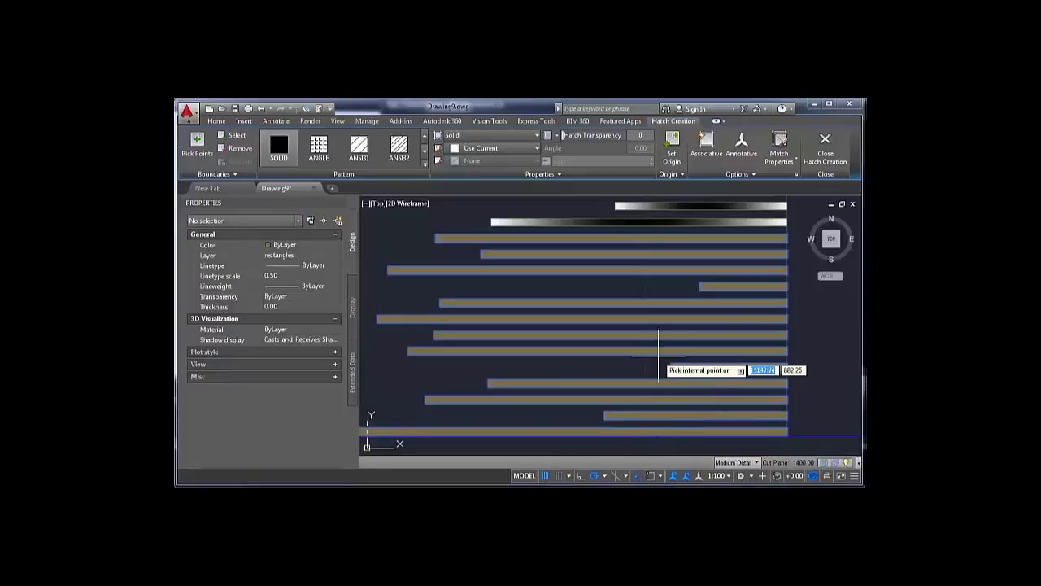
key("Return")
middle_click_drag(619, 231, 616, 283)
left_click(630, 257)
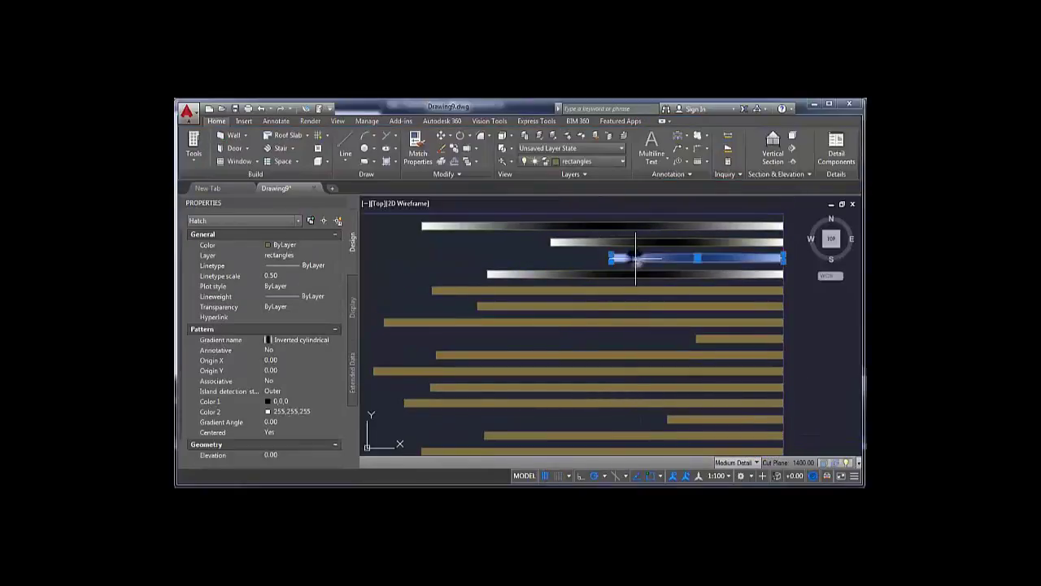
type("a")
key("Return")
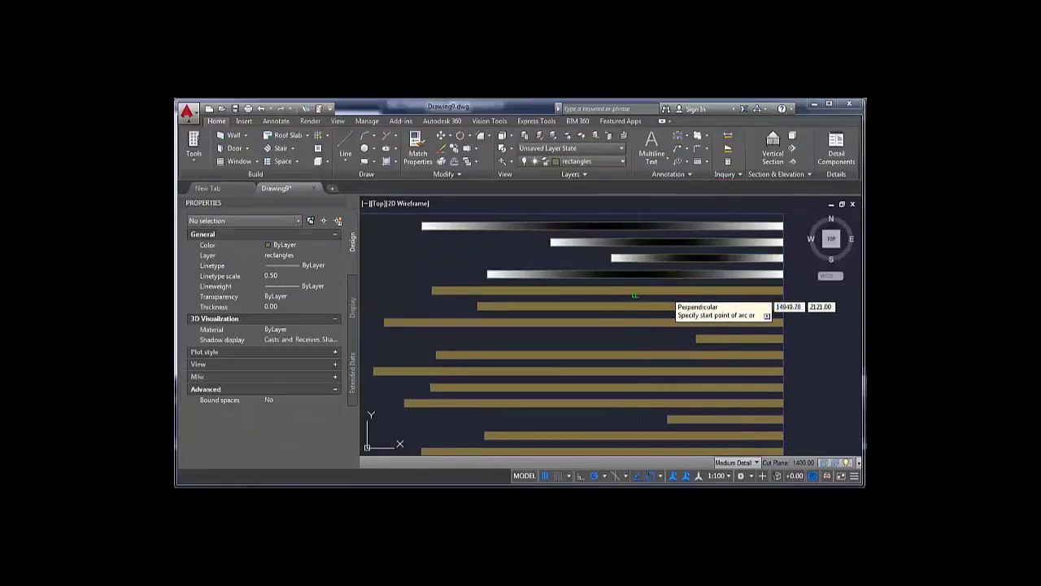
key("Escape")
- Use Match Properties to copy the third bar's gradient onto the solid hatch of the lower thirteen bars
left_click(674, 258)
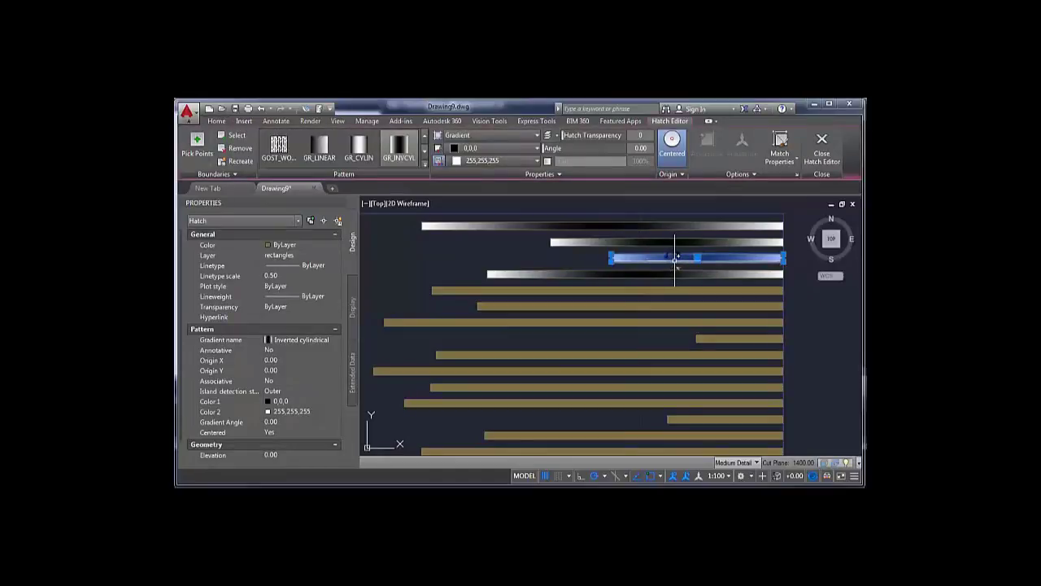
type("ma")
key("Return")
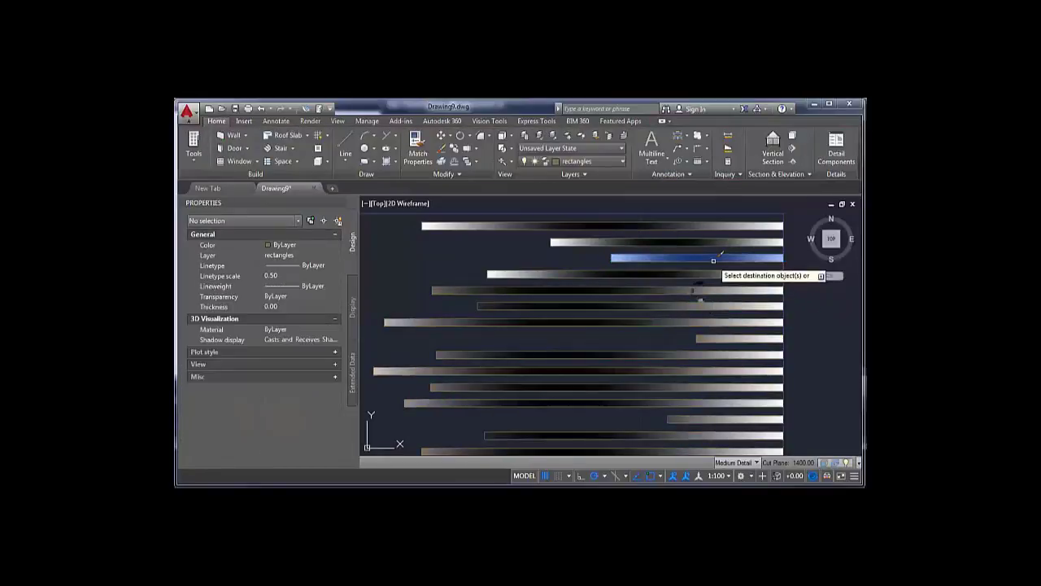
scroll(712, 291, "down", 2)
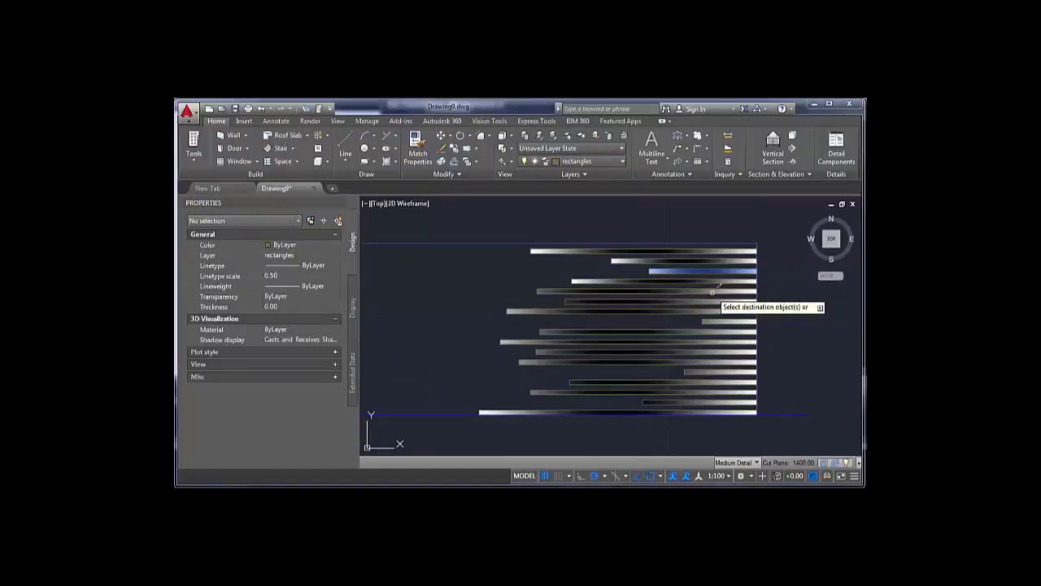
- Delete the combined gradient hatch that covers the lower thirteen bars
scroll(638, 287, "up", 4)
left_click(637, 287)
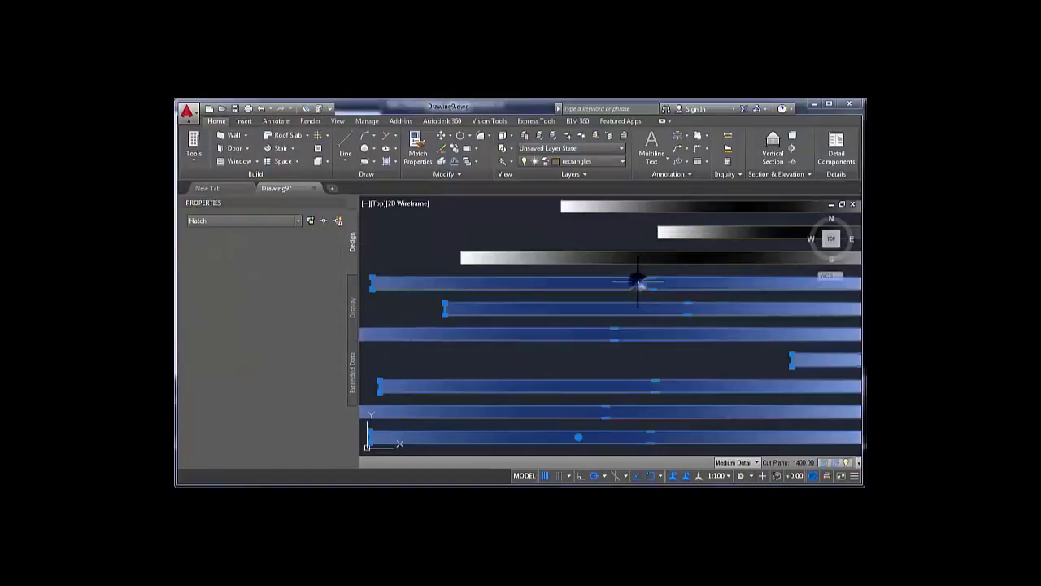
key("Delete")
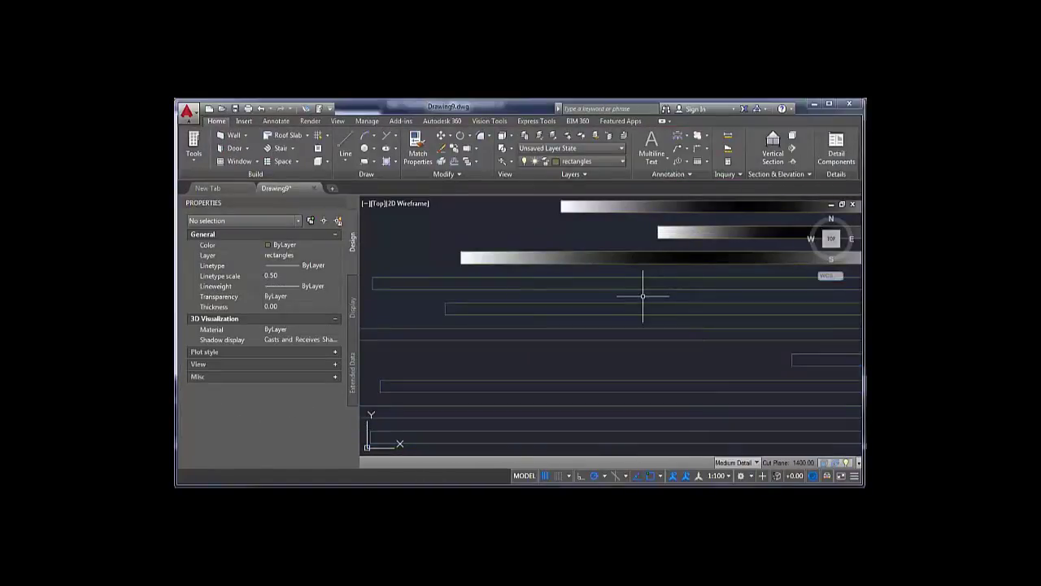
mouse_move(643, 296)
middle_mouse_down()
mouse_move(634, 325)
mouse_move(613, 326)
middle_mouse_up()
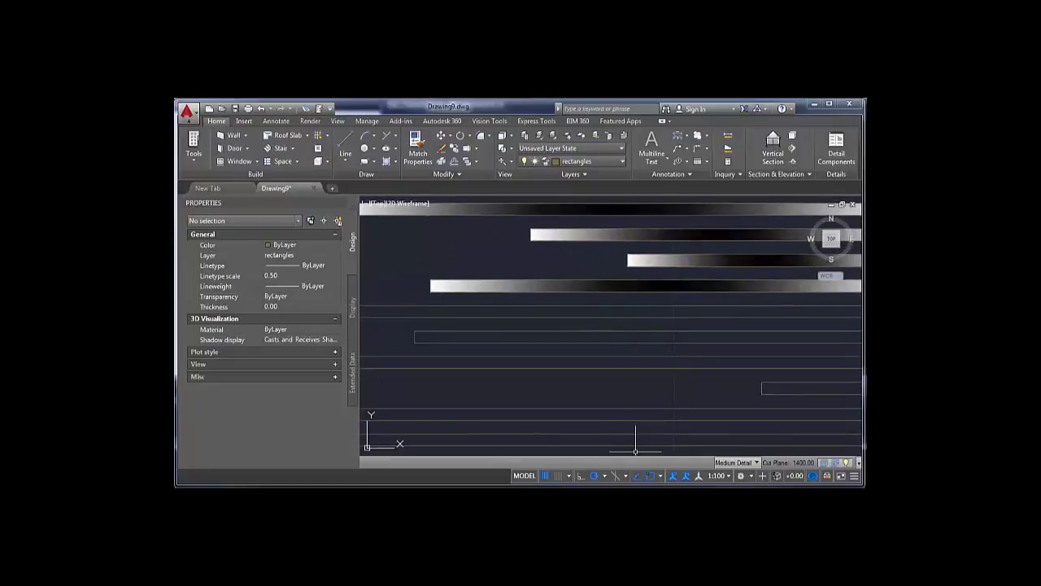
scroll(560, 324, "down", 5)
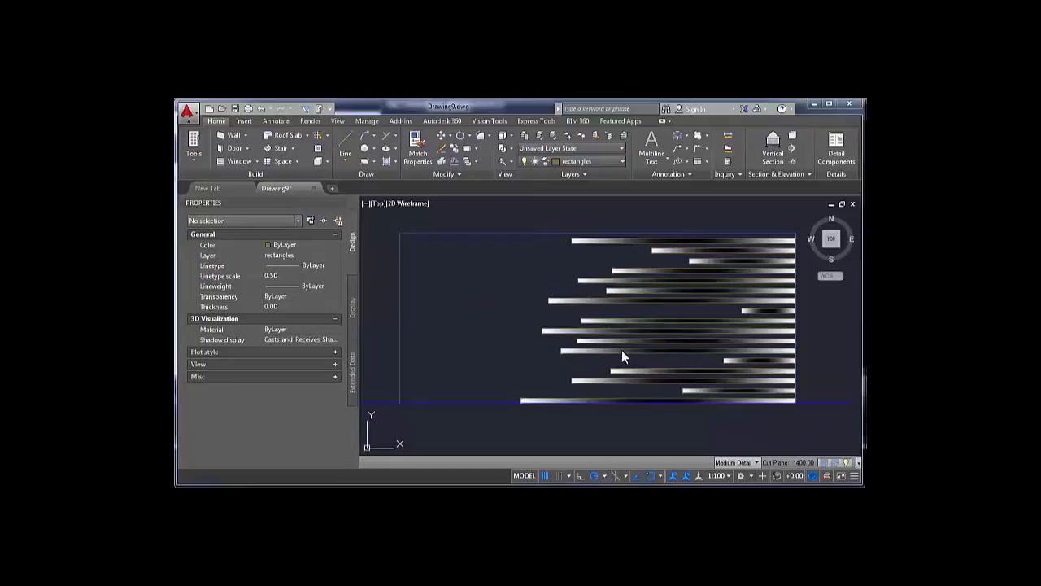
- Preview the plot of the drawing with the existing plot window, and leave the preview
key("ctrl+p")
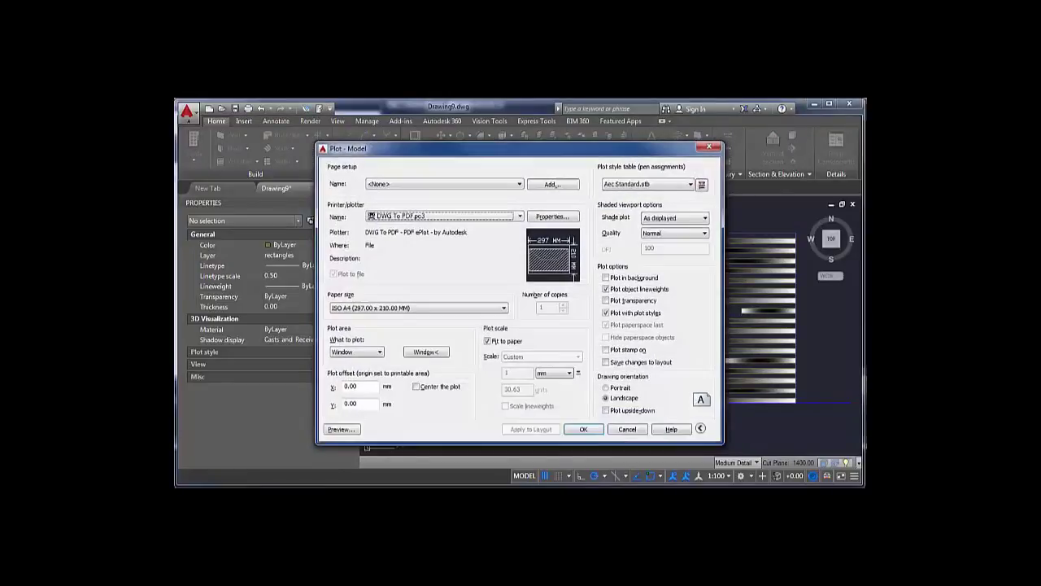
left_click(340, 428)
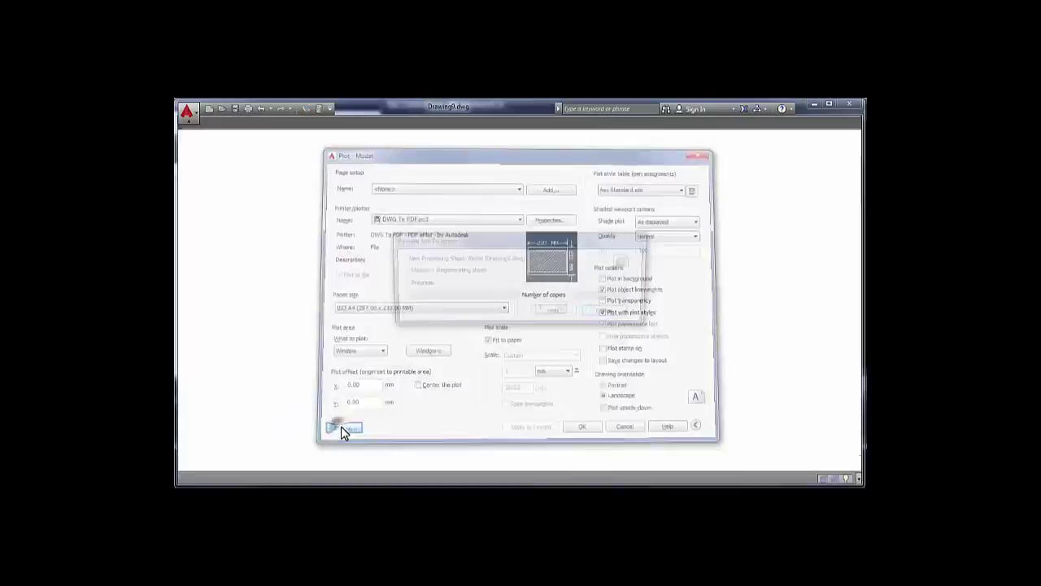
right_click(521, 304)
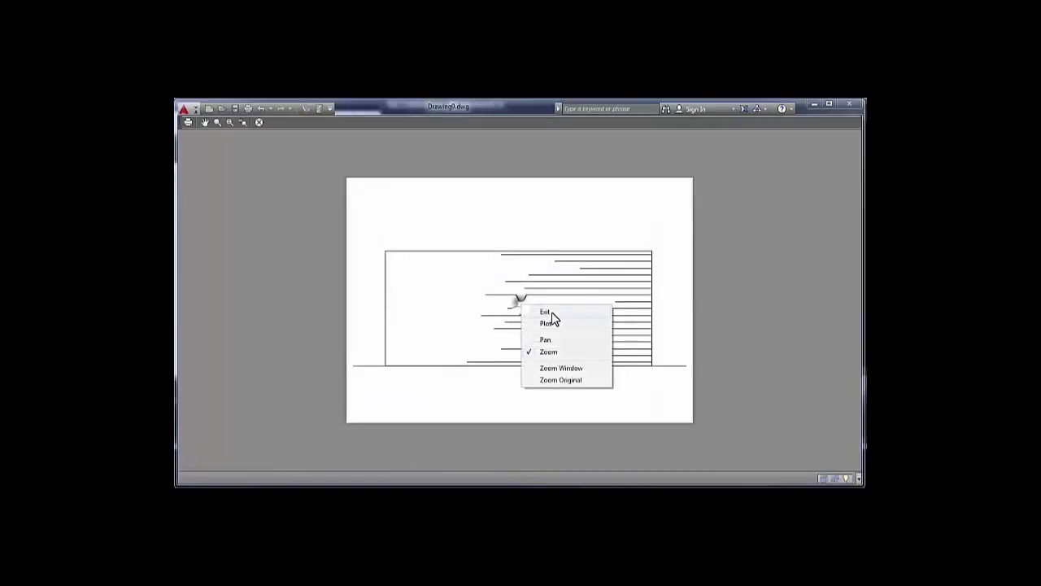
left_click(545, 313)
- Pick a plot window around the whole outline and its bars, examine the gradients in the preview, and close without plotting
left_click(428, 415)
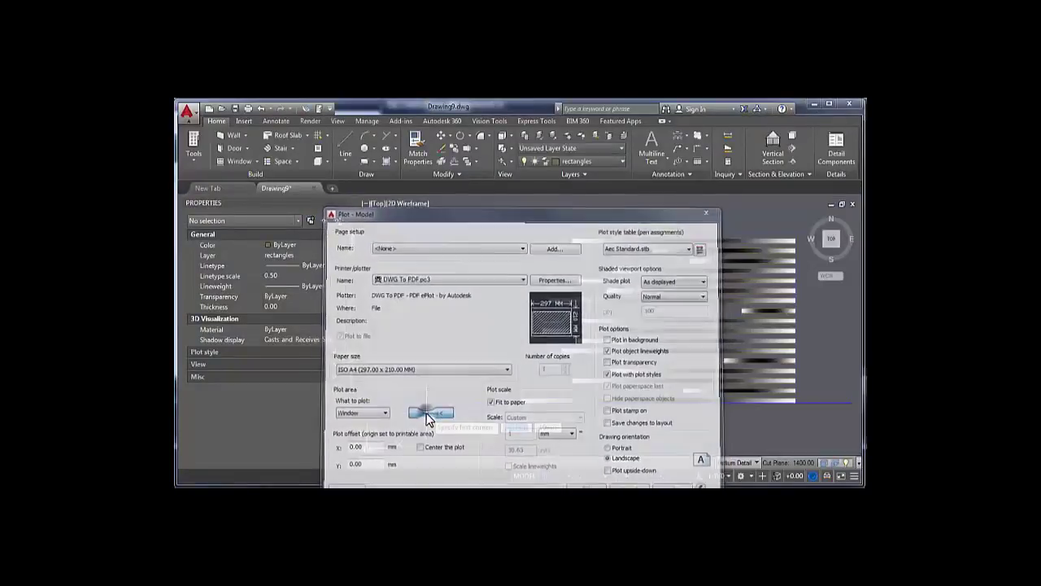
left_click(386, 220)
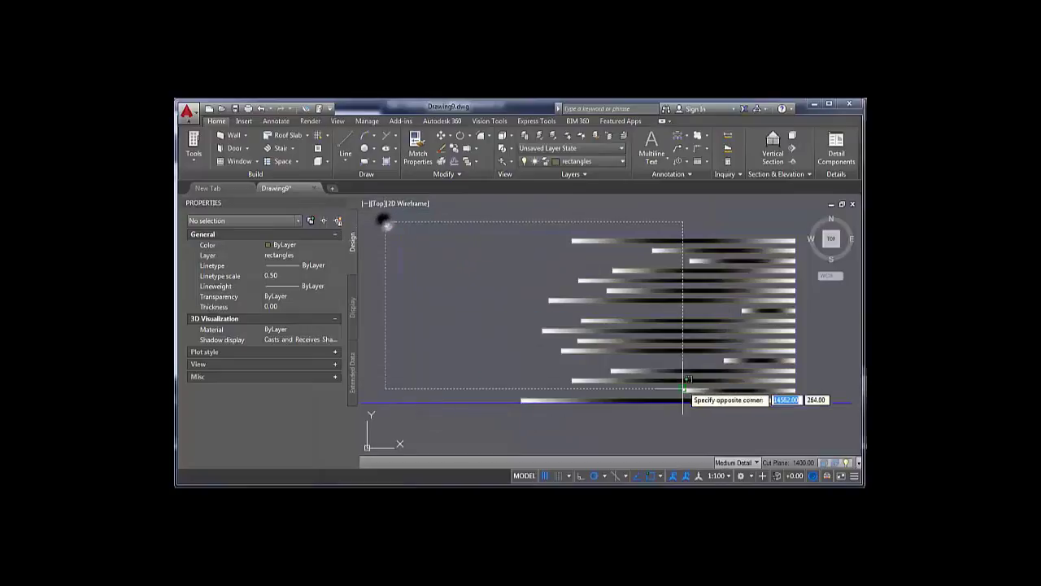
left_click(813, 411)
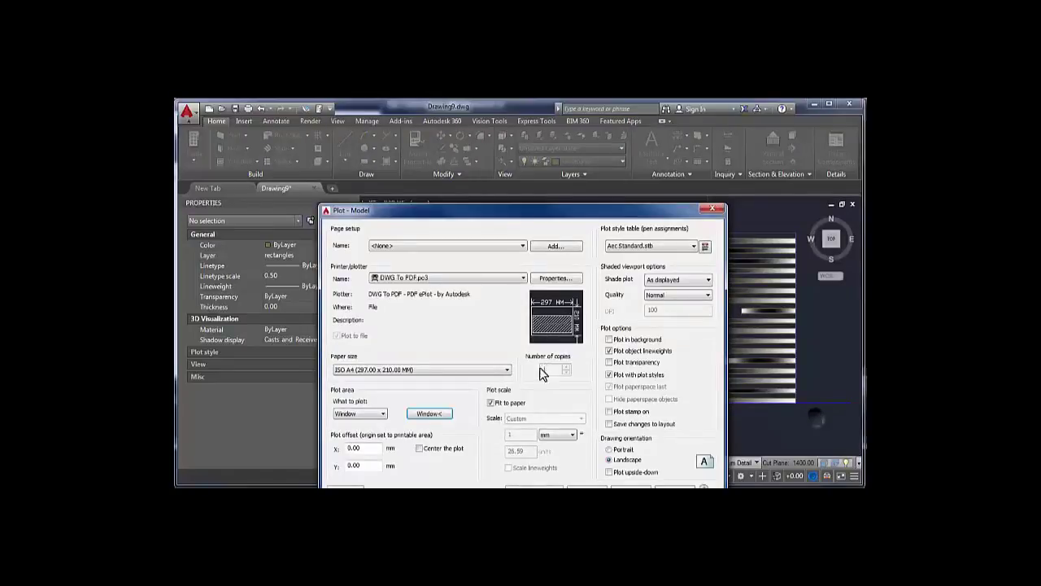
left_click(342, 486)
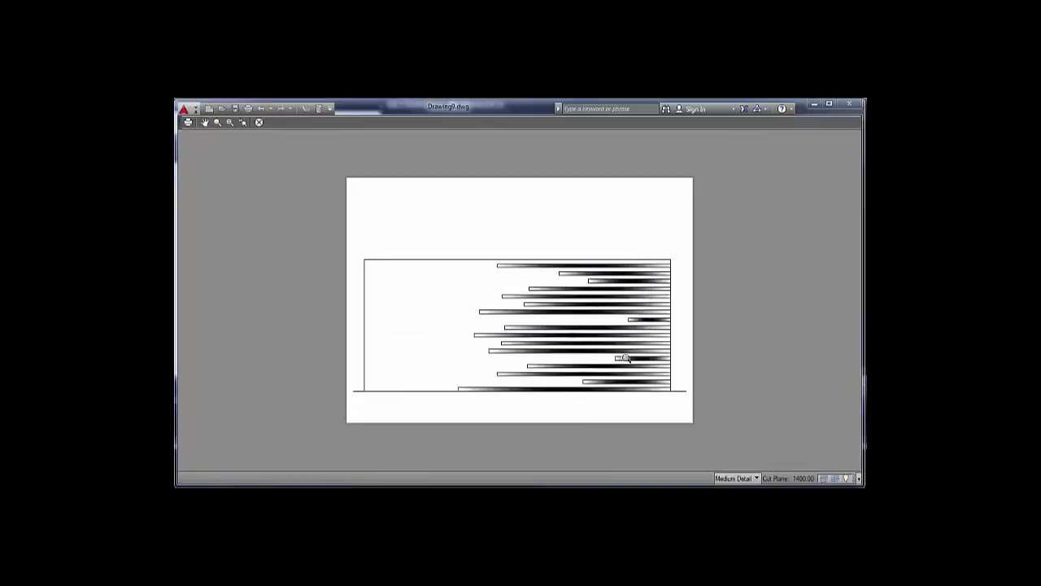
scroll(625, 281, "up", 5)
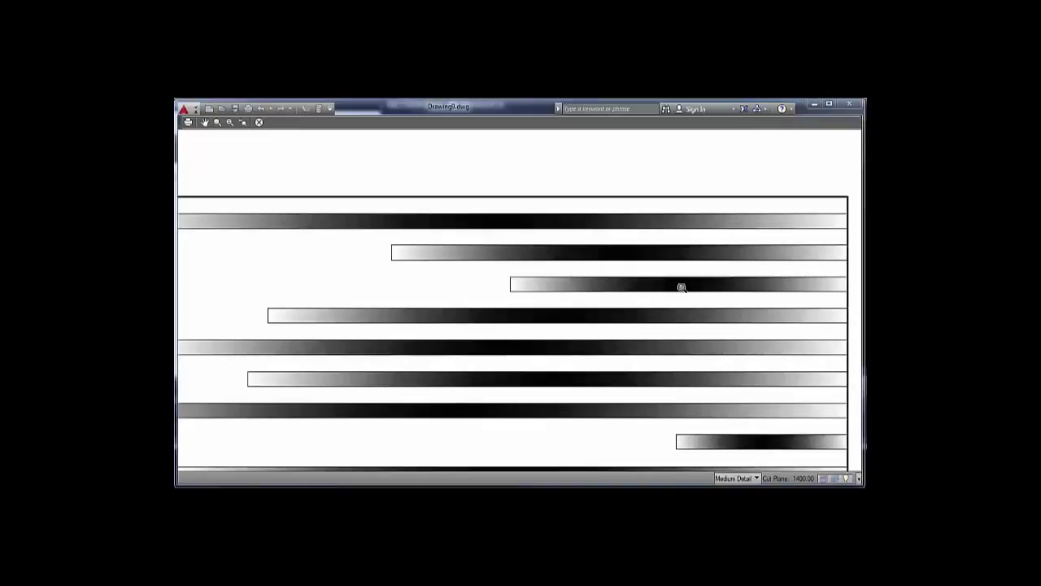
right_click(521, 293)
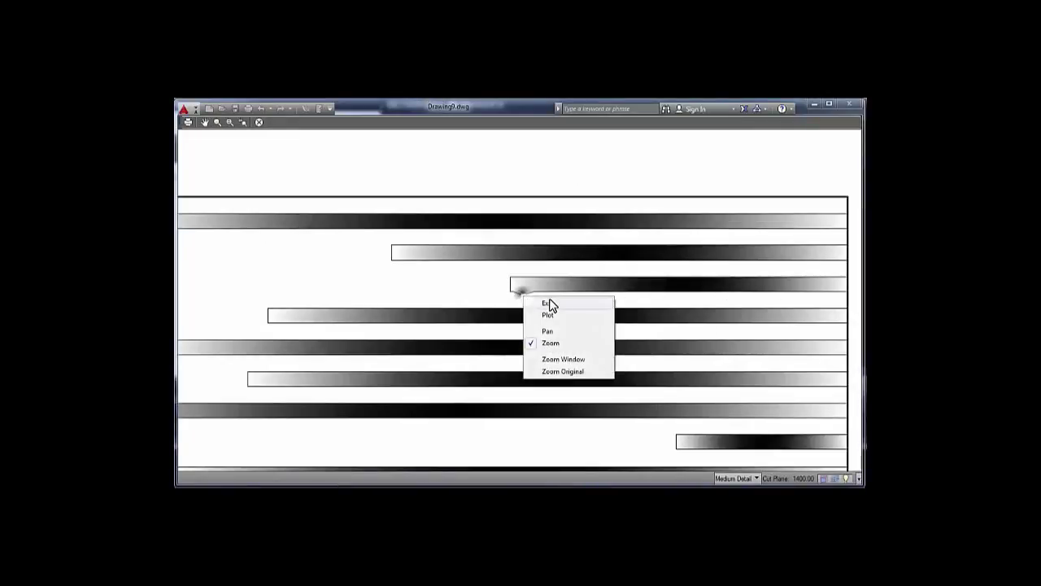
left_click(549, 304)
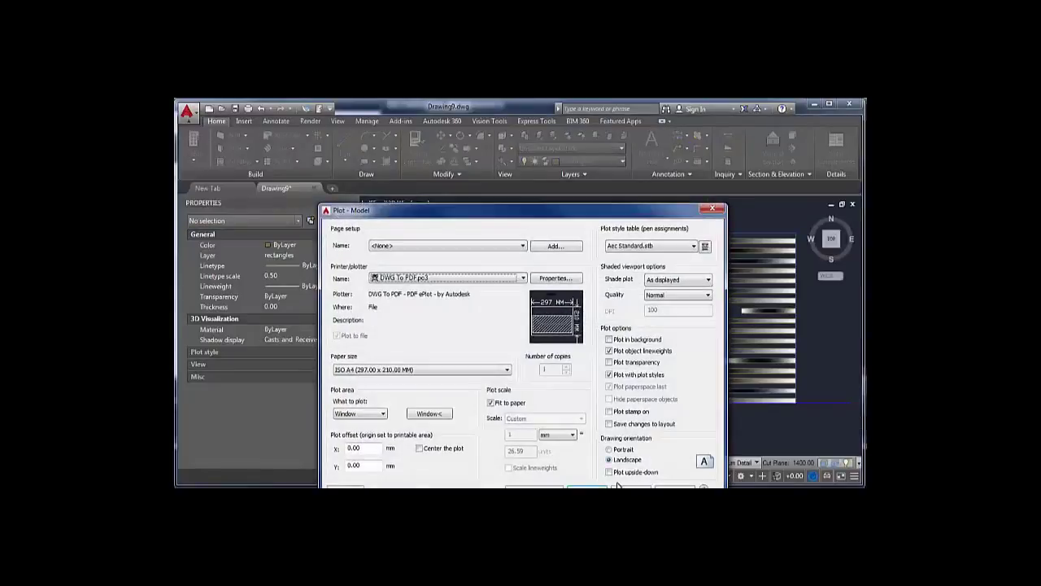
left_click(630, 486)
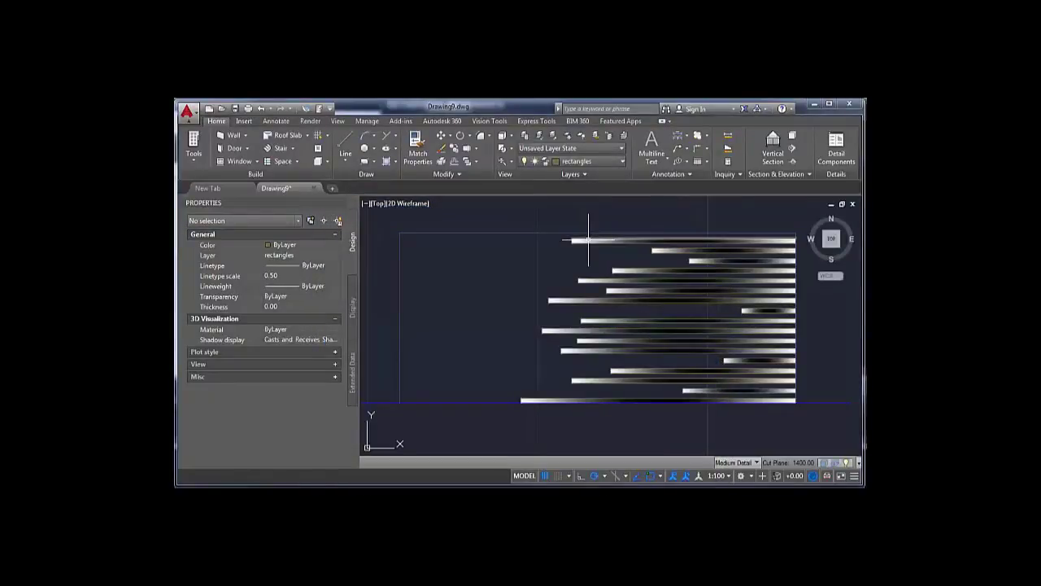
- Create a new layer named recHatch with color 45 and close the layer manager
left_click(526, 136)
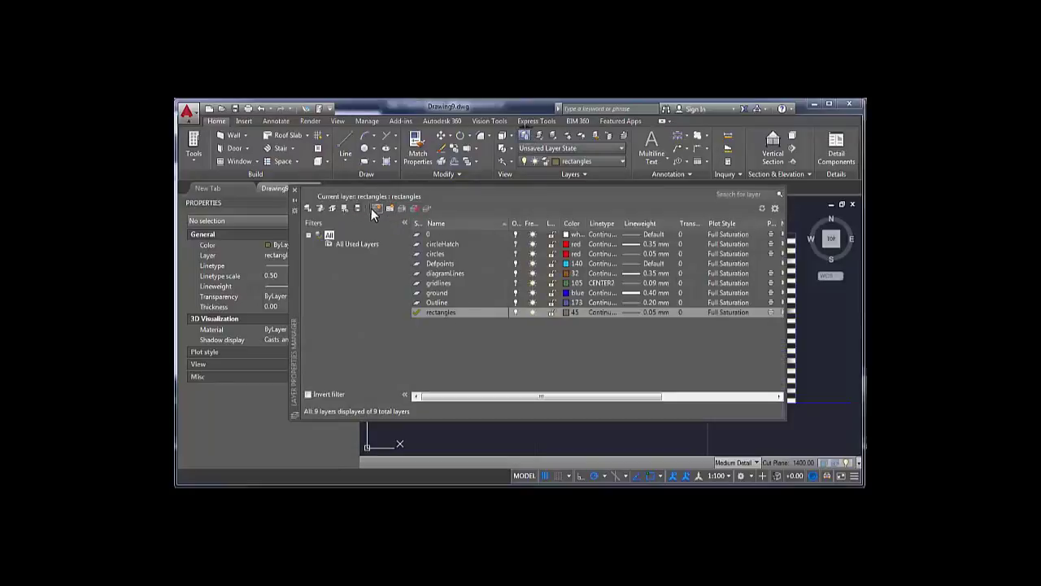
left_click(378, 207)
type("rec")
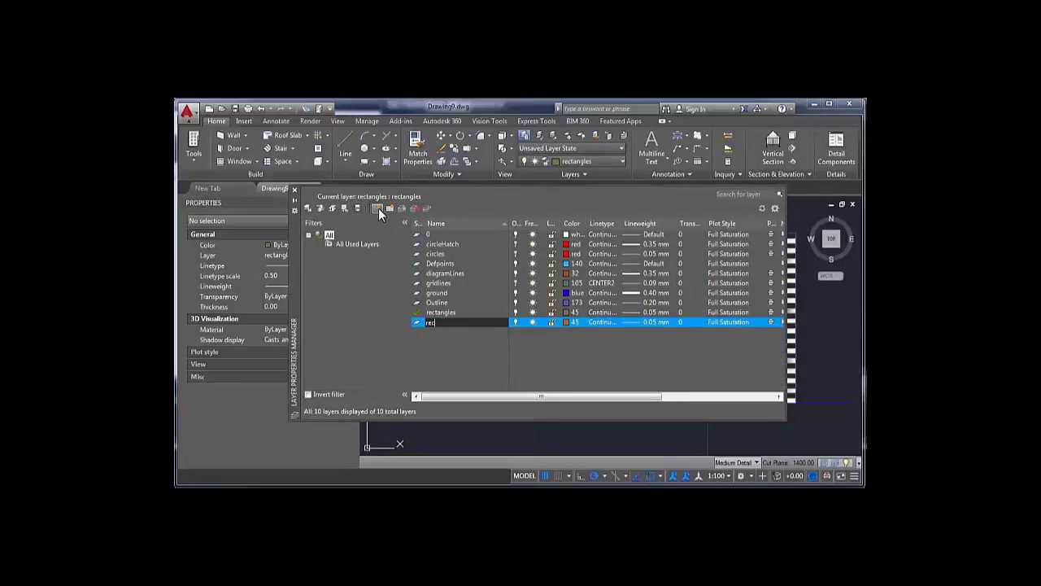
type("Hatch")
left_click(565, 322)
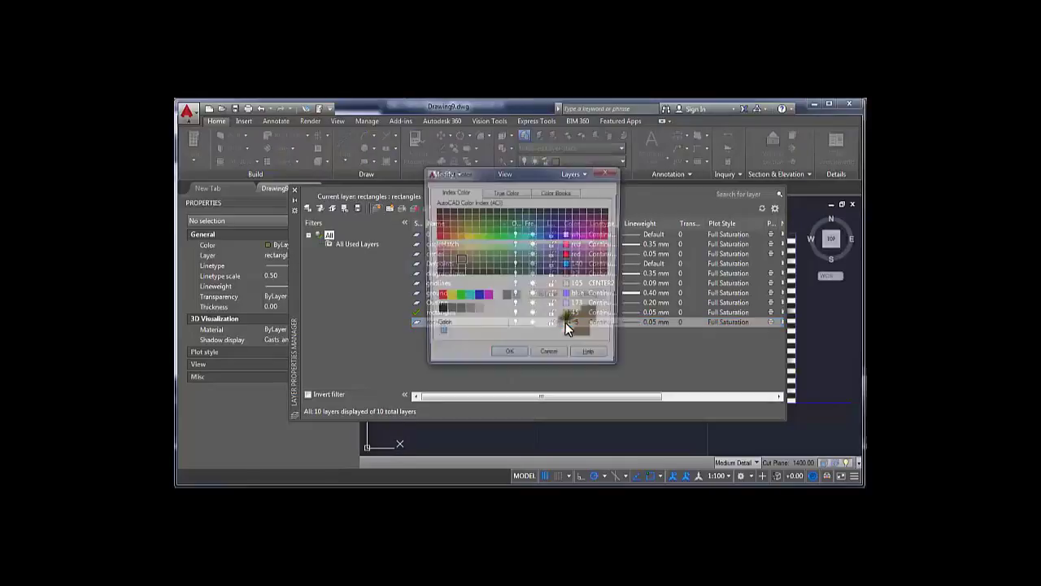
left_click(510, 358)
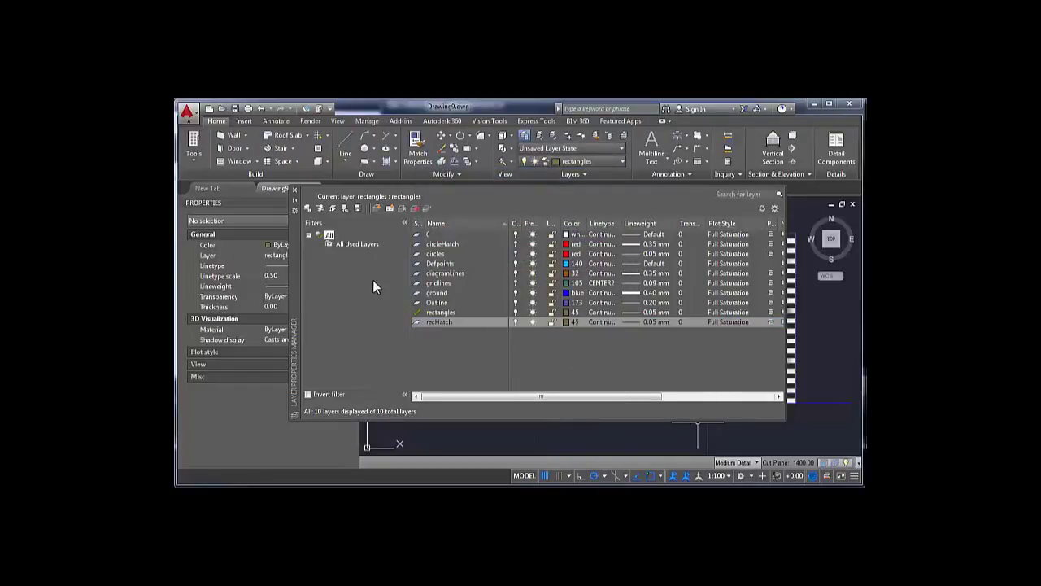
left_click(295, 190)
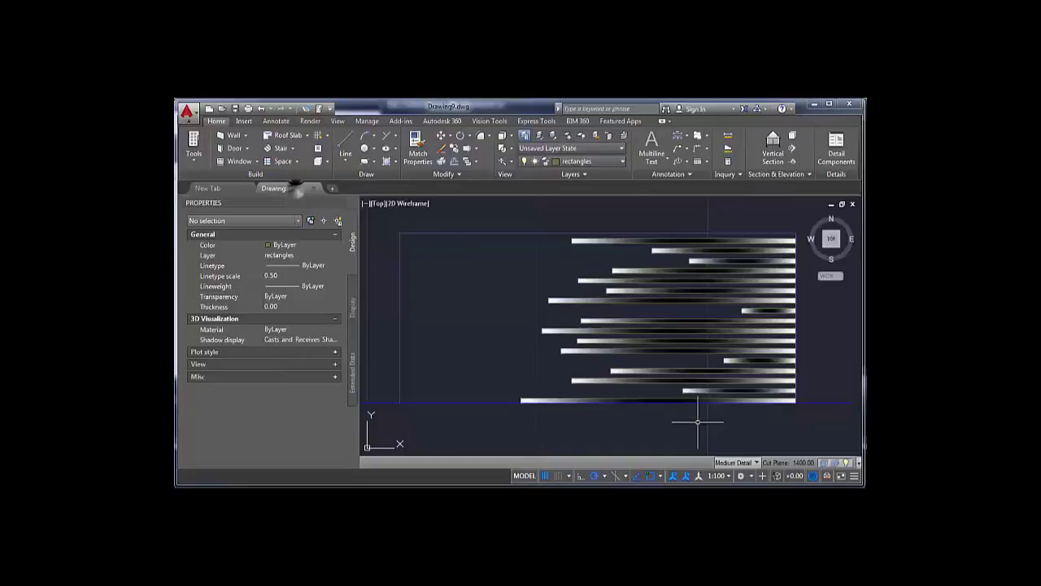
- Select the gradient hatches of the first through seventh bars from the top
left_click(695, 241)
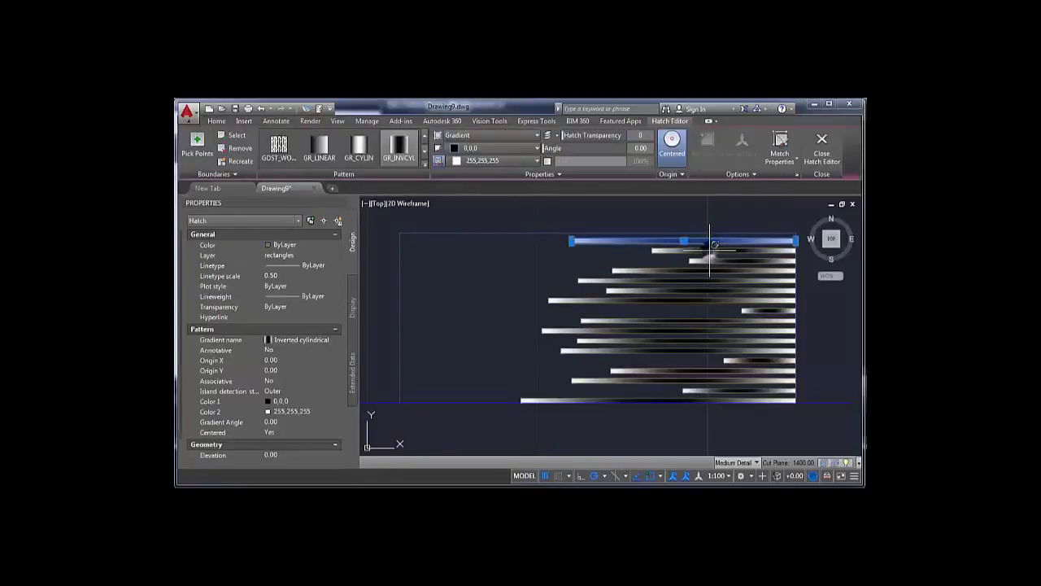
left_click(719, 251)
left_click(720, 261)
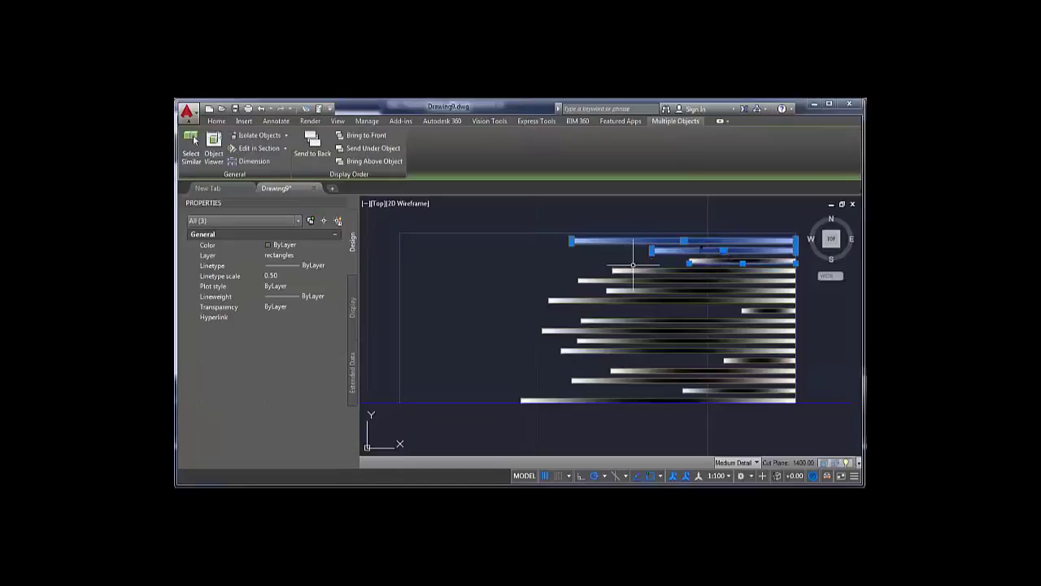
scroll(701, 276, "up", 3)
left_click(706, 264)
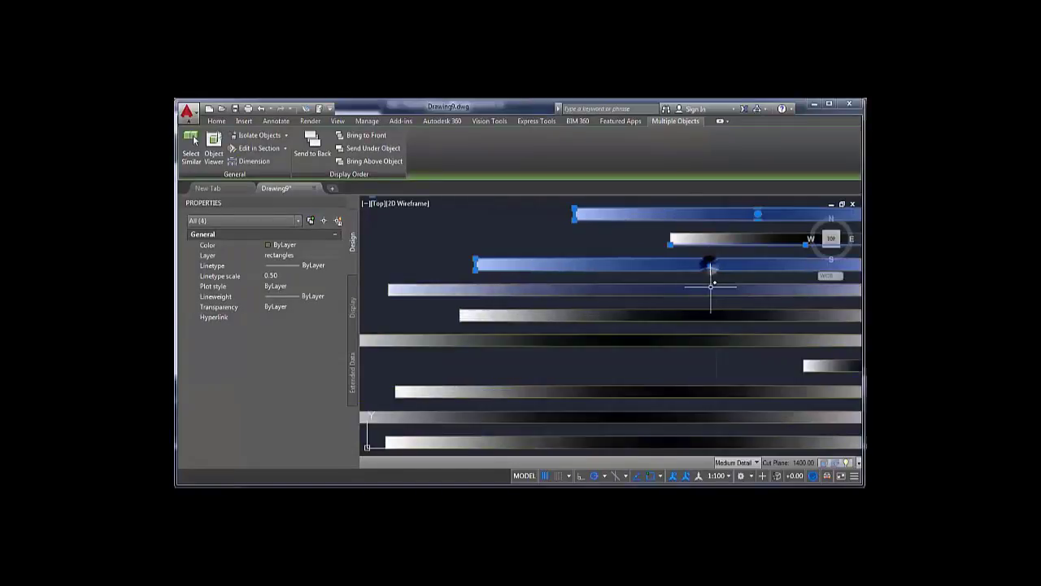
left_click(712, 289)
left_click(713, 315)
left_click(713, 340)
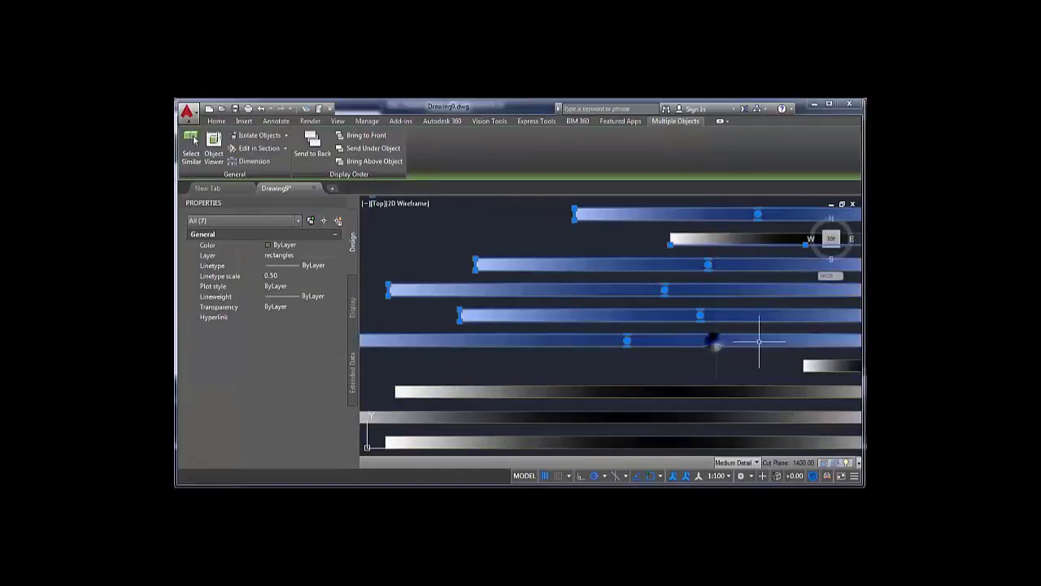
- Add the gradient hatches of the eighth through twelfth bars to the selection
middle_click_drag(713, 341, 537, 272)
left_click(673, 293)
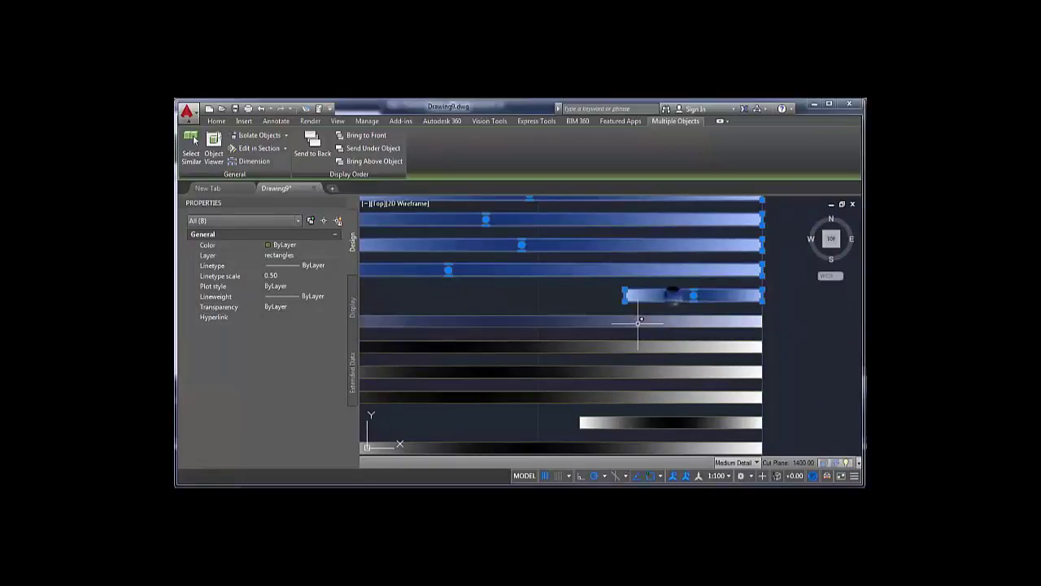
left_click(640, 324)
left_click(631, 347)
left_click(625, 372)
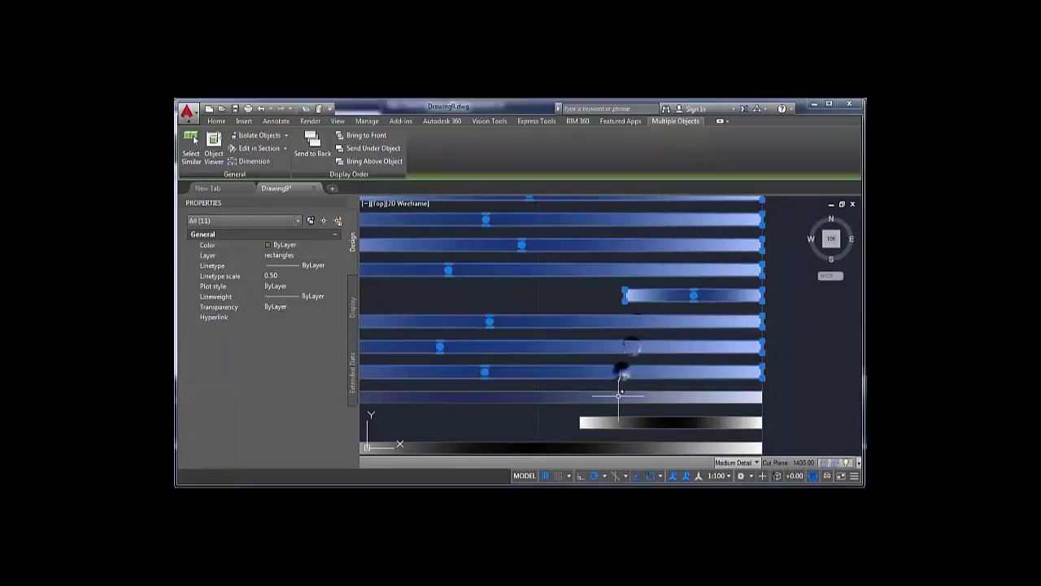
left_click(626, 397)
- Add the last five bars' gradient hatches down to the ground line and move the whole selection to the recHatch layer
middle_click_drag(627, 399, 656, 283)
left_click(667, 306)
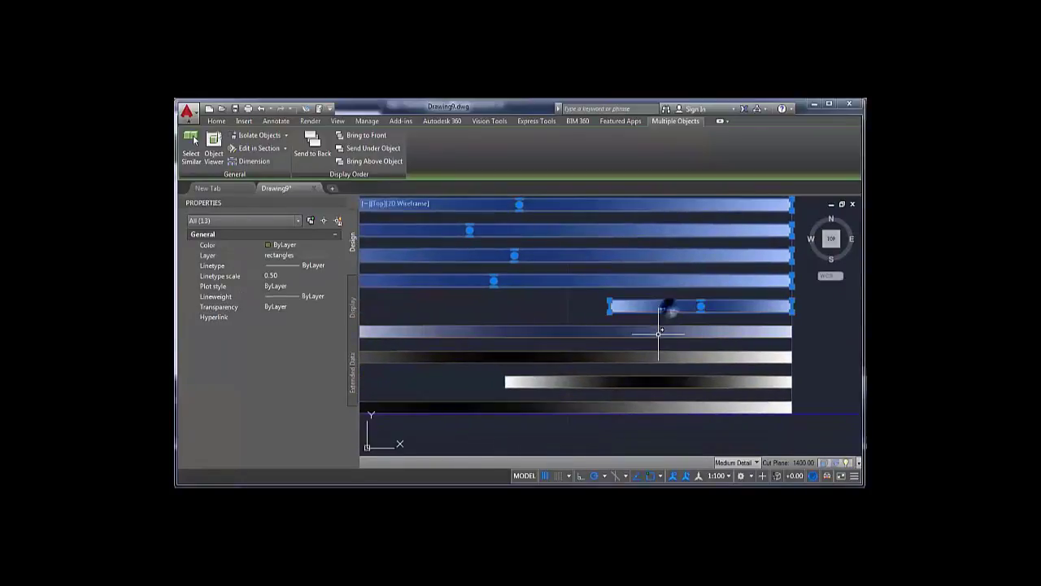
left_click(657, 331)
left_click(644, 356)
left_click(640, 381)
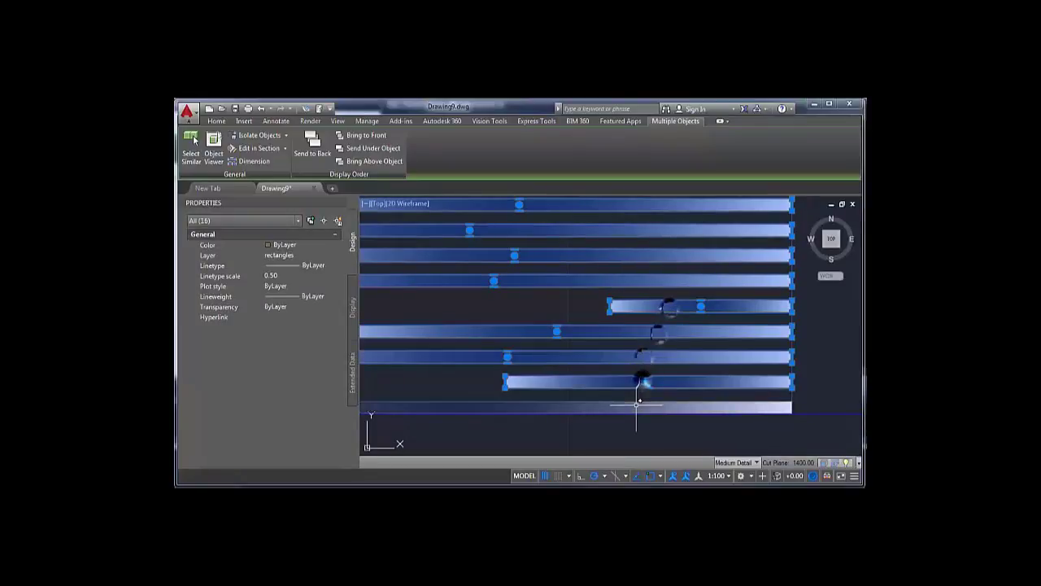
left_click(633, 405)
left_click(338, 255)
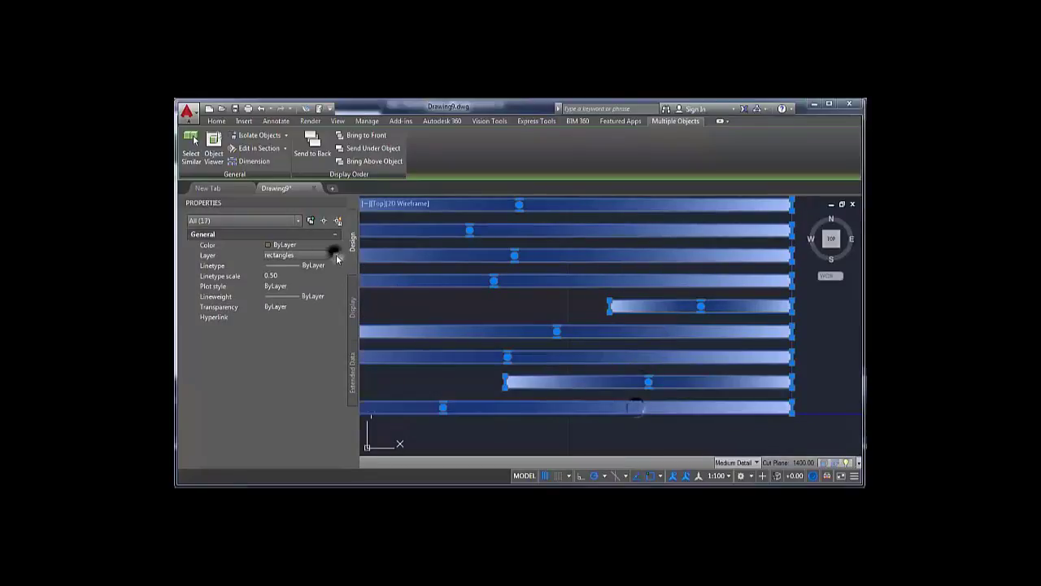
left_click(336, 254)
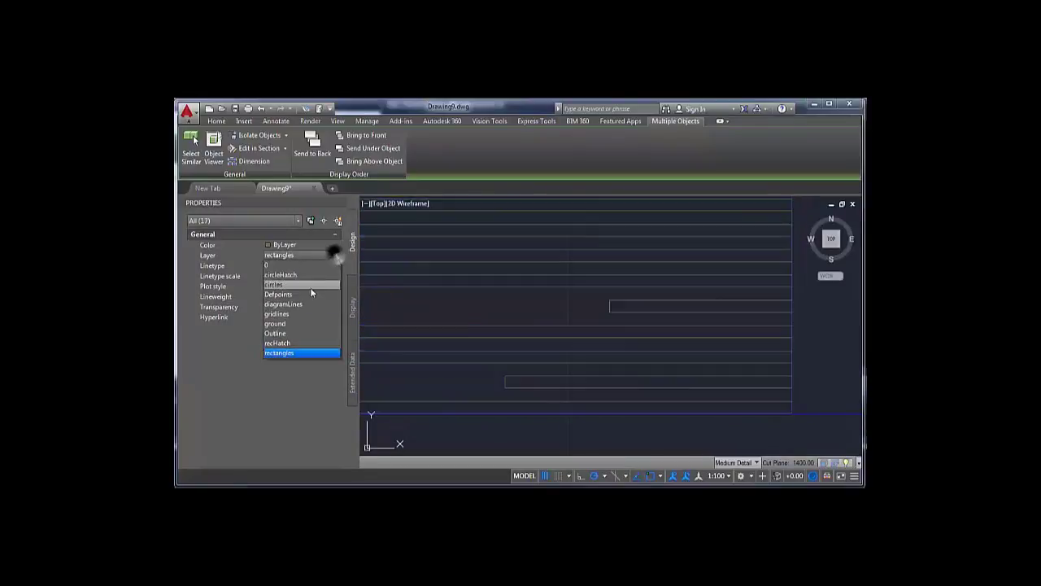
left_click(303, 343)
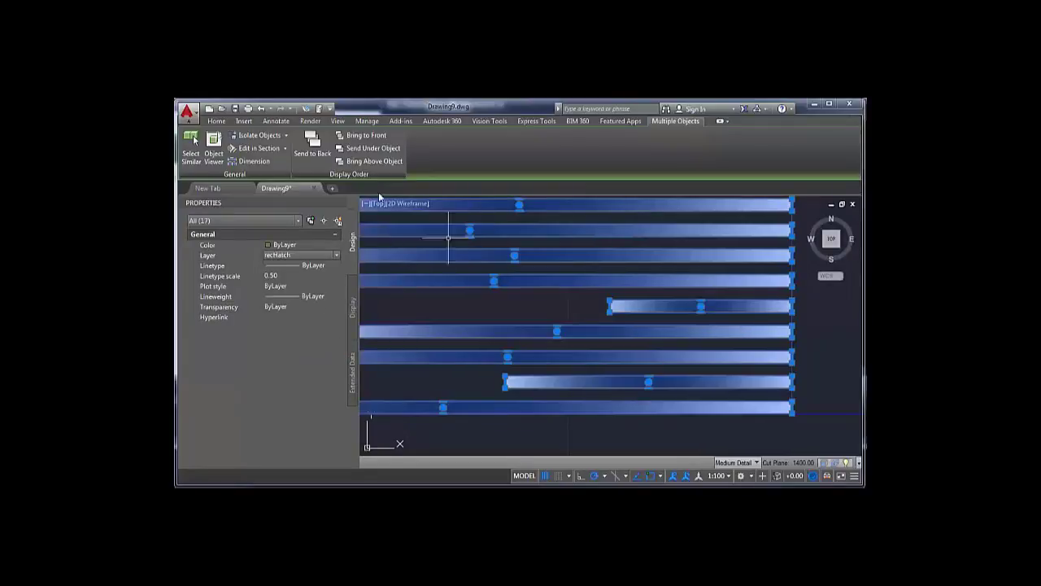
- Turn off the rectangles layer so that the gradient bars show without their outlines
left_click(217, 122)
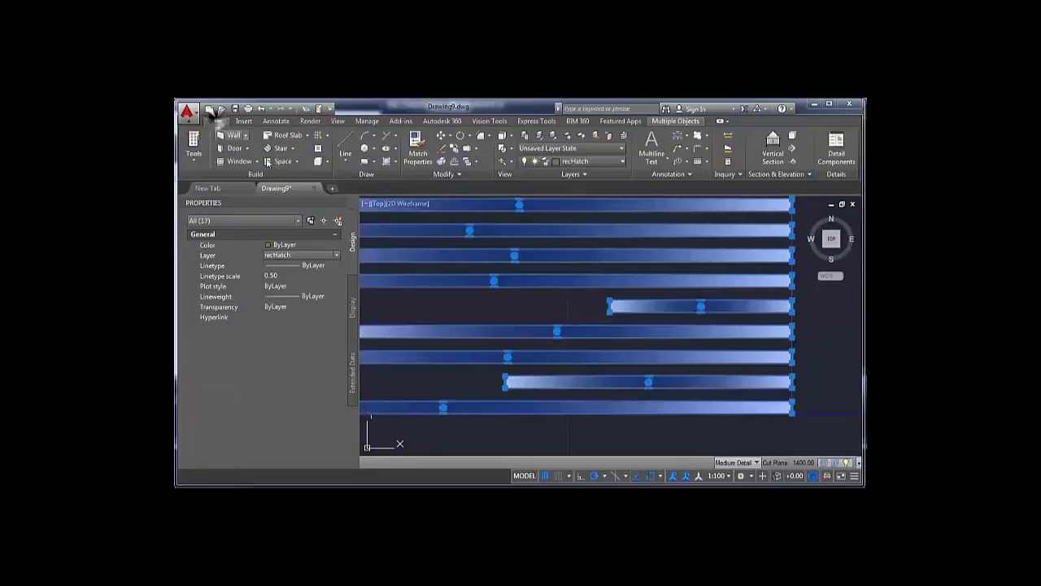
left_click(613, 161)
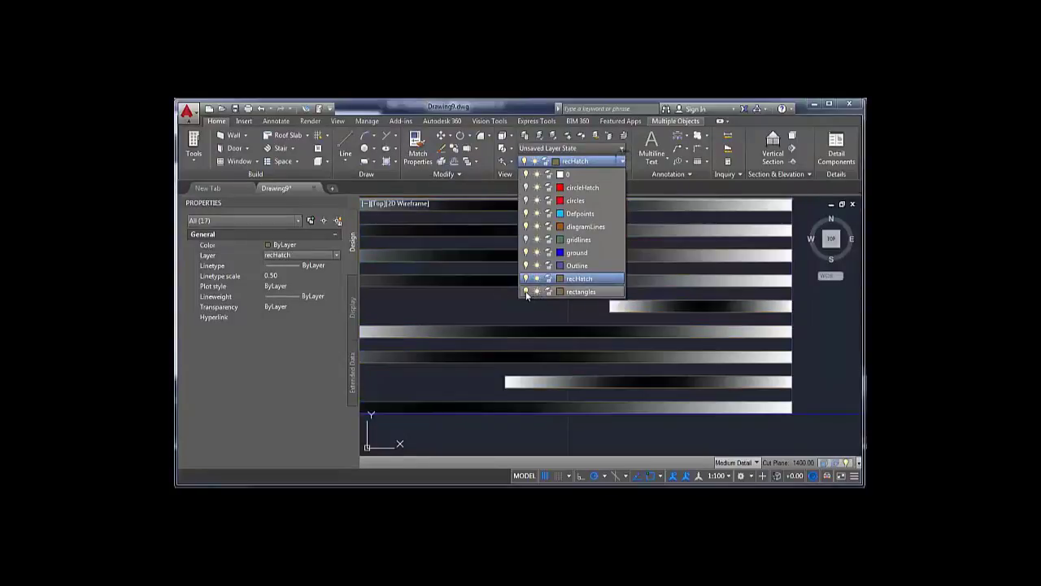
left_click(526, 292)
left_click(401, 340)
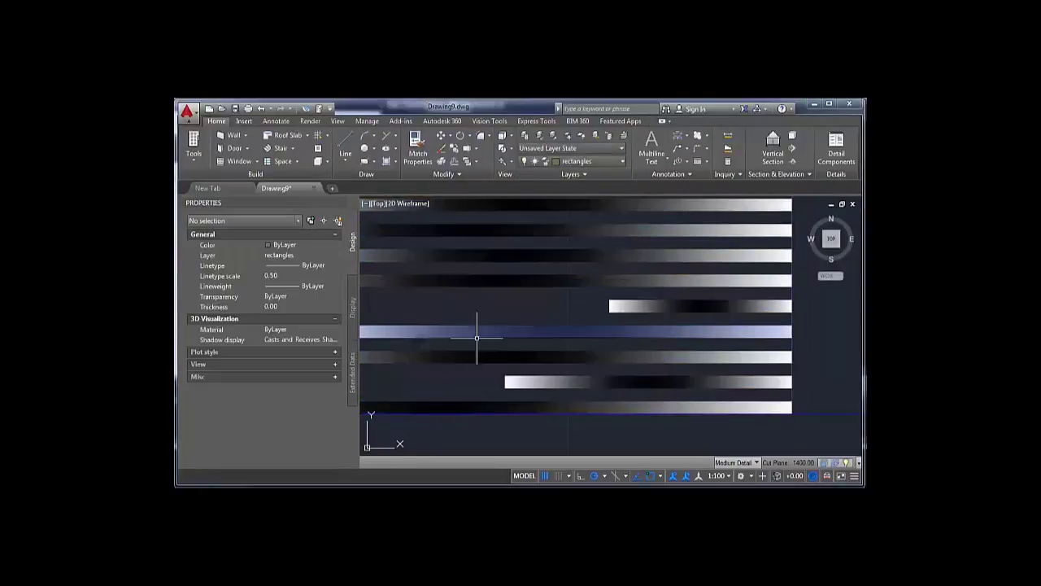
scroll(599, 330, "down", 5)
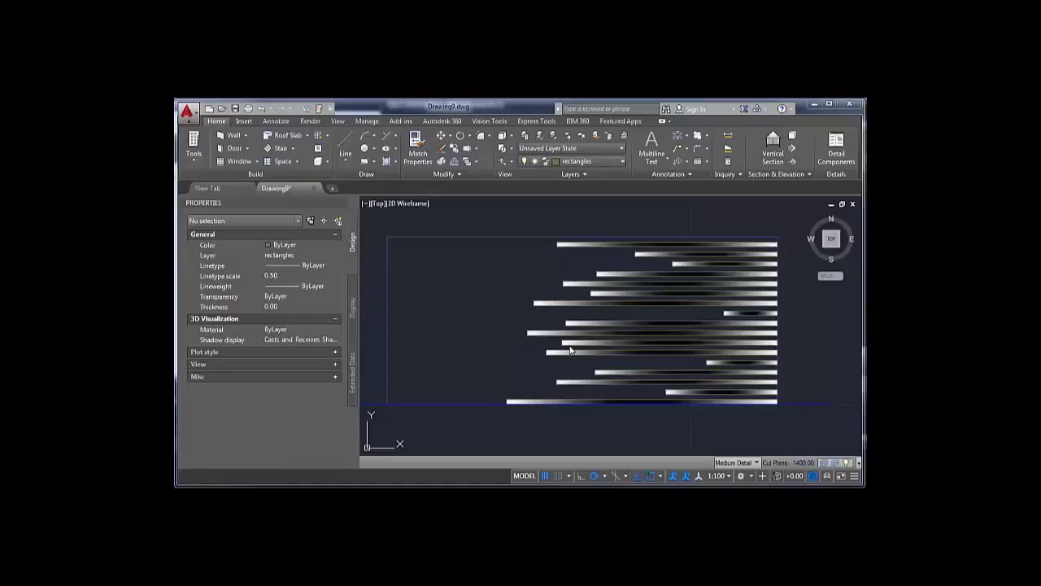
- Preview the PDF plot of the drawing with the current plot settings, then close the preview
key("ctrl+p")
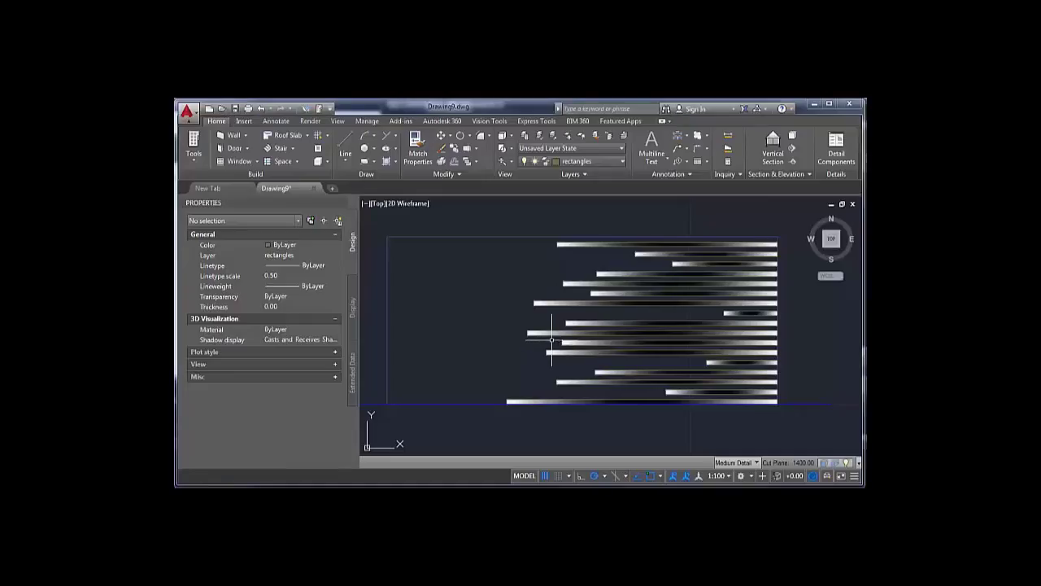
left_click(342, 430)
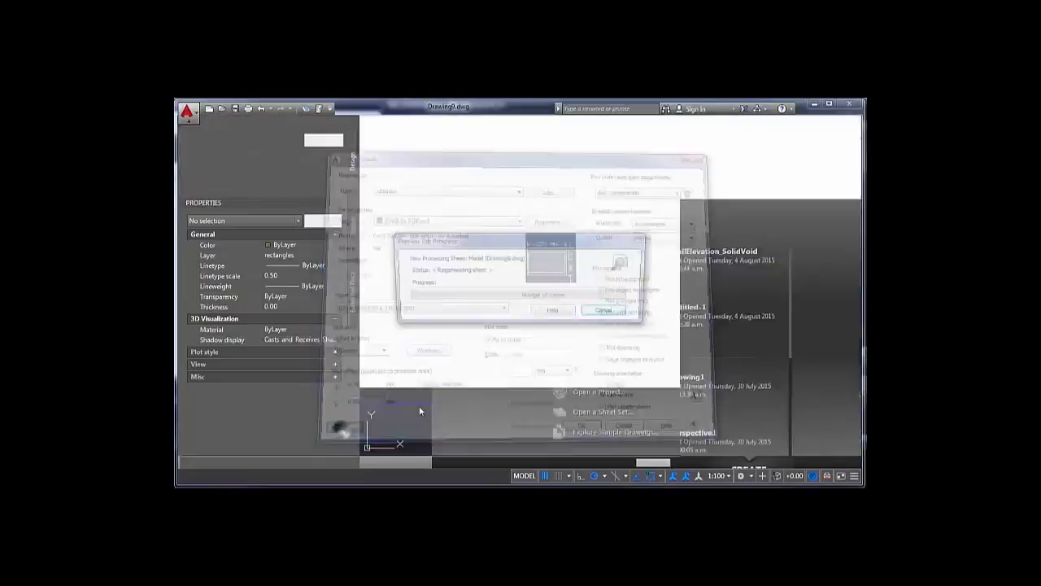
right_click(507, 323)
left_click(533, 335)
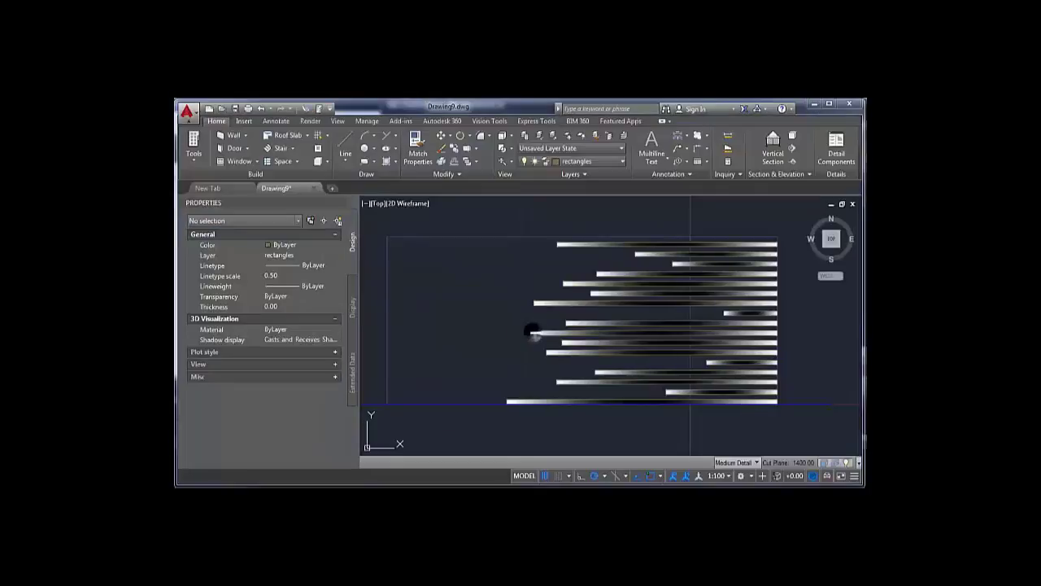
- Pick a plot window around the outlined frame with the gradient bars, preview the plot, and cancel plotting
left_click(431, 412)
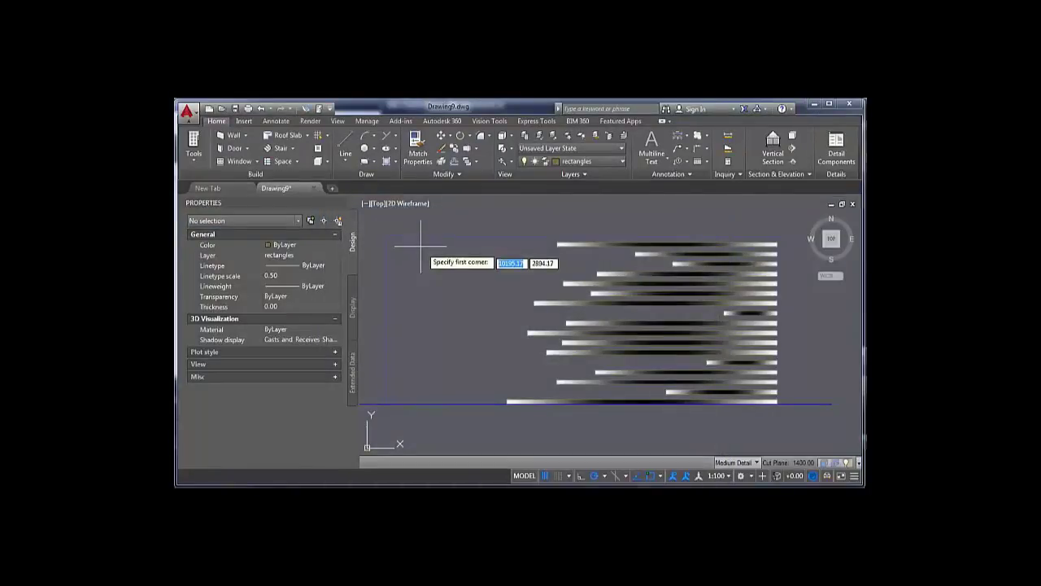
left_click(379, 224)
left_click(780, 405)
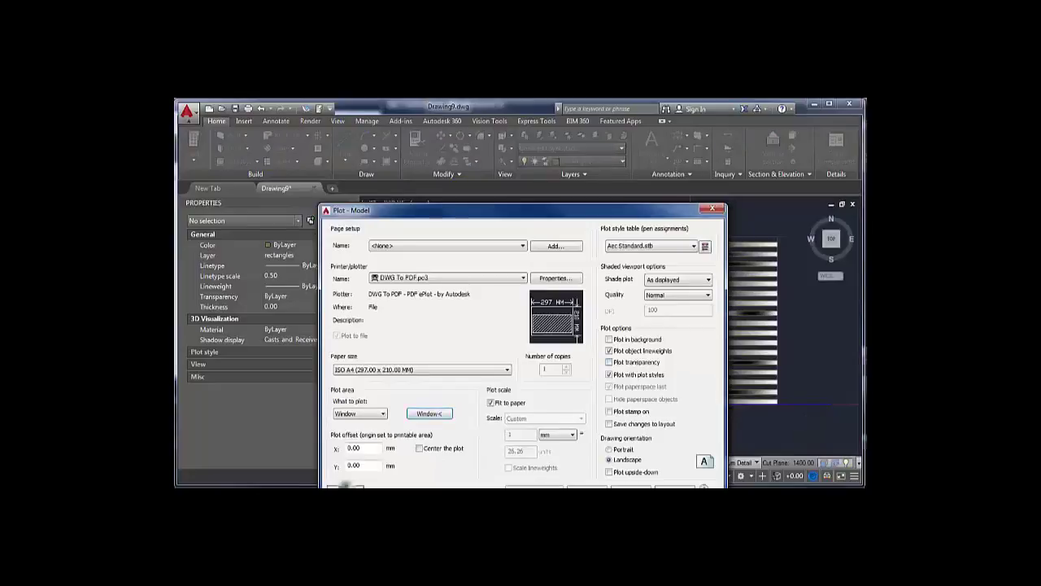
left_click(344, 485)
right_click(593, 279)
left_click(618, 293)
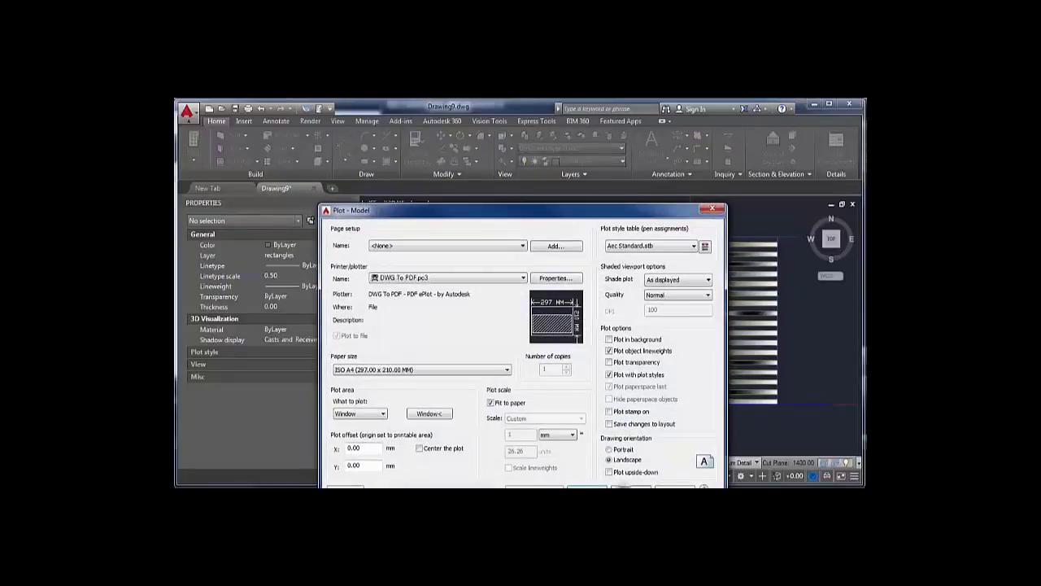
left_click(624, 487)
- Turn off the current rectangles layer and accept hiding the current layer
left_click(623, 161)
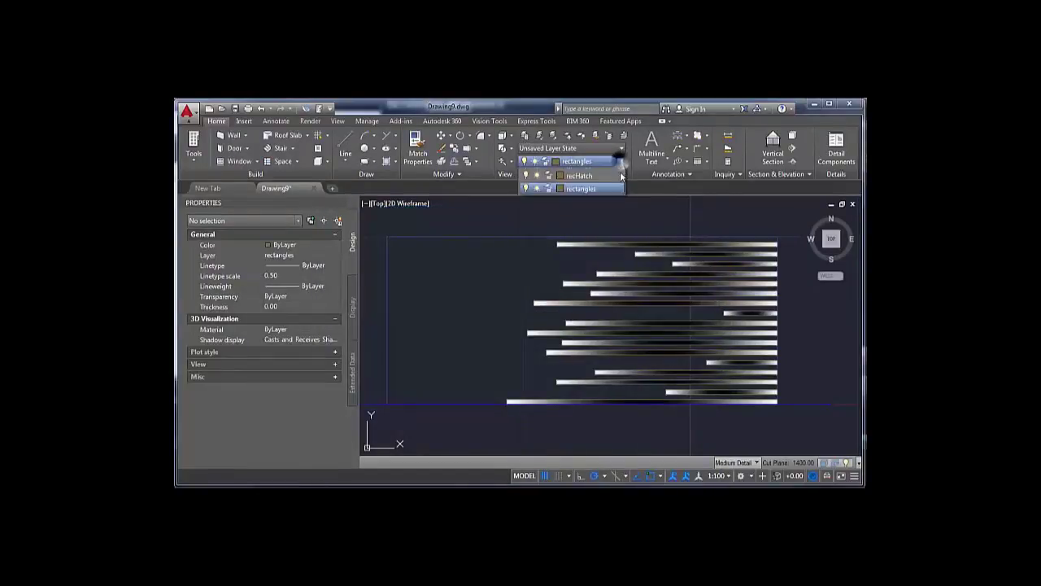
left_click(527, 291)
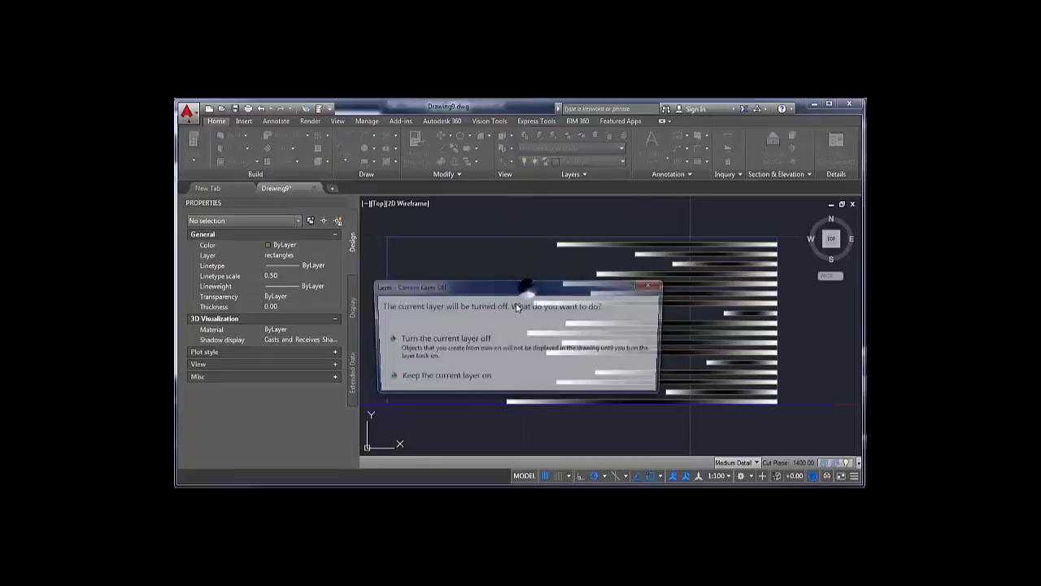
left_click(402, 350)
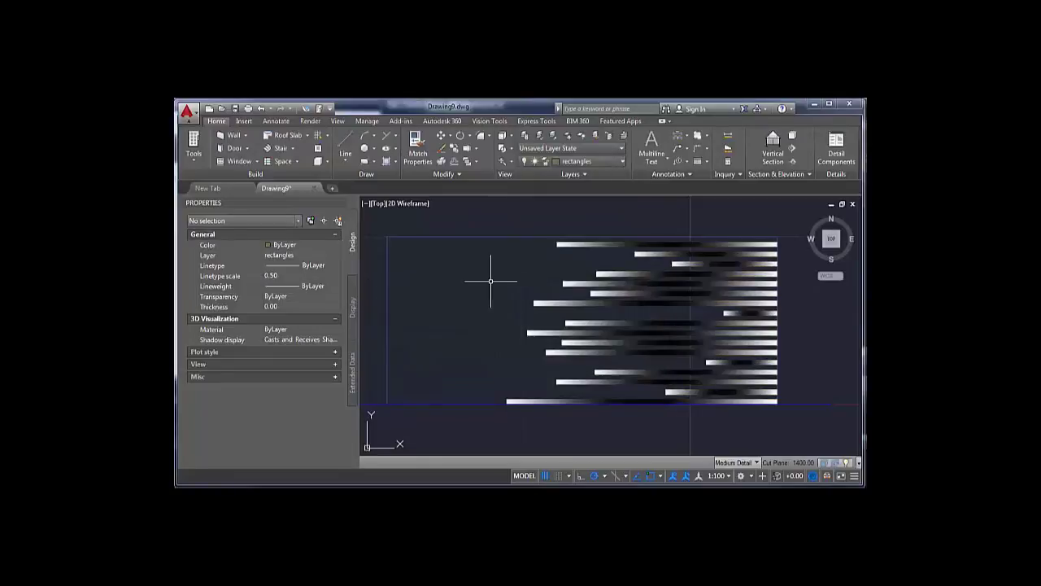
- Window the whole frame and ground line for plotting, inspect the gradient bars in the preview, and leave the plot without printing
key("ctrl+p")
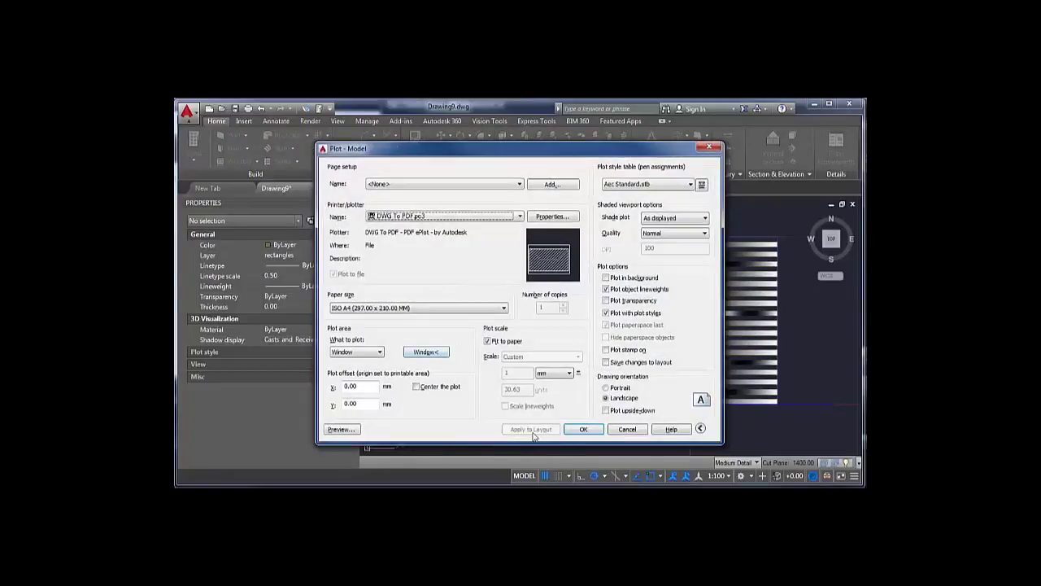
left_click(426, 353)
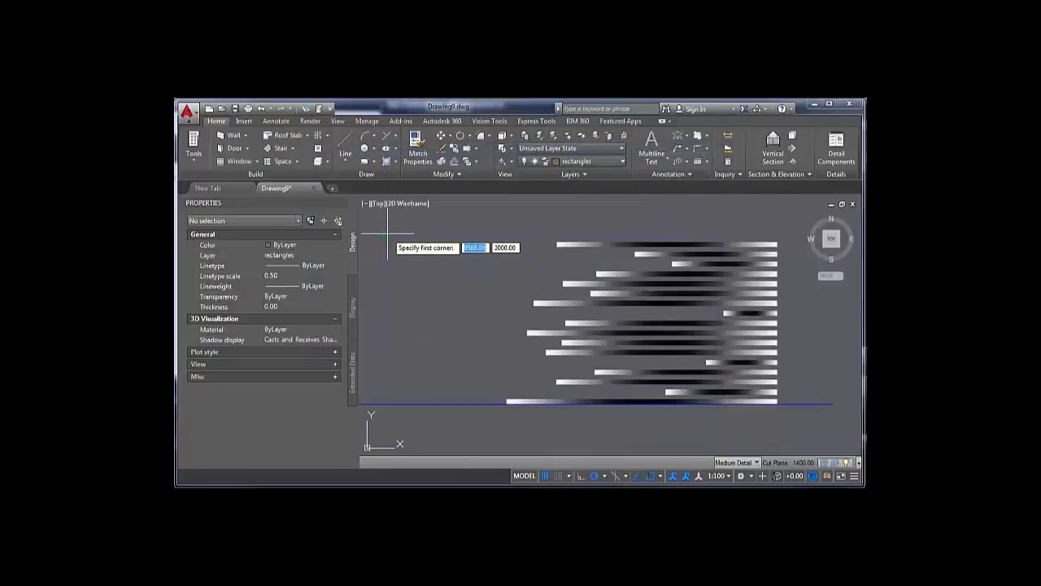
left_click(375, 225)
left_click(791, 419)
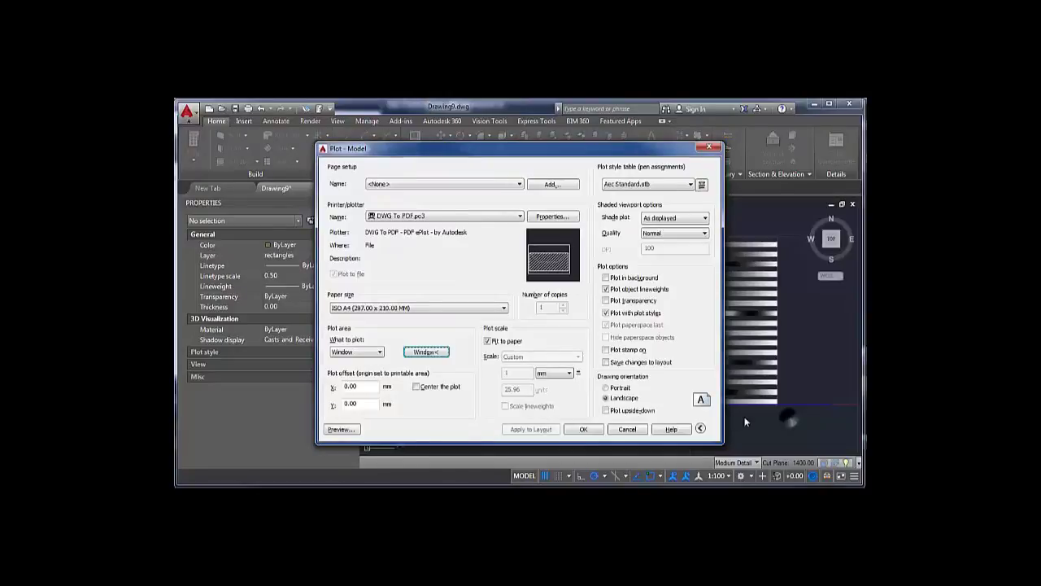
left_click(339, 428)
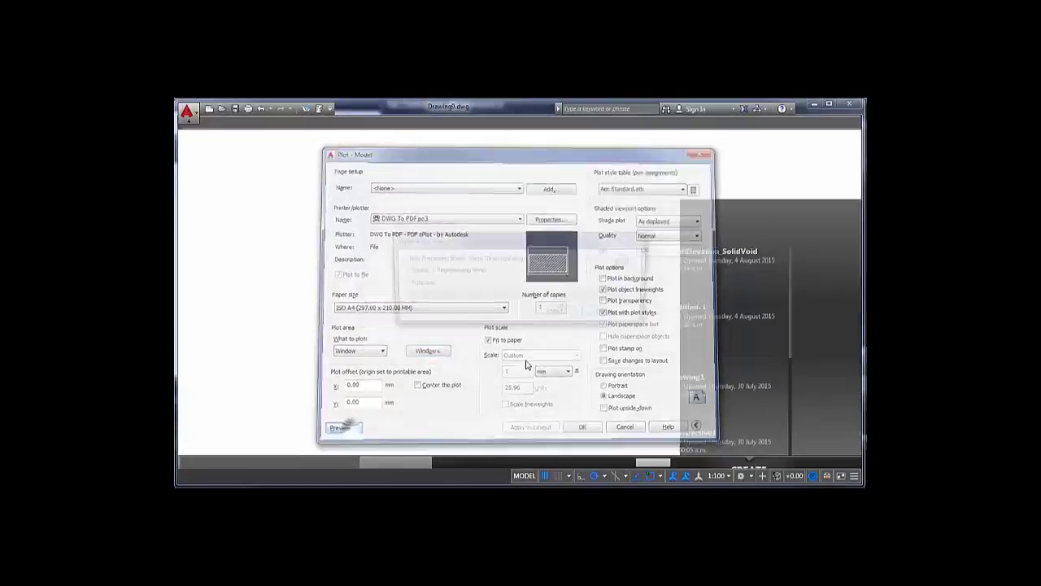
scroll(614, 290, "up", 3)
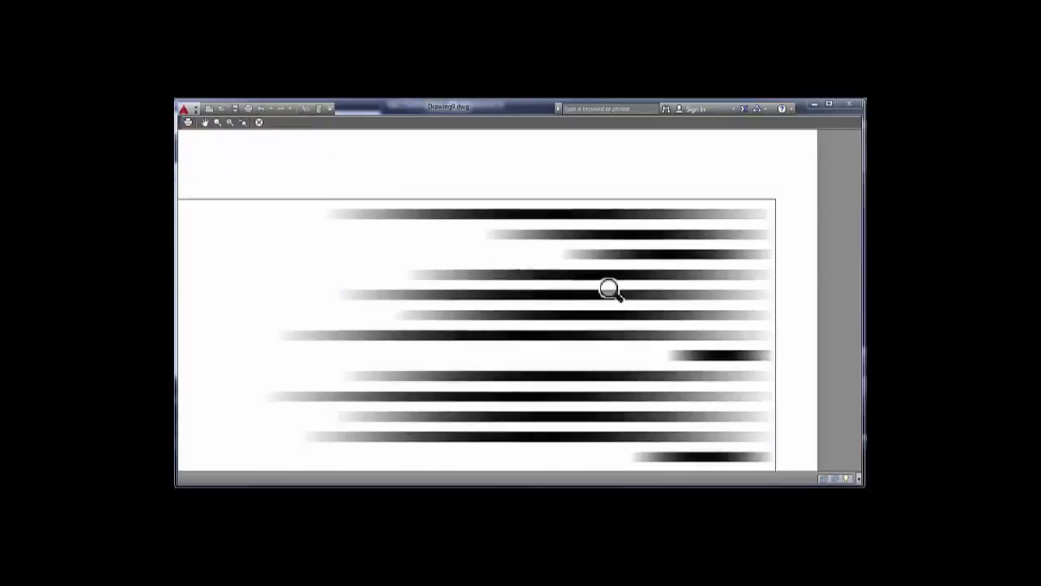
scroll(609, 288, "down", 1)
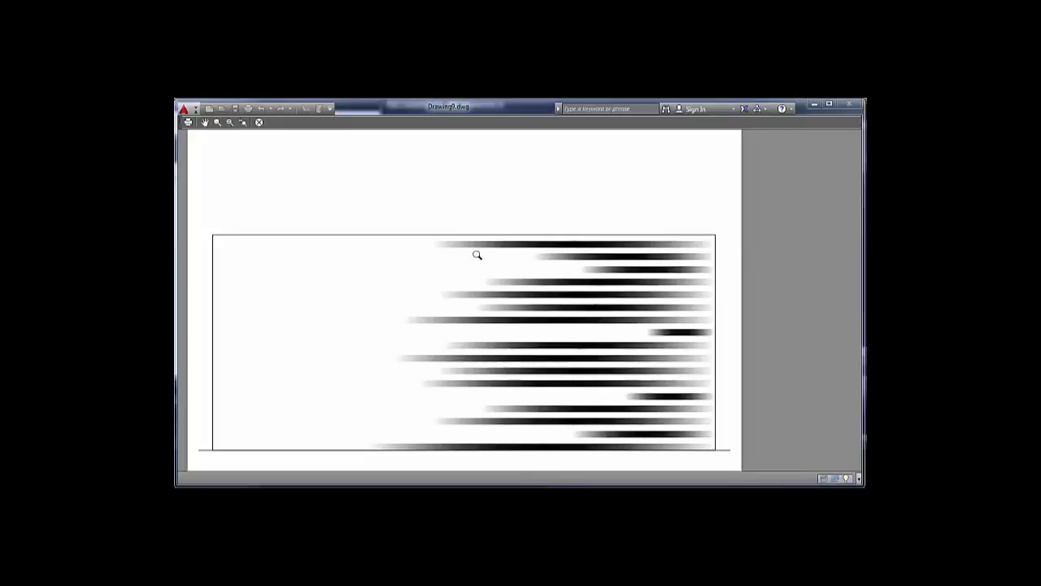
right_click(504, 288)
left_click(527, 295)
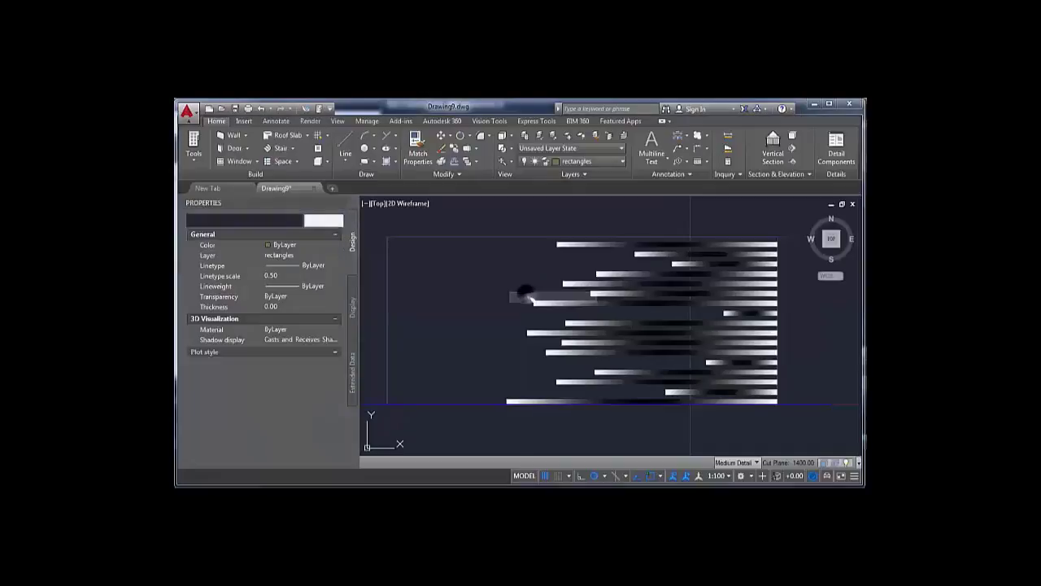
left_click(631, 485)
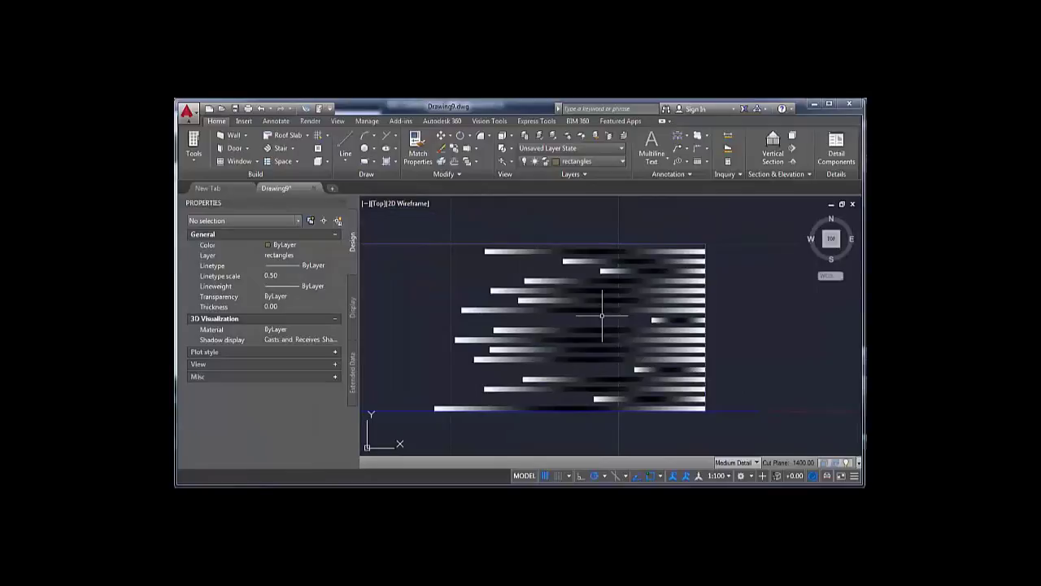
scroll(602, 316, "up", 4)
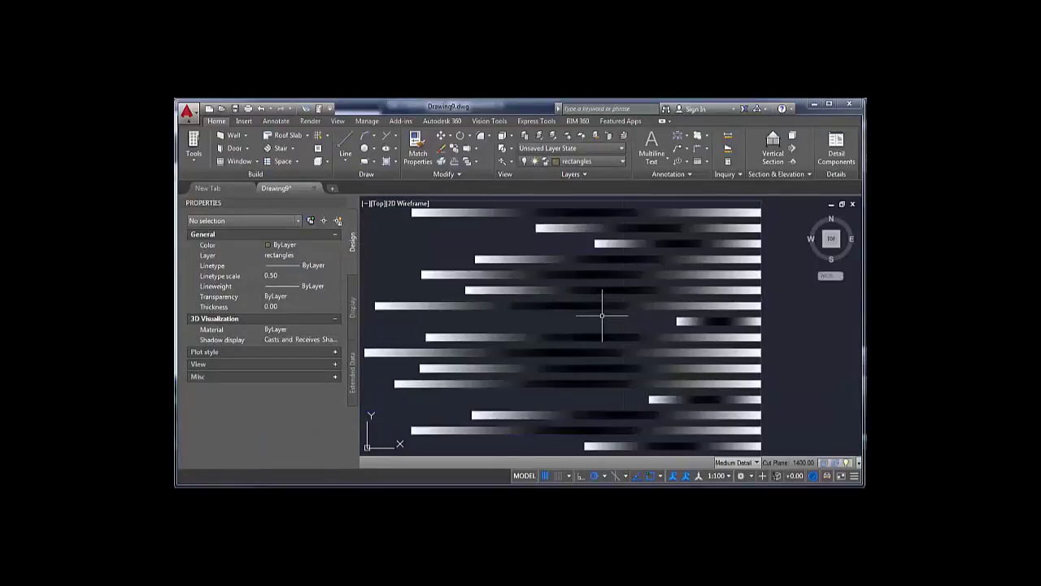
middle_click_drag(578, 279, 591, 345)
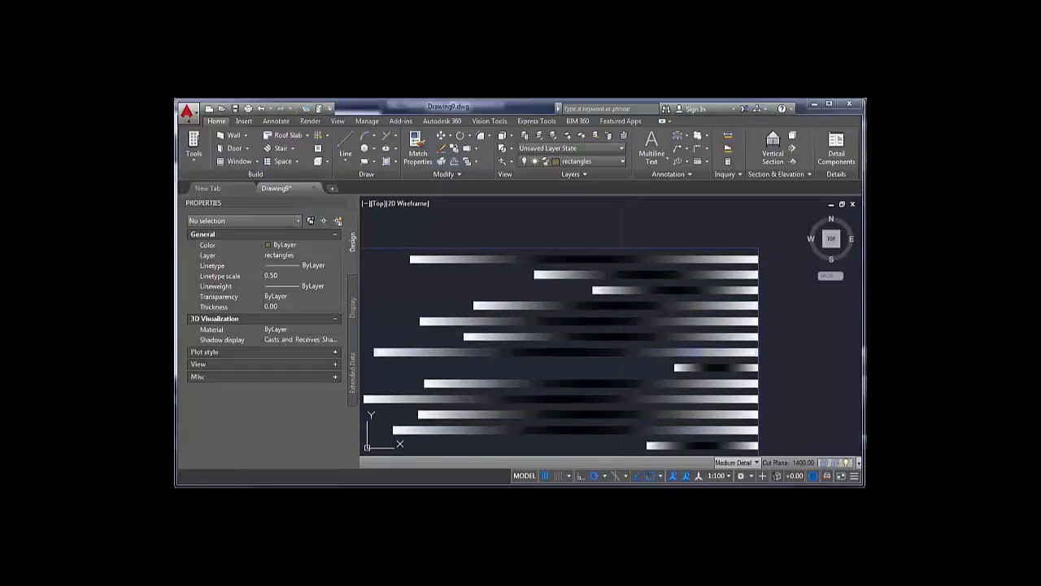
middle_click_drag(563, 302, 553, 297)
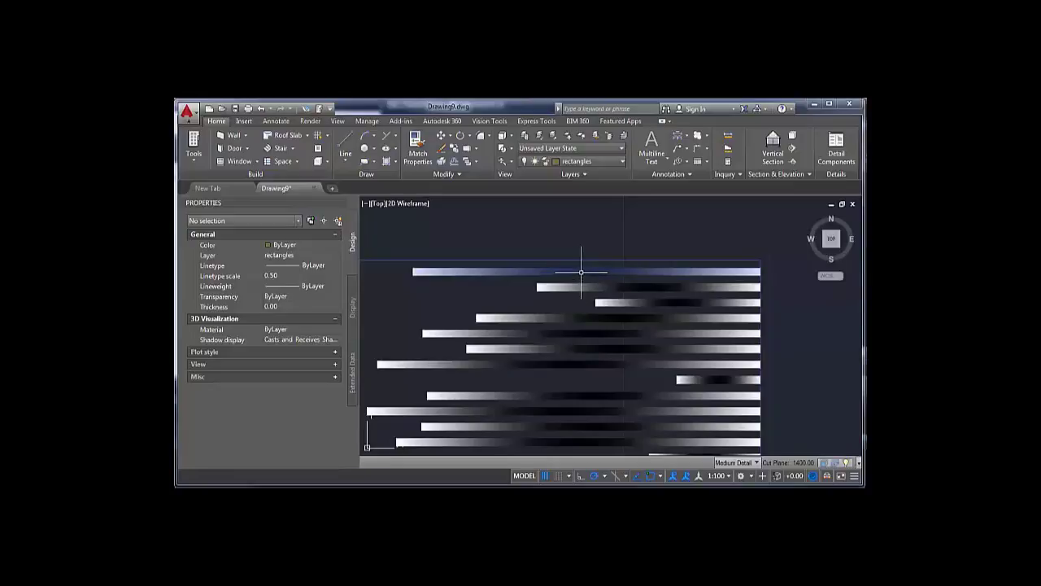
scroll(580, 272, "up", 2)
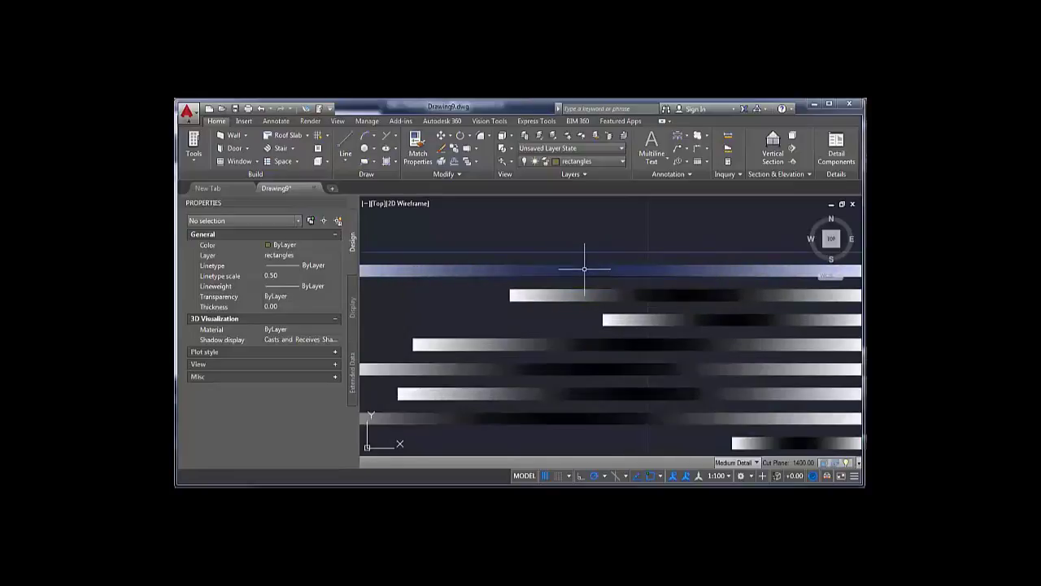
middle_click_drag(582, 261, 584, 322)
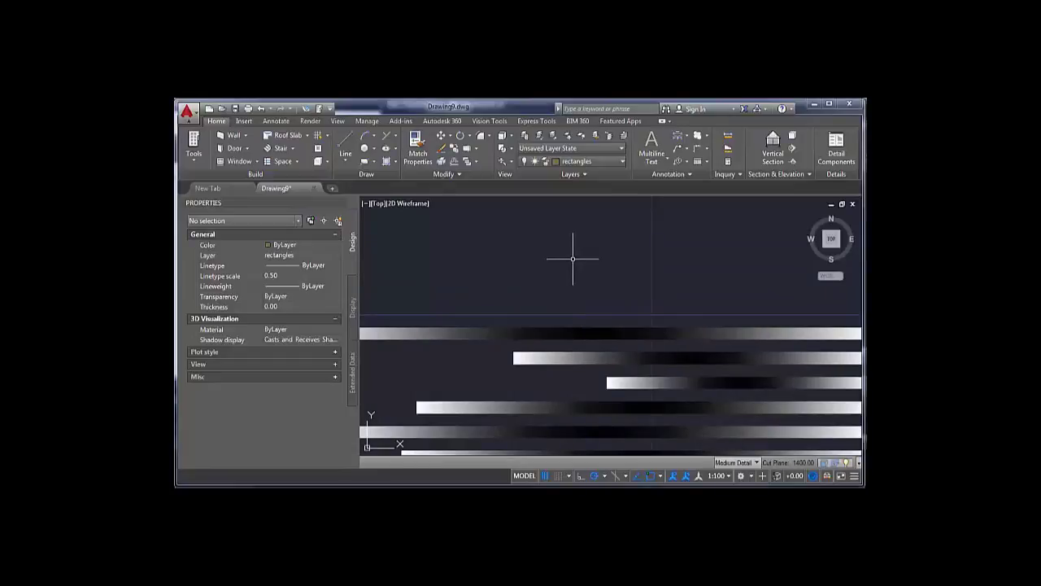
middle_click_drag(571, 237, 580, 268)
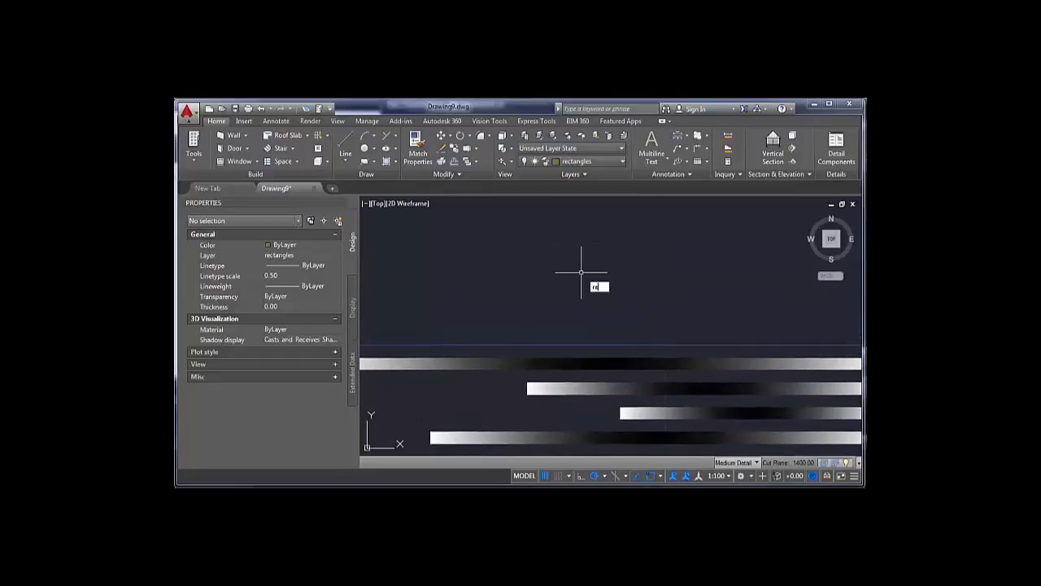
type("c")
key("Return")
left_click(560, 280)
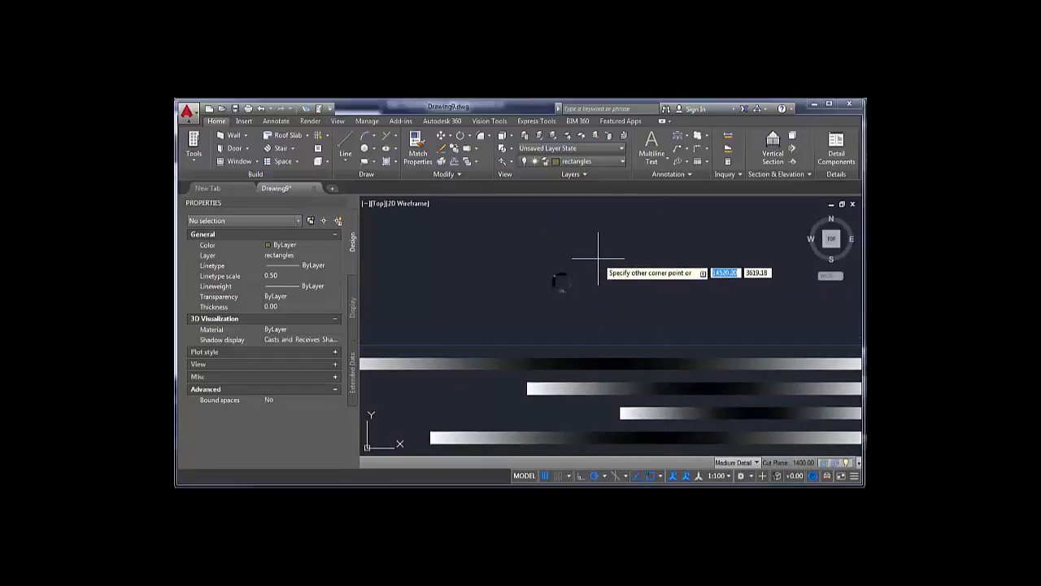
key("Escape")
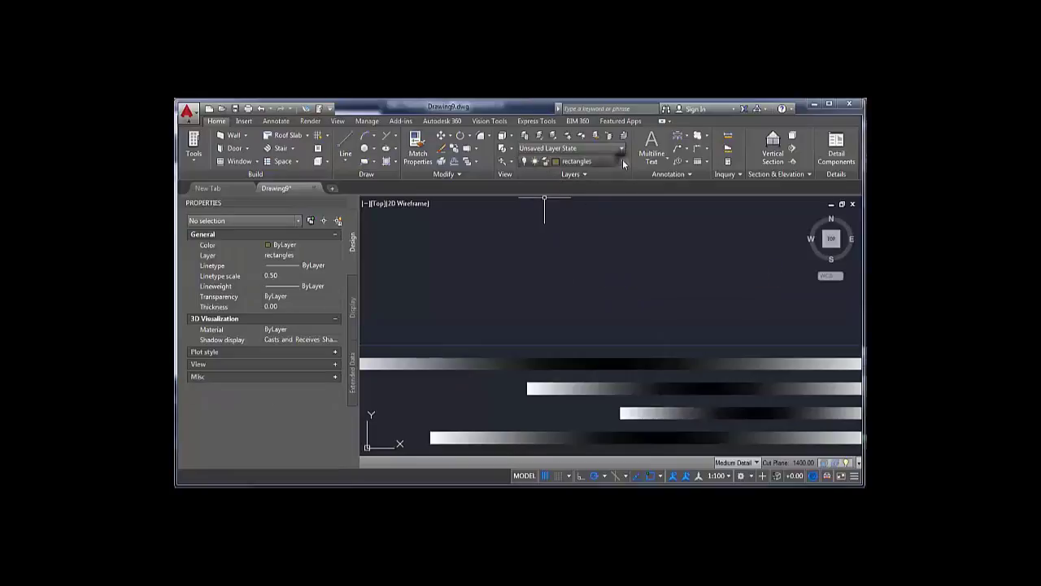
- Create a new layer named brick with colour 32 and close the layer manager
left_click(593, 161)
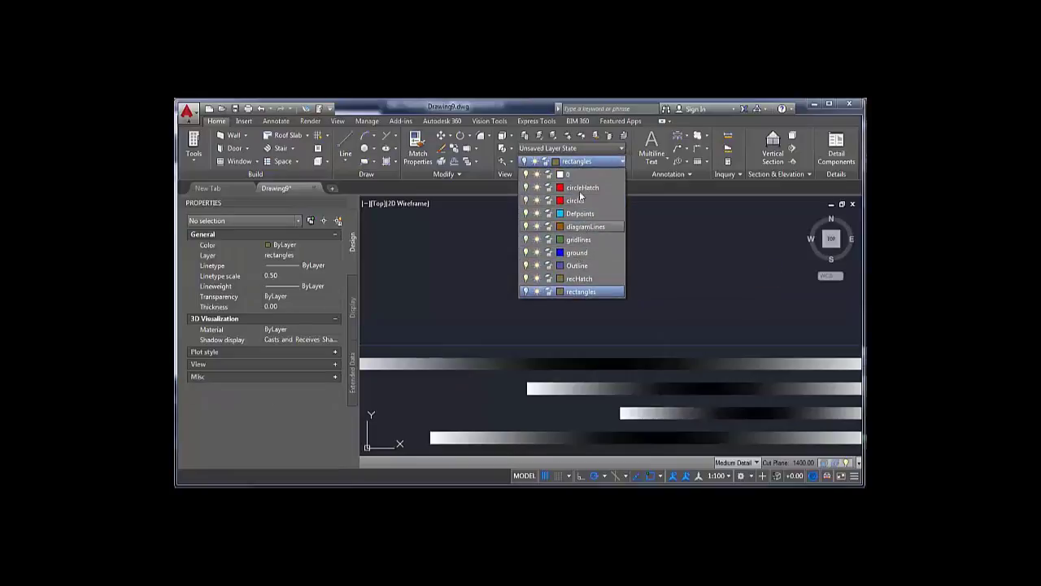
left_click(525, 137)
left_click(525, 135)
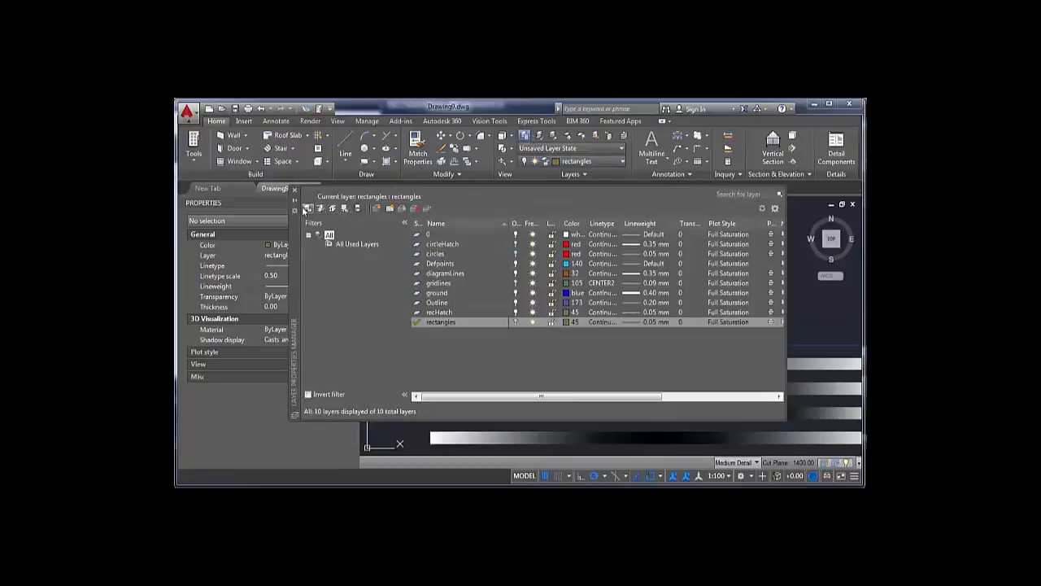
left_click(378, 209)
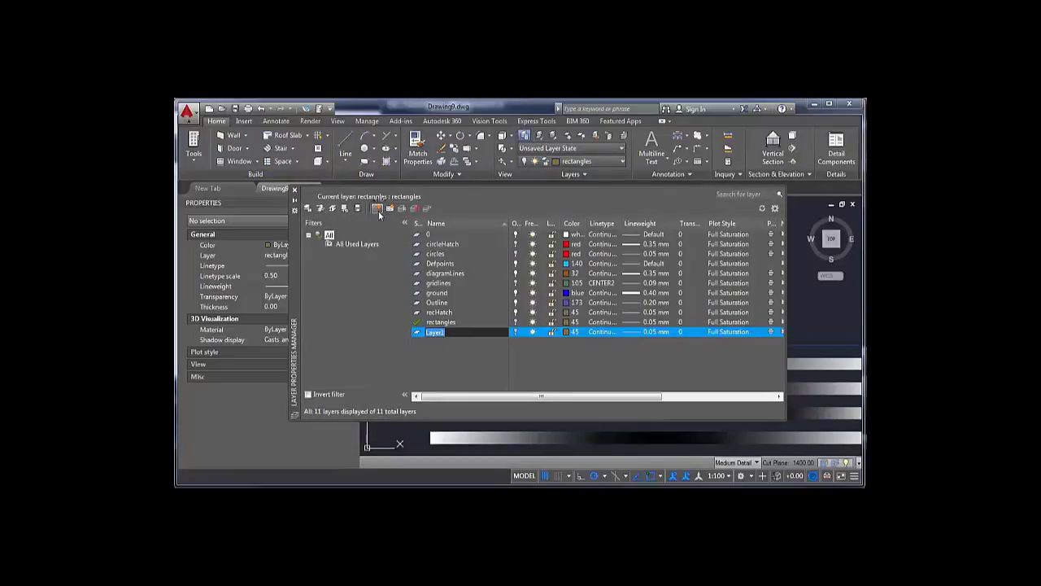
type("brick")
left_click(513, 332)
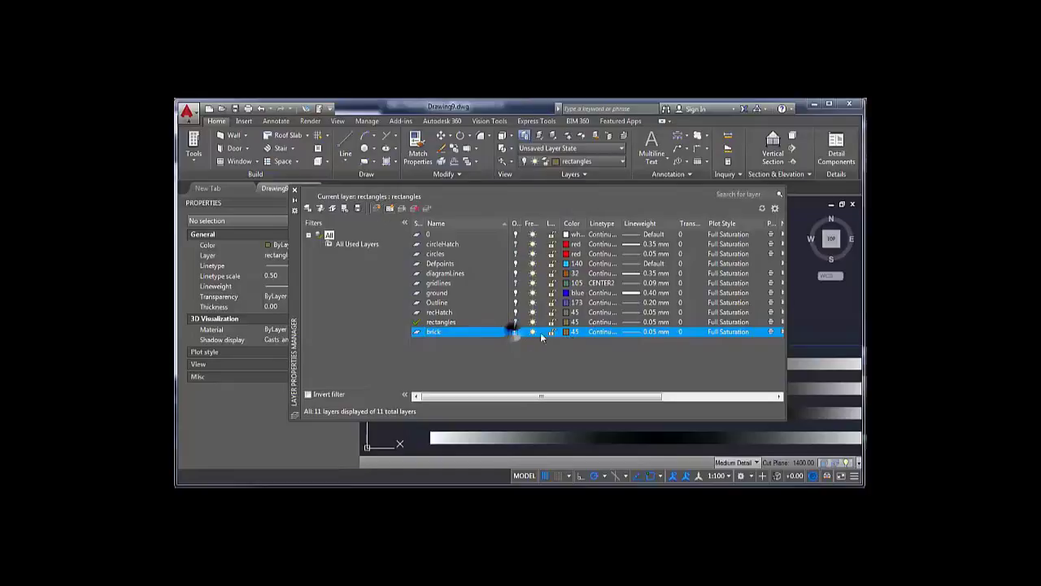
left_click(565, 333)
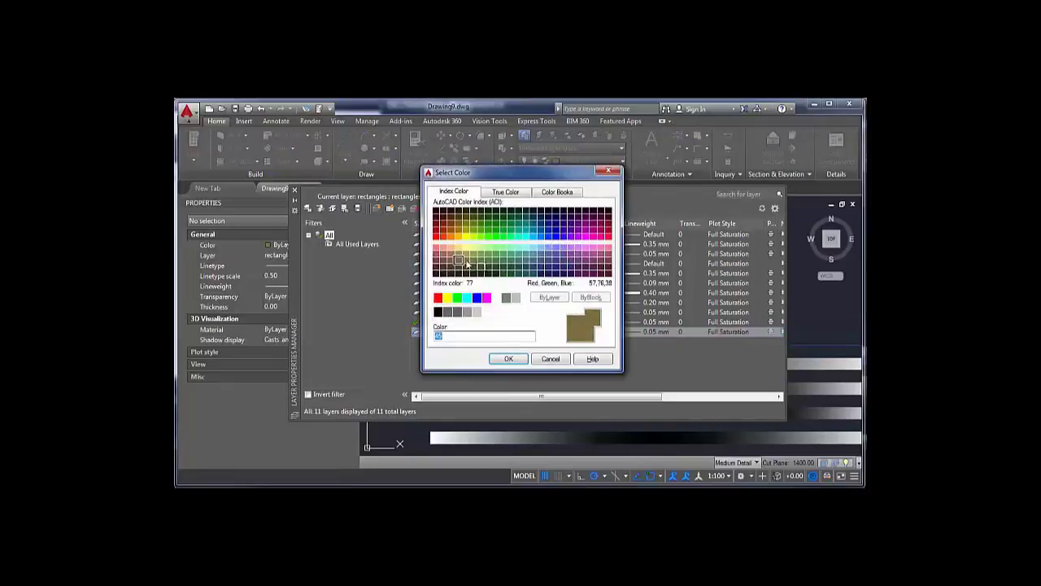
left_click(451, 237)
left_click(508, 358)
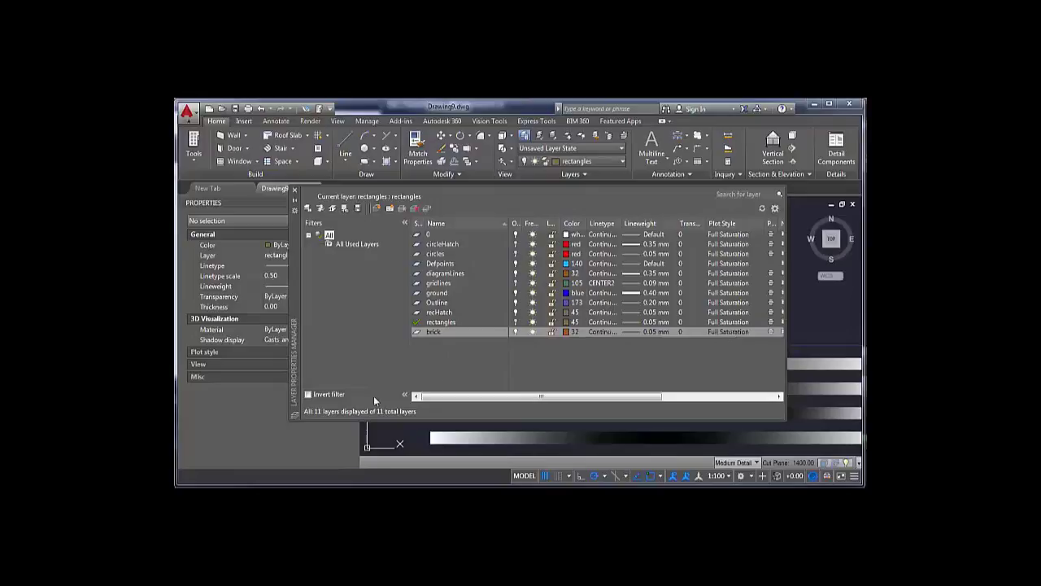
left_click(295, 190)
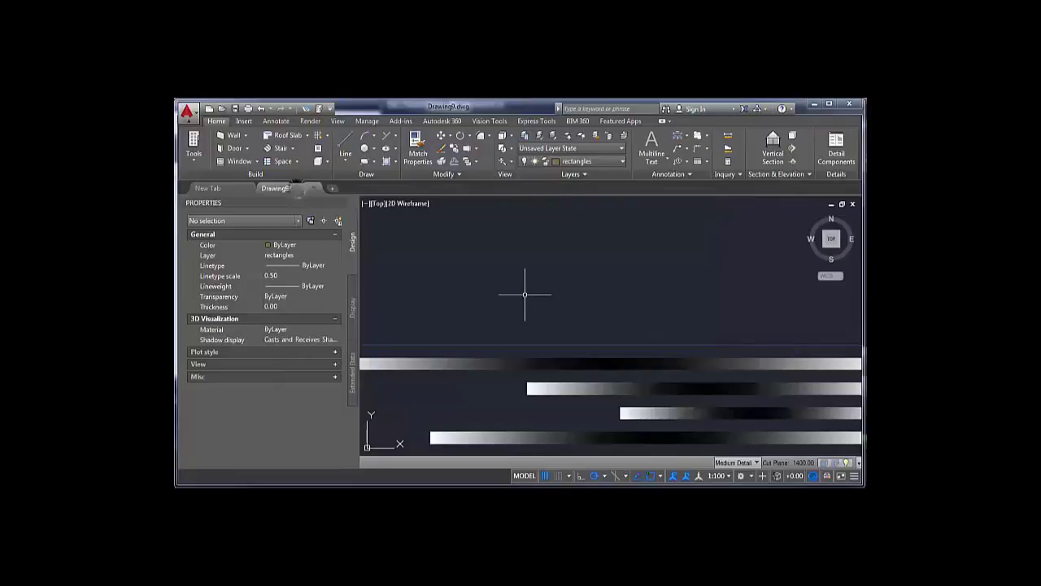
type("rec")
key("Return")
left_click(532, 304)
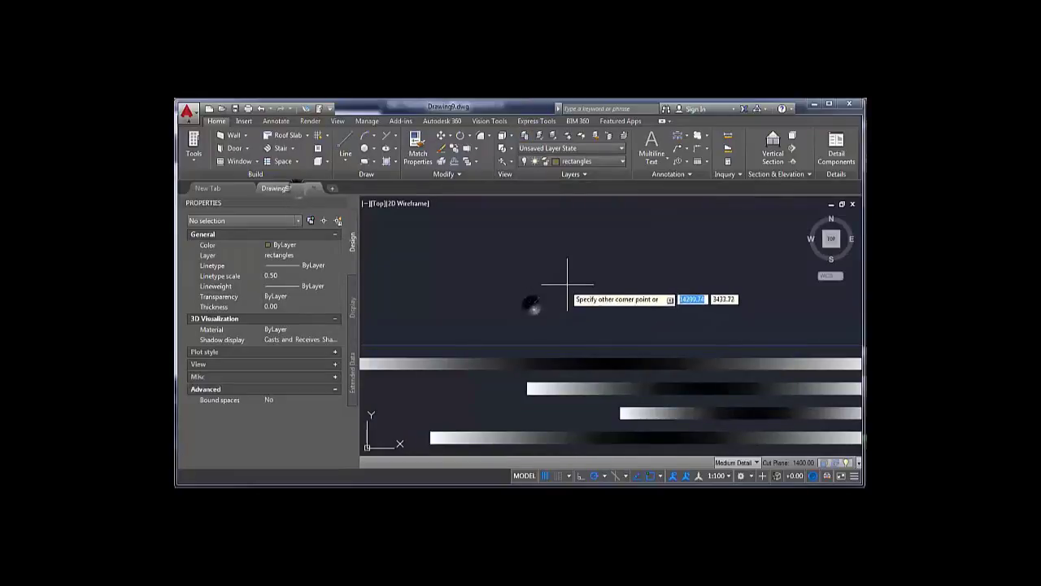
key("Escape")
- Make the brick layer current
left_click(620, 161)
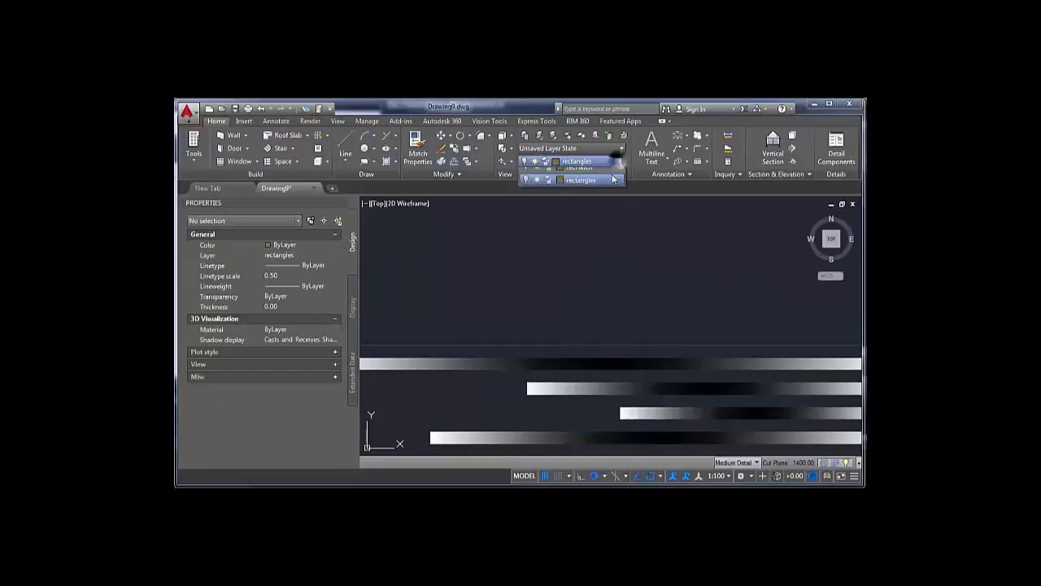
left_click(579, 265)
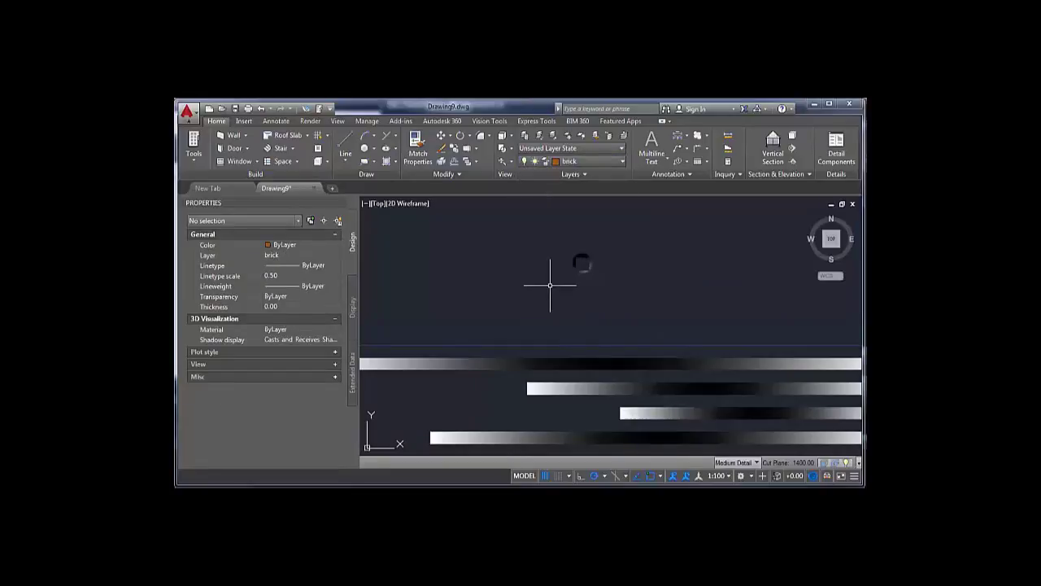
- Draw a brick rectangle 210 long and 96 wide above the frame using the Rectangle command's Dimensions option
type("rec")
key("Return")
left_click(532, 304)
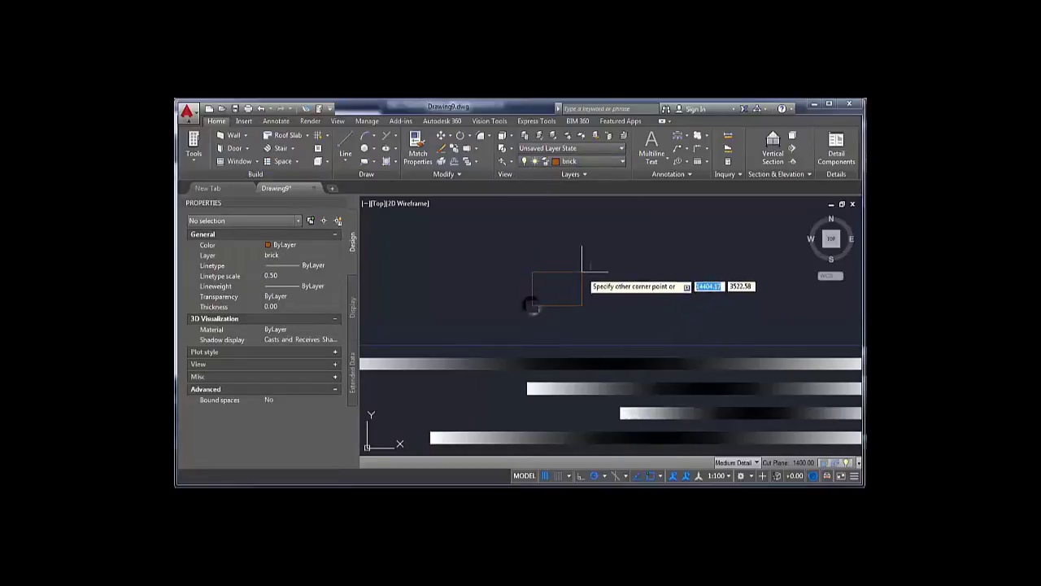
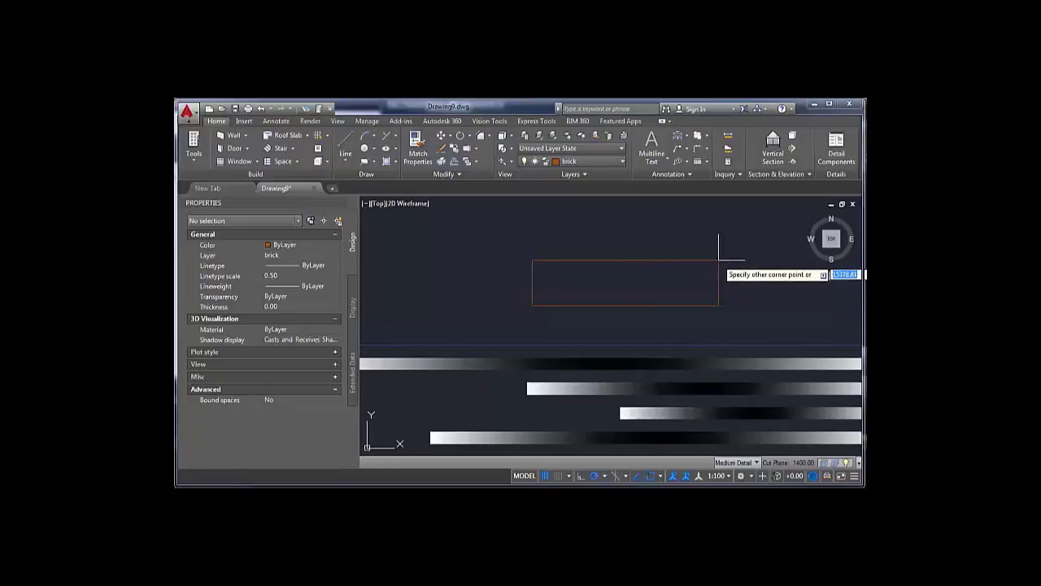
key("Down")
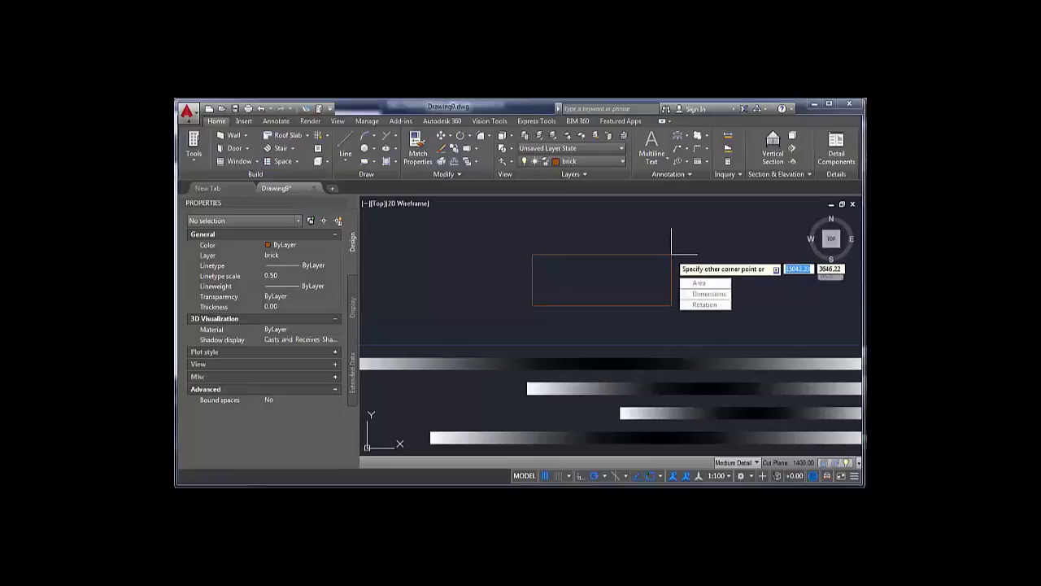
left_click(699, 293)
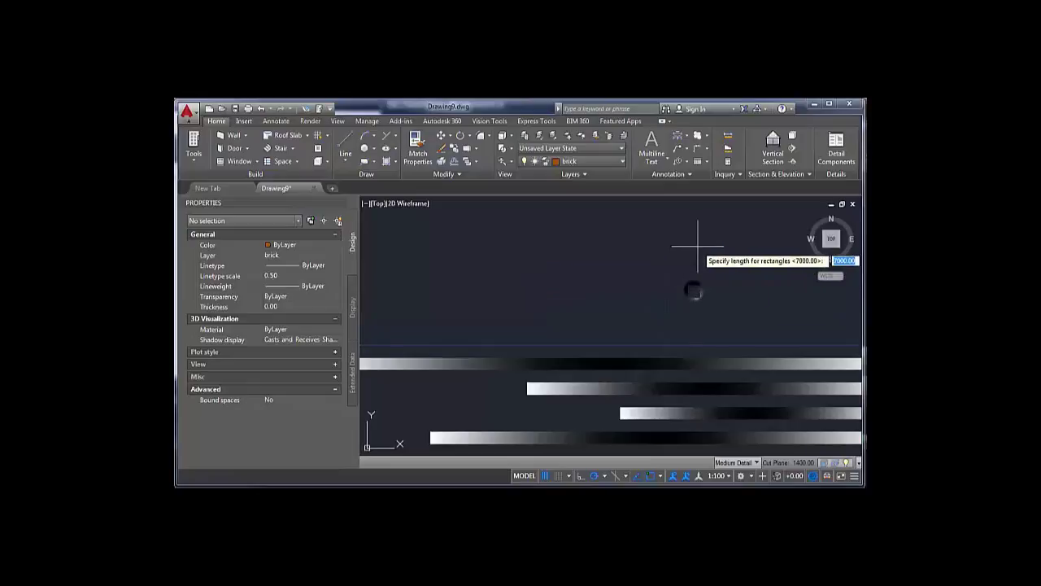
type("210")
key("Return")
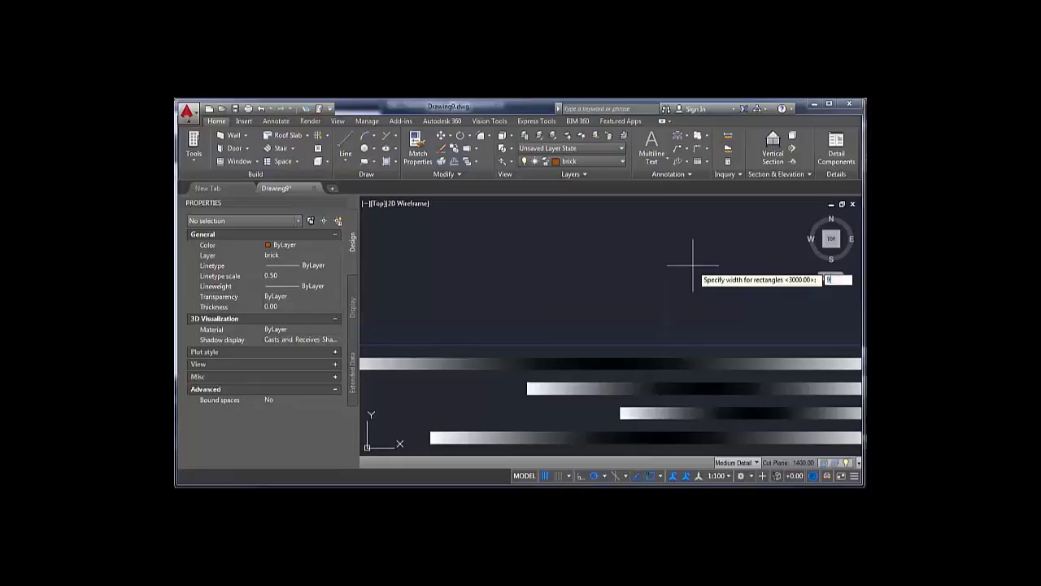
key("Return")
key("Return")
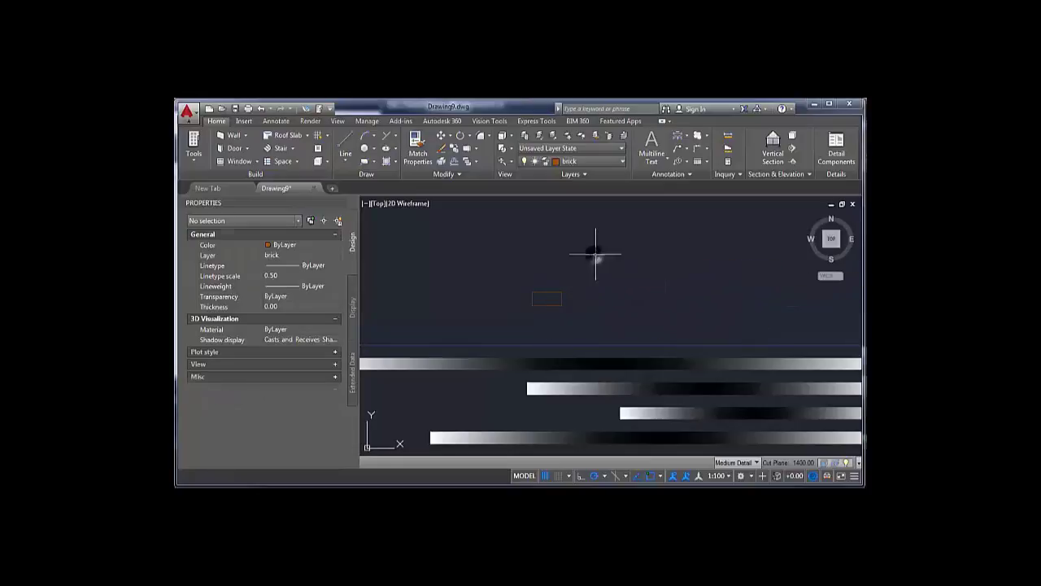
- Draw a second rectangle 230 long and 75 wide, starting from the first brick's lower-right corner and extending to its right
scroll(576, 298, "up", 5)
middle_click_drag(553, 295, 576, 307)
scroll(655, 307, "down", 2)
key("Return")
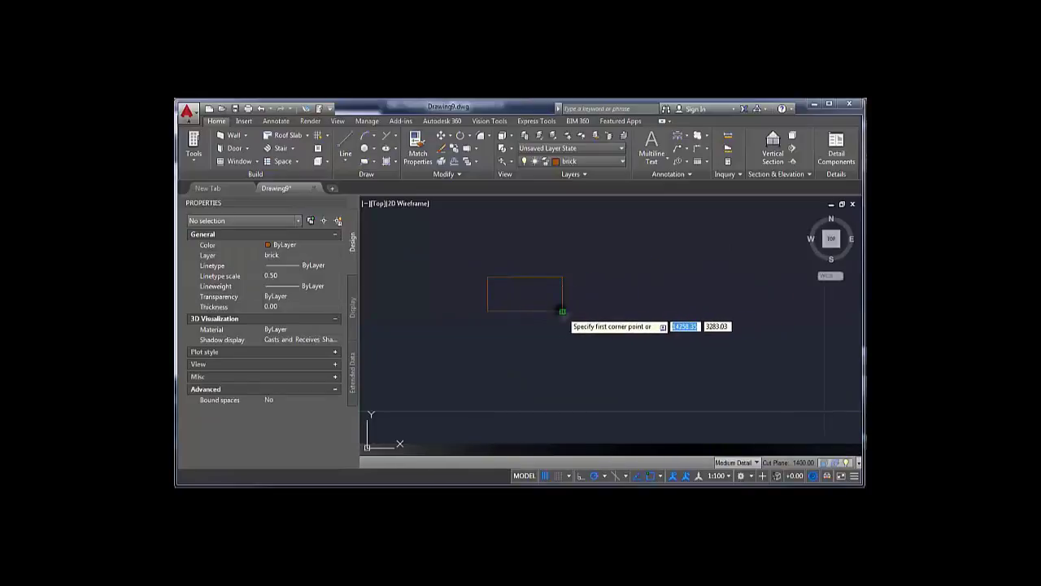
left_click(561, 310)
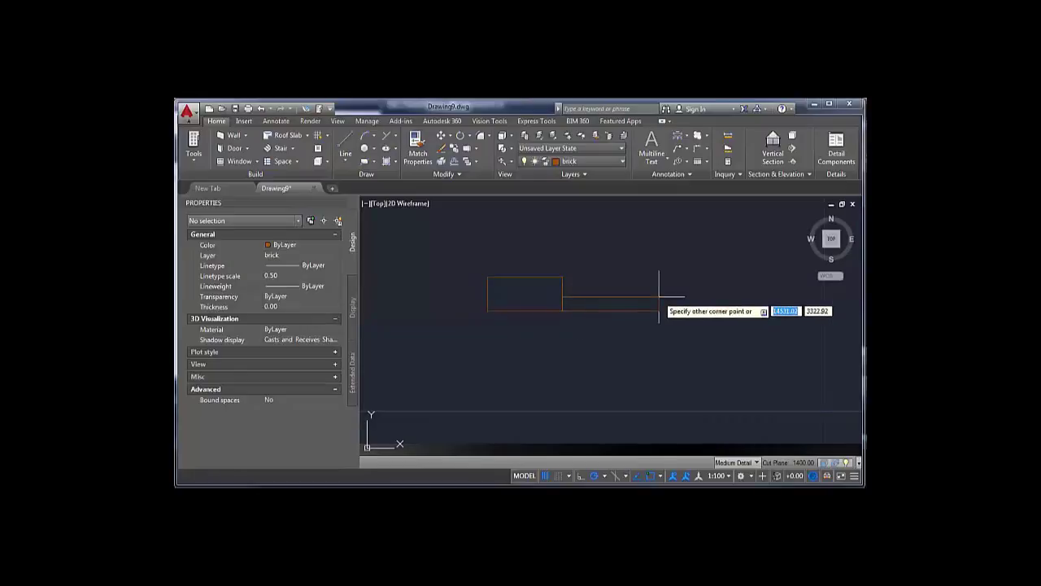
key("Down")
left_click(681, 334)
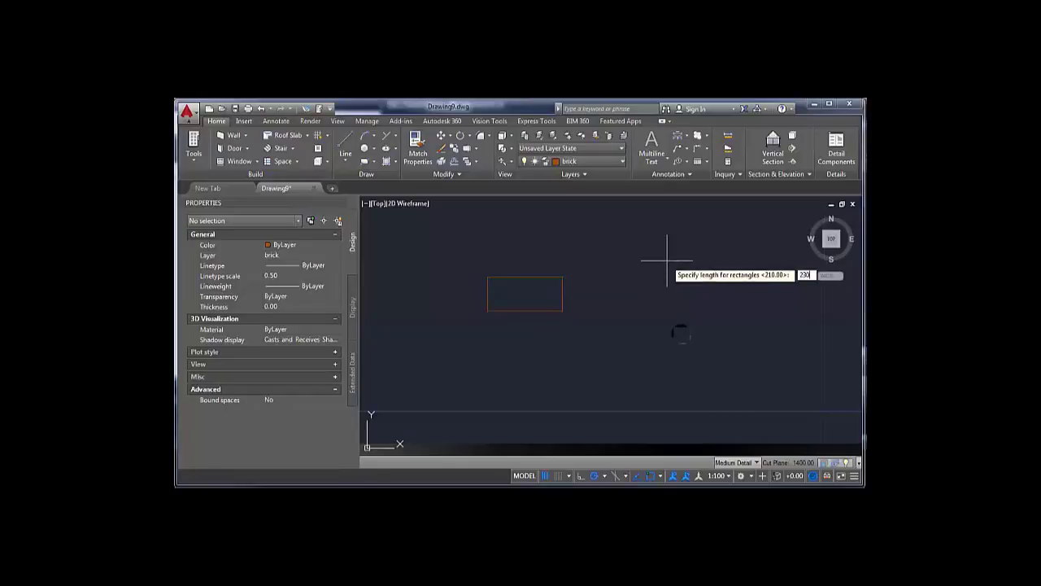
key("Return")
type("7")
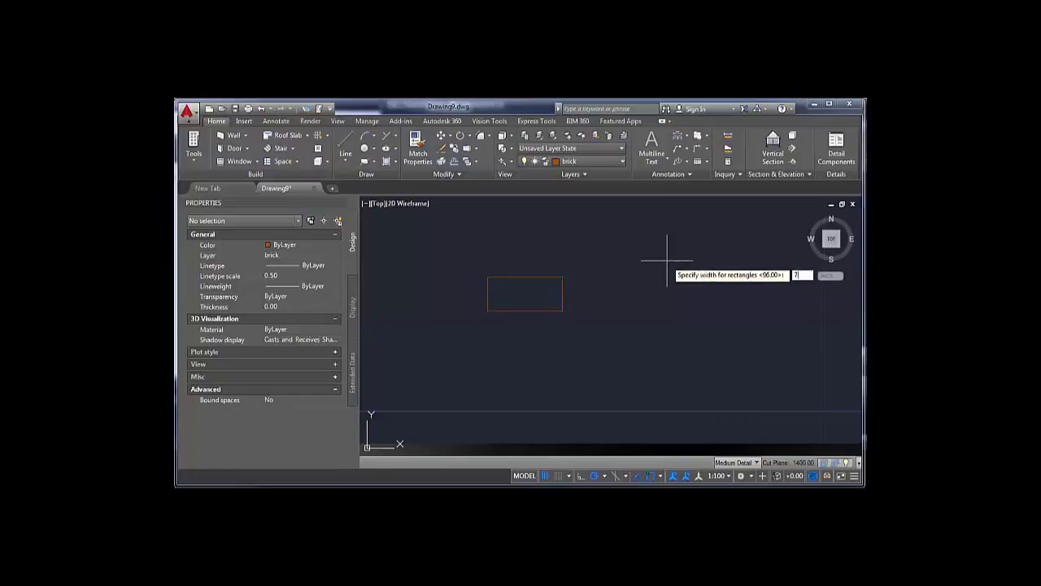
type("5")
key("Return")
left_click(667, 261)
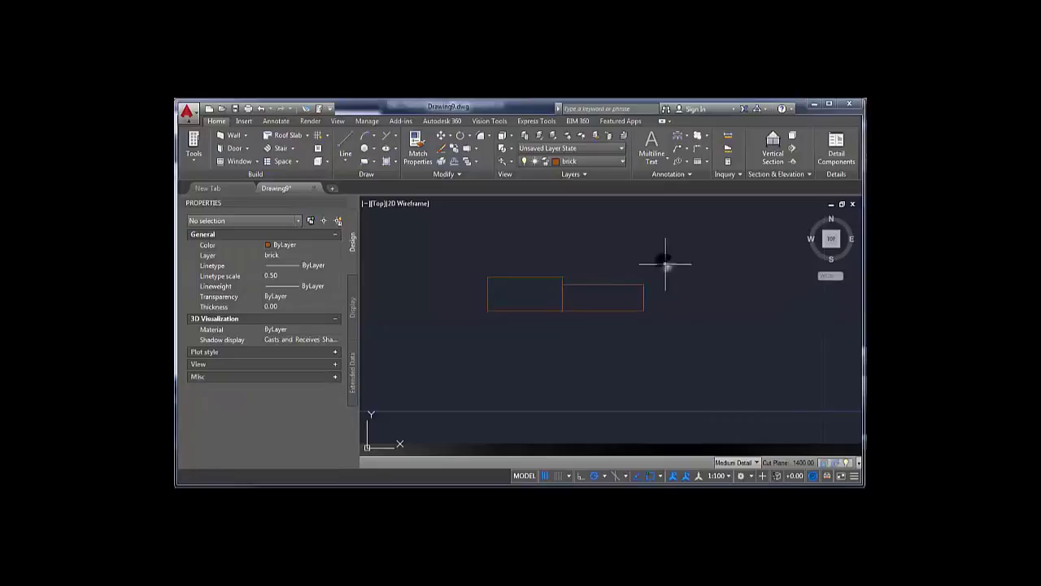
- Copy the 210 by 96 brick rectangle down onto the dark middle of the uppermost gradient bar
scroll(585, 286, "up", 4)
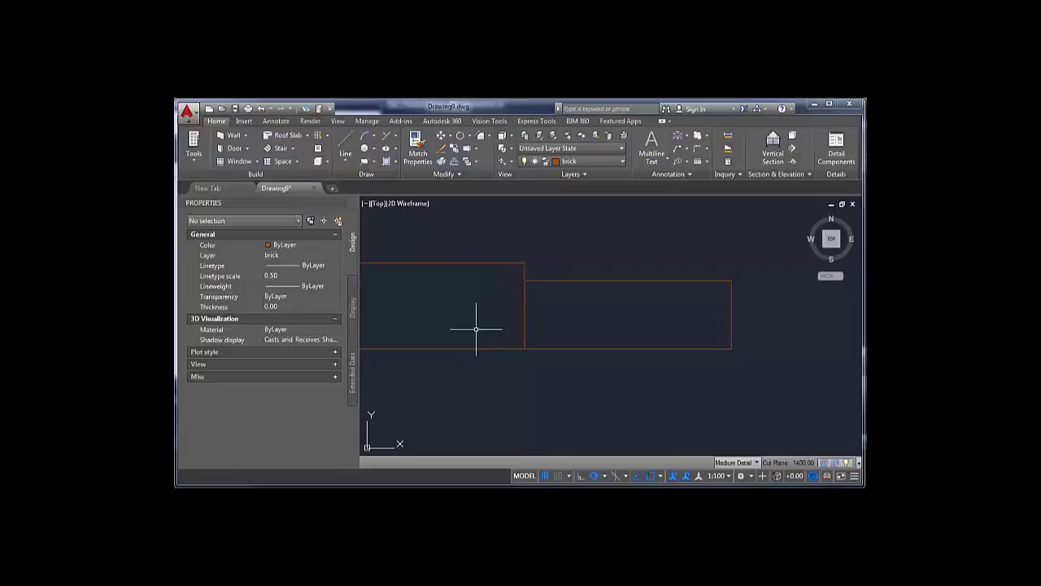
scroll(514, 325, "down", 4)
left_click(488, 306)
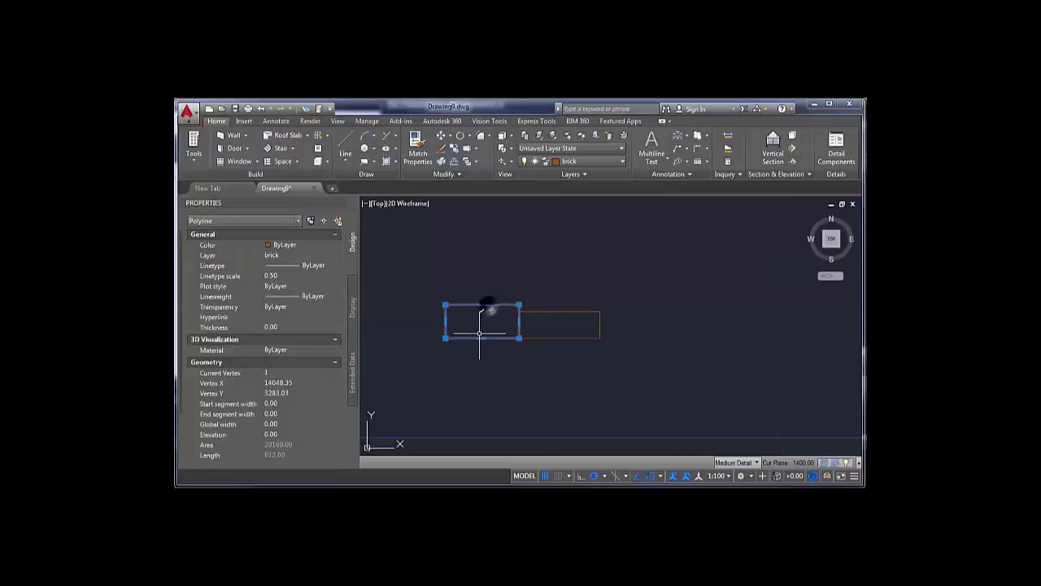
key("Return")
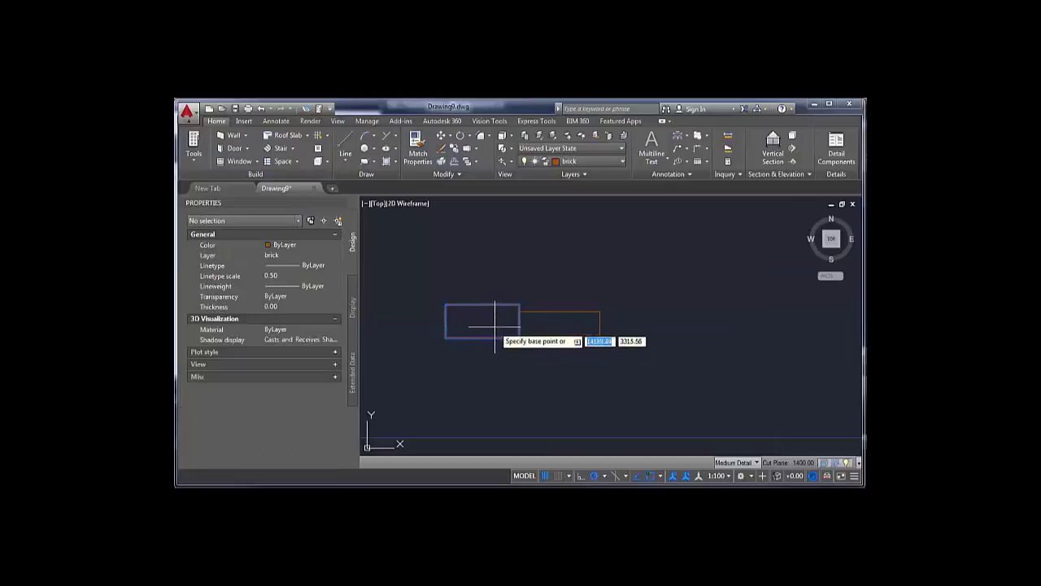
left_click(481, 318)
scroll(480, 318, "down", 4)
middle_click_drag(515, 348, 504, 256)
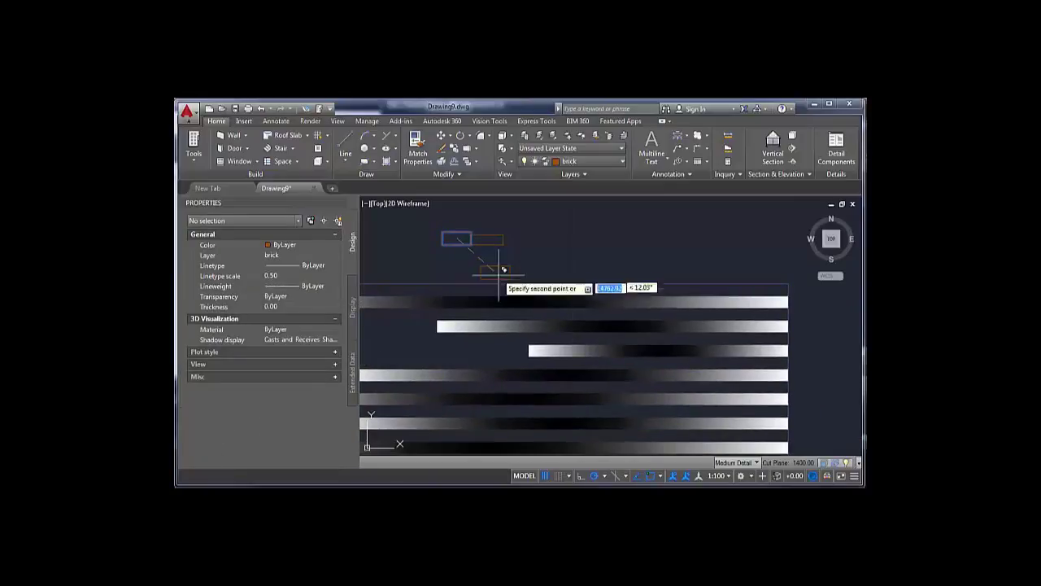
middle_click_drag(539, 298, 637, 317)
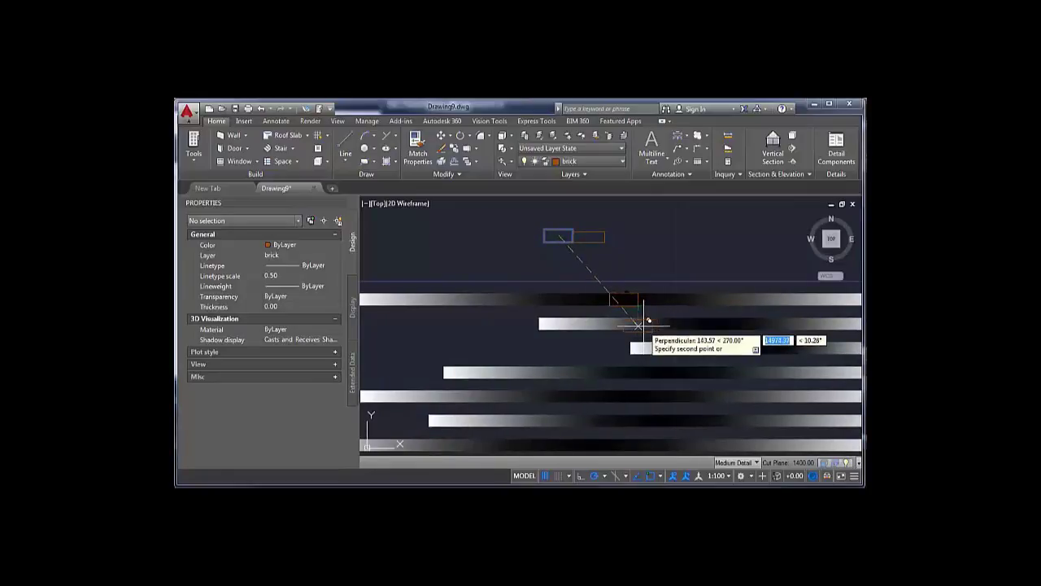
left_click(629, 298)
middle_click_drag(643, 323, 649, 302)
key("Escape")
scroll(573, 256, "up", 4)
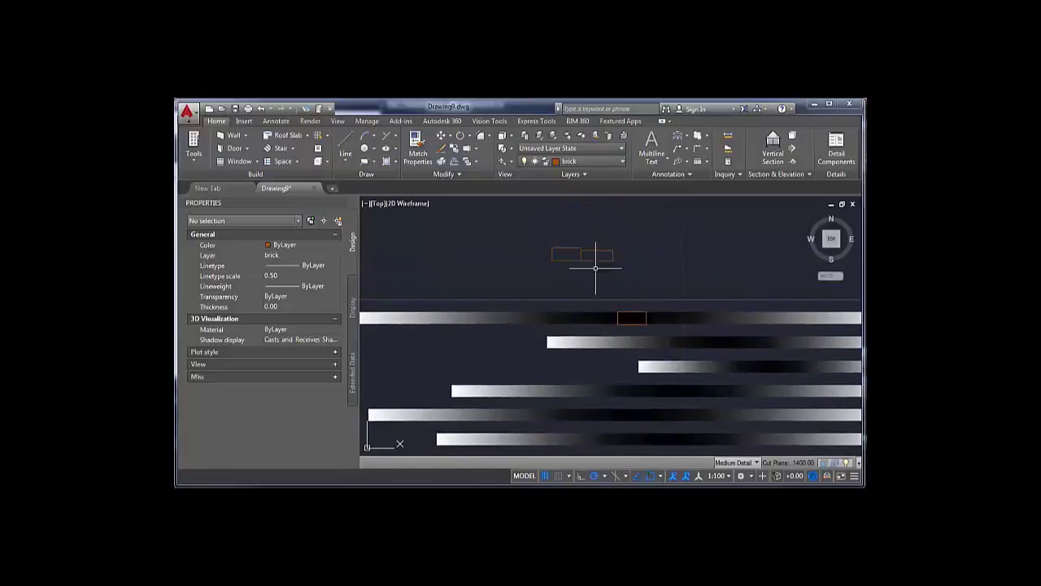
- Make three spaced copies of the 210 by 96 brick in a horizontal row to its left
left_click(571, 254)
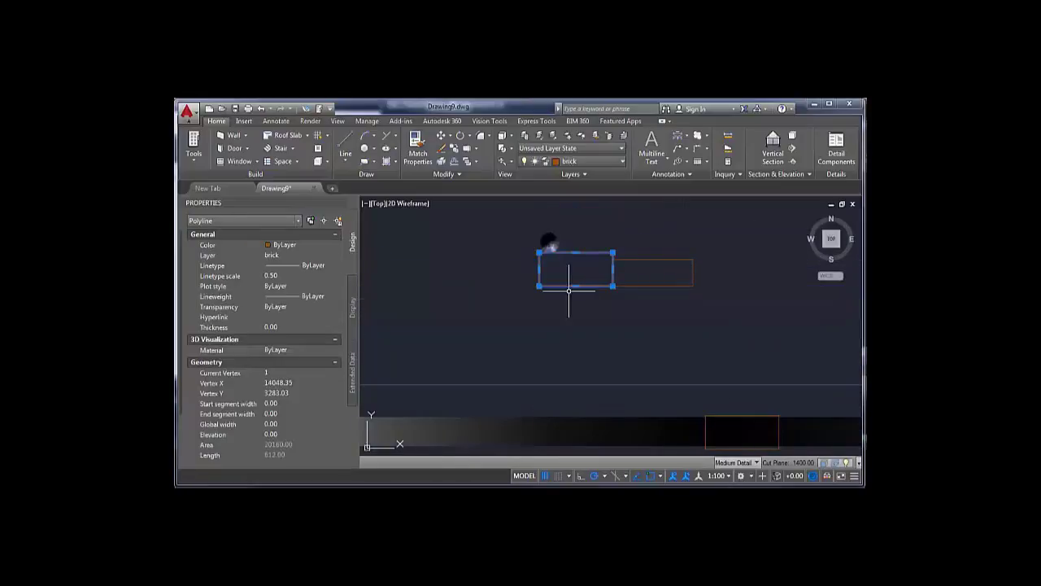
middle_click_drag(574, 267, 702, 274)
type("co")
key("Return")
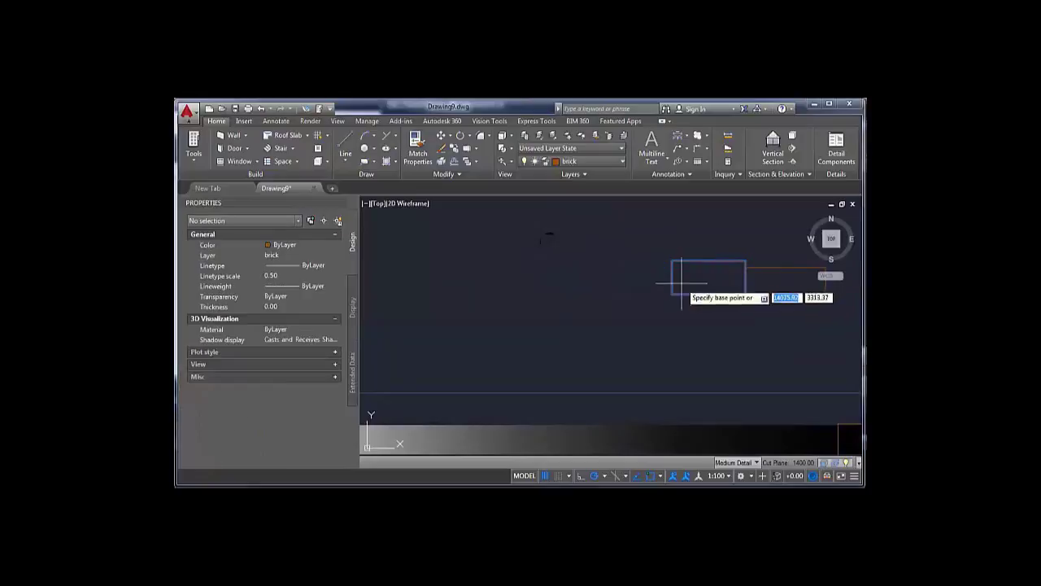
left_click(719, 281)
left_click(597, 283)
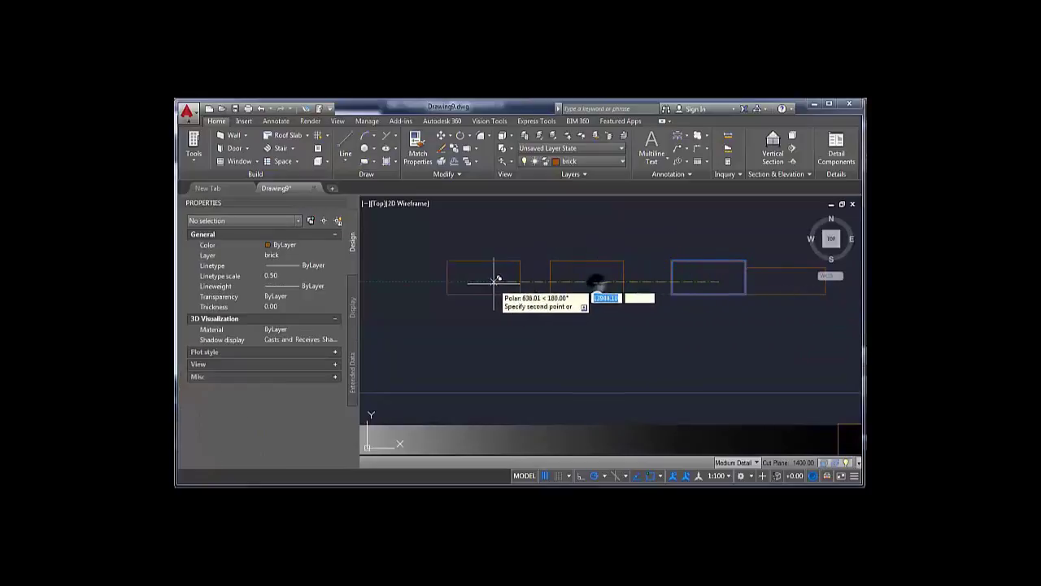
key("Return")
middle_click_drag(596, 285, 633, 285)
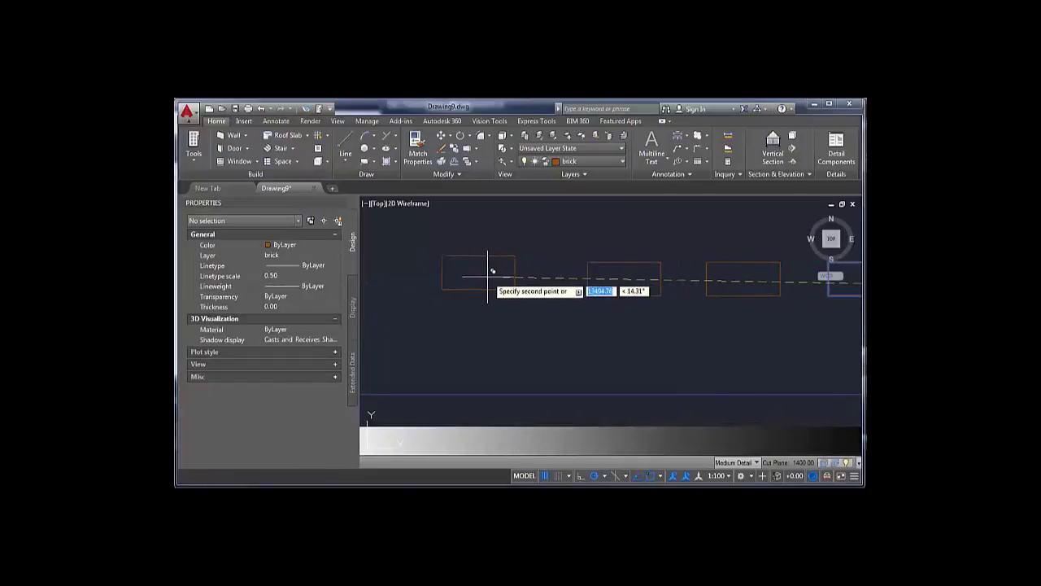
left_click(478, 280)
key("Return")
middle_click_drag(760, 284, 653, 284)
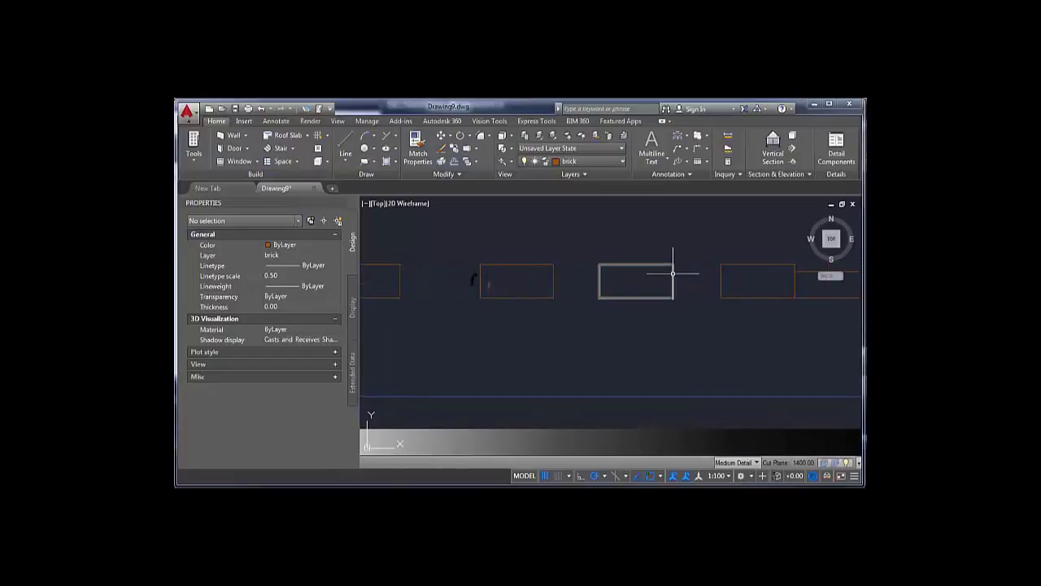
- Shorten the copy nearest the original brick by stretching its right edge inward about 56 units
left_click(674, 275)
left_click(673, 280)
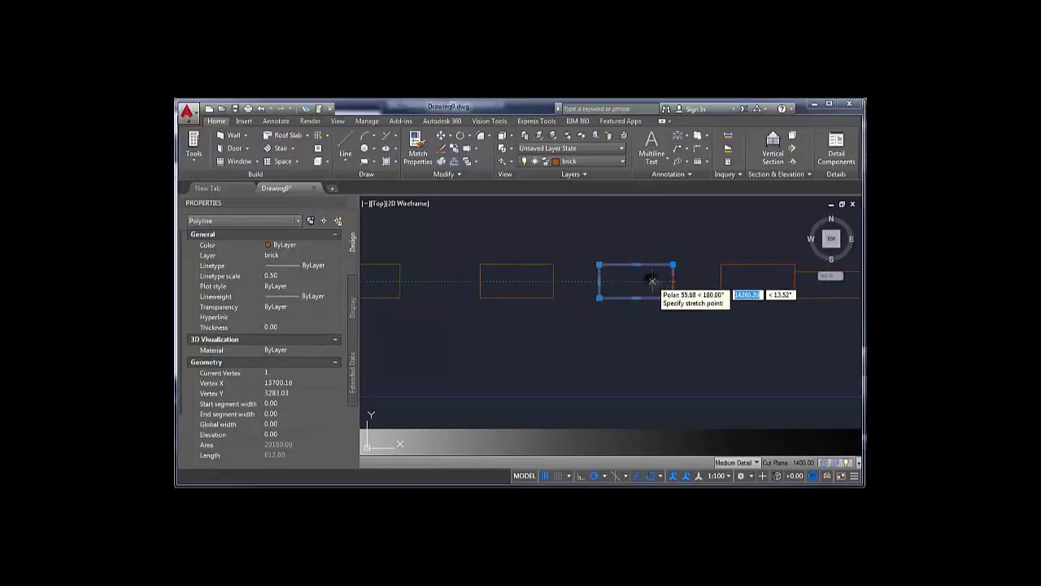
left_click(652, 281)
key("Escape")
- Stretch the right edge of the middle brick copy inward in two passes to about half the original length
left_click(554, 275)
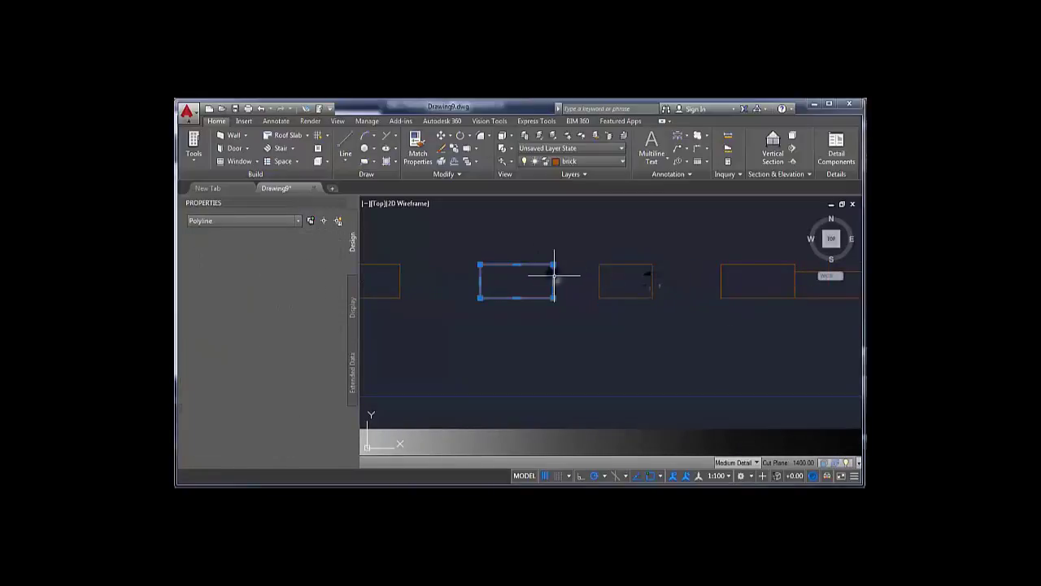
left_click(554, 281)
left_click(531, 281)
key("Escape")
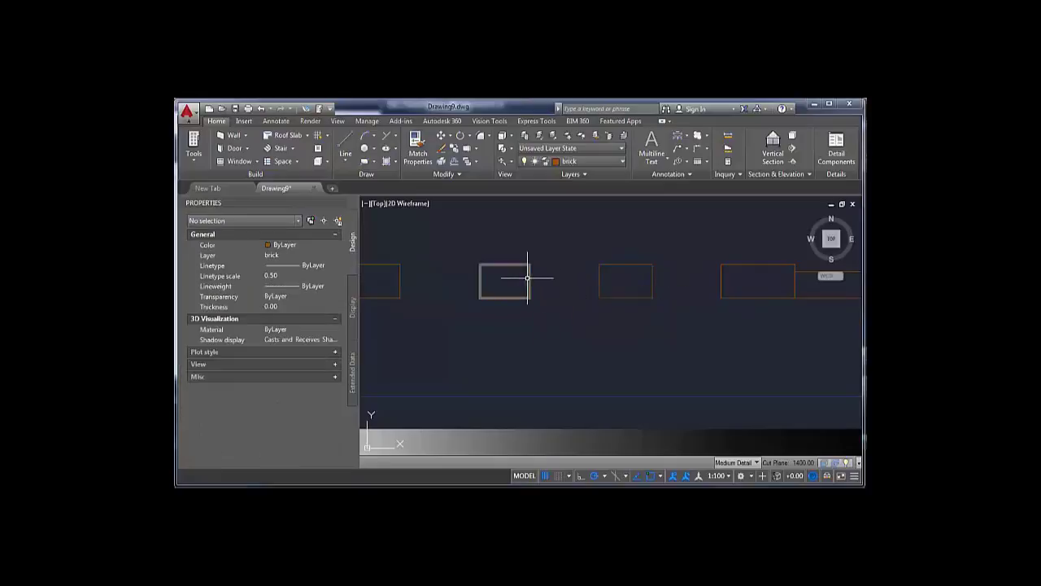
left_click(529, 277)
left_click(528, 281)
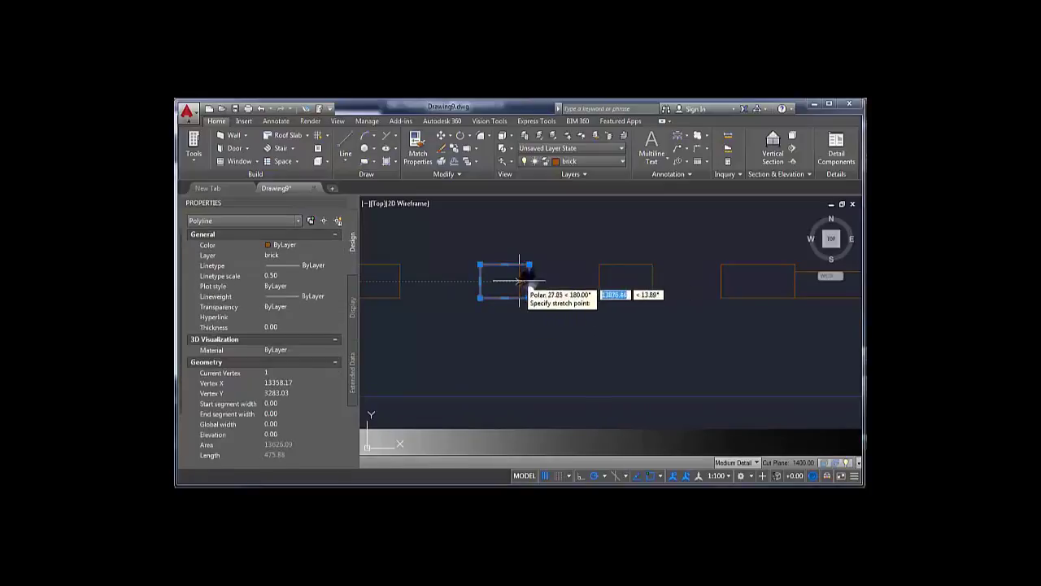
left_click(518, 282)
key("Escape")
- Stretch the leftmost brick copy's right edge inward until the brick is slightly less than half its original length
middle_click_drag(513, 306, 622, 295)
left_click(524, 269)
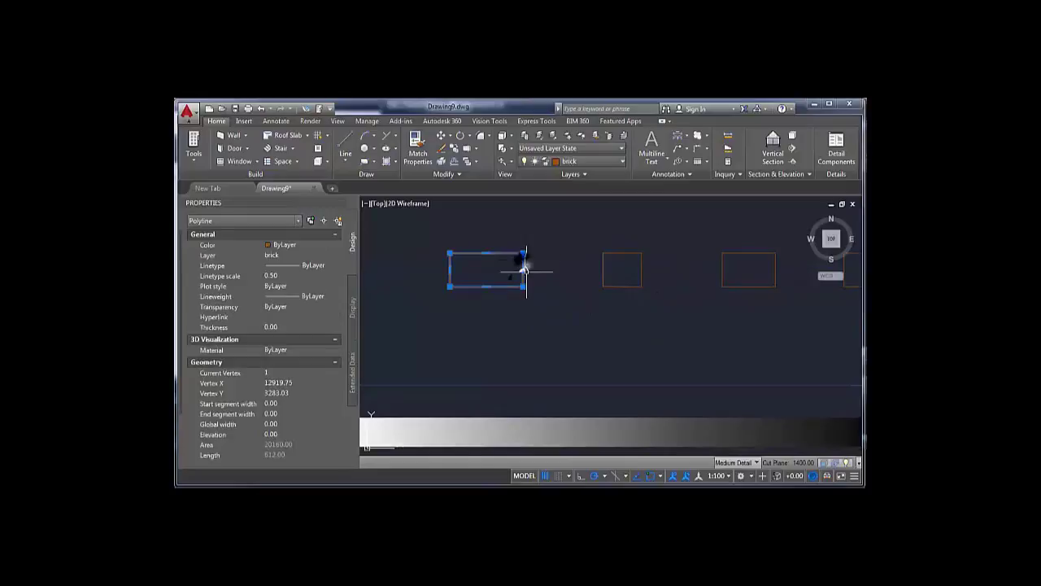
left_click(523, 269)
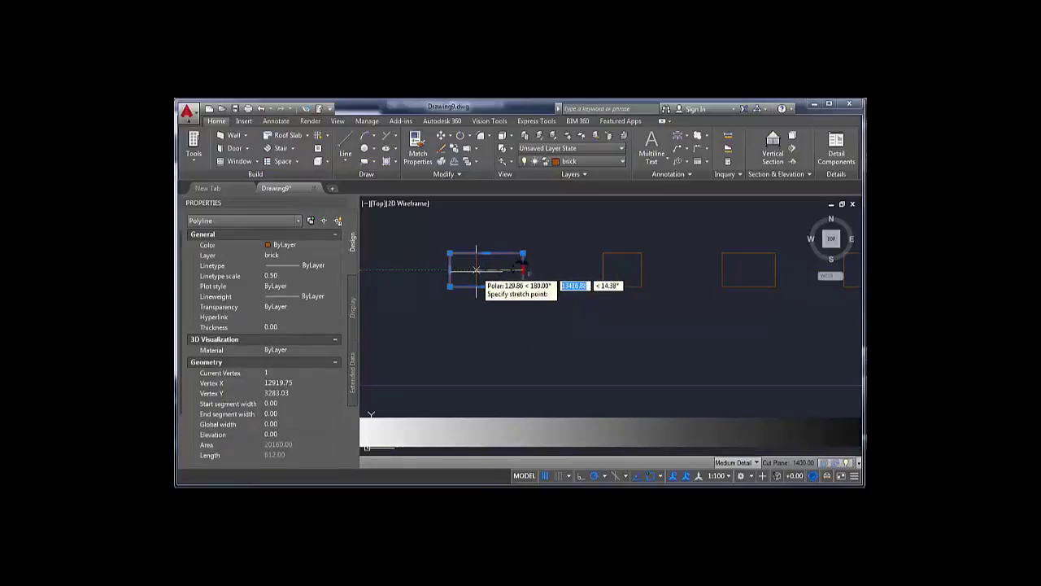
middle_click_drag(497, 295, 549, 291)
key("Escape")
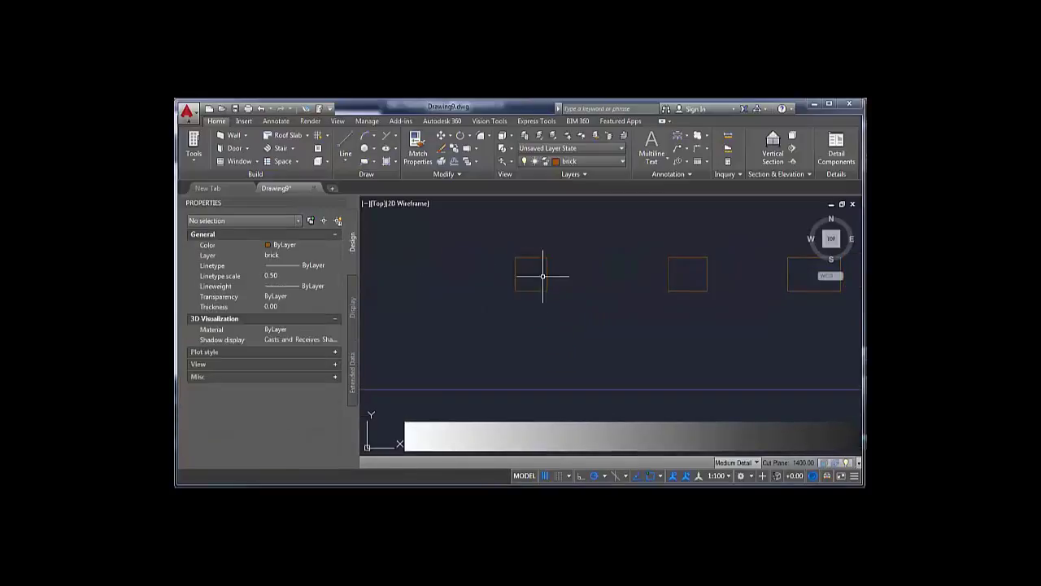
- Try to convert the left edge of the leftmost brick to an inward-curving arc
left_click(548, 270)
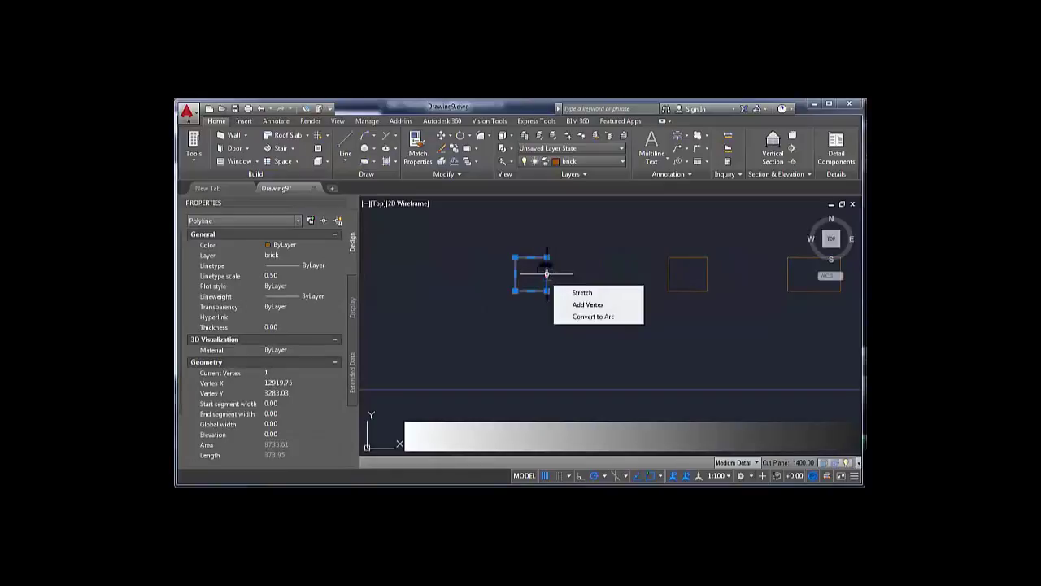
left_click(547, 273)
key("Escape")
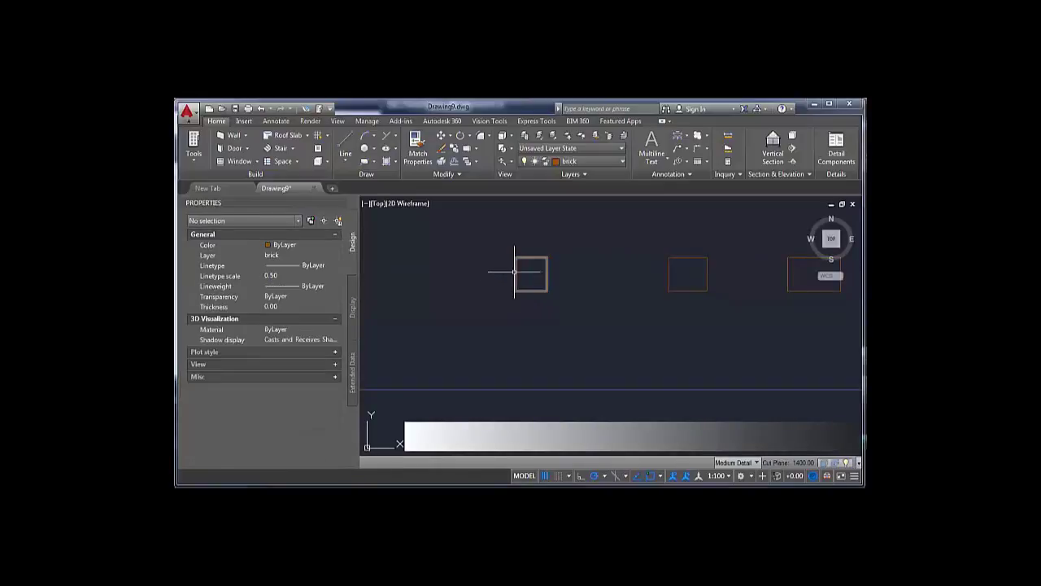
left_click(514, 271)
left_click(513, 275)
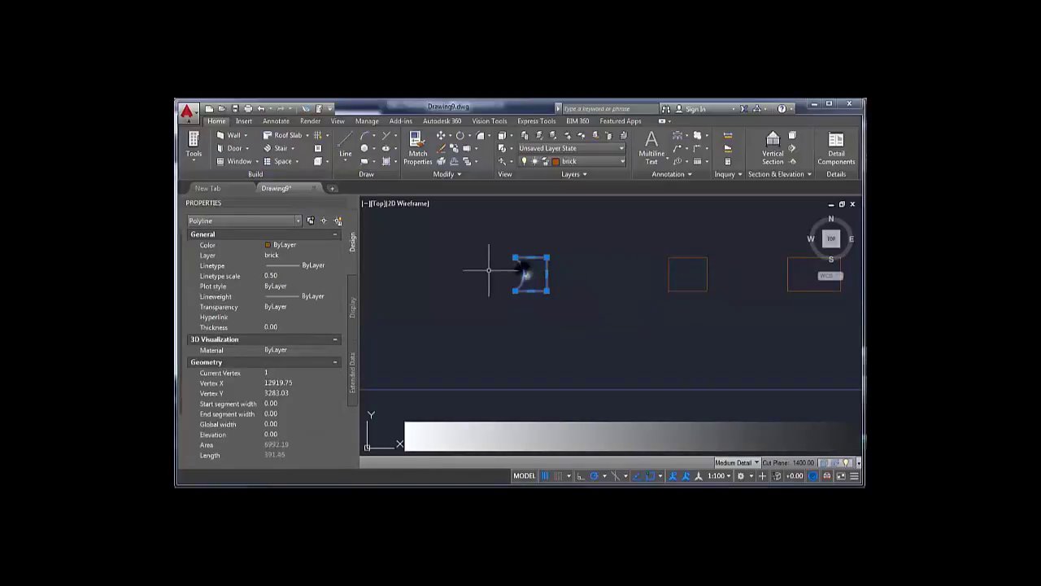
key("Escape")
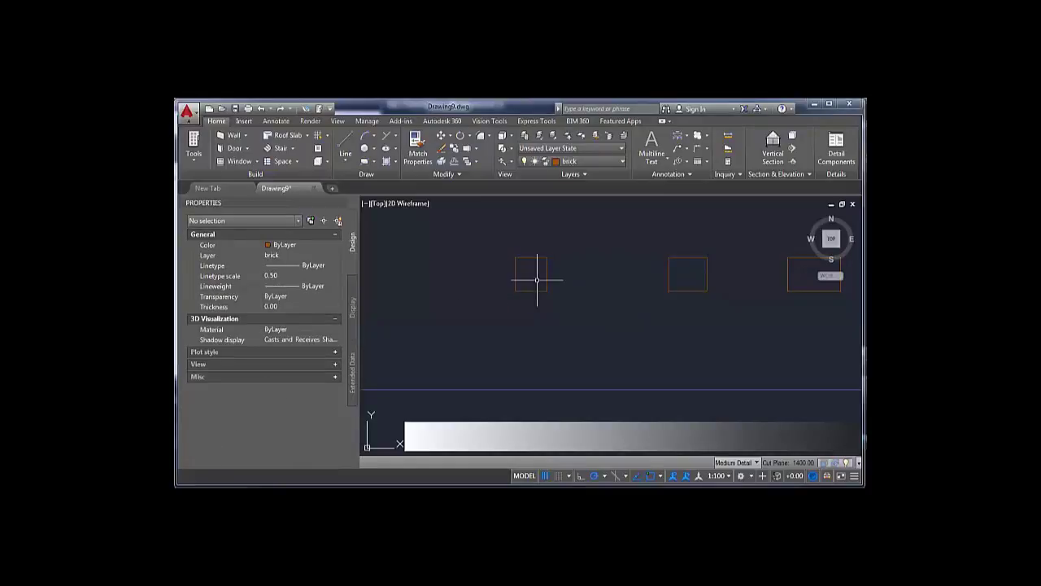
- Copy the shortened leftmost brick horizontally about 297 units to the left
left_click(544, 276)
type("c")
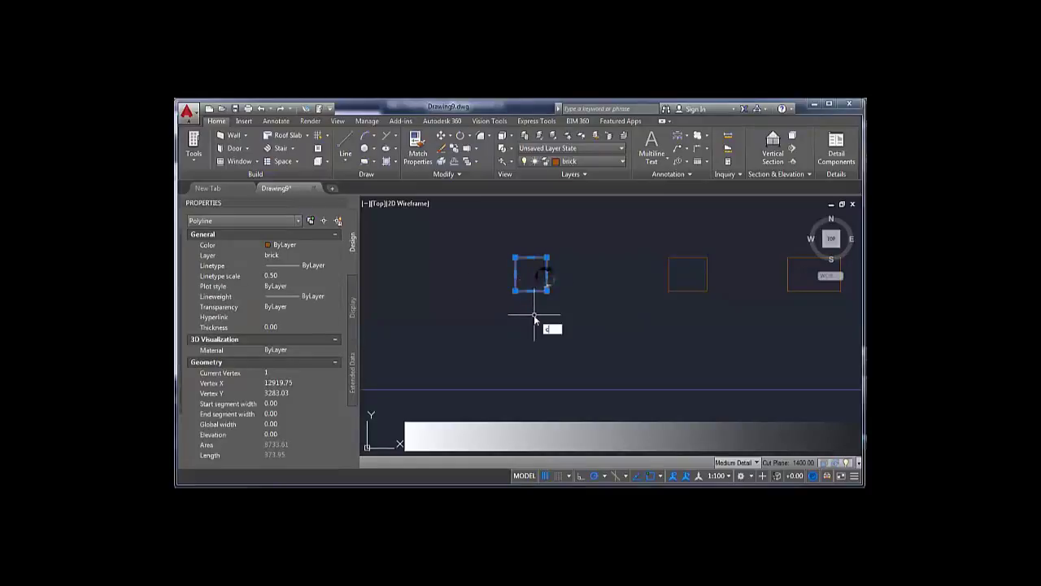
type("o")
key("space")
left_click(541, 321)
left_click(437, 319)
key("Escape")
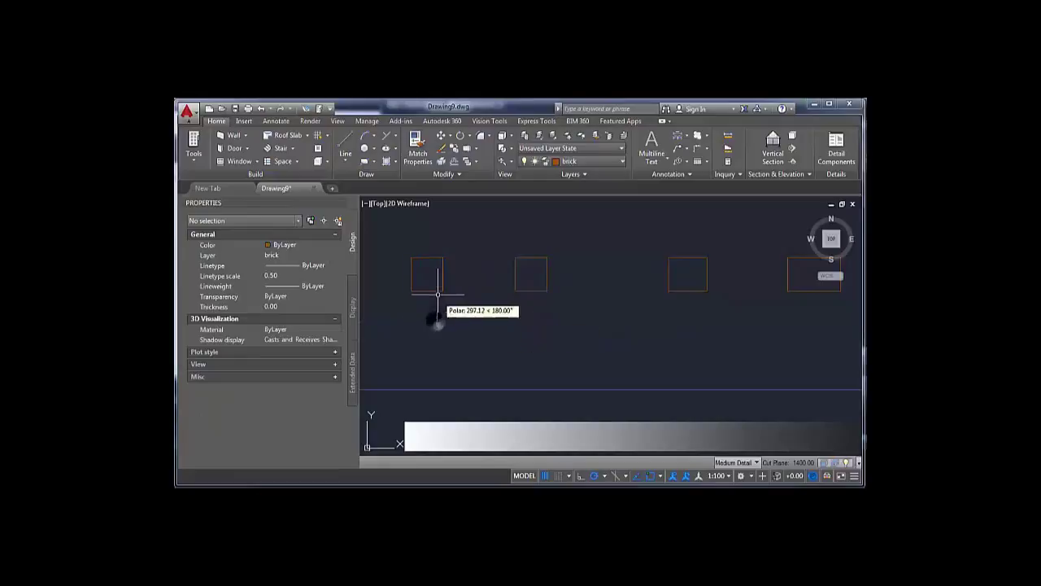
- Stretch the right edge of the leftmost brick copy inward to about half its width
left_click(442, 276)
left_click(445, 273)
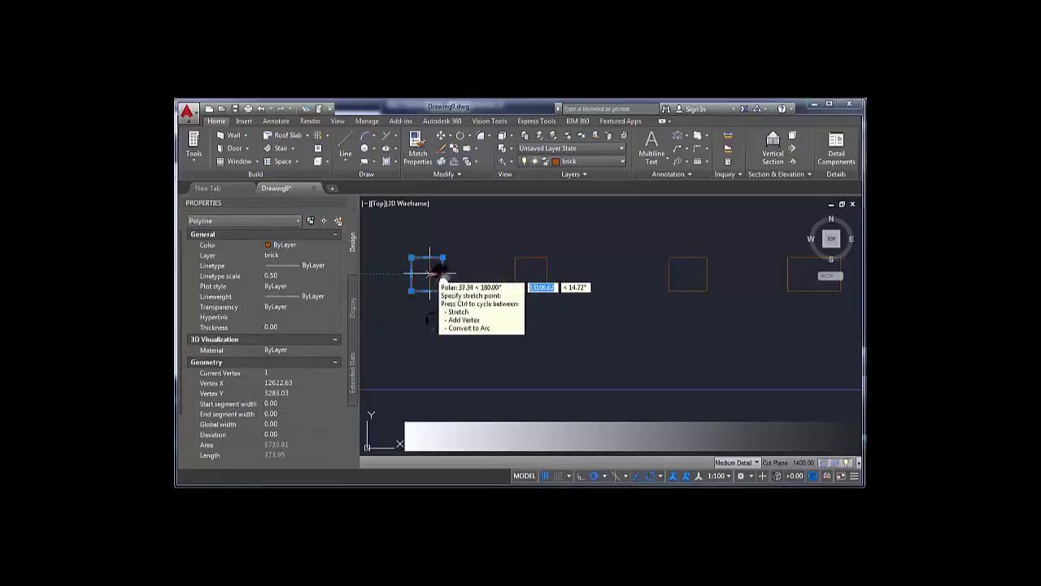
left_click(430, 273)
key("Escape")
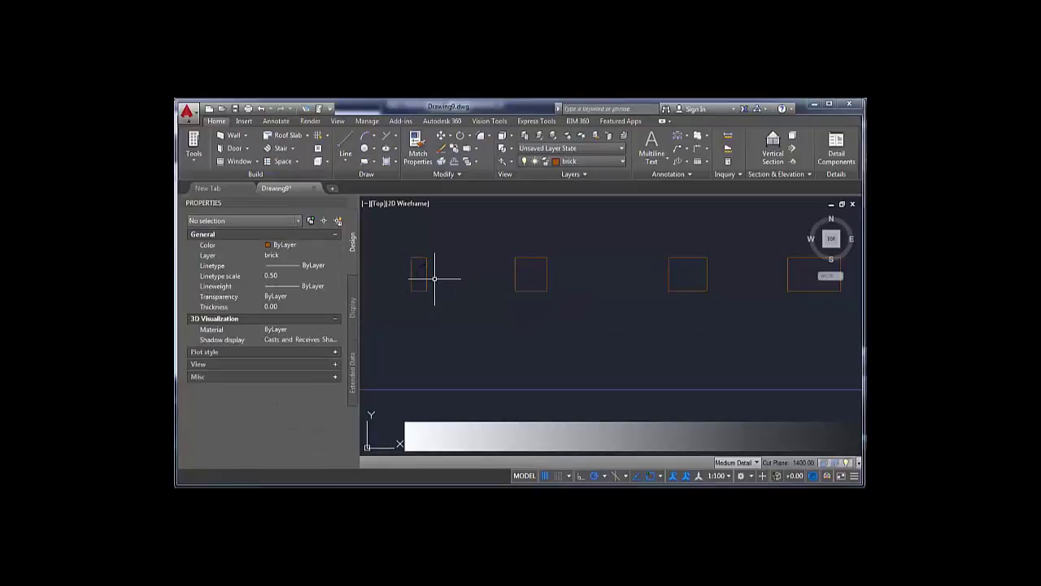
- Measure the narrowed leftmost brick's width along its bottom edge
scroll(475, 295, "up", 2)
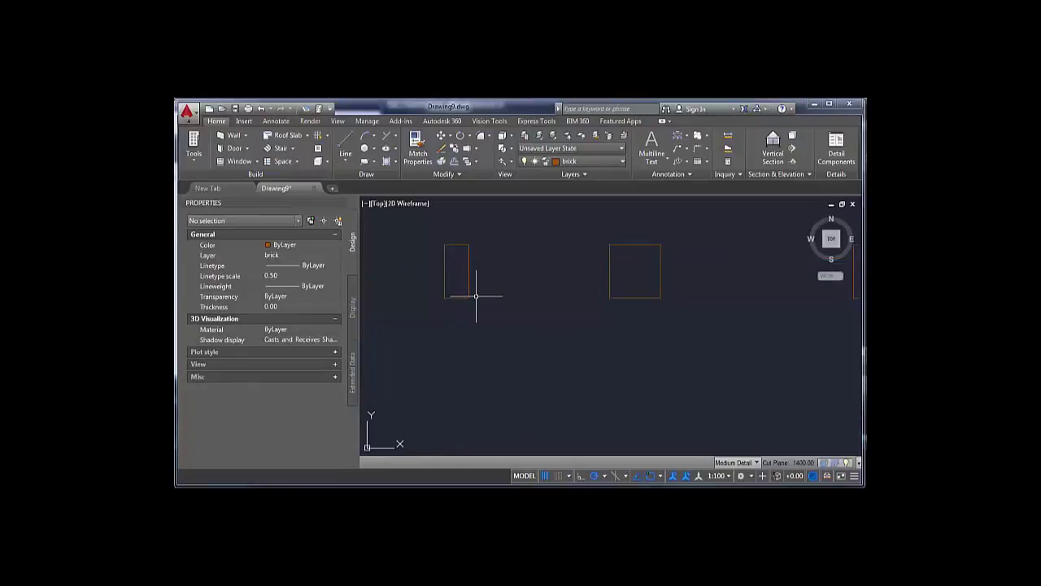
type("i")
key("Return")
left_click(444, 297)
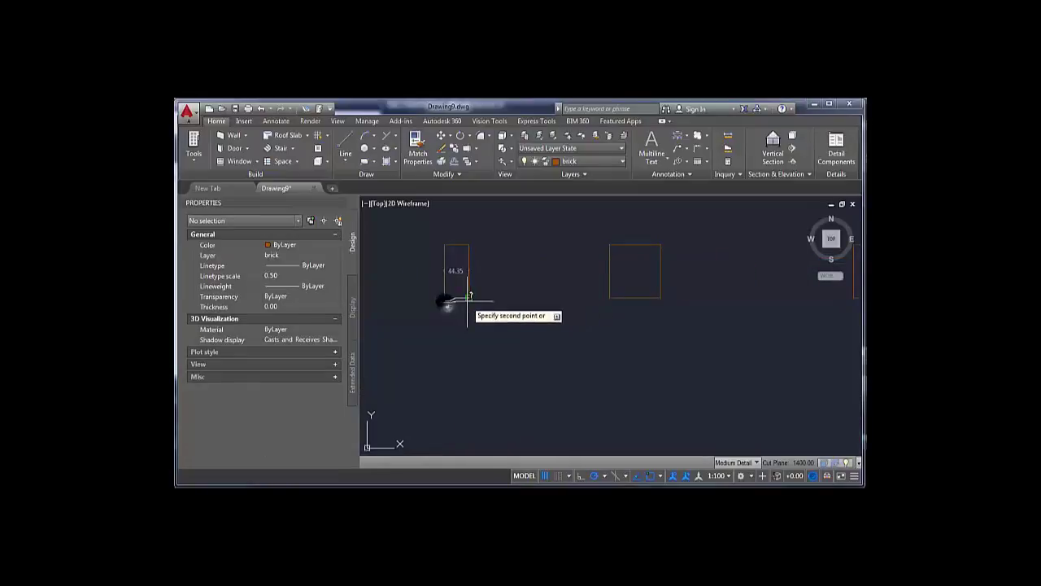
left_click(468, 298)
- Try to scale the leftmost brick by reference from its lower-left corner, using its bottom edge as the reference length
scroll(476, 289, "up", 4)
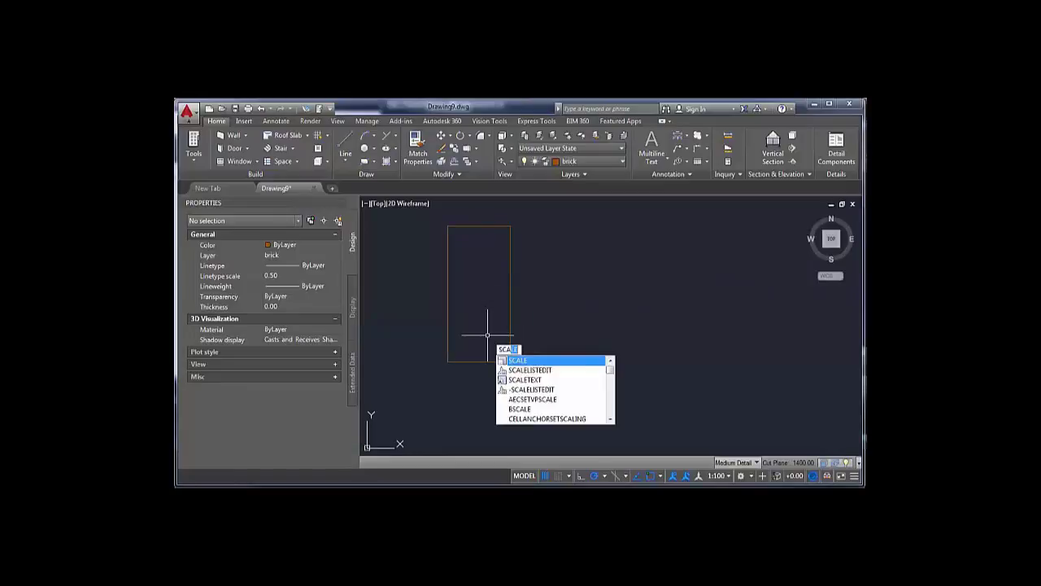
key("Return")
left_click(488, 361)
key("Return")
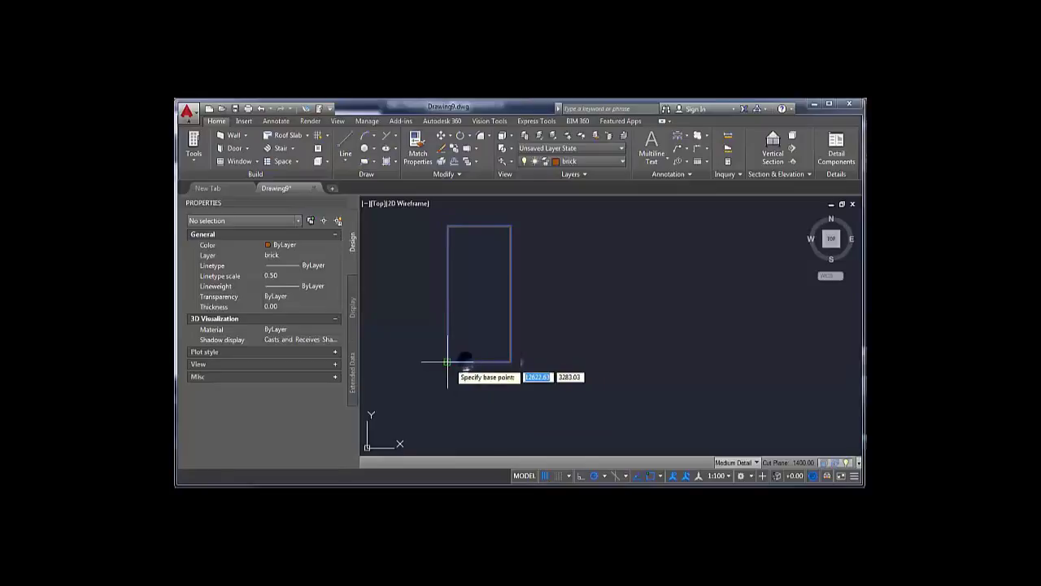
left_click(447, 362)
type("r")
key("Return")
left_click(447, 362)
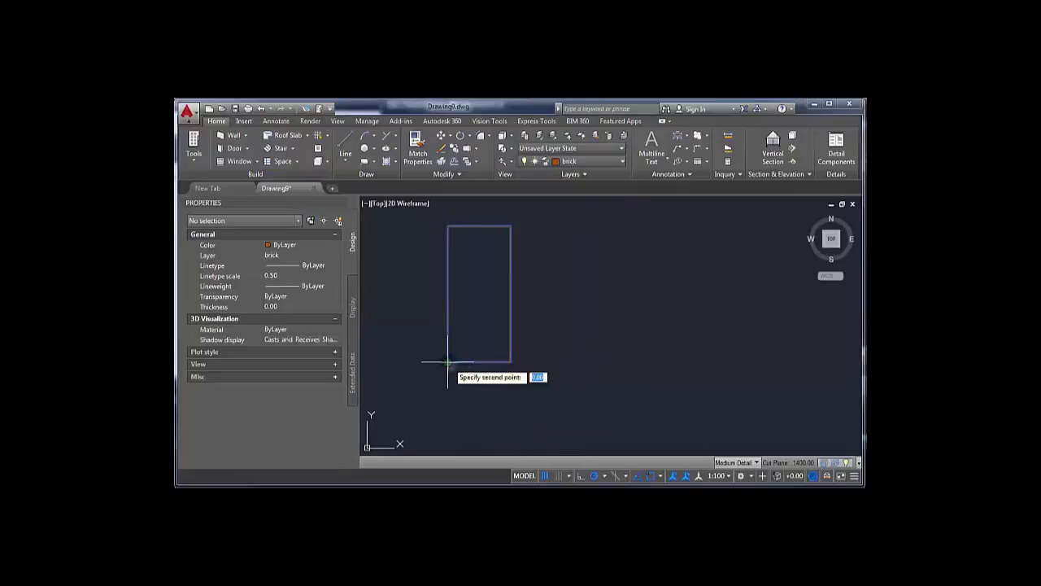
left_click(510, 361)
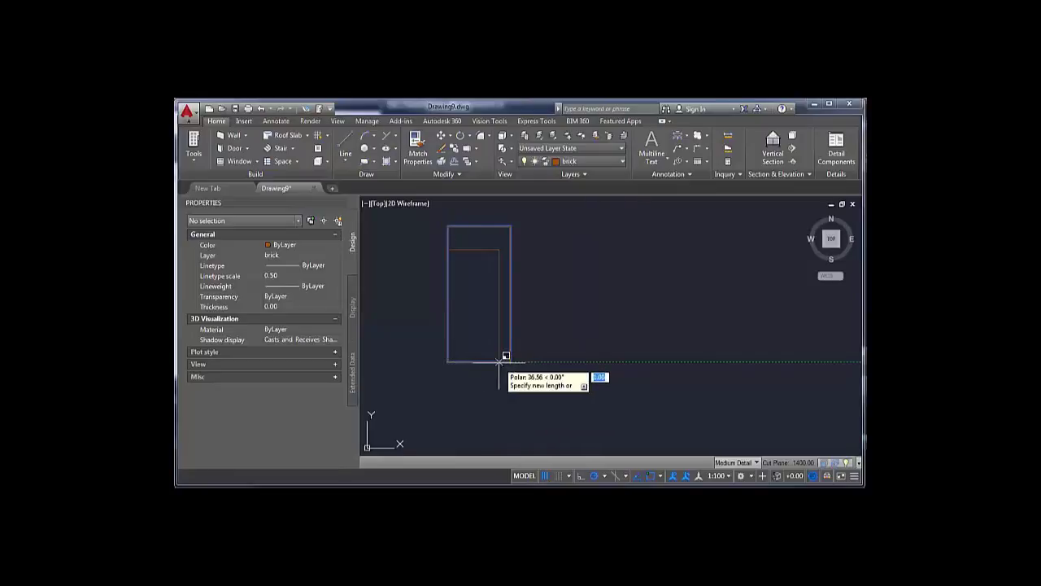
left_click(498, 362)
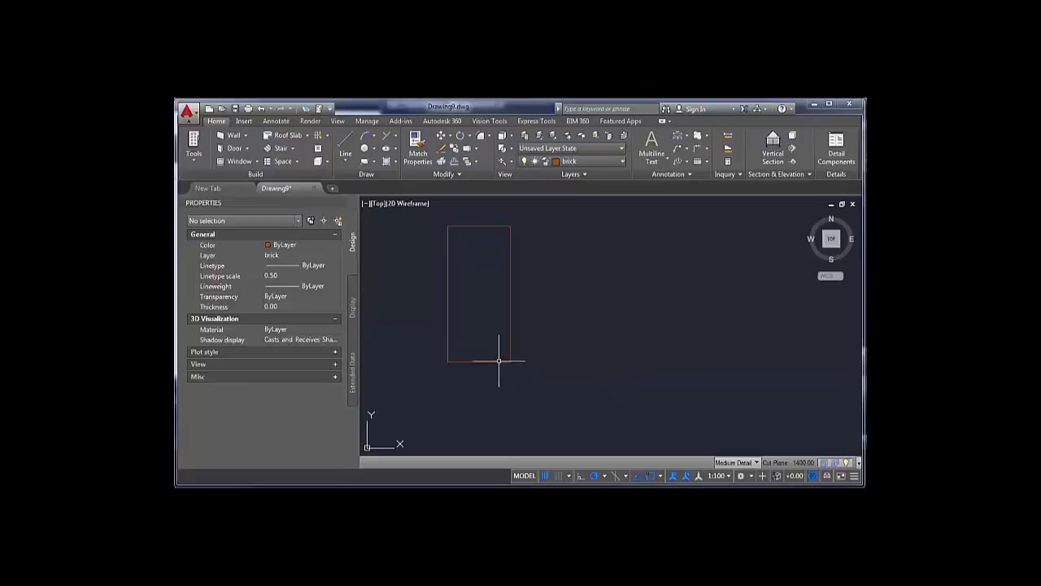
- Draw a short horizontal guide line along the leftmost brick's bottom edge, starting at its lower-left corner
middle_click_drag(496, 371, 537, 402)
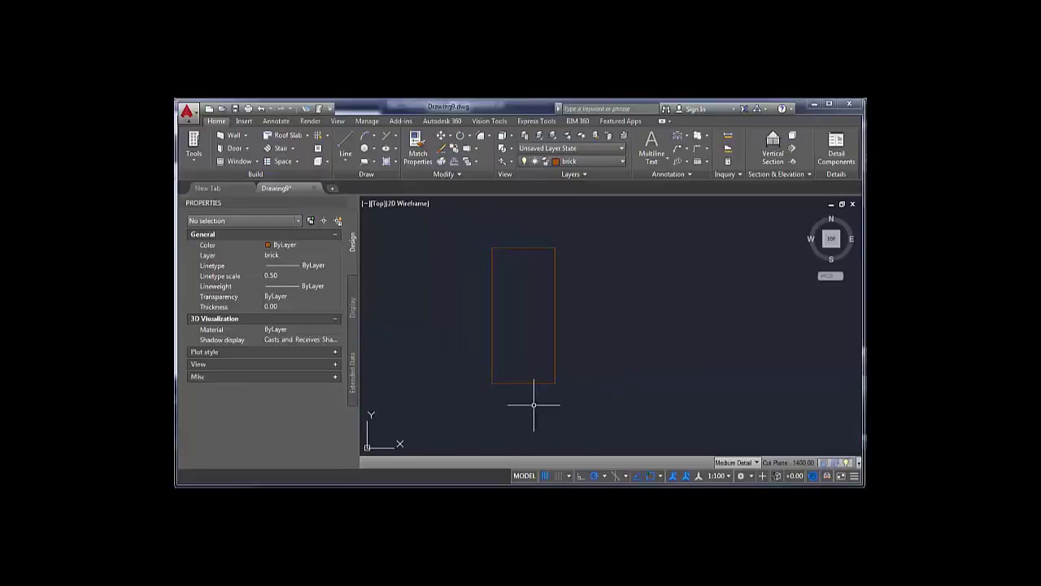
left_click(234, 134)
left_click(494, 384)
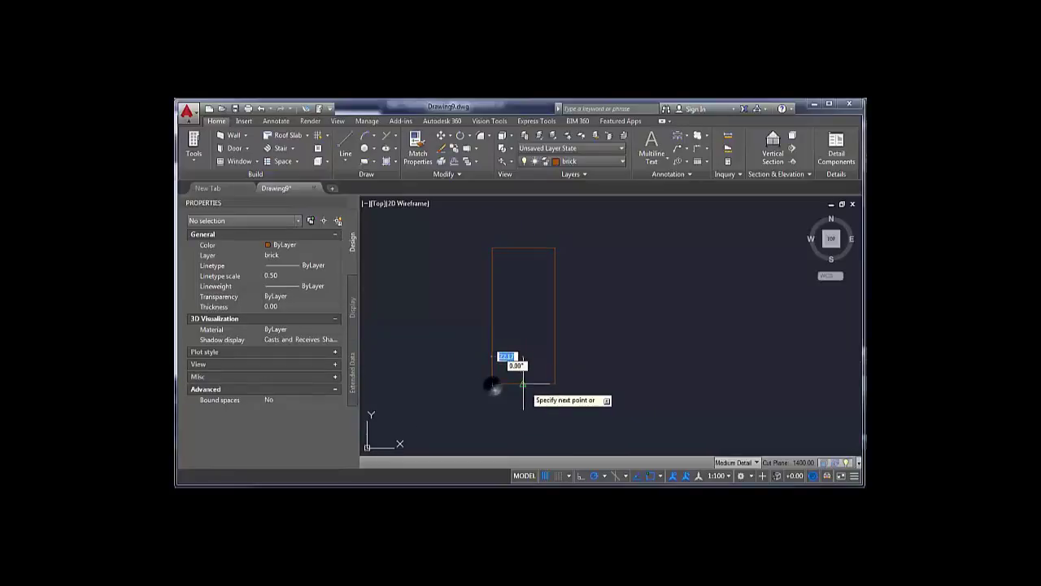
key("Return")
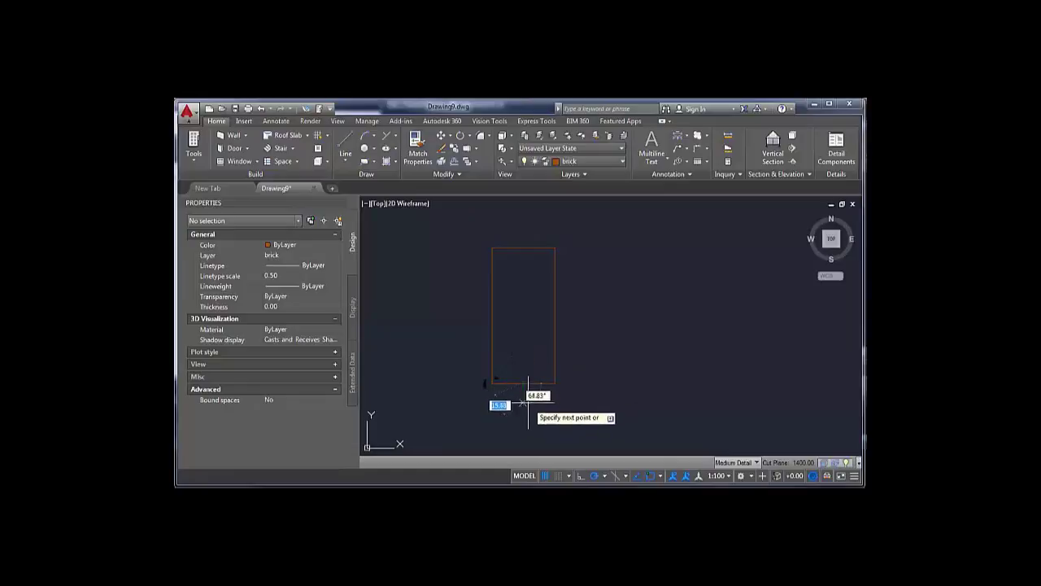
key("Return")
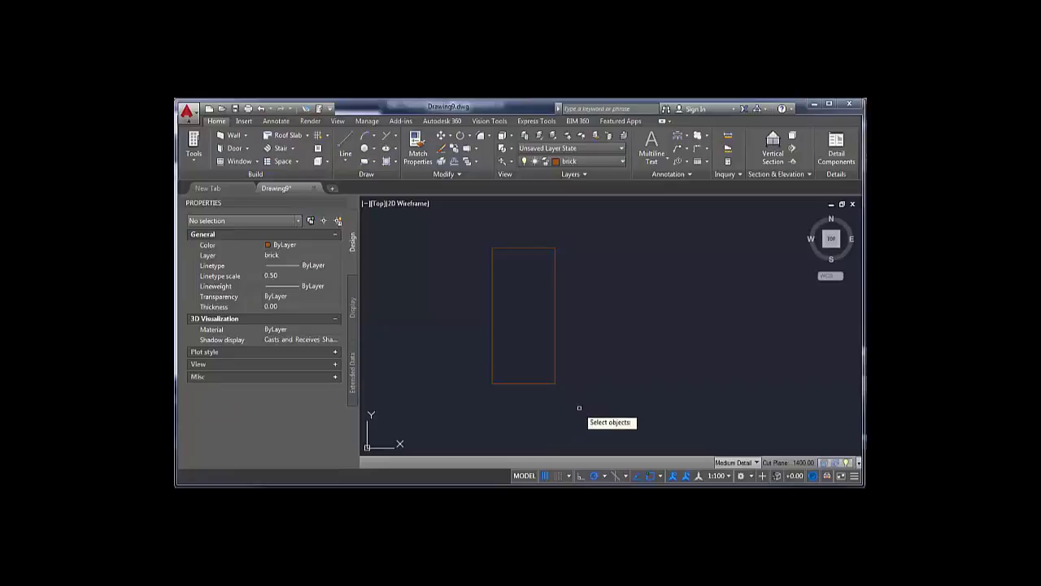
- Stretch the leftmost brick's right edge inward to the midpoint of its bottom edge
left_click(584, 407)
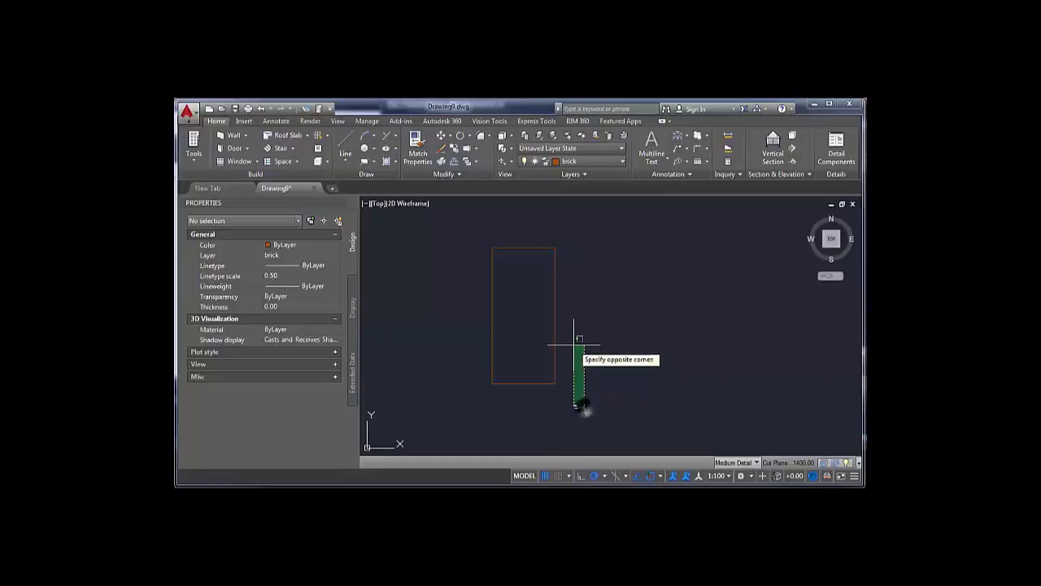
left_click(542, 237)
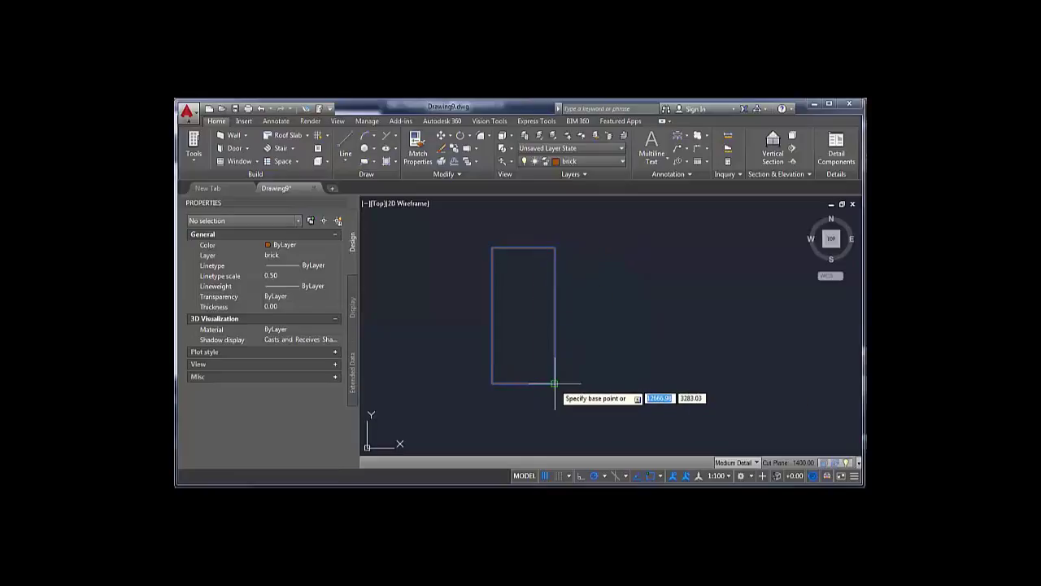
left_click(554, 383)
left_click(525, 380)
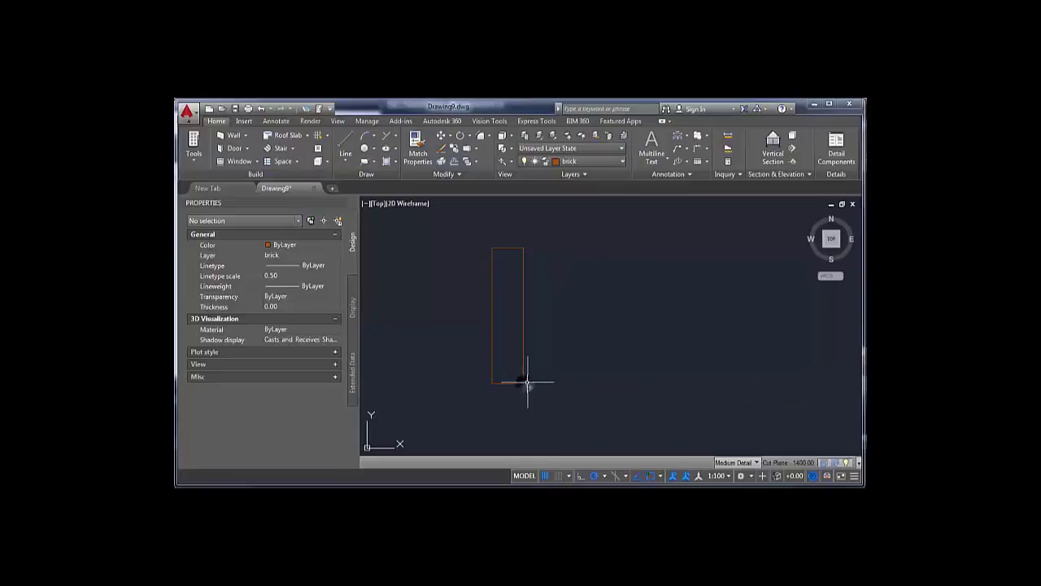
- Stretch the leftmost brick's right edge slightly further inward to the end of the guide line
scroll(523, 367, "up", 2)
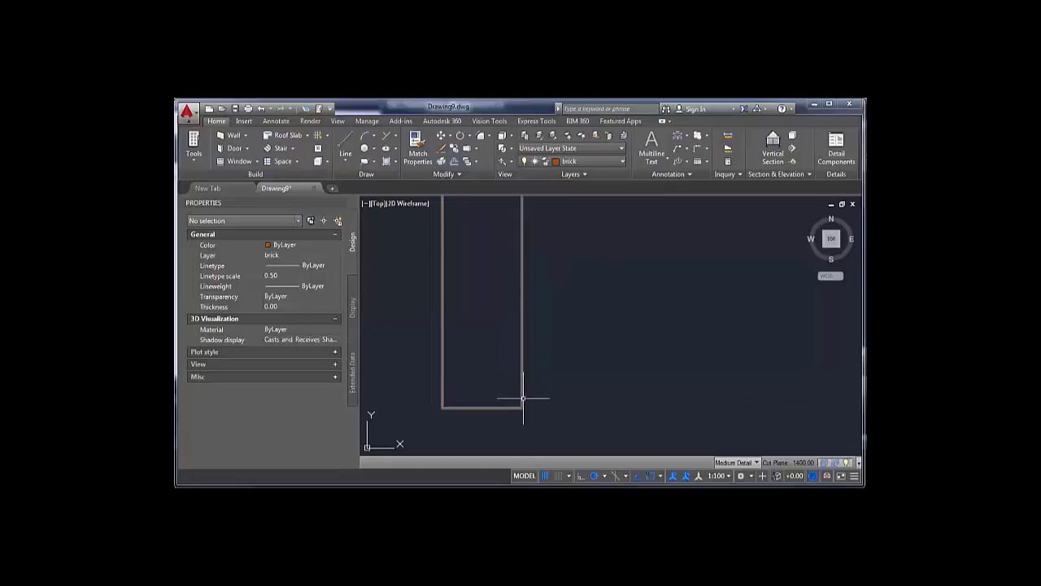
scroll(549, 385, "down", 2)
left_click(571, 410)
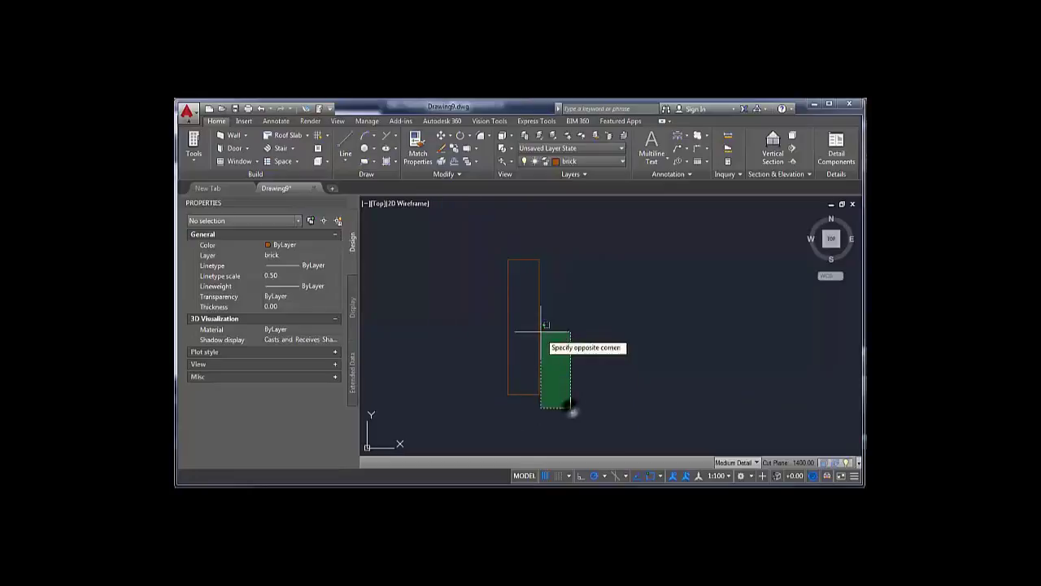
left_click(535, 254)
left_click(570, 423)
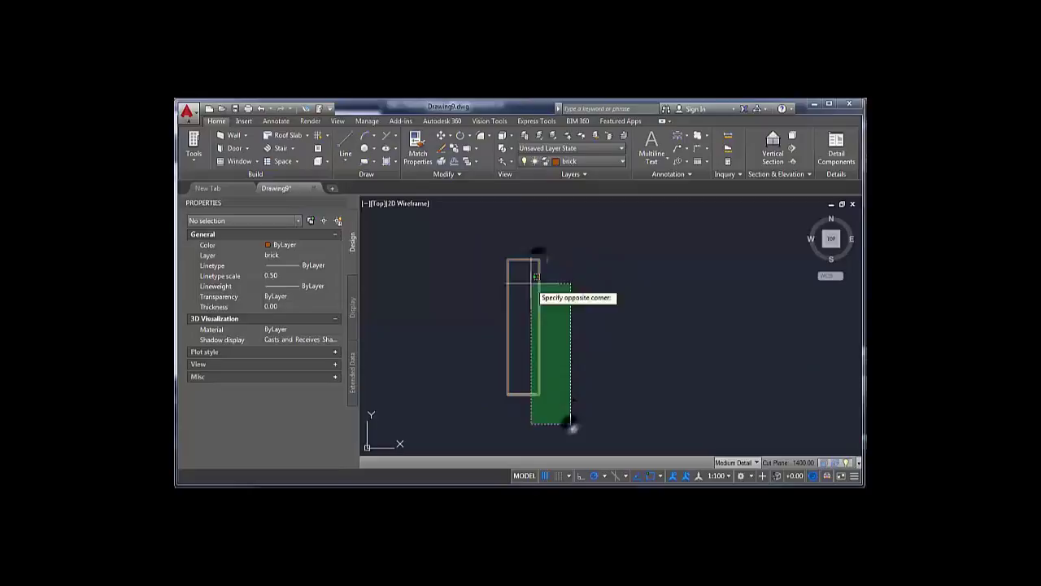
left_click(540, 236)
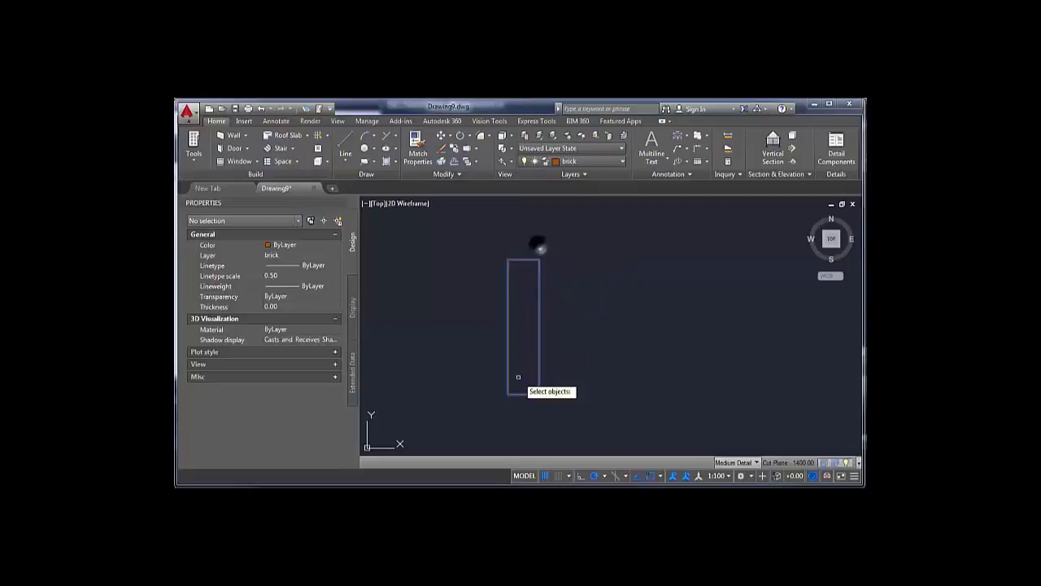
key("Return")
scroll(551, 391, "up", 2)
left_click(541, 381)
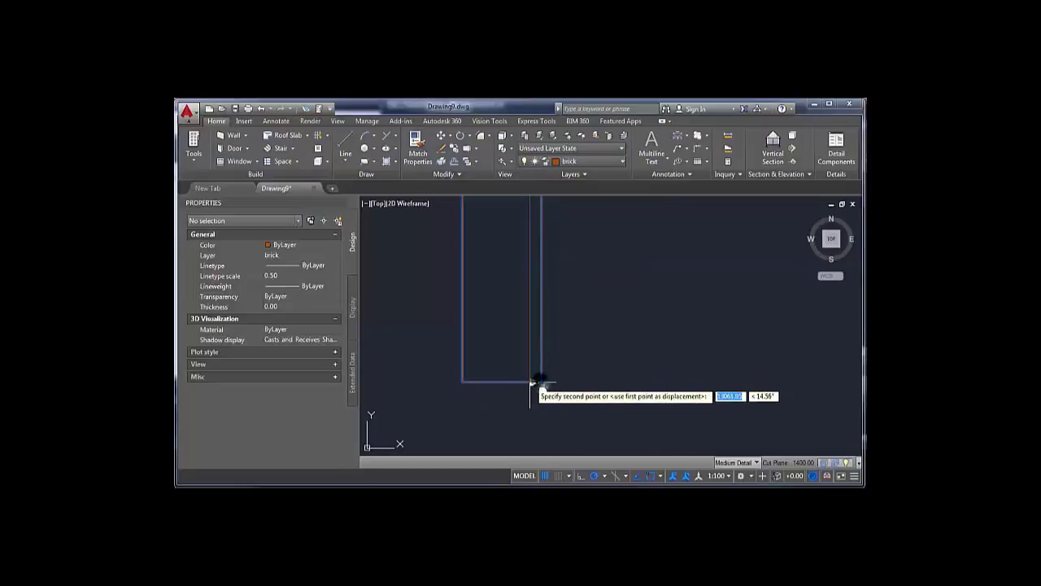
left_click(533, 382)
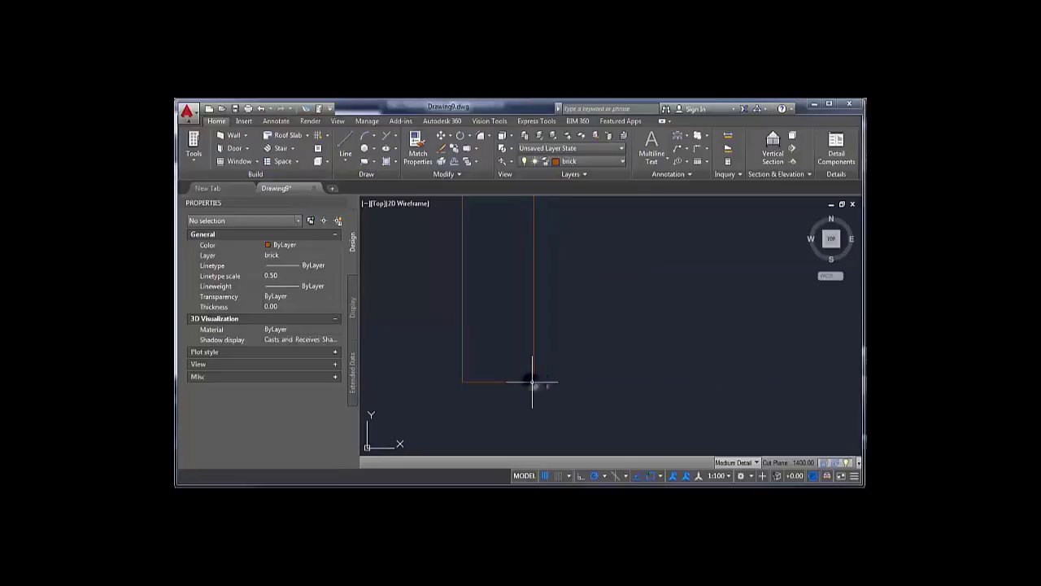
left_click(436, 370)
left_click(595, 415)
key("Escape")
- Copy the narrow leftmost brick horizontally about 149 units to the right
scroll(592, 393, "down", 3)
scroll(591, 393, "down", 2)
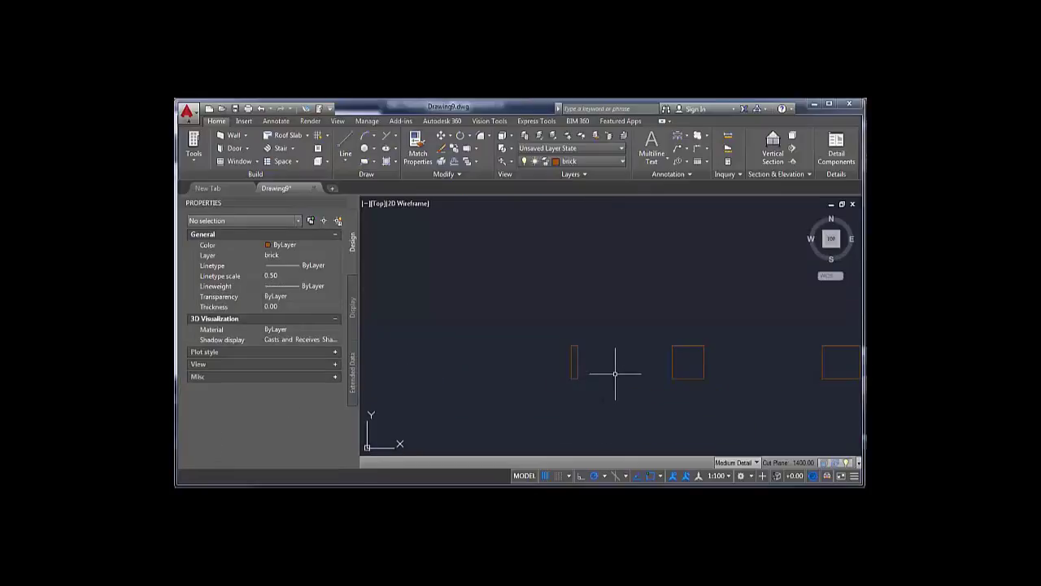
middle_click_drag(579, 366, 507, 343)
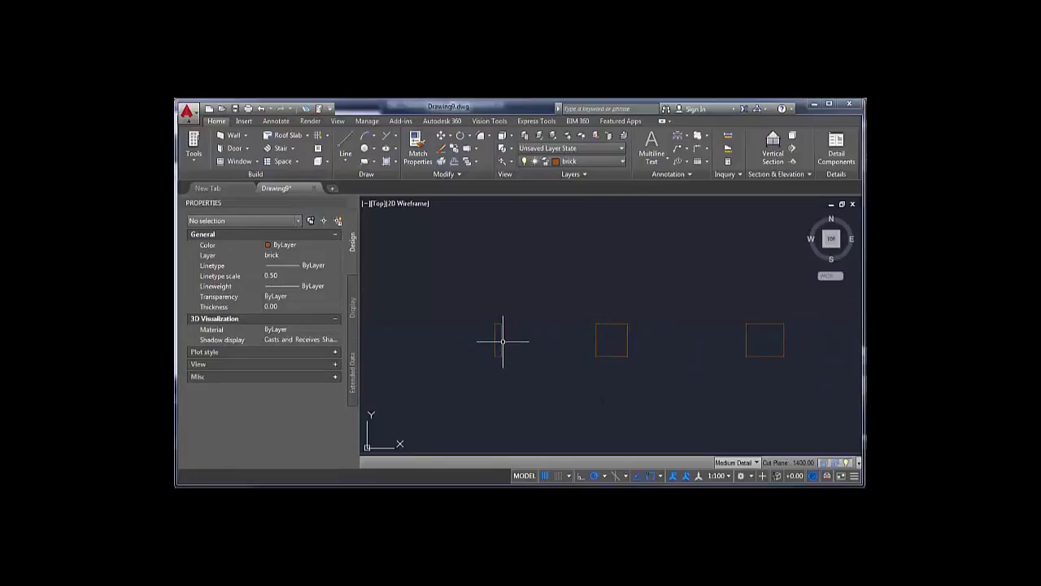
left_click(503, 341)
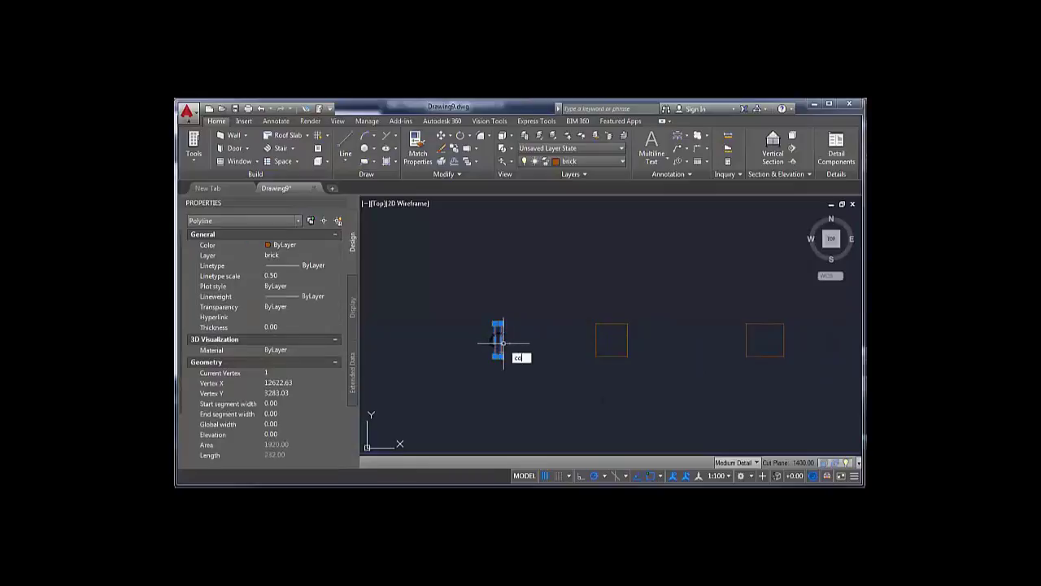
type("co")
key("Return")
left_click(490, 291)
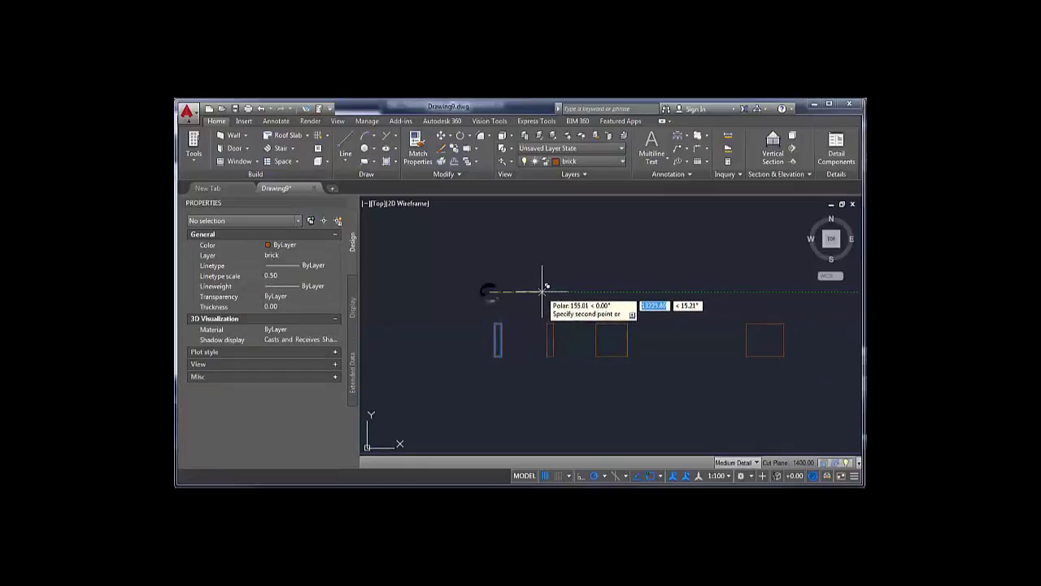
left_click(541, 289)
key("Return")
- Stretch the new narrow copy's right edge outward to slightly more than double its width
left_click(551, 331)
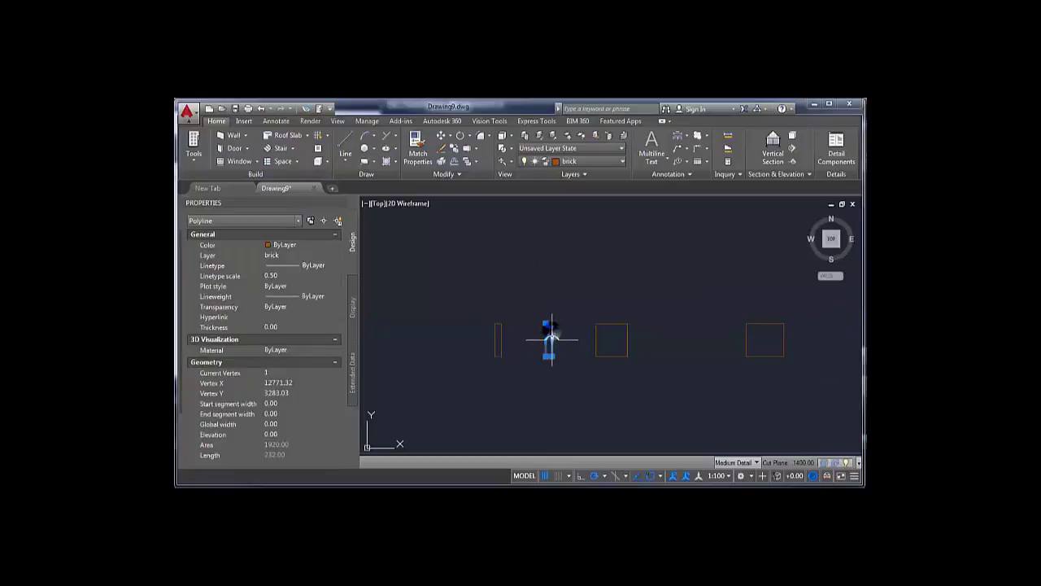
left_click(553, 340)
left_click(562, 340)
key("Escape")
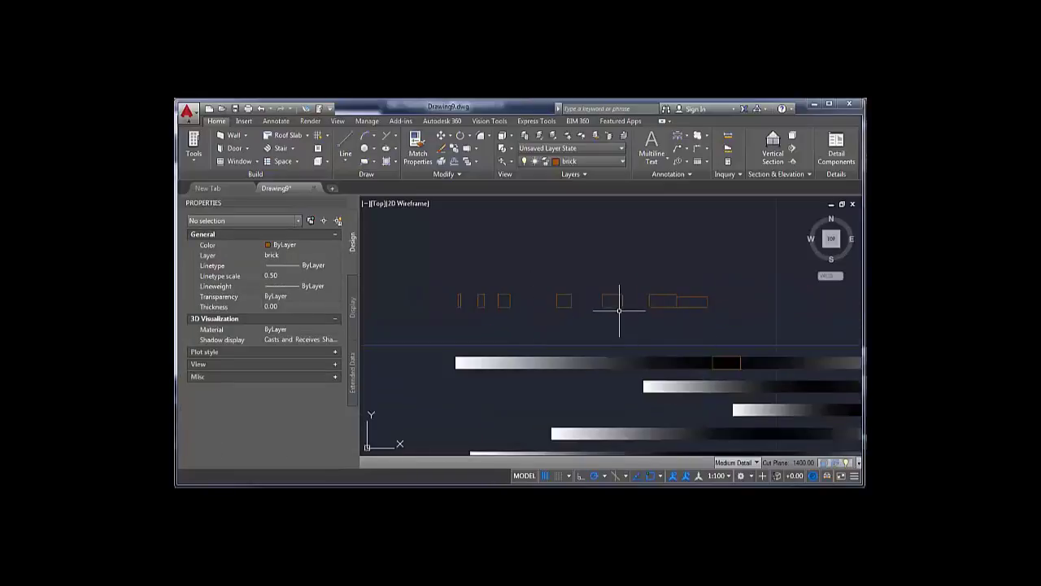
- Draw a horizontal construction line through the lower-left corner of the brick on the uppermost gradient bar
left_click(618, 308)
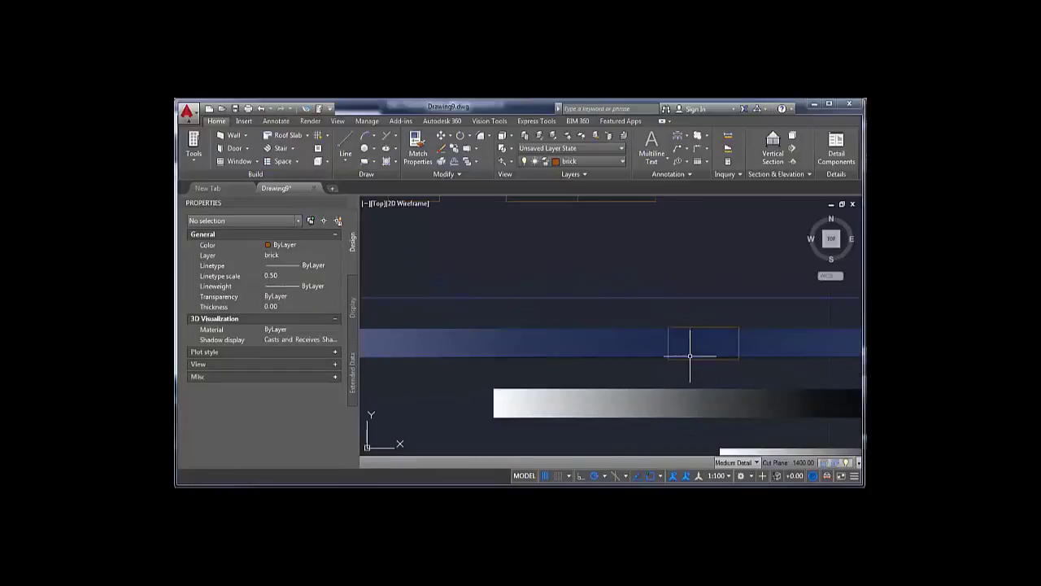
key("Return")
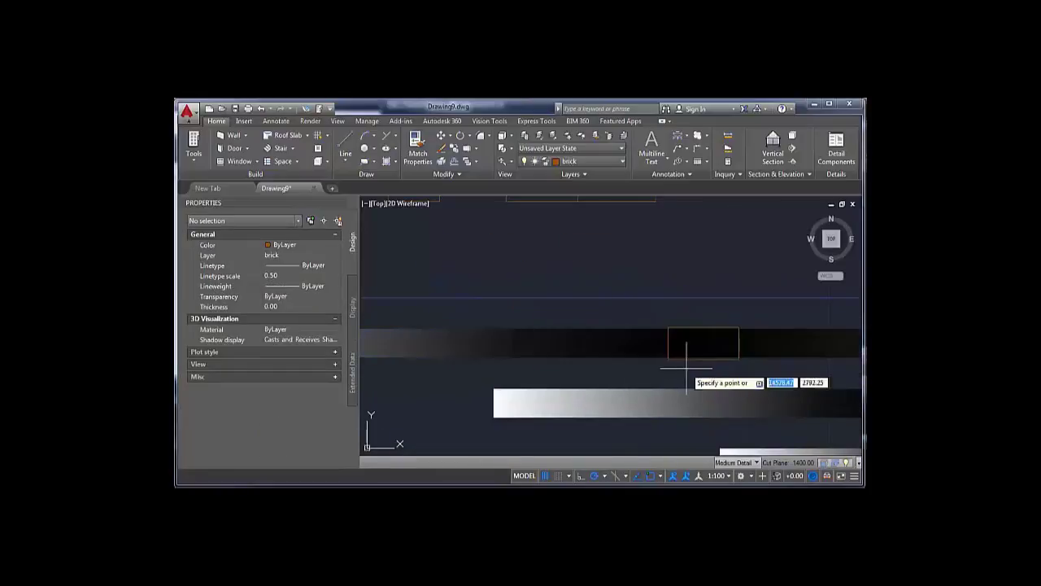
key("Return")
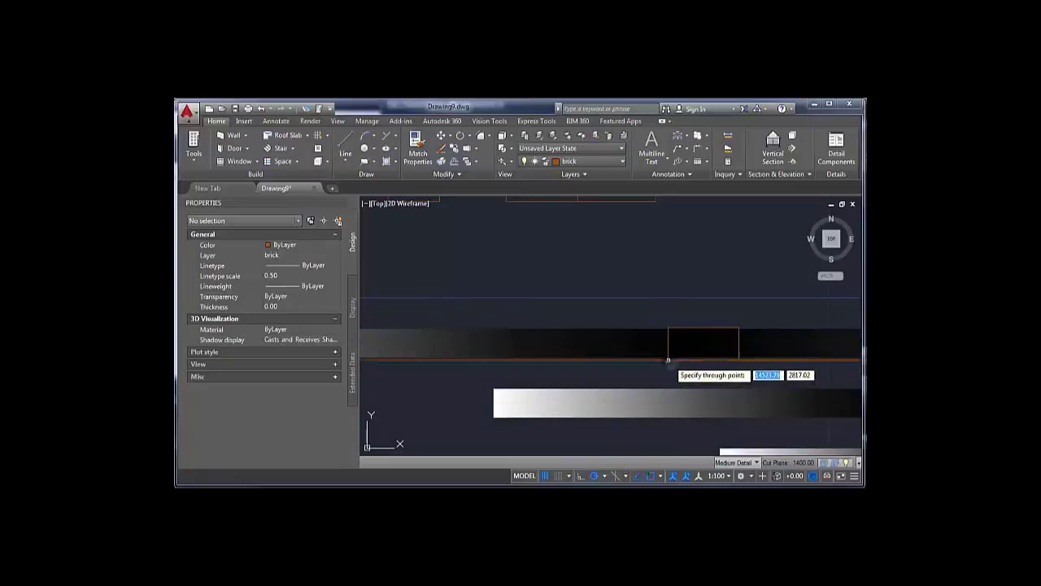
left_click(669, 360)
key("Escape")
middle_click_drag(585, 295, 609, 318)
scroll(513, 273, "down", 2)
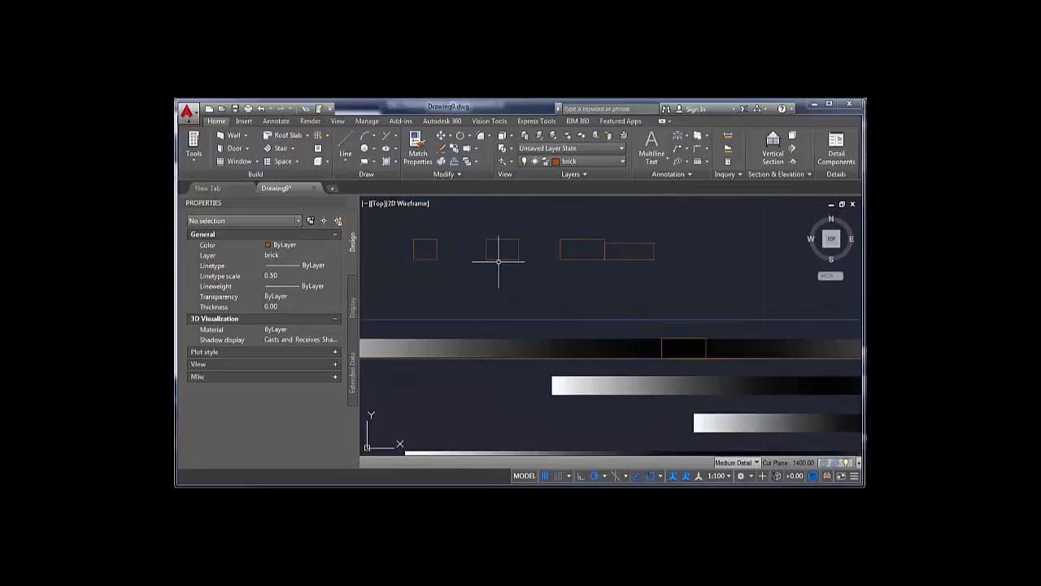
- Copy the second-widest full-height brick by its lower-right corner to the nearest point on the construction line, left of the brick on the uppermost gradient bar
left_click(497, 260)
key("Return")
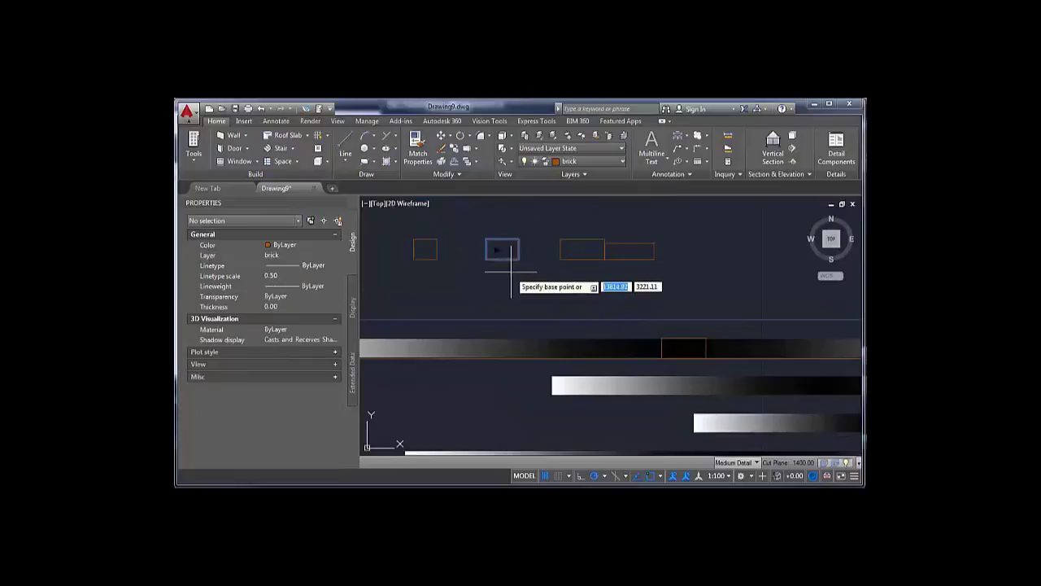
left_click(514, 259)
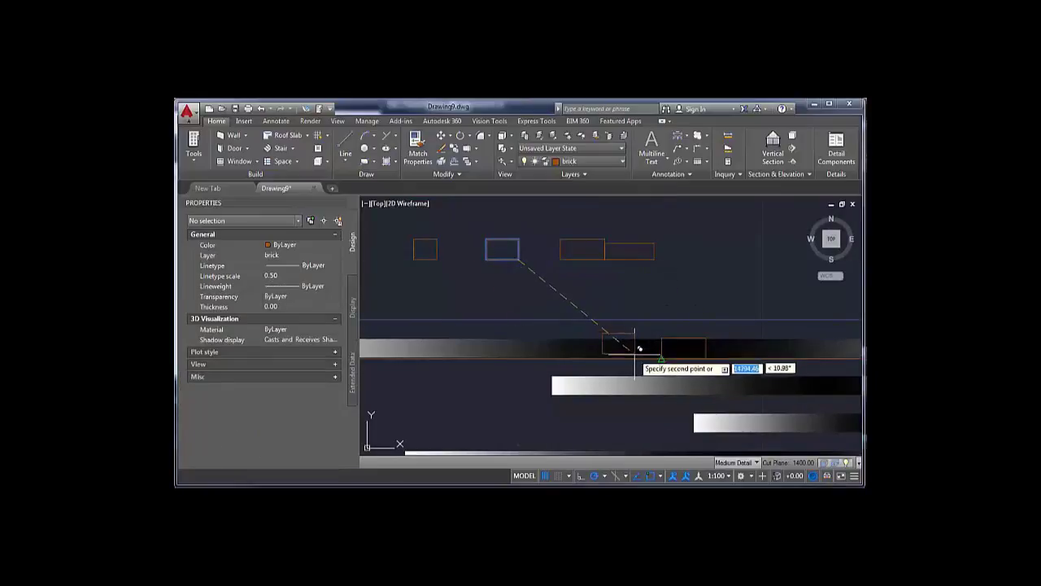
type("nea")
key("Return")
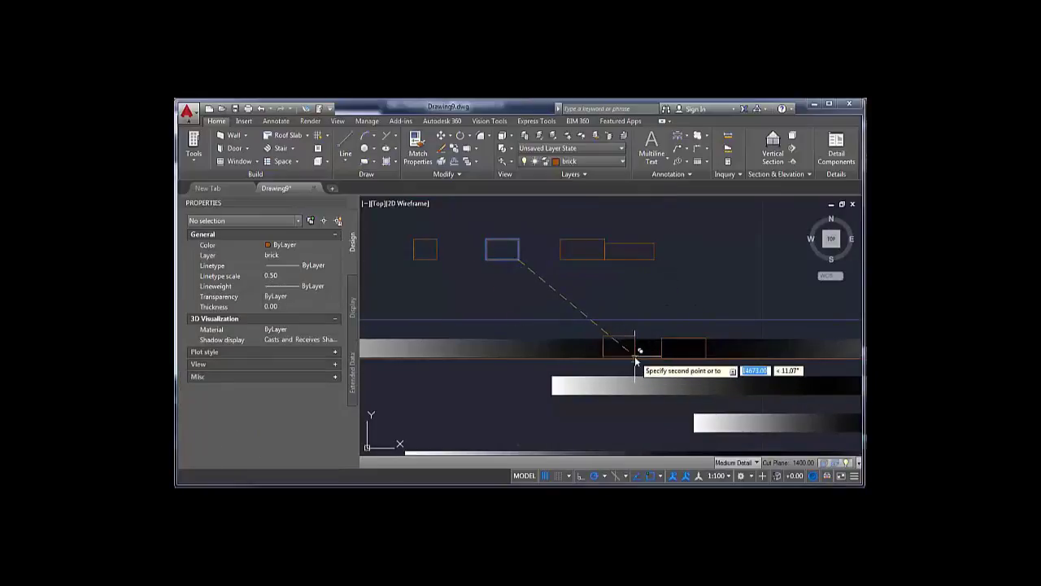
left_click(643, 313)
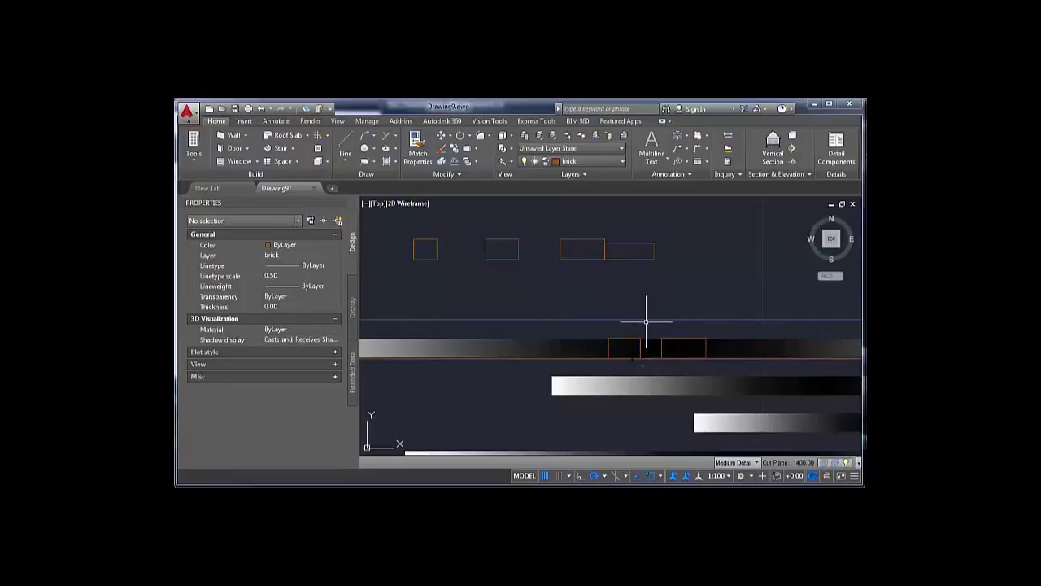
- Turn off the Node running object snap and turn on Nearest
left_click(662, 478)
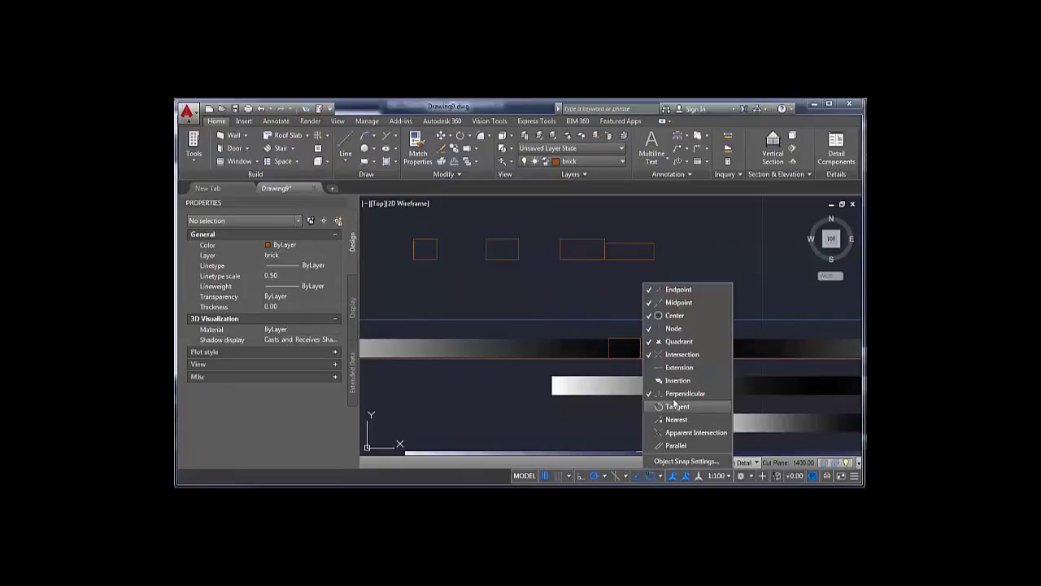
left_click(680, 328)
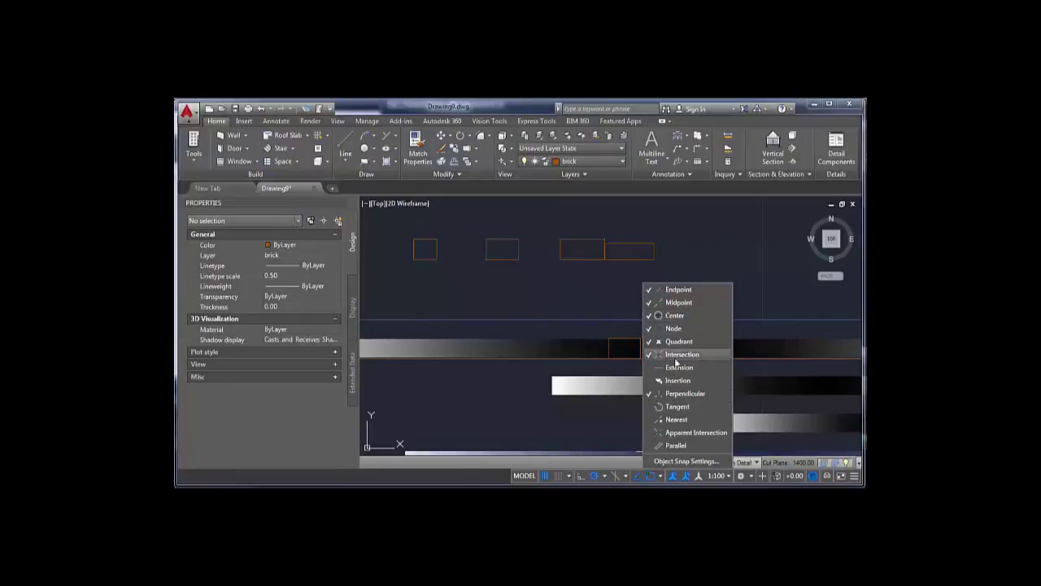
left_click(675, 419)
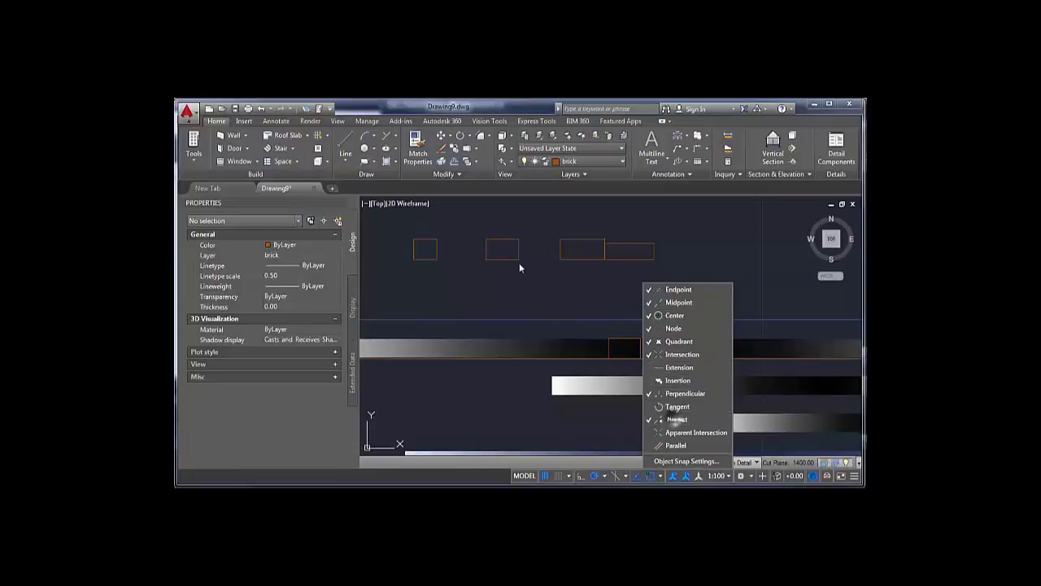
left_click(552, 300)
middle_click_drag(502, 281, 544, 299)
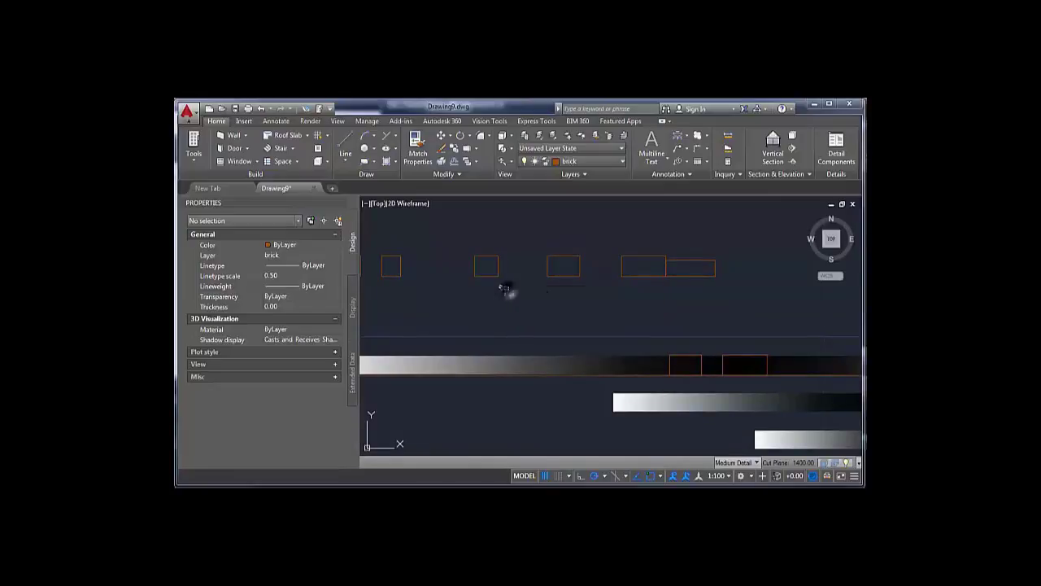
left_click(480, 274)
key("o")
key("Return")
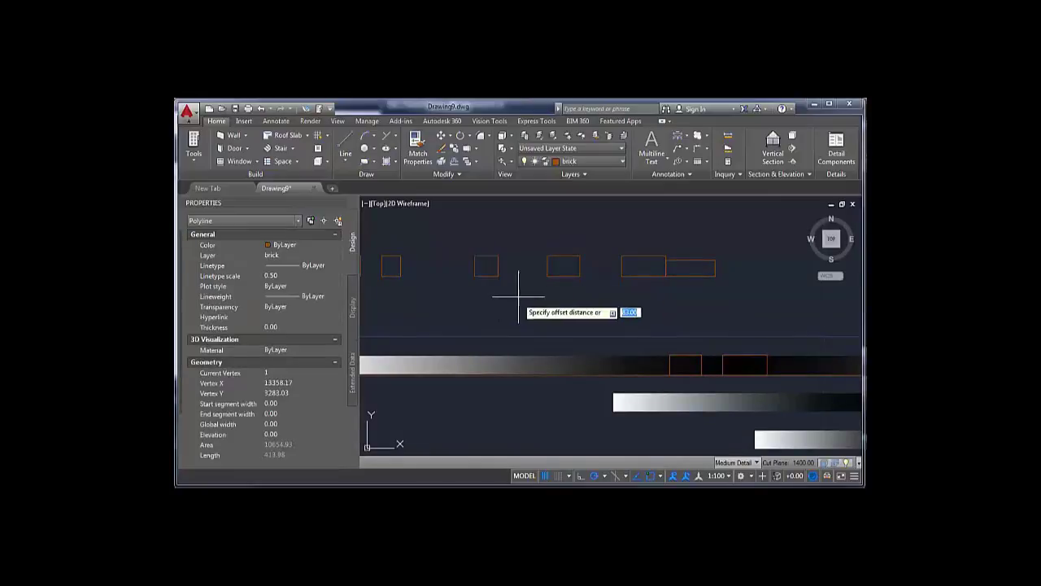
left_click(495, 280)
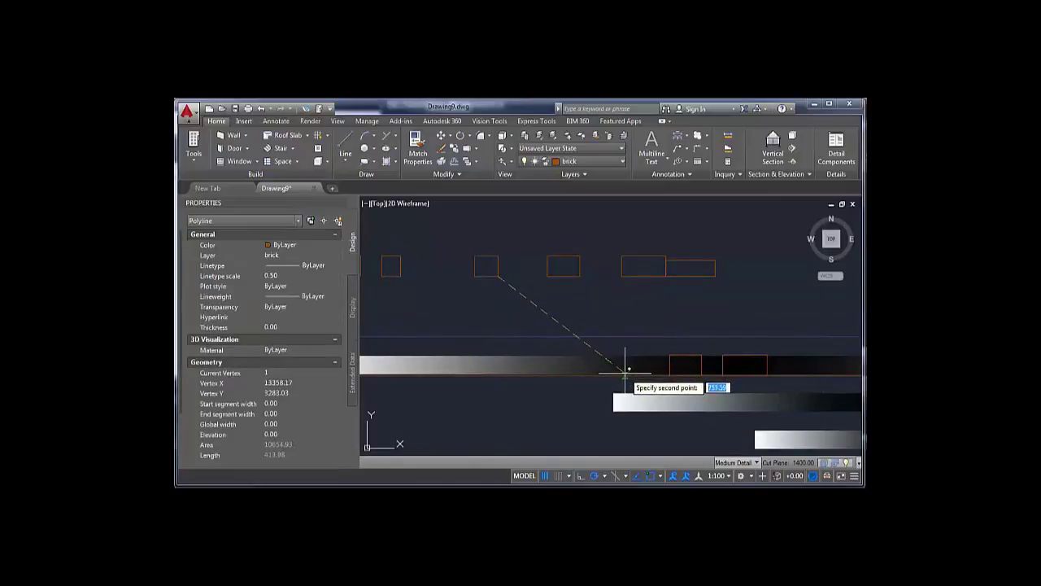
left_click(628, 374)
key("Escape")
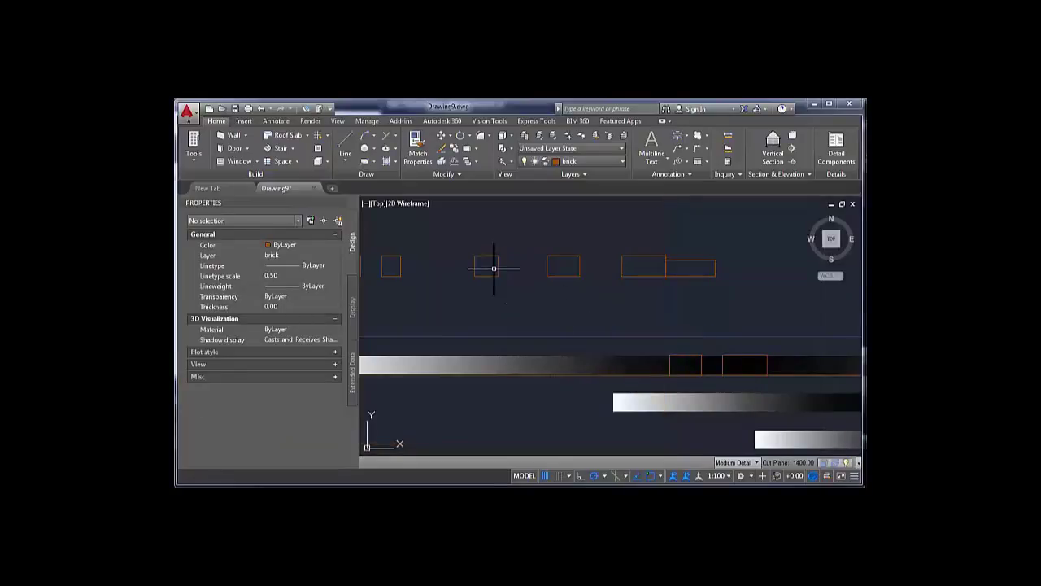
- Copy the nearly square brick by its lower-right corner onto the construction line, left of the two bricks on the uppermost gradient bar
left_click(489, 266)
type("c")
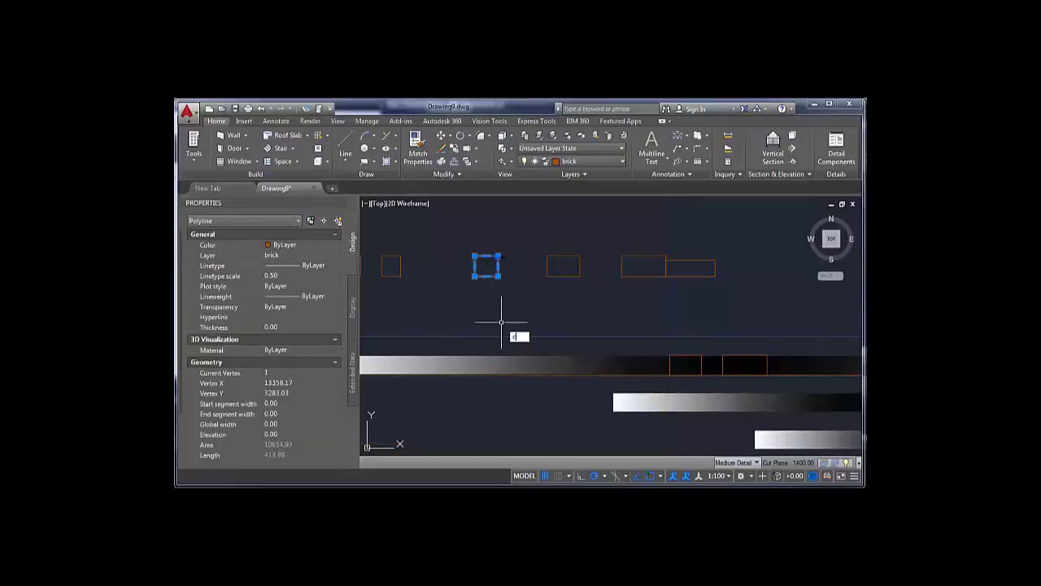
type("o")
key("Return")
left_click(499, 277)
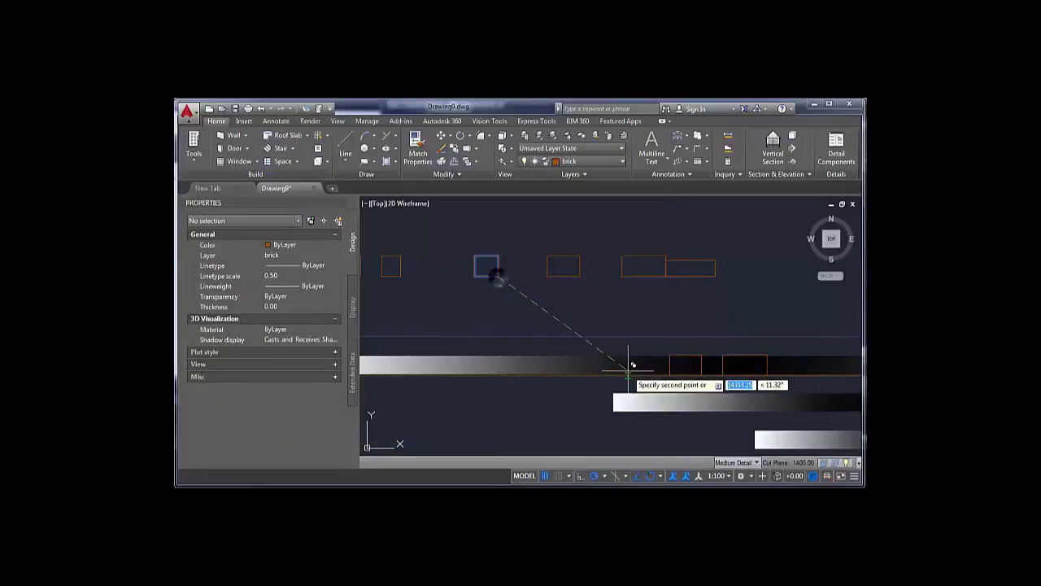
left_click(632, 365)
middle_click_drag(689, 376, 633, 365)
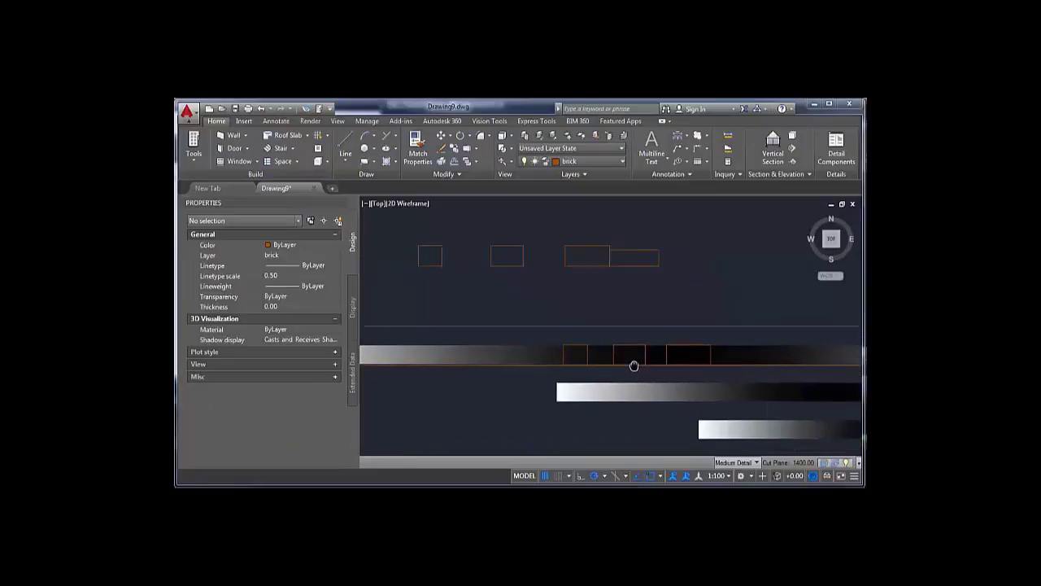
scroll(633, 365, "down", 2)
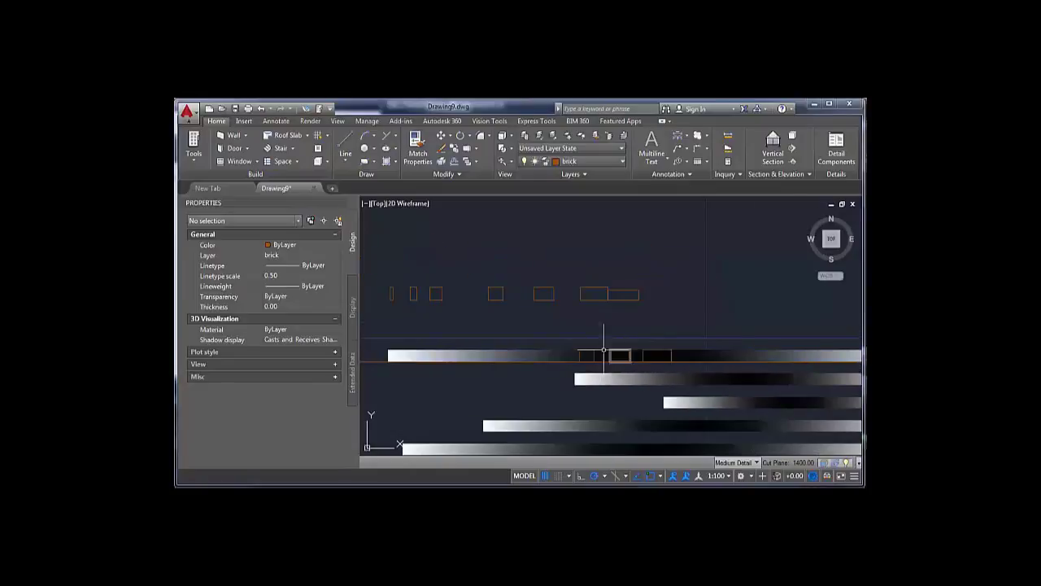
scroll(598, 355, "up", 2)
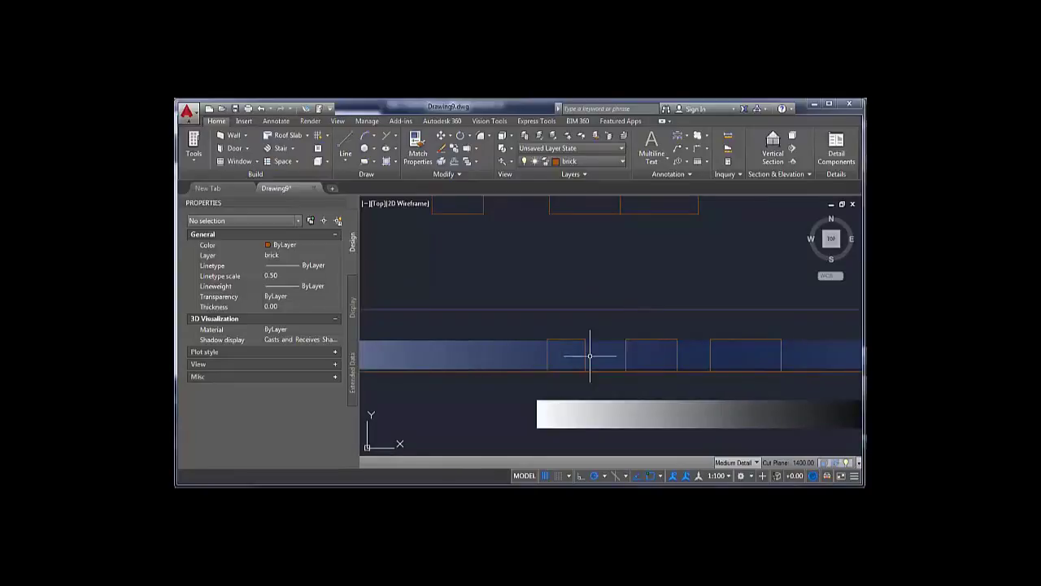
scroll(596, 350, "down", 2)
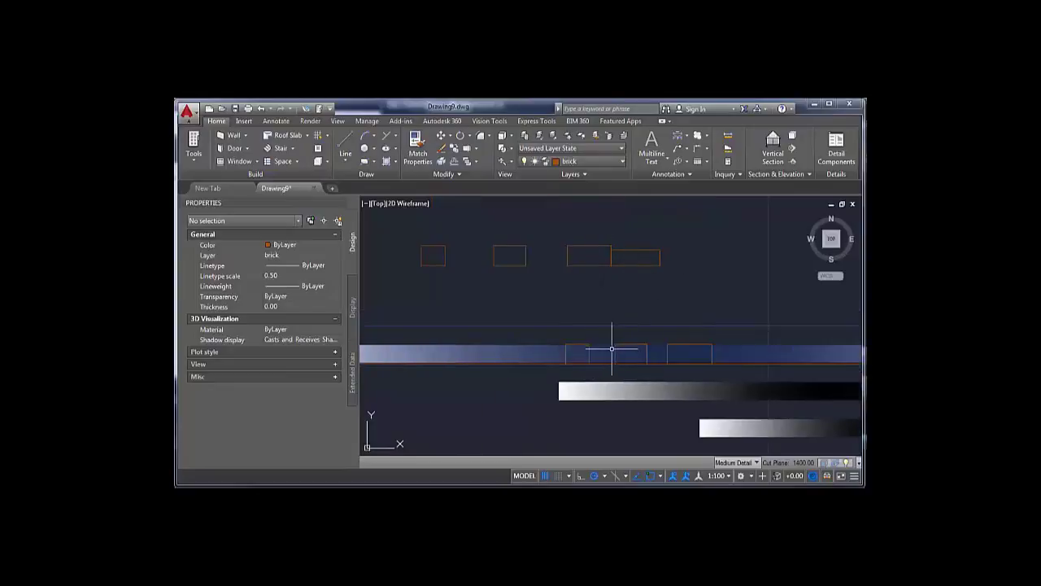
middle_click_drag(611, 349, 574, 342)
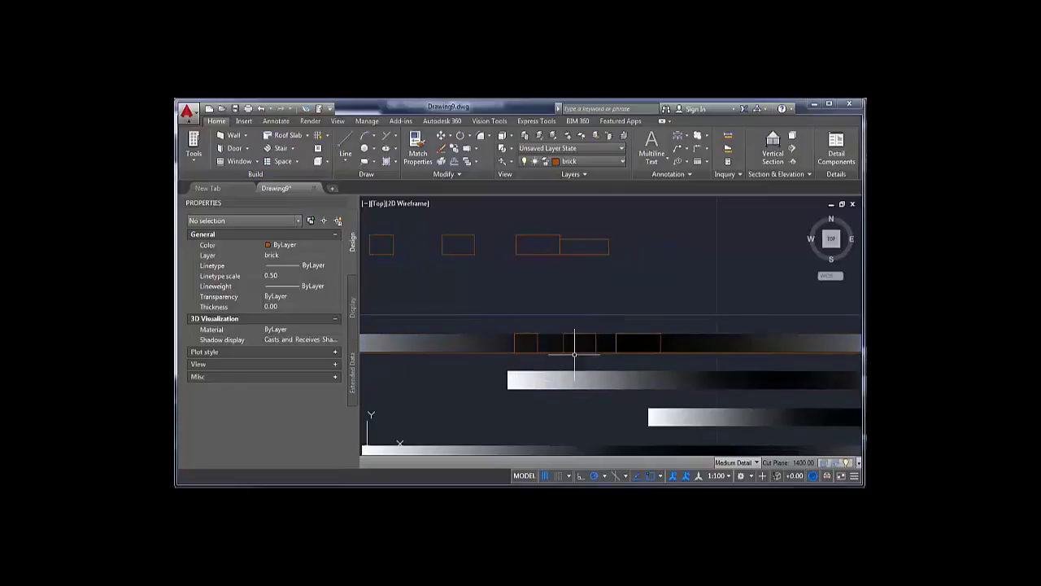
middle_click_drag(575, 341, 564, 321)
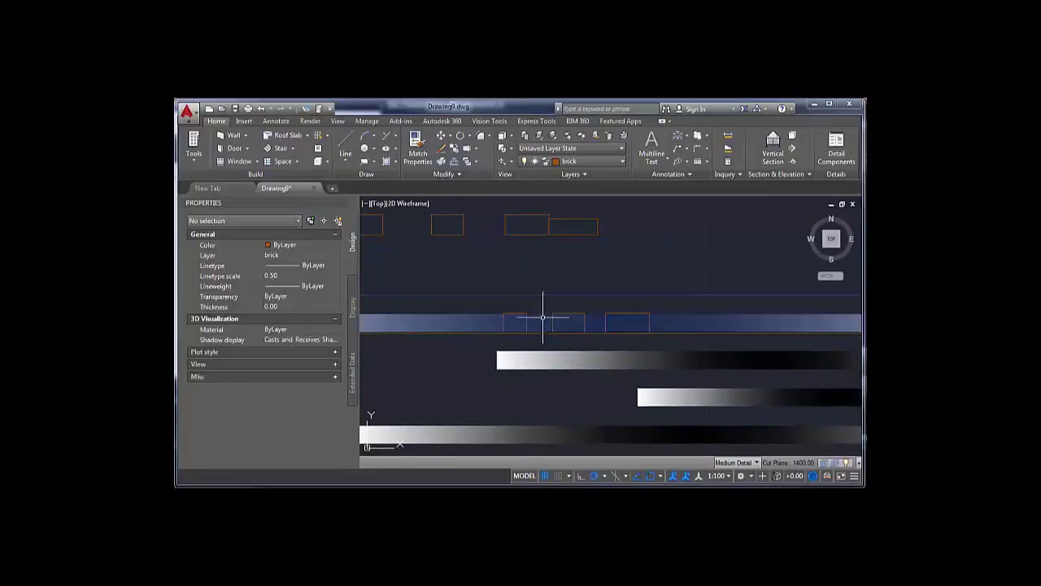
left_click(483, 280)
left_click(538, 291)
- Draw a 110 by 76 rectangle from the lower-right corner of the last brick in the upper row
middle_click_drag(575, 250, 573, 286)
type("rec")
key("Return")
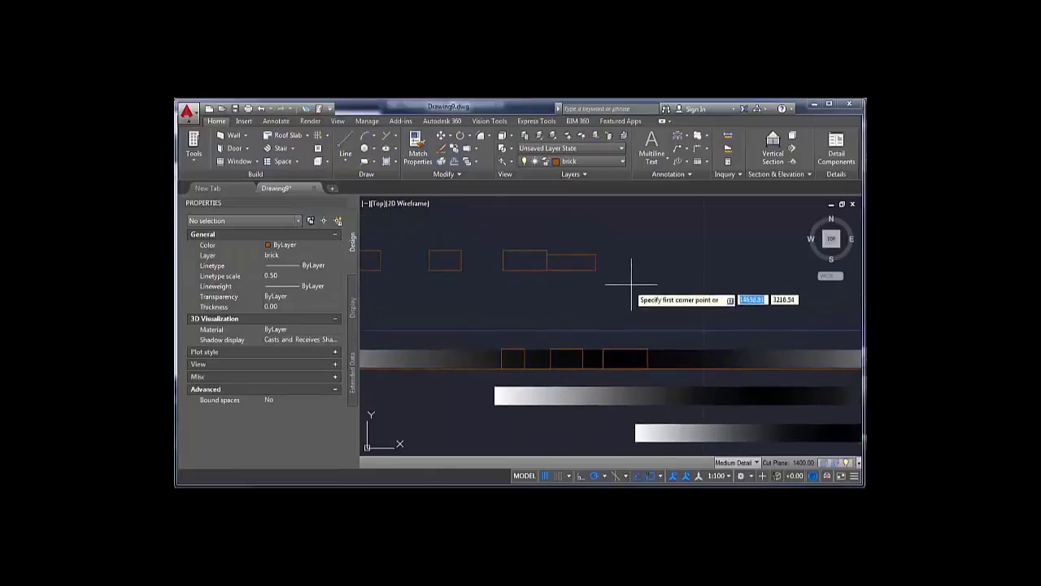
left_click(596, 271)
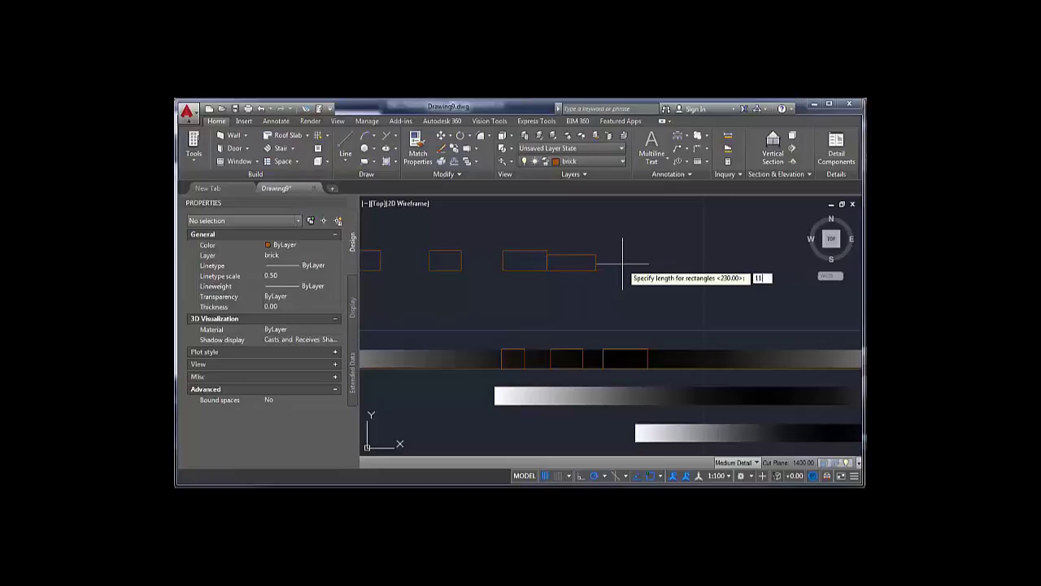
key("Return")
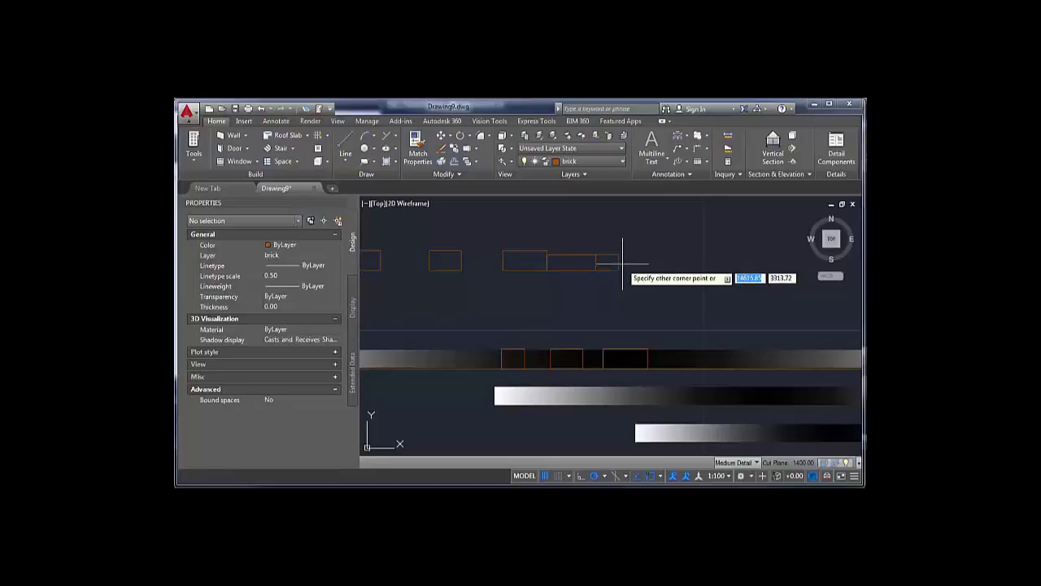
left_click(622, 263)
left_click(616, 264)
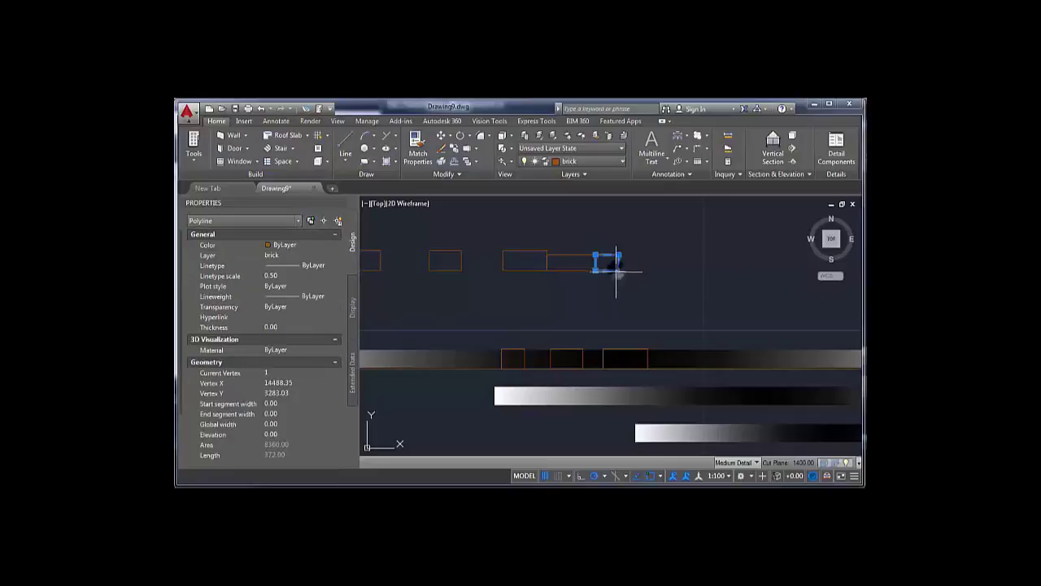
type("co")
key("Return")
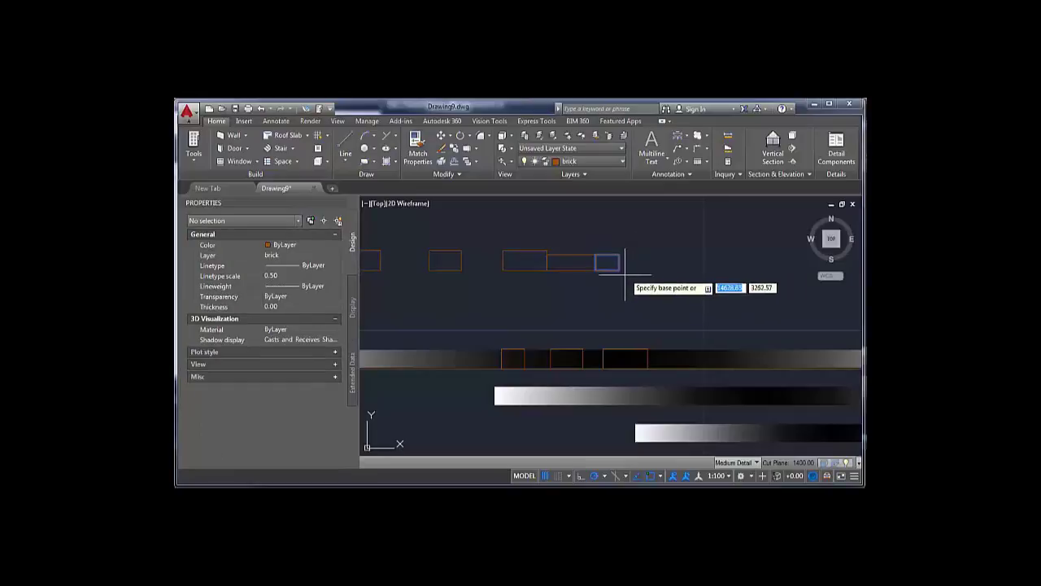
key("Escape")
- Offset the horizontal construction line under the bricks a short distance upward
middle_click_drag(616, 361, 616, 317)
scroll(618, 344, "up", 2)
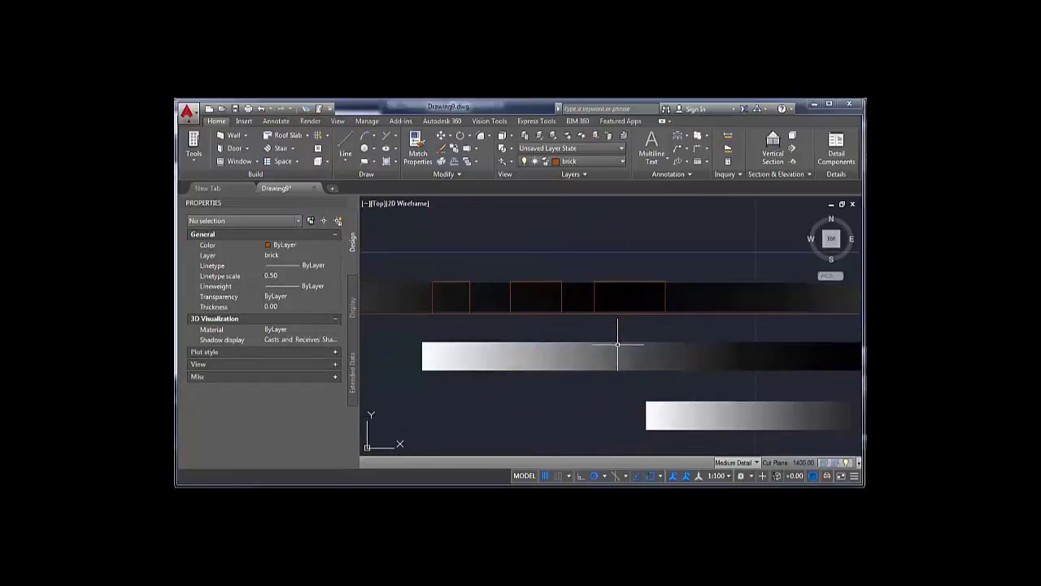
type("o")
key("Return")
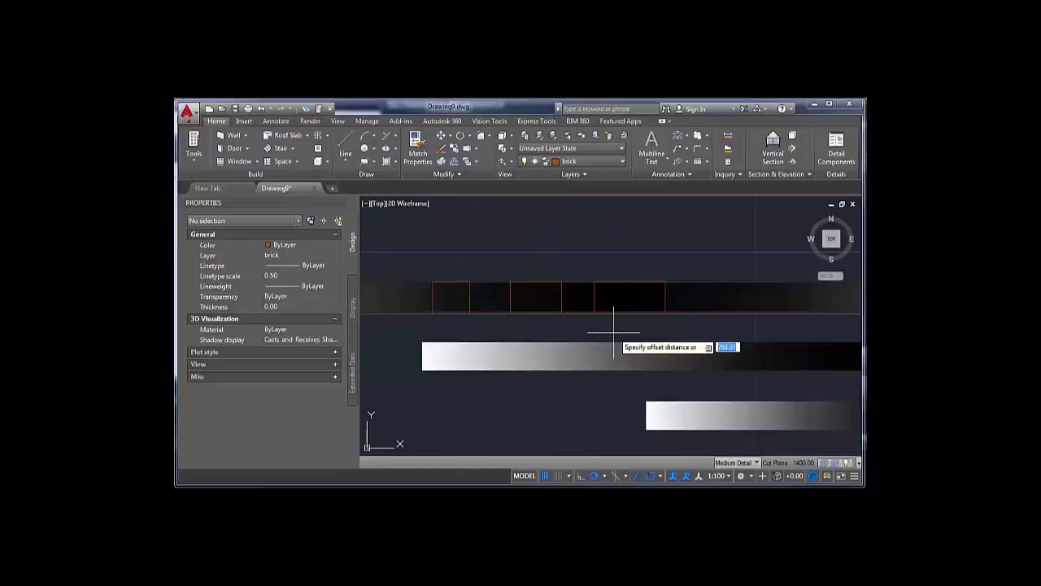
left_click(585, 292)
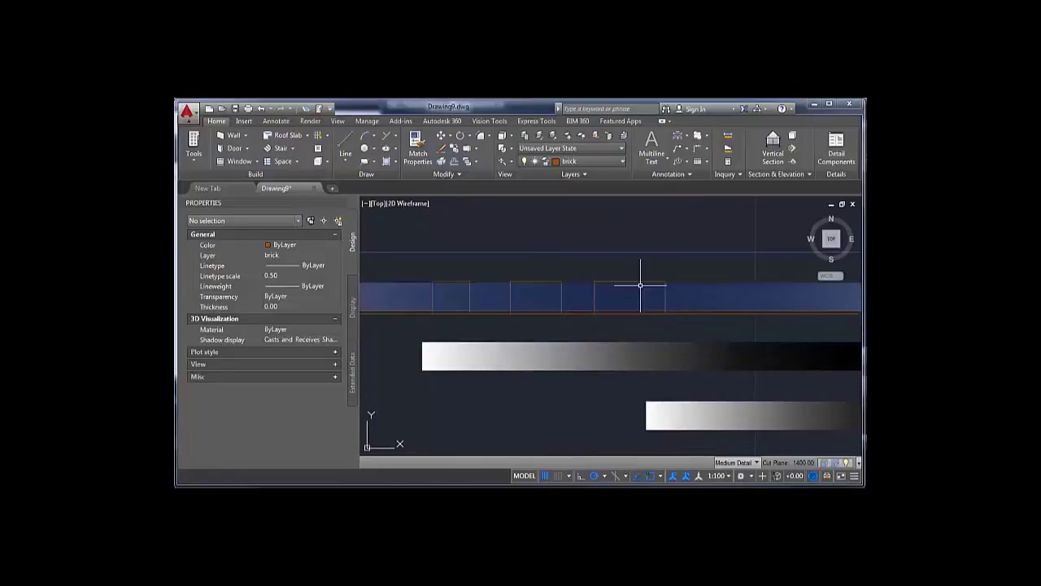
- Move the 110 by 76 brick so its lower-right corner meets the widest bar brick's left edge on the upper construction line
middle_click_drag(646, 300, 648, 344)
middle_click_drag(621, 288, 630, 332)
left_click(622, 245)
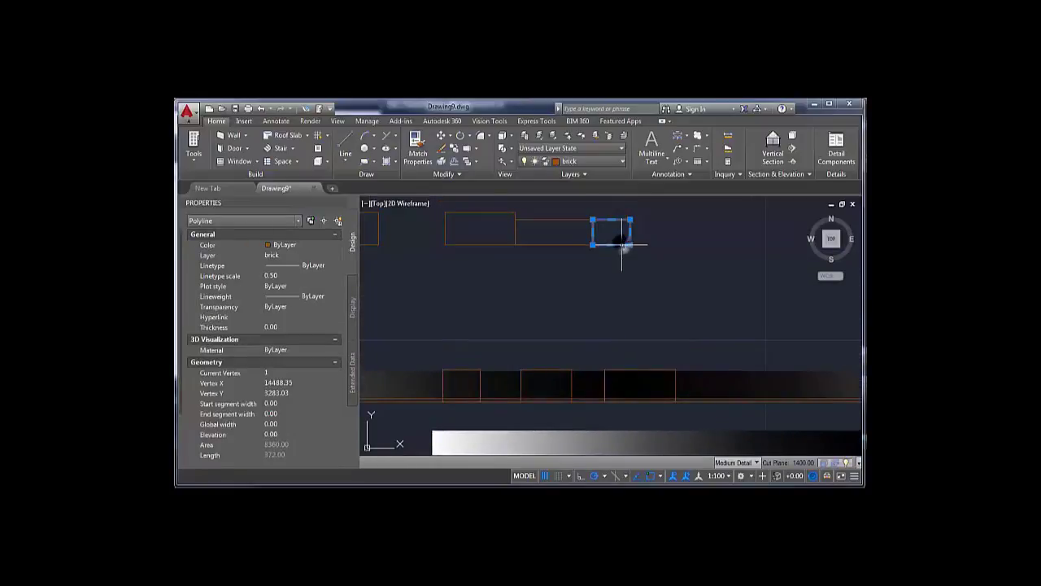
type("m")
key("Return")
left_click(630, 244)
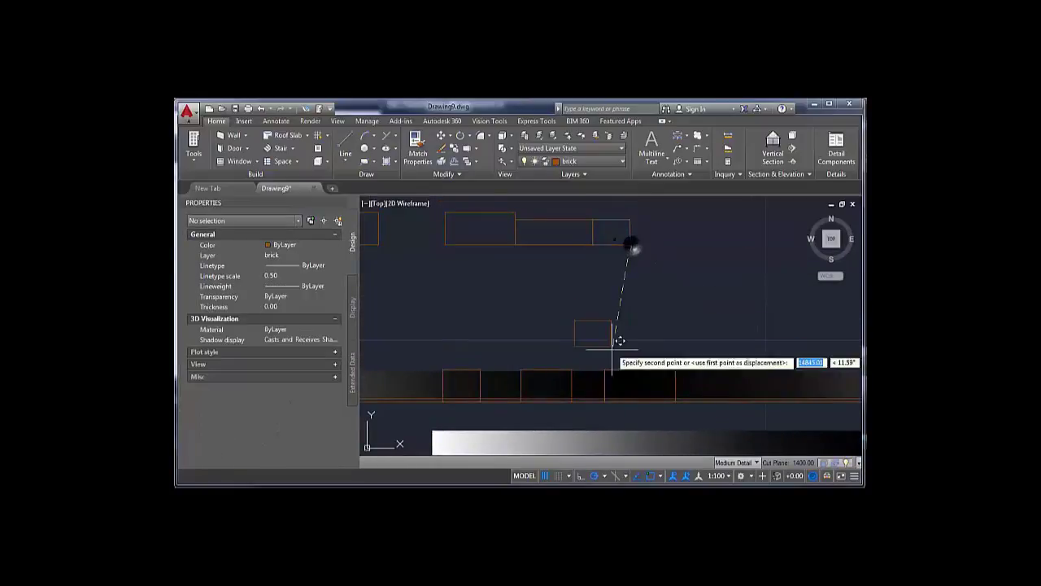
scroll(624, 377, "up", 3)
left_click(586, 421)
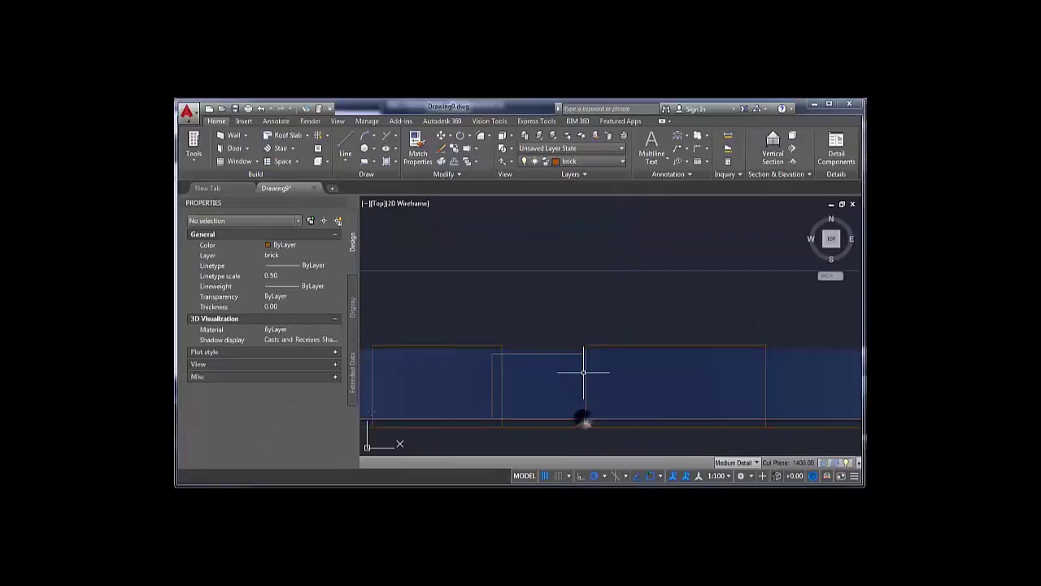
- Move the middle full-height brick on the bar left until its right edge meets the left edge of the shorter brick
left_click(495, 349)
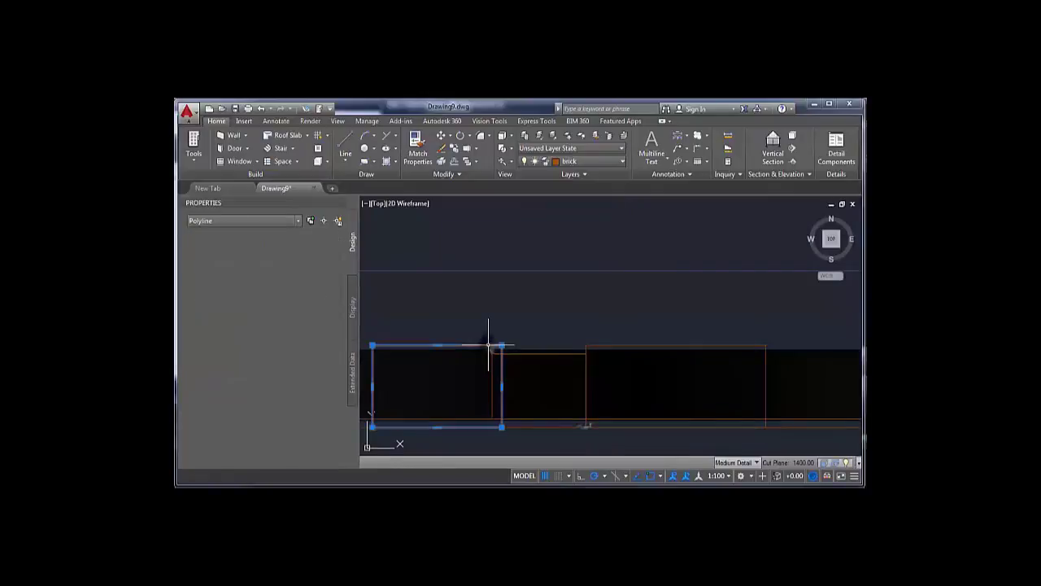
type("m")
key("Return")
left_click(501, 386)
left_click(493, 386)
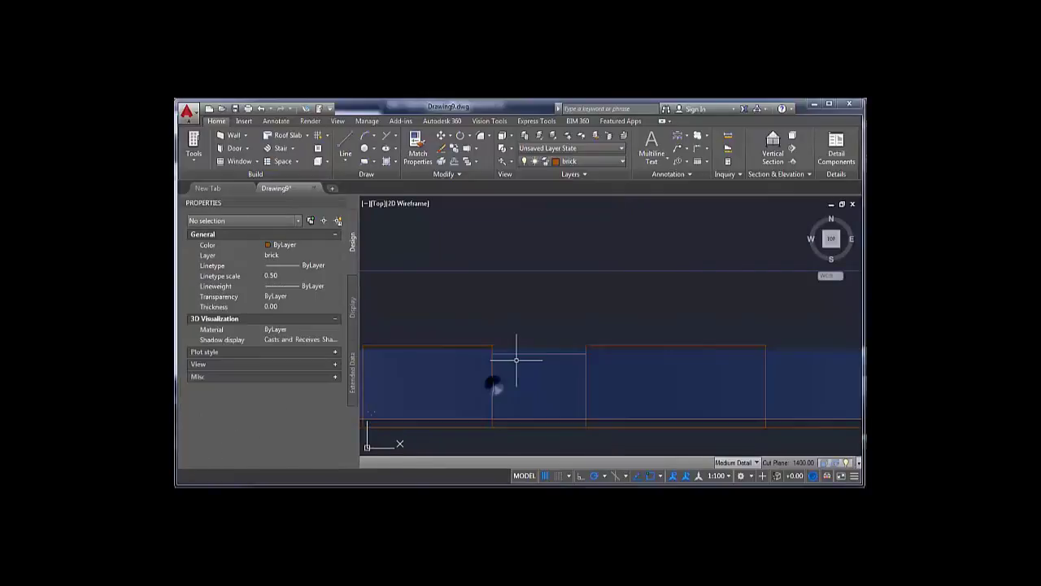
scroll(558, 356, "down", 5)
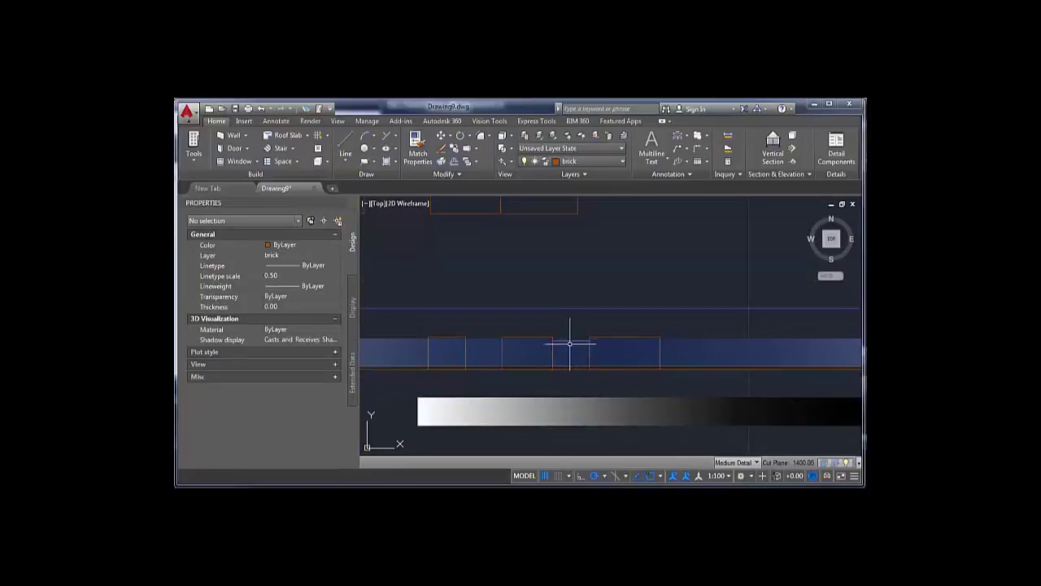
scroll(572, 339, "down", 3)
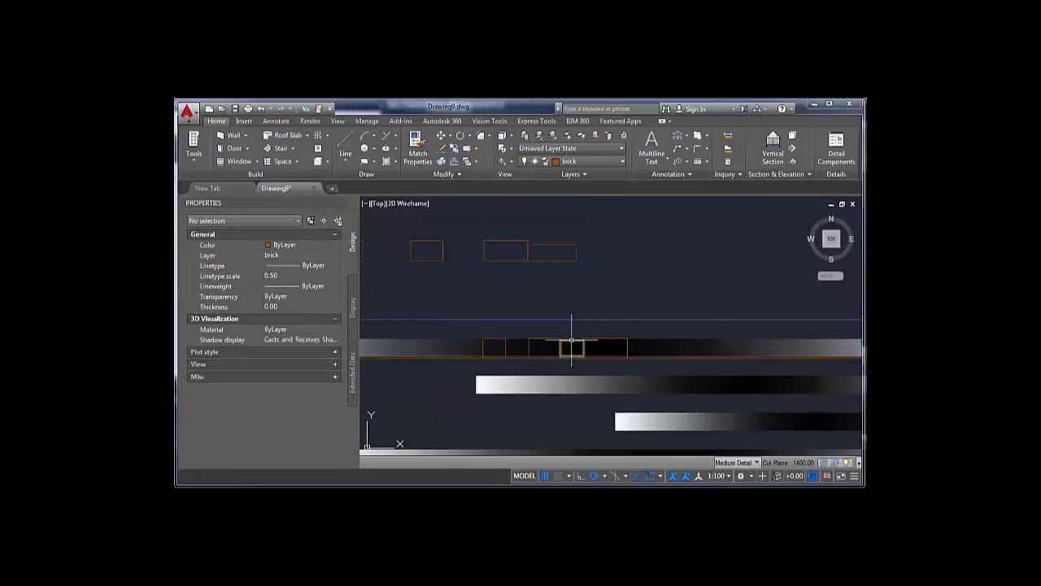
scroll(573, 342, "up", 3)
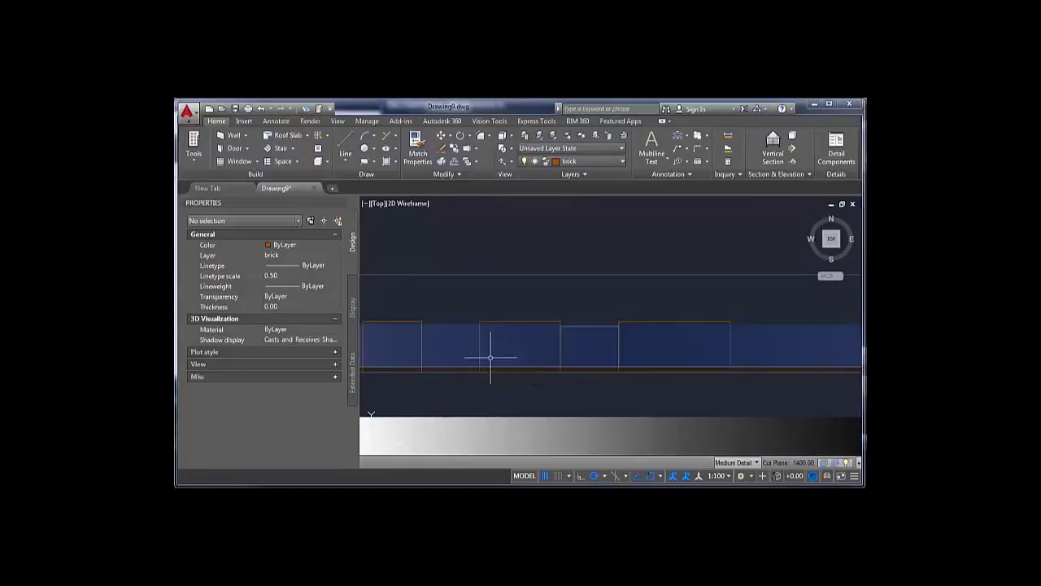
- Turn off the recHatch layer so the gradient bars are hidden behind the bricks
scroll(545, 358, "down", 3)
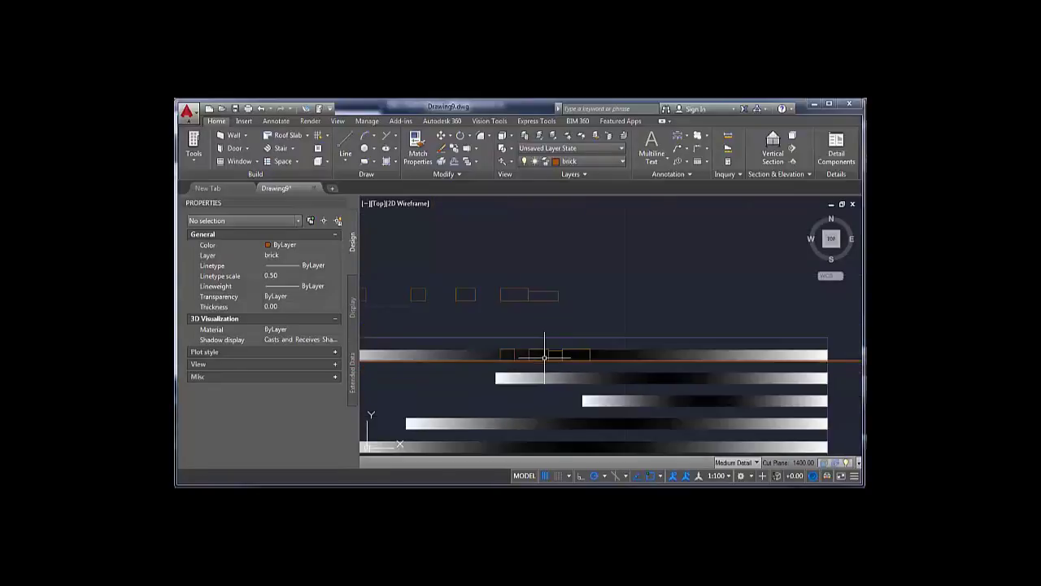
left_click(586, 161)
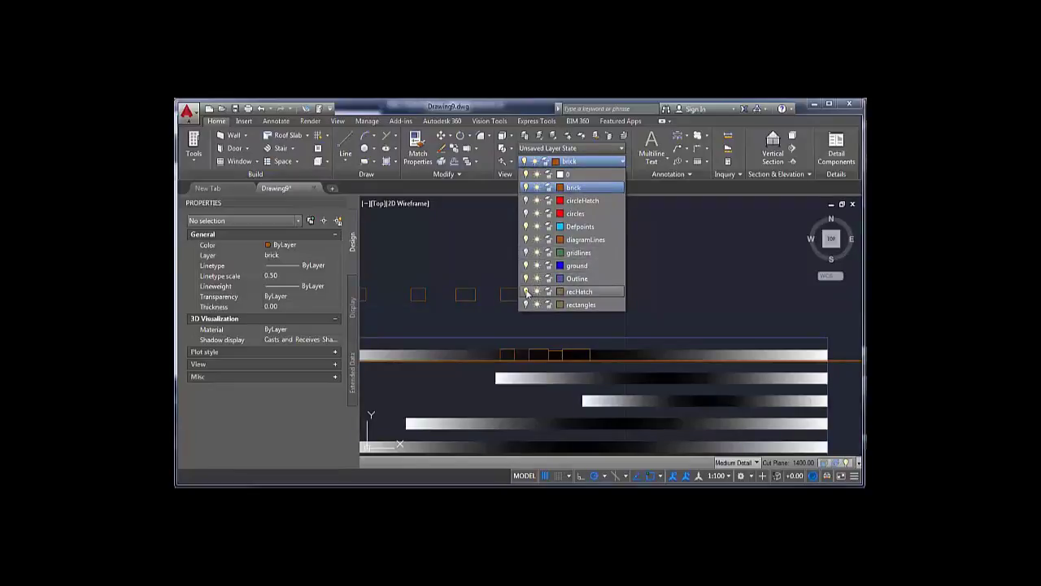
left_click(667, 281)
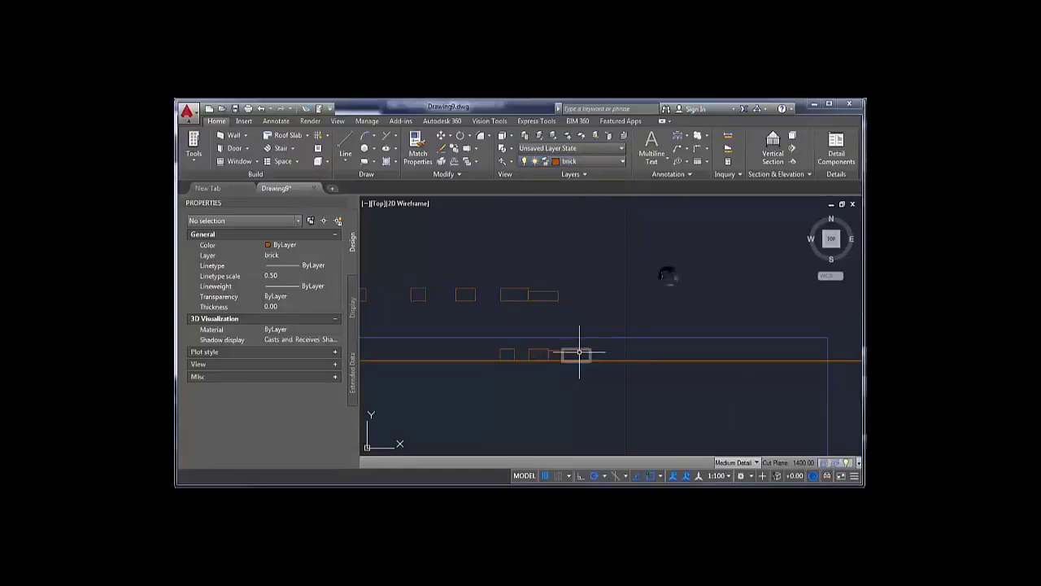
scroll(575, 353, "up", 2)
middle_click_drag(574, 353, 605, 336)
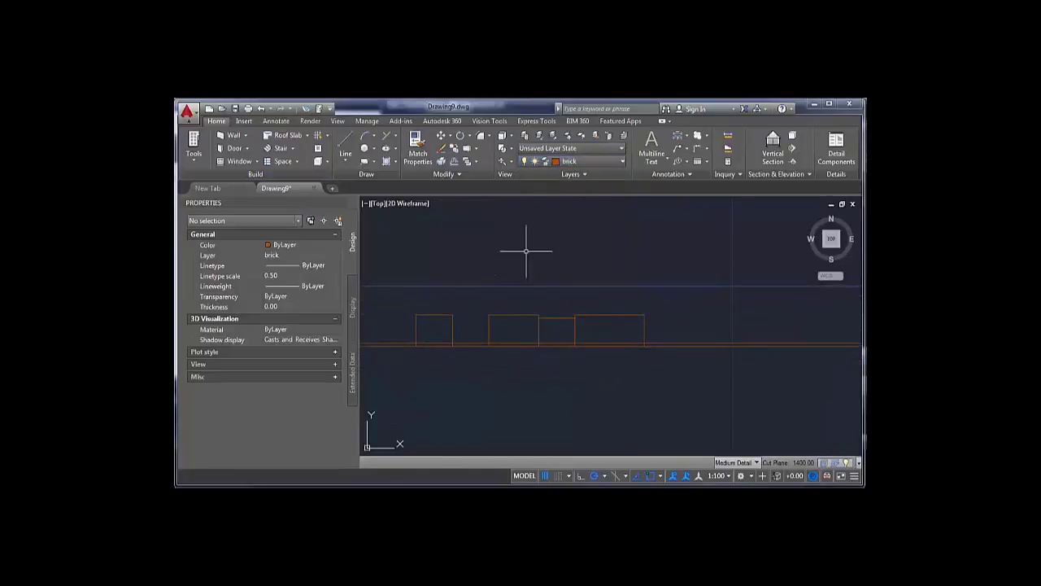
- Make circleHatch the current layer and turn its visibility on
left_click(623, 163)
left_click(623, 163)
left_click(623, 163)
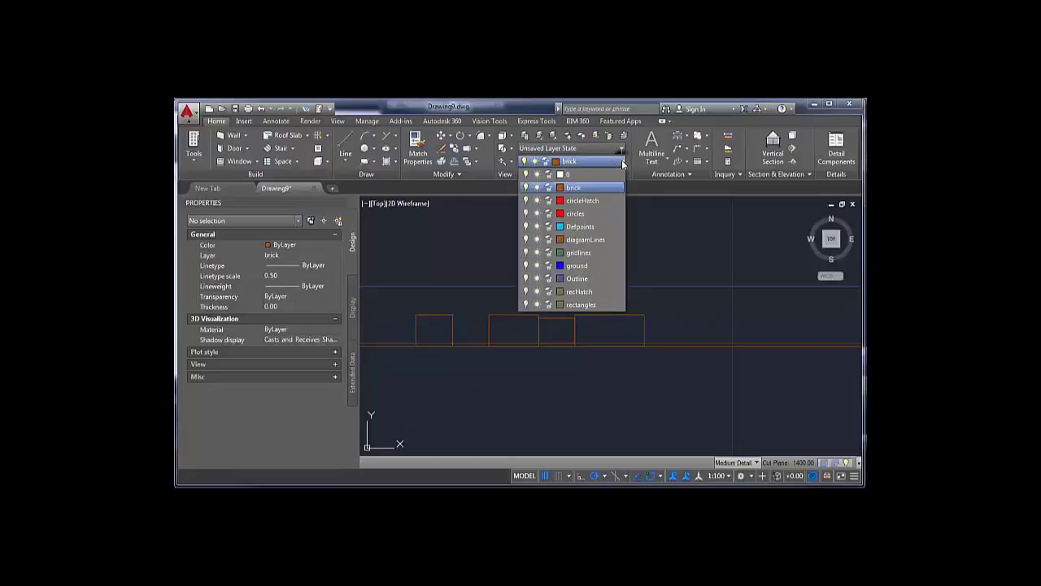
left_click(603, 201)
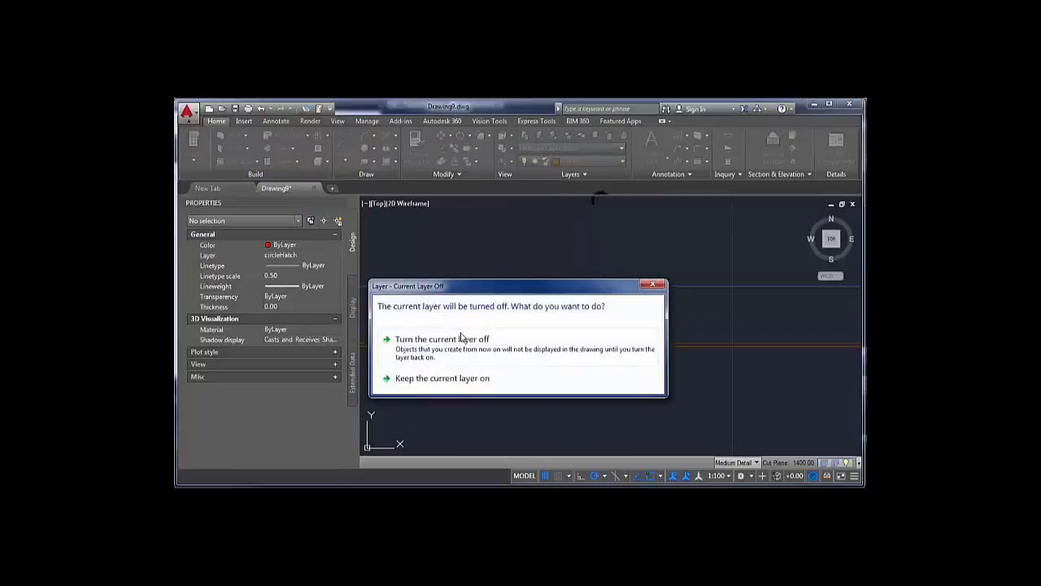
left_click(467, 340)
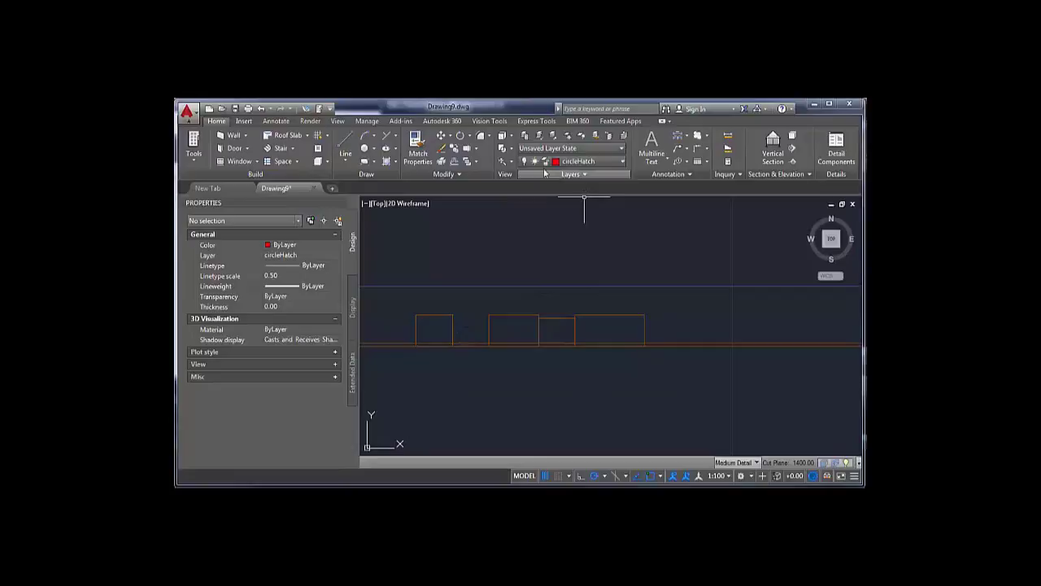
left_click(606, 161)
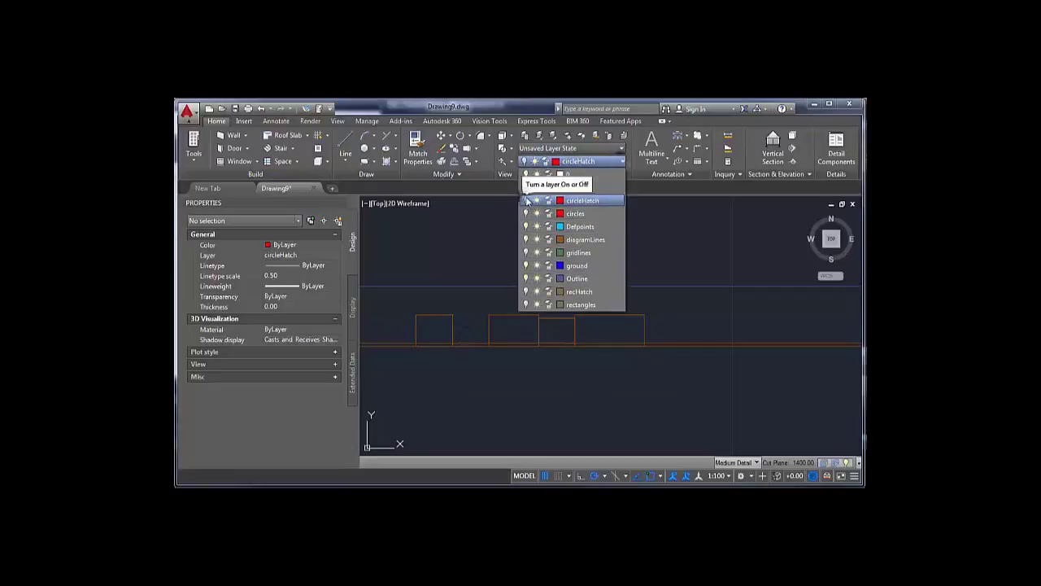
left_click(526, 200)
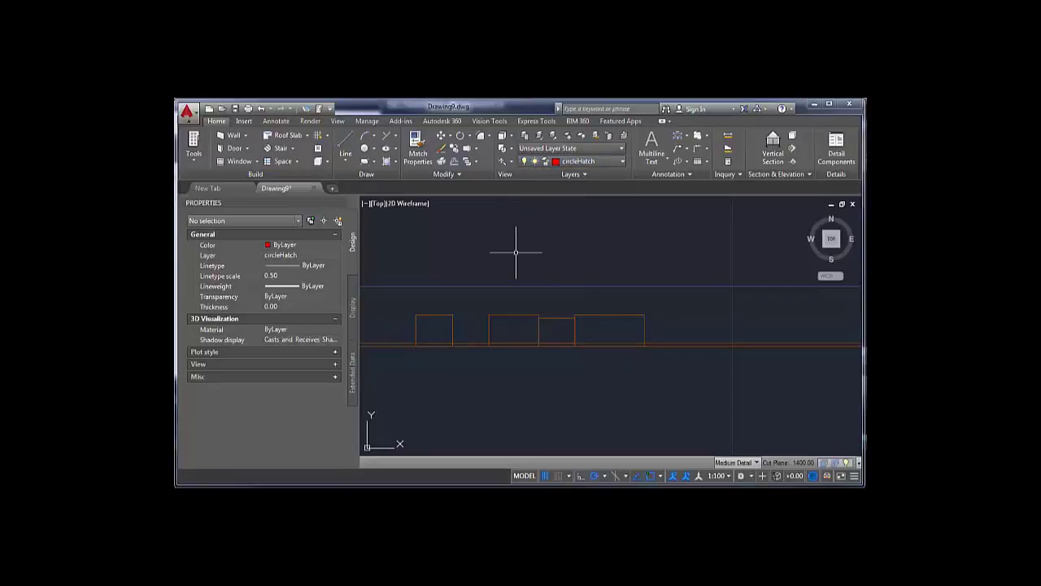
- Fill the three full-height bricks on the construction lines with a solid hatch, including the thin strips at their base
key("Return")
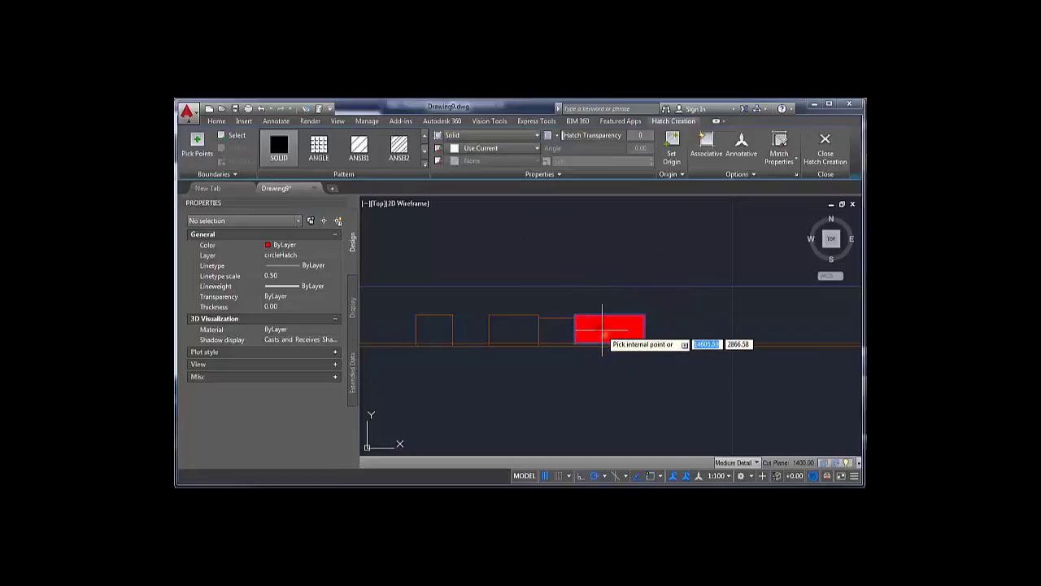
left_click(520, 329)
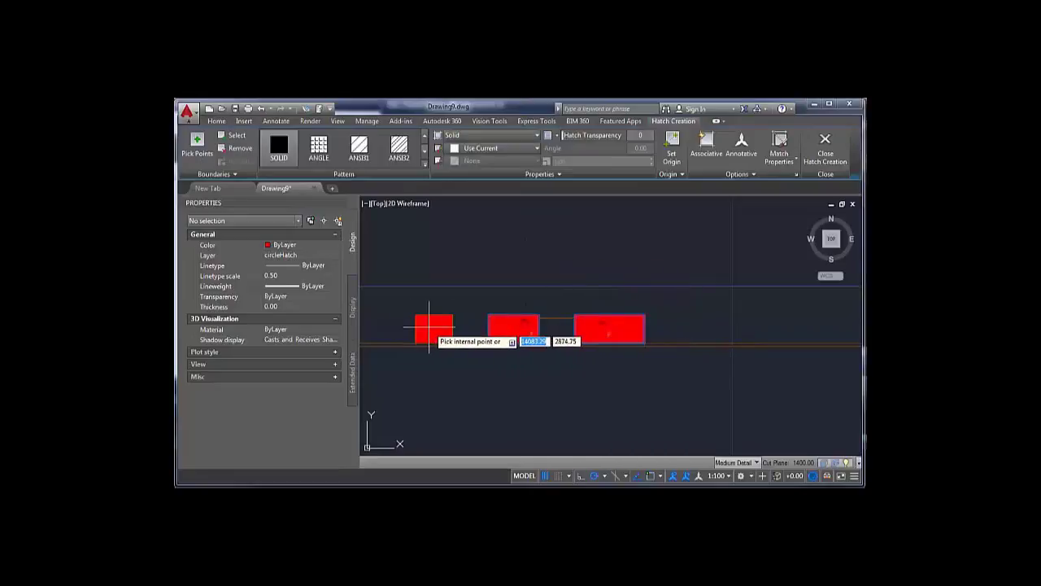
scroll(431, 330, "up", 3)
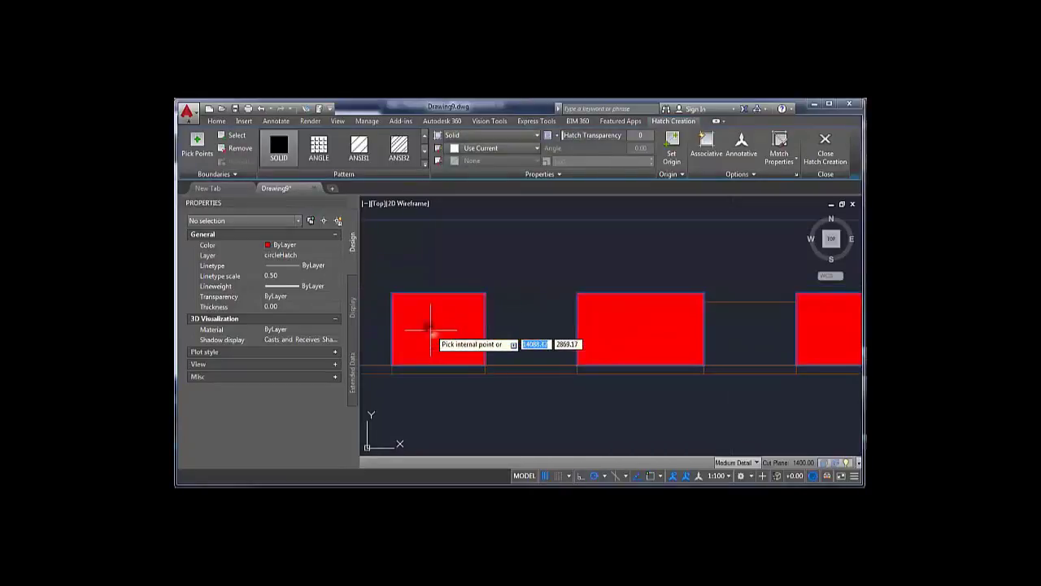
left_click(432, 368)
left_click(613, 368)
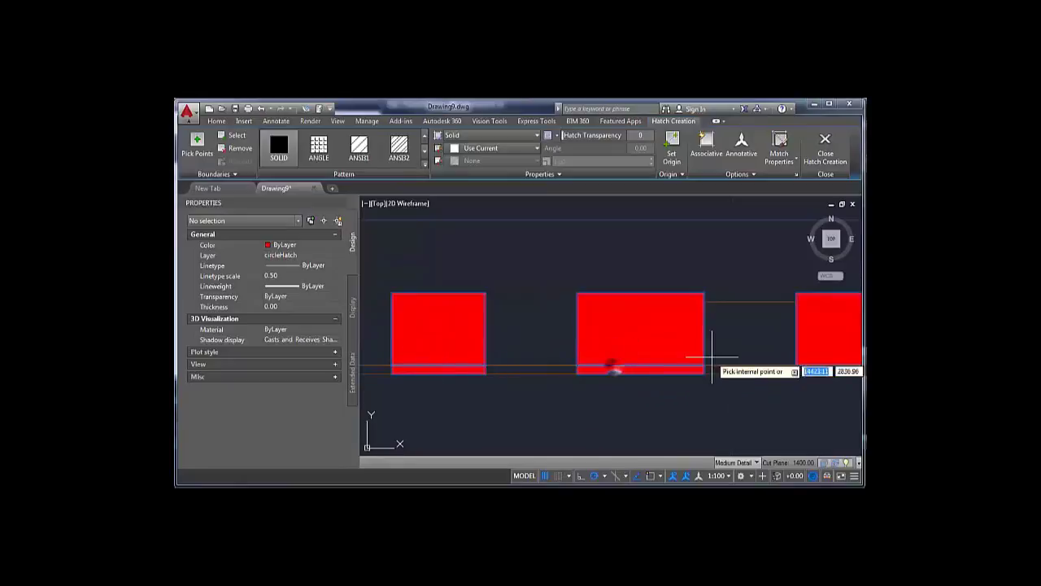
left_click(807, 369)
middle_click_drag(797, 332, 557, 303)
key("Return")
scroll(648, 323, "down", 5)
scroll(553, 292, "down", 4)
scroll(555, 287, "up", 4)
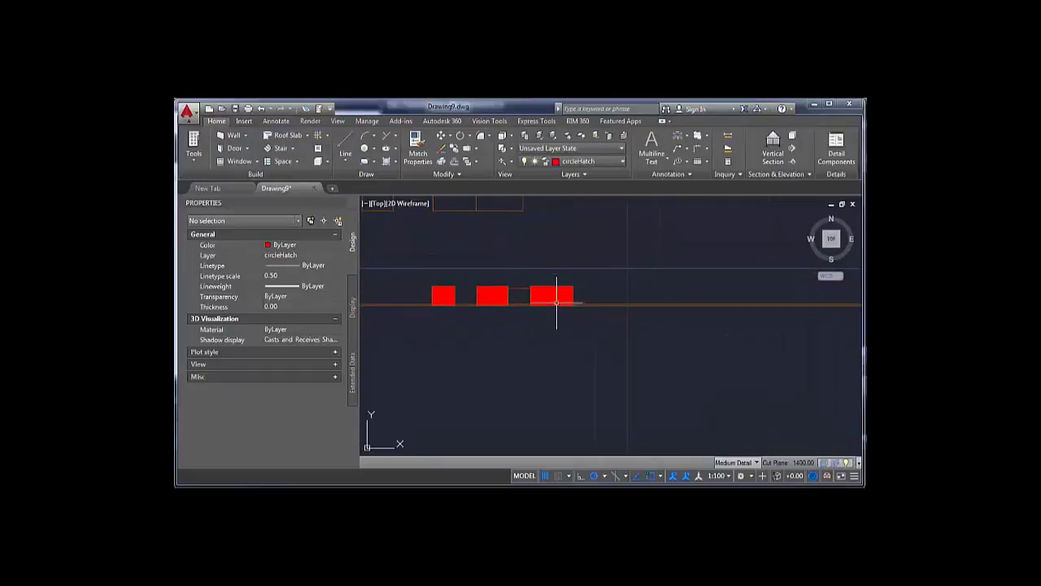
- Turn the recHatch layer back on to show the gradient bars
scroll(600, 337, "down", 5)
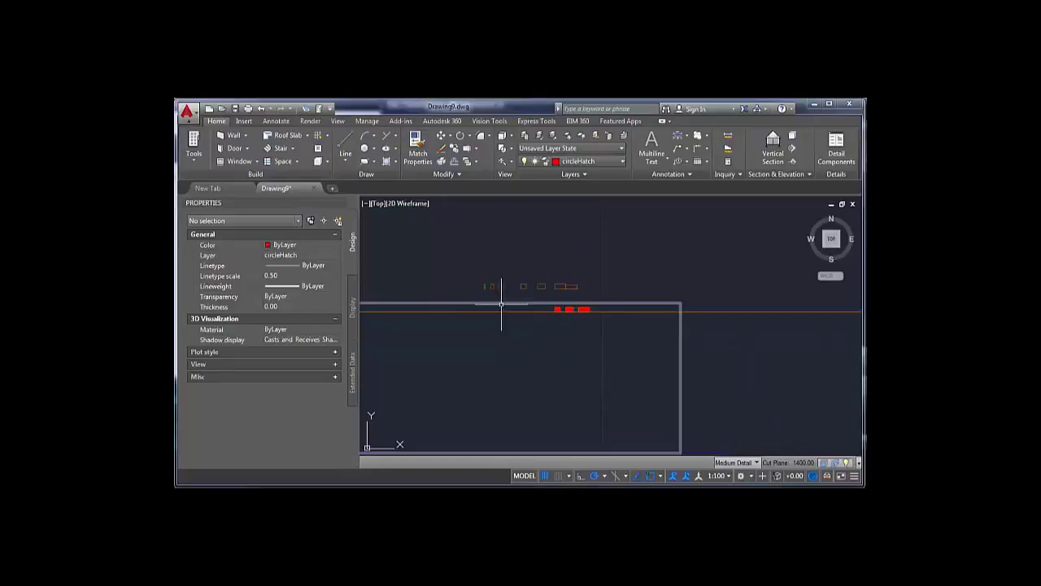
left_click(603, 161)
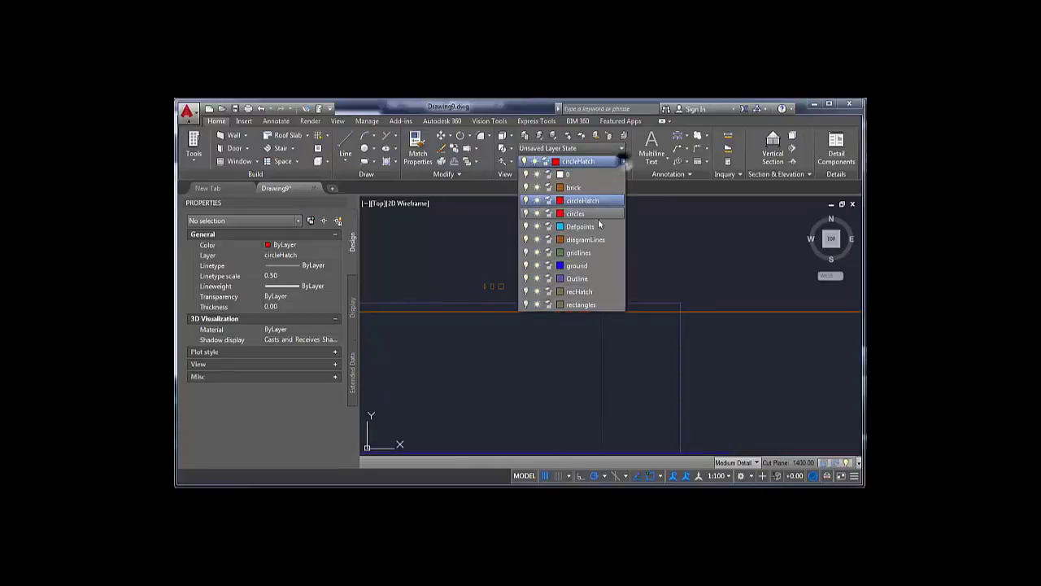
left_click(525, 292)
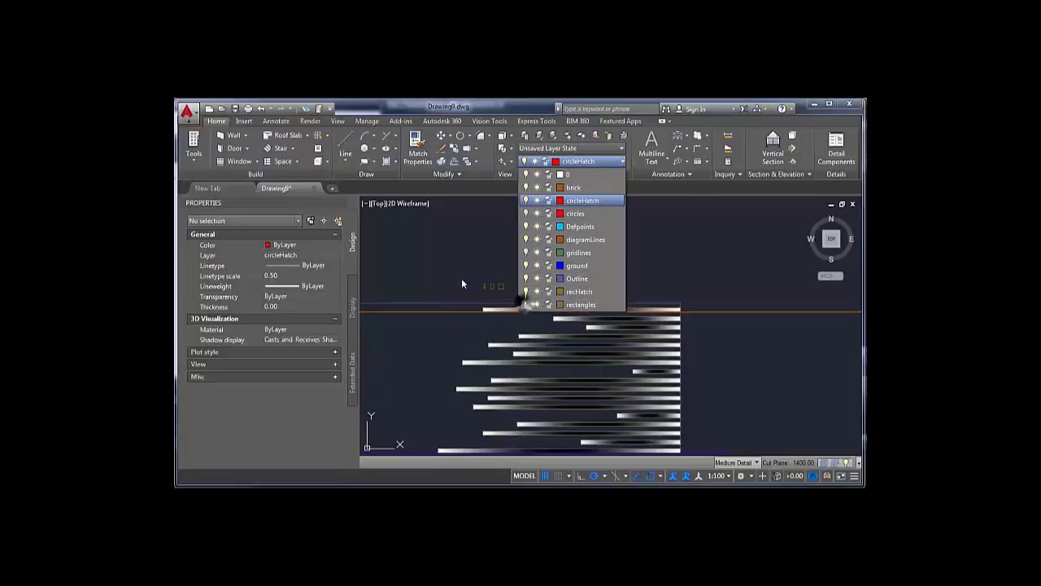
- Examine the solid-filled bricks against the uppermost gradient bar and the whole gradient-bar diagram
middle_click_drag(559, 311, 560, 275)
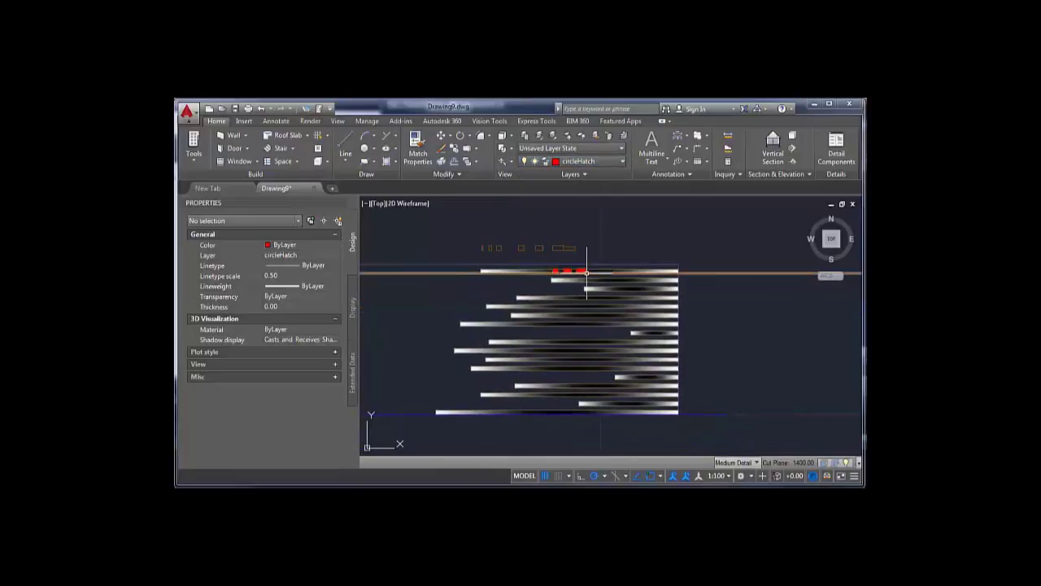
scroll(560, 275, "up", 3)
scroll(569, 280, "down", 3)
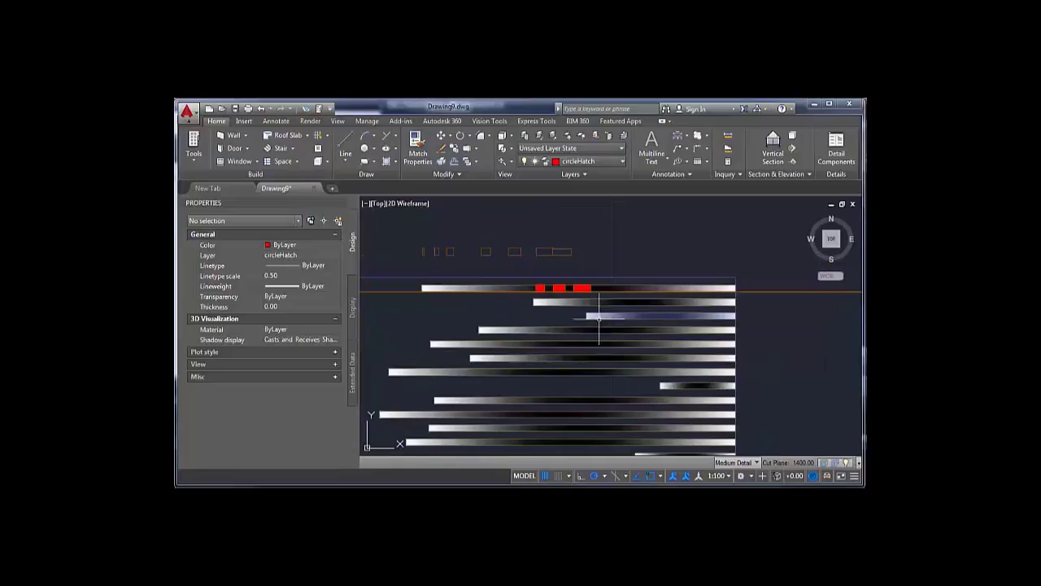
scroll(598, 340, "down", 1)
middle_click_drag(596, 344, 614, 355)
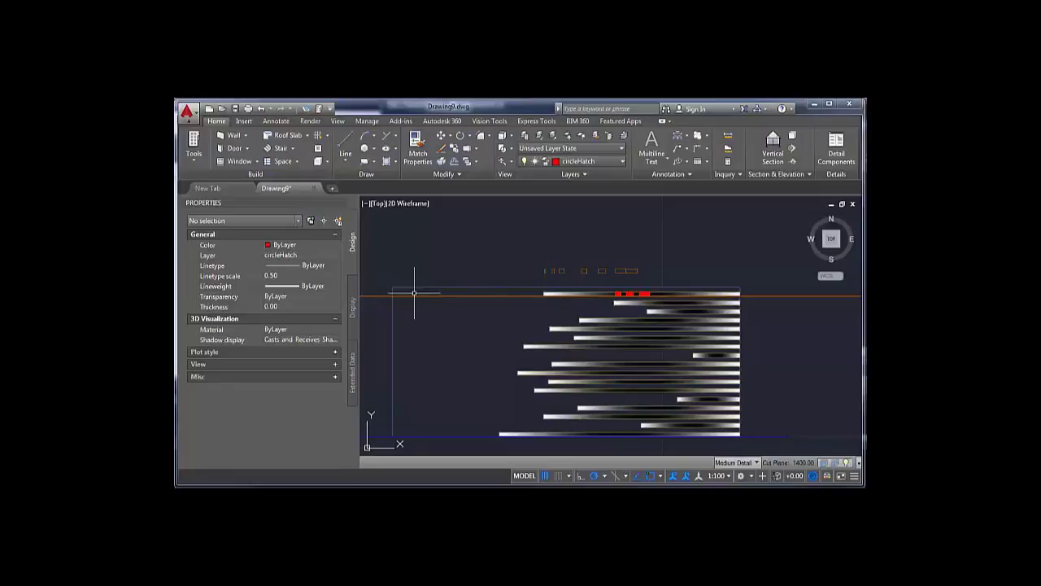
scroll(500, 283, "down", 2)
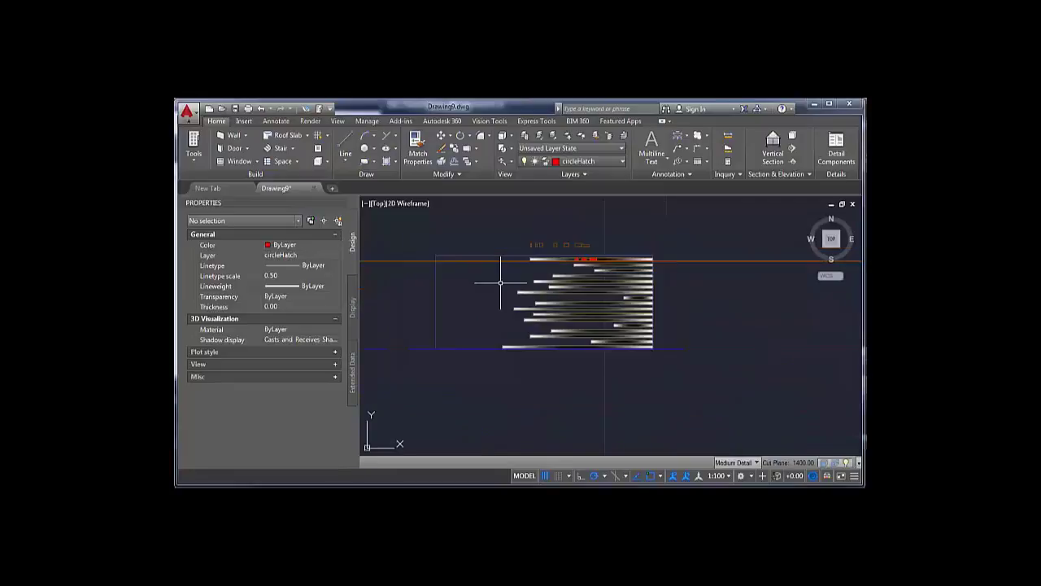
scroll(491, 294, "up", 2)
- Delete the two horizontal construction lines that cross the upper part of the line-and-circle diagram
scroll(488, 293, "down", 4)
middle_click_drag(436, 301, 554, 296)
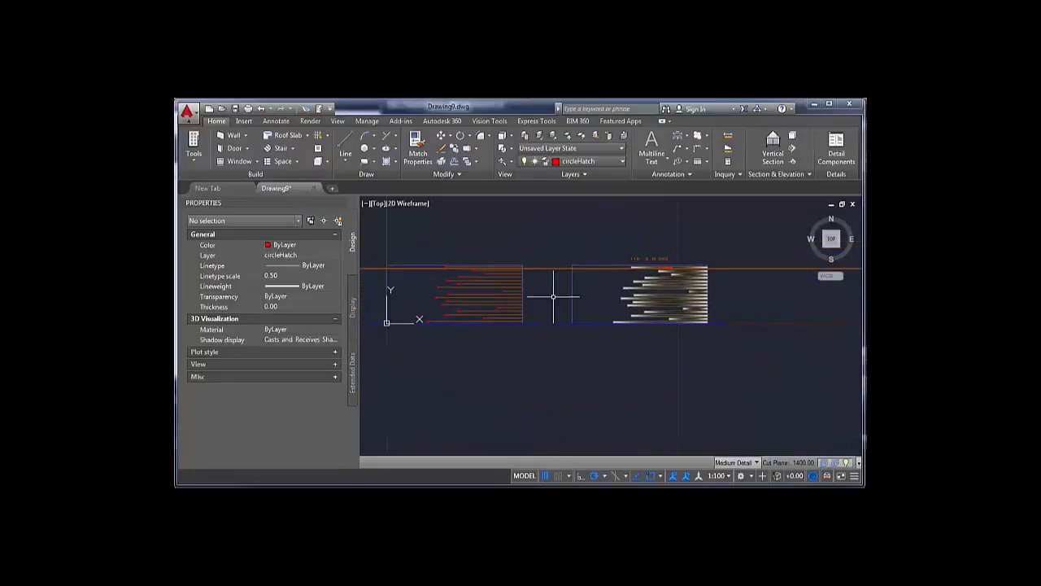
scroll(435, 301, "up", 4)
mouse_move(449, 292)
middle_mouse_down()
mouse_move(562, 318)
mouse_move(553, 331)
middle_mouse_up()
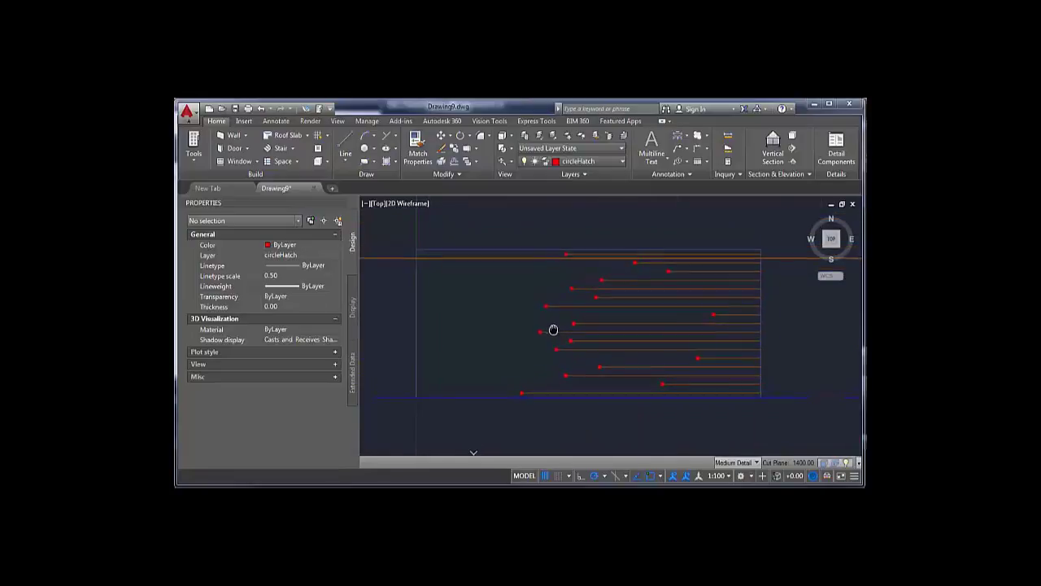
middle_click_drag(389, 287, 472, 298)
left_click(464, 298)
left_click(428, 250)
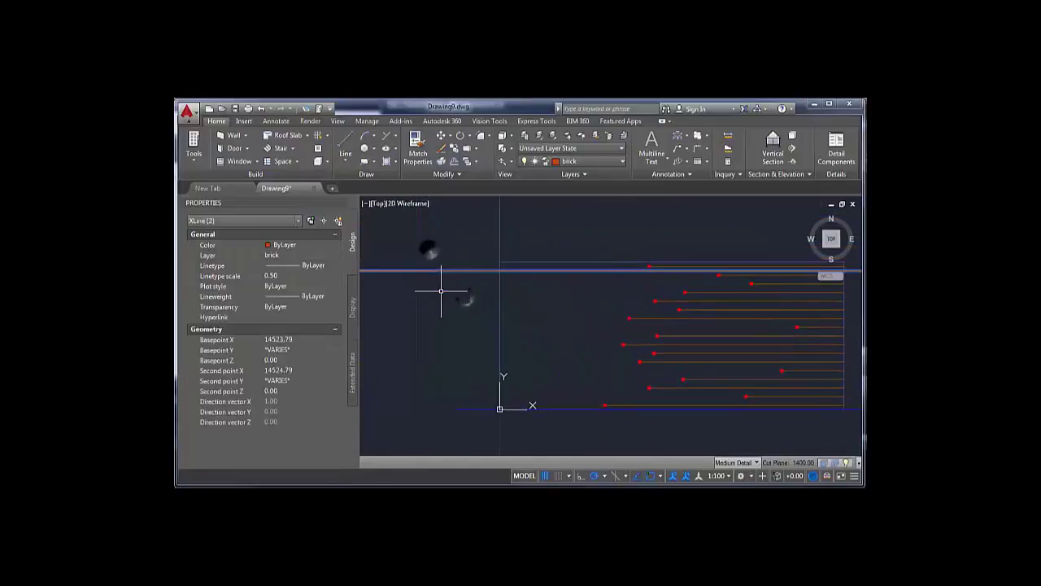
key("Delete")
middle_click_drag(643, 318, 553, 300)
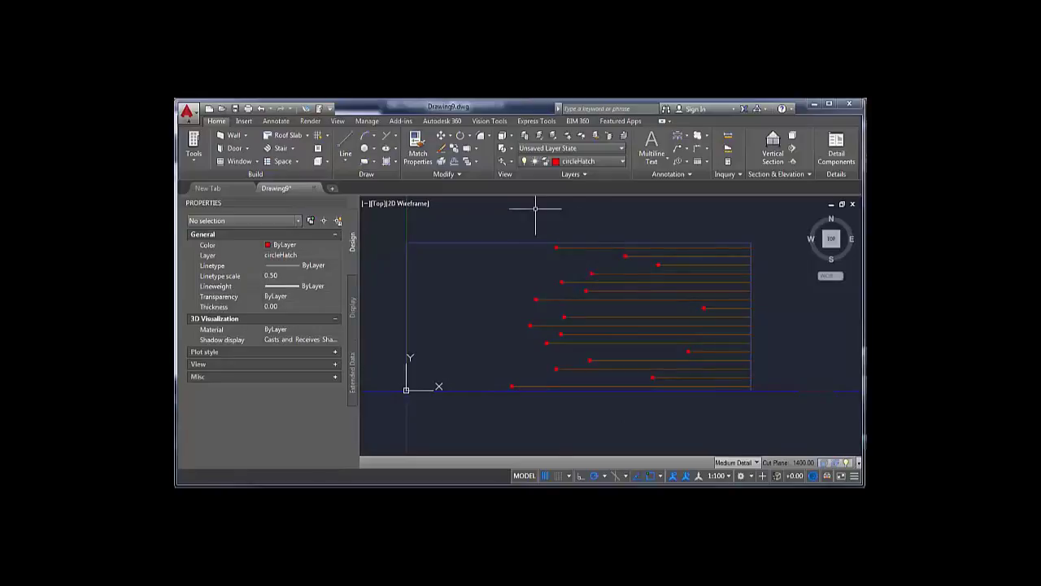
- Set the plot style of all layers, from 0 to rectangles, to Invisible Ink
left_click(523, 135)
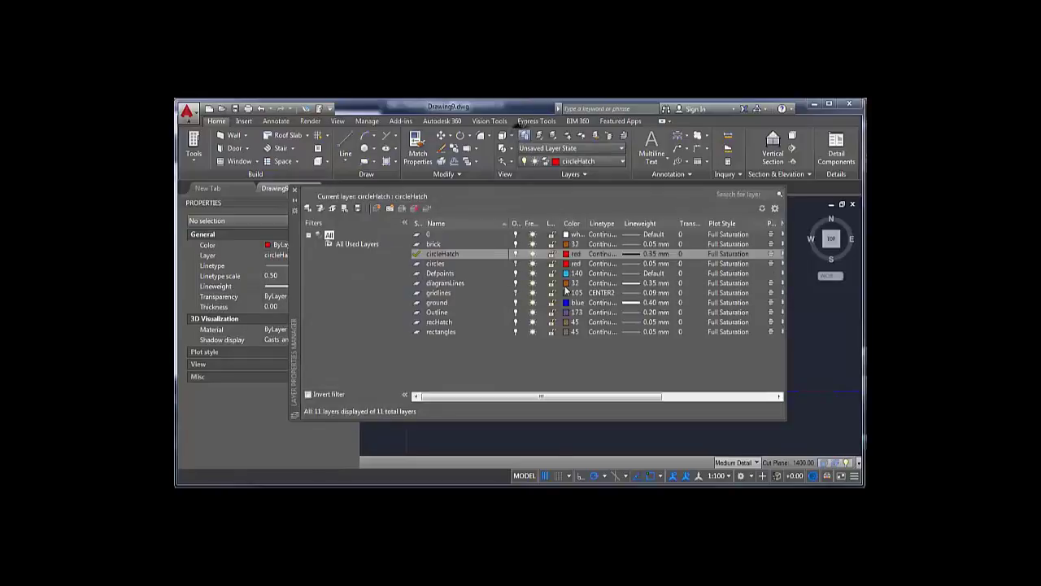
left_click(431, 235)
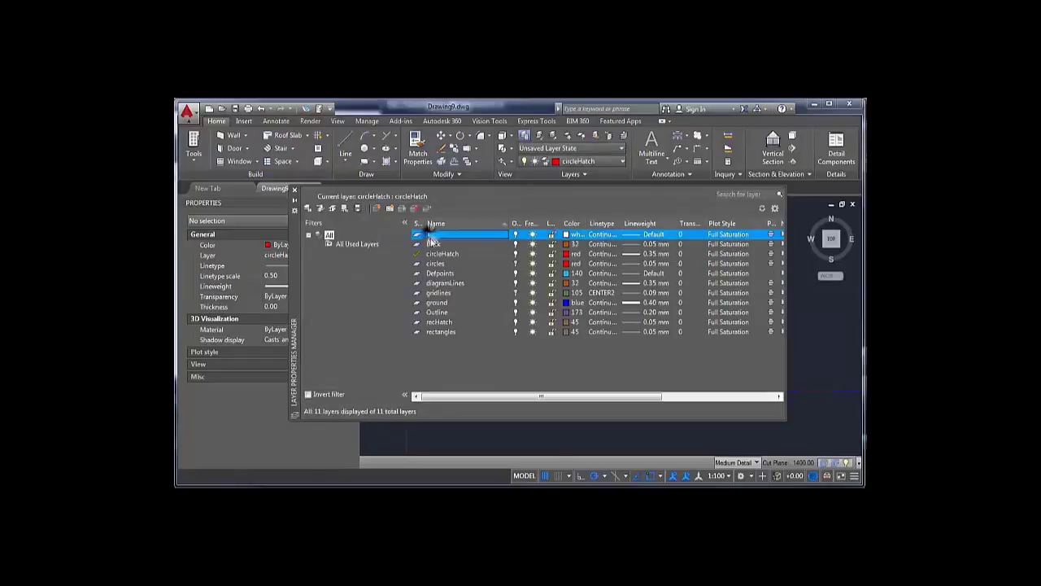
left_click(451, 334, "shift")
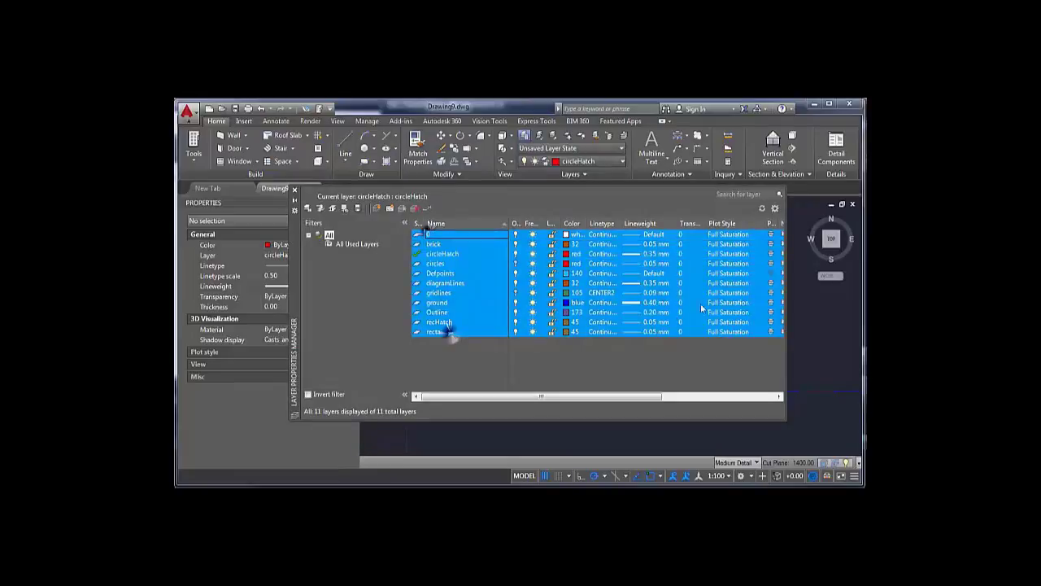
left_click(725, 236)
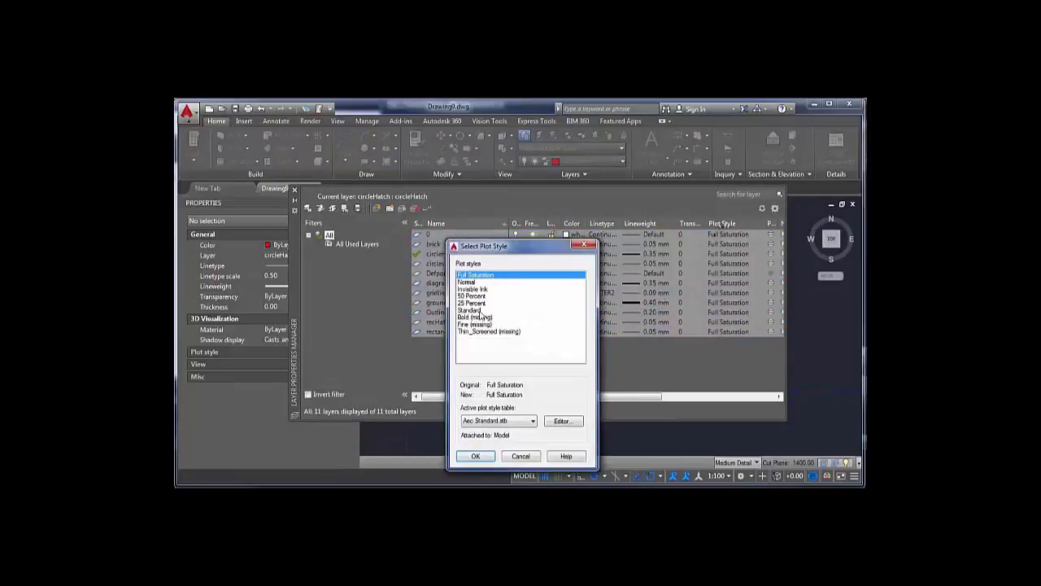
left_click(470, 289)
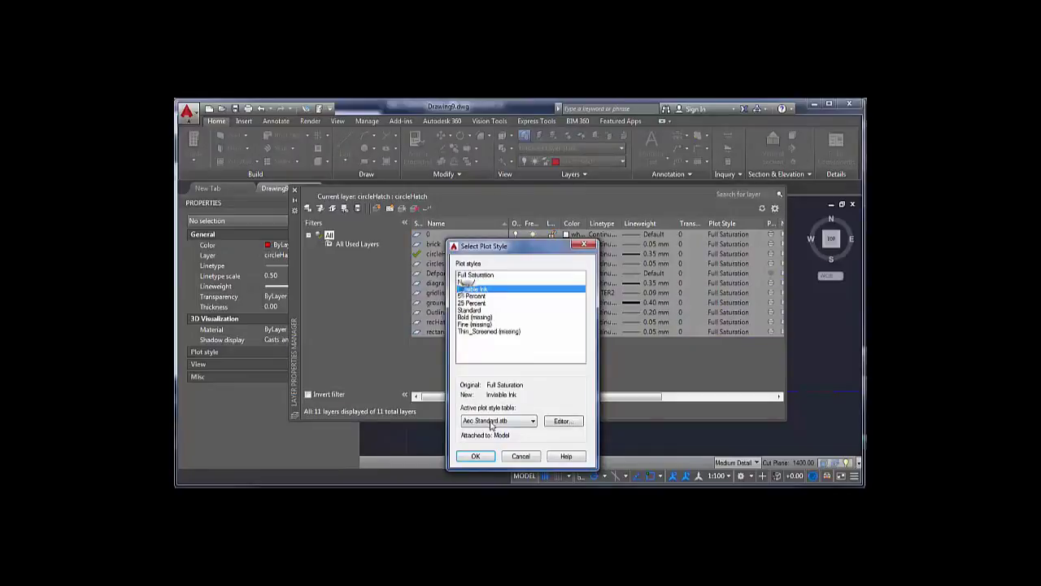
left_click(476, 457)
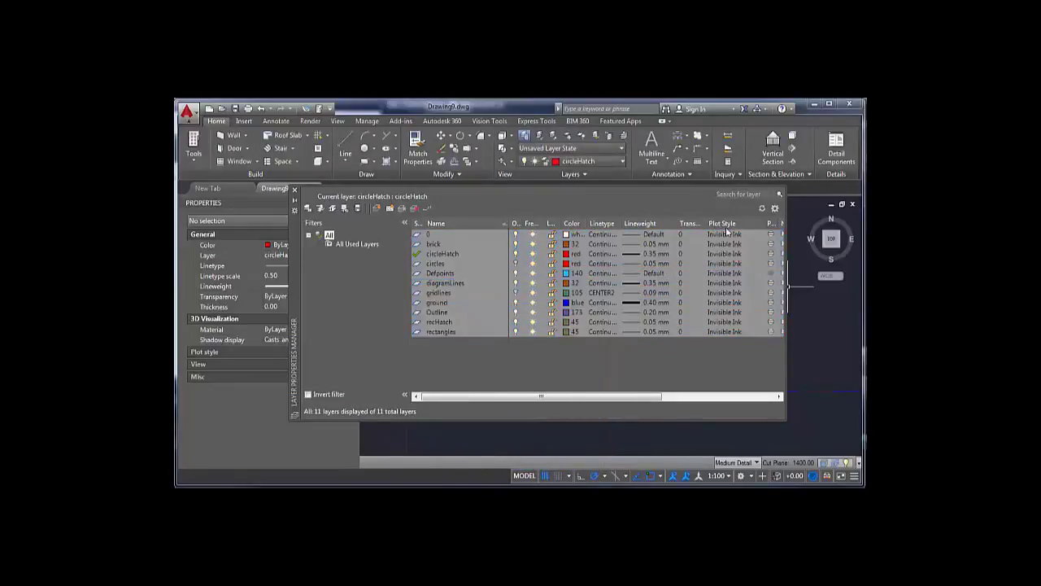
left_click(296, 193)
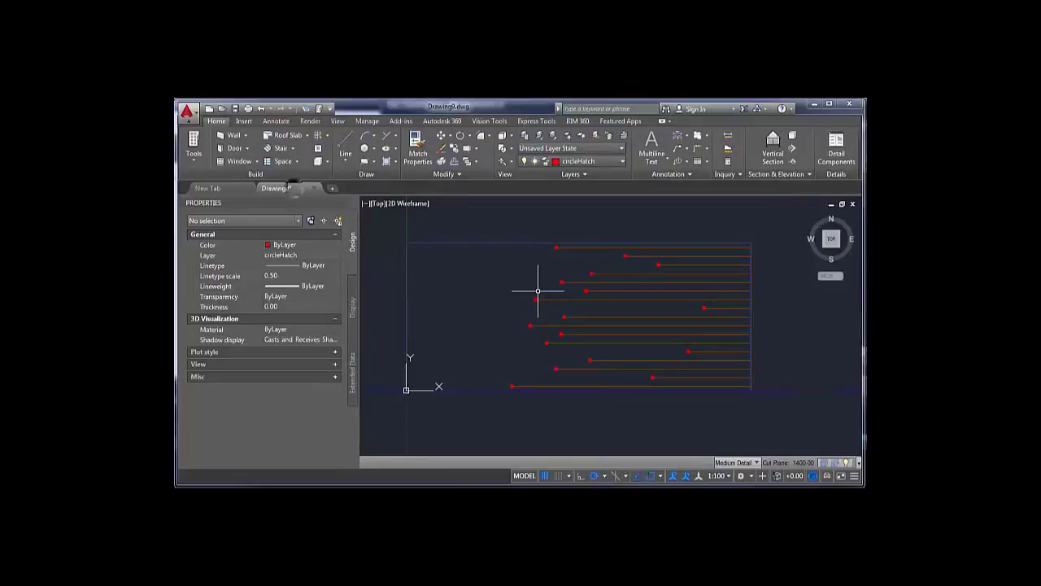
- Open the plot setup and set the plot area to a window enclosing the whole line-and-circle diagram
key("ctrl+p")
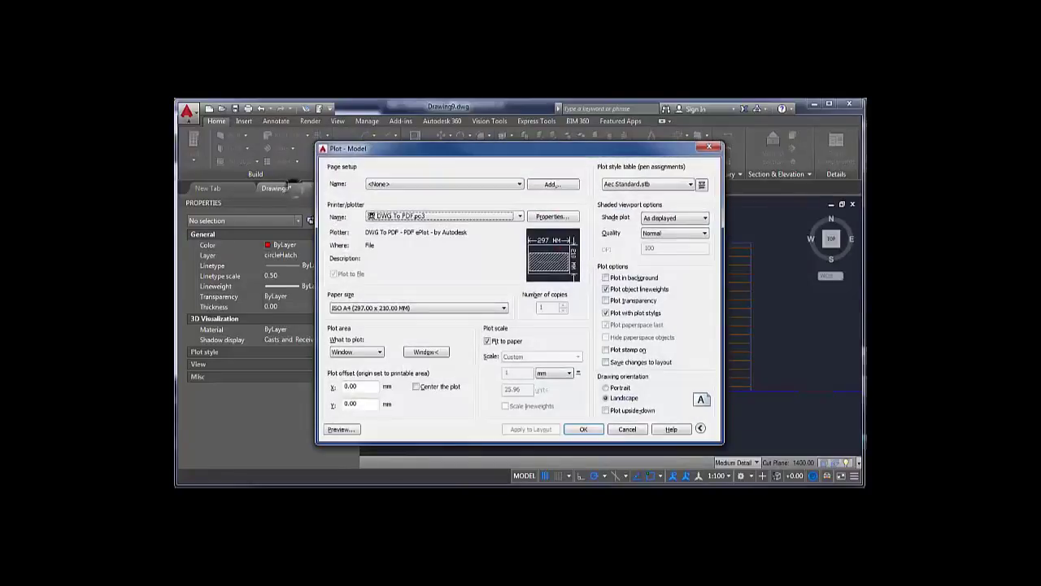
left_click(426, 351)
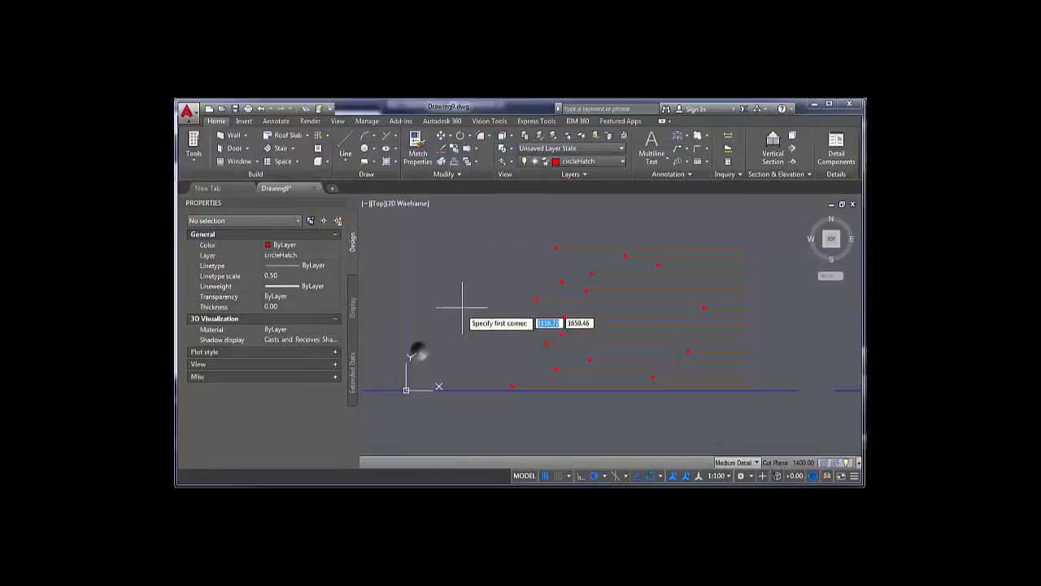
left_click(390, 225)
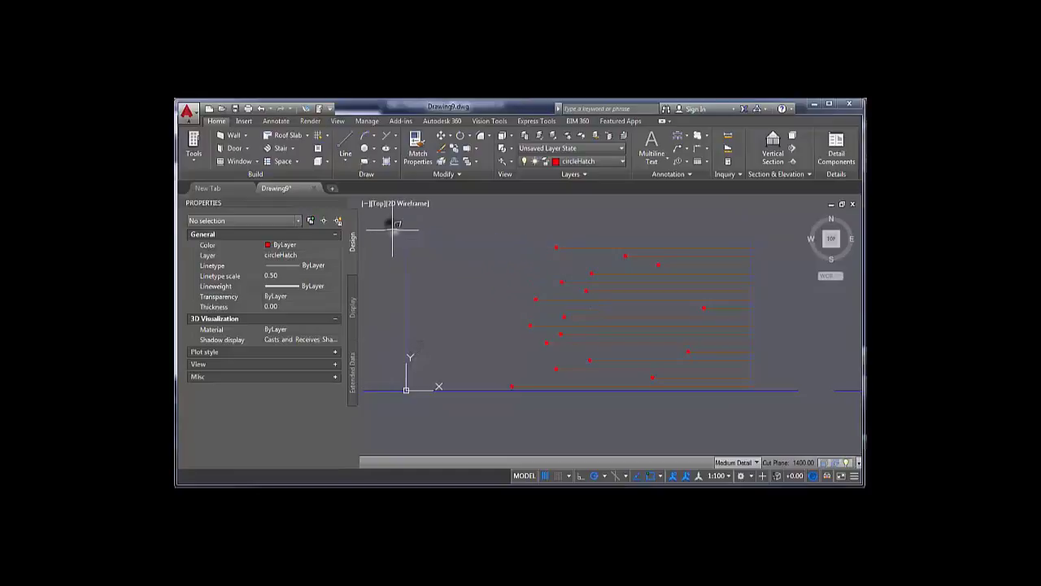
left_click(773, 414)
- Preview the plot of the windowed diagram and plot it with DWG To PDF.pc3 on ISO A4 landscape
left_click(340, 429)
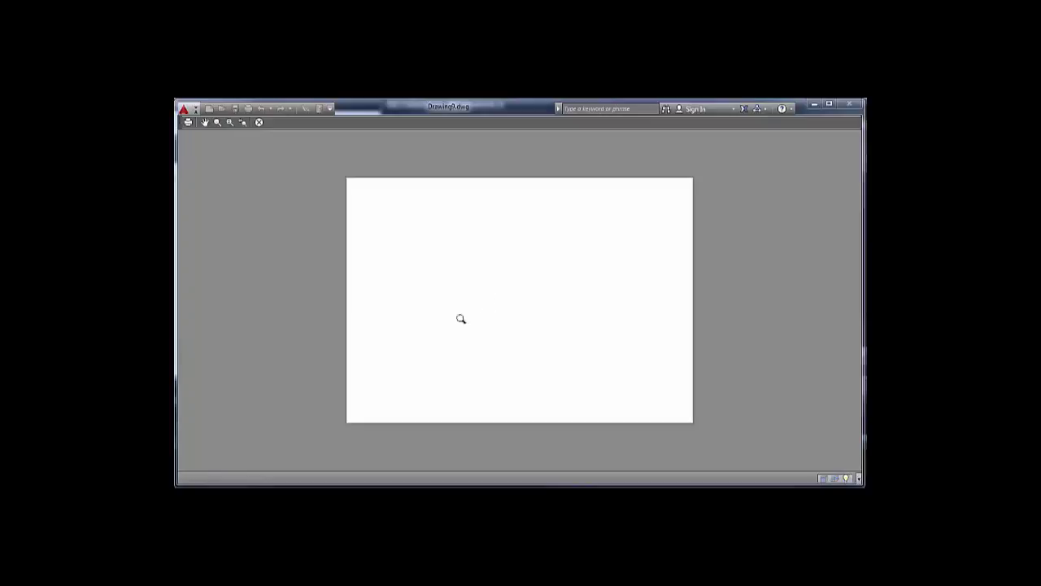
right_click(558, 284)
left_click(579, 293)
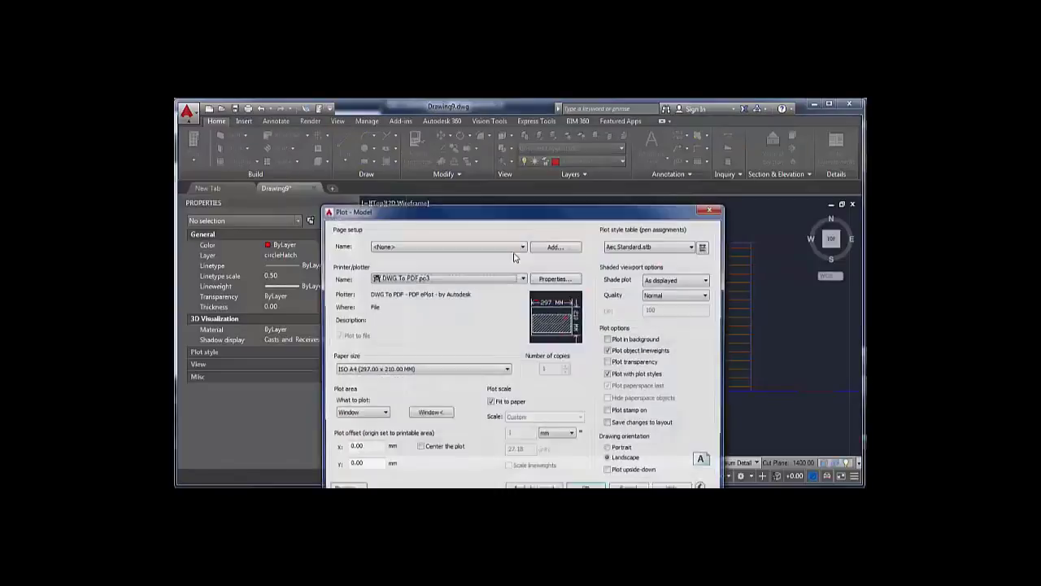
left_click(587, 485)
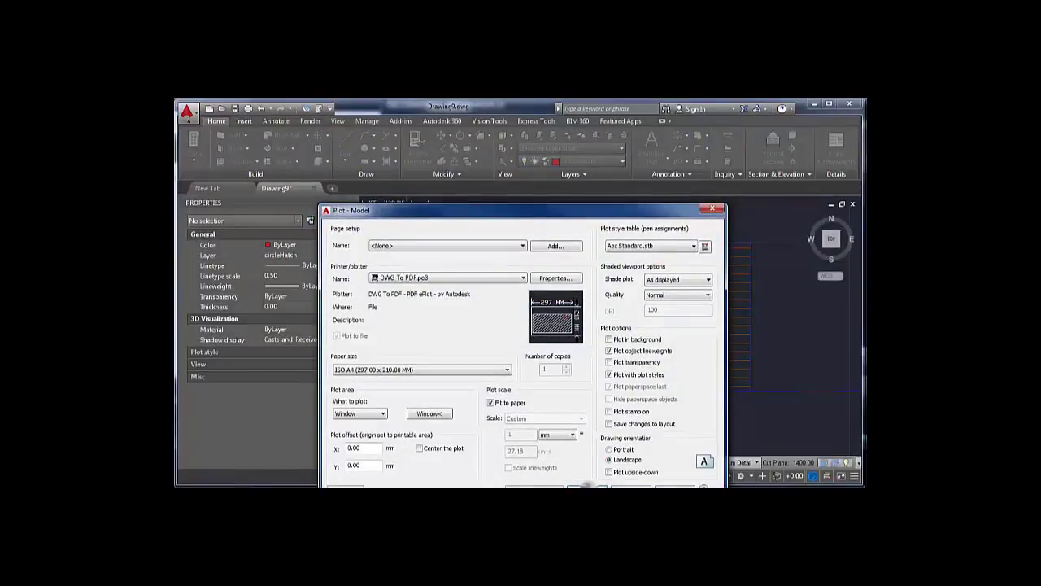
left_click(667, 464)
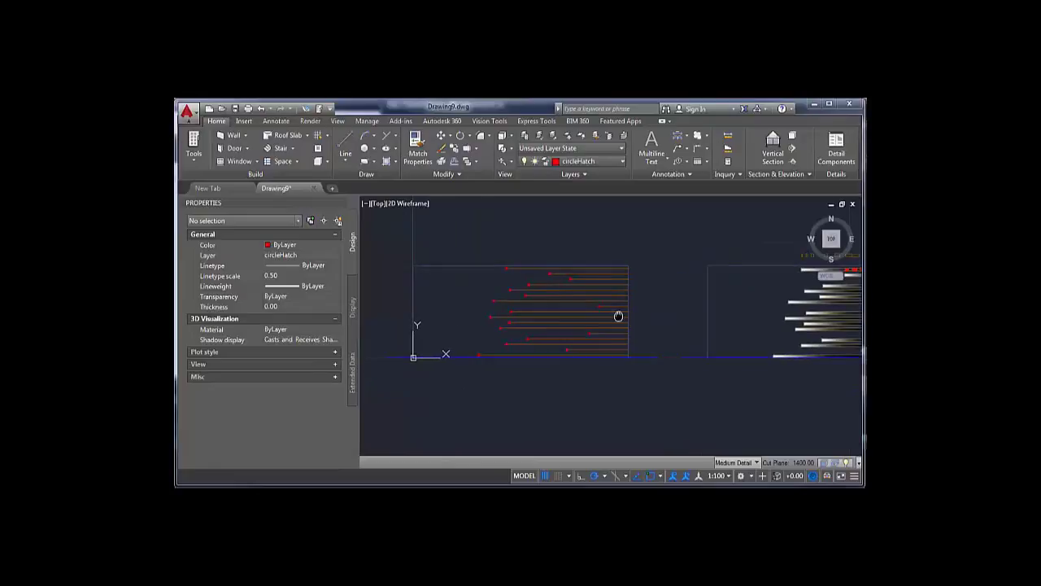
- Examine the line-and-circle diagram beside the gradient-bar diagram, and the red-filled bricks on the uppermost gradient bar
scroll(618, 316, "down", 4)
scroll(657, 304, "up", 4)
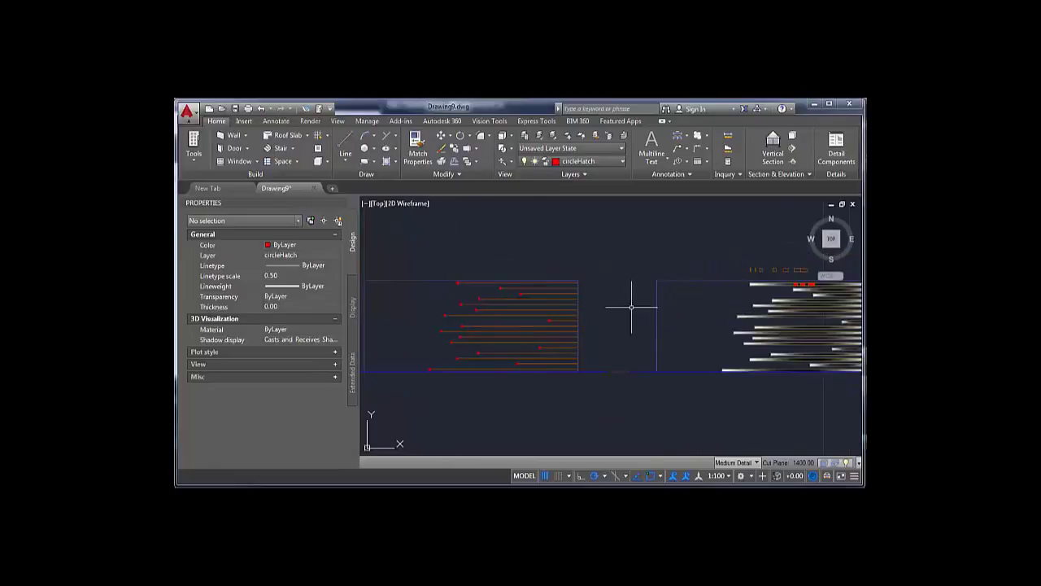
scroll(579, 333, "down", 4)
scroll(632, 331, "up", 5)
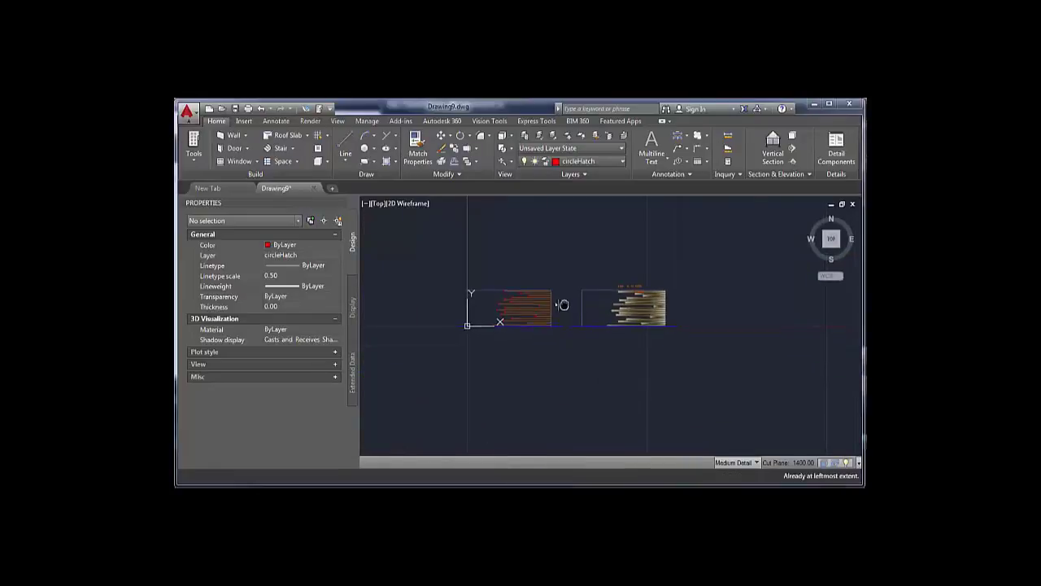
scroll(631, 309, "down", 3)
scroll(639, 309, "up", 3)
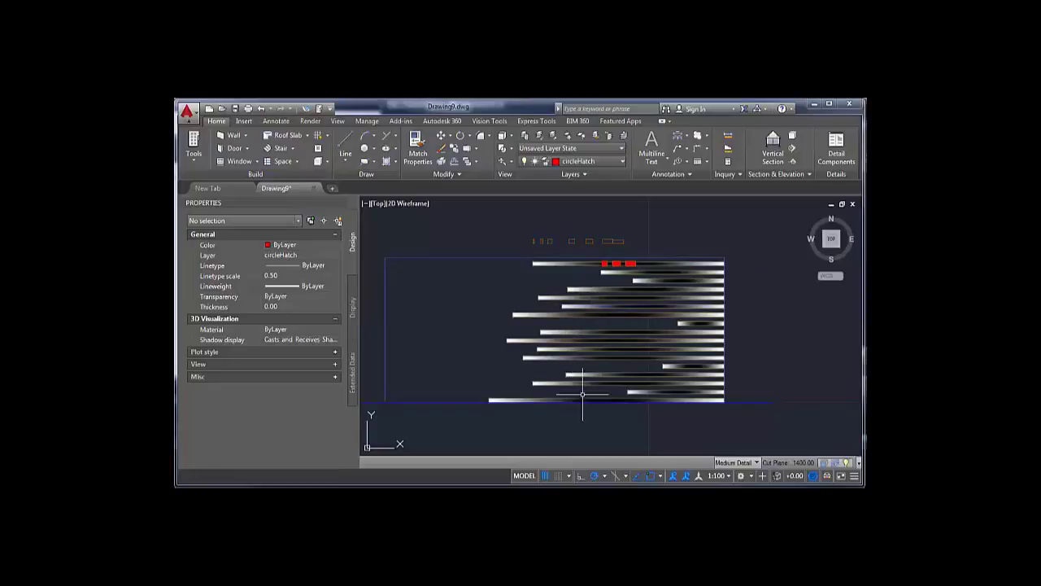
middle_click_drag(580, 359, 587, 341)
scroll(614, 277, "up", 2)
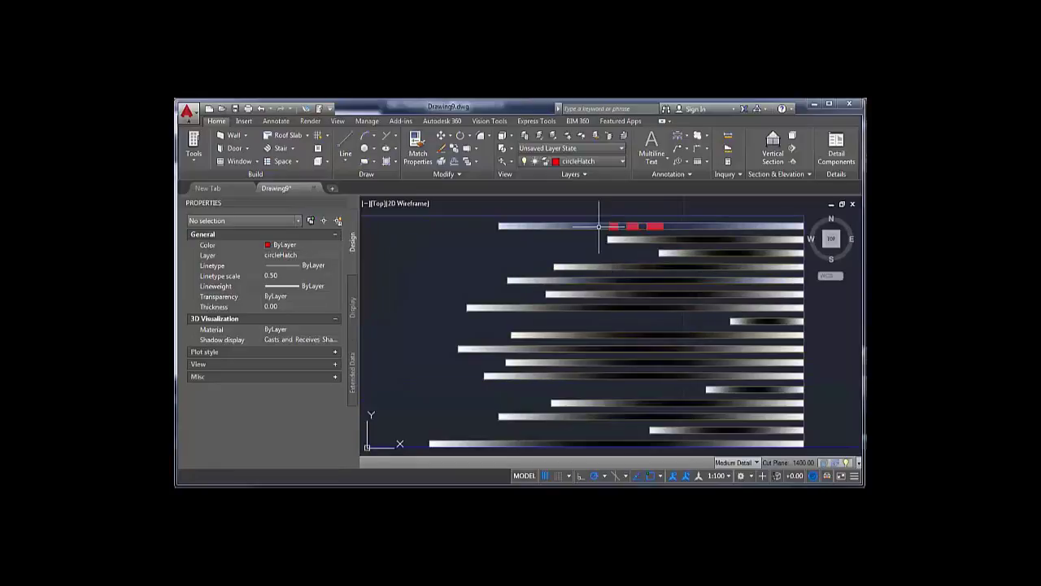
middle_click_drag(602, 225, 596, 305)
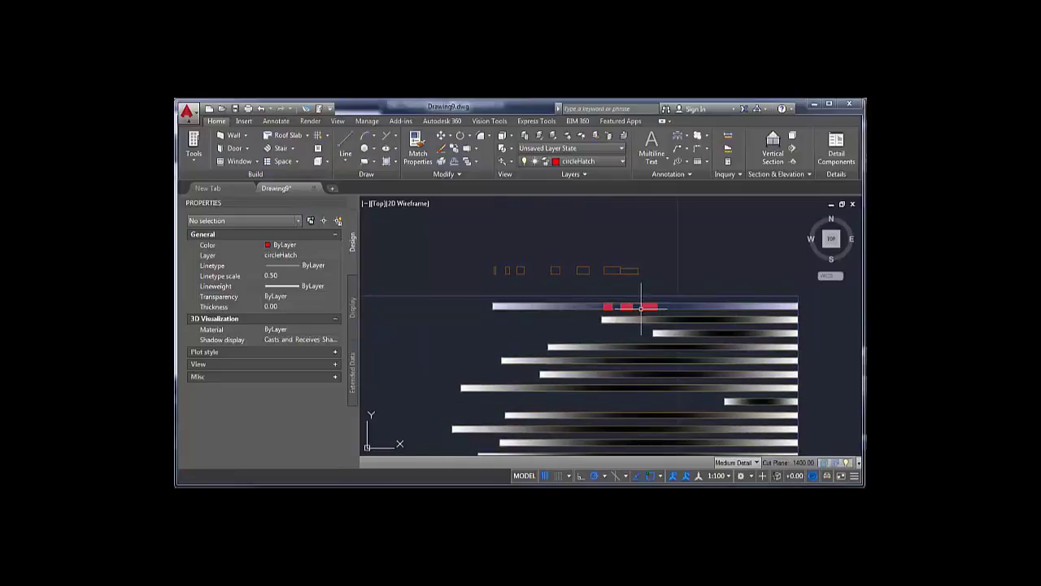
scroll(561, 276, "up", 2)
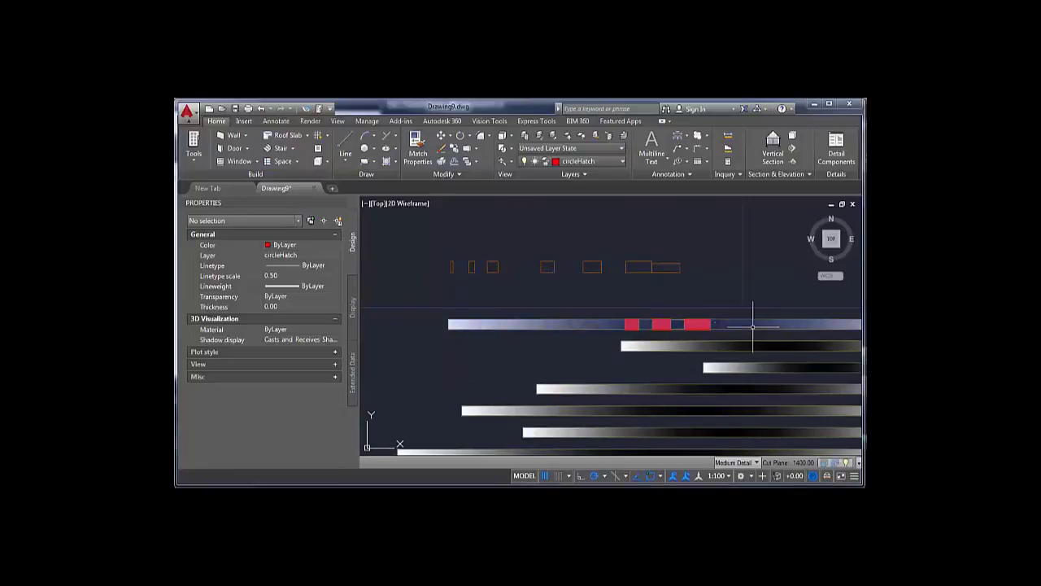
middle_click_drag(692, 304, 616, 298)
scroll(613, 296, "up", 2)
middle_click_drag(554, 292, 514, 277)
left_click(449, 256)
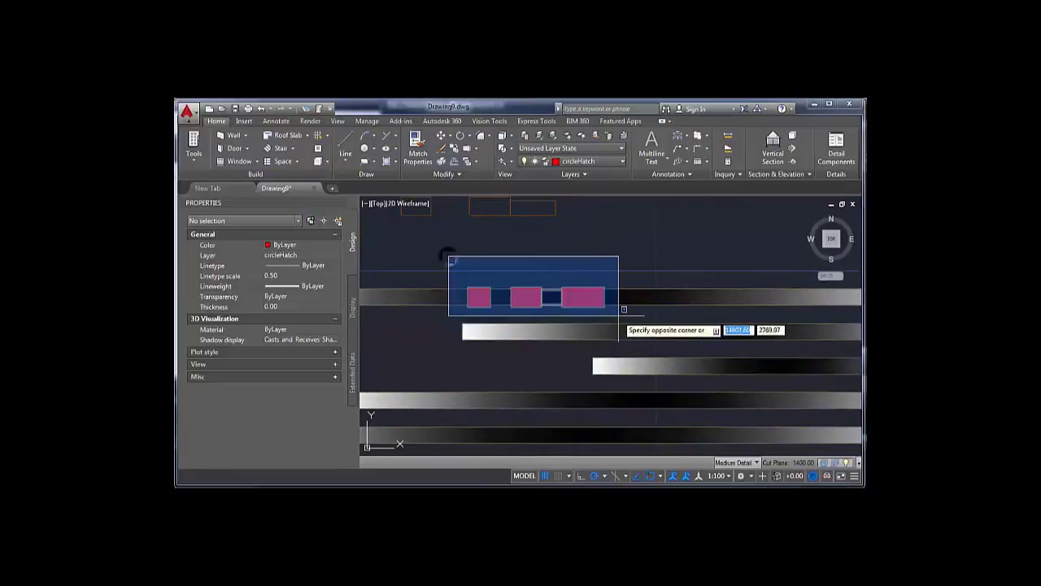
scroll(623, 309, "down", 3)
key("Escape")
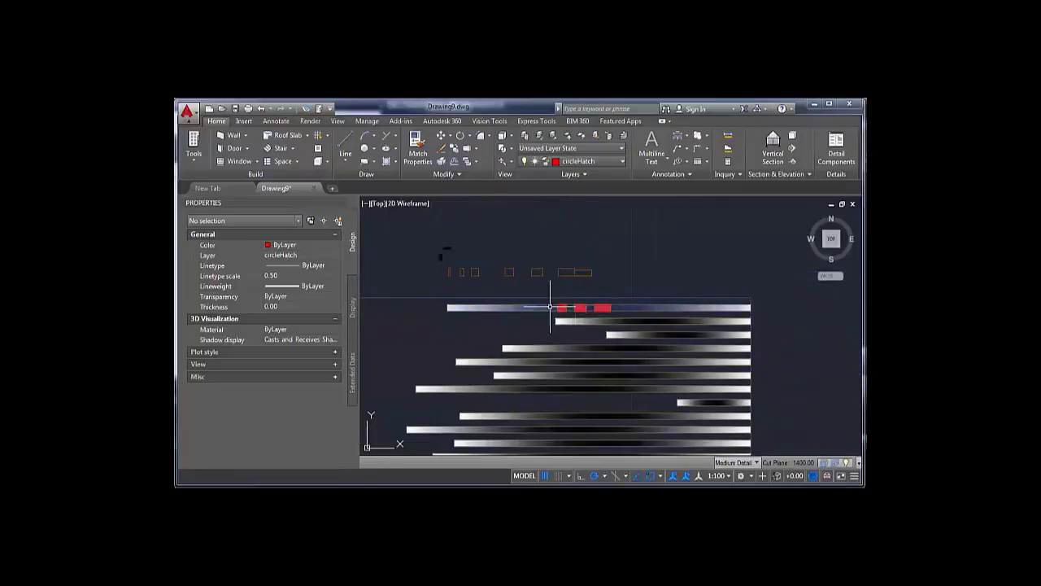
- Mirror the outlines of the two smaller red-filled bricks across a vertical line through the widest red brick's midpoint, keeping the originals
scroll(564, 309, "up", 3)
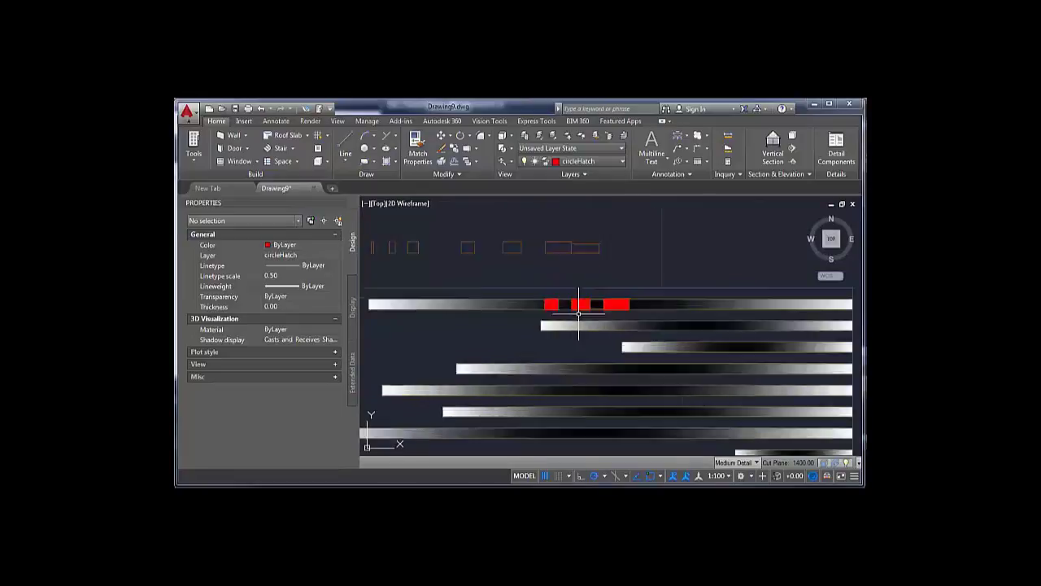
left_click(503, 259)
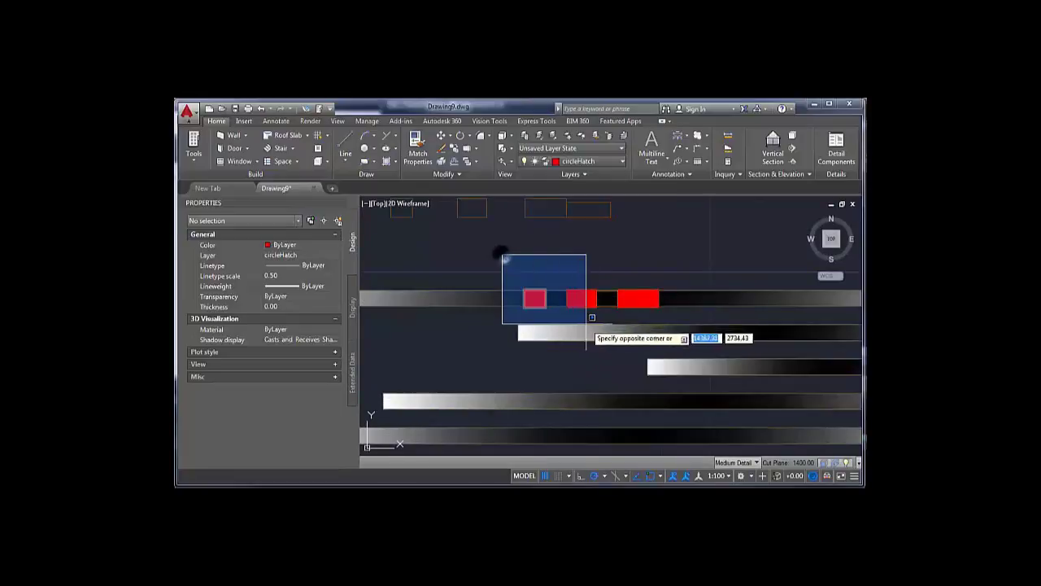
left_click(602, 322)
type("m")
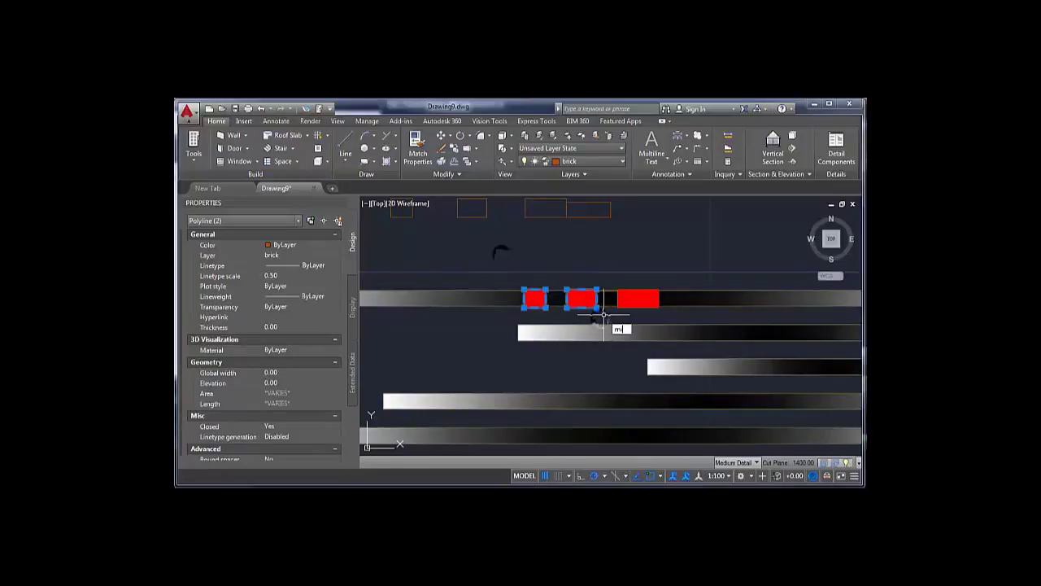
type("i")
left_click(648, 340)
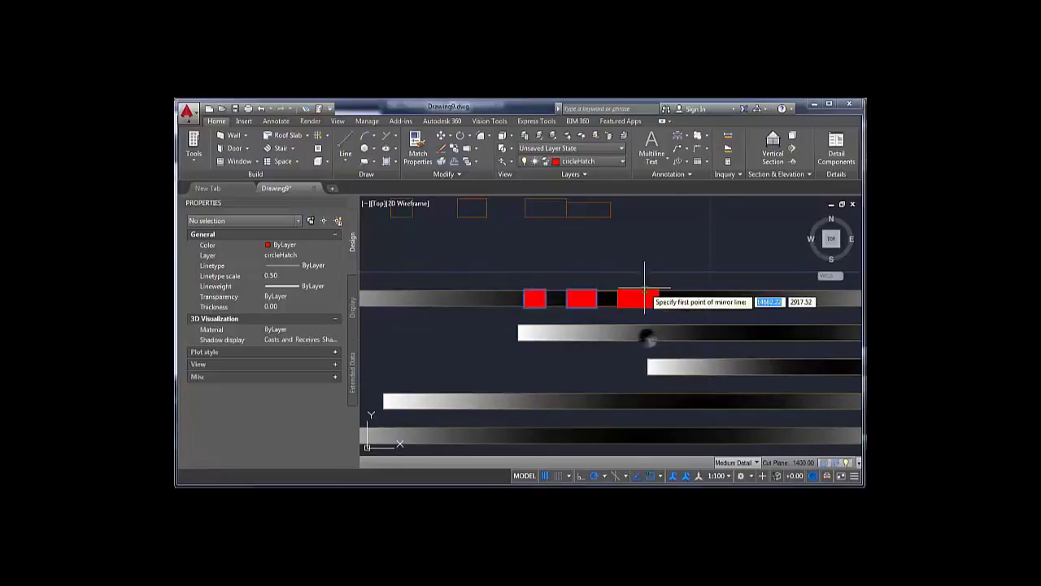
left_click(638, 289)
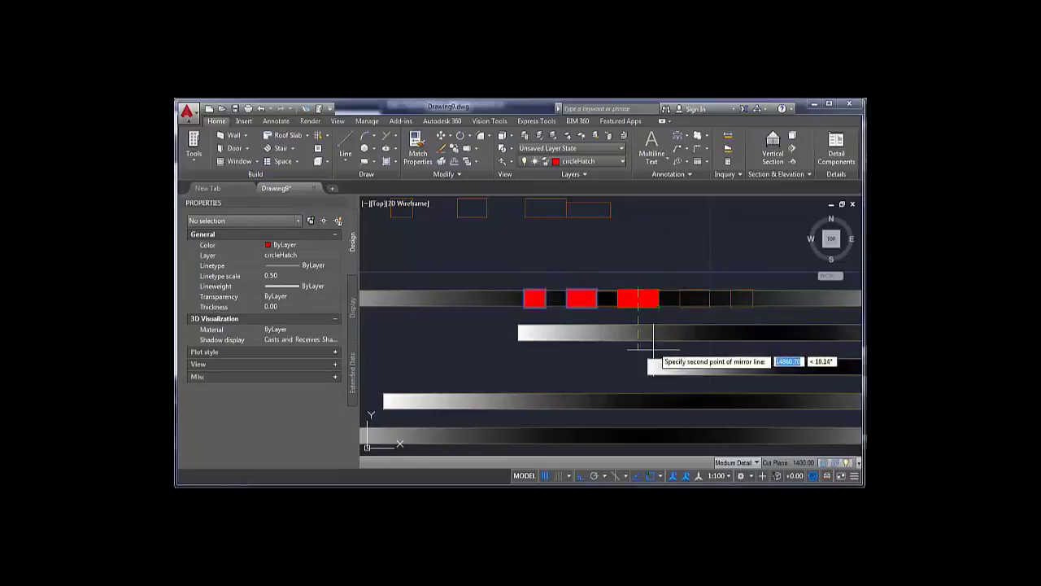
left_click(611, 372)
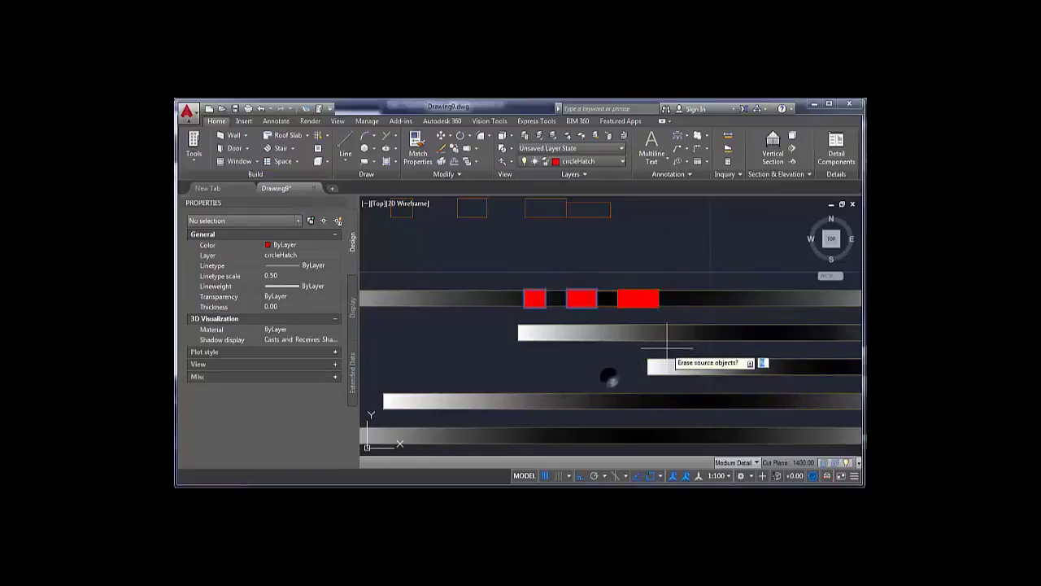
key("Return")
middle_click_drag(712, 325, 674, 320)
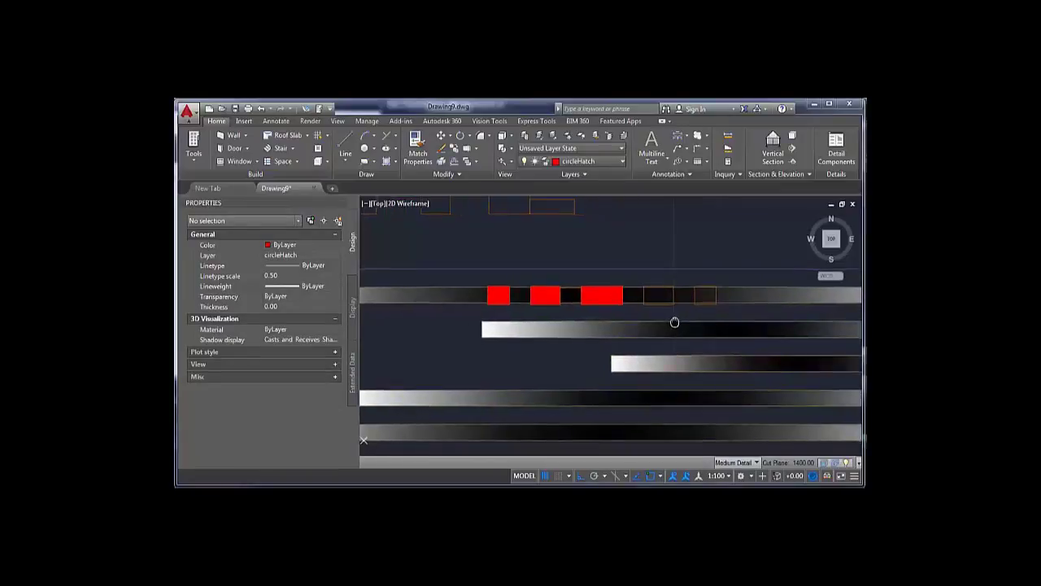
left_click(538, 290)
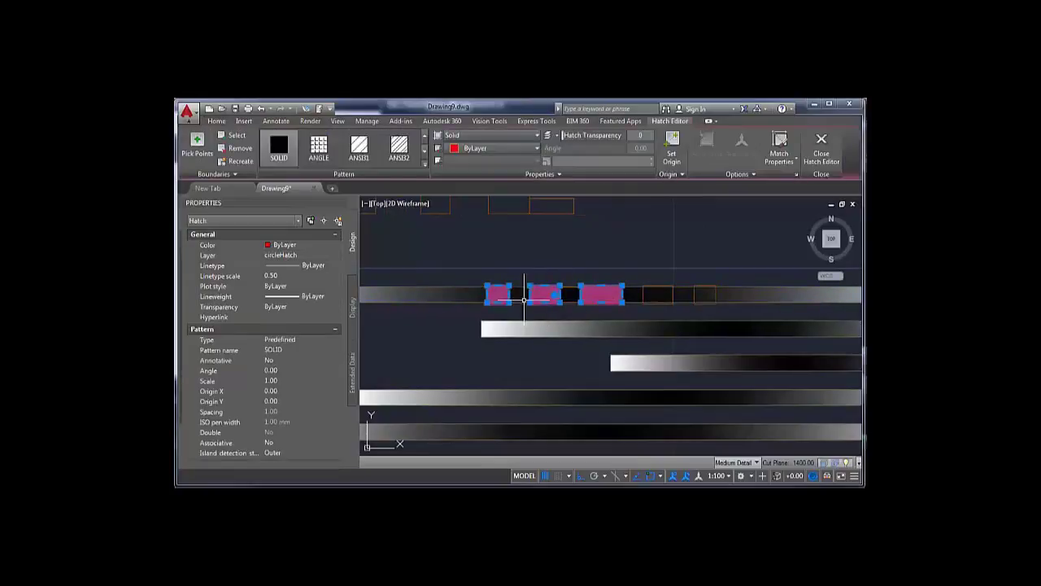
key("Escape")
scroll(634, 286, "down", 4)
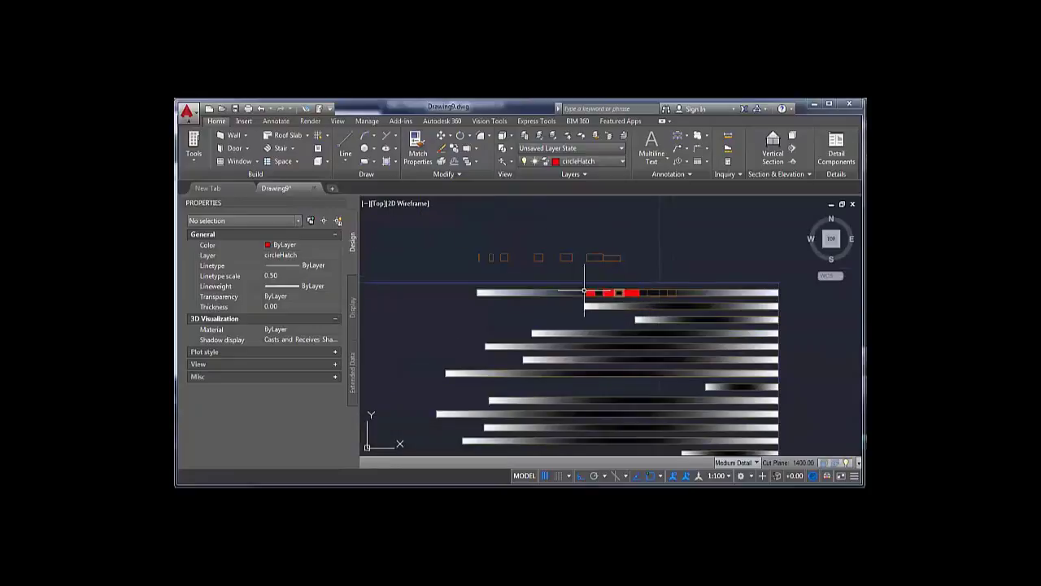